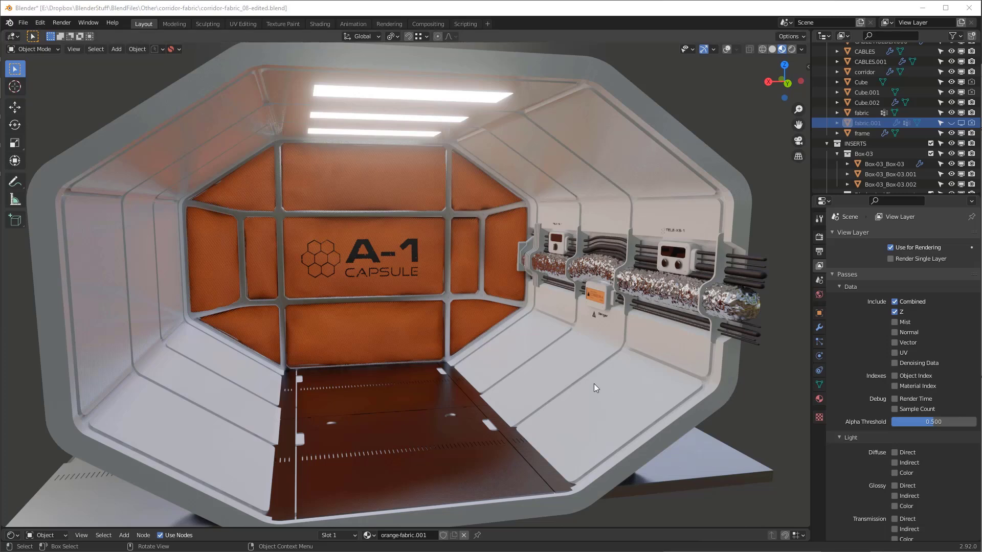
Switch the corridor scene to wireframe and select the floor grate to show its Array modifiers
{"action": "mouse_move", "coordinate": [593, 384]}
{"action": "middle_mouse_down"}
{"action": "mouse_move", "coordinate": [604, 379]}
{"action": "mouse_move", "coordinate": [480, 381]}
{"action": "mouse_move", "coordinate": [586, 376]}
{"action": "mouse_move", "coordinate": [568, 396]}
{"action": "mouse_move", "coordinate": [535, 387]}
{"action": "mouse_move", "coordinate": [606, 370]}
{"action": "middle_mouse_up"}
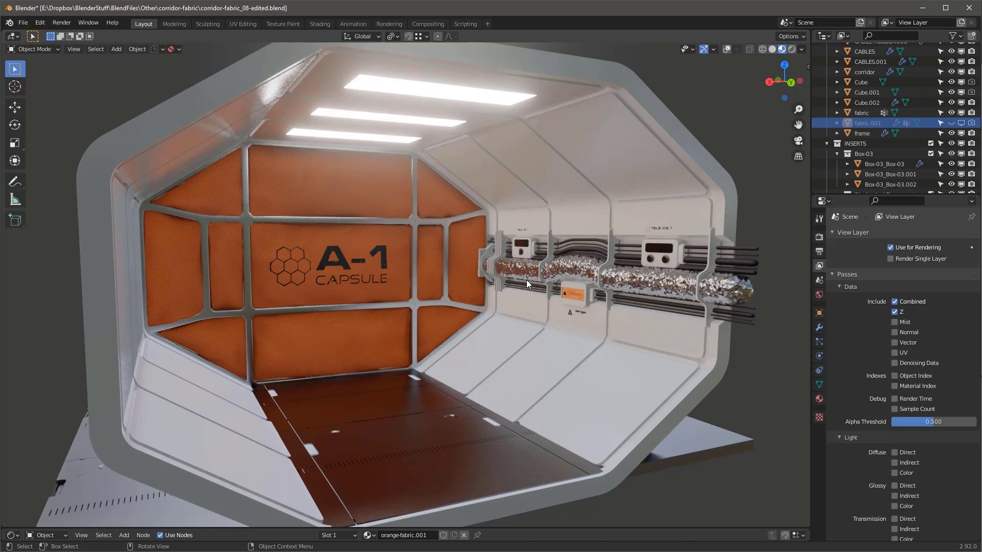
{"action": "mouse_move", "coordinate": [526, 278]}
{"action": "middle_mouse_down"}
{"action": "mouse_move", "coordinate": [524, 269]}
{"action": "mouse_move", "coordinate": [450, 270]}
{"action": "mouse_move", "coordinate": [535, 271]}
{"action": "middle_mouse_up"}
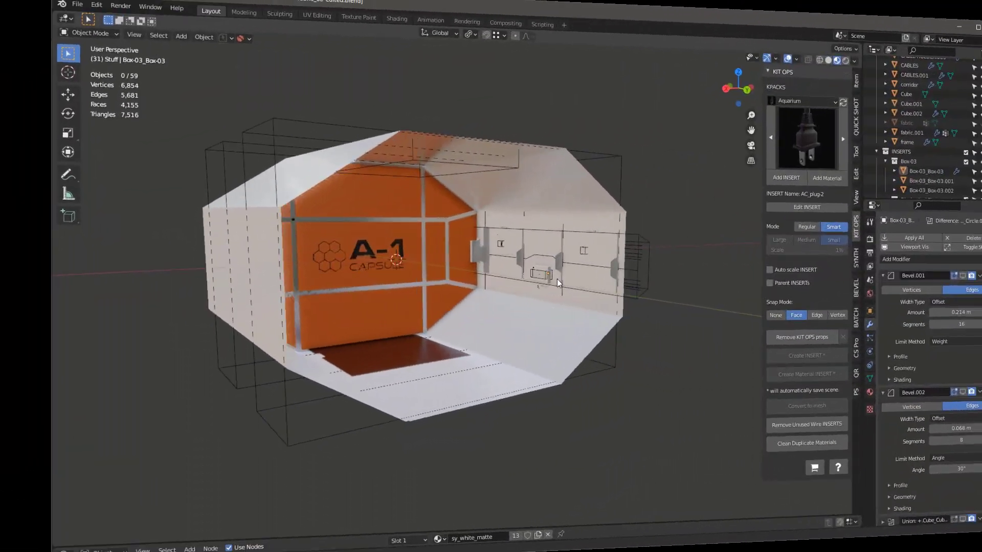
{"action": "mouse_move", "coordinate": [557, 278]}
{"action": "middle_mouse_down"}
{"action": "mouse_move", "coordinate": [431, 300]}
{"action": "mouse_move", "coordinate": [490, 288]}
{"action": "mouse_move", "coordinate": [274, 301]}
{"action": "mouse_move", "coordinate": [522, 281]}
{"action": "mouse_move", "coordinate": [446, 278]}
{"action": "mouse_move", "coordinate": [491, 278]}
{"action": "mouse_move", "coordinate": [384, 380]}
{"action": "mouse_move", "coordinate": [433, 382]}
{"action": "mouse_move", "coordinate": [382, 405]}
{"action": "mouse_move", "coordinate": [347, 357]}
{"action": "mouse_move", "coordinate": [280, 350]}
{"action": "mouse_move", "coordinate": [293, 373]}
{"action": "mouse_move", "coordinate": [457, 346]}
{"action": "middle_mouse_up"}
{"action": "key", "text": "shift+z"}
{"action": "left_click", "coordinate": [391, 393]}
Orbit the wireframe view around the floor grate to examine it from other angles
{"action": "middle_click_drag", "start_coordinate": [530, 289], "coordinate": [509, 292]}
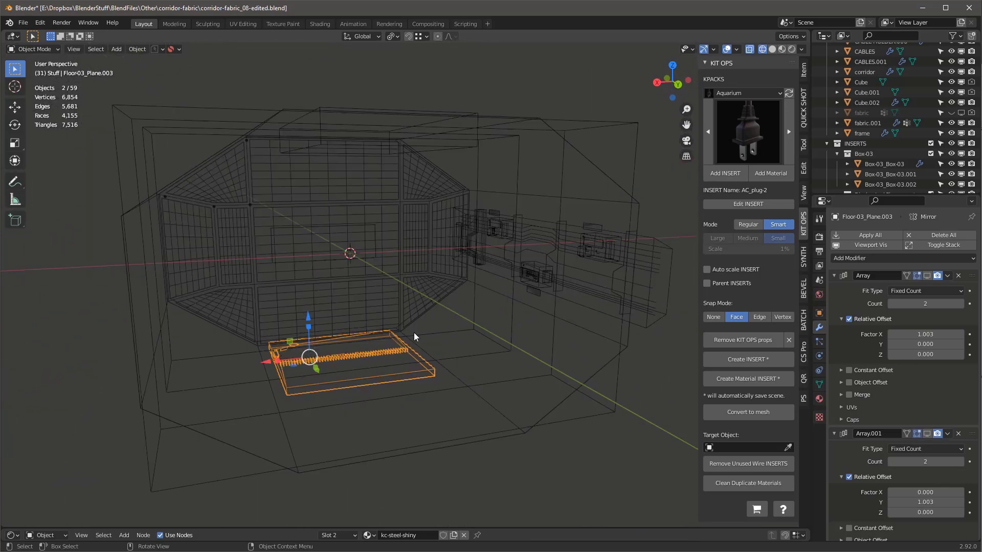
{"action": "middle_click_drag", "start_coordinate": [414, 336], "coordinate": [433, 352]}
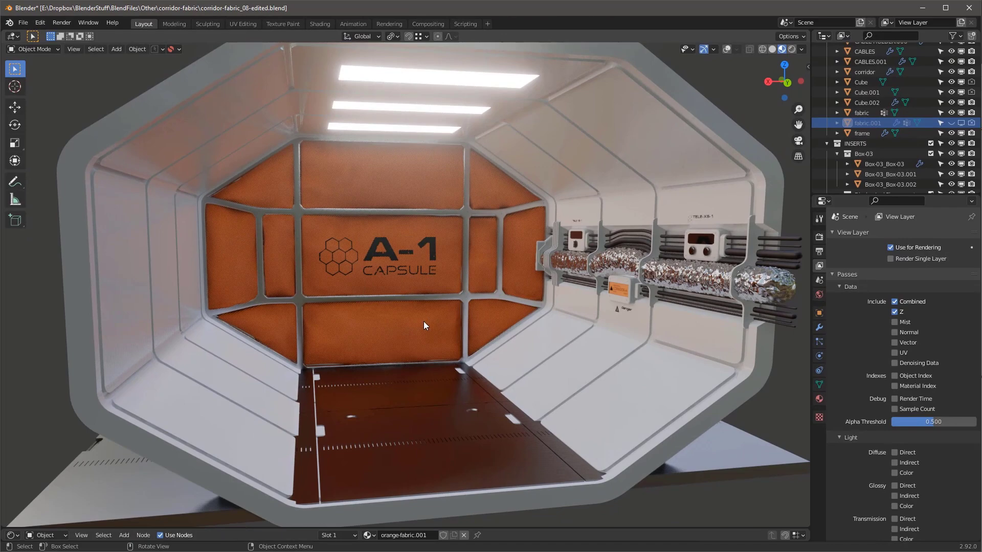
Select the A-1 decal, turn viewport overlays back on, and select the orange fabric wall
{"action": "left_click", "coordinate": [403, 275]}
{"action": "middle_click_drag", "start_coordinate": [422, 275], "coordinate": [426, 276]}
{"action": "left_click", "coordinate": [725, 50]}
{"action": "left_click", "coordinate": [419, 196]}
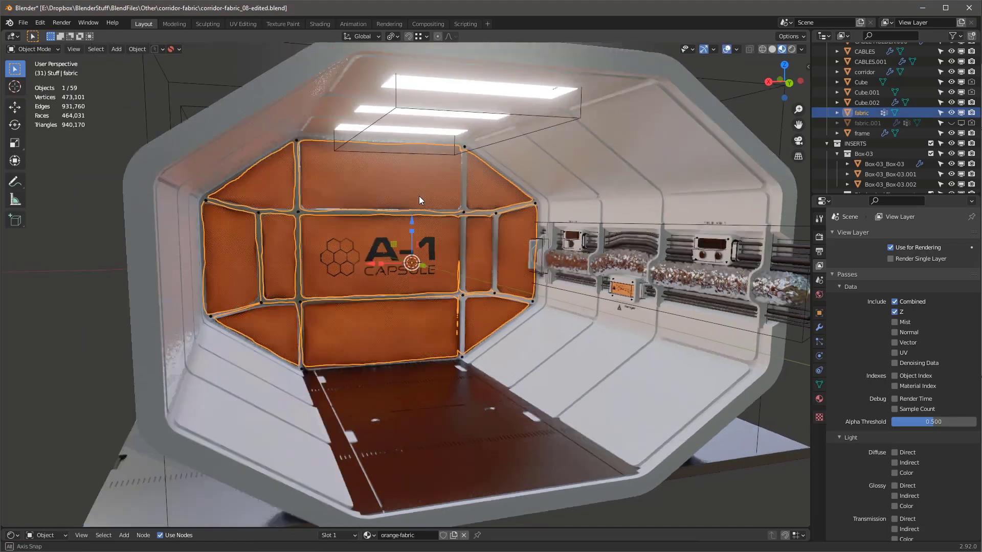
{"action": "mouse_move", "coordinate": [419, 195]}
{"action": "middle_mouse_down"}
{"action": "mouse_move", "coordinate": [421, 183]}
{"action": "mouse_move", "coordinate": [385, 183]}
{"action": "mouse_move", "coordinate": [425, 180]}
{"action": "middle_mouse_up"}
{"action": "scroll", "coordinate": [422, 183], "scroll_direction": "up", "scroll_amount": 4}
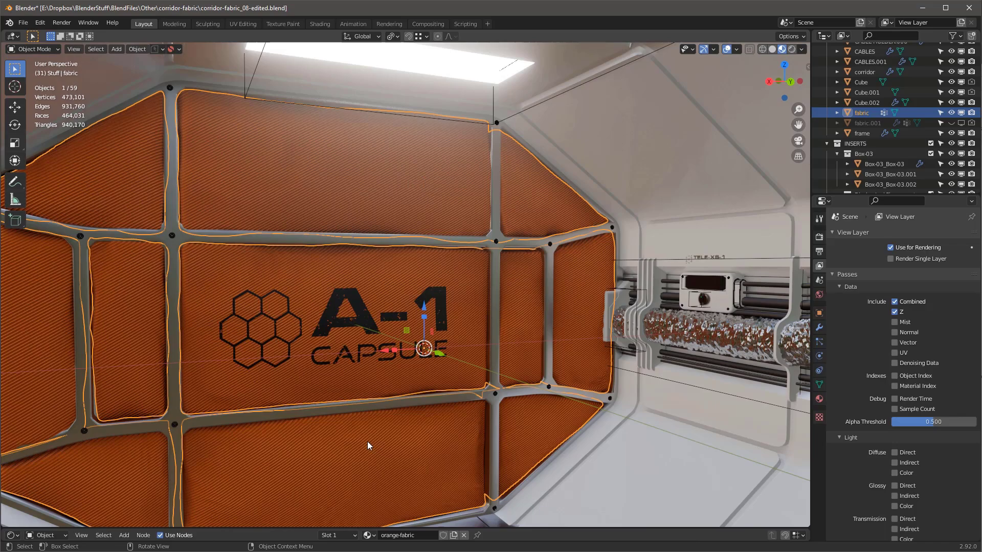
{"action": "scroll", "coordinate": [360, 437], "scroll_direction": "down", "scroll_amount": 3}
Move the view toward the wall cables and select CABLES and CABLES.001
{"action": "mouse_move", "coordinate": [360, 437]}
{"action": "middle_mouse_down"}
{"action": "mouse_move", "coordinate": [364, 424]}
{"action": "mouse_move", "coordinate": [371, 434]}
{"action": "middle_mouse_up"}
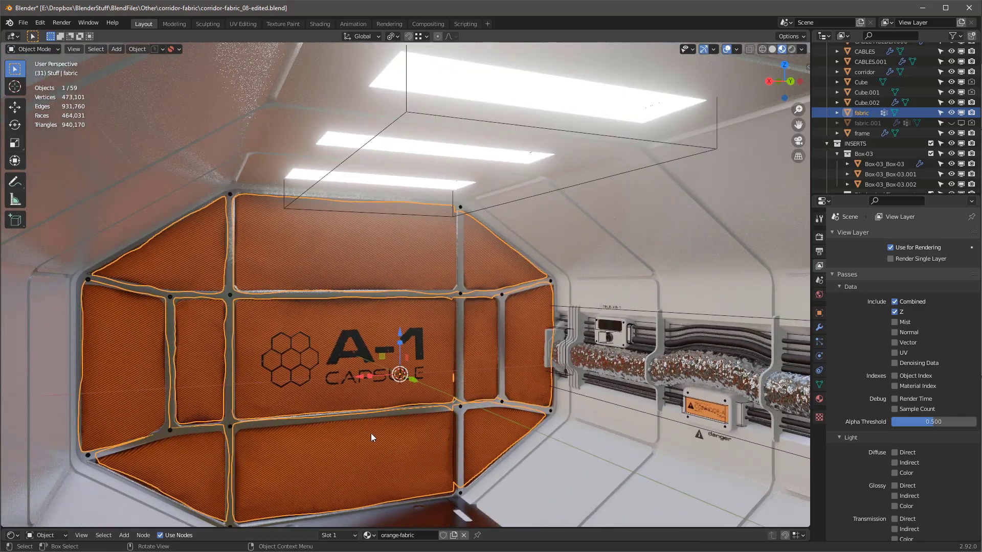
{"action": "middle_click_drag", "start_coordinate": [555, 388], "coordinate": [396, 324], "text": "shift"}
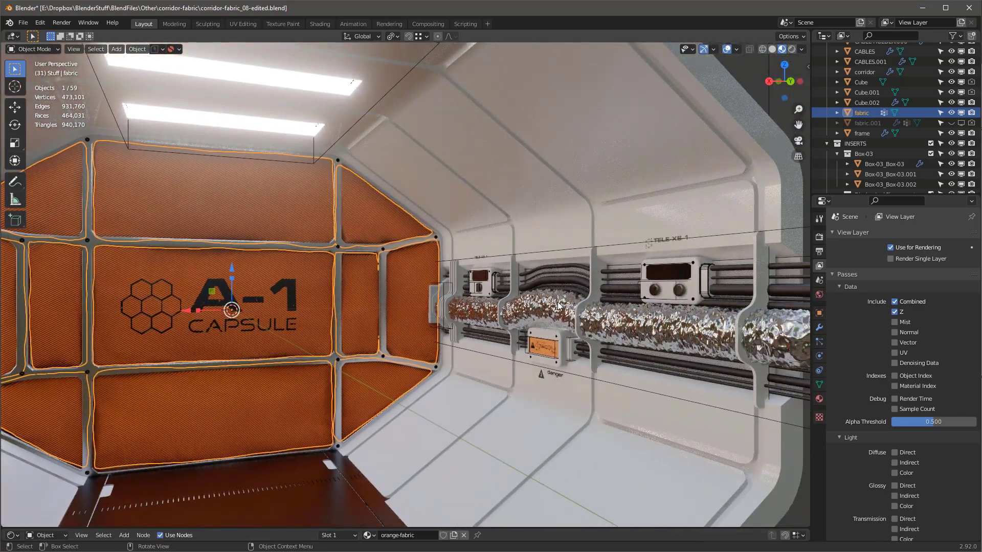
{"action": "left_click", "coordinate": [603, 310]}
{"action": "left_click", "coordinate": [636, 277]}
{"action": "middle_click_drag", "start_coordinate": [587, 317], "coordinate": [670, 332]}
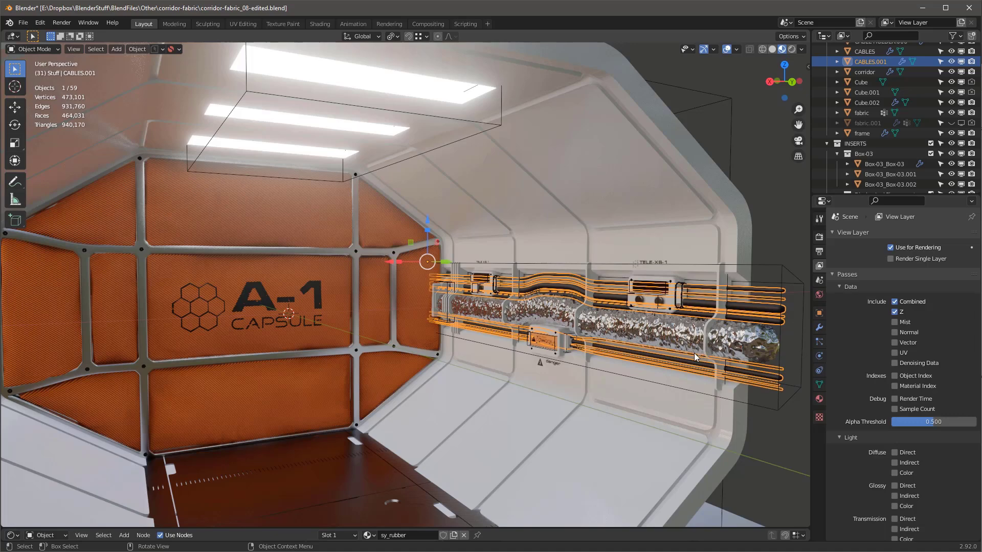
View the corridor from outside, then select the fabric wall, CABLES.001 and the foil-wrapped CABLES tube
{"action": "scroll", "coordinate": [669, 343], "scroll_direction": "down", "scroll_amount": 5}
{"action": "middle_click_drag", "start_coordinate": [638, 344], "coordinate": [663, 346]}
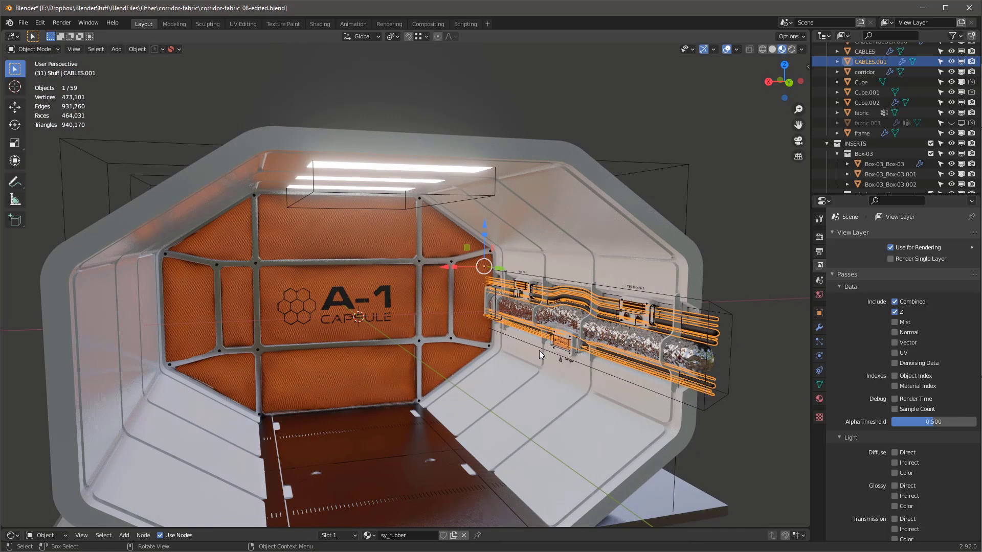
{"action": "scroll", "coordinate": [539, 352], "scroll_direction": "up", "scroll_amount": 2}
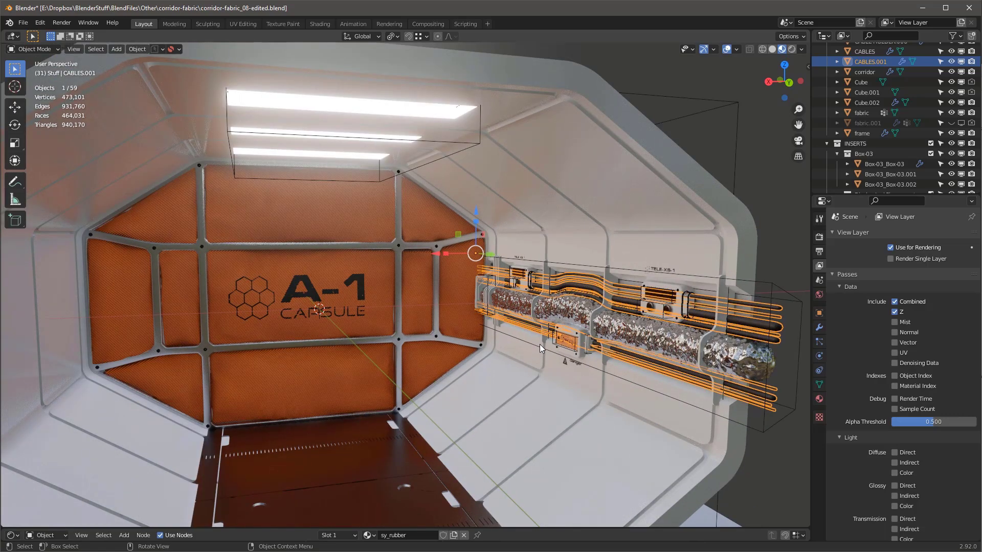
{"action": "left_click", "coordinate": [357, 222]}
{"action": "left_click", "coordinate": [743, 322]}
{"action": "left_click", "coordinate": [676, 345]}
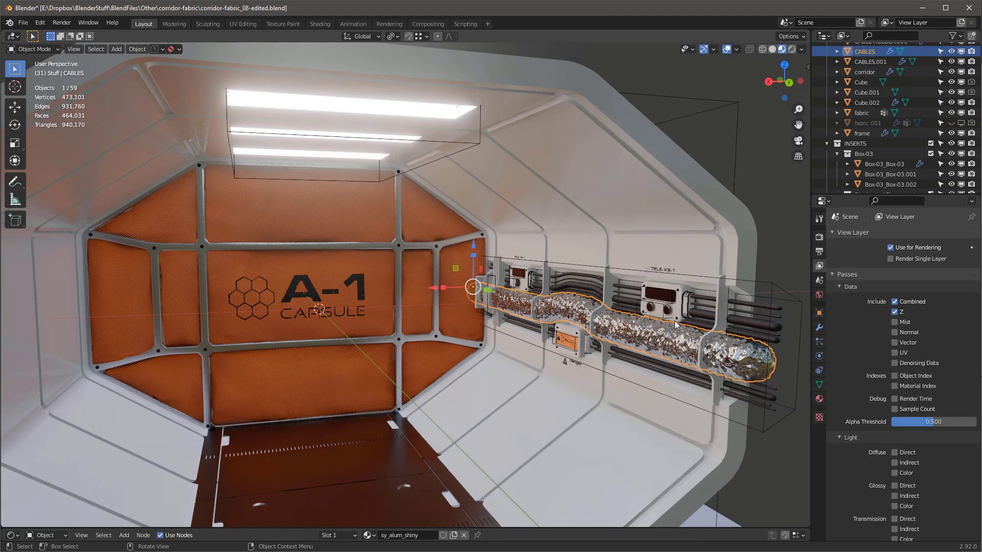
{"action": "scroll", "coordinate": [673, 323], "scroll_direction": "down", "scroll_amount": 3}
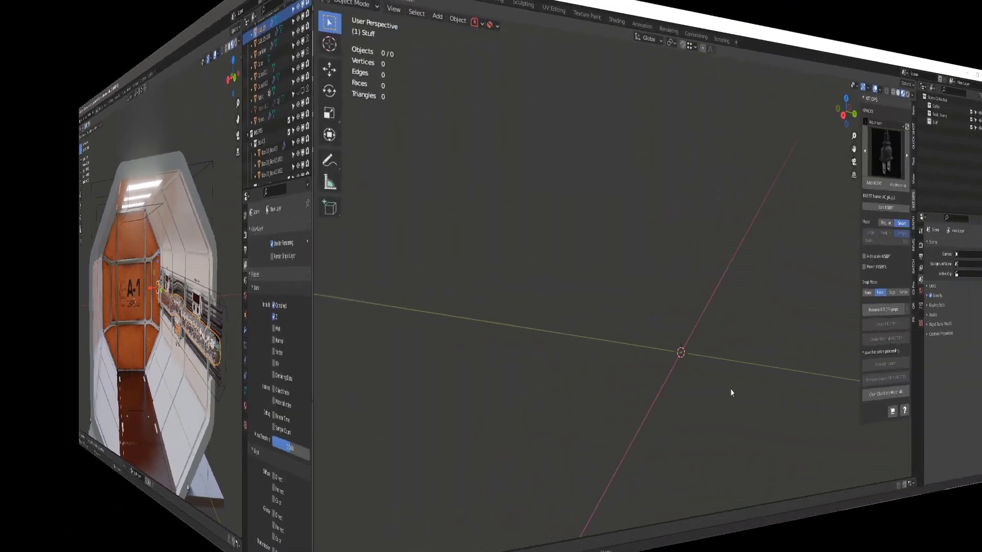
Add a cube mesh to the empty scene
{"action": "key", "text": "shift+a"}
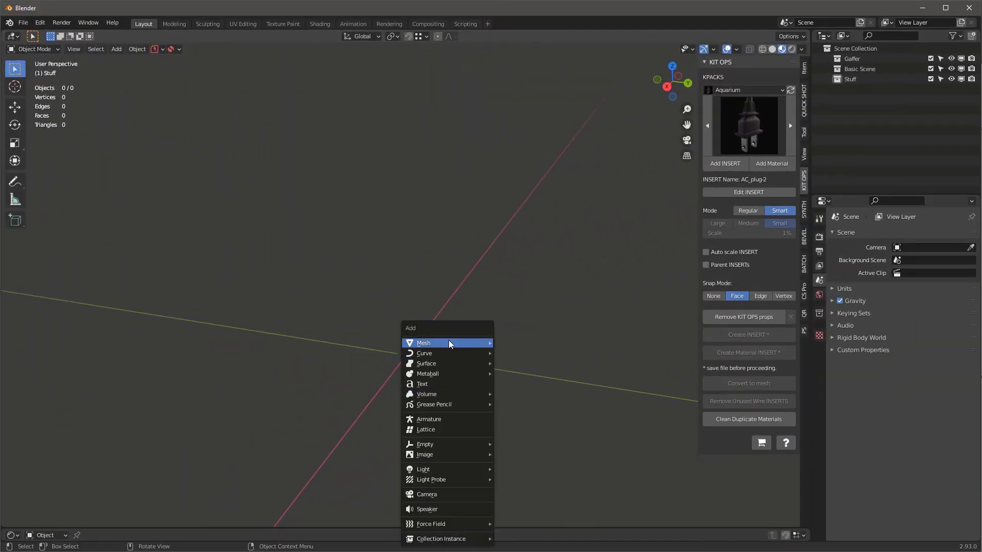
{"action": "mouse_move", "coordinate": [448, 341]}
{"action": "left_click", "coordinate": [503, 132]}
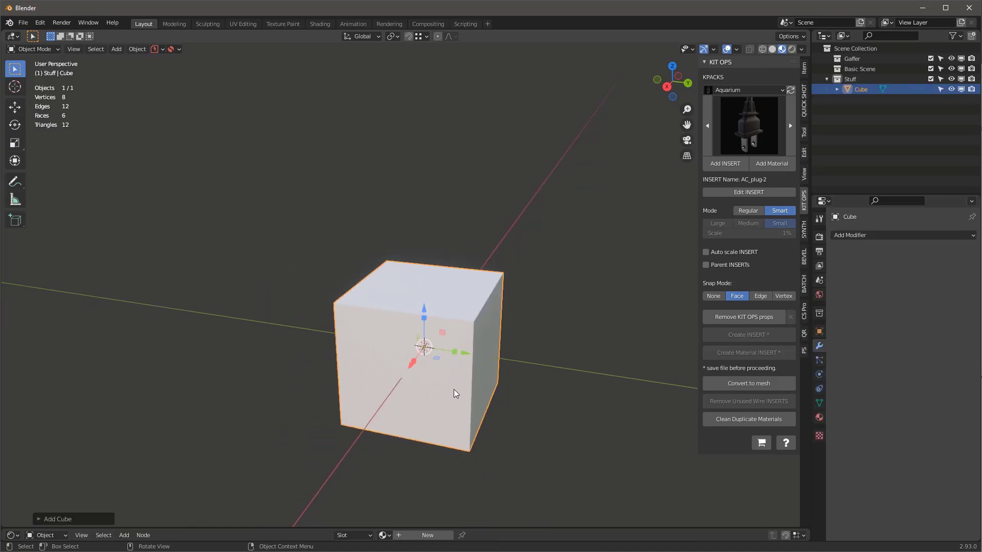
{"action": "middle_click_drag", "start_coordinate": [452, 385], "coordinate": [401, 303]}
In Edit Mode, select a ring of four parallel edges on the cube
{"action": "key", "text": "Tab"}
{"action": "key", "text": "2"}
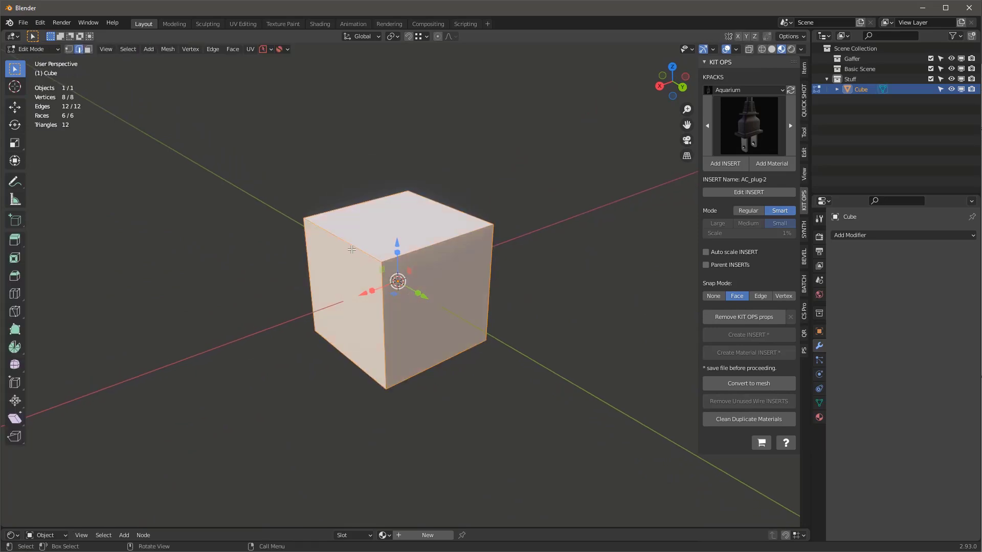
{"action": "left_click", "coordinate": [357, 248]}
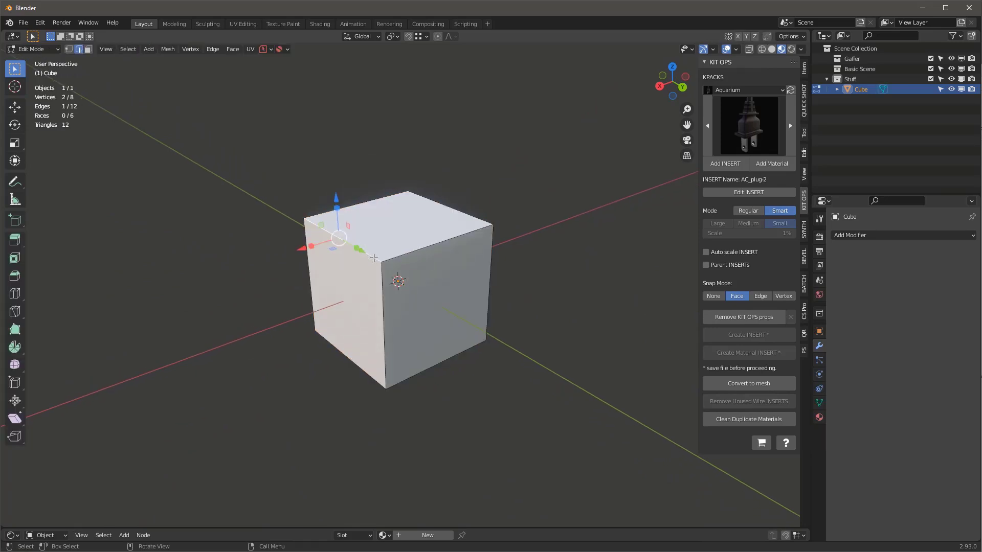
{"action": "left_click", "coordinate": [375, 260], "text": "ctrl+alt"}
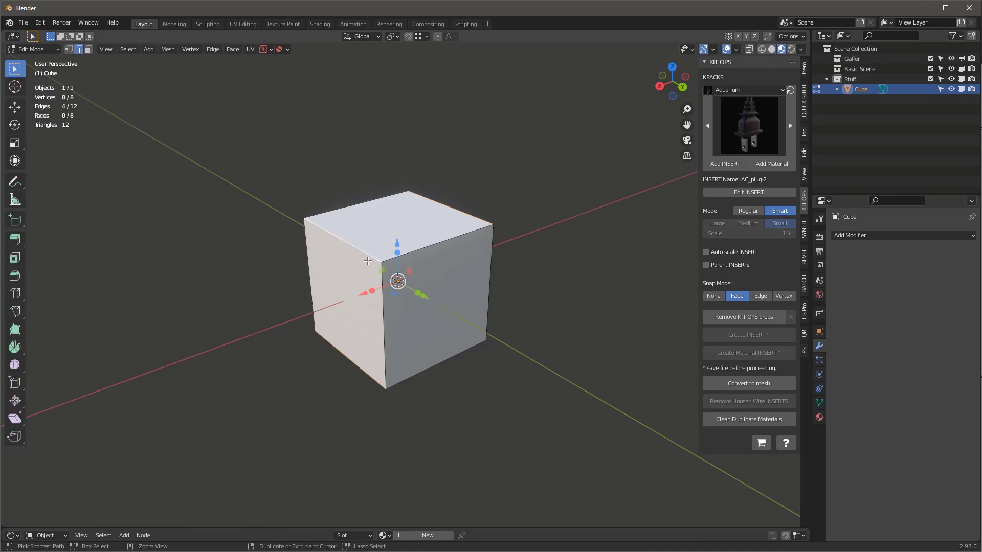
Bevel the edge ring into an octagonal prism and scale it up
{"action": "key", "text": "ctrl+b"}
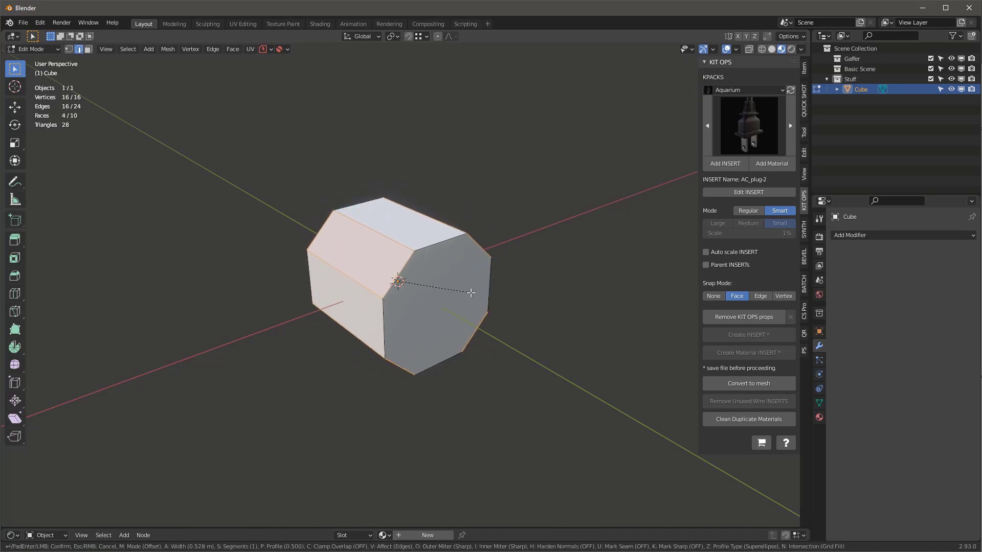
{"action": "left_click", "coordinate": [469, 289]}
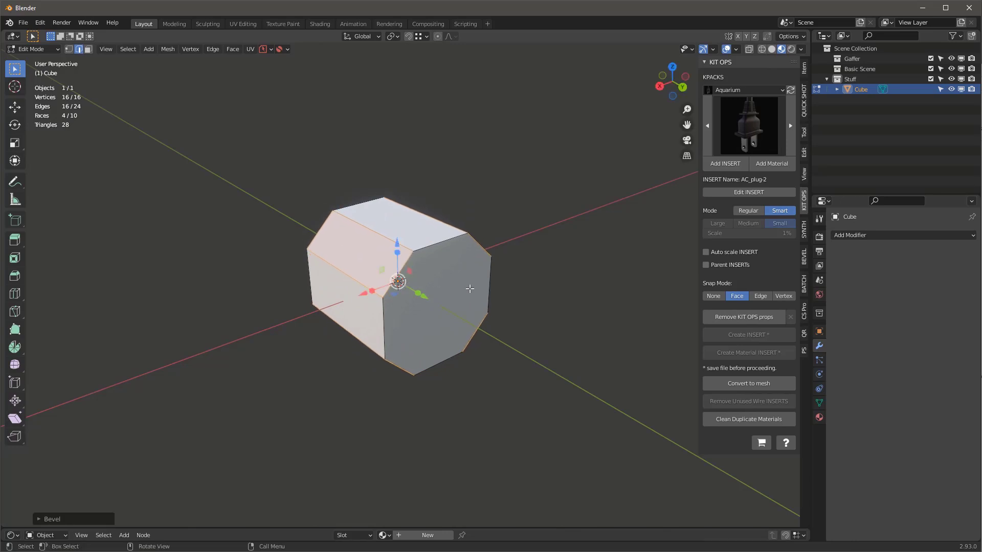
{"action": "key", "text": "s"}
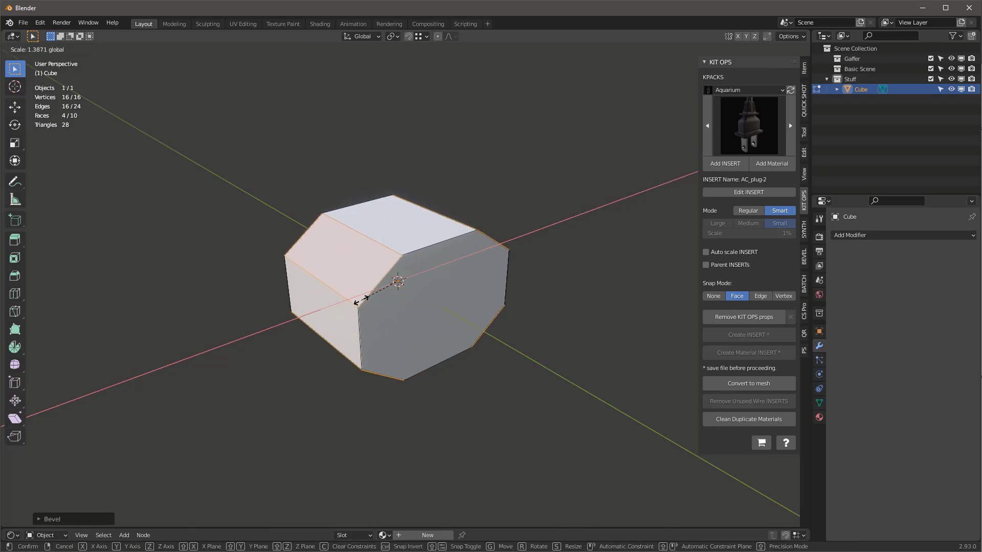
{"action": "left_click", "coordinate": [366, 302]}
{"action": "mouse_move", "coordinate": [415, 308]}
{"action": "middle_mouse_down"}
{"action": "mouse_move", "coordinate": [398, 280]}
{"action": "mouse_move", "coordinate": [417, 298]}
{"action": "mouse_move", "coordinate": [436, 299]}
{"action": "mouse_move", "coordinate": [423, 303]}
{"action": "middle_mouse_up"}
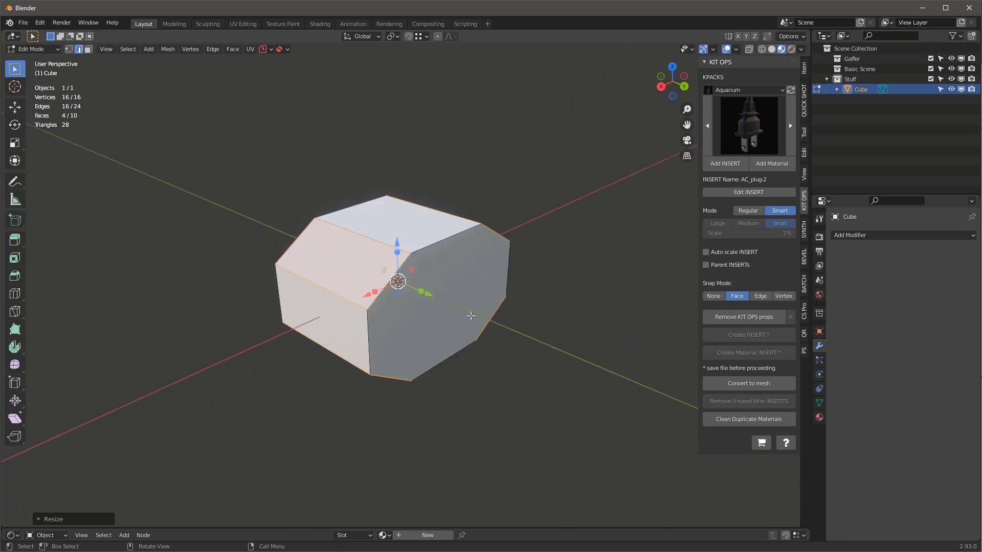
Delete the right octagonal end face and duplicate the front end face
{"action": "key", "text": "3"}
{"action": "left_click", "coordinate": [468, 320]}
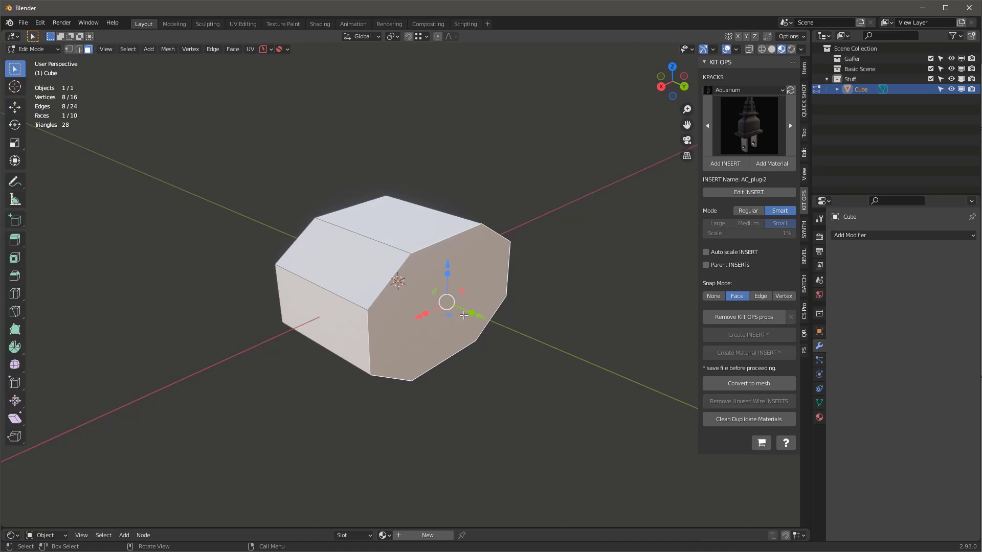
{"action": "key", "text": "x"}
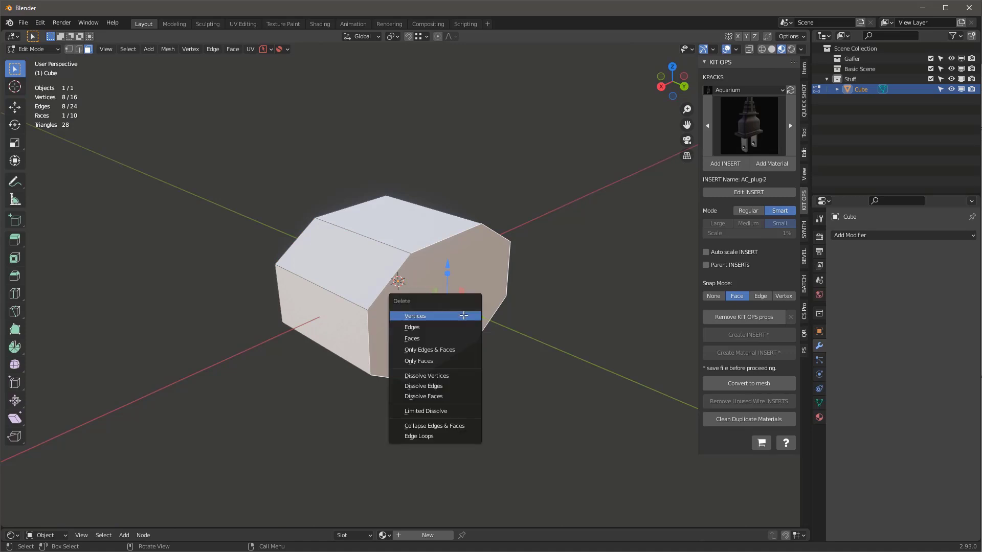
{"action": "left_click", "coordinate": [449, 339]}
{"action": "middle_click_drag", "start_coordinate": [449, 339], "coordinate": [532, 309]}
{"action": "left_click", "coordinate": [373, 301]}
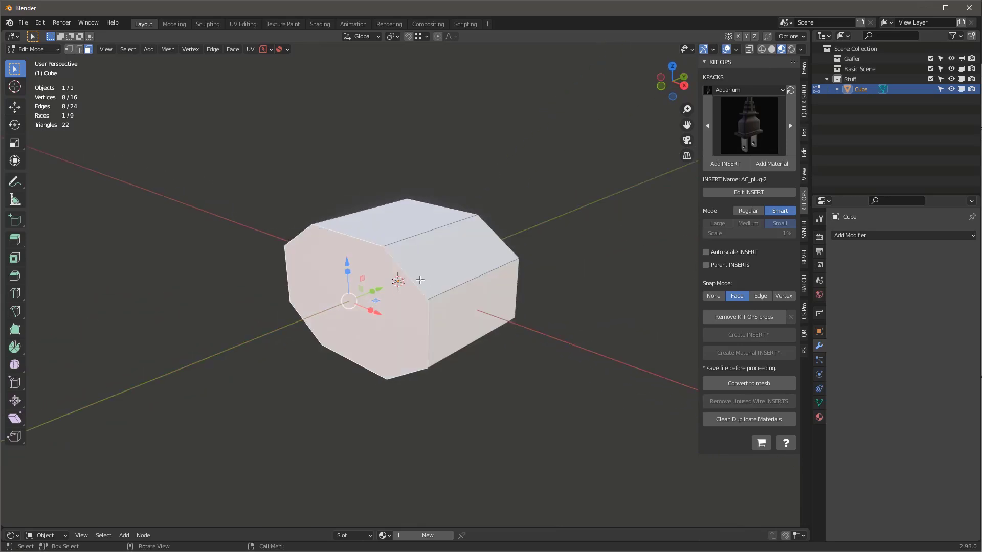
{"action": "key", "text": "shift+d"}
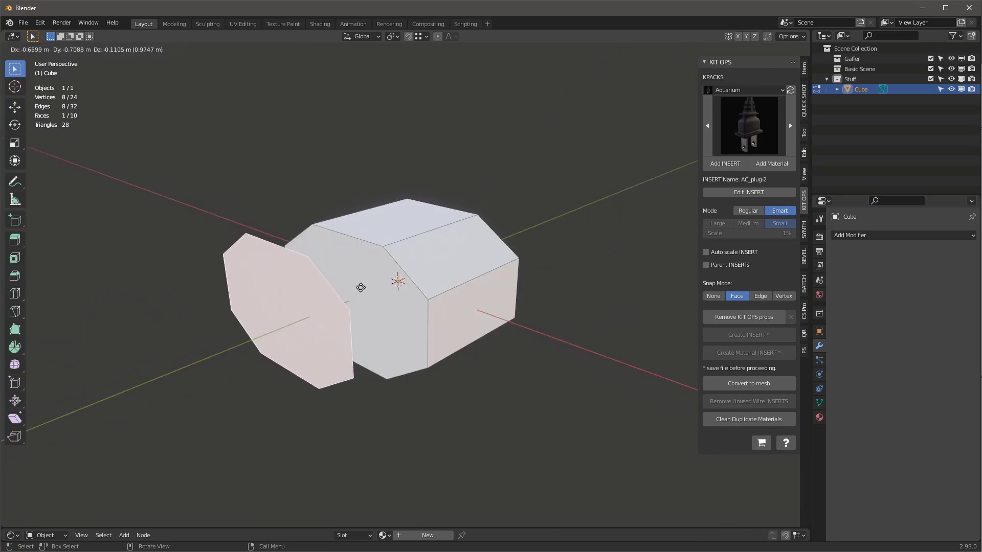
Separate the duplicated end face into its own object
{"action": "right_click", "coordinate": [365, 288]}
{"action": "middle_click_drag", "start_coordinate": [428, 262], "coordinate": [396, 271]}
{"action": "key", "text": "p"}
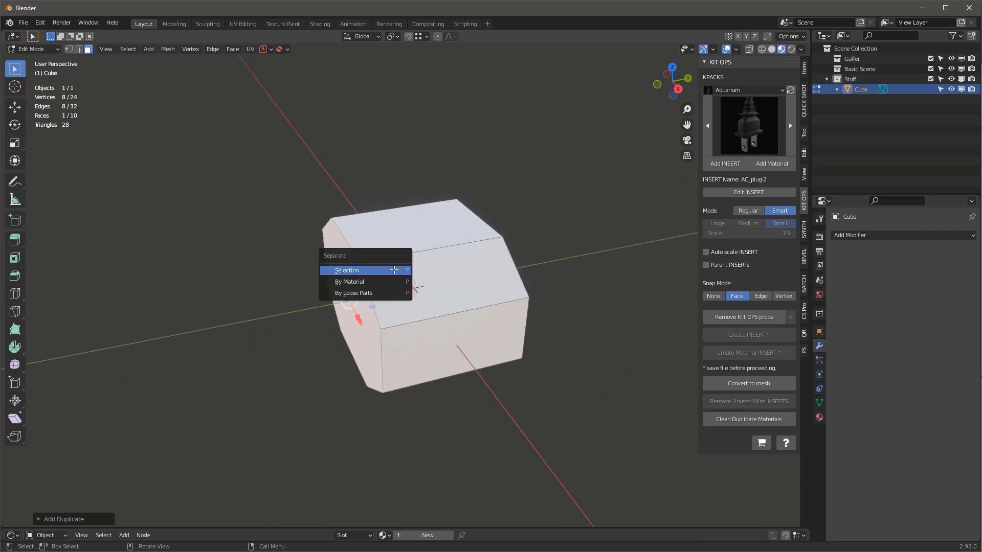
{"action": "left_click", "coordinate": [365, 274]}
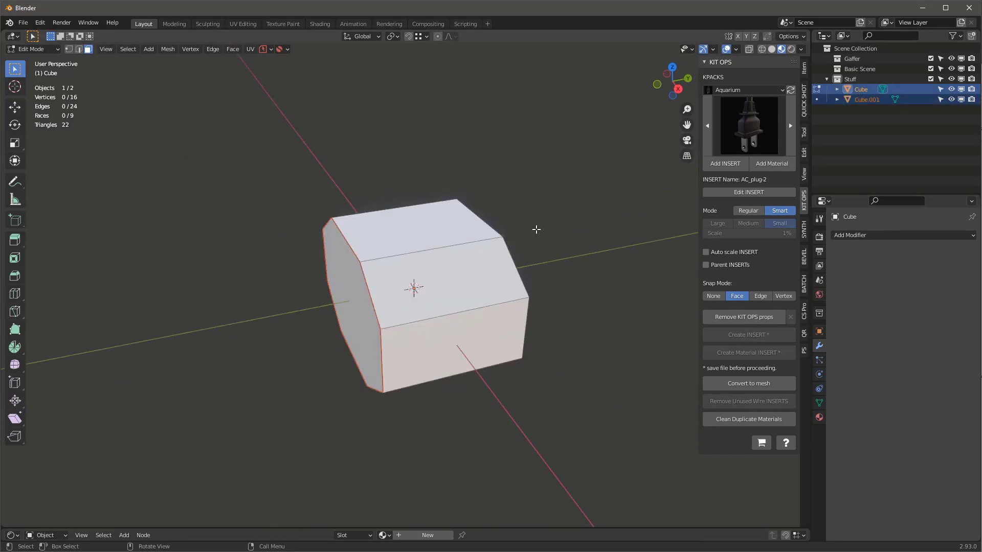
Rename Cube to 'corridor' and Cube.001 to 'backwall' in the Outliner
{"action": "double_click", "coordinate": [862, 90]}
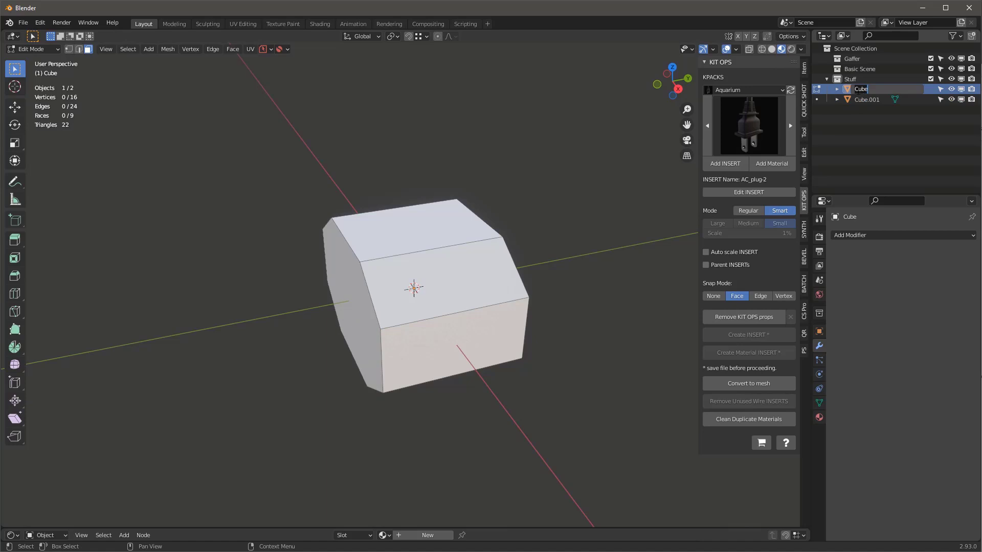
{"action": "type", "text": "corridor"}
{"action": "key", "text": "Return"}
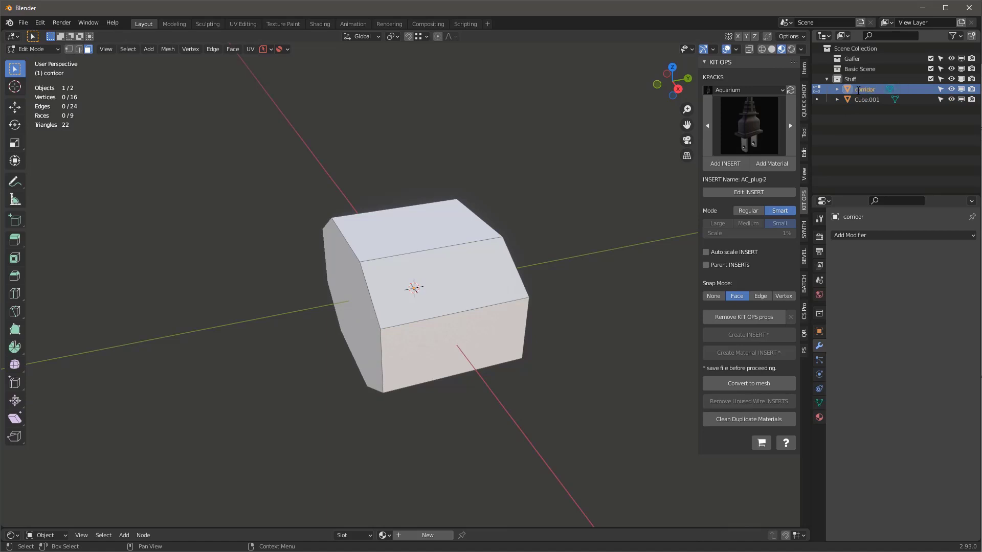
{"action": "left_click", "coordinate": [874, 102]}
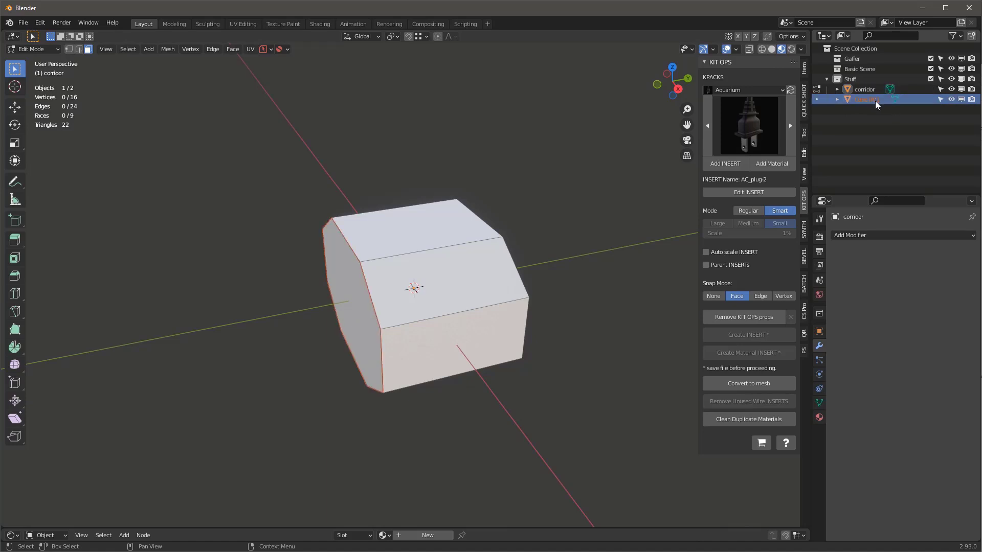
{"action": "double_click", "coordinate": [877, 101]}
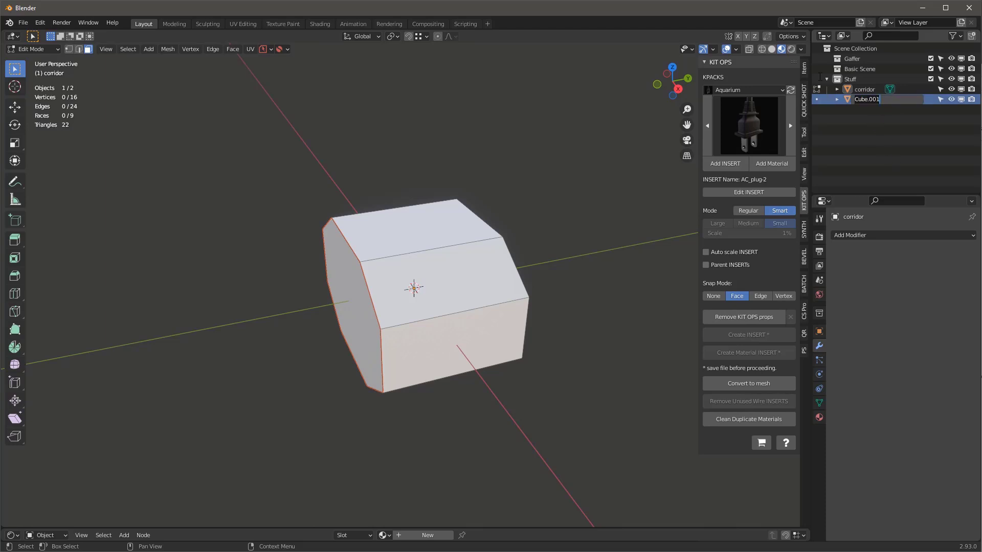
{"action": "type", "text": "backwall"}
{"action": "key", "text": "Return"}
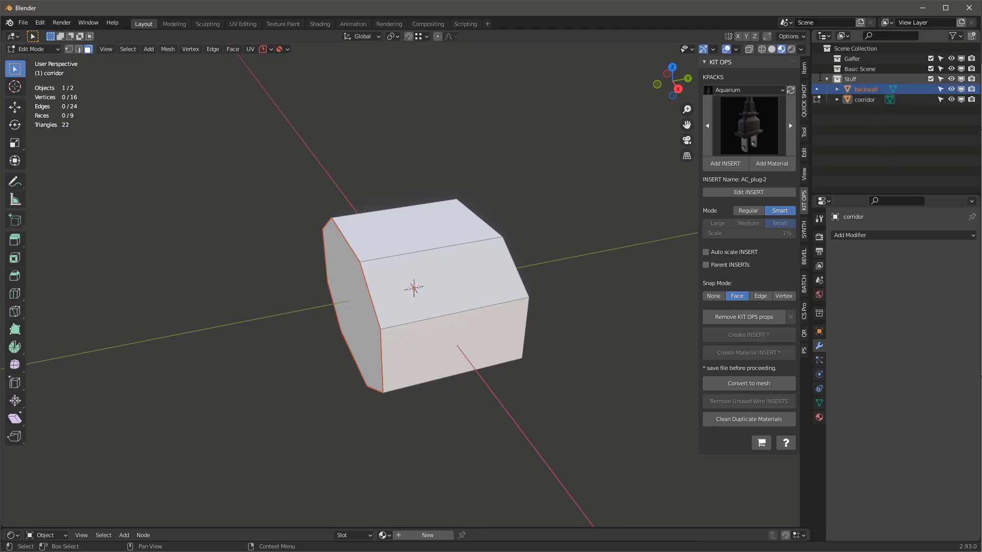
In see-through vertex mode, select the box's right-end vertices and stretch them outward along Y
{"action": "key", "text": "Tab"}
{"action": "key", "text": "Tab"}
{"action": "mouse_move", "coordinate": [503, 259]}
{"action": "middle_mouse_down"}
{"action": "mouse_move", "coordinate": [460, 278]}
{"action": "mouse_move", "coordinate": [494, 246]}
{"action": "middle_mouse_up"}
{"action": "key", "text": "1"}
{"action": "key", "text": "alt+z"}
{"action": "left_click_drag", "start_coordinate": [449, 218], "coordinate": [552, 392]}
{"action": "middle_click_drag", "start_coordinate": [555, 392], "coordinate": [540, 383]}
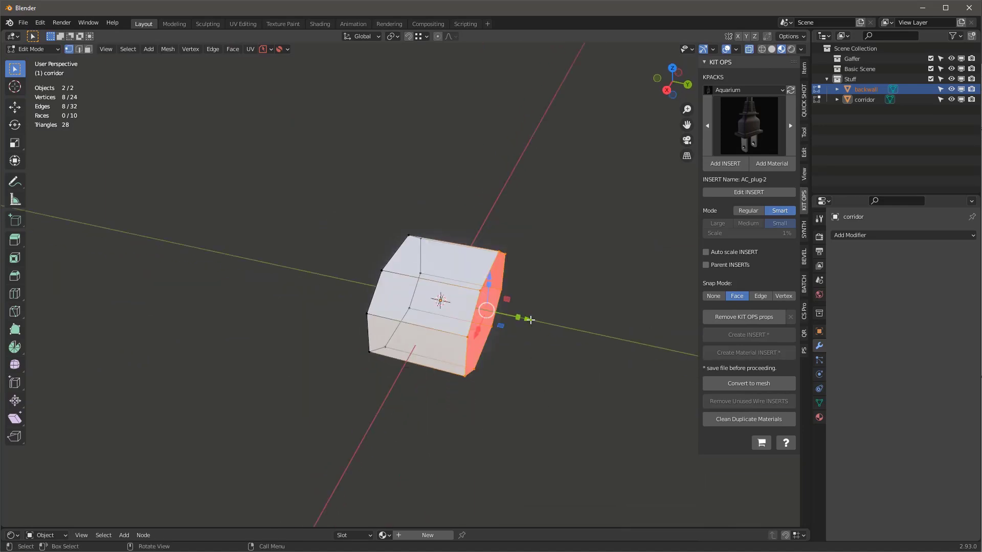
{"action": "left_click_drag", "start_coordinate": [529, 320], "coordinate": [560, 336]}
{"action": "middle_click_drag", "start_coordinate": [560, 335], "coordinate": [514, 320]}
Assign the sy_cutter material to backwall
{"action": "key", "text": "Tab"}
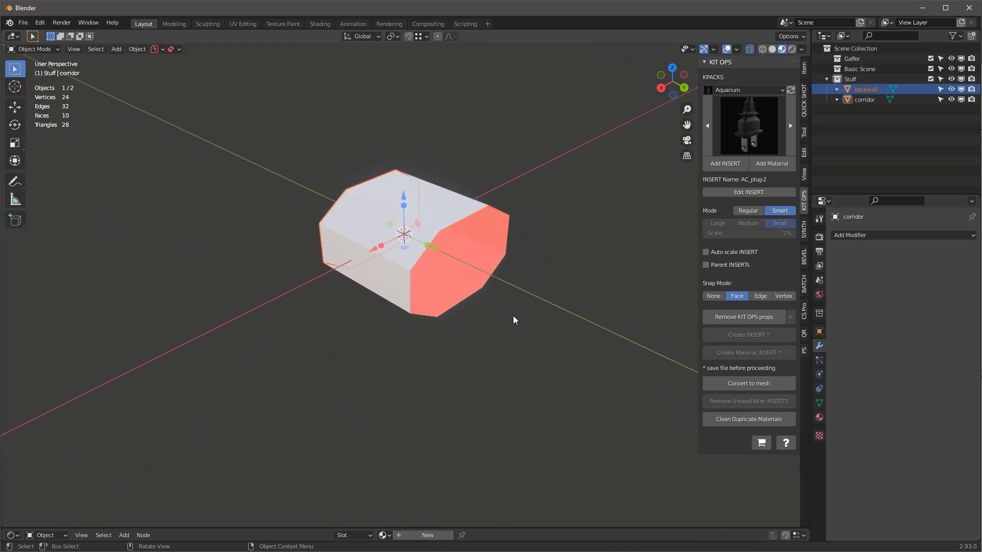
{"action": "scroll", "coordinate": [442, 244], "scroll_direction": "up", "scroll_amount": 1}
{"action": "left_click", "coordinate": [382, 534]}
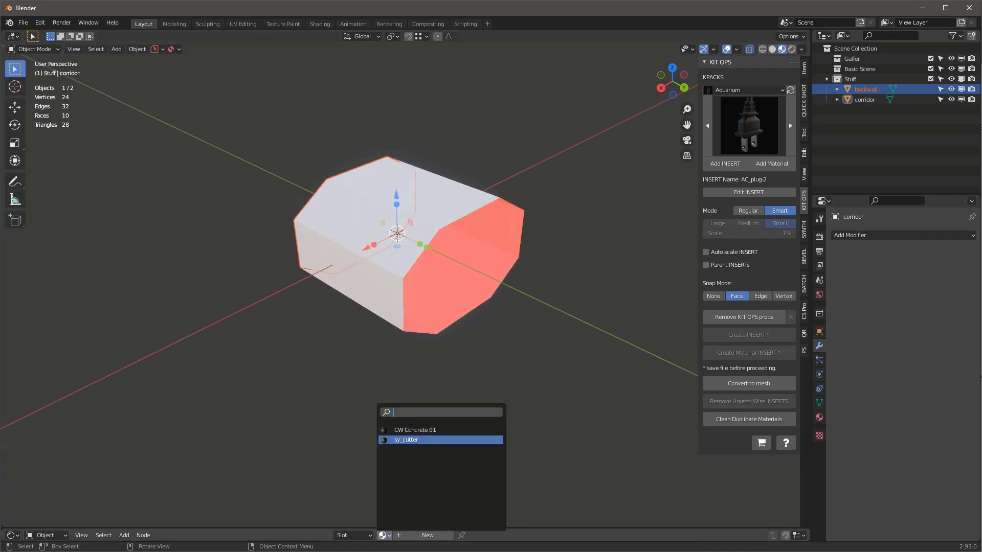
{"action": "left_click", "coordinate": [409, 440]}
{"action": "scroll", "coordinate": [423, 215], "scroll_direction": "up", "scroll_amount": 2}
{"action": "middle_click_drag", "start_coordinate": [423, 214], "coordinate": [442, 200]}
Select the corridor's ring of lengthwise edges in Edit Mode
{"action": "key", "text": "Tab"}
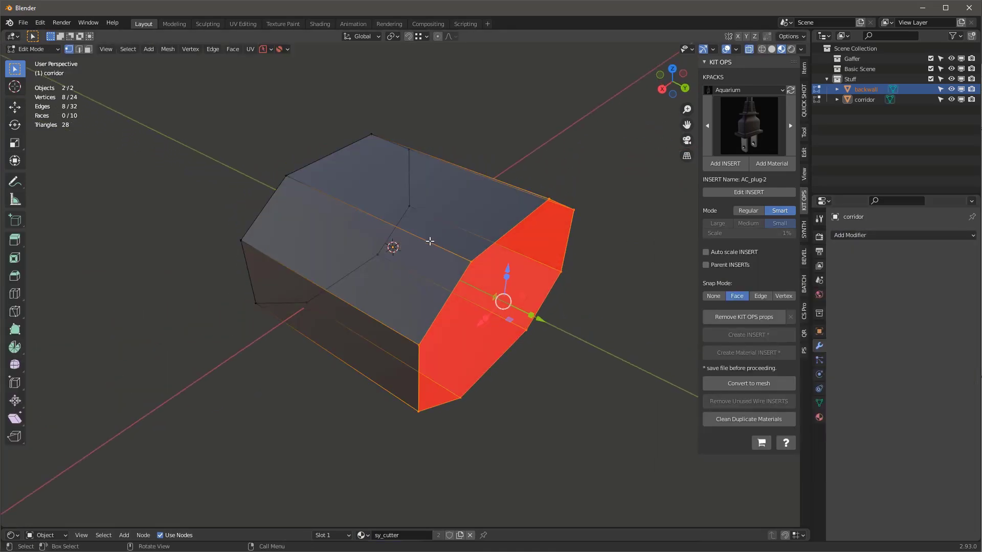
{"action": "key", "text": "2"}
{"action": "left_click", "coordinate": [428, 240]}
{"action": "left_click", "coordinate": [427, 240], "text": "ctrl+alt"}
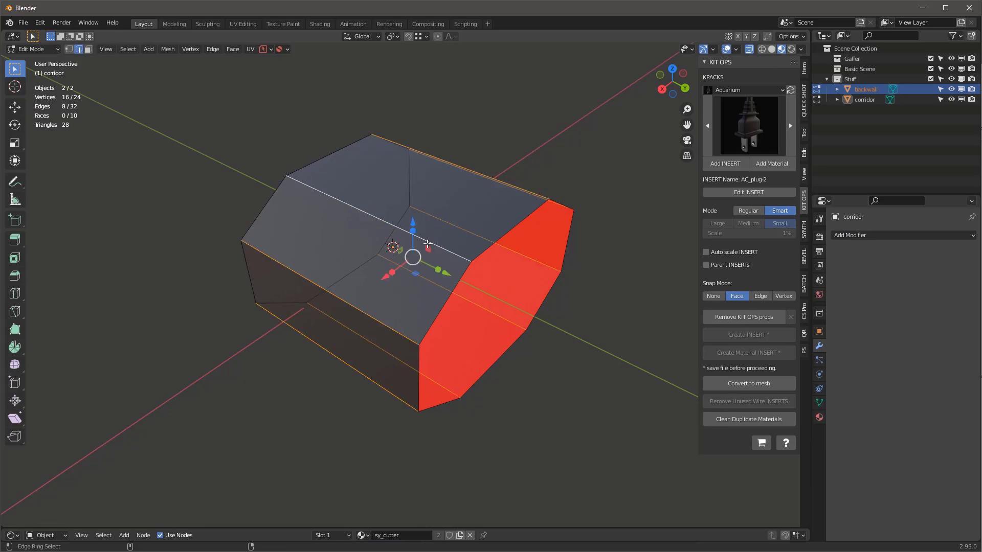
{"action": "middle_click_drag", "start_coordinate": [443, 223], "coordinate": [411, 205]}
Set the selected edges' Mean Bevel Weight to 0.5 in the Item panel
{"action": "left_click", "coordinate": [804, 68]}
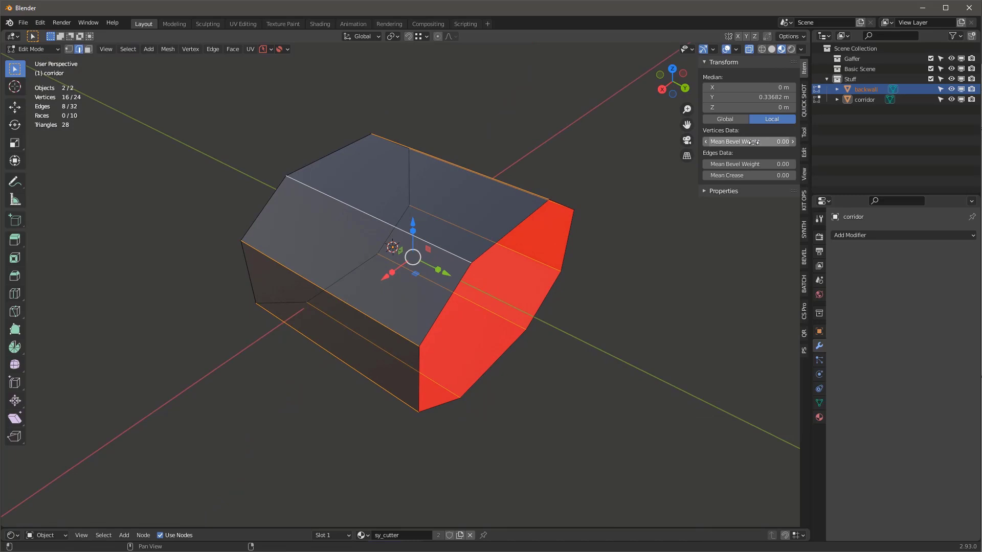
{"action": "left_click", "coordinate": [743, 164]}
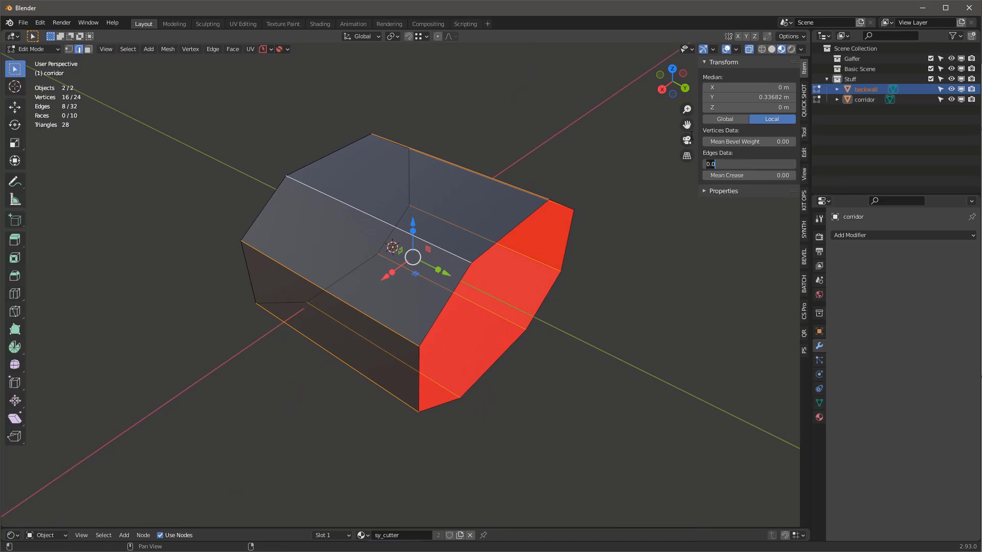
{"action": "type", "text": "1"}
{"action": "key", "text": "Return"}
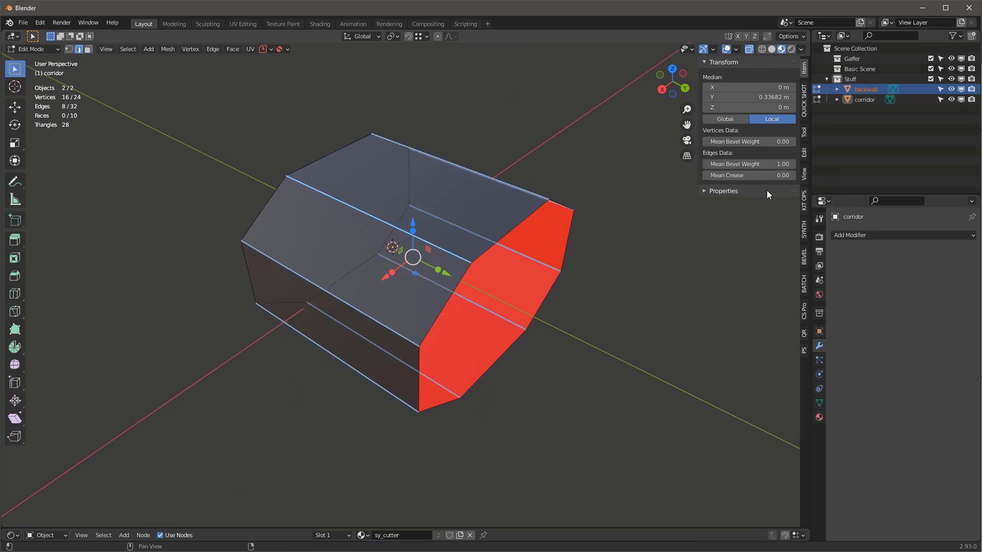
{"action": "left_click", "coordinate": [716, 164]}
{"action": "type", "text": "0.5"}
{"action": "key", "text": "Return"}
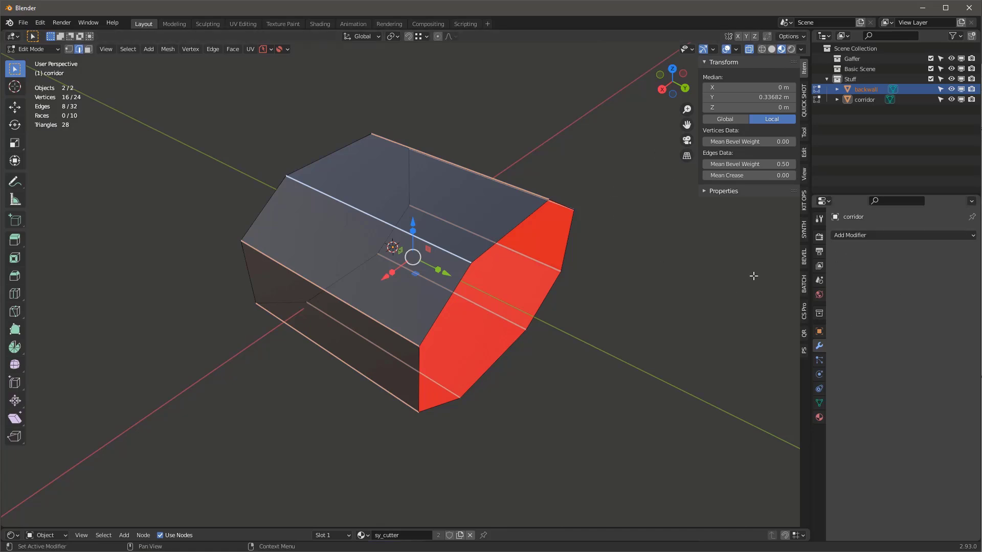
{"action": "key", "text": "Tab"}
Add a Bevel modifier to the corridor with Limit Method set to Weight
{"action": "left_click", "coordinate": [850, 235]}
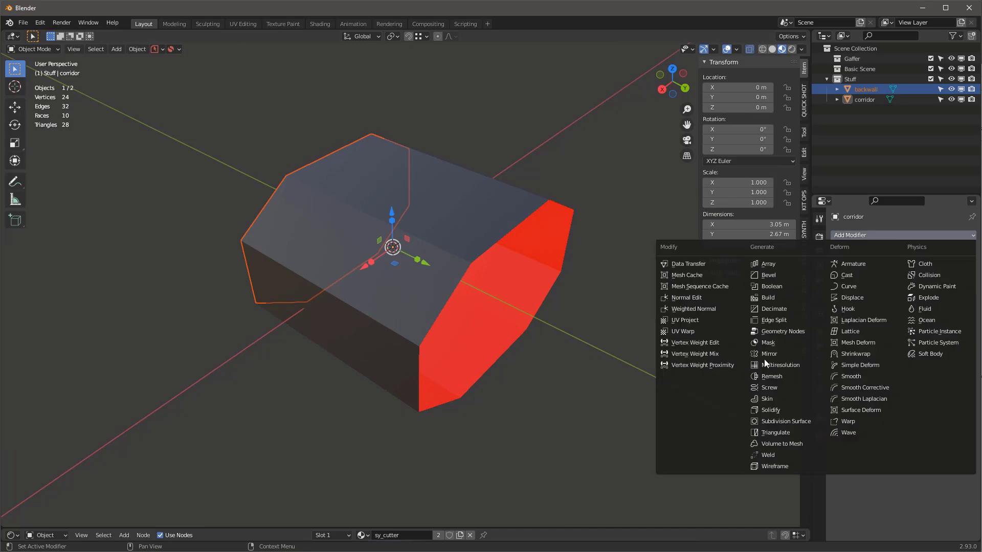
{"action": "left_click", "coordinate": [771, 275]}
{"action": "left_click", "coordinate": [917, 351]}
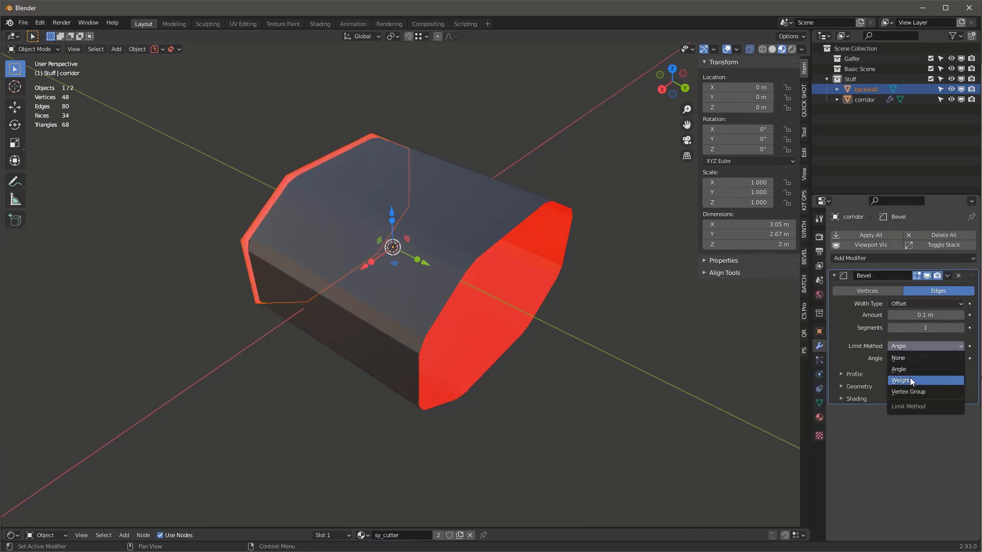
{"action": "left_click", "coordinate": [910, 380]}
{"action": "scroll", "coordinate": [419, 209], "scroll_direction": "up", "scroll_amount": 2}
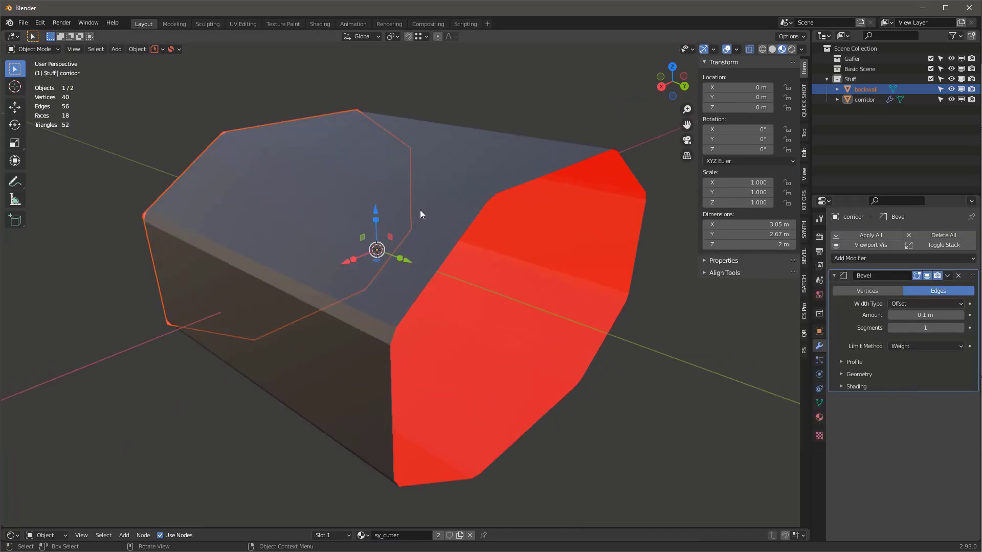
Shade the corridor smooth and give the Bevel 8 segments
{"action": "right_click", "coordinate": [462, 332]}
{"action": "left_click", "coordinate": [453, 330]}
{"action": "middle_click_drag", "start_coordinate": [452, 331], "coordinate": [409, 306]}
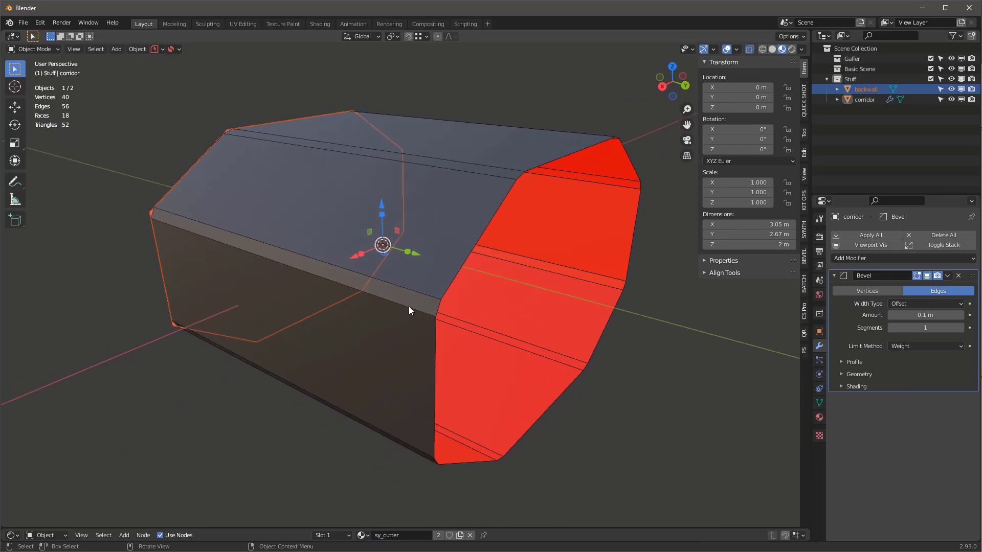
{"action": "left_click", "coordinate": [927, 328]}
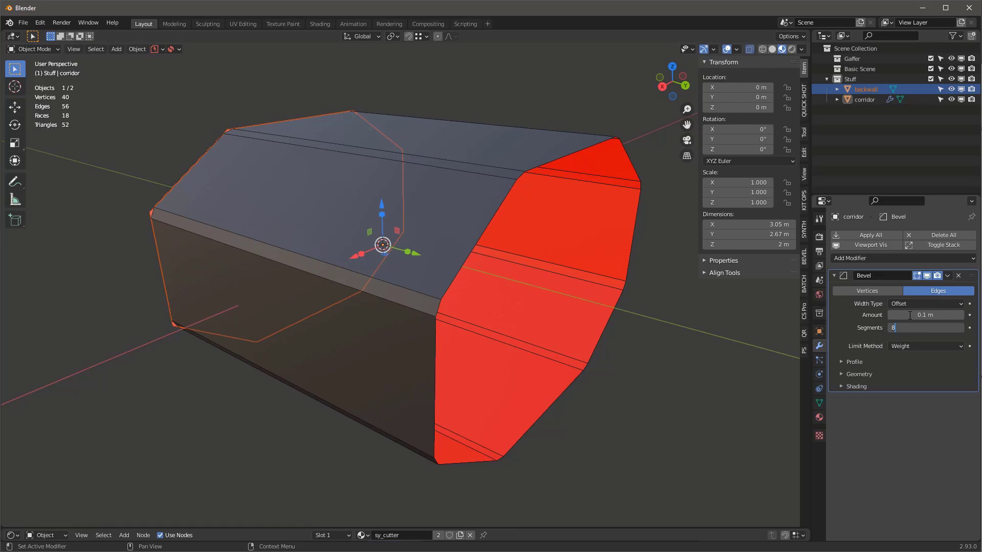
{"action": "key", "text": "Return"}
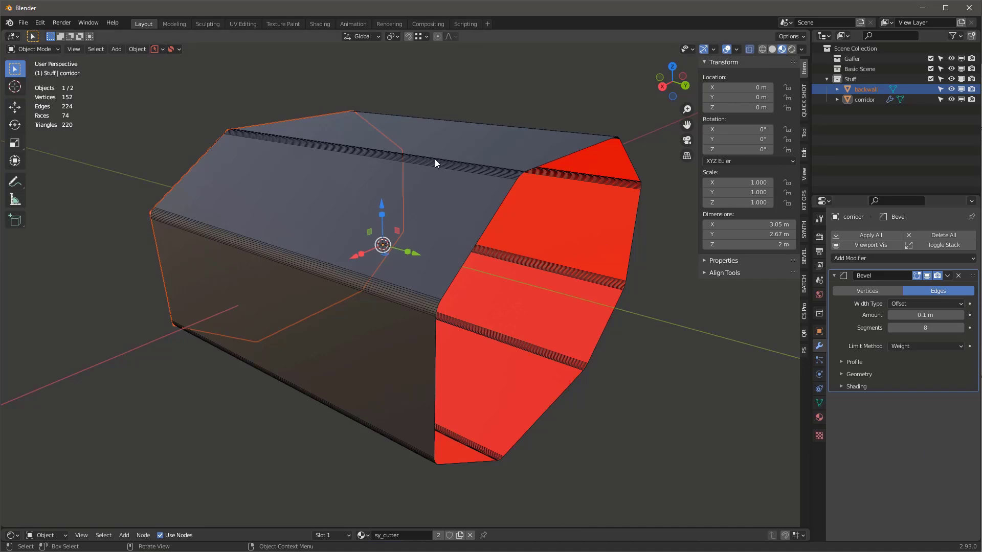
{"action": "middle_click_drag", "start_coordinate": [504, 153], "coordinate": [441, 190]}
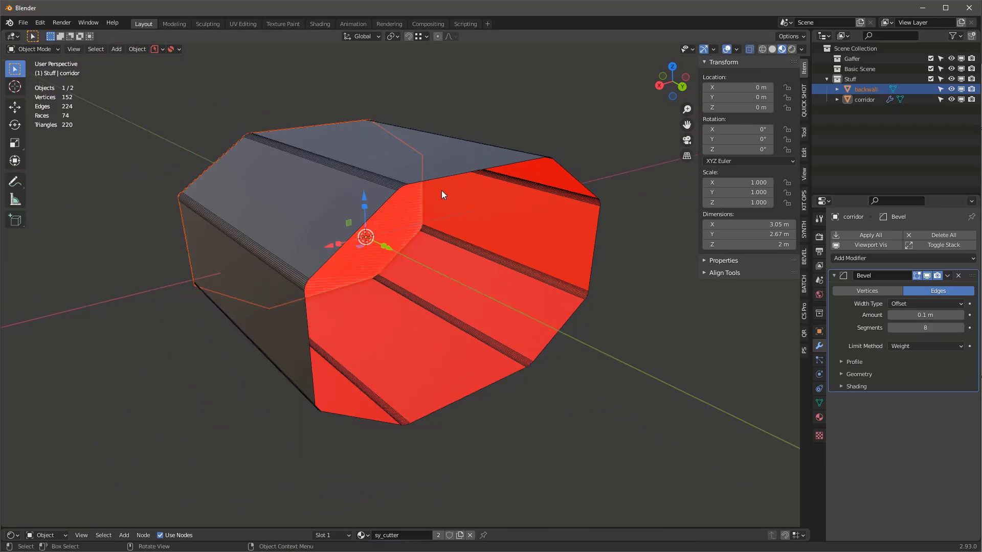
{"action": "left_click", "coordinate": [852, 258]}
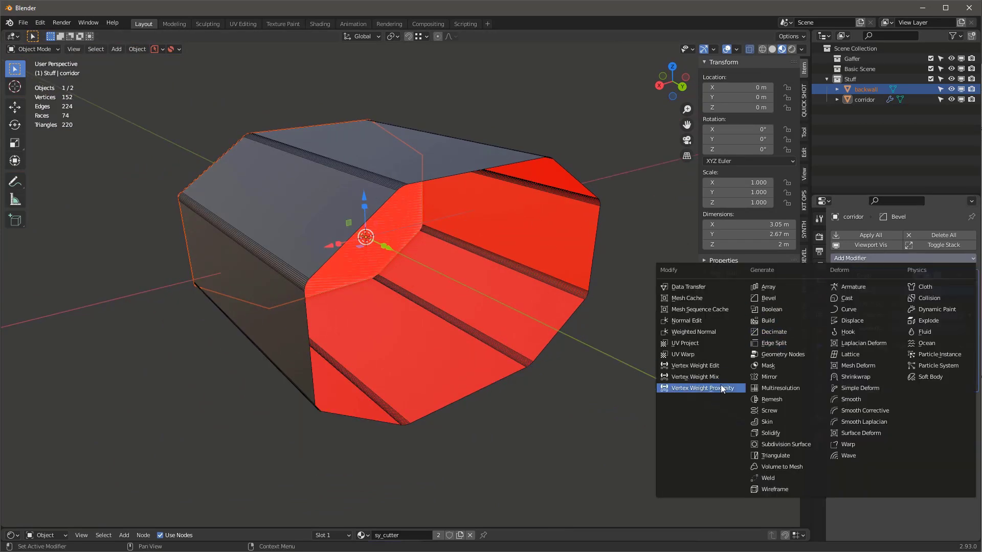
Add a Solidify modifier with offset 1 and 0.08 m wall thickness
{"action": "left_click", "coordinate": [769, 433]}
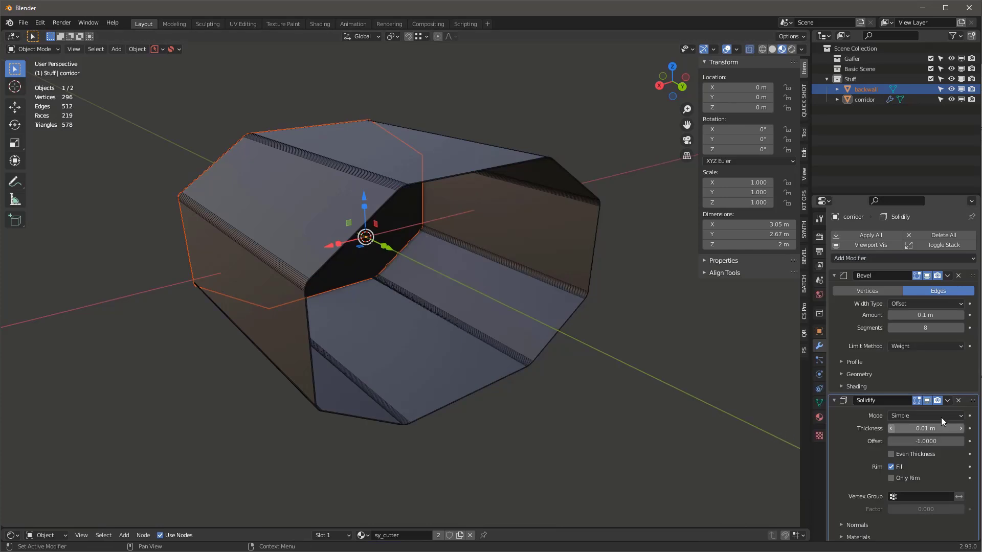
{"action": "left_click_drag", "start_coordinate": [916, 441], "coordinate": [964, 440]}
{"action": "left_click_drag", "start_coordinate": [925, 429], "coordinate": [938, 429]}
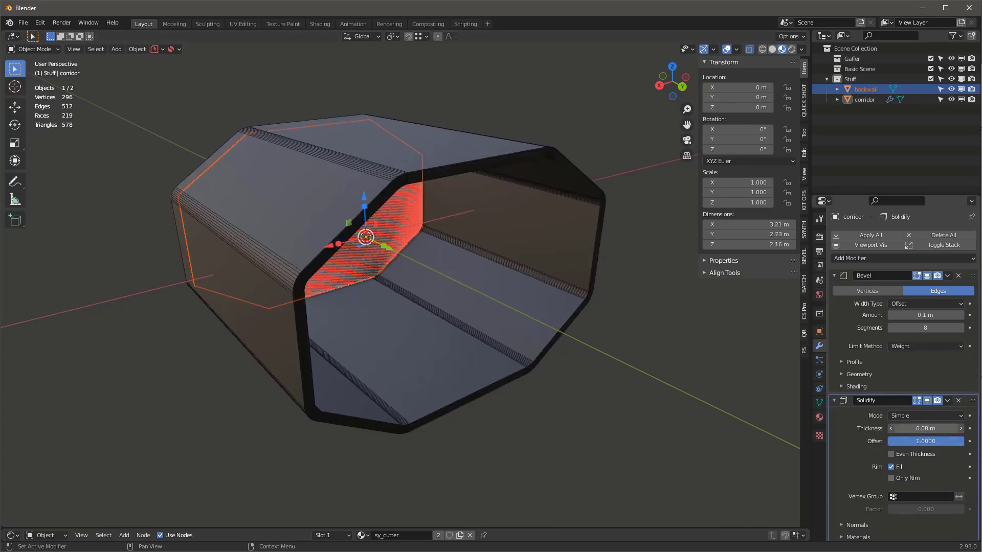
Orbit to the back of the corridor and select the backwall object
{"action": "middle_click_drag", "start_coordinate": [420, 299], "coordinate": [491, 314]}
{"action": "left_click", "coordinate": [330, 286]}
{"action": "middle_click_drag", "start_coordinate": [331, 281], "coordinate": [300, 220]}
{"action": "scroll", "coordinate": [301, 216], "scroll_direction": "down", "scroll_amount": 5}
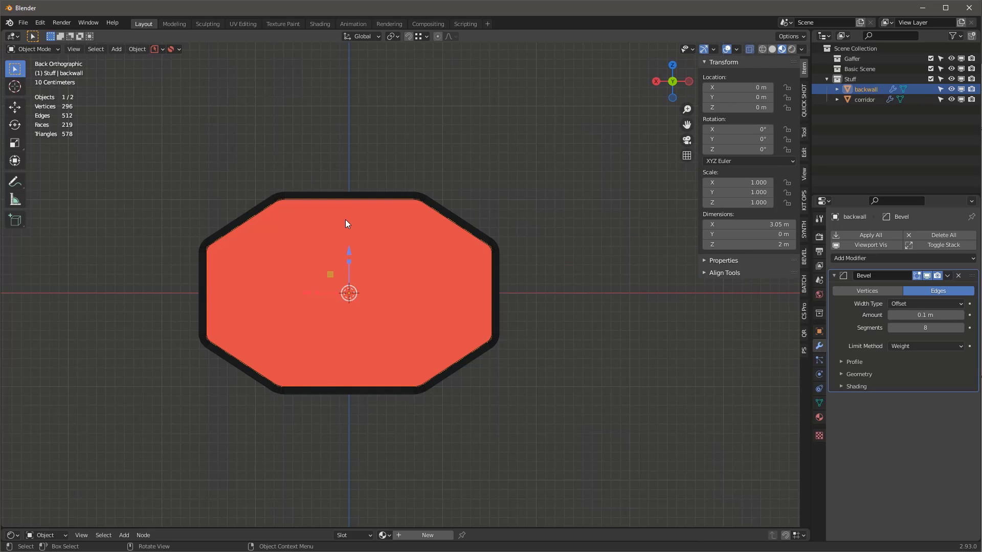
Isolate the backwall and connect its inner vertex pairs into two vertical and two horizontal edges
{"action": "key", "text": "KP_Divide"}
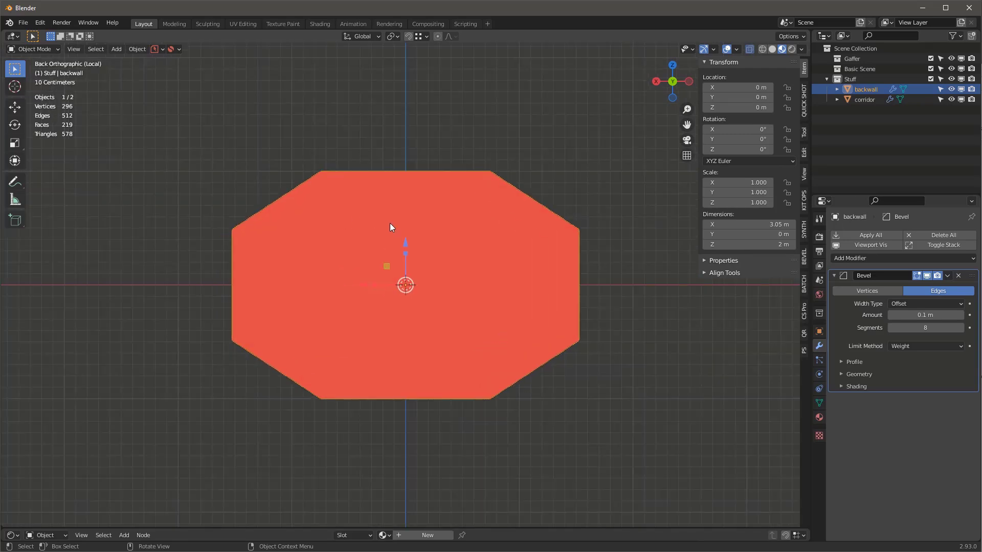
{"action": "key", "text": "Tab"}
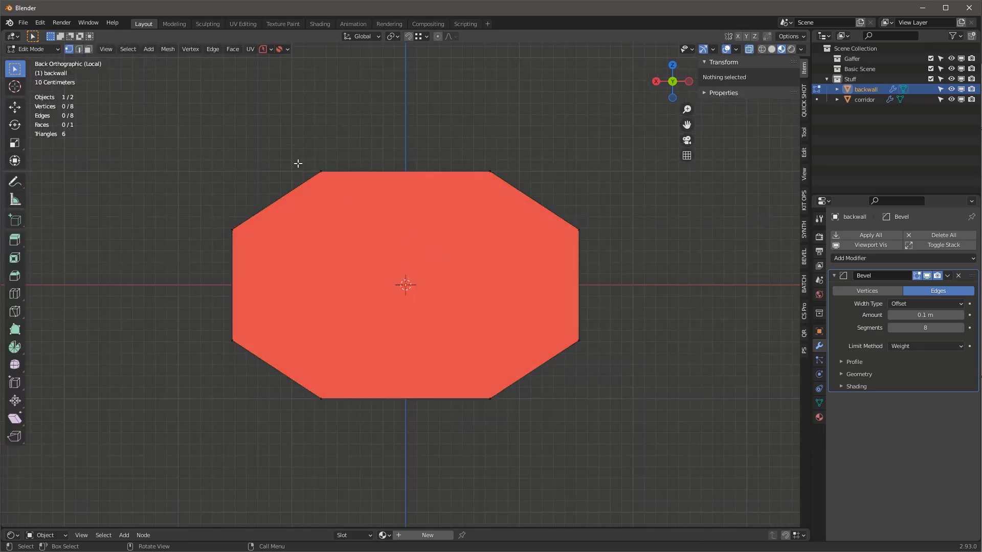
{"action": "left_click_drag", "start_coordinate": [297, 142], "coordinate": [338, 430]}
{"action": "left_click_drag", "start_coordinate": [467, 151], "coordinate": [504, 414], "text": "shift"}
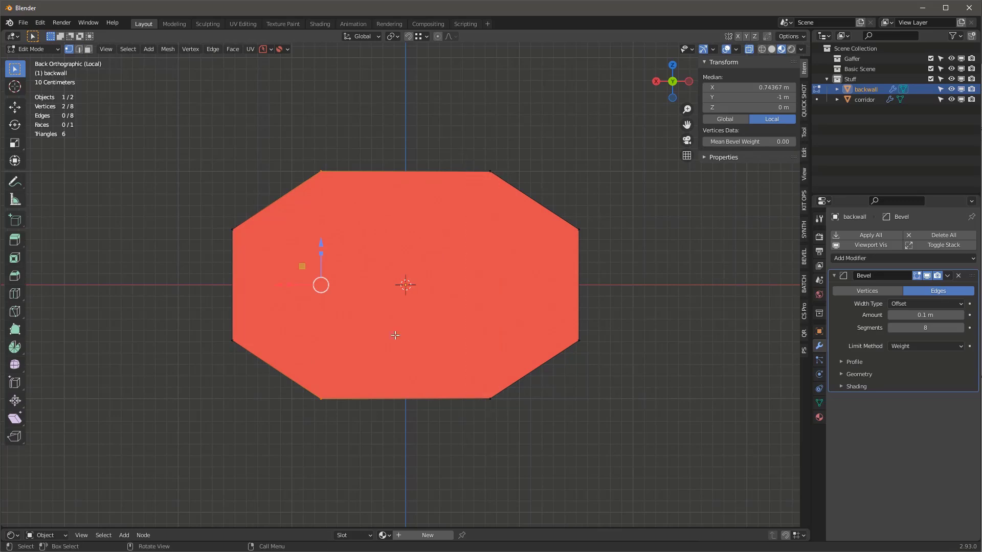
{"action": "key", "text": "j"}
{"action": "left_click_drag", "start_coordinate": [467, 149], "coordinate": [507, 474]}
{"action": "key", "text": "j"}
{"action": "left_click_drag", "start_coordinate": [208, 221], "coordinate": [606, 244]}
{"action": "key", "text": "j"}
{"action": "left_click_drag", "start_coordinate": [182, 313], "coordinate": [665, 360]}
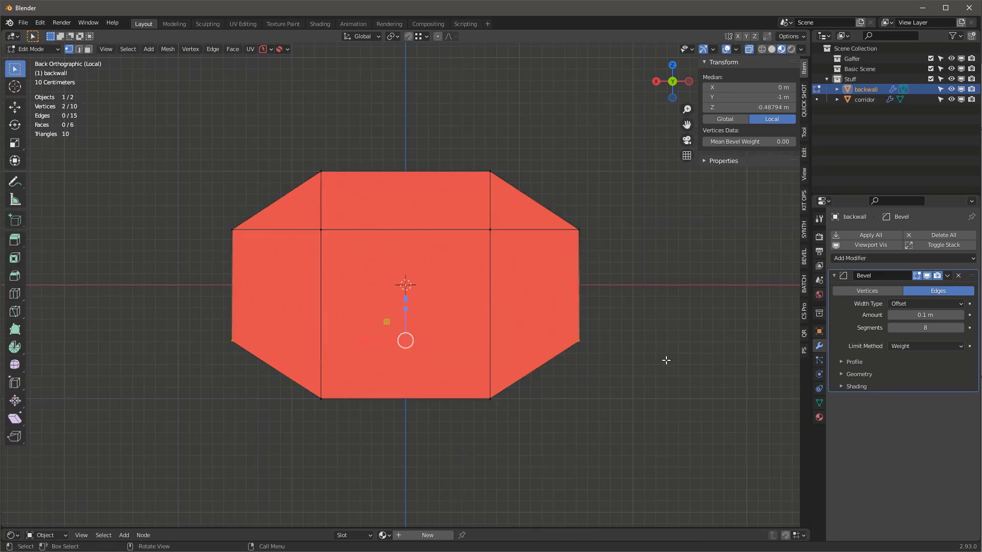
{"action": "key", "text": "j"}
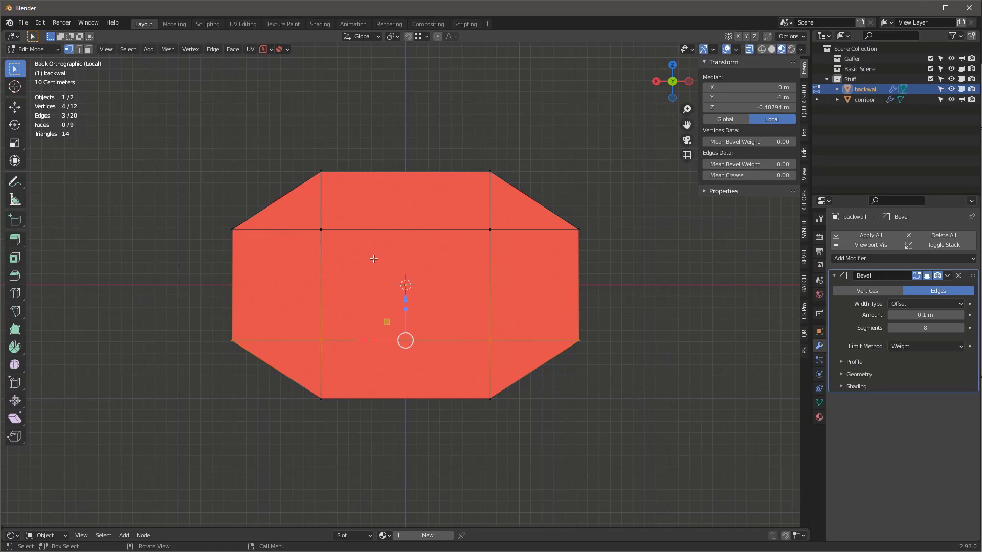
Collapse the two middle horizontal edges to zero height and merge the overlapping vertices by distance
{"action": "key", "text": "2"}
{"action": "left_click", "coordinate": [393, 231]}
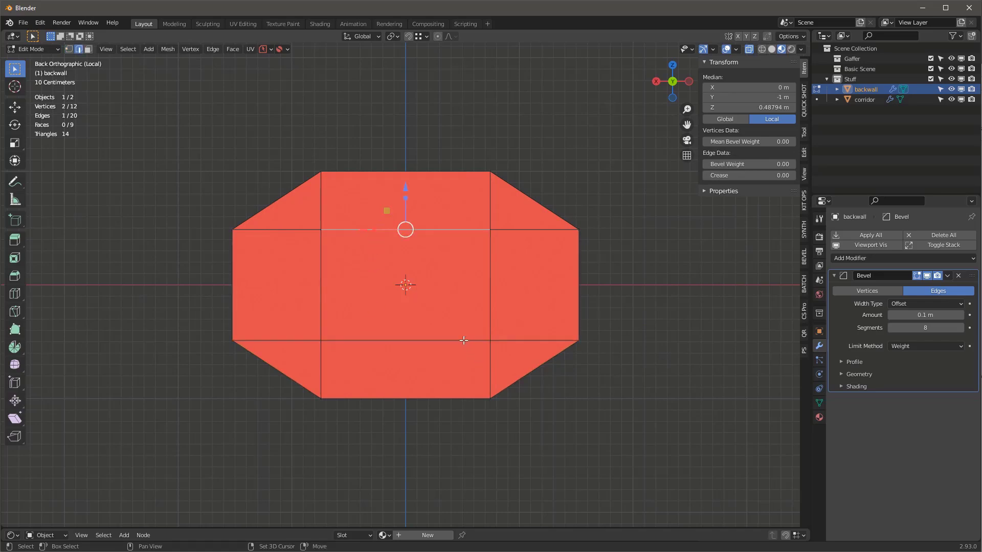
{"action": "left_click", "coordinate": [463, 340], "text": "shift"}
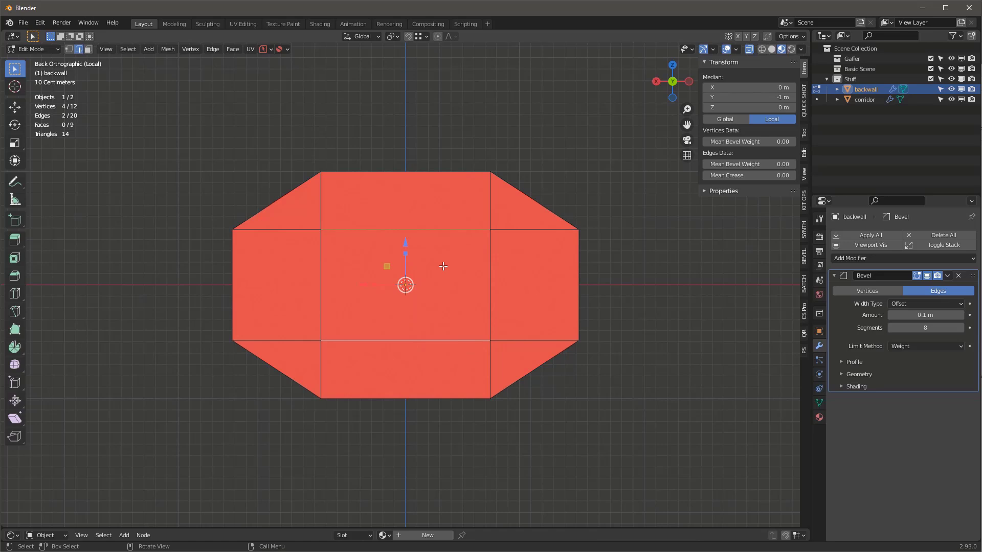
{"action": "key", "text": "s"}
{"action": "key", "text": "z"}
{"action": "key", "text": "0"}
{"action": "key", "text": "Return"}
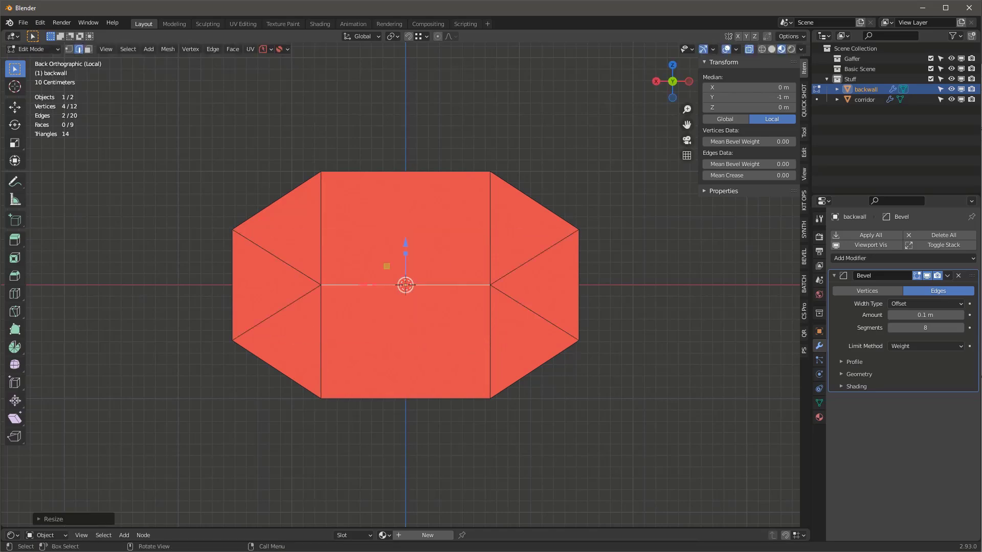
{"action": "key", "text": "m"}
{"action": "left_click", "coordinate": [361, 279]}
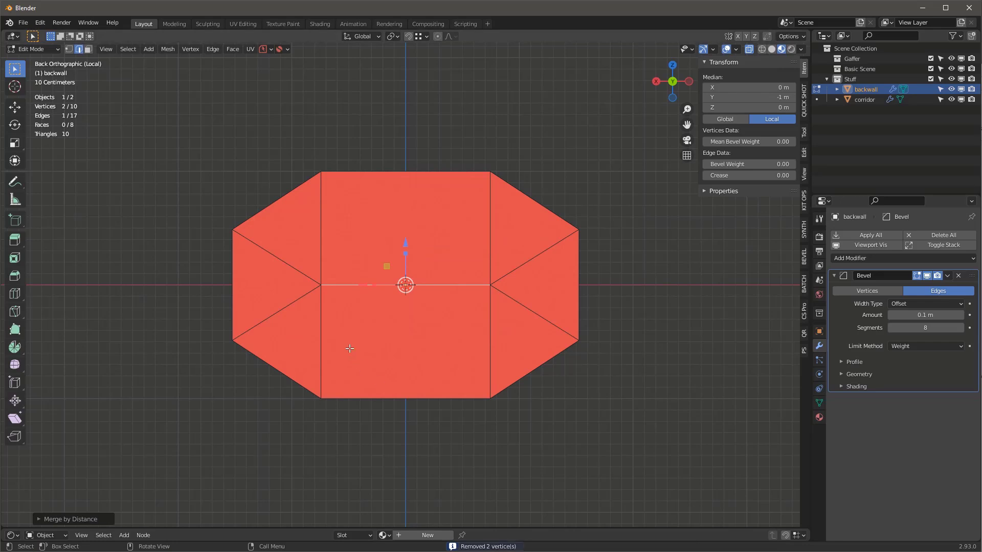
{"action": "left_click", "coordinate": [448, 321]}
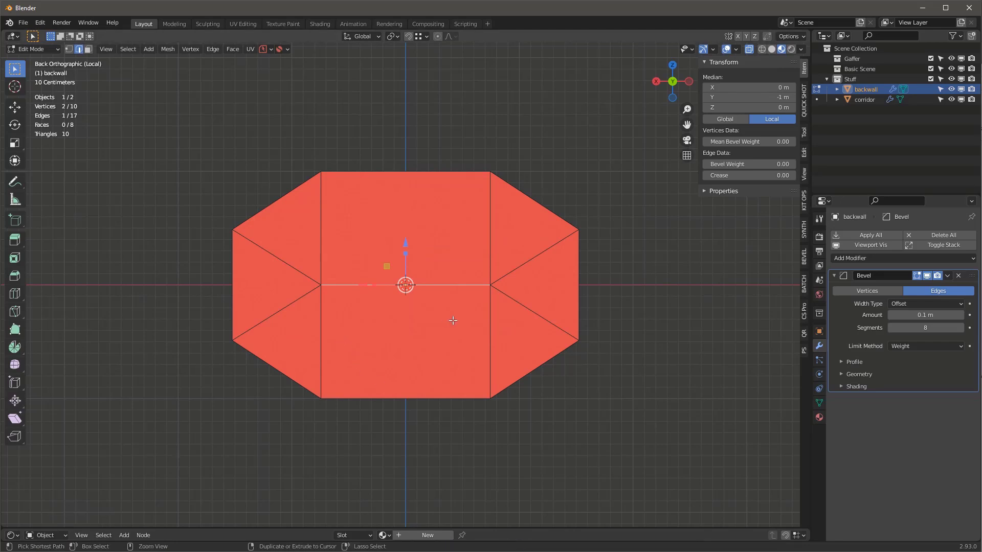
Bevel the middle edge and flatten the inner ring's top and bottom vertices to level rows
{"action": "key", "text": "ctrl+b"}
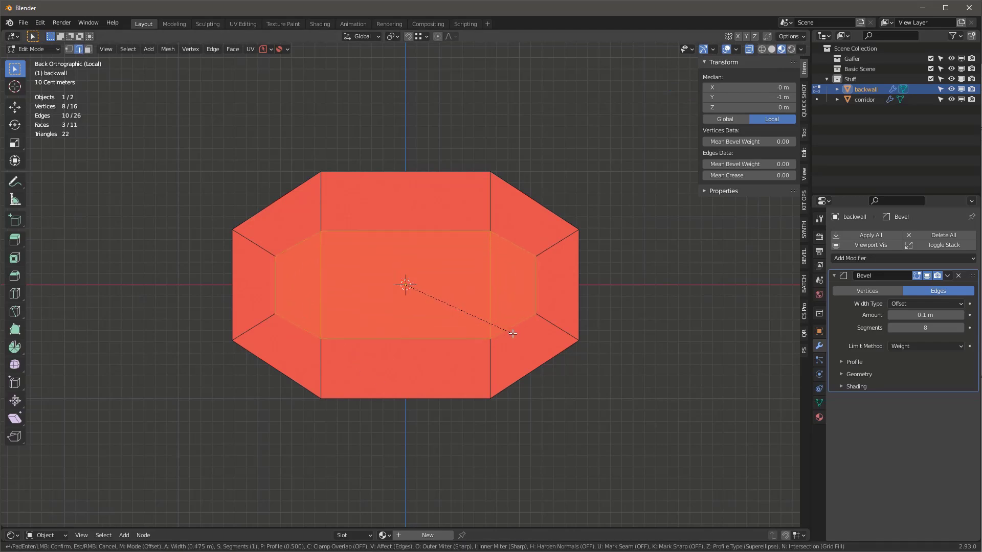
{"action": "left_click", "coordinate": [469, 321]}
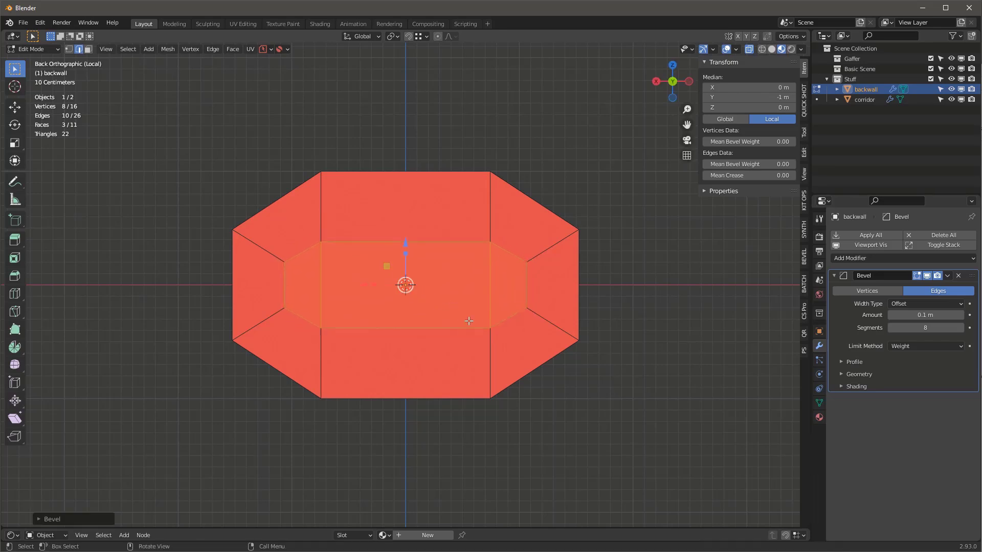
{"action": "key", "text": "1"}
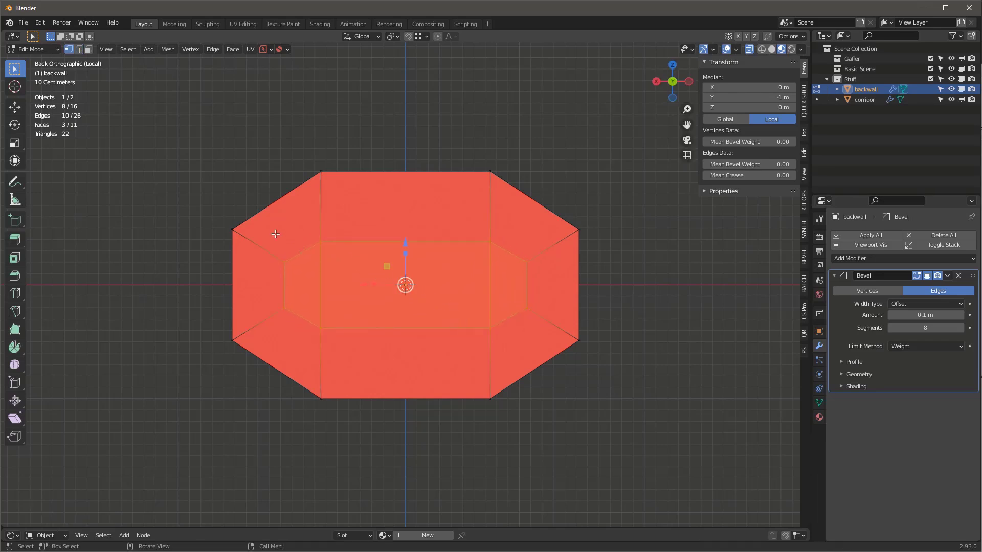
{"action": "left_click_drag", "start_coordinate": [270, 229], "coordinate": [539, 283]}
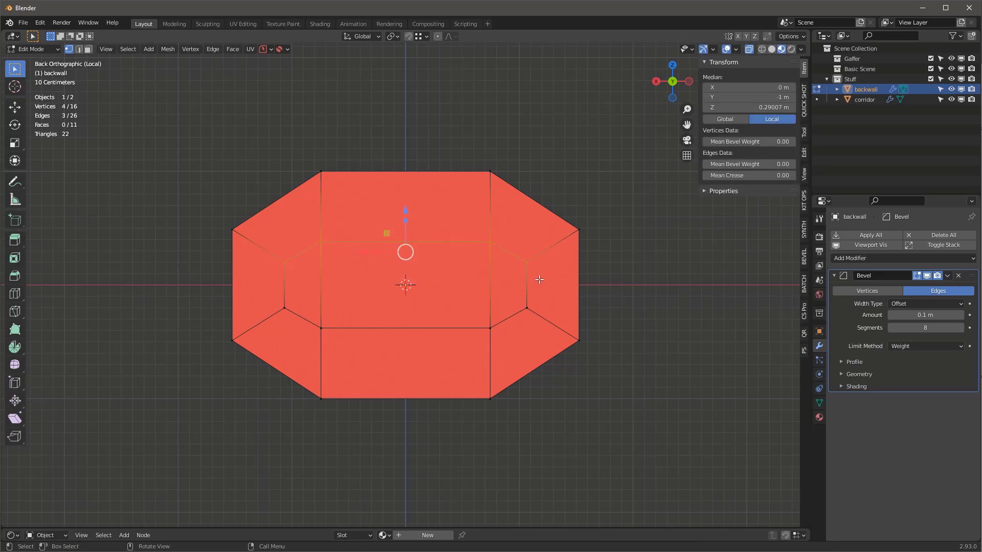
{"action": "key", "text": "s"}
{"action": "key", "text": "z"}
{"action": "key", "text": "0"}
{"action": "key", "text": "Return"}
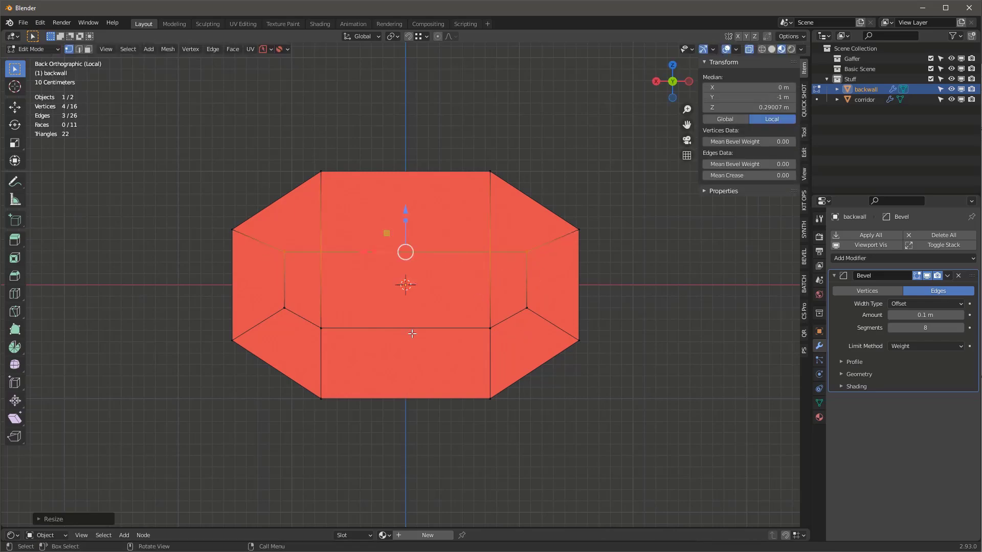
{"action": "left_click_drag", "start_coordinate": [273, 295], "coordinate": [546, 339]}
{"action": "key", "text": "s"}
{"action": "key", "text": "z"}
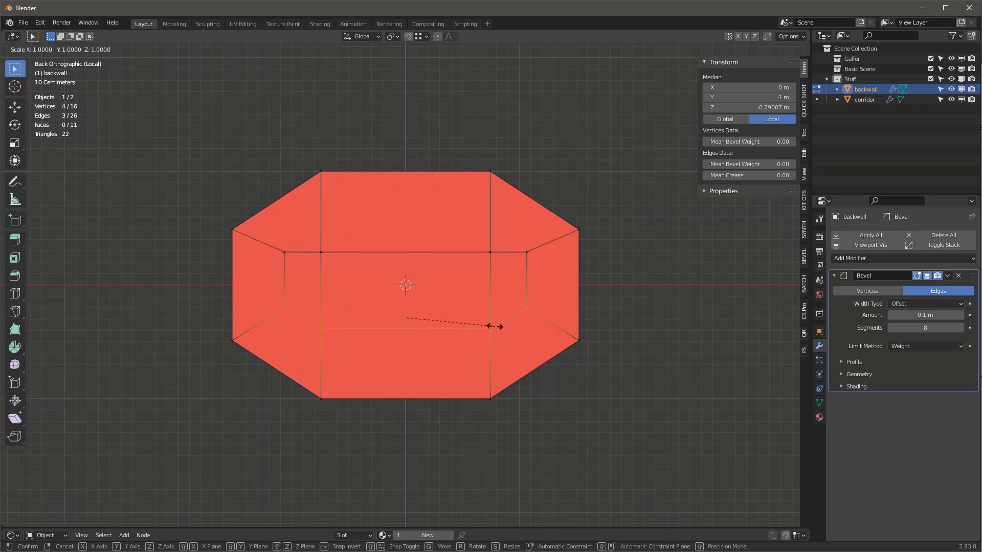
{"action": "key", "text": "0"}
{"action": "key", "text": "Return"}
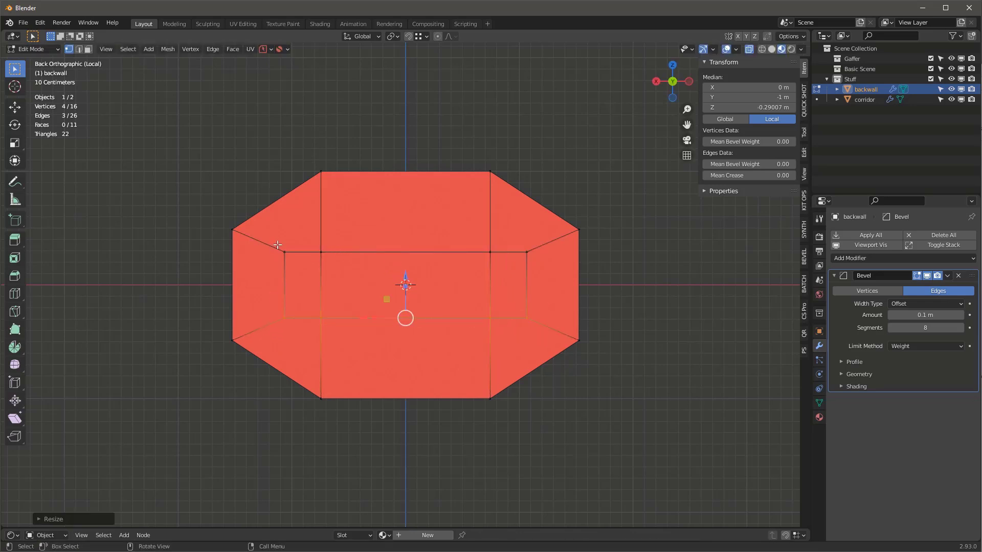
Enlarge the inner ring slightly, widen it along X, and leave edit mode
{"action": "left_click_drag", "start_coordinate": [278, 245], "coordinate": [552, 274], "text": "shift"}
{"action": "key", "text": "s"}
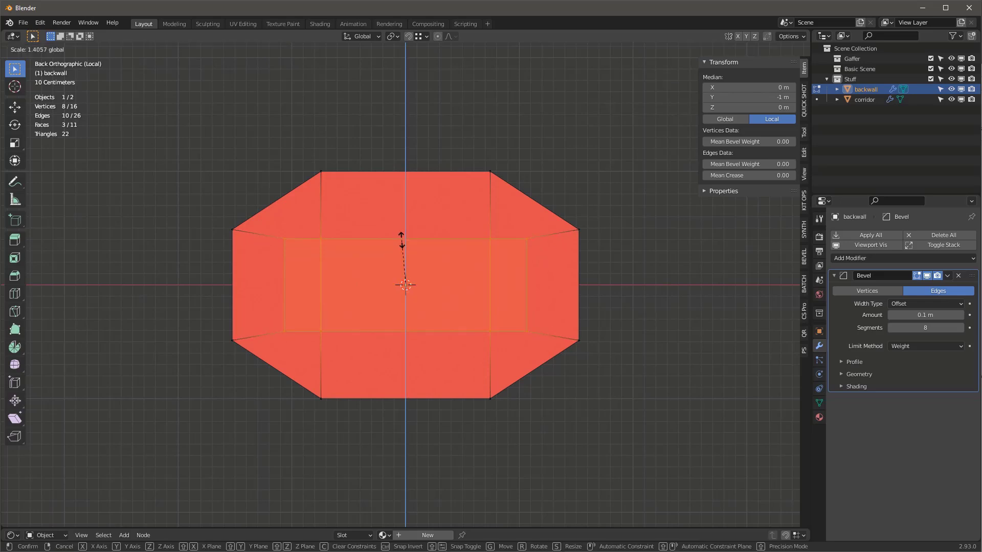
{"action": "left_click", "coordinate": [401, 243]}
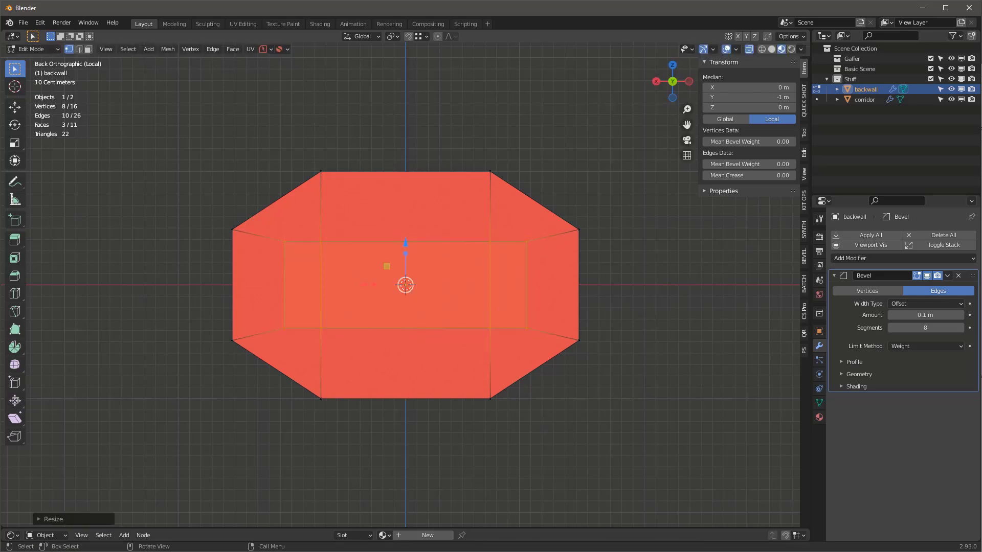
{"action": "key", "text": "s"}
{"action": "key", "text": "x"}
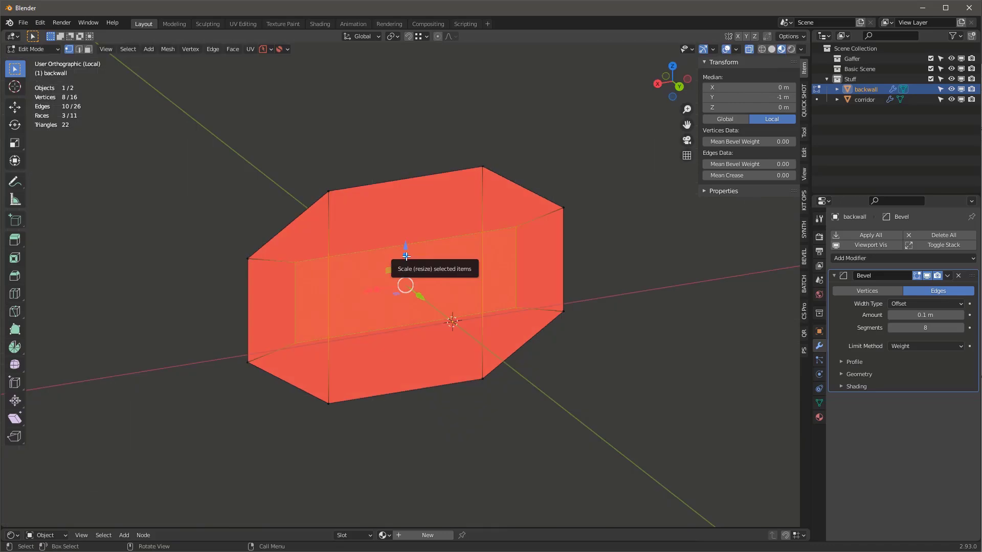
{"action": "key", "text": "Tab"}
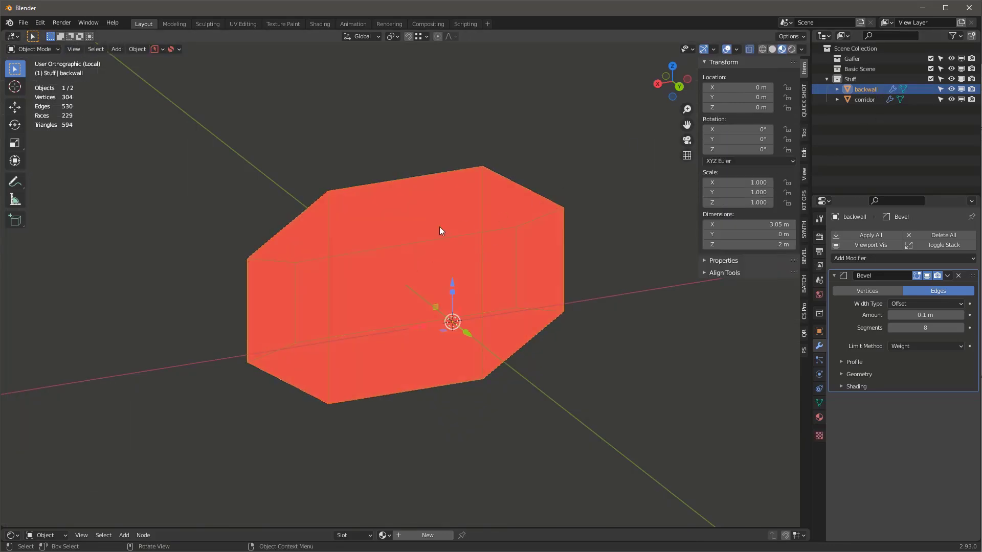
Make two in-place duplicates of the backwall object
{"action": "key", "text": "shift+d"}
{"action": "right_click", "coordinate": [579, 228]}
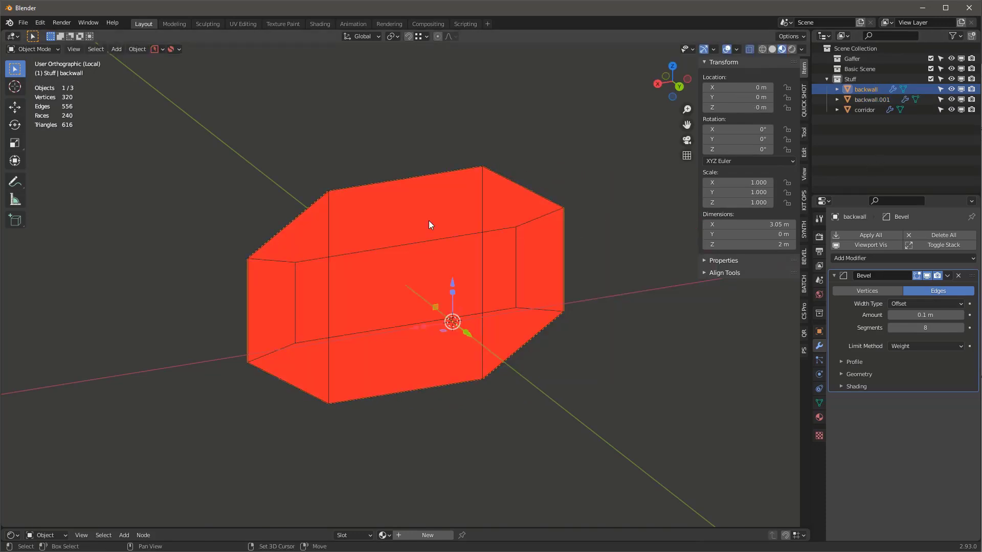
{"action": "key", "text": "shift+d"}
{"action": "right_click", "coordinate": [506, 229]}
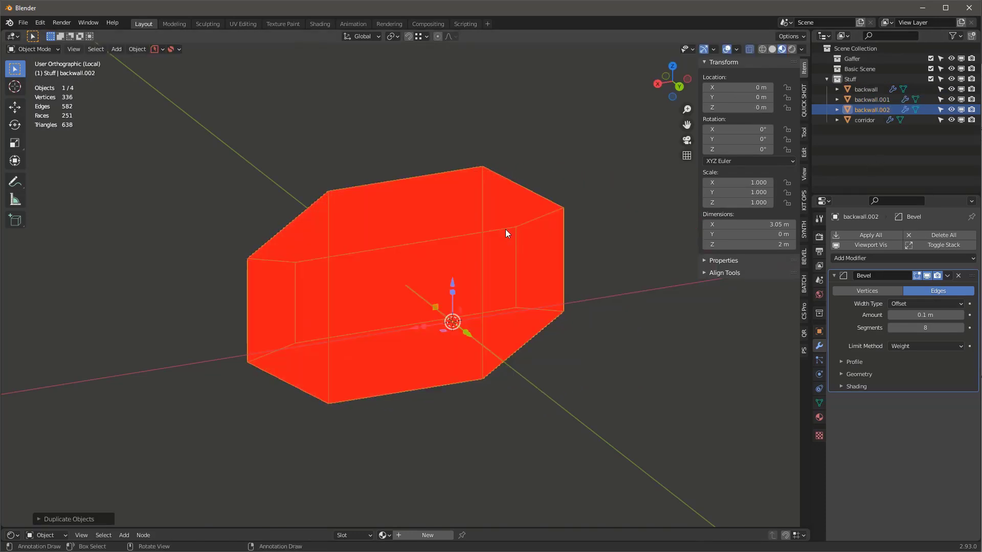
Rename the two copies 'fabric' and 'frame' in the Outliner
{"action": "double_click", "coordinate": [873, 101]}
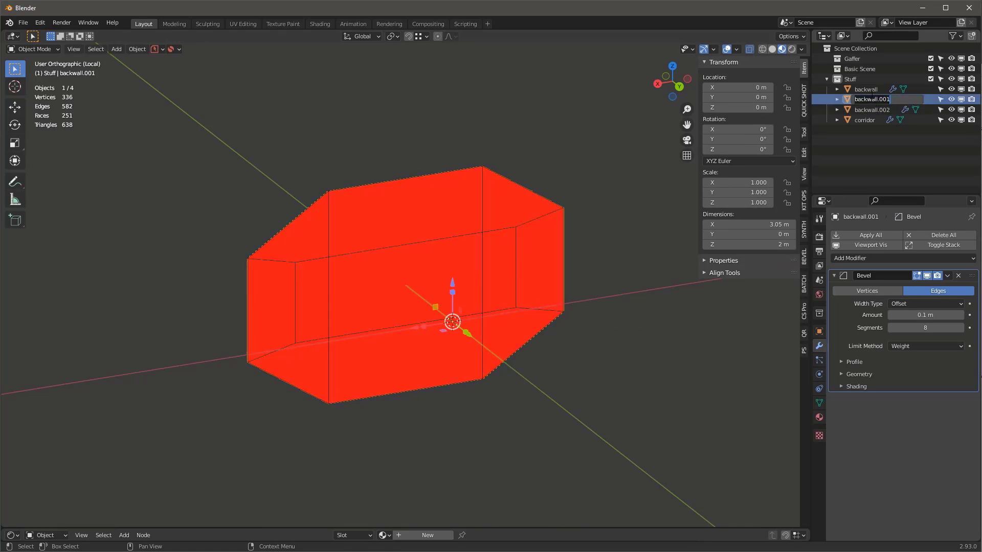
{"action": "type", "text": "fabric"}
{"action": "key", "text": "Return"}
{"action": "double_click", "coordinate": [872, 100]}
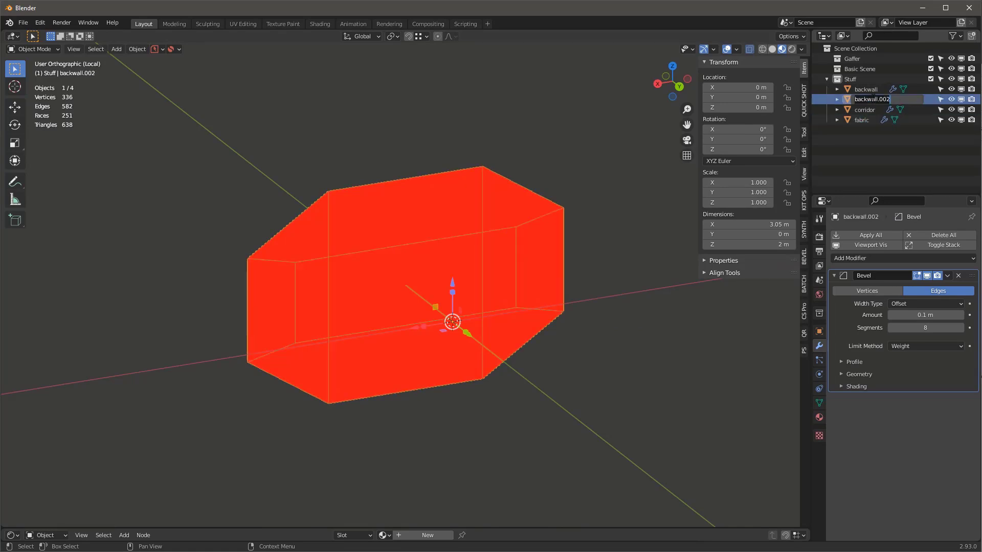
{"action": "type", "text": "frame"}
{"action": "key", "text": "Return"}
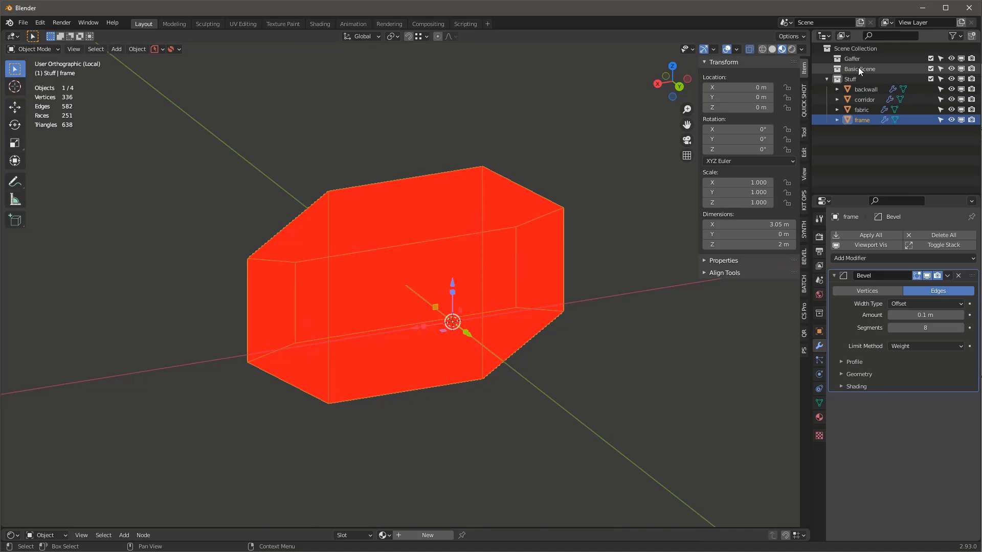
Hide corridor, backwall and frame, then flip the fabric mesh's normals
{"action": "left_click", "coordinate": [951, 101]}
{"action": "left_click", "coordinate": [952, 91]}
{"action": "key", "text": "h"}
{"action": "middle_click_drag", "start_coordinate": [449, 238], "coordinate": [433, 219]}
{"action": "scroll", "coordinate": [433, 224], "scroll_direction": "up", "scroll_amount": 1}
{"action": "left_click", "coordinate": [433, 225]}
{"action": "key", "text": "Tab"}
{"action": "key", "text": "a"}
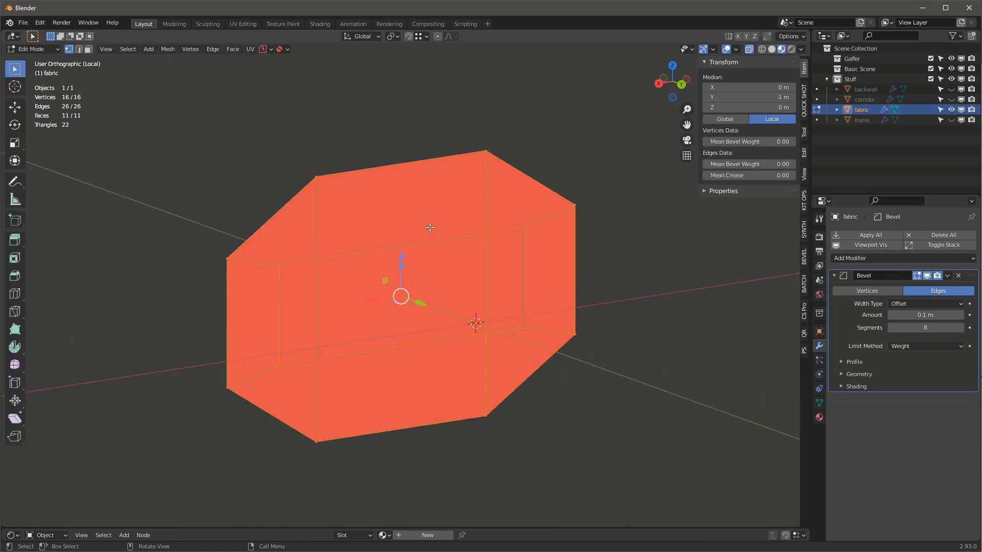
{"action": "key", "text": "q"}
{"action": "left_click", "coordinate": [413, 170]}
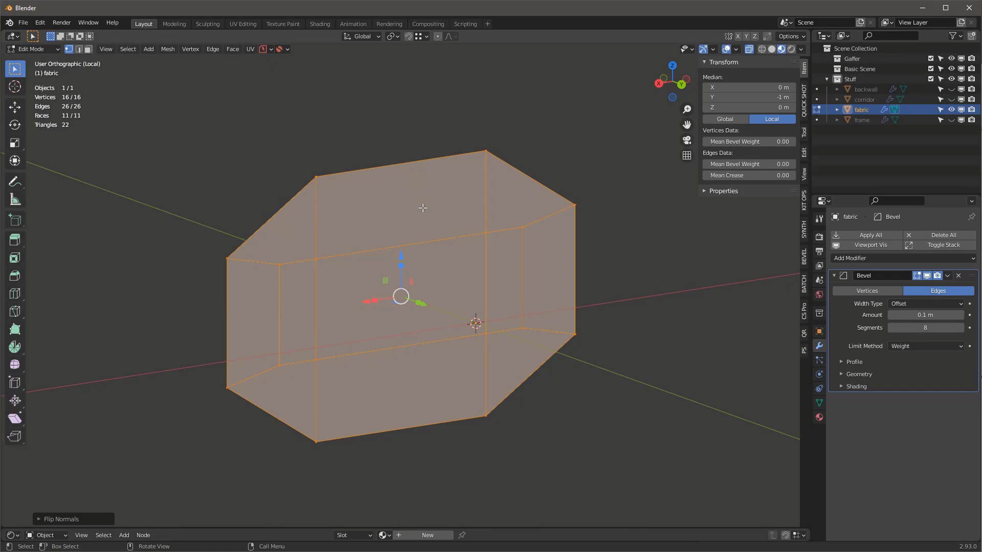
Select all fabric faces and inset each one individually
{"action": "key", "text": "alt+a"}
{"action": "key", "text": "3"}
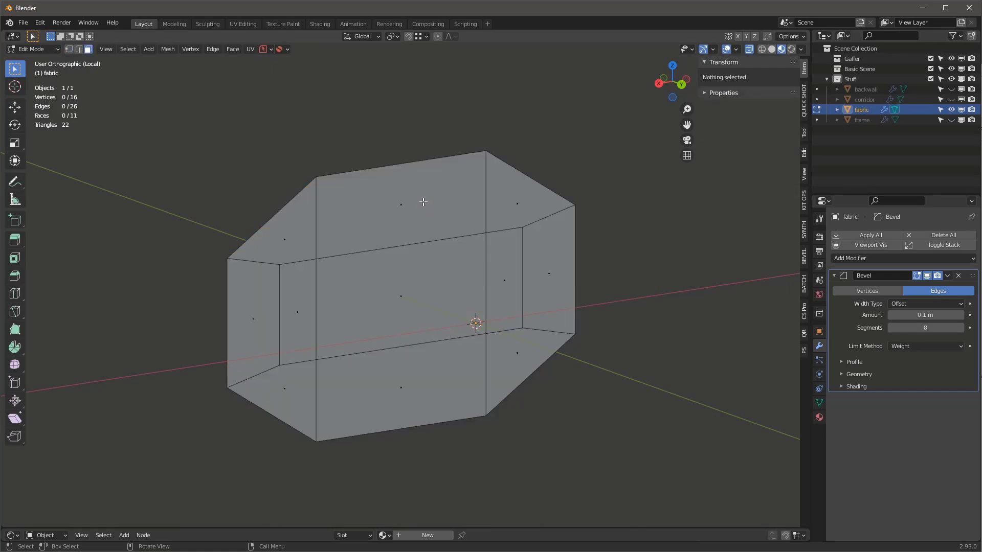
{"action": "key", "text": "a"}
{"action": "key", "text": "i"}
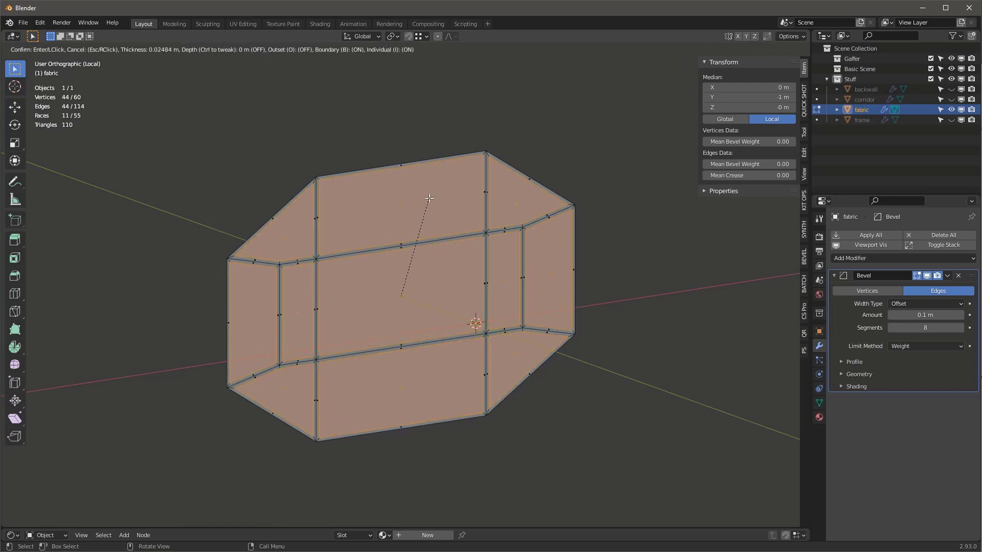
{"action": "left_click", "coordinate": [432, 198]}
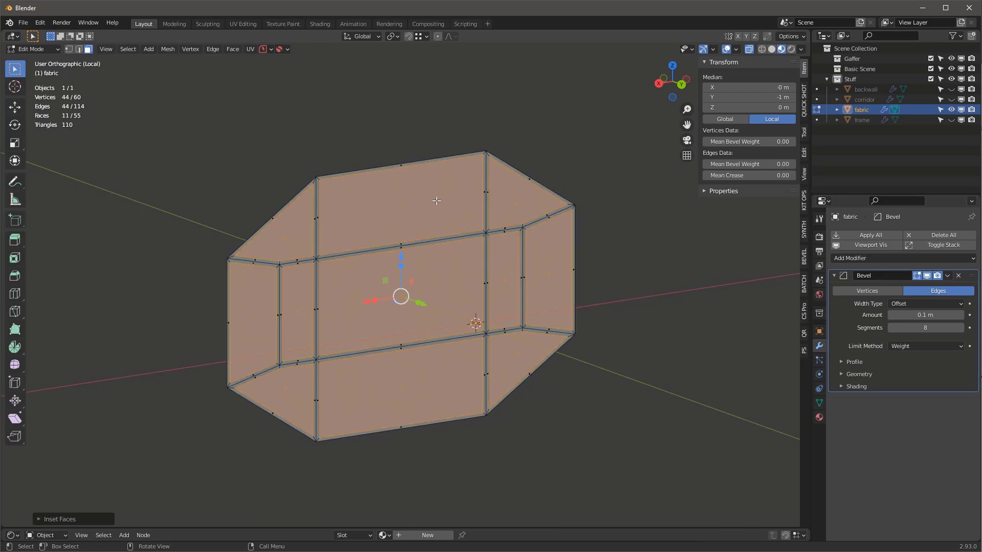
Invert the selection to the inset rim faces, delete them, and return to object mode
{"action": "key", "text": "ctrl+i"}
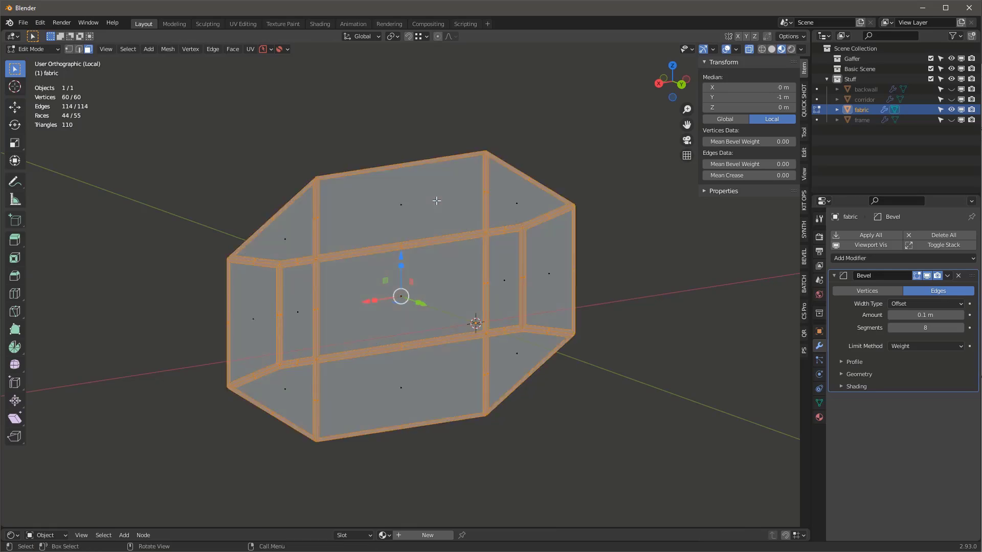
{"action": "key", "text": "x"}
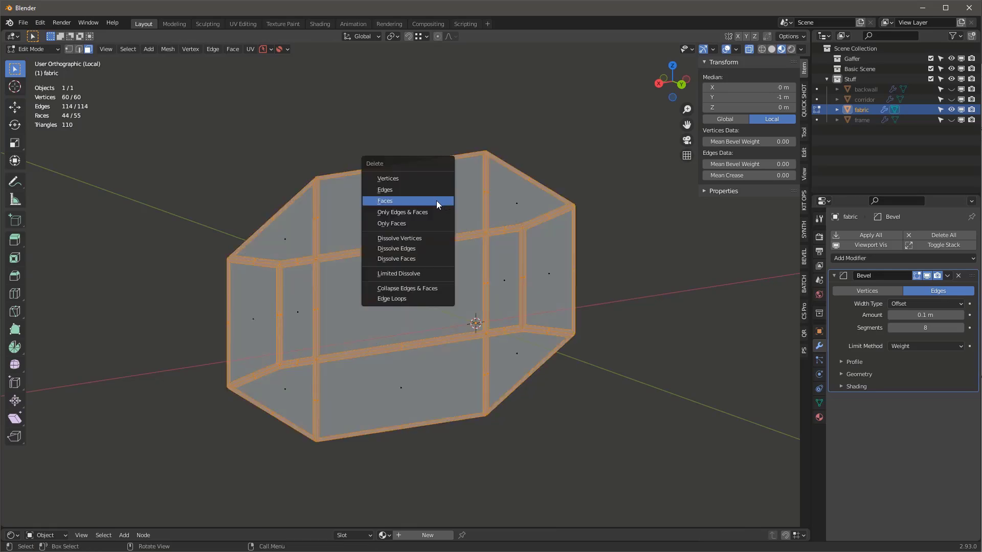
{"action": "left_click", "coordinate": [437, 201]}
{"action": "middle_click_drag", "start_coordinate": [436, 200], "coordinate": [433, 268]}
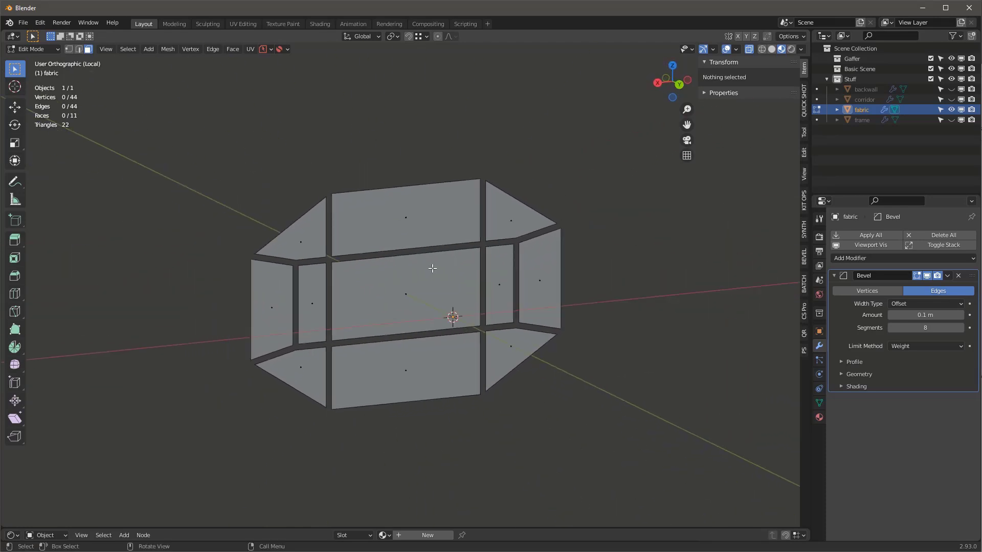
{"action": "key", "text": "Tab"}
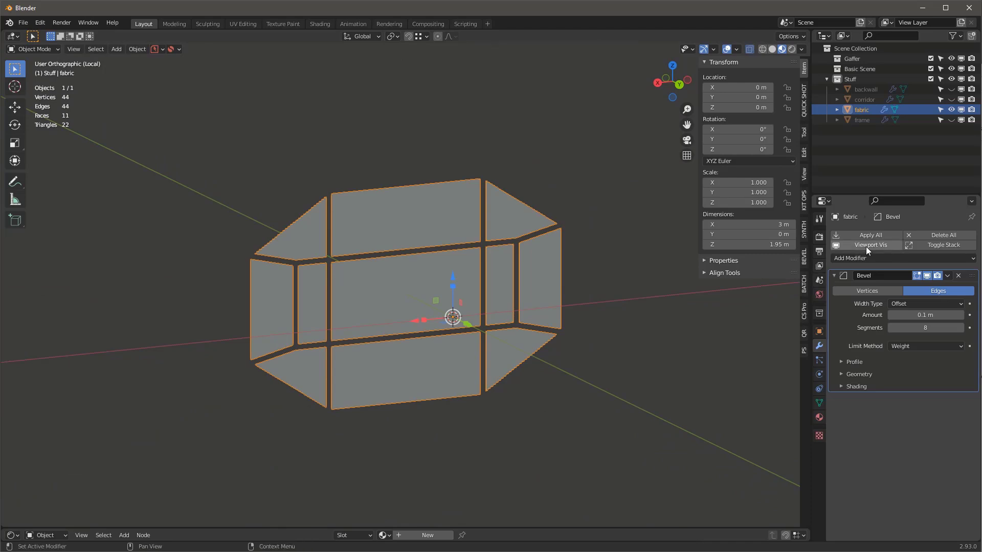
Replace the fabric's Bevel modifier with a Simple Subdivision modifier at viewport level 3
{"action": "left_click", "coordinate": [959, 277]}
{"action": "left_click", "coordinate": [903, 235]}
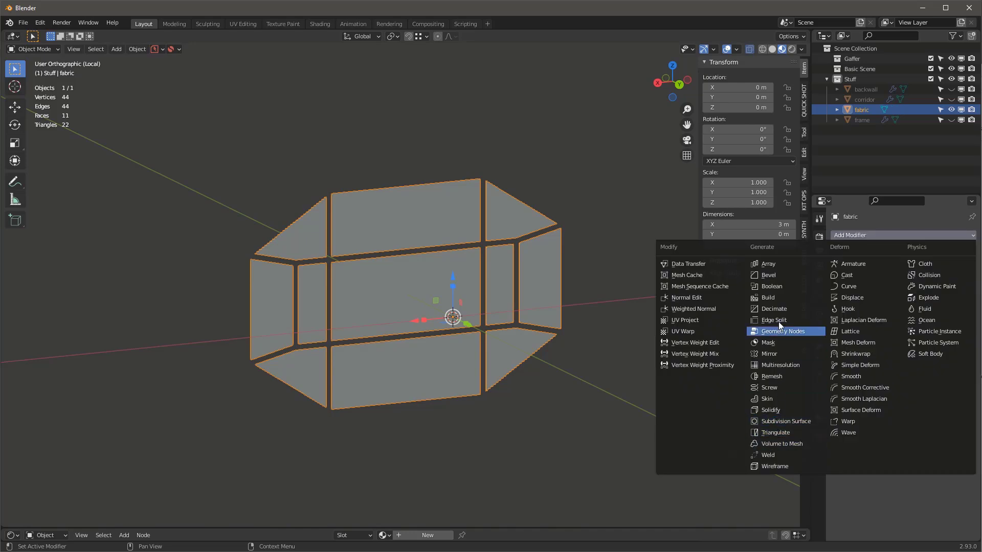
{"action": "left_click", "coordinate": [783, 422]}
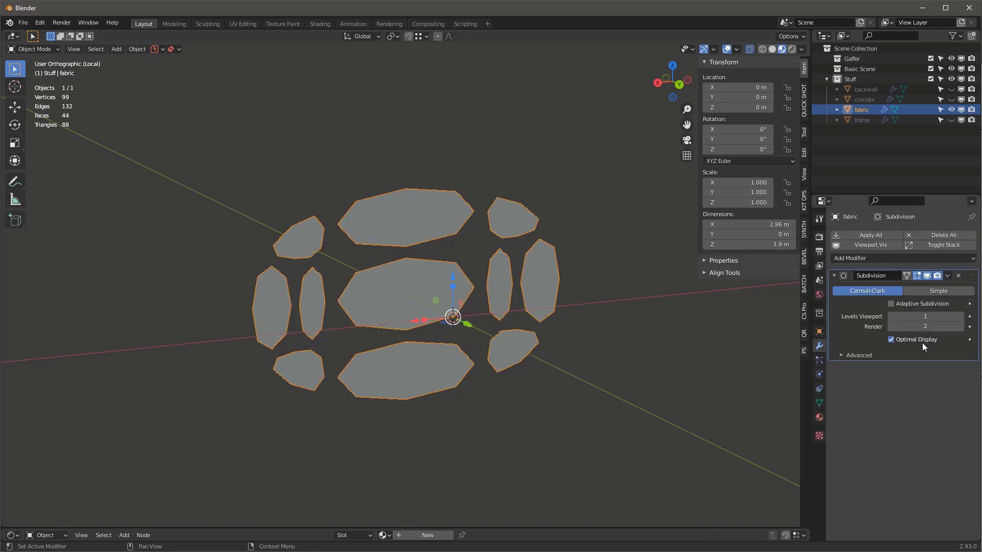
{"action": "left_click", "coordinate": [949, 290]}
{"action": "key", "text": "q"}
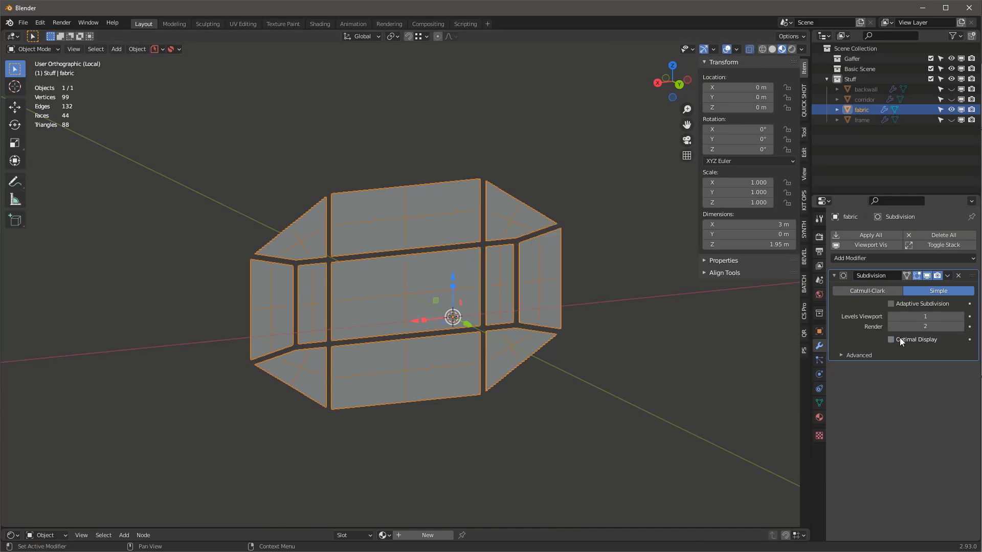
{"action": "scroll", "coordinate": [403, 289], "scroll_direction": "up", "scroll_amount": 2}
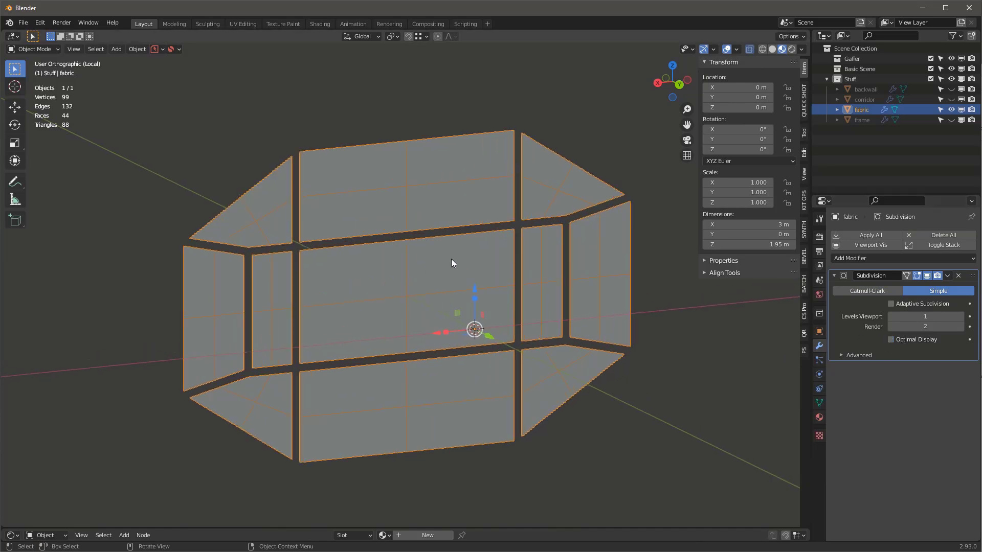
{"action": "left_click", "coordinate": [674, 300]}
{"action": "left_click", "coordinate": [961, 316]}
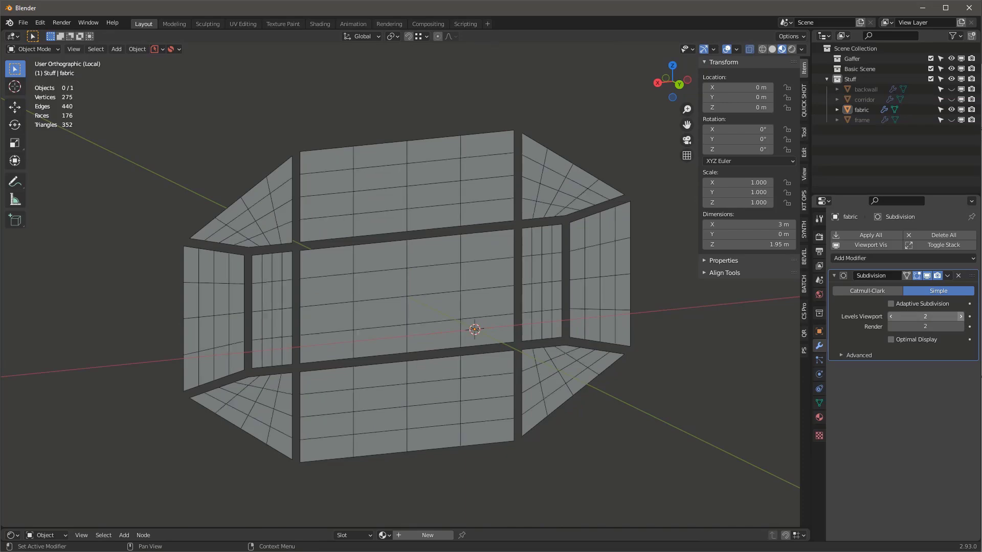
{"action": "left_click", "coordinate": [961, 316]}
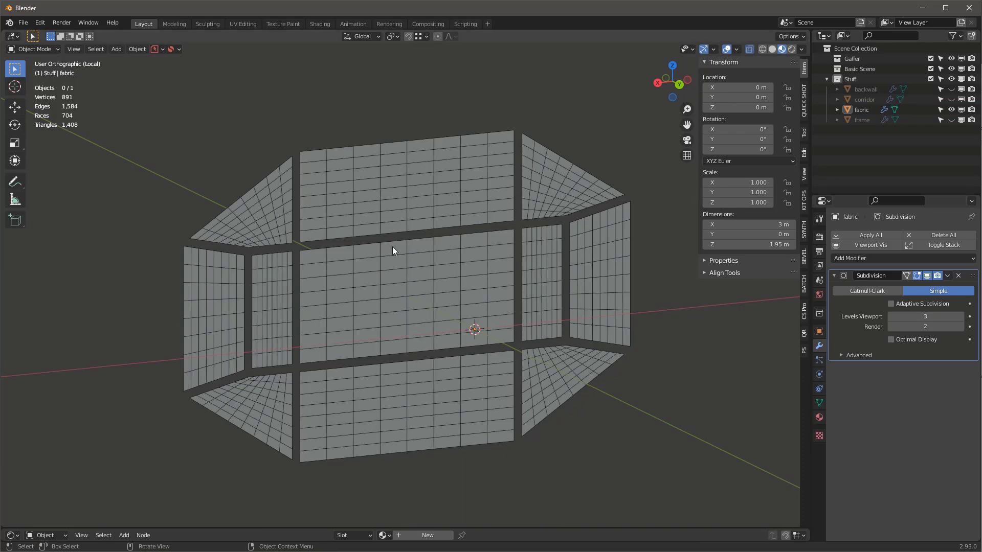
Apply the Subdivision modifier to bake it into the fabric mesh
{"action": "middle_click_drag", "start_coordinate": [392, 246], "coordinate": [418, 267]}
{"action": "left_click", "coordinate": [423, 261]}
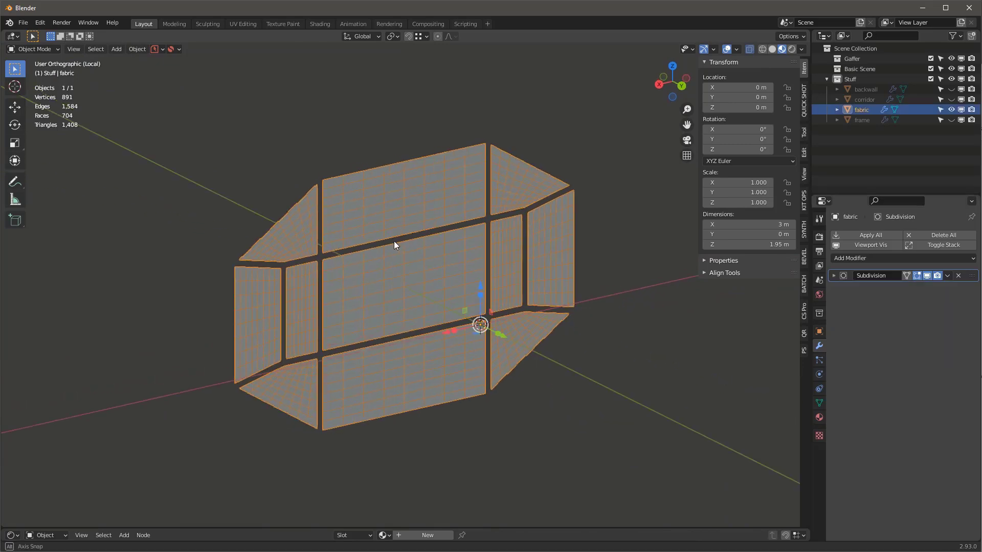
{"action": "middle_click_drag", "start_coordinate": [498, 254], "coordinate": [443, 236]}
{"action": "left_click", "coordinate": [866, 235]}
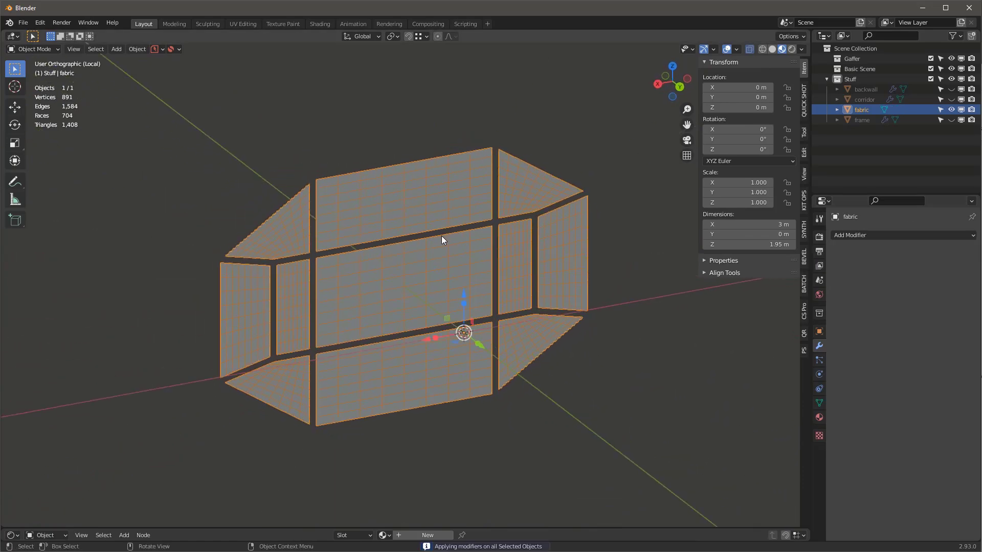
In vertex edit mode, select only each fabric panel's boundary loop
{"action": "key", "text": "Tab"}
{"action": "key", "text": "a"}
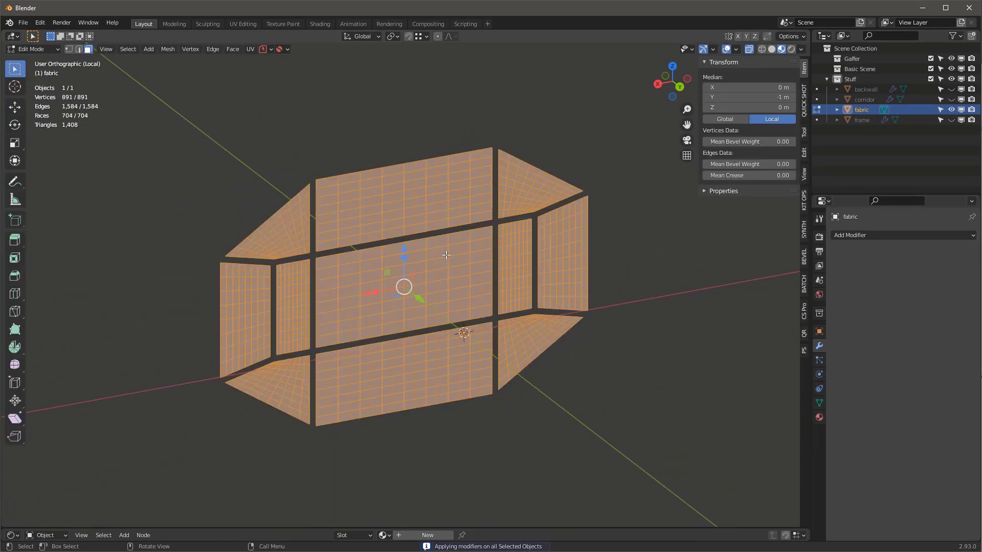
{"action": "key", "text": "1"}
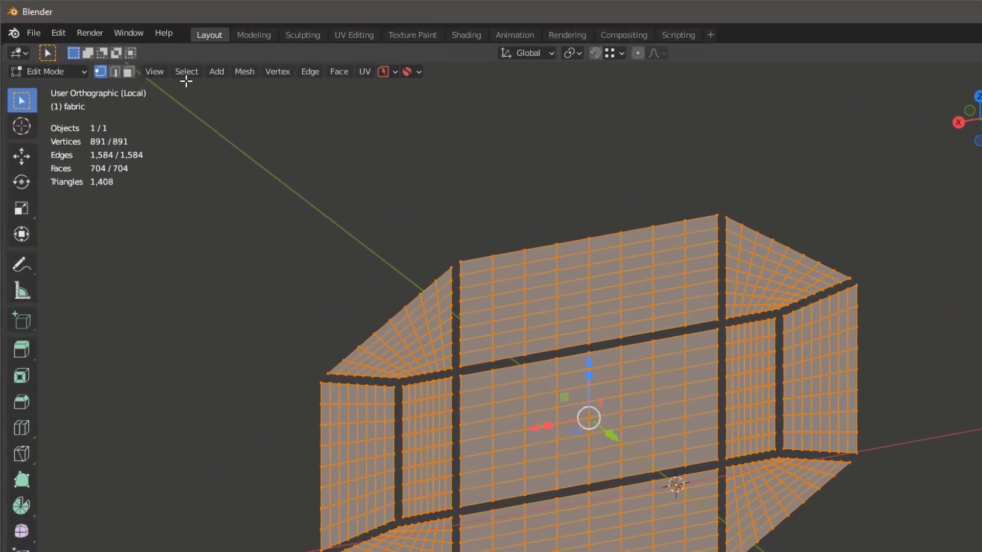
{"action": "left_click", "coordinate": [127, 49]}
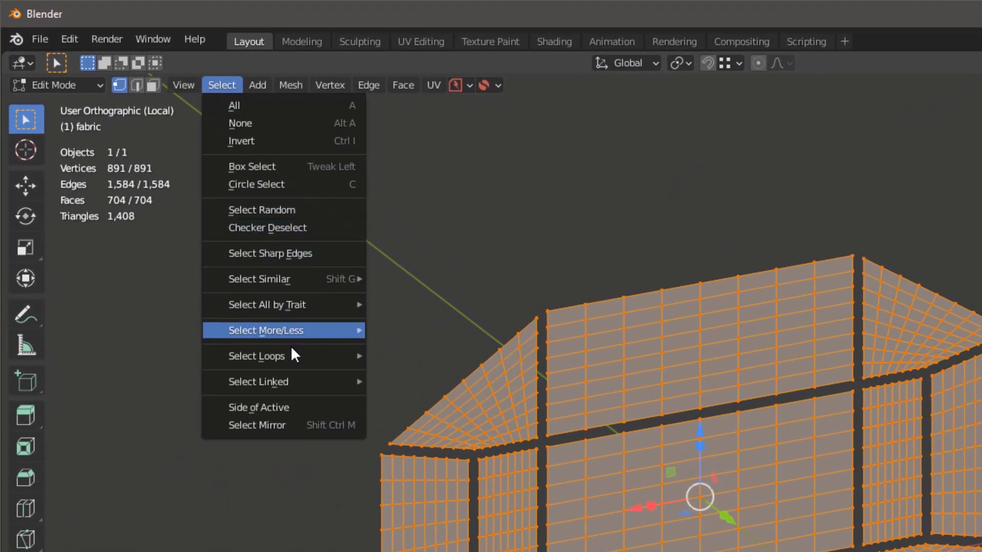
{"action": "mouse_move", "coordinate": [293, 358]}
{"action": "left_click", "coordinate": [440, 417]}
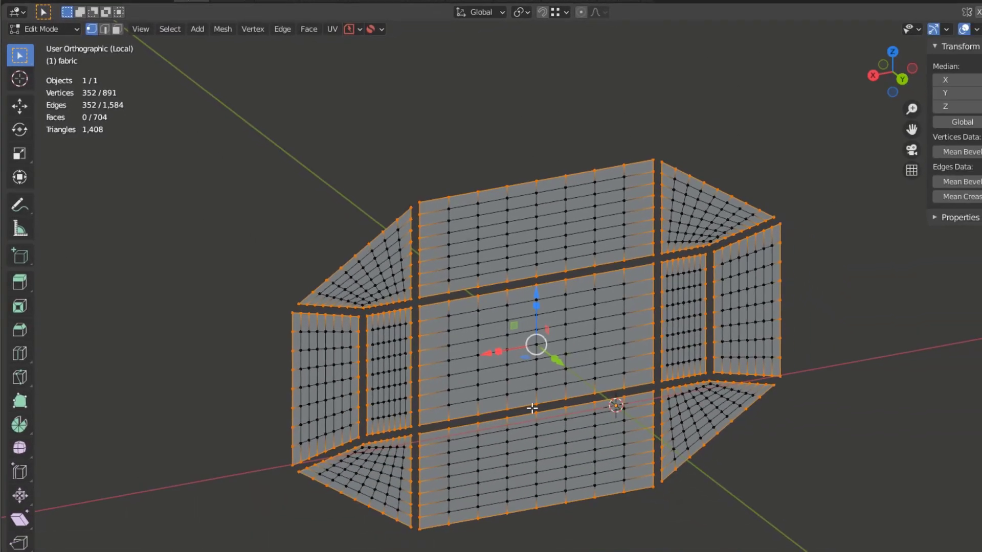
{"action": "mouse_move", "coordinate": [531, 394]}
{"action": "middle_mouse_down"}
{"action": "mouse_move", "coordinate": [517, 388]}
{"action": "mouse_move", "coordinate": [529, 384]}
{"action": "middle_mouse_up"}
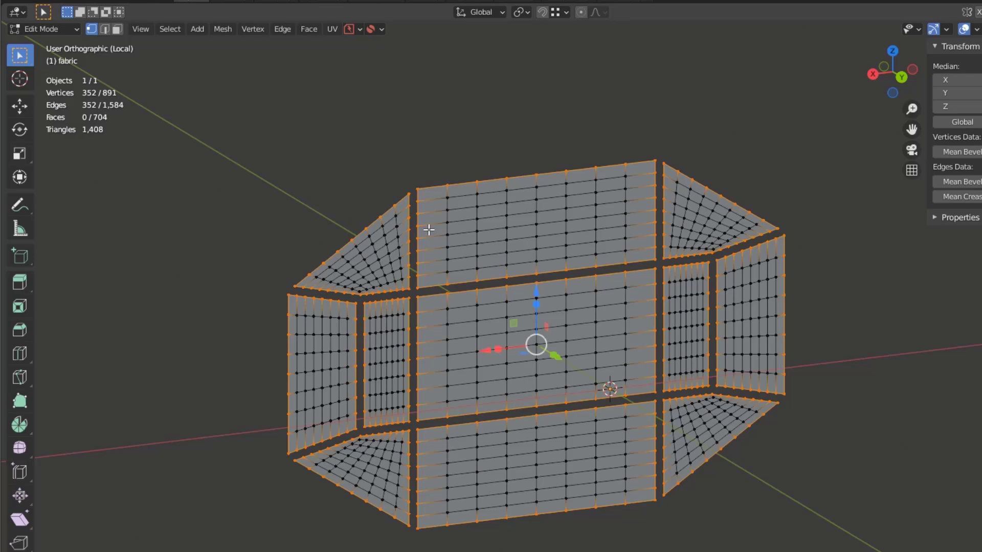
Invert, Select Random, then invert again to keep a random scattering of border vertices
{"action": "key", "text": "ctrl+i"}
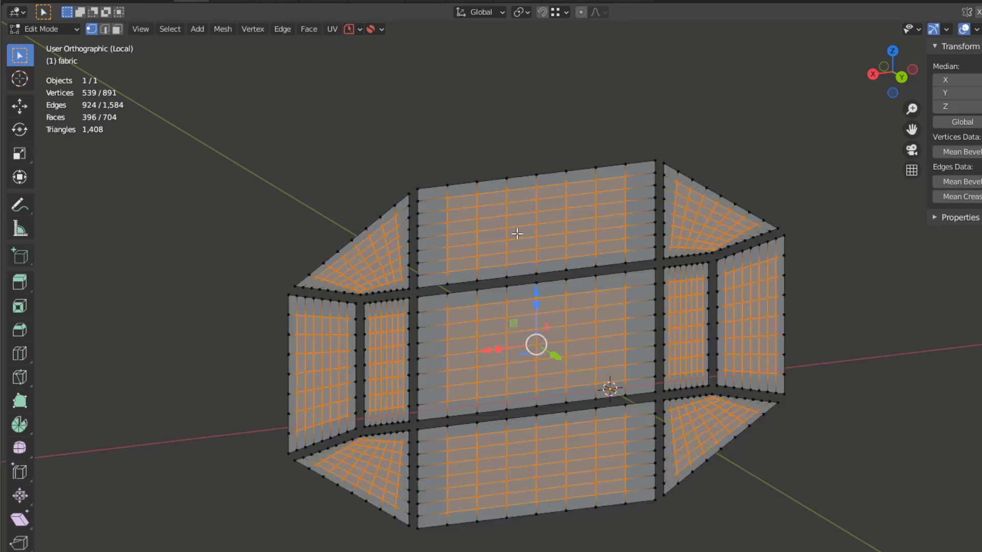
{"action": "left_click", "coordinate": [171, 29]}
{"action": "left_click", "coordinate": [225, 122]}
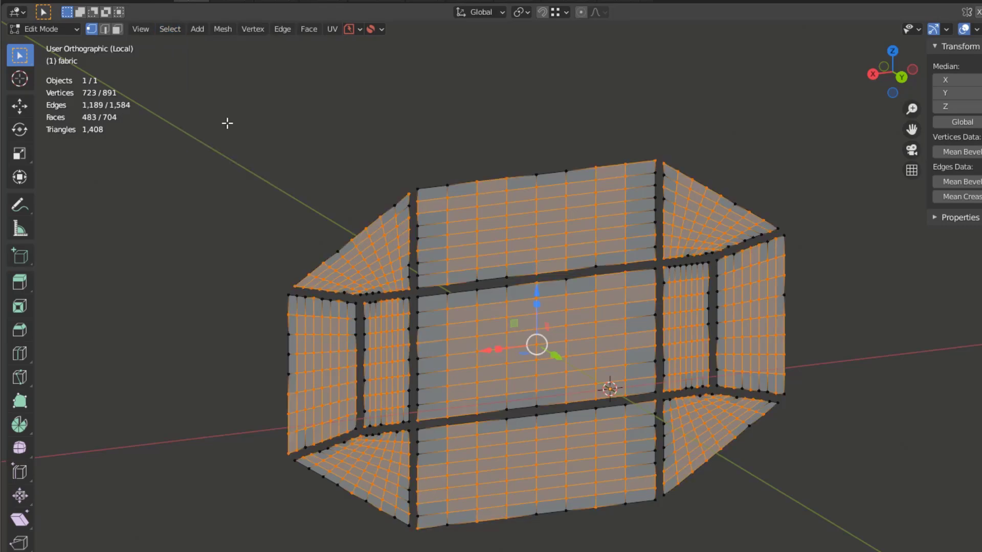
{"action": "key", "text": "ctrl+i"}
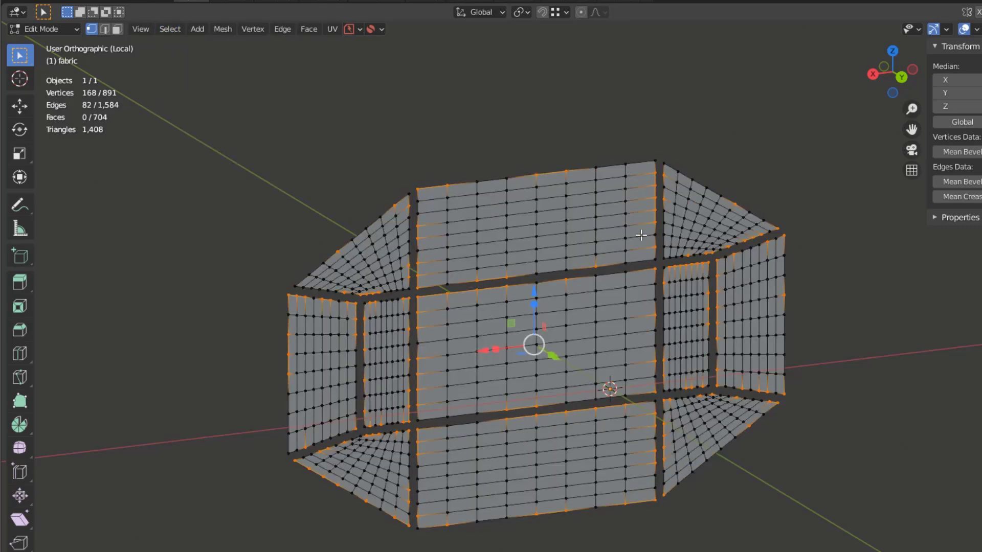
{"action": "mouse_move", "coordinate": [555, 324]}
{"action": "middle_mouse_down"}
{"action": "mouse_move", "coordinate": [467, 267]}
{"action": "mouse_move", "coordinate": [552, 319]}
{"action": "middle_mouse_up"}
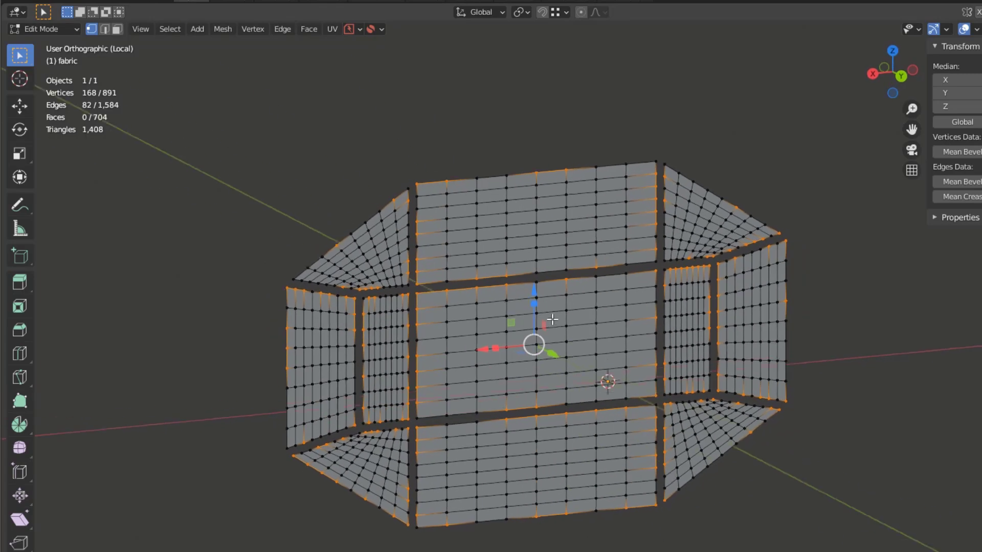
{"action": "scroll", "coordinate": [611, 403], "scroll_direction": "up", "scroll_amount": 2}
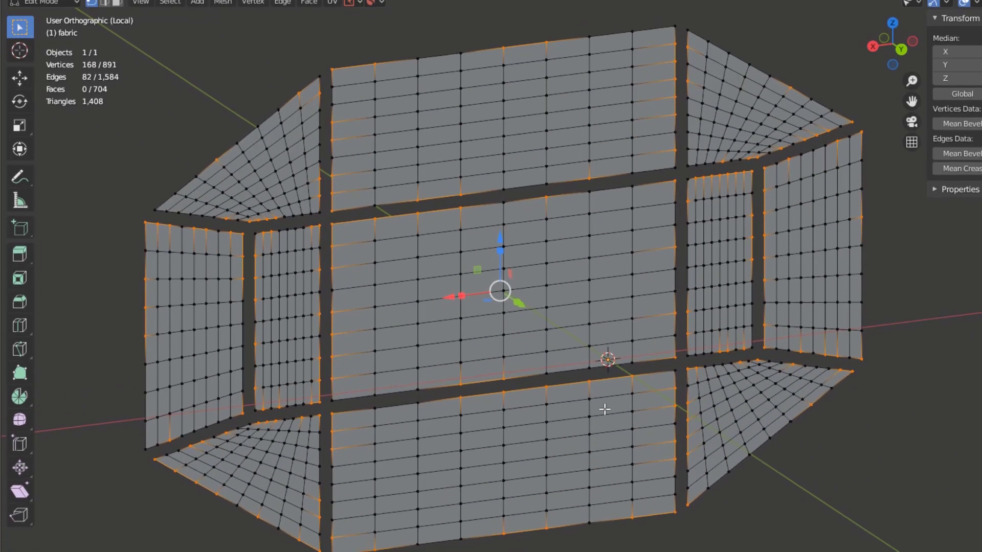
Toggle border vertices on the left and middle panels, dropping most panel corners
{"action": "left_click", "coordinate": [333, 407], "text": "shift"}
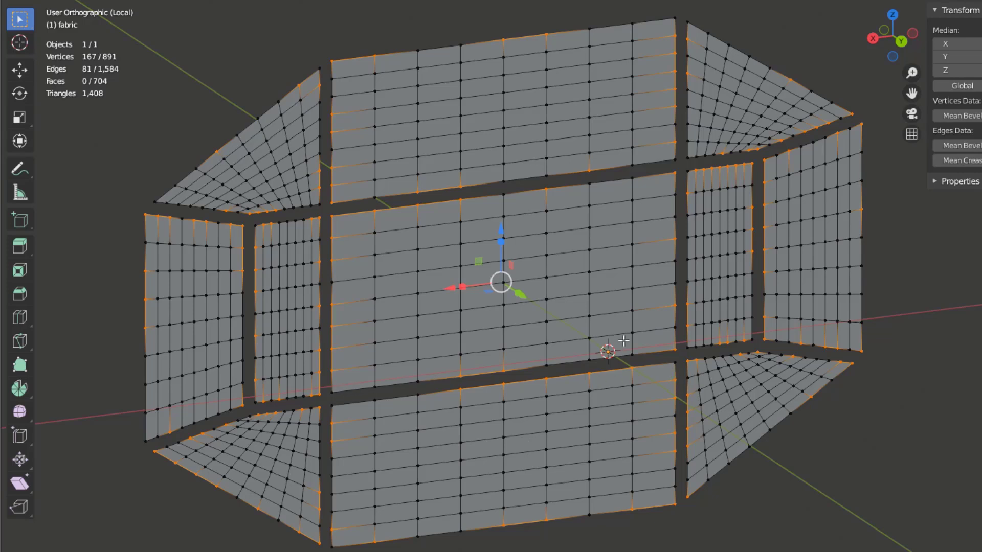
{"action": "left_click", "coordinate": [674, 346], "text": "shift"}
{"action": "left_click", "coordinate": [634, 355], "text": "shift"}
{"action": "left_click", "coordinate": [676, 173], "text": "shift"}
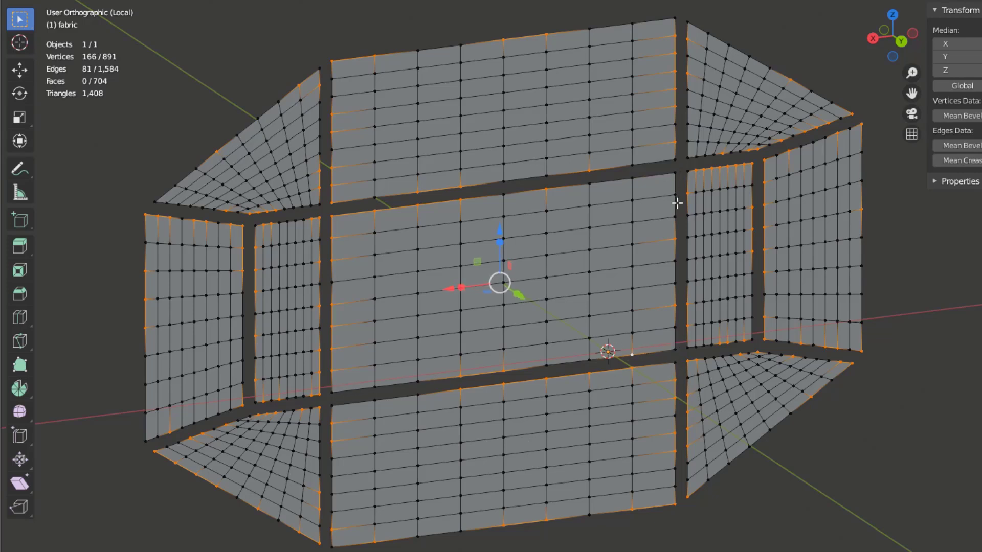
{"action": "left_click", "coordinate": [631, 179], "text": "shift"}
{"action": "left_click", "coordinate": [333, 216], "text": "shift"}
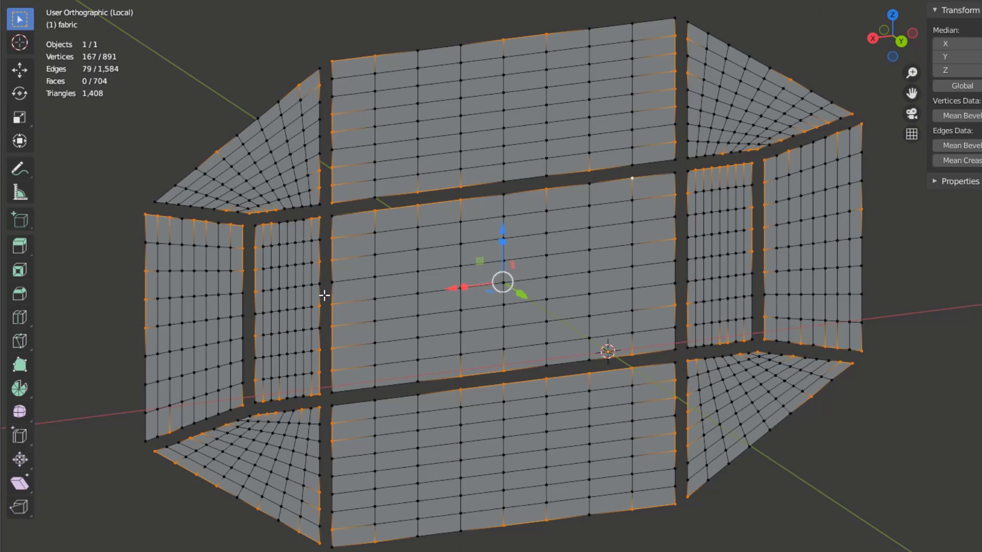
{"action": "left_click", "coordinate": [325, 395], "text": "shift"}
{"action": "left_click", "coordinate": [320, 229], "text": "shift"}
{"action": "left_click", "coordinate": [243, 405], "text": "shift"}
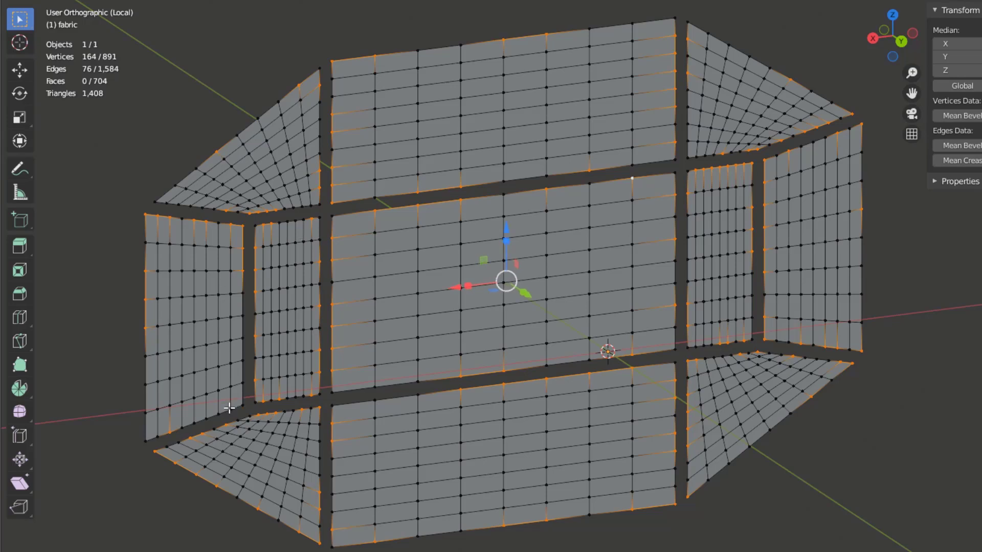
{"action": "left_click", "coordinate": [230, 409], "text": "shift"}
{"action": "left_click", "coordinate": [243, 383], "text": "shift"}
{"action": "left_click", "coordinate": [146, 215], "text": "shift"}
{"action": "left_click", "coordinate": [168, 204], "text": "shift"}
{"action": "left_click", "coordinate": [176, 186], "text": "shift"}
{"action": "left_click", "coordinate": [633, 24], "text": "shift"}
{"action": "left_click", "coordinate": [333, 62], "text": "shift"}
Drop the right and lower-right panels' corners and add a few nearby edge vertices
{"action": "left_click", "coordinate": [333, 201], "text": "shift"}
{"action": "left_click", "coordinate": [707, 34], "text": "shift"}
{"action": "left_click", "coordinate": [851, 114], "text": "shift"}
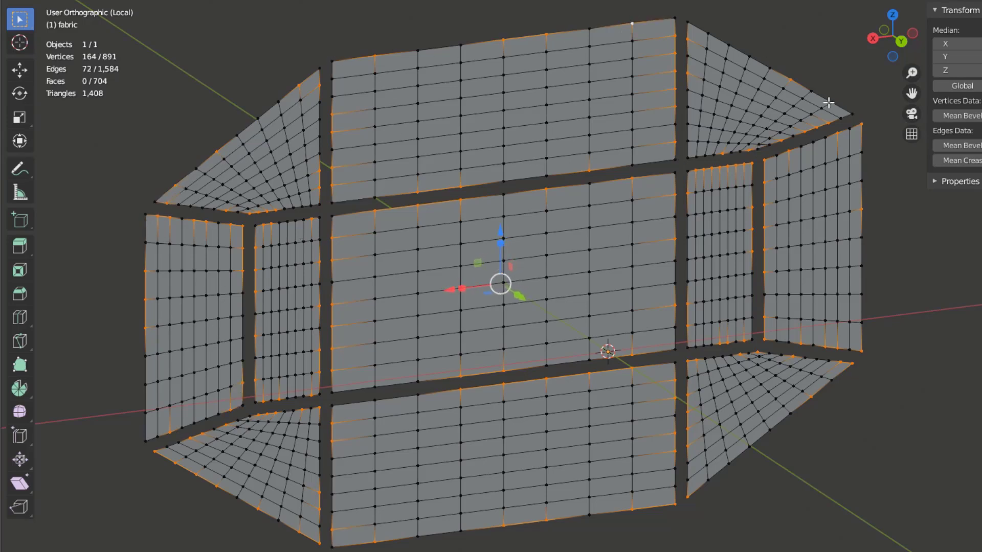
{"action": "left_click", "coordinate": [831, 104], "text": "shift"}
{"action": "left_click", "coordinate": [861, 124], "text": "shift"}
{"action": "left_click", "coordinate": [861, 153], "text": "shift"}
{"action": "left_click", "coordinate": [862, 350], "text": "shift"}
{"action": "left_click", "coordinate": [862, 322], "text": "shift"}
{"action": "left_click", "coordinate": [688, 496], "text": "shift"}
{"action": "left_click", "coordinate": [708, 480], "text": "shift"}
{"action": "left_click", "coordinate": [686, 361], "text": "shift"}
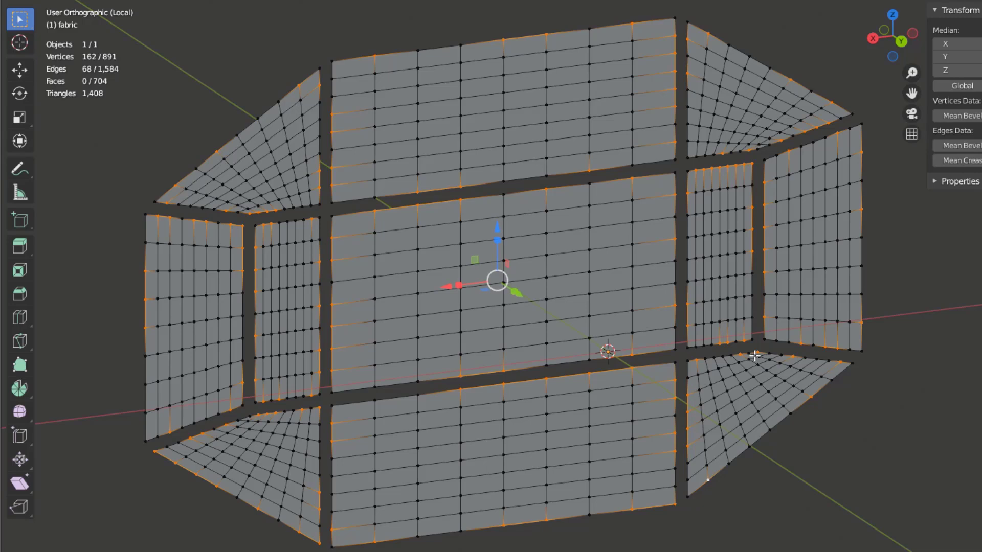
{"action": "left_click", "coordinate": [755, 353], "text": "shift"}
{"action": "left_click", "coordinate": [772, 354], "text": "shift"}
{"action": "left_click", "coordinate": [675, 505], "text": "shift"}
{"action": "left_click", "coordinate": [674, 487], "text": "shift"}
{"action": "left_click", "coordinate": [375, 387], "text": "shift"}
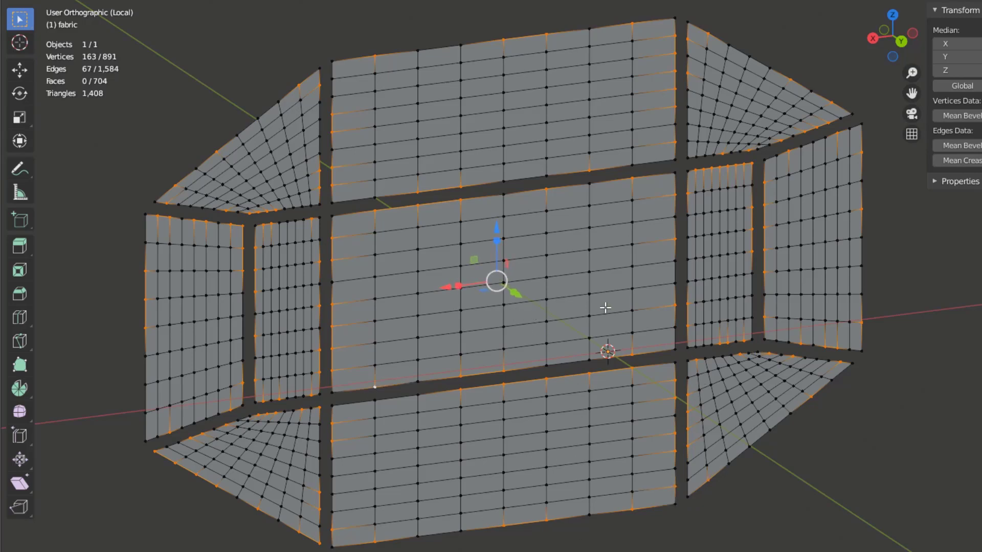
{"action": "left_click", "coordinate": [694, 142], "text": "shift"}
{"action": "middle_click_drag", "start_coordinate": [601, 353], "coordinate": [617, 358]}
Add a vertex group 'Group', assign the selected border vertices at weight 1.0, and exit edit mode
{"action": "scroll", "coordinate": [616, 353], "scroll_direction": "down", "scroll_amount": 1}
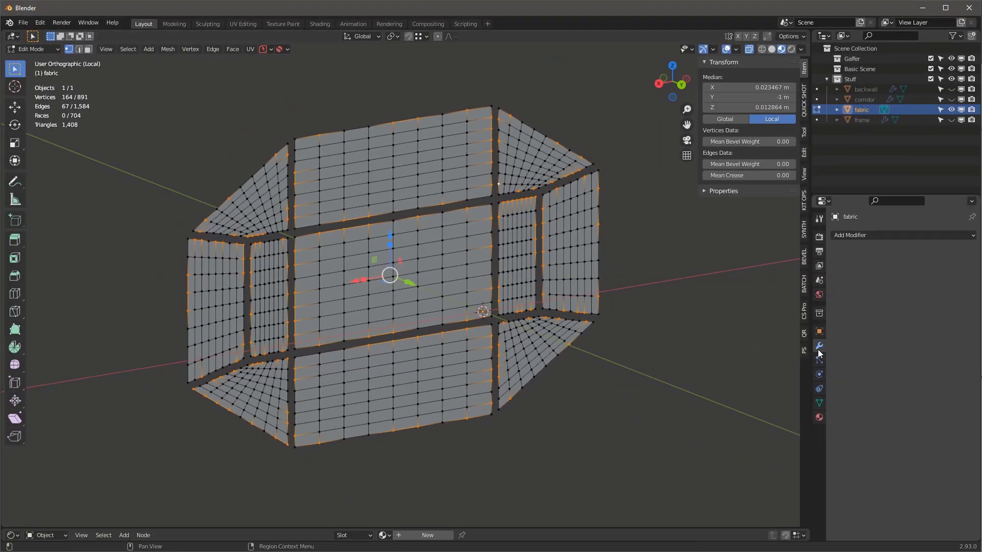
{"action": "left_click", "coordinate": [819, 403]}
{"action": "left_click", "coordinate": [972, 266]}
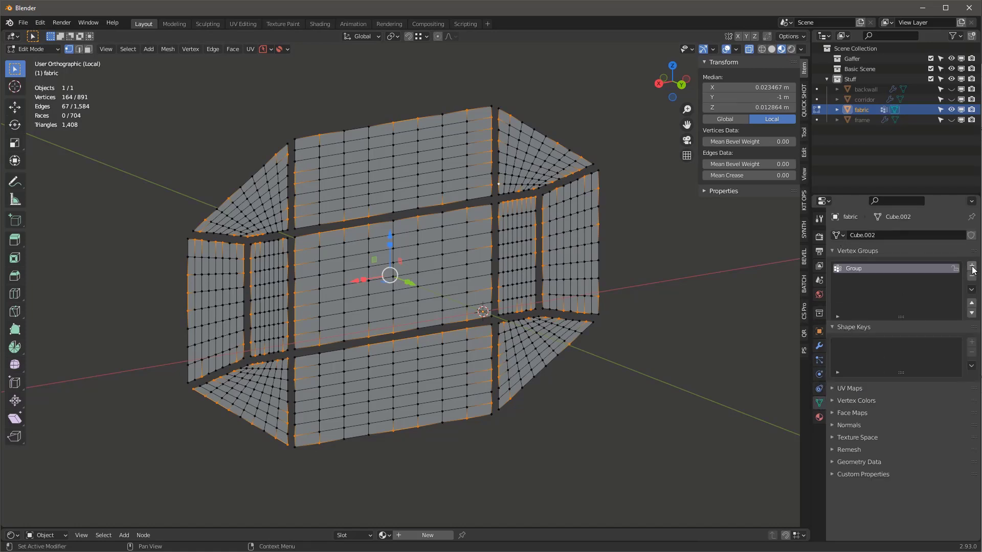
{"action": "left_click", "coordinate": [853, 331]}
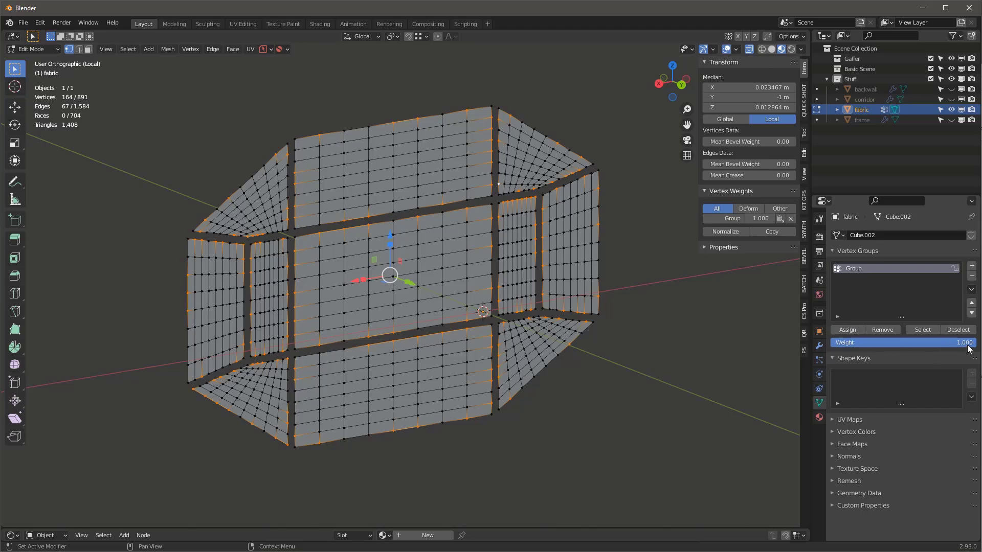
{"action": "key", "text": "Tab"}
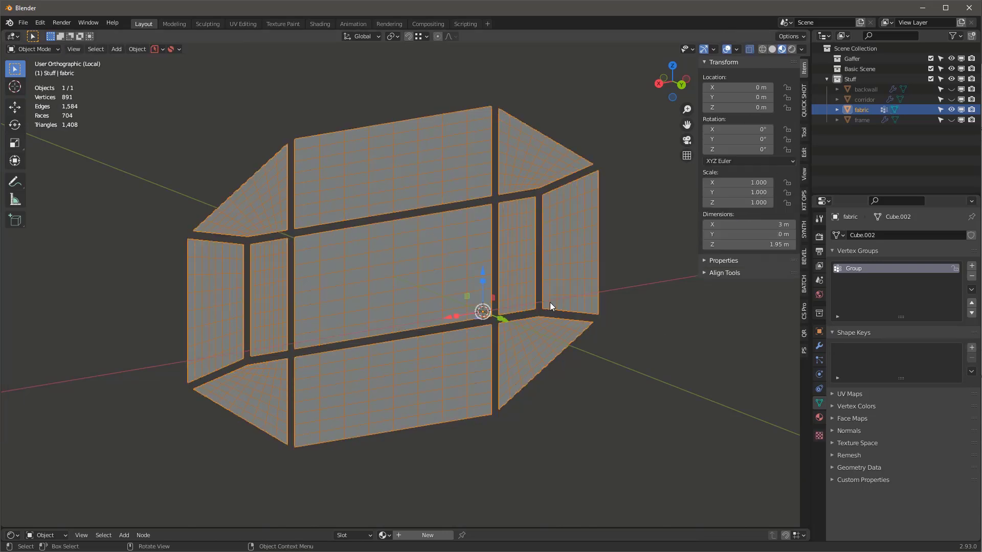
{"action": "left_click", "coordinate": [818, 346]}
Add a Displace modifier to the fabric driven by a new texture, Texture.001
{"action": "left_click", "coordinate": [860, 236]}
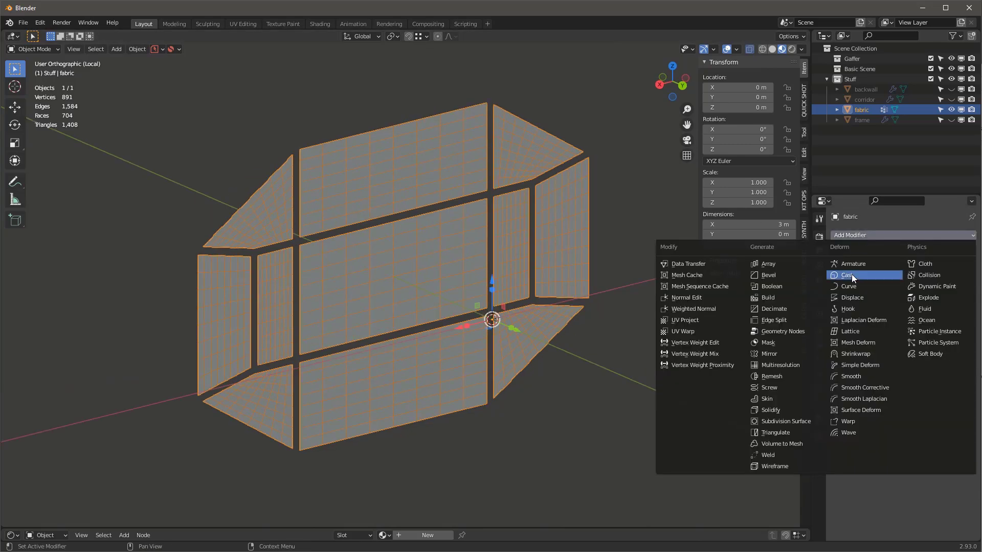
{"action": "left_click", "coordinate": [852, 299]}
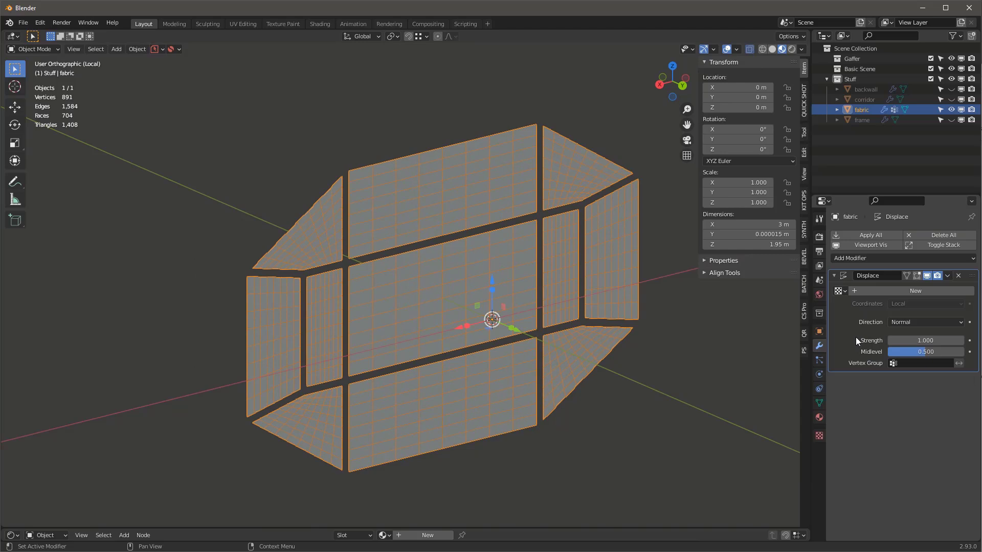
{"action": "left_click", "coordinate": [819, 435]}
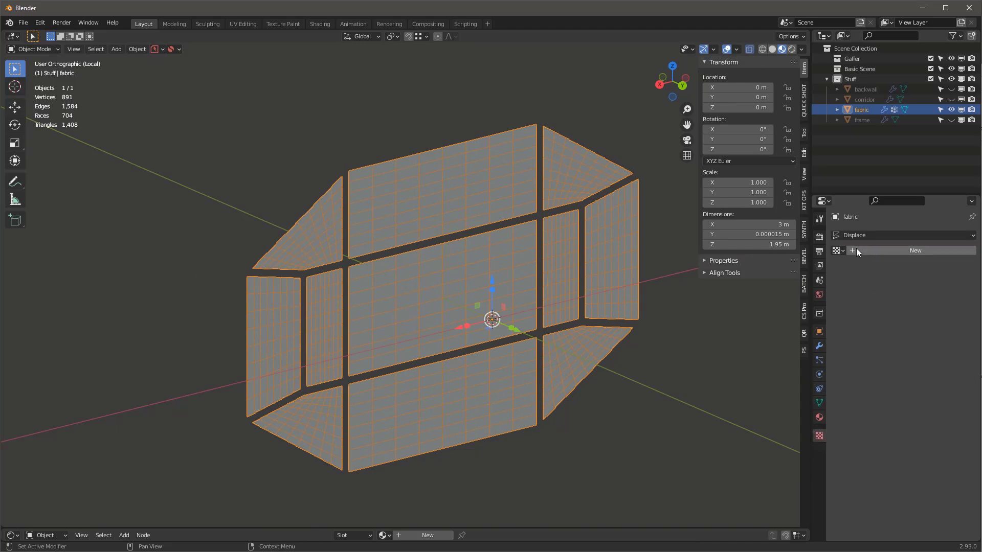
{"action": "left_click", "coordinate": [907, 251]}
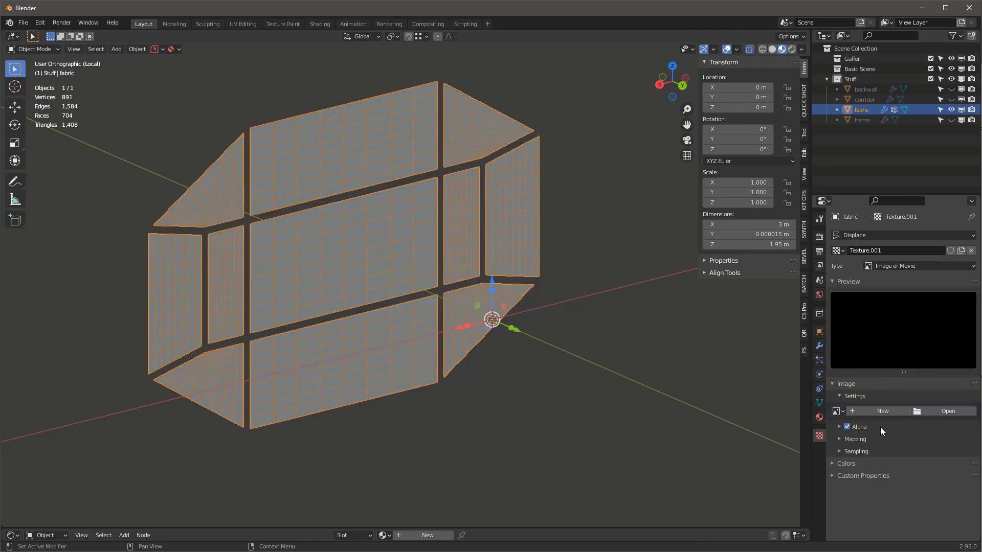
Switch Texture.001 to a Clouds texture with a size of 0.50
{"action": "left_click", "coordinate": [892, 266]}
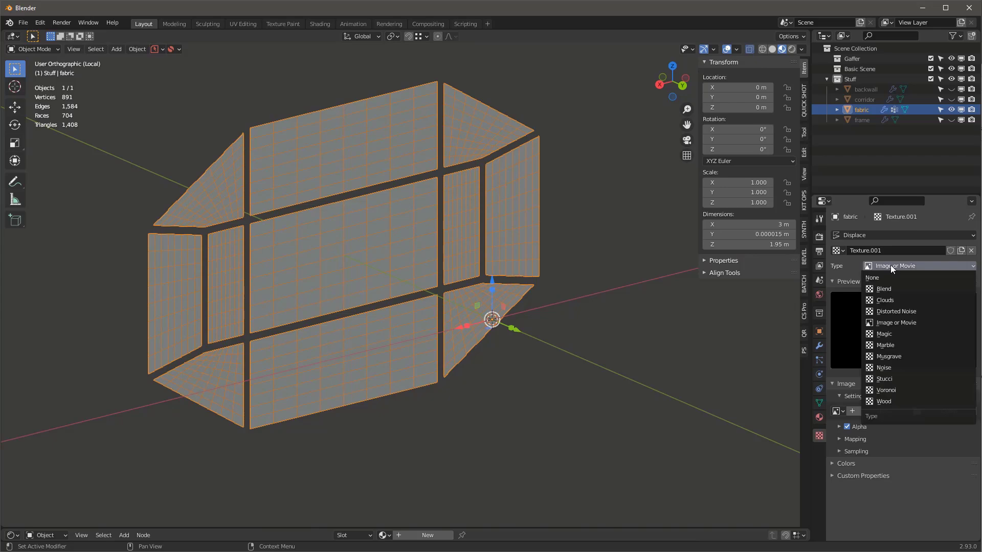
{"action": "left_click", "coordinate": [888, 300]}
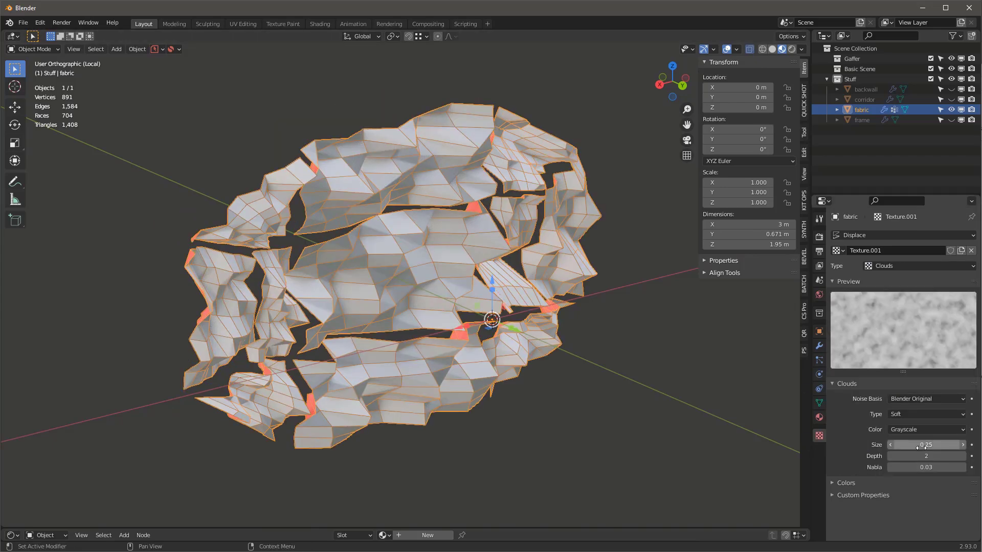
{"action": "left_click", "coordinate": [944, 445]}
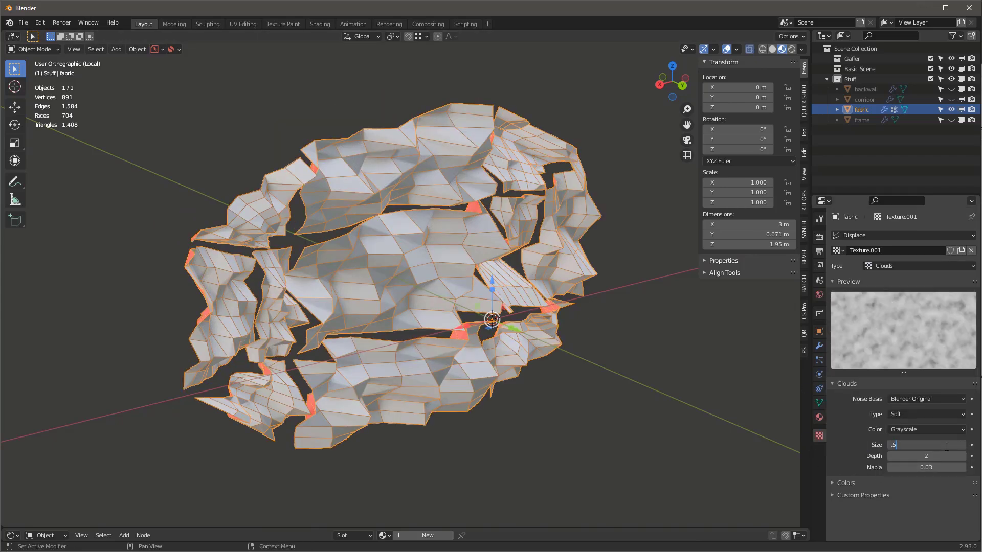
{"action": "key", "text": "Return"}
{"action": "mouse_move", "coordinate": [459, 219]}
{"action": "middle_mouse_down"}
{"action": "mouse_move", "coordinate": [440, 176]}
{"action": "mouse_move", "coordinate": [463, 212]}
{"action": "middle_mouse_up"}
{"action": "mouse_move", "coordinate": [924, 444]}
{"action": "left_mouse_down"}
{"action": "mouse_move", "coordinate": [969, 444]}
{"action": "mouse_move", "coordinate": [934, 445]}
{"action": "left_mouse_up"}
{"action": "left_click", "coordinate": [927, 445]}
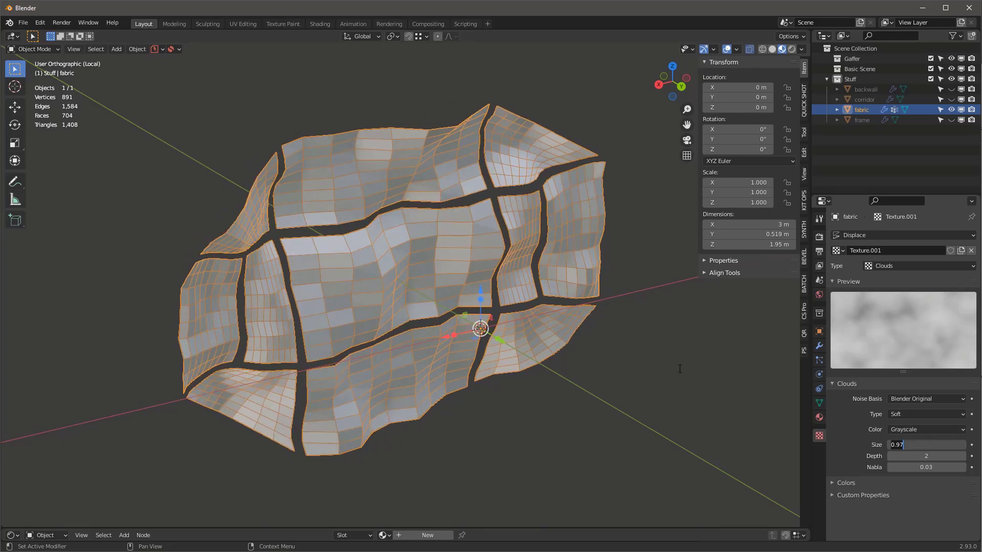
{"action": "type", "text": "0.5"}
{"action": "key", "text": "Return"}
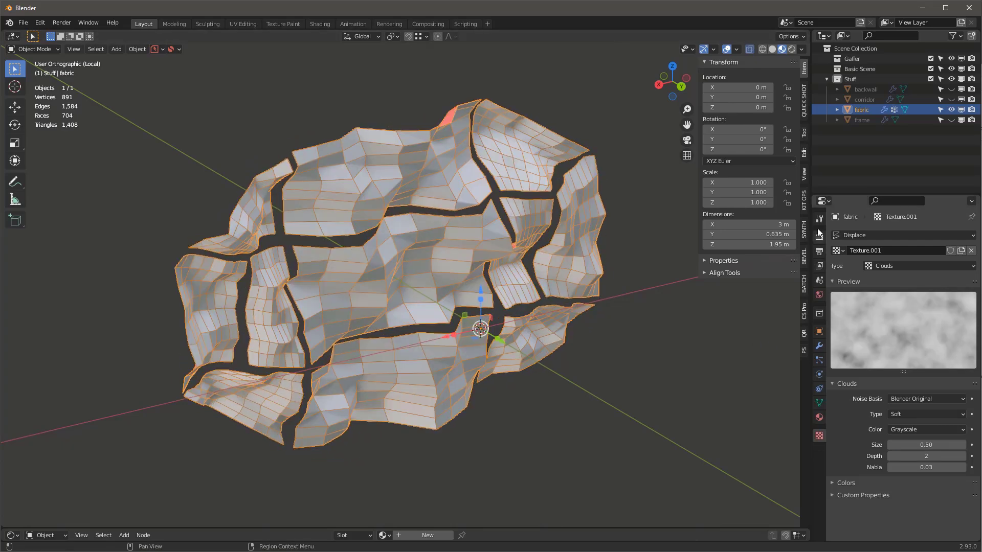
Lower the fabric's Displace modifier strength to 0.1 and collapse the Displace panel
{"action": "left_click", "coordinate": [819, 346]}
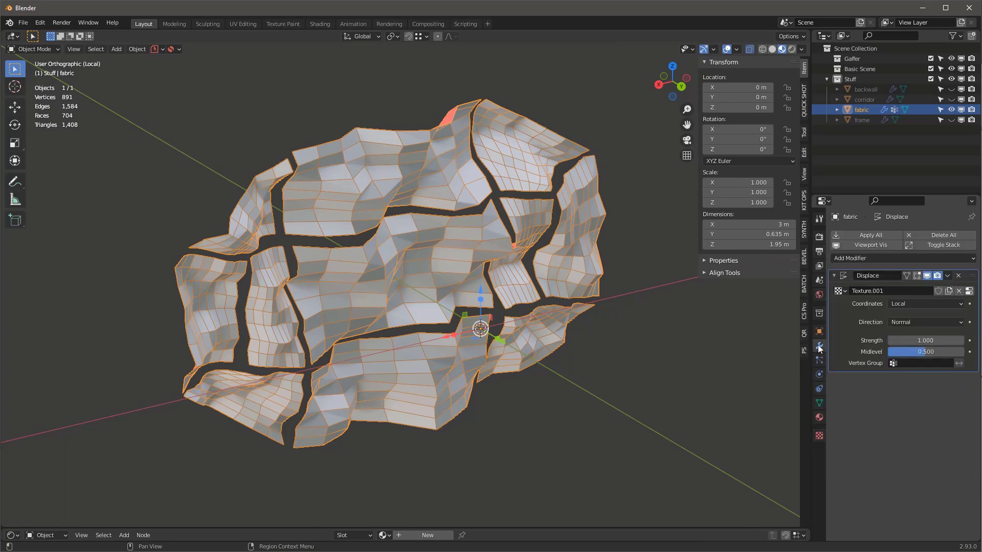
{"action": "left_click", "coordinate": [932, 341]}
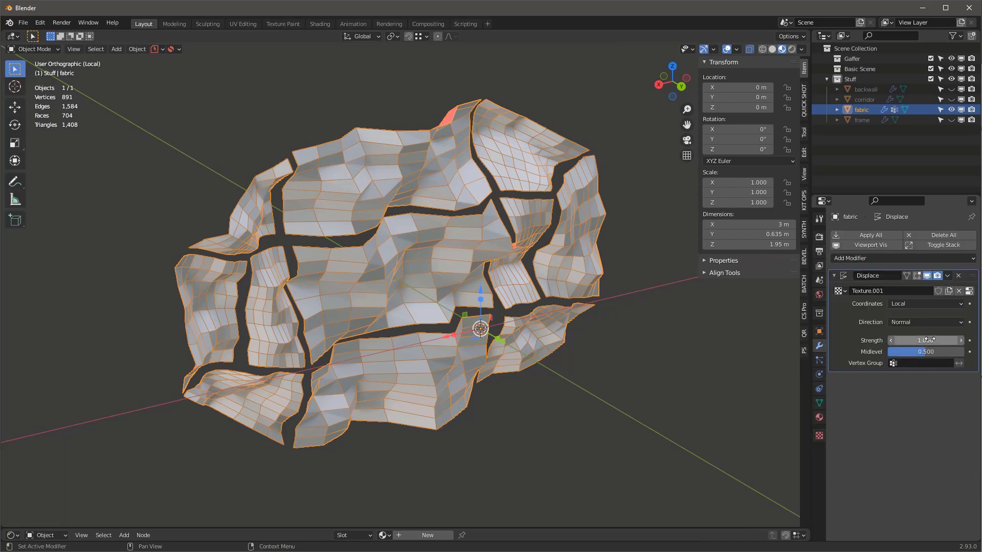
{"action": "type", "text": ".1"}
{"action": "key", "text": "Return"}
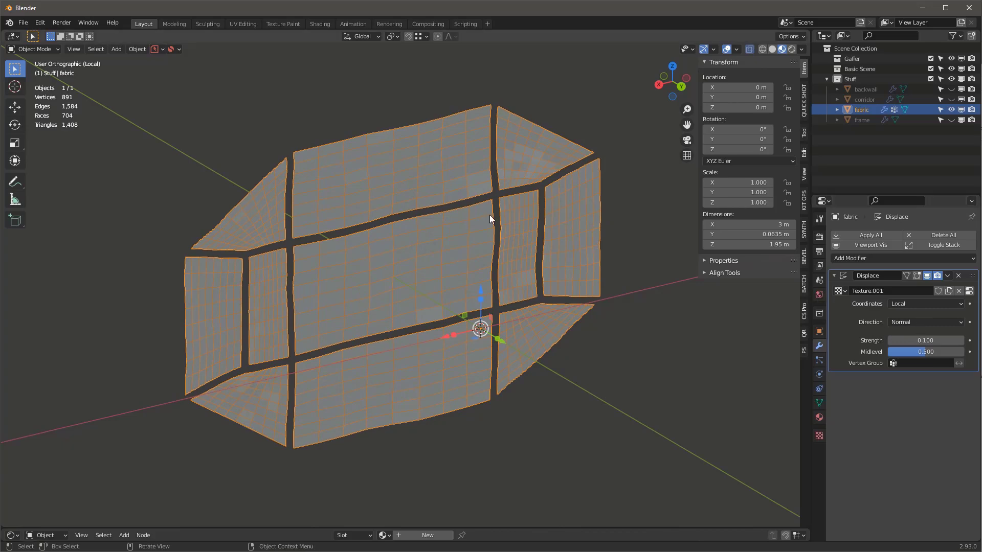
{"action": "middle_click_drag", "start_coordinate": [491, 217], "coordinate": [418, 157]}
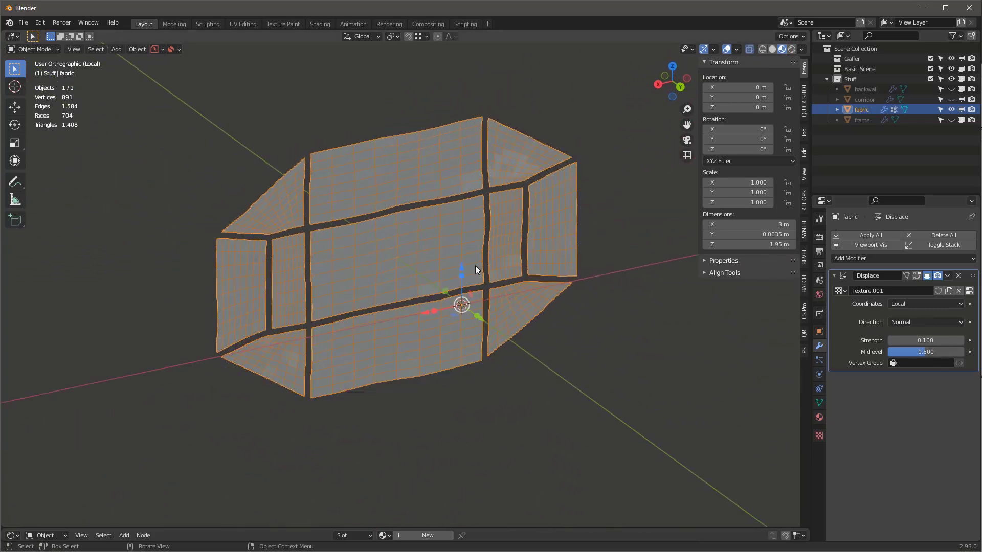
{"action": "middle_click_drag", "start_coordinate": [474, 266], "coordinate": [450, 239]}
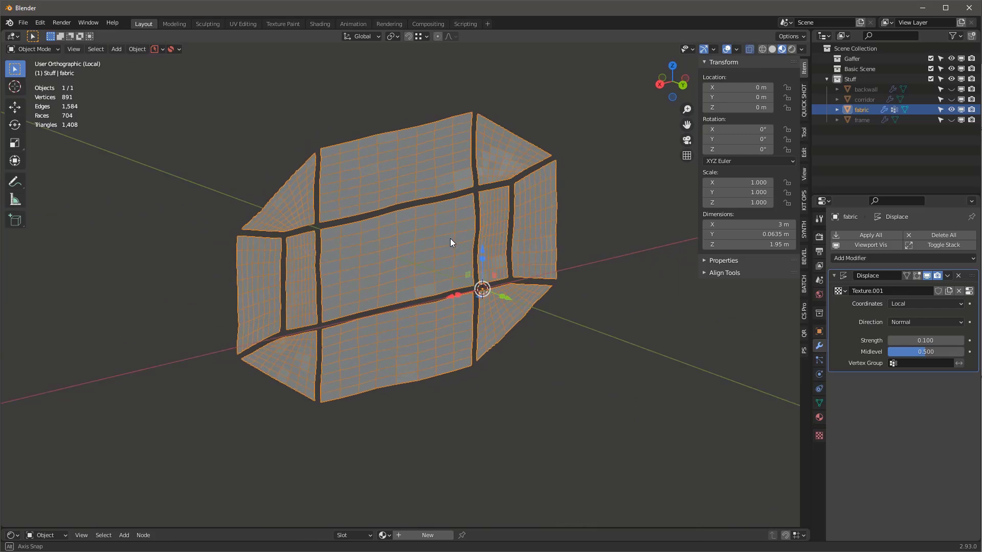
{"action": "left_click", "coordinate": [839, 270]}
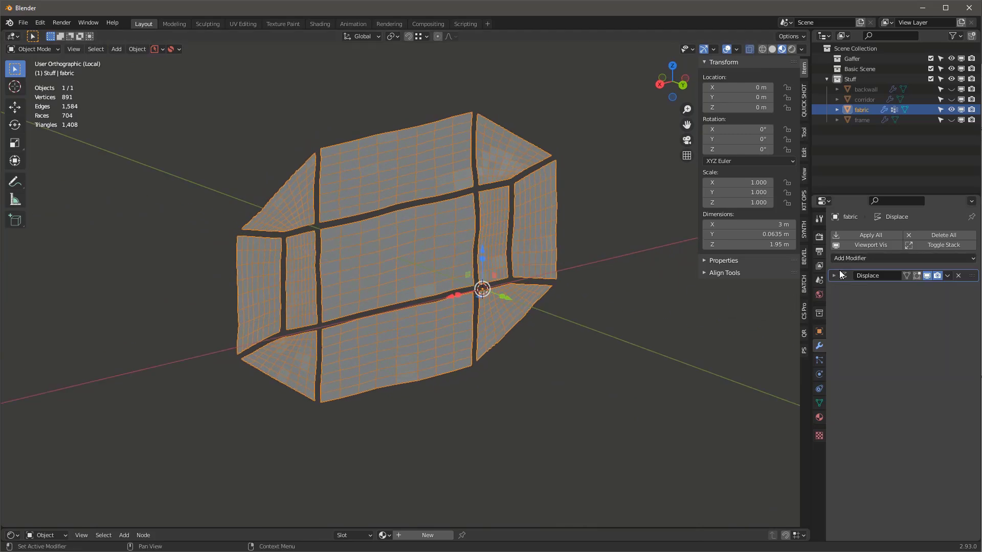
{"action": "left_click", "coordinate": [847, 257]}
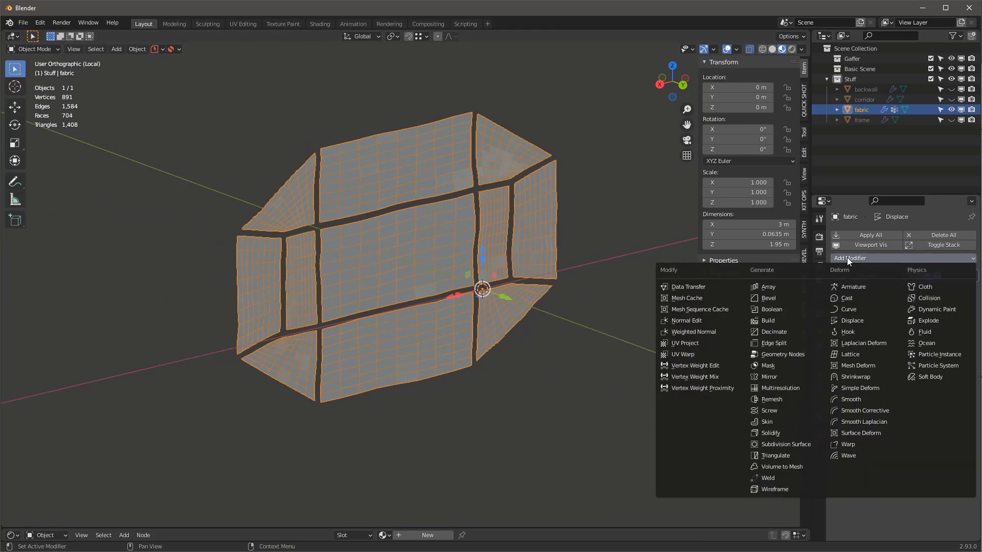
Add a Solidify modifier to the fabric with offset 1 and thickness 0.17 m
{"action": "left_click", "coordinate": [785, 434]}
{"action": "left_click_drag", "start_coordinate": [904, 330], "coordinate": [965, 318]}
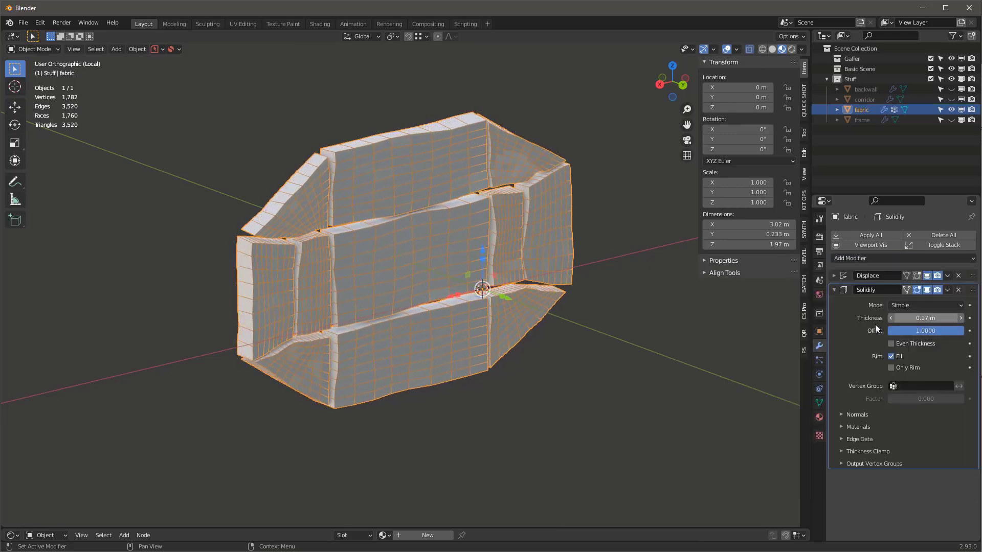
{"action": "middle_click_drag", "start_coordinate": [378, 174], "coordinate": [409, 209]}
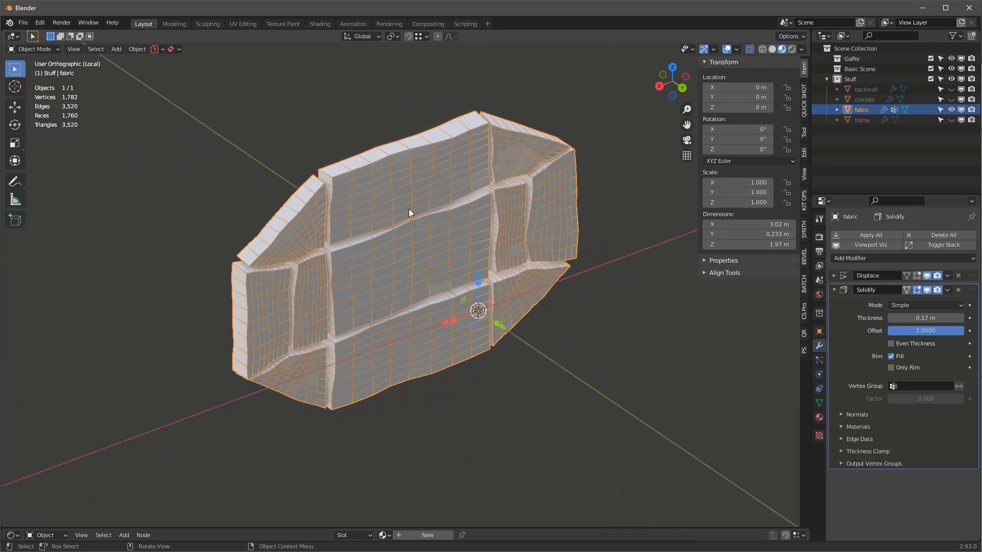
{"action": "left_click", "coordinate": [834, 290]}
Add a Simple Subdivision modifier at viewport level 2 with Optimal Display off
{"action": "left_click", "coordinate": [874, 258]}
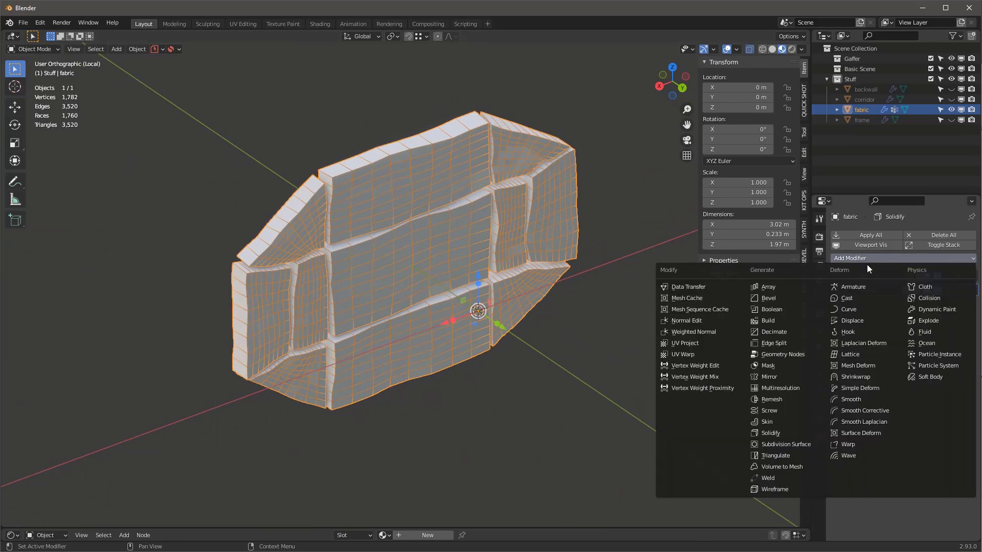
{"action": "left_click", "coordinate": [783, 445]}
{"action": "middle_click_drag", "start_coordinate": [436, 280], "coordinate": [437, 269]}
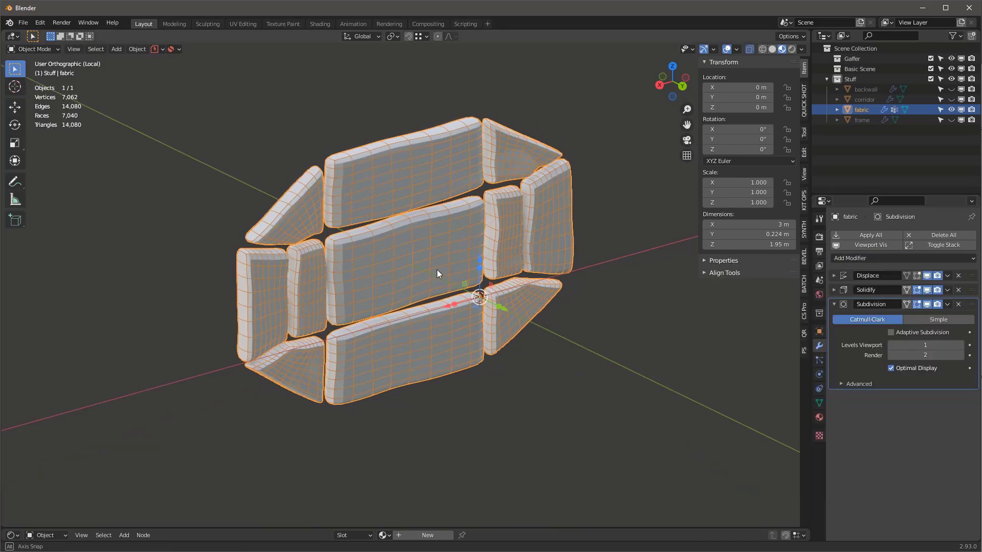
{"action": "left_click", "coordinate": [890, 368]}
{"action": "scroll", "coordinate": [420, 239], "scroll_direction": "up", "scroll_amount": 1}
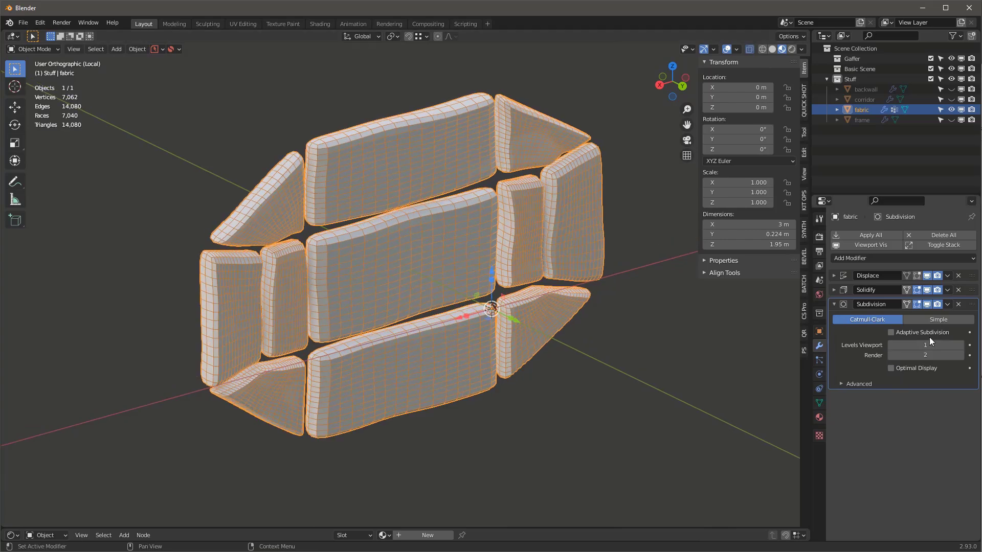
{"action": "left_click", "coordinate": [961, 345]}
{"action": "middle_click_drag", "start_coordinate": [460, 246], "coordinate": [542, 256]}
{"action": "left_click", "coordinate": [938, 319]}
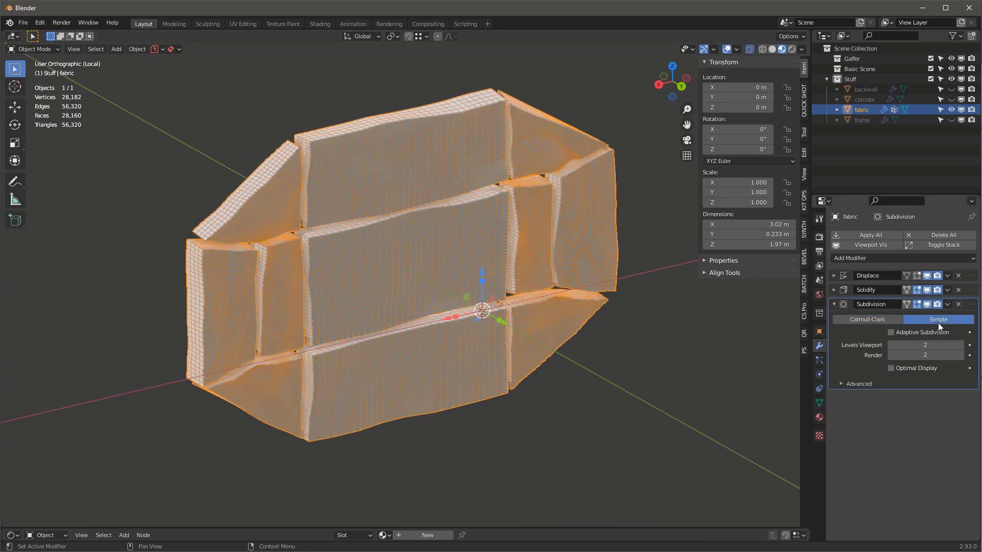
{"action": "middle_click_drag", "start_coordinate": [390, 258], "coordinate": [360, 260]}
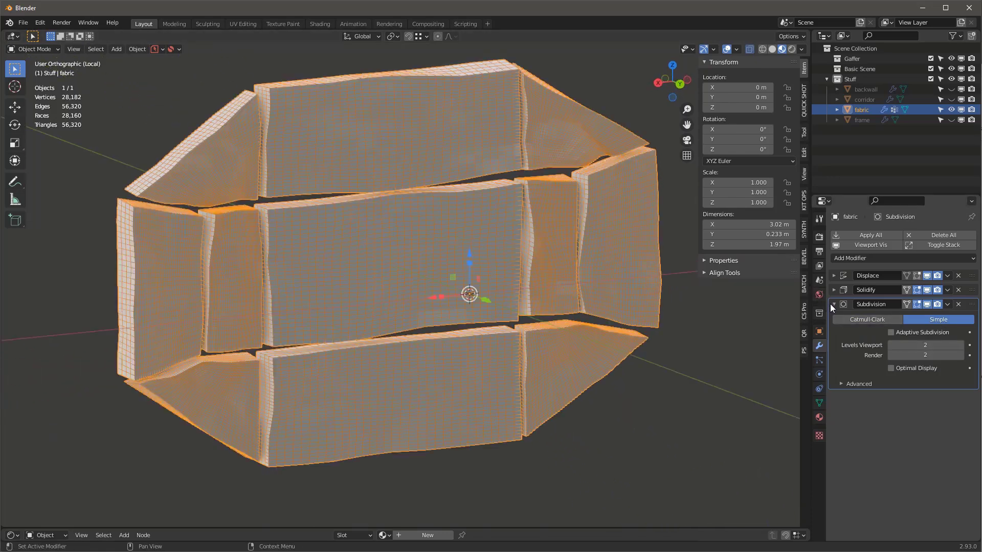
Add Cloth physics to the fabric and apply the Silk preset
{"action": "left_click", "coordinate": [832, 303]}
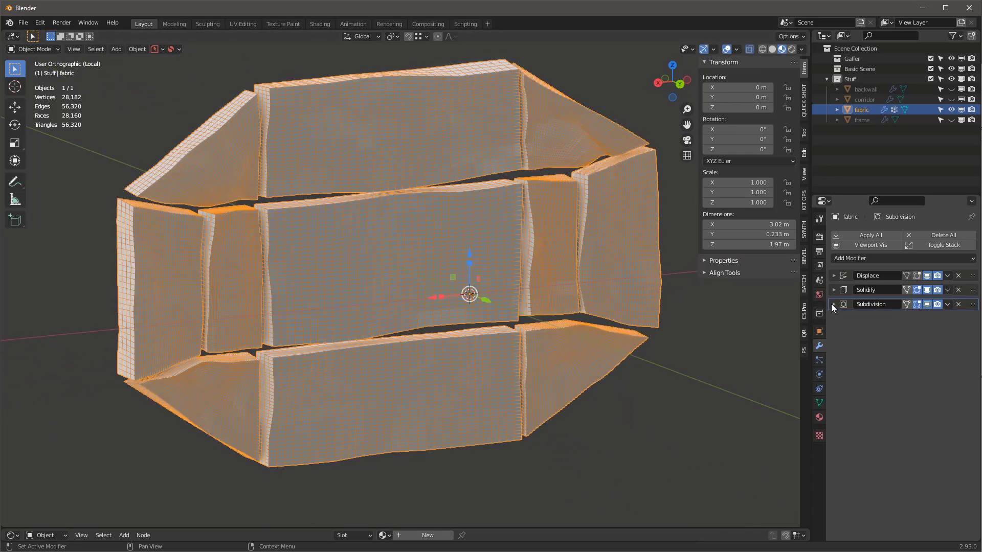
{"action": "left_click", "coordinate": [840, 258]}
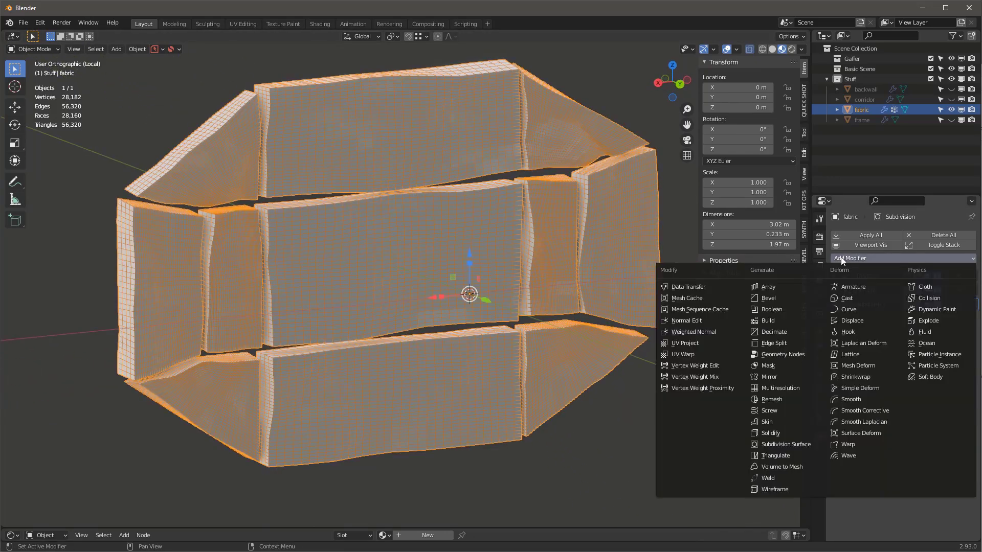
{"action": "left_click", "coordinate": [936, 288]}
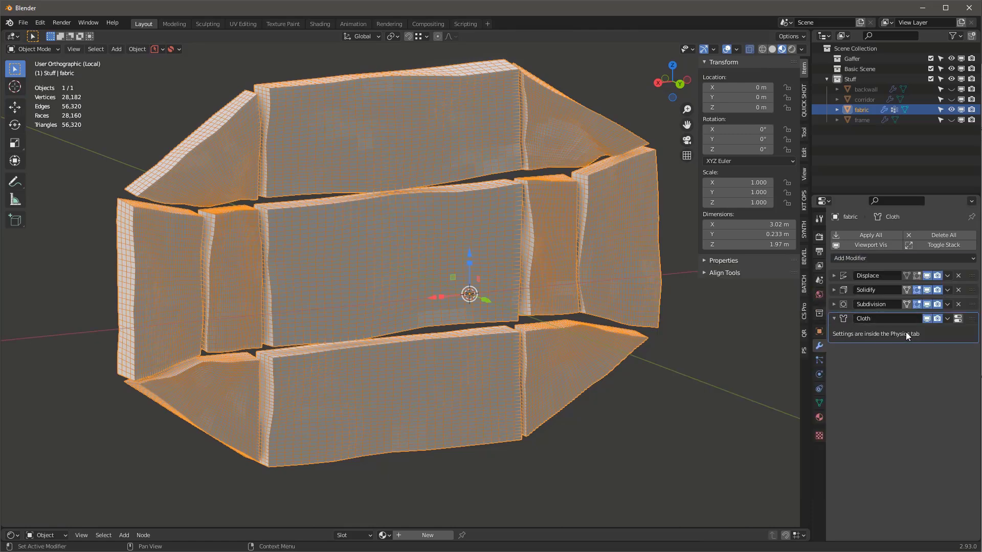
{"action": "left_click", "coordinate": [958, 318]}
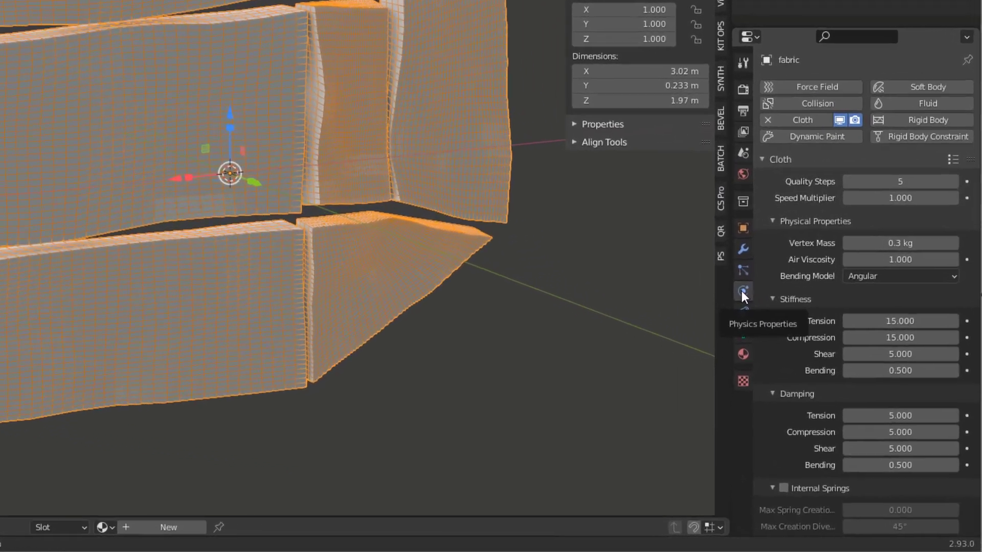
{"action": "left_click", "coordinate": [952, 138]}
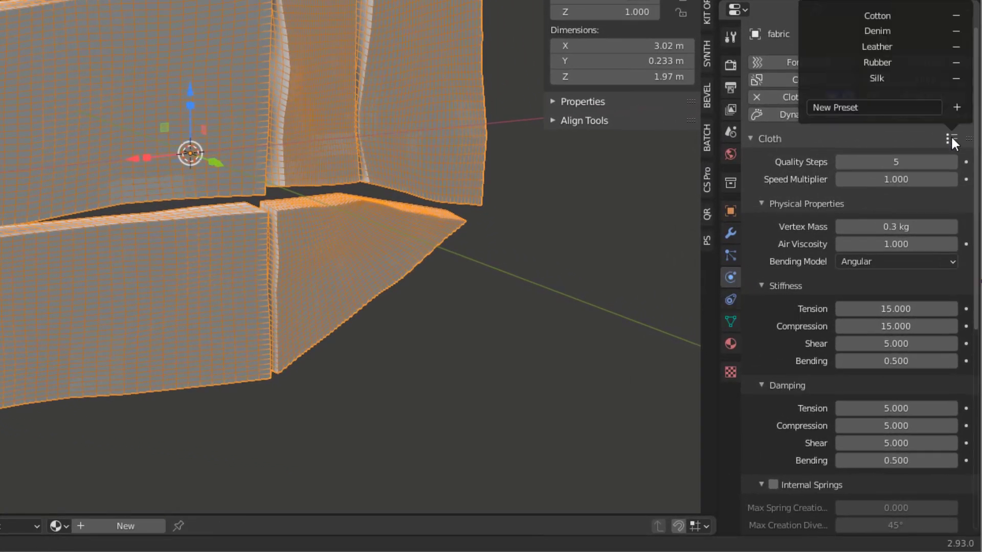
{"action": "left_click", "coordinate": [886, 79]}
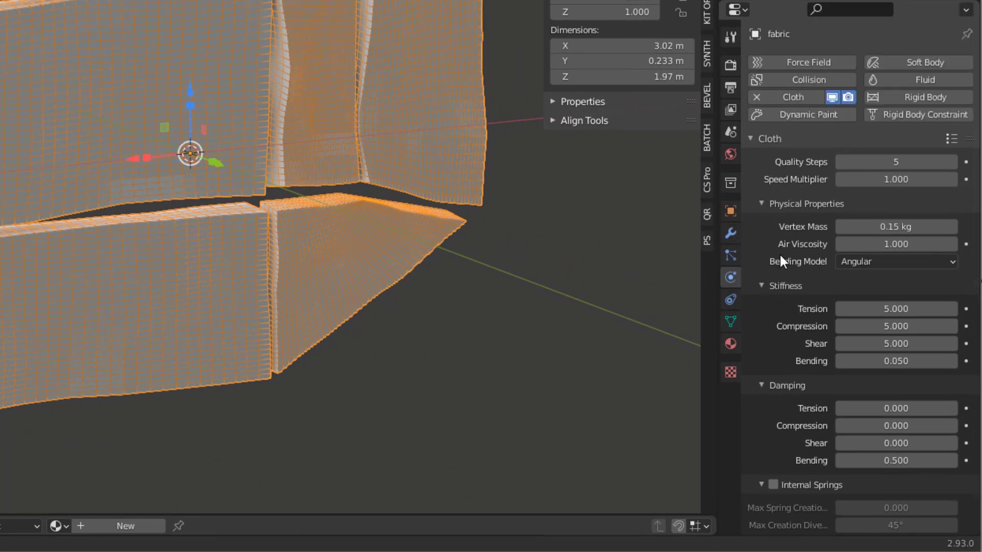
Enable cloth internal pressure and set it to 5
{"action": "scroll", "coordinate": [780, 257], "scroll_direction": "down", "scroll_amount": 10}
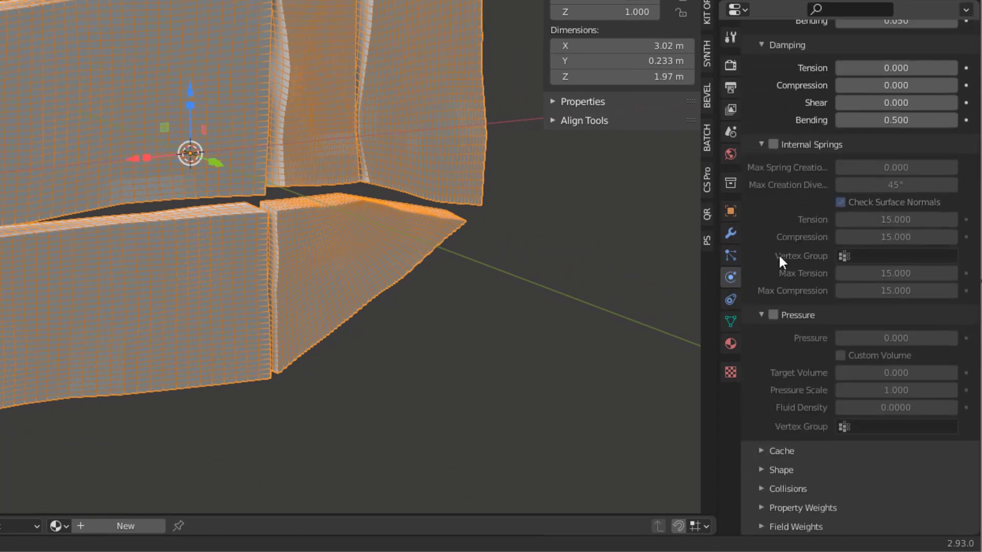
{"action": "left_click", "coordinate": [774, 315]}
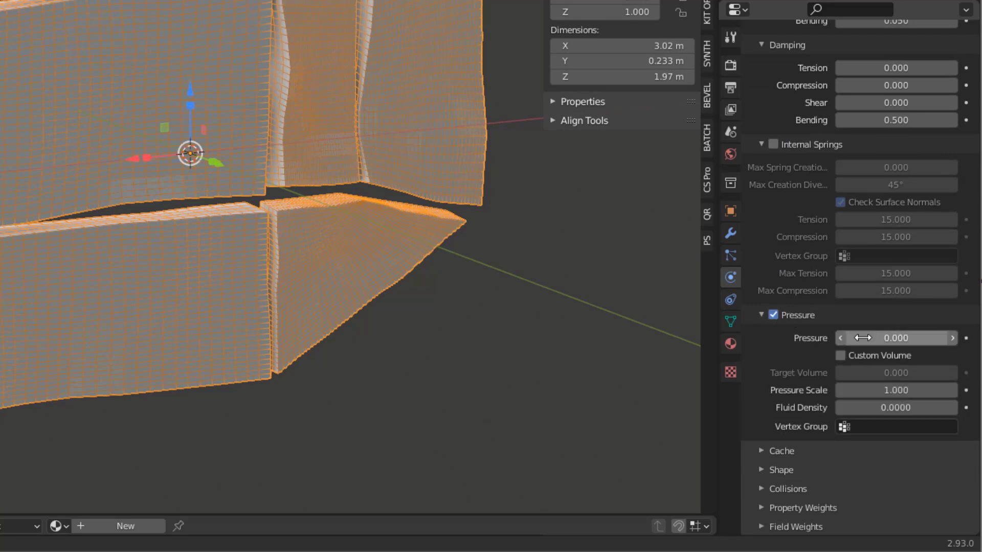
{"action": "left_click", "coordinate": [872, 338]}
{"action": "type", "text": "0.0"}
{"action": "key", "text": "BackSpace"}
{"action": "key", "text": "BackSpace"}
{"action": "key", "text": "BackSpace"}
{"action": "type", "text": "5"}
{"action": "key", "text": "Return"}
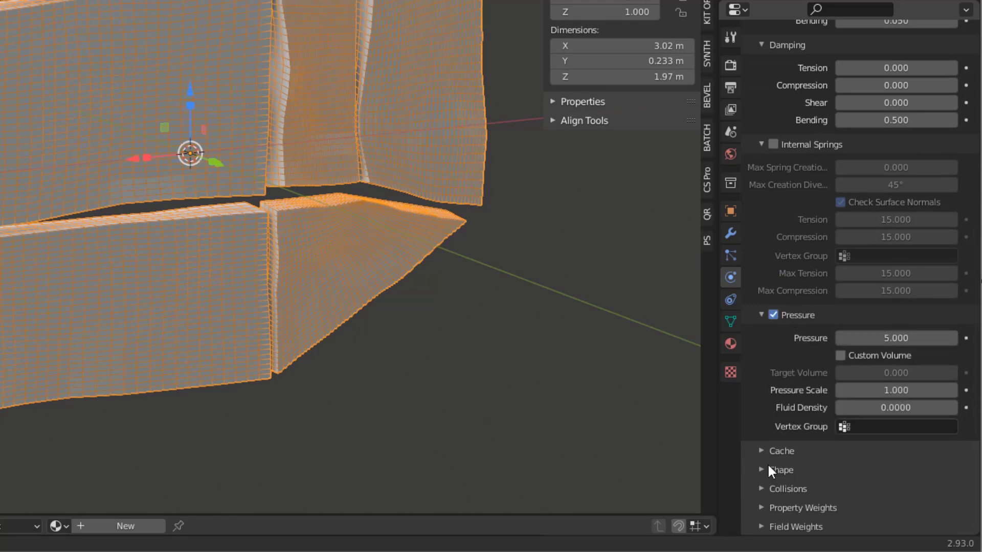
Pin the cloth with the vertex group 'Group' under Shape settings
{"action": "left_click", "coordinate": [767, 472]}
{"action": "scroll", "coordinate": [770, 399], "scroll_direction": "down", "scroll_amount": 5}
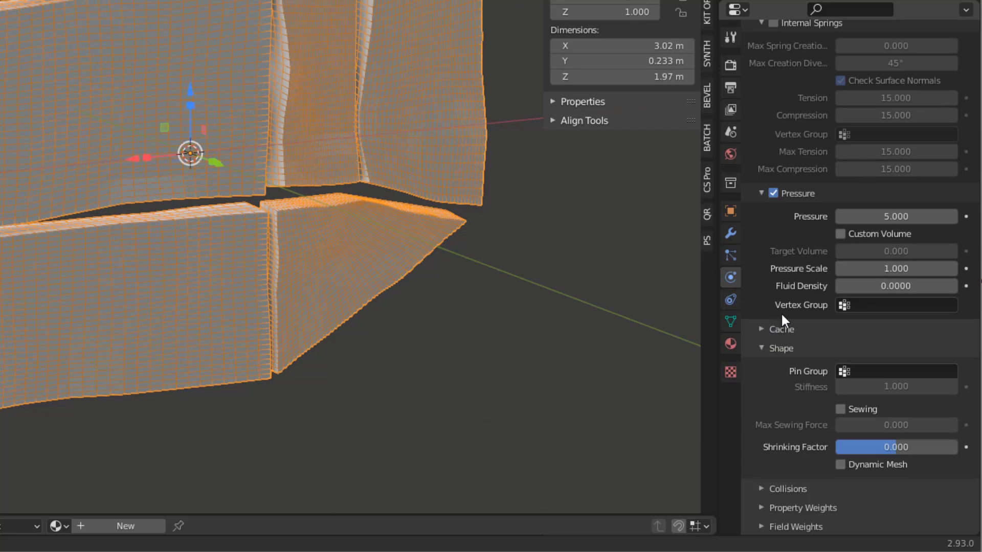
{"action": "left_click", "coordinate": [842, 370]}
{"action": "left_click", "coordinate": [818, 207]}
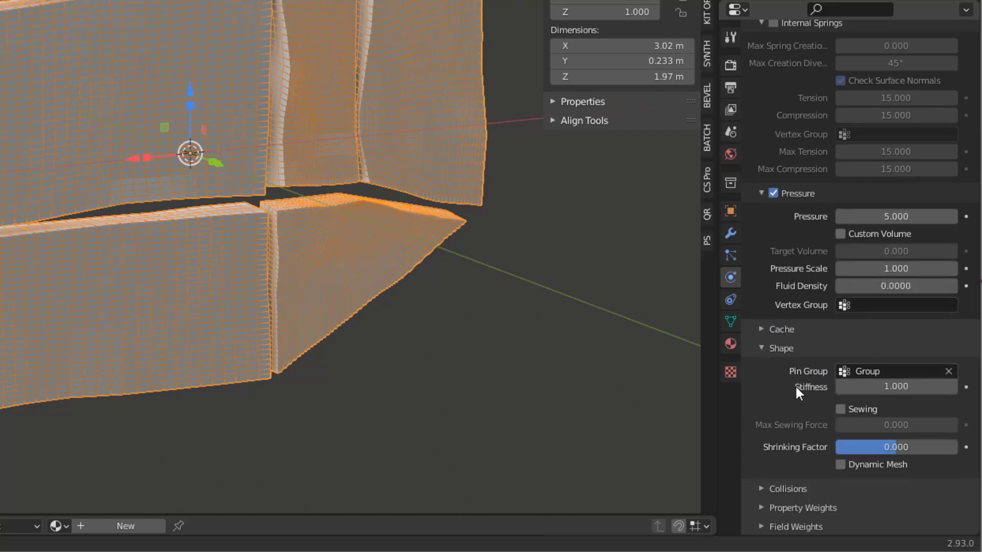
Set the cloth's Field Weights gravity to 0
{"action": "left_click", "coordinate": [762, 527]}
{"action": "scroll", "coordinate": [824, 369], "scroll_direction": "down", "scroll_amount": 10}
{"action": "double_click", "coordinate": [895, 277]}
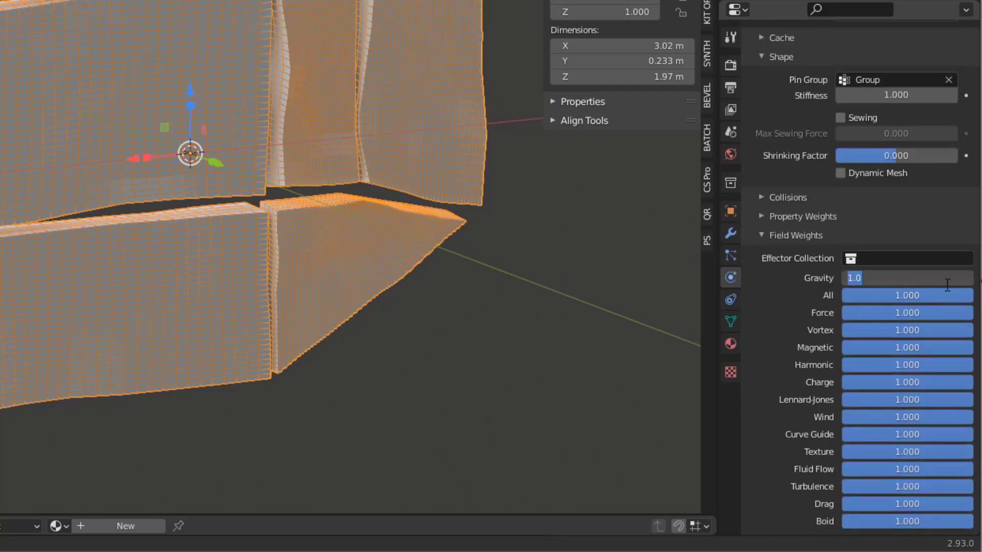
{"action": "type", "text": "0"}
{"action": "key", "text": "Return"}
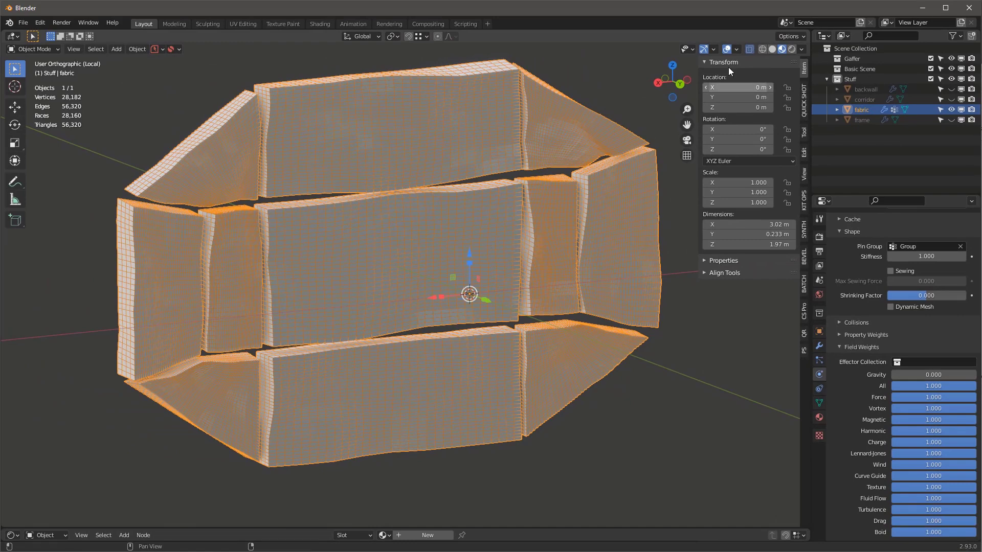
Hide overlays, play the cloth simulation to inflate the cushions, and shade the fabric smooth
{"action": "left_click", "coordinate": [726, 48]}
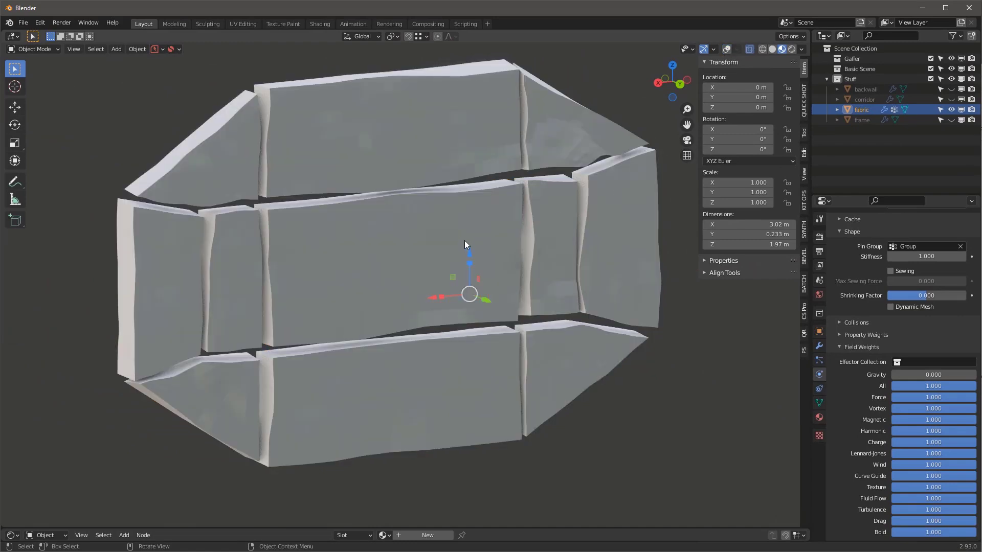
{"action": "key", "text": "space"}
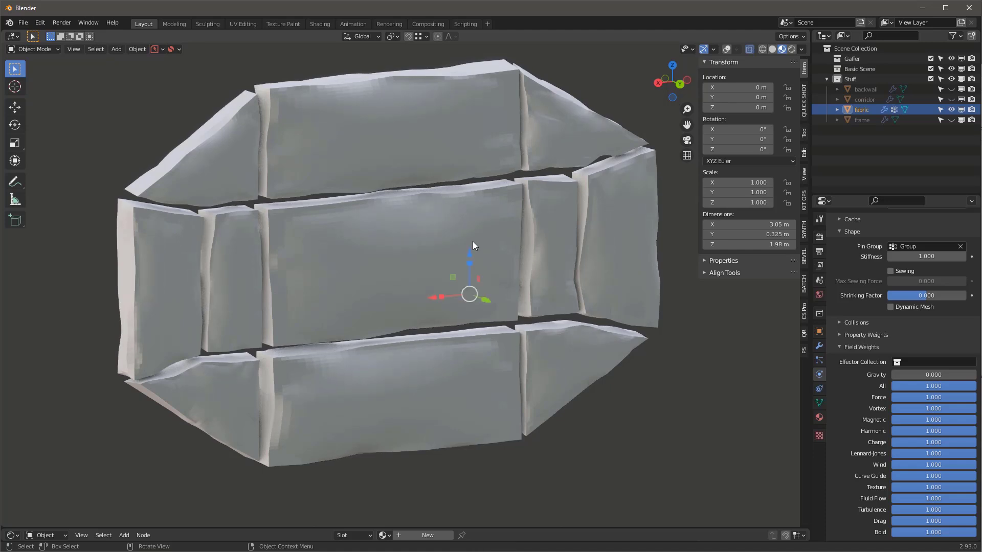
{"action": "right_click", "coordinate": [422, 118]}
{"action": "left_click", "coordinate": [424, 117]}
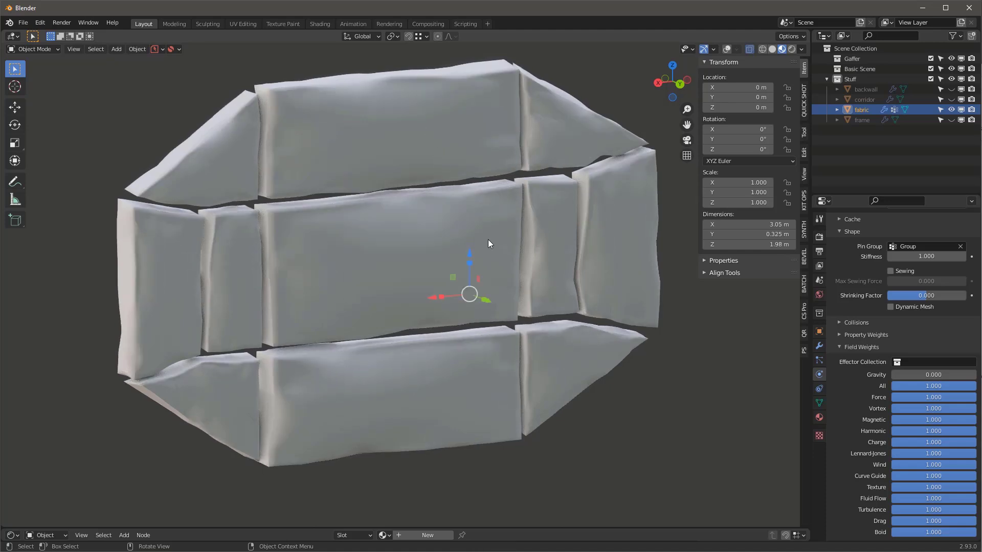
{"action": "left_click", "coordinate": [819, 347]}
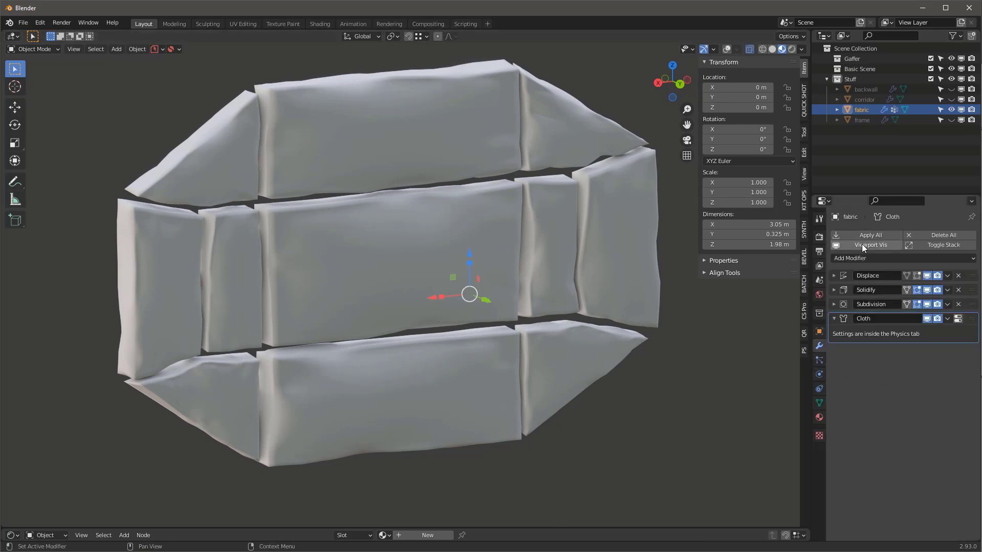
Add a second Subdivision Surface modifier to the fabric after Cloth
{"action": "left_click", "coordinate": [856, 259]}
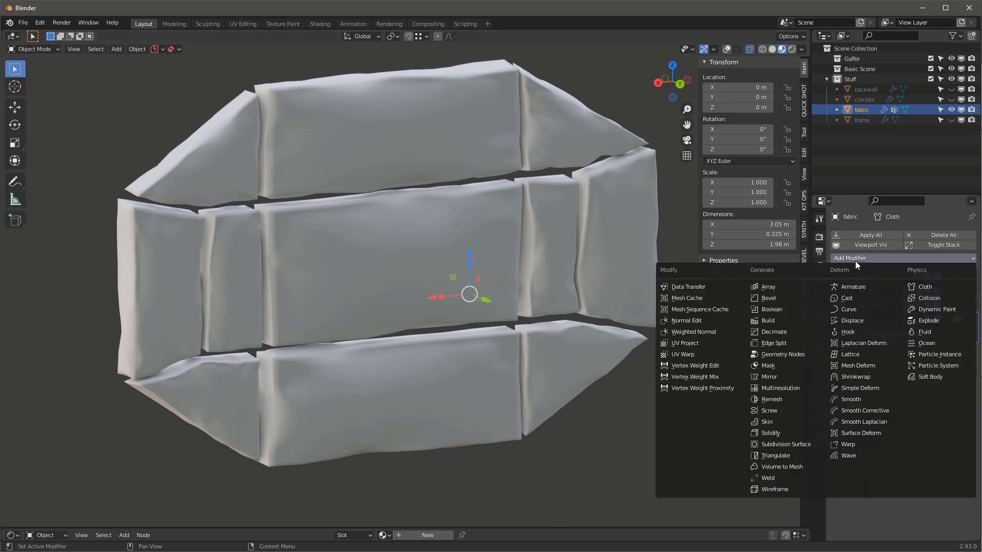
{"action": "left_click", "coordinate": [776, 445]}
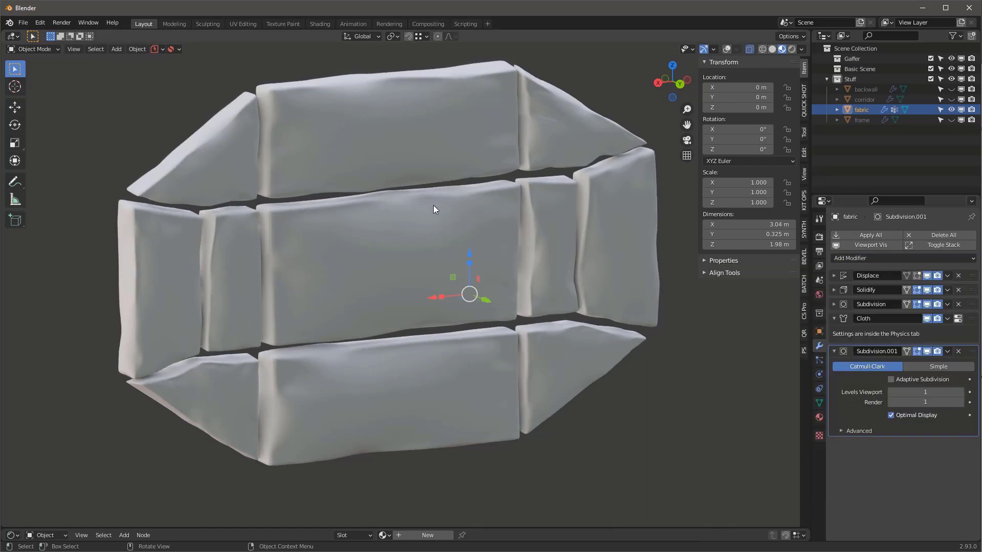
{"action": "middle_click_drag", "start_coordinate": [434, 206], "coordinate": [431, 168], "text": "alt"}
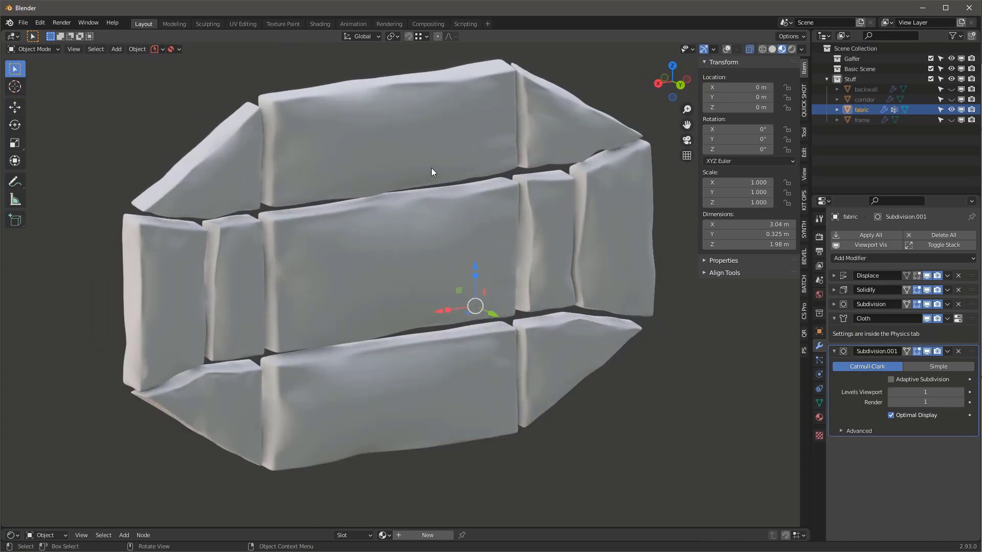
Replay the cloth simulation from the first frame, then stop playback
{"action": "key", "text": "shift+Left"}
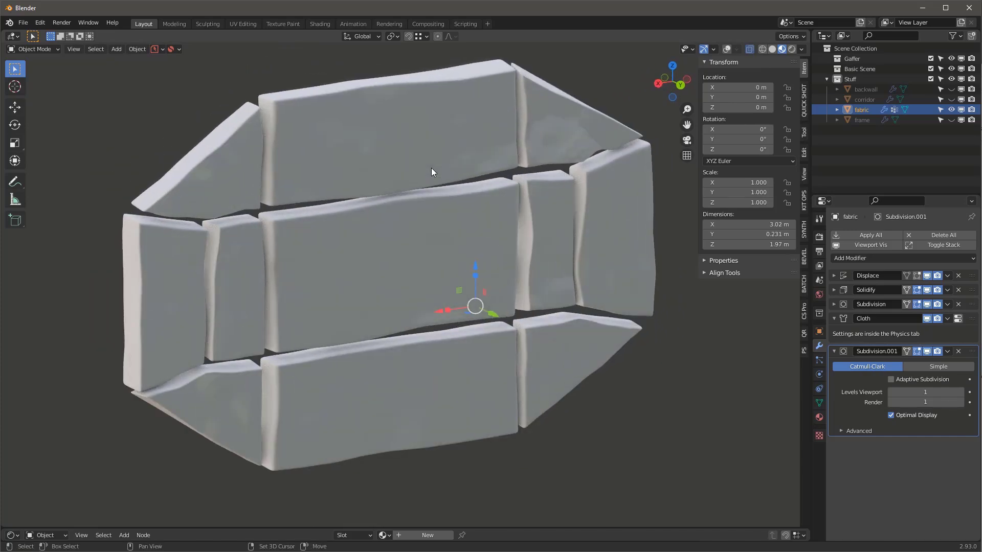
{"action": "key", "text": "space"}
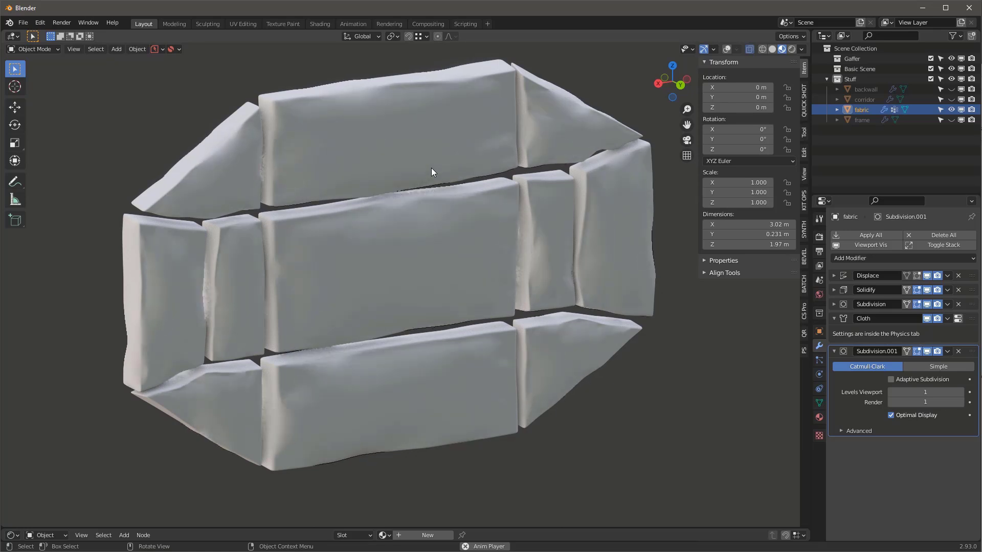
{"action": "key", "text": "space"}
{"action": "middle_click_drag", "start_coordinate": [431, 172], "coordinate": [515, 206]}
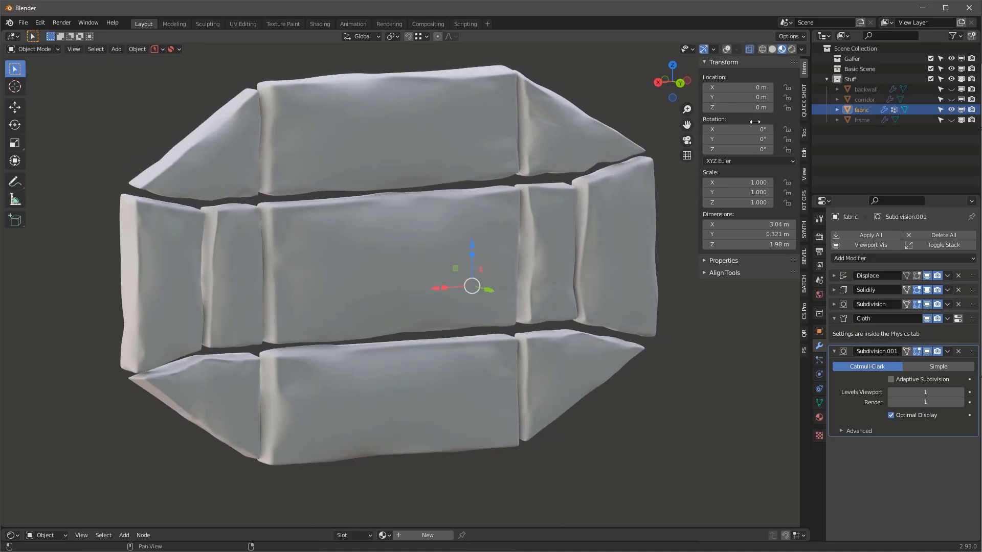
In the KIT OPS panel, pick the Arch-2050 kit pack and its orange-fabric insert
{"action": "left_click", "coordinate": [804, 205]}
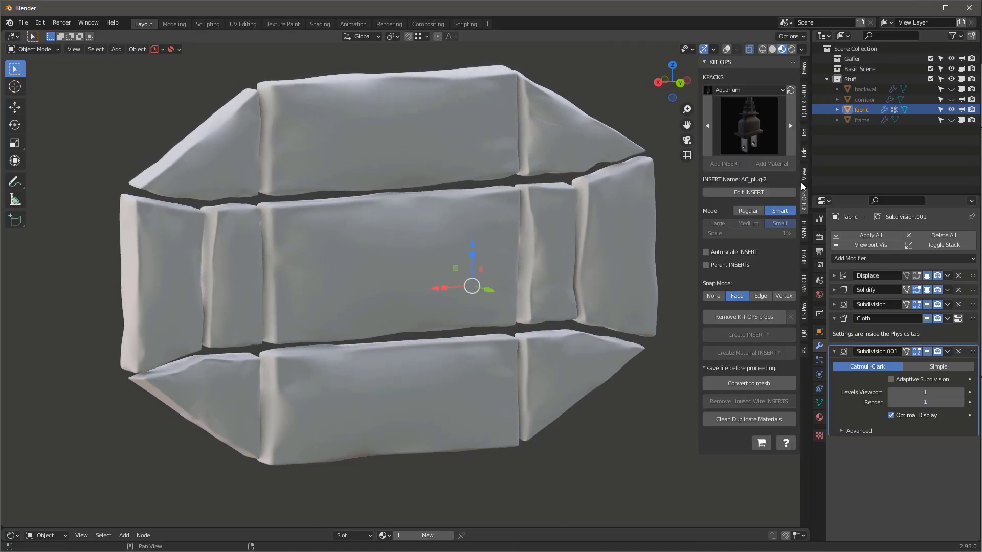
{"action": "left_click", "coordinate": [711, 91]}
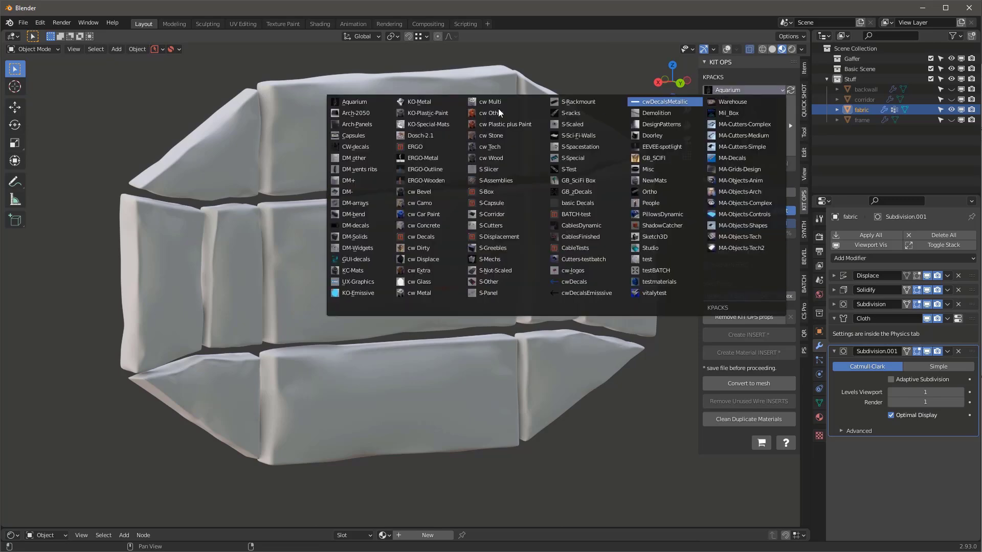
{"action": "left_click", "coordinate": [357, 113]}
{"action": "left_click", "coordinate": [749, 147]}
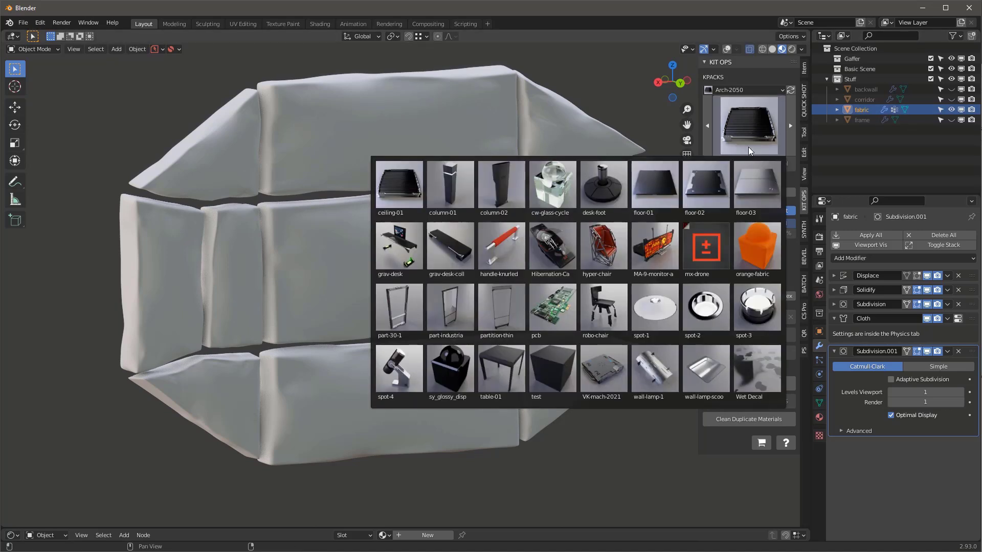
{"action": "left_click", "coordinate": [754, 241]}
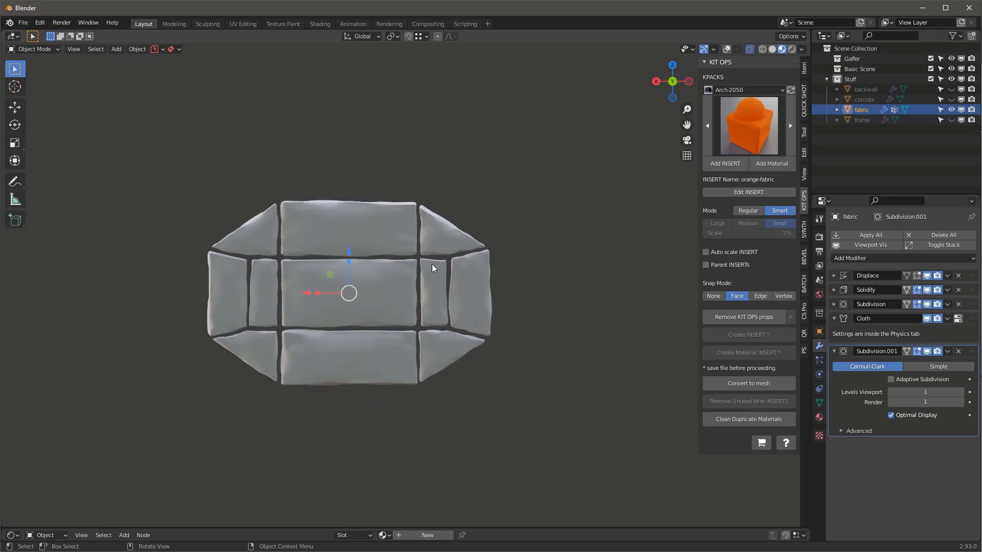
Apply the orange-fabric material to the fabric cushions and reselect the fabric
{"action": "scroll", "coordinate": [366, 244], "scroll_direction": "up", "scroll_amount": 4}
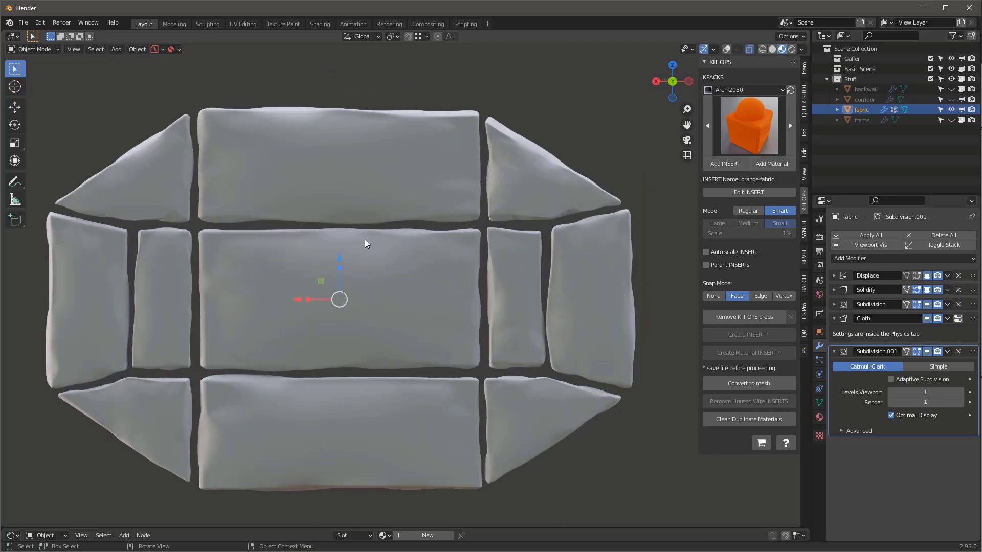
{"action": "left_click", "coordinate": [728, 49]}
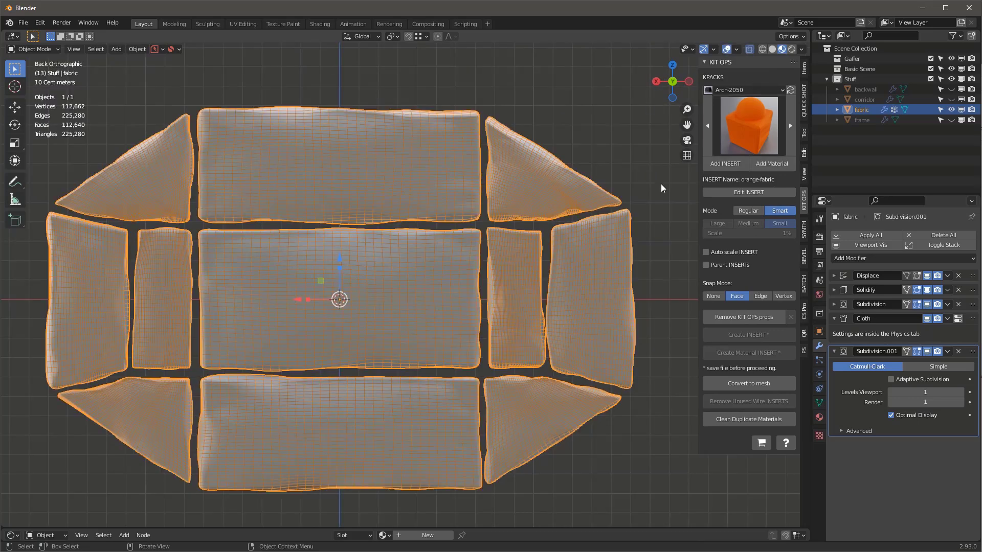
{"action": "left_click", "coordinate": [754, 165]}
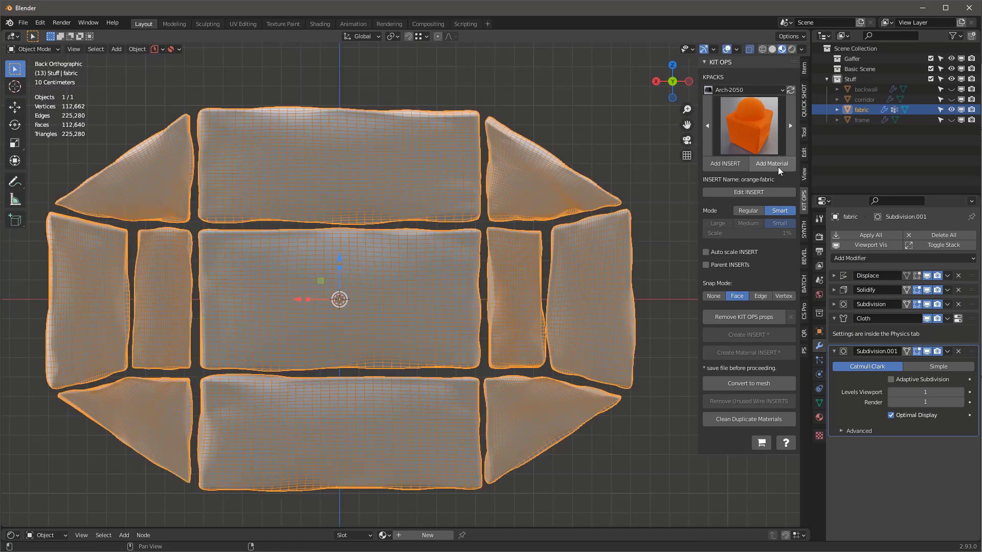
{"action": "left_click", "coordinate": [383, 179]}
{"action": "middle_click_drag", "start_coordinate": [384, 180], "coordinate": [340, 177]}
{"action": "left_click", "coordinate": [727, 49]}
{"action": "scroll", "coordinate": [274, 333], "scroll_direction": "up", "scroll_amount": 3}
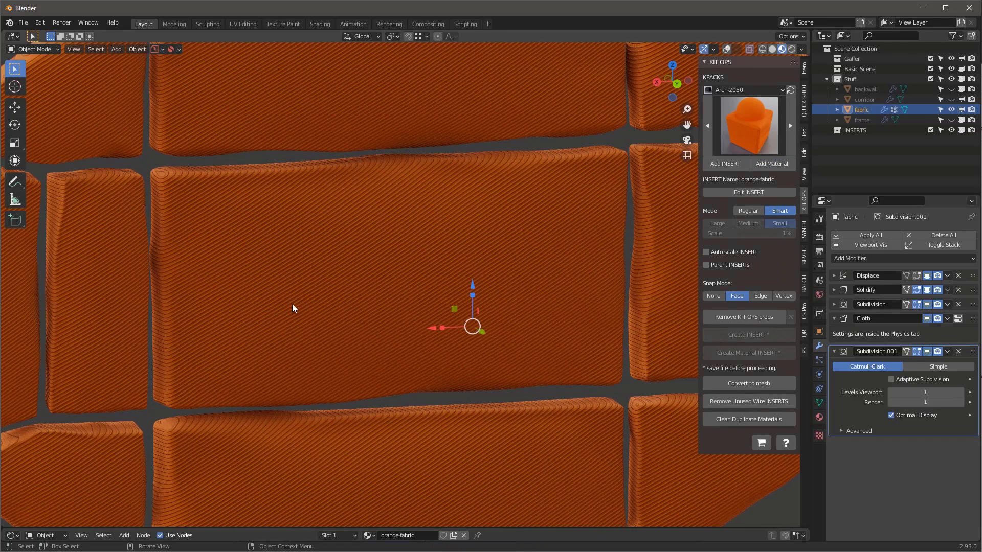
{"action": "scroll", "coordinate": [292, 308], "scroll_direction": "down", "scroll_amount": 5}
{"action": "middle_click_drag", "start_coordinate": [277, 282], "coordinate": [511, 253]}
{"action": "key", "text": "alt+a"}
{"action": "mouse_move", "coordinate": [350, 239]}
{"action": "middle_mouse_down"}
{"action": "mouse_move", "coordinate": [329, 219]}
{"action": "mouse_move", "coordinate": [364, 298]}
{"action": "mouse_move", "coordinate": [415, 308]}
{"action": "middle_mouse_up"}
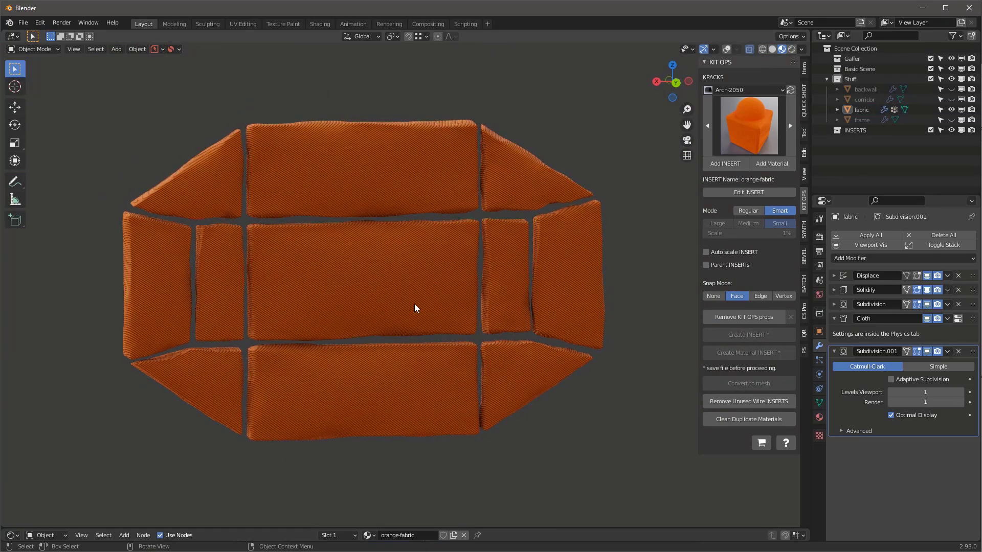
{"action": "left_click", "coordinate": [429, 266]}
Hide the fabric, show and select the frame, and delete its Bevel modifier
{"action": "left_click", "coordinate": [951, 109]}
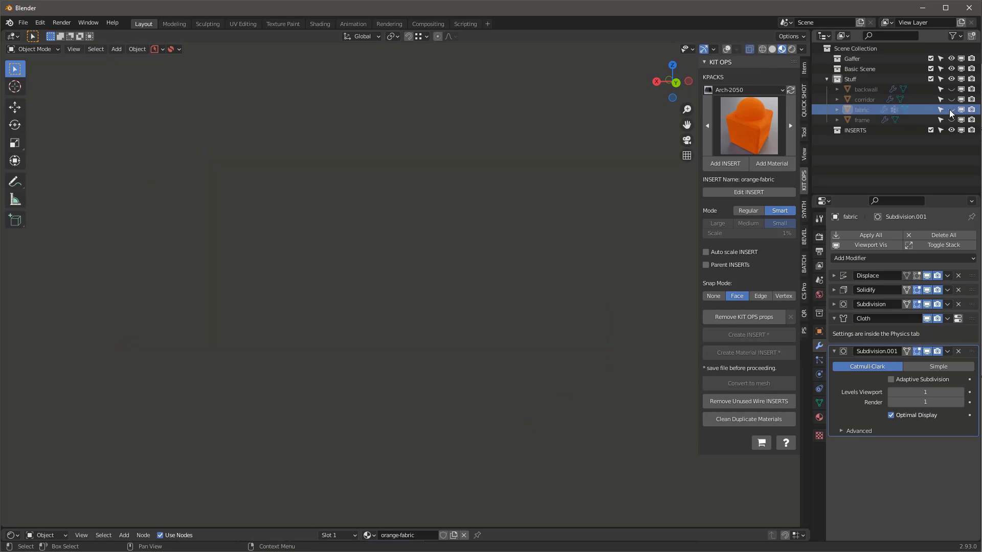
{"action": "left_click", "coordinate": [951, 119]}
{"action": "middle_click_drag", "start_coordinate": [377, 241], "coordinate": [377, 223]}
{"action": "left_click", "coordinate": [376, 220]}
{"action": "key", "text": "shift+alt+z"}
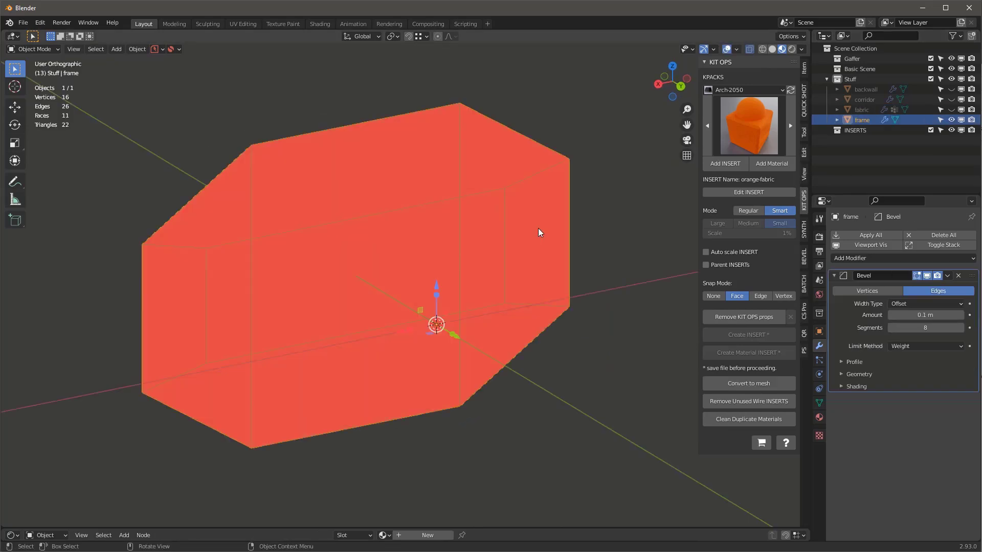
{"action": "left_click", "coordinate": [958, 276]}
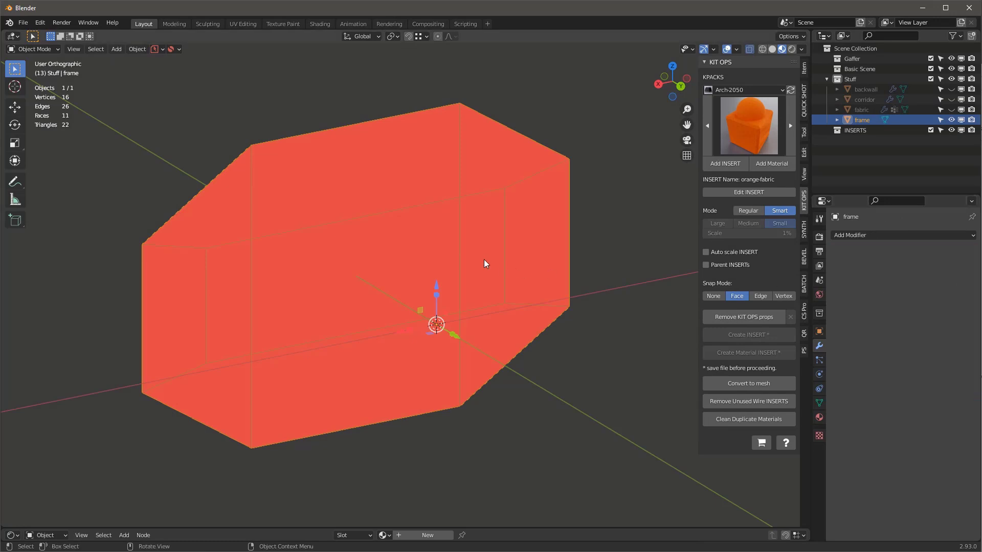
{"action": "middle_click_drag", "start_coordinate": [486, 258], "coordinate": [479, 246]}
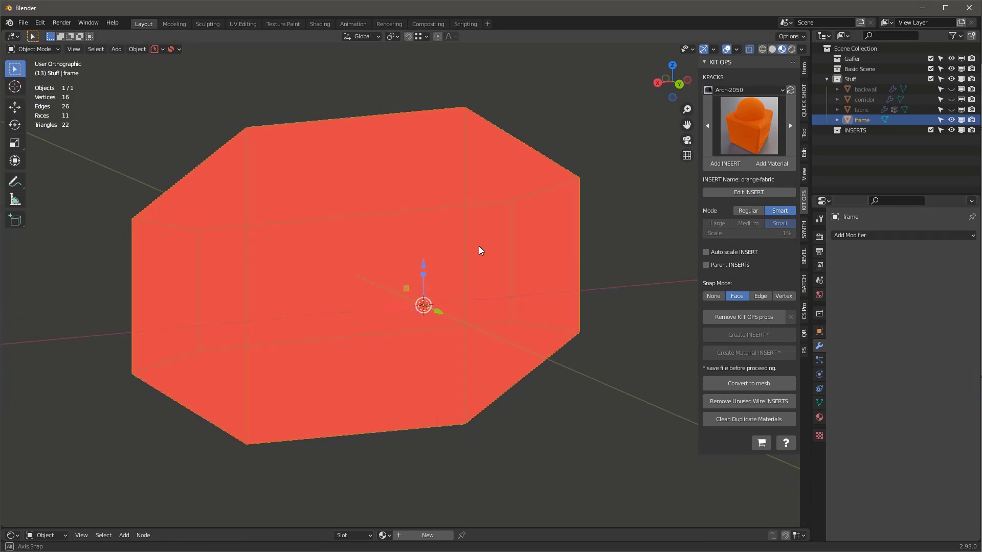
Add a Skin modifier to the frame, shrink its skin radius to thin rails, and unhide the cushions
{"action": "left_click", "coordinate": [870, 235]}
{"action": "left_click", "coordinate": [783, 398]}
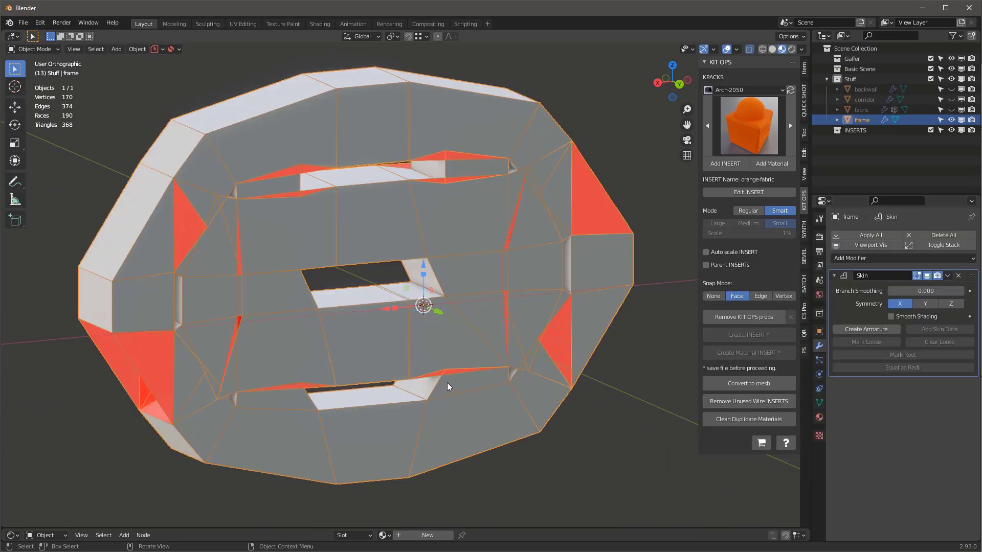
{"action": "key", "text": "Tab"}
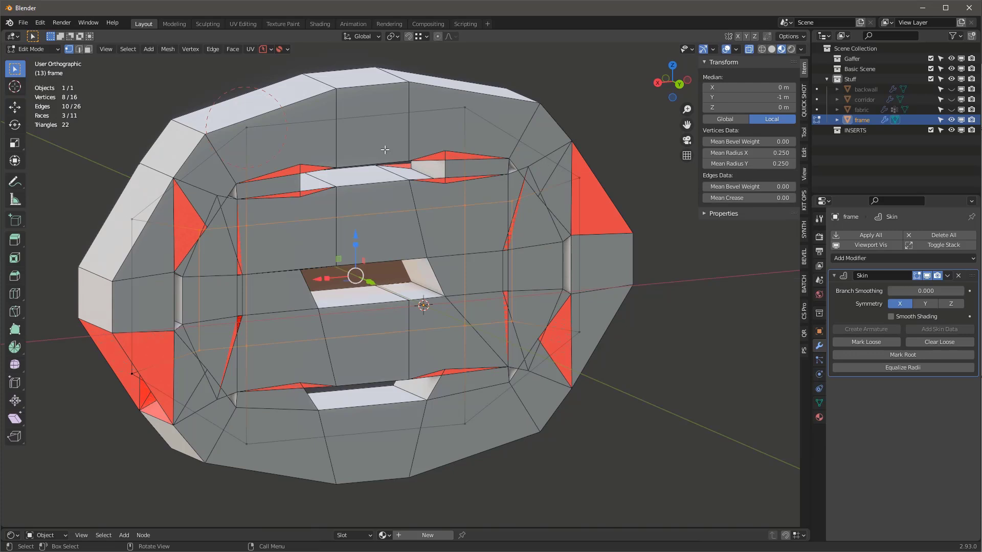
{"action": "key", "text": "a"}
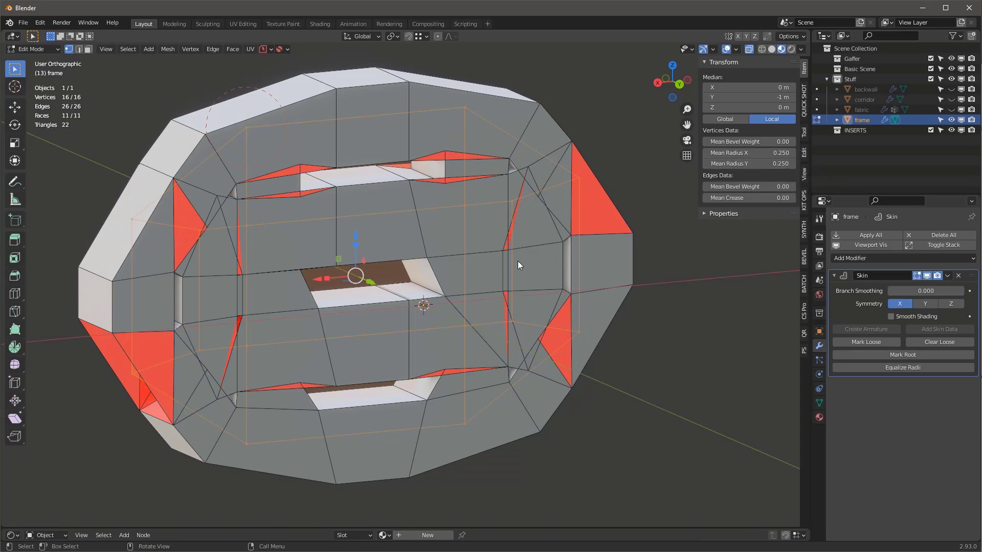
{"action": "key", "text": "ctrl+a"}
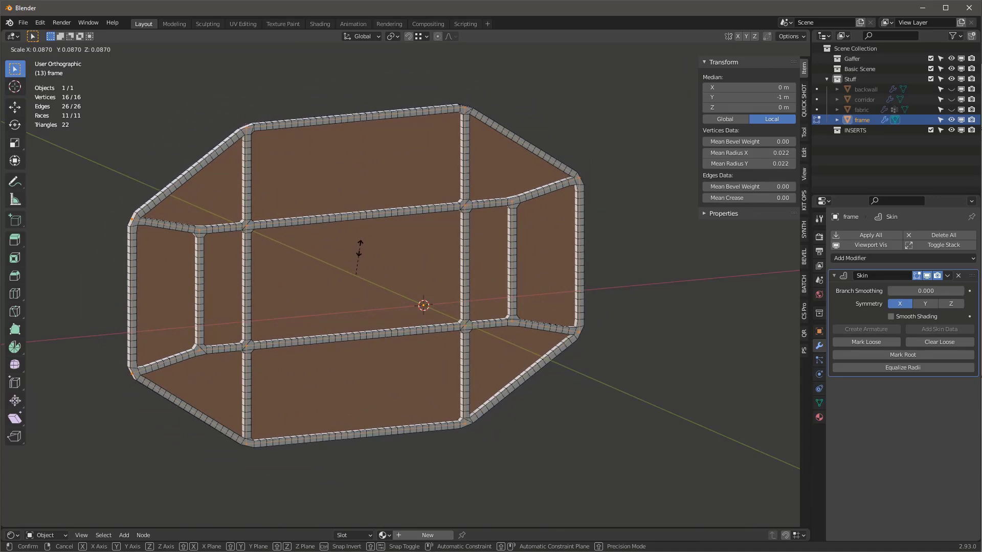
{"action": "left_click", "coordinate": [359, 251]}
{"action": "middle_click_drag", "start_coordinate": [428, 200], "coordinate": [317, 219]}
{"action": "left_click", "coordinate": [950, 109]}
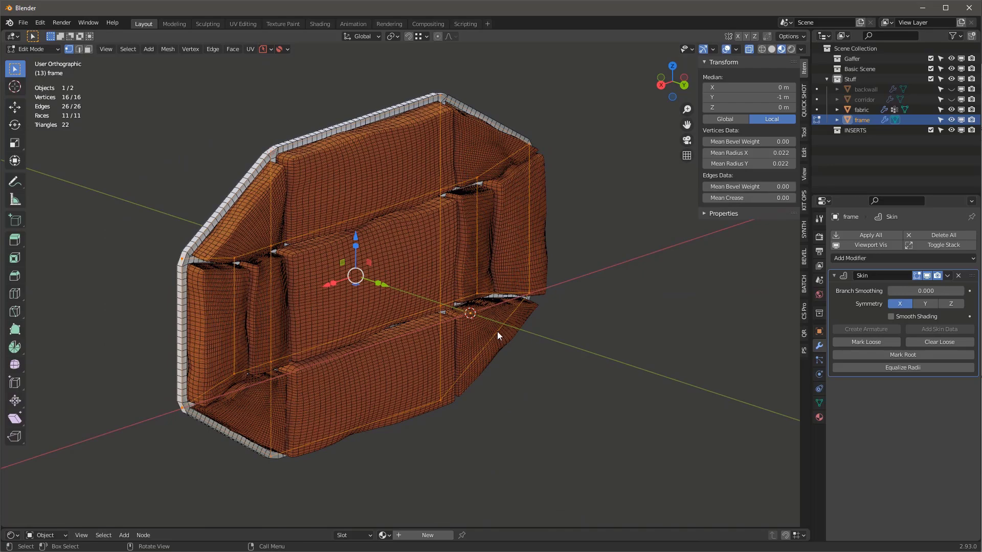
{"action": "key", "text": "Tab"}
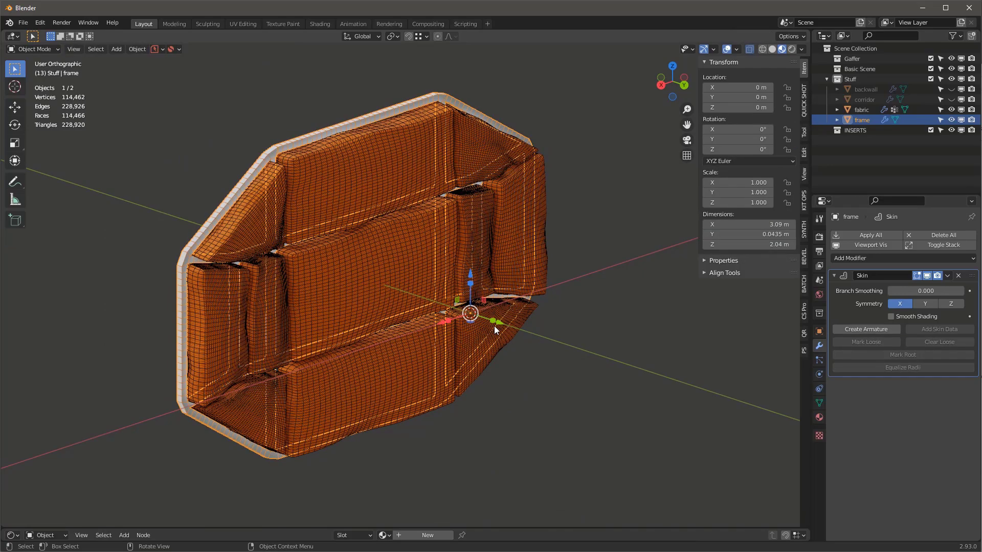
Move the frame along Y to 0.10773 m so its rails align with the cushion seams
{"action": "left_click_drag", "start_coordinate": [503, 325], "coordinate": [513, 333]}
{"action": "middle_click_drag", "start_coordinate": [513, 332], "coordinate": [447, 318]}
{"action": "scroll", "coordinate": [453, 124], "scroll_direction": "up", "scroll_amount": 1}
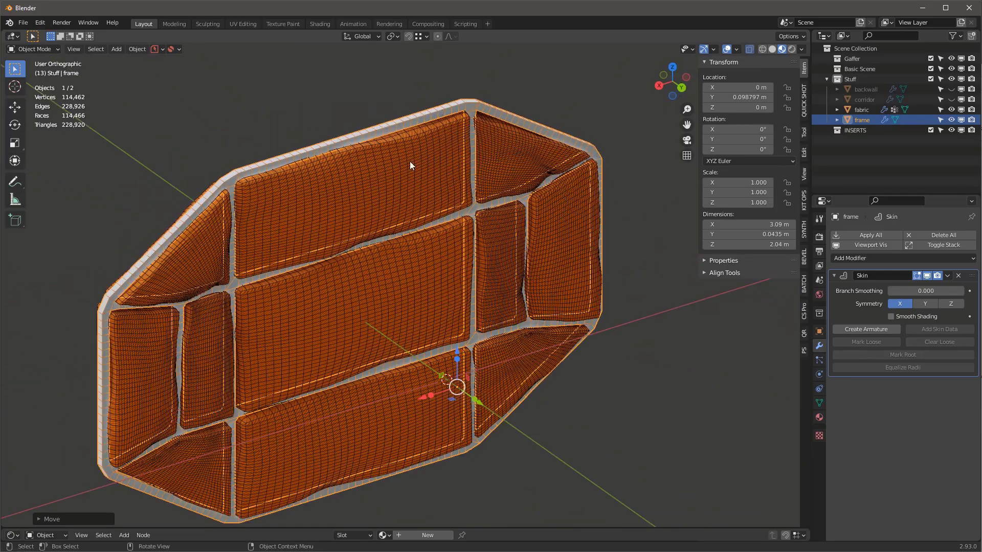
{"action": "middle_click_drag", "start_coordinate": [410, 161], "coordinate": [332, 292]}
{"action": "left_click_drag", "start_coordinate": [500, 364], "coordinate": [502, 363]}
{"action": "scroll", "coordinate": [506, 332], "scroll_direction": "down", "scroll_amount": 2}
{"action": "mouse_move", "coordinate": [527, 281]}
{"action": "middle_mouse_down"}
{"action": "mouse_move", "coordinate": [481, 269]}
{"action": "mouse_move", "coordinate": [538, 278]}
{"action": "middle_mouse_up"}
{"action": "middle_click_drag", "start_coordinate": [457, 364], "coordinate": [397, 335]}
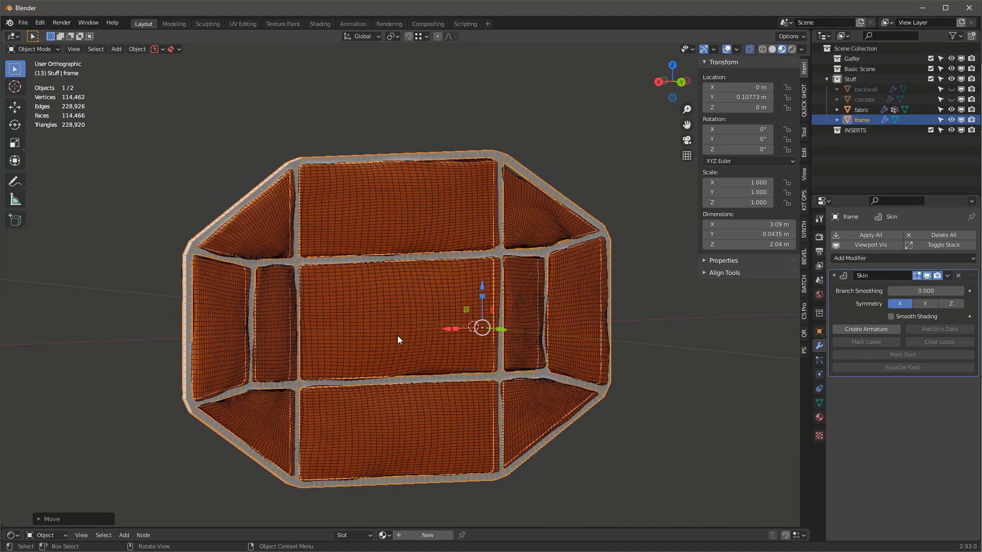
{"action": "left_click", "coordinate": [856, 258]}
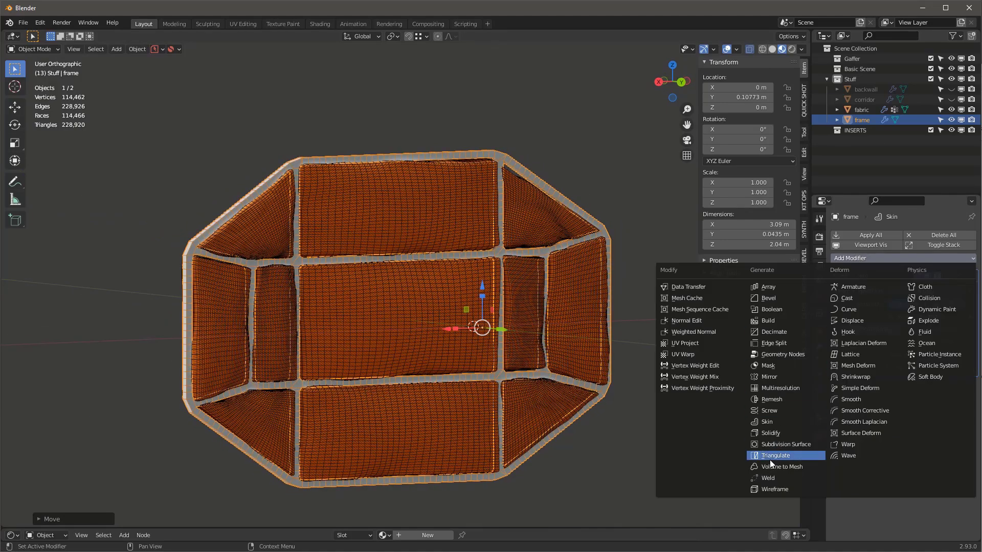
Add a level-1 Subdivision Surface to the frame and apply the KO-Metal sy_alum_matte material
{"action": "left_click", "coordinate": [794, 445]}
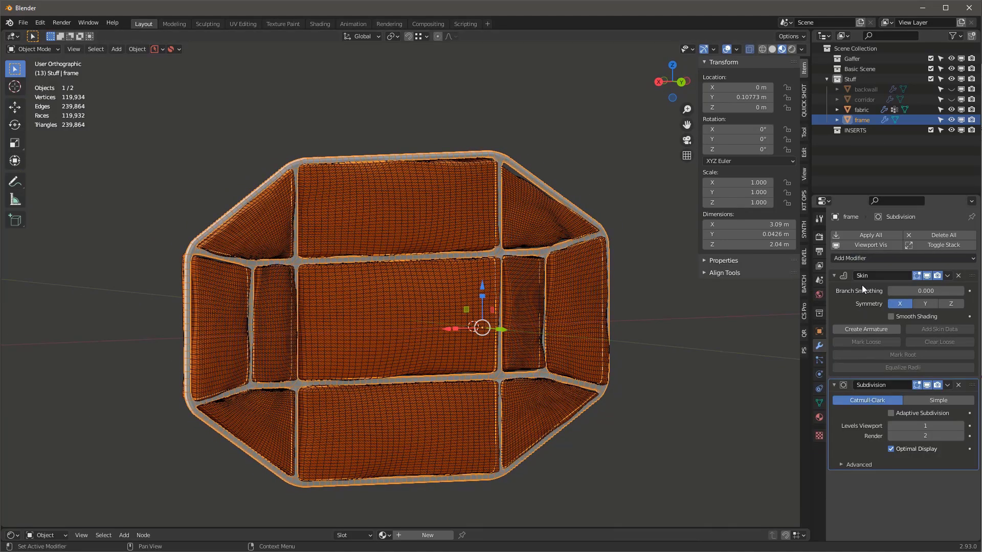
{"action": "left_click", "coordinate": [891, 317]}
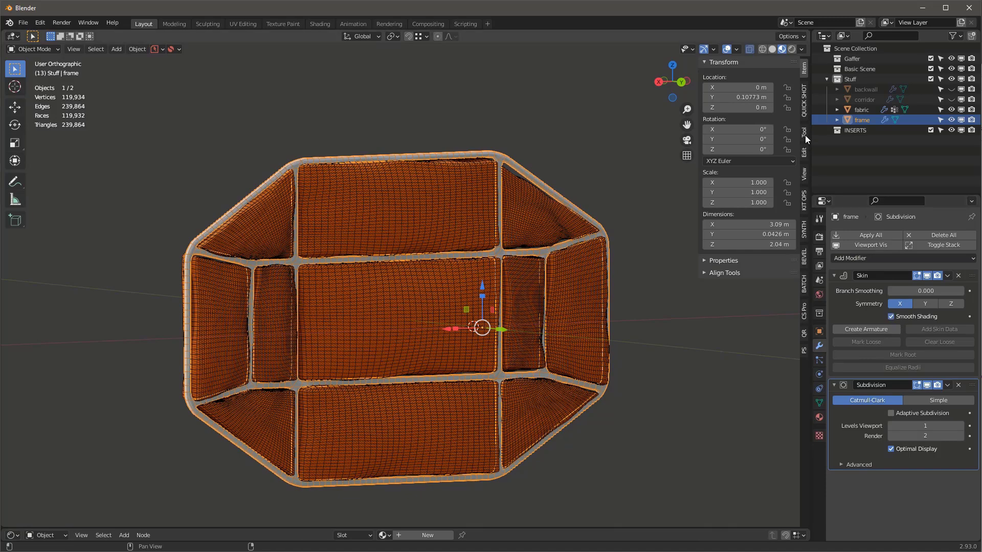
{"action": "left_click", "coordinate": [804, 201]}
{"action": "left_click", "coordinate": [732, 91]}
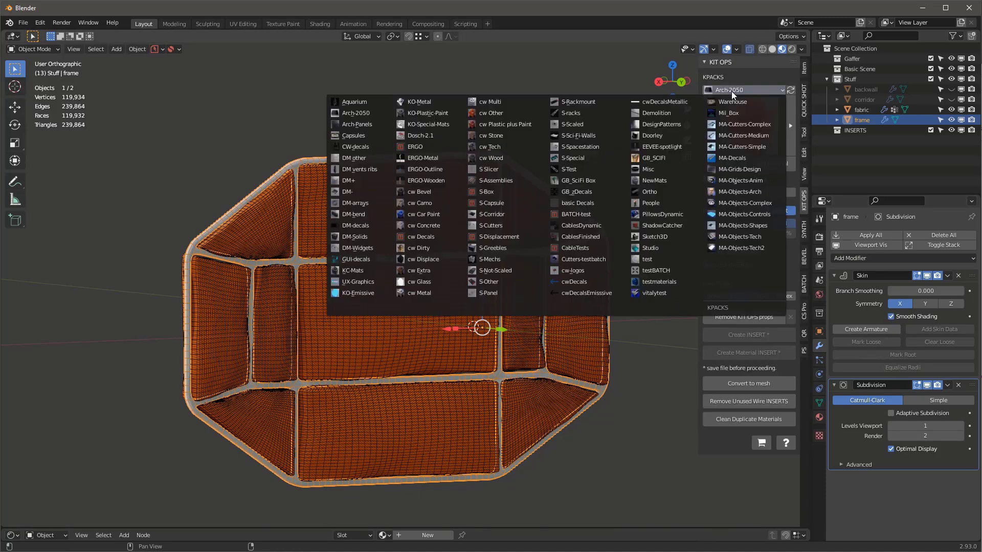
{"action": "left_click", "coordinate": [429, 100]}
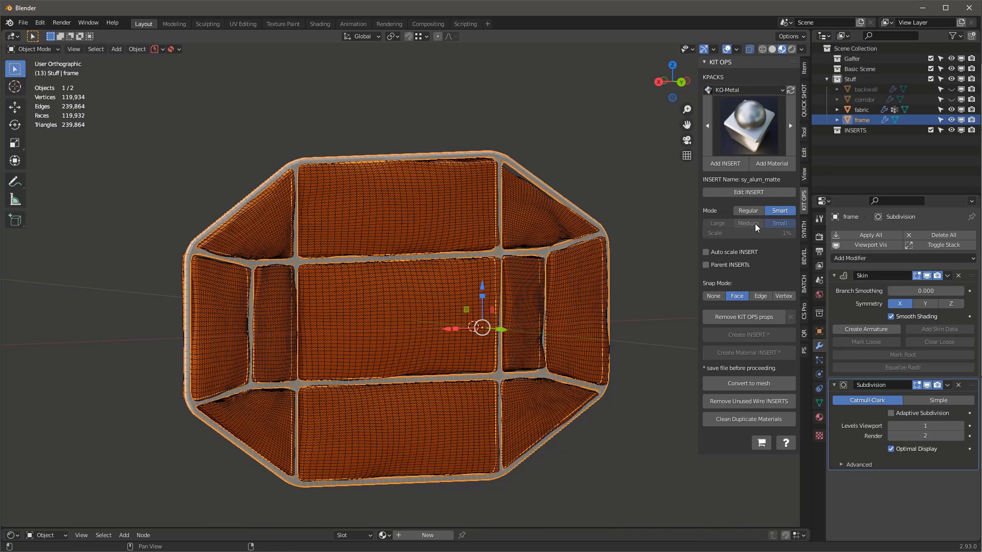
{"action": "left_click", "coordinate": [773, 163]}
{"action": "left_click", "coordinate": [499, 113]}
Turn off the frame's wireframe display from the Q favourites menu
{"action": "key", "text": "q"}
{"action": "left_click", "coordinate": [499, 115]}
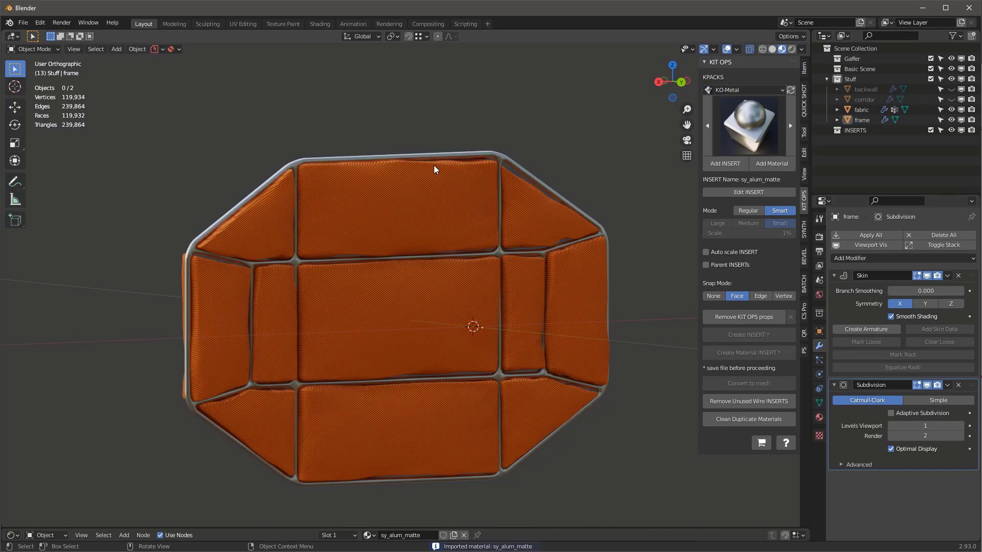
{"action": "middle_click_drag", "start_coordinate": [434, 164], "coordinate": [479, 121]}
{"action": "scroll", "coordinate": [431, 201], "scroll_direction": "up", "scroll_amount": 3}
{"action": "scroll", "coordinate": [408, 183], "scroll_direction": "down", "scroll_amount": 3}
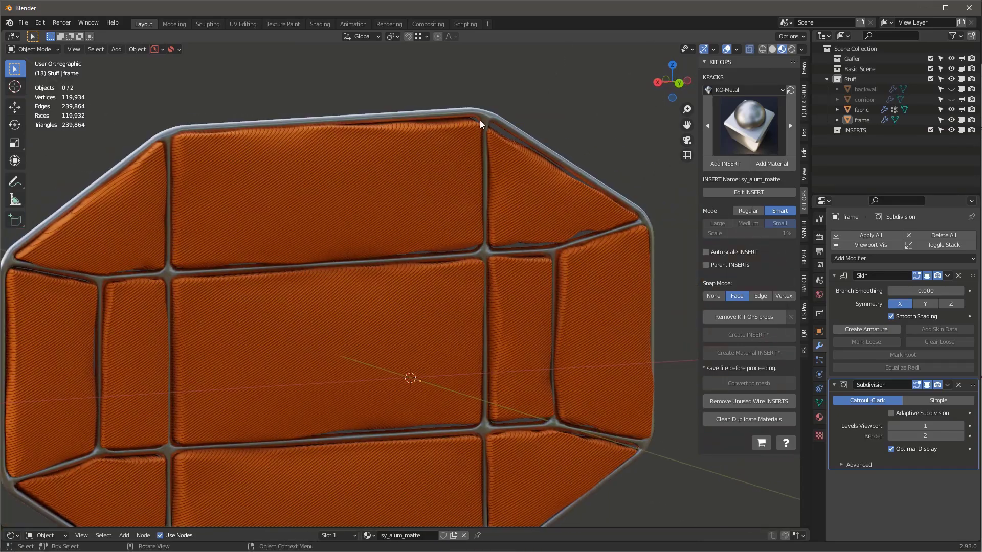
Select the frame and enlarge its skin tubing thickness in Edit Mode
{"action": "left_click", "coordinate": [484, 112]}
{"action": "key", "text": "Tab"}
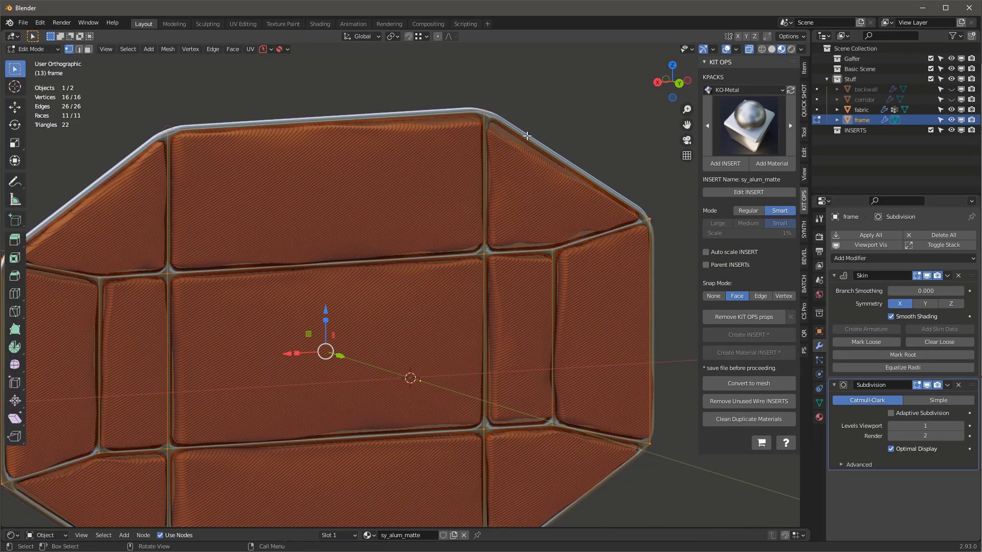
{"action": "key", "text": "s"}
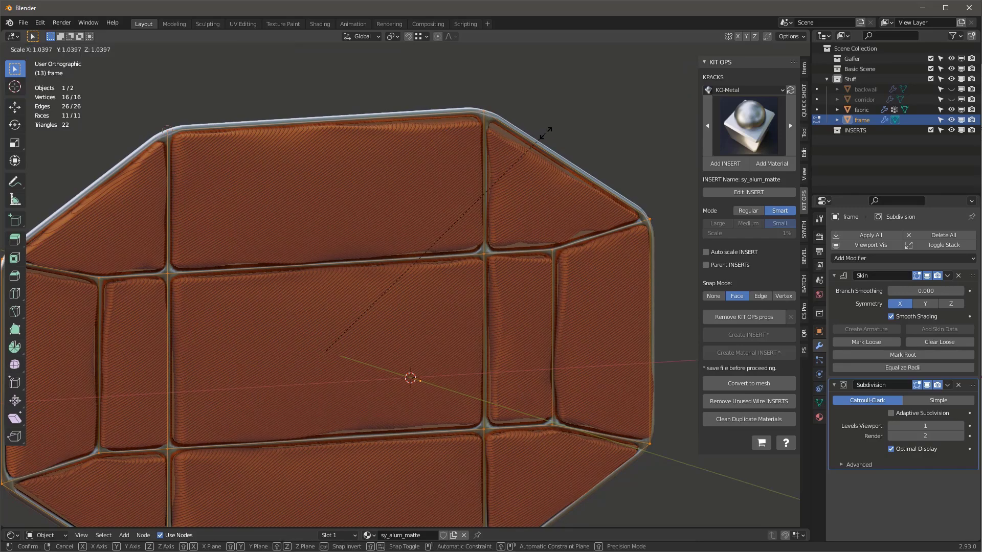
{"action": "left_click", "coordinate": [625, 94]}
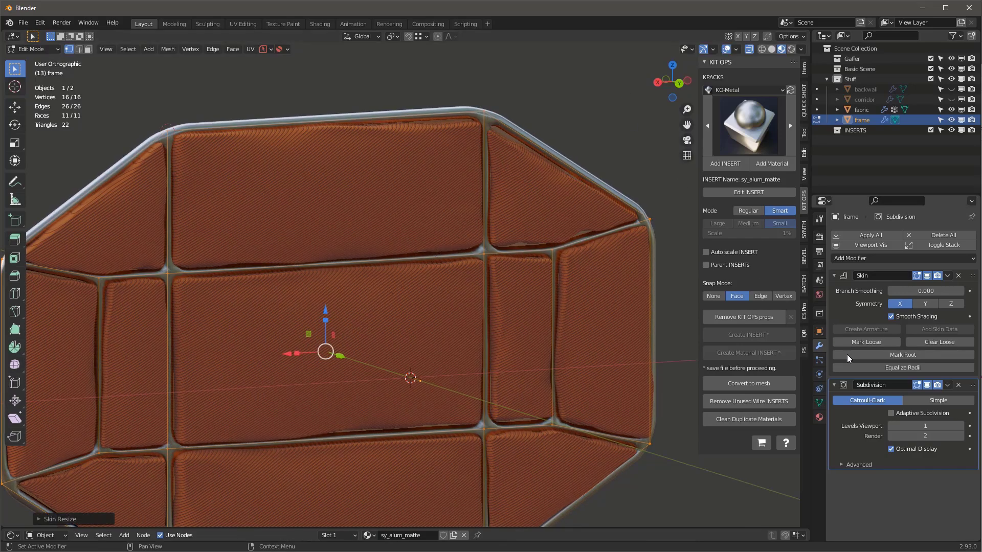
Raise the frame's viewport Subdivision level to 2 and return to Object Mode
{"action": "left_click", "coordinate": [961, 426]}
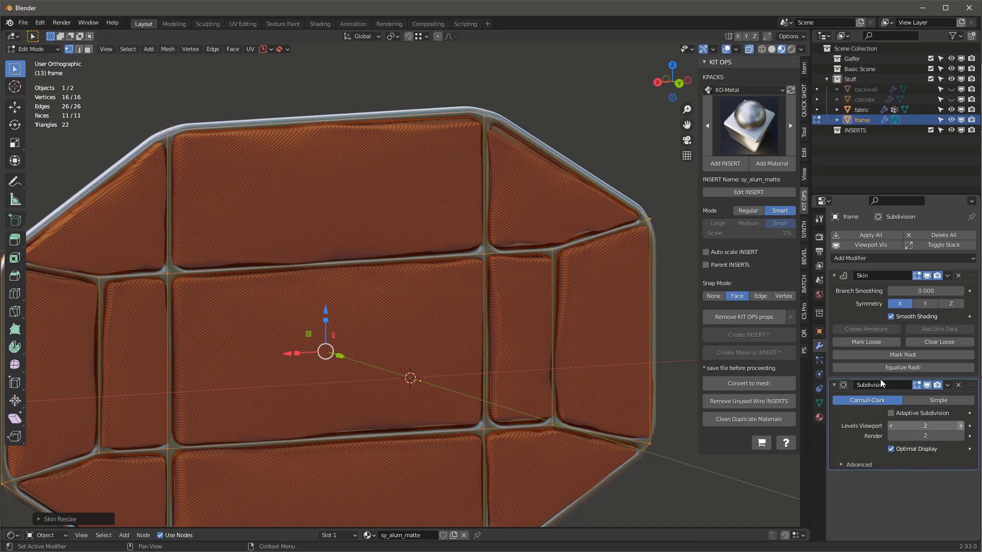
{"action": "middle_click_drag", "start_coordinate": [399, 205], "coordinate": [545, 132]}
{"action": "key", "text": "Tab"}
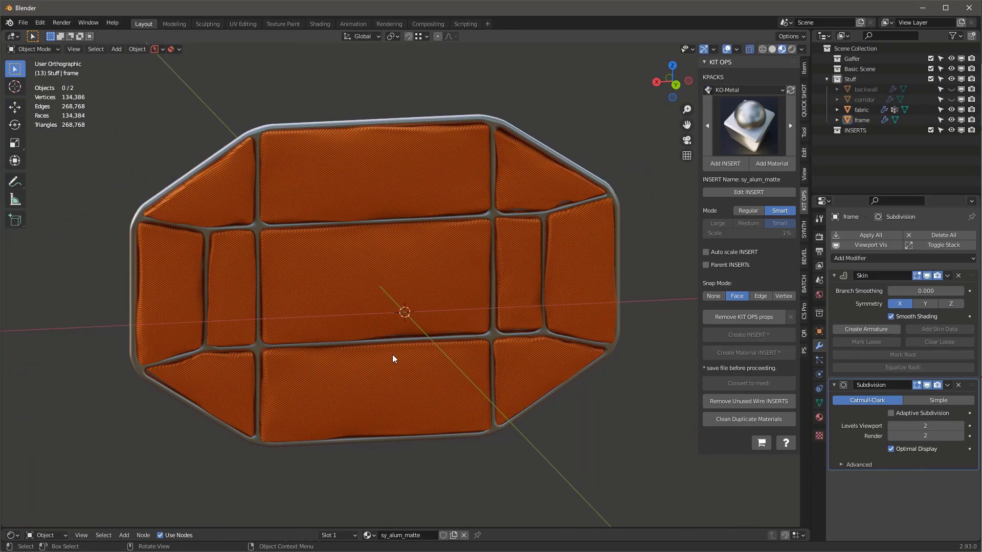
{"action": "middle_click_drag", "start_coordinate": [392, 358], "coordinate": [366, 277]}
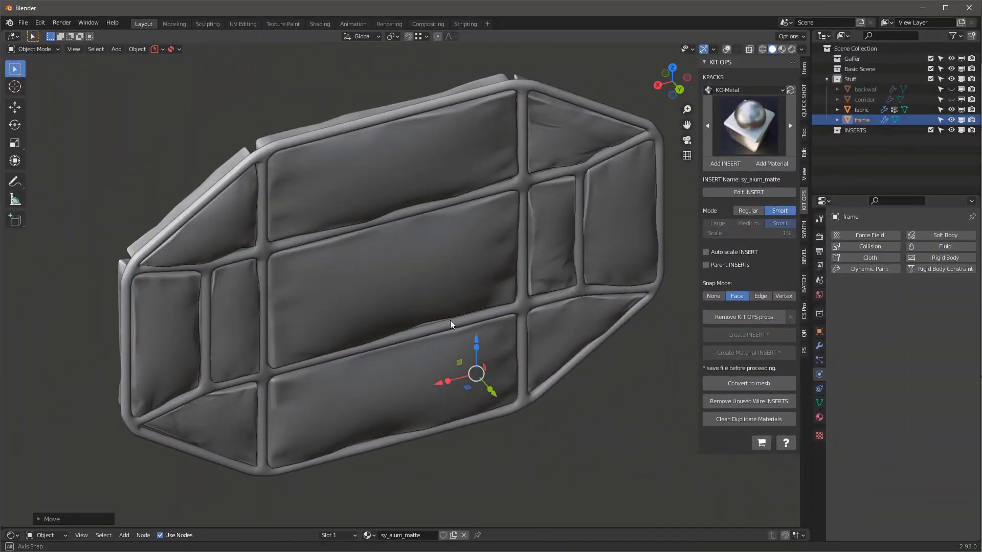
Select the fabric and show its Displace, Solidify, Subdivision and Cloth modifiers
{"action": "middle_click_drag", "start_coordinate": [450, 320], "coordinate": [507, 250]}
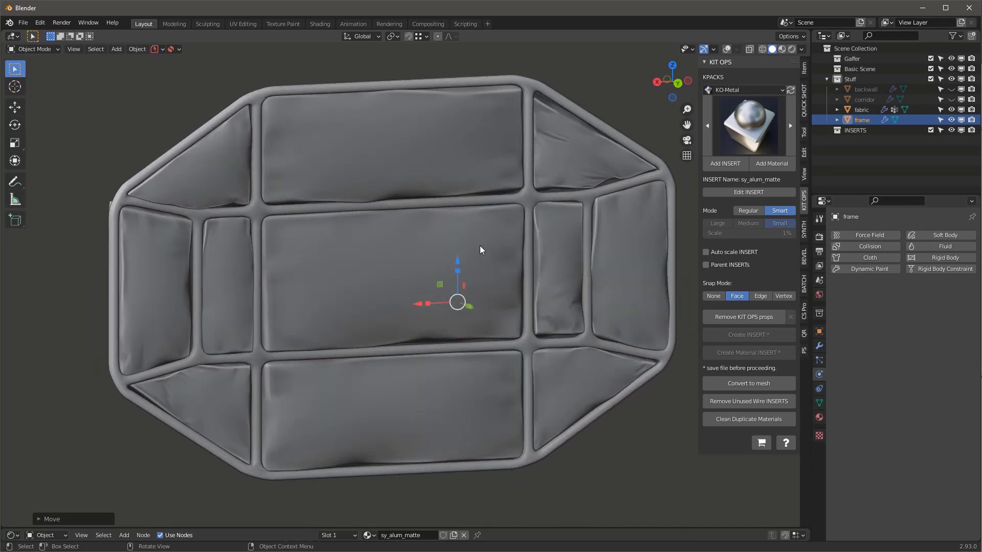
{"action": "left_click", "coordinate": [394, 146]}
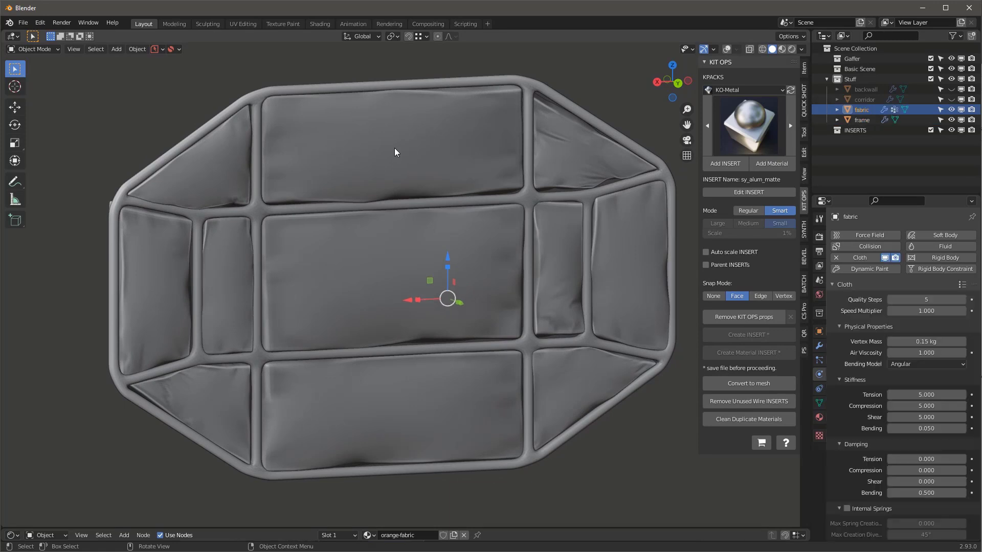
{"action": "left_click", "coordinate": [819, 347]}
{"action": "middle_click_drag", "start_coordinate": [409, 204], "coordinate": [486, 207]}
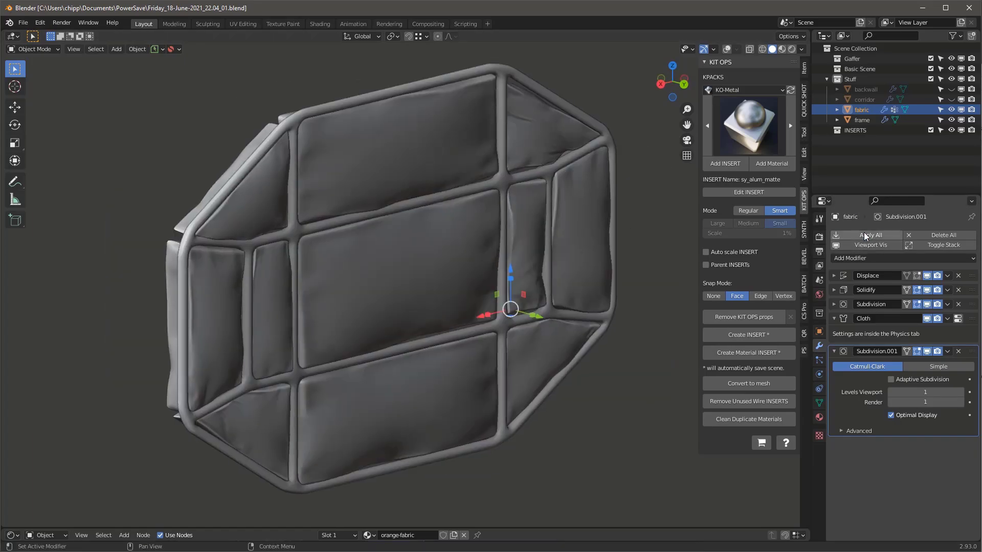
Apply all of the fabric's modifiers and check the resulting dense mesh in Edit Mode
{"action": "left_click", "coordinate": [866, 236]}
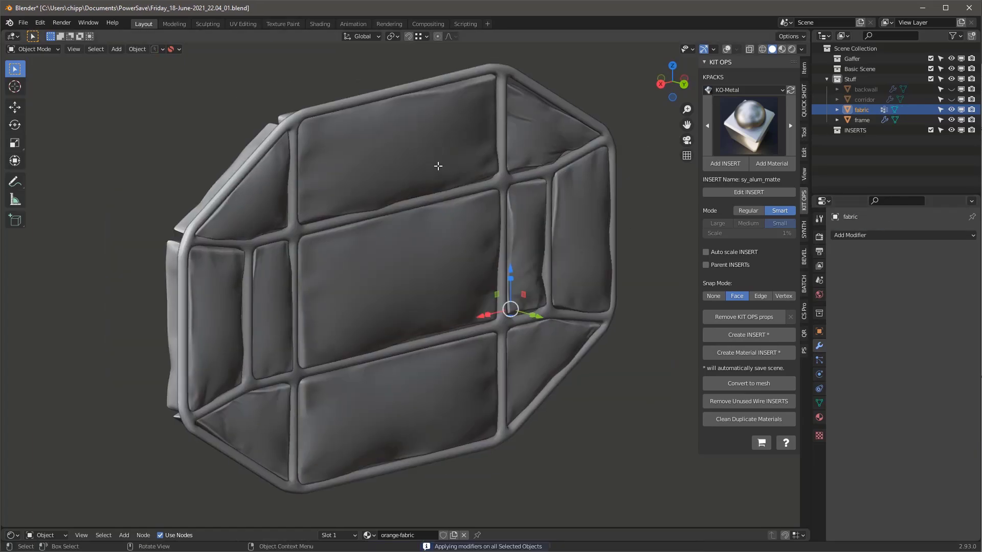
{"action": "key", "text": "Tab"}
{"action": "middle_click_drag", "start_coordinate": [437, 168], "coordinate": [356, 137]}
{"action": "key", "text": "Tab"}
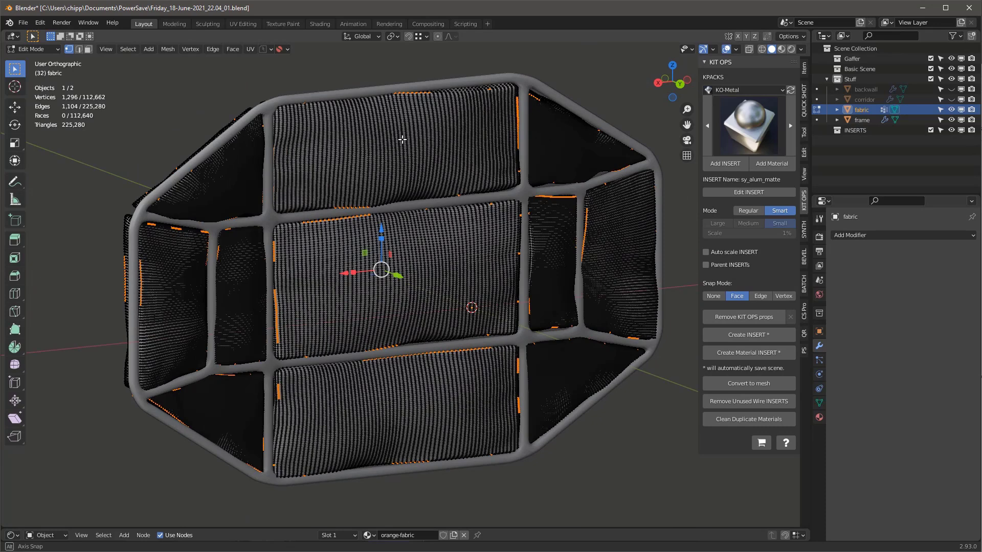
{"action": "middle_click_drag", "start_coordinate": [414, 146], "coordinate": [462, 160]}
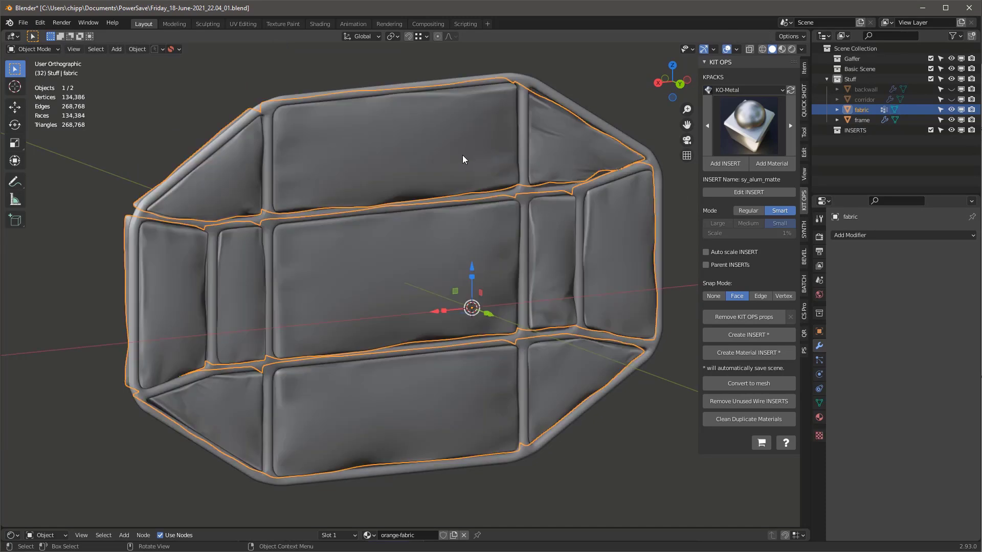
{"action": "key", "text": "Tab"}
{"action": "key", "text": "Tab"}
{"action": "left_click", "coordinate": [36, 49]}
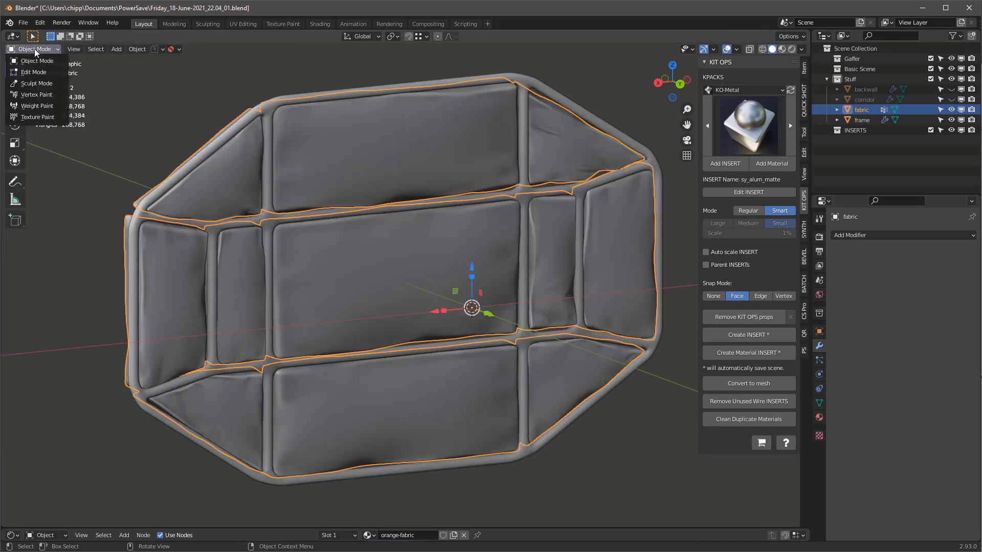
In Sculpt Mode, use the Cloth brush to bunch folds into the upper cushion panel
{"action": "left_click", "coordinate": [36, 83]}
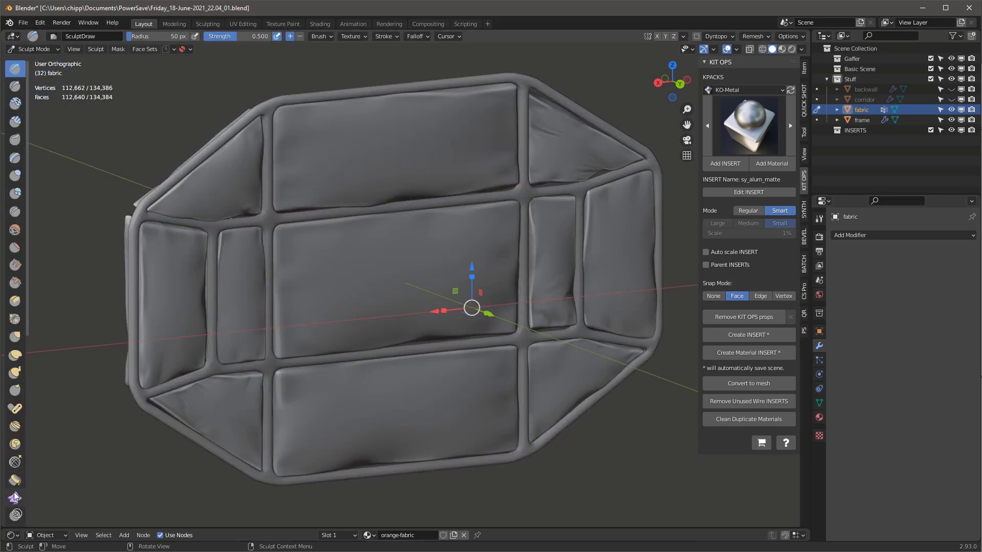
{"action": "scroll", "coordinate": [14, 496], "scroll_direction": "down", "scroll_amount": 10}
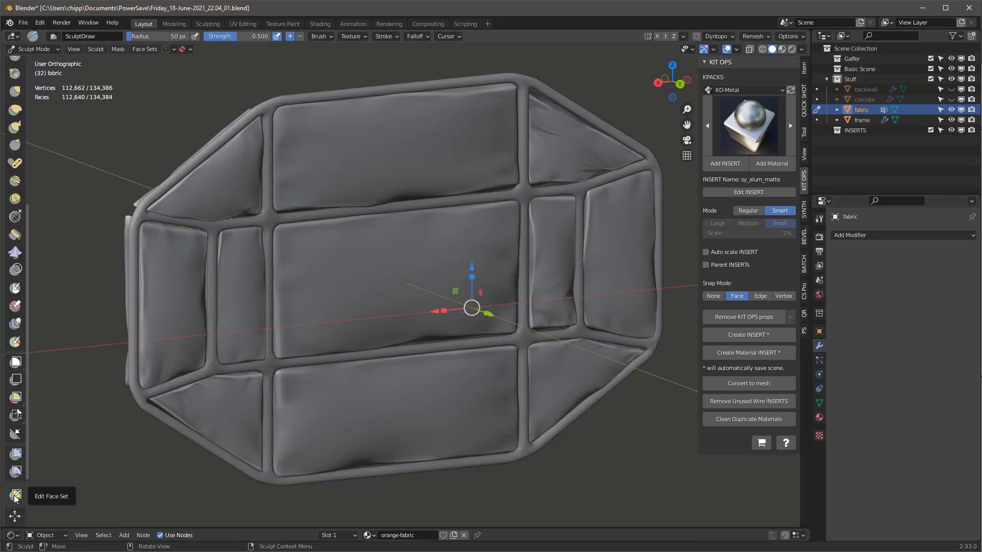
{"action": "scroll", "coordinate": [11, 490], "scroll_direction": "down", "scroll_amount": 3}
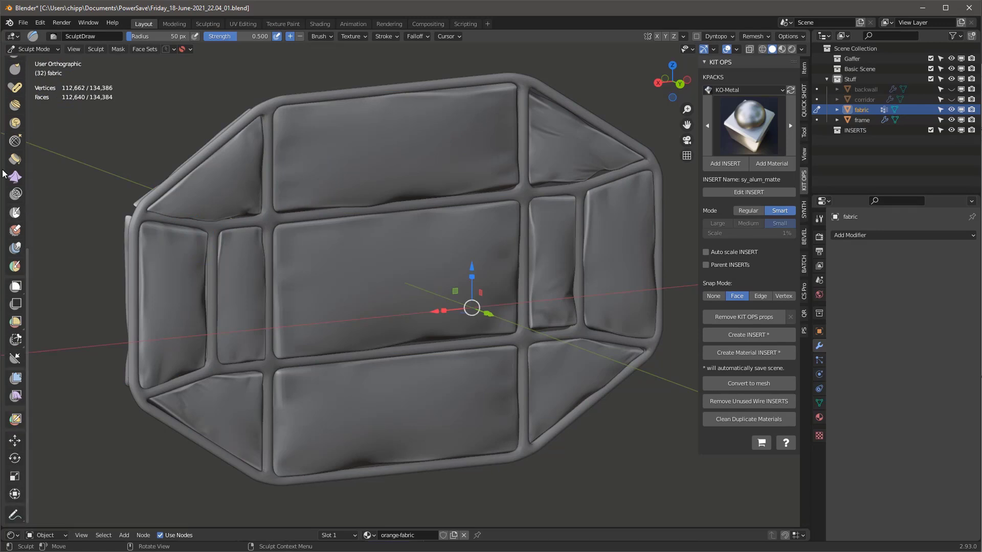
{"action": "left_click", "coordinate": [16, 177]}
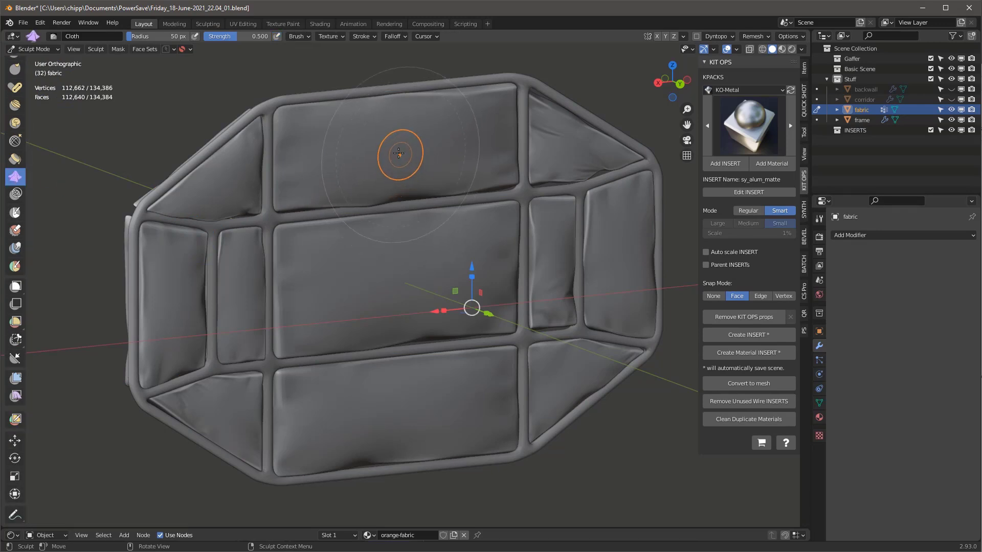
{"action": "left_click_drag", "start_coordinate": [408, 148], "coordinate": [423, 141]}
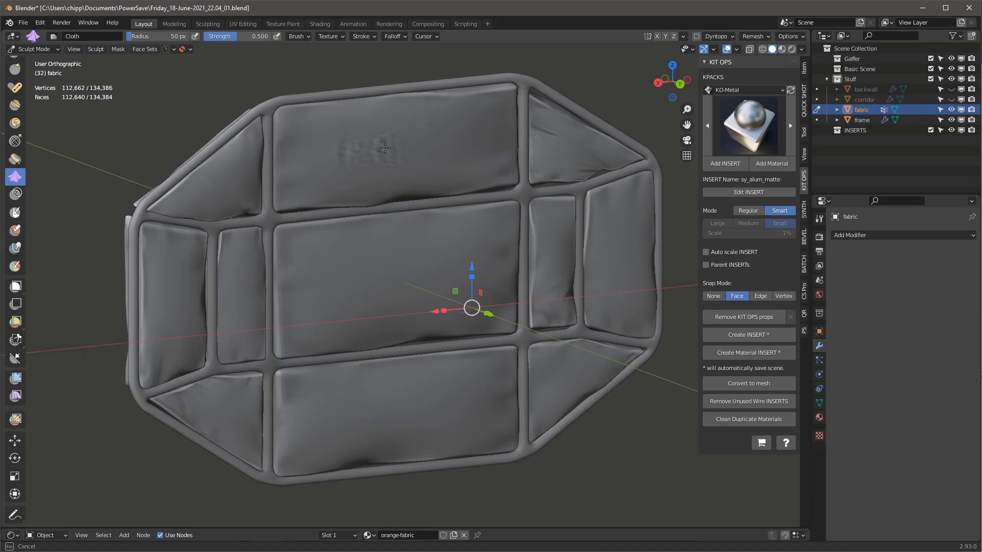
{"action": "left_click_drag", "start_coordinate": [385, 148], "coordinate": [372, 153]}
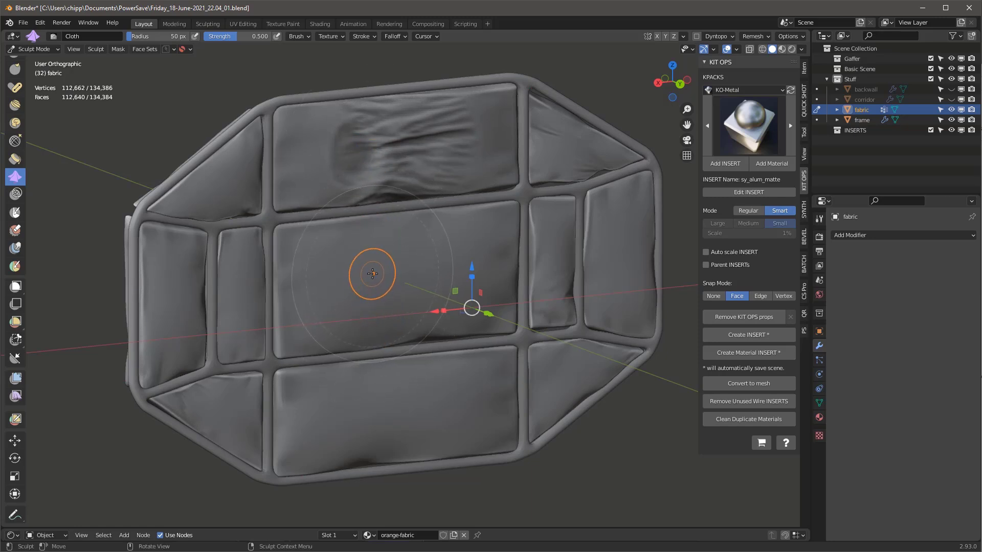
{"action": "key", "text": "ctrl+z"}
{"action": "mouse_move", "coordinate": [401, 149]}
{"action": "left_mouse_down"}
{"action": "mouse_move", "coordinate": [381, 143]}
{"action": "mouse_move", "coordinate": [396, 151]}
{"action": "left_mouse_up"}
Add cloth wrinkles to the lower, top and middle cushion panels
{"action": "scroll", "coordinate": [366, 283], "scroll_direction": "down", "scroll_amount": 4}
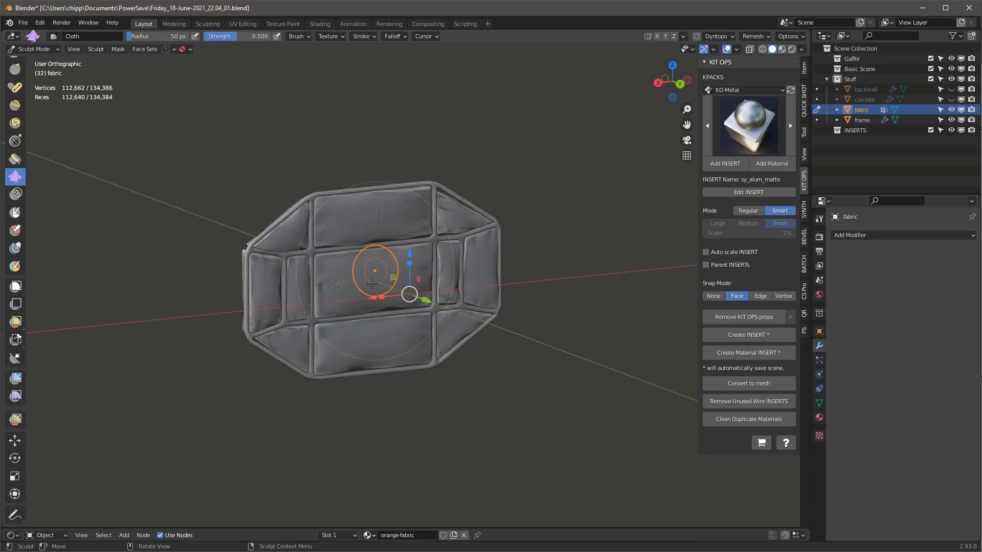
{"action": "mouse_move", "coordinate": [377, 347]}
{"action": "left_mouse_down"}
{"action": "mouse_move", "coordinate": [334, 349]}
{"action": "mouse_move", "coordinate": [271, 291]}
{"action": "mouse_move", "coordinate": [271, 322]}
{"action": "mouse_move", "coordinate": [290, 346]}
{"action": "mouse_move", "coordinate": [291, 227]}
{"action": "mouse_move", "coordinate": [451, 212]}
{"action": "mouse_move", "coordinate": [482, 279]}
{"action": "left_mouse_up"}
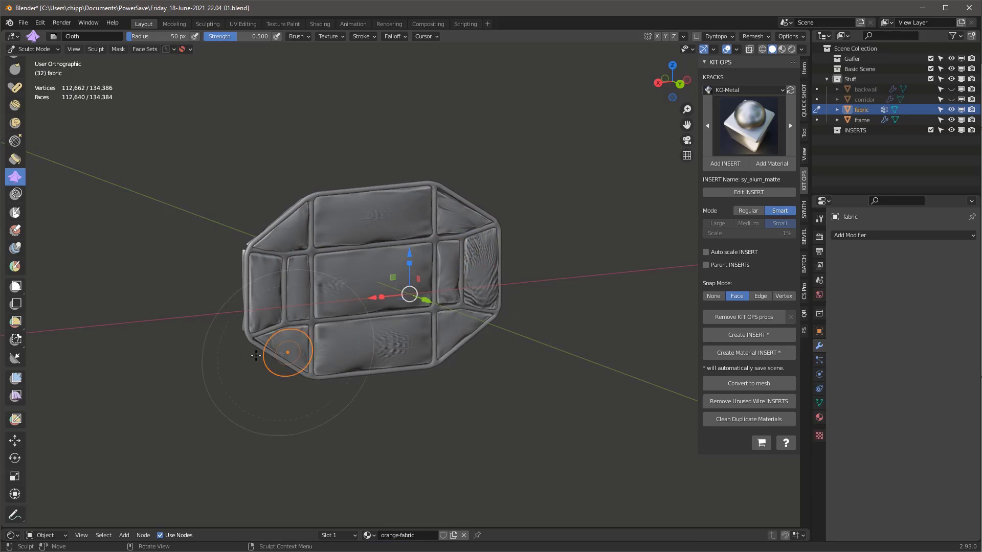
{"action": "left_click_drag", "start_coordinate": [361, 199], "coordinate": [381, 221]}
{"action": "mouse_move", "coordinate": [356, 279]}
{"action": "left_mouse_down"}
{"action": "mouse_move", "coordinate": [369, 279]}
{"action": "mouse_move", "coordinate": [353, 276]}
{"action": "left_mouse_up"}
{"action": "scroll", "coordinate": [14, 164], "scroll_direction": "up", "scroll_amount": 5}
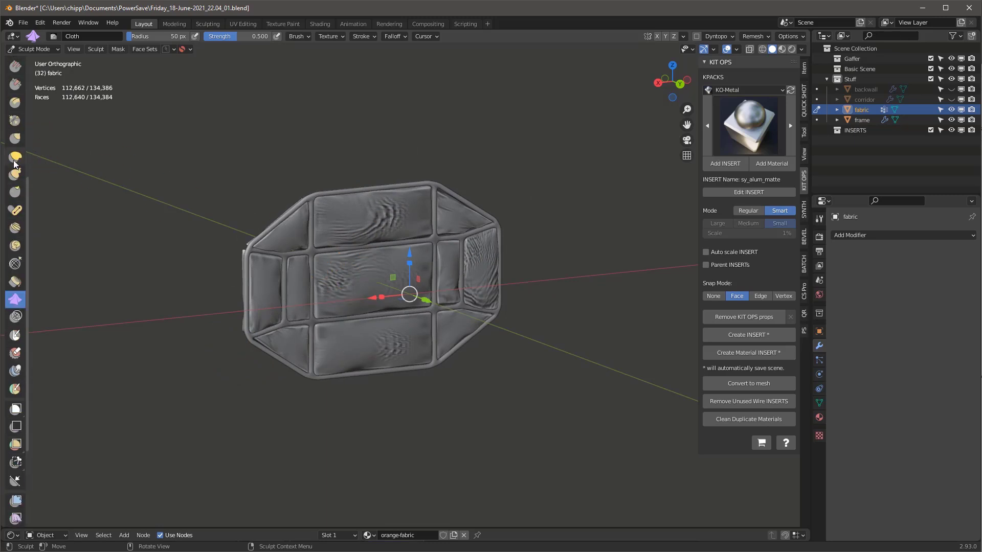
{"action": "scroll", "coordinate": [15, 154], "scroll_direction": "up", "scroll_amount": 10}
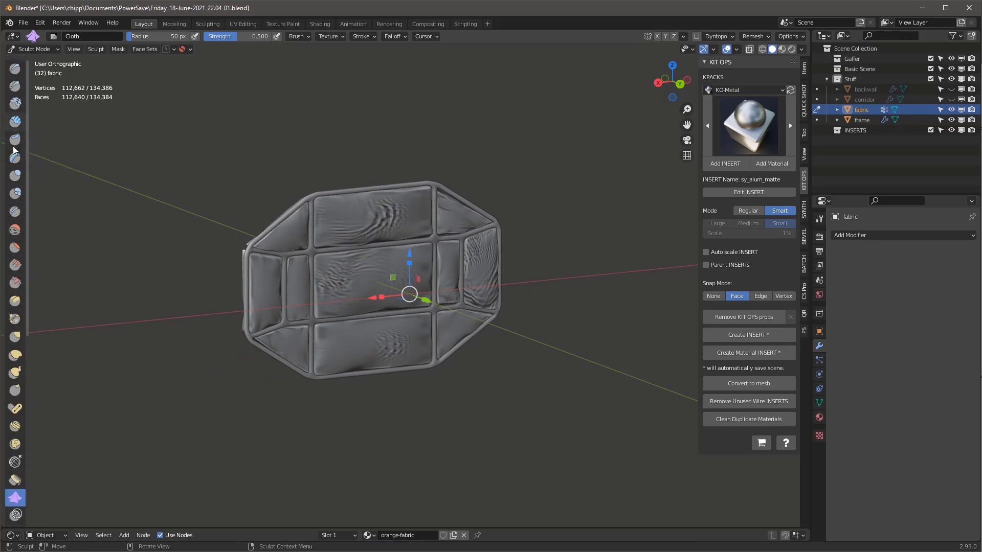
Soften the top cushion's wrinkles with the Smooth brush
{"action": "left_click", "coordinate": [15, 230]}
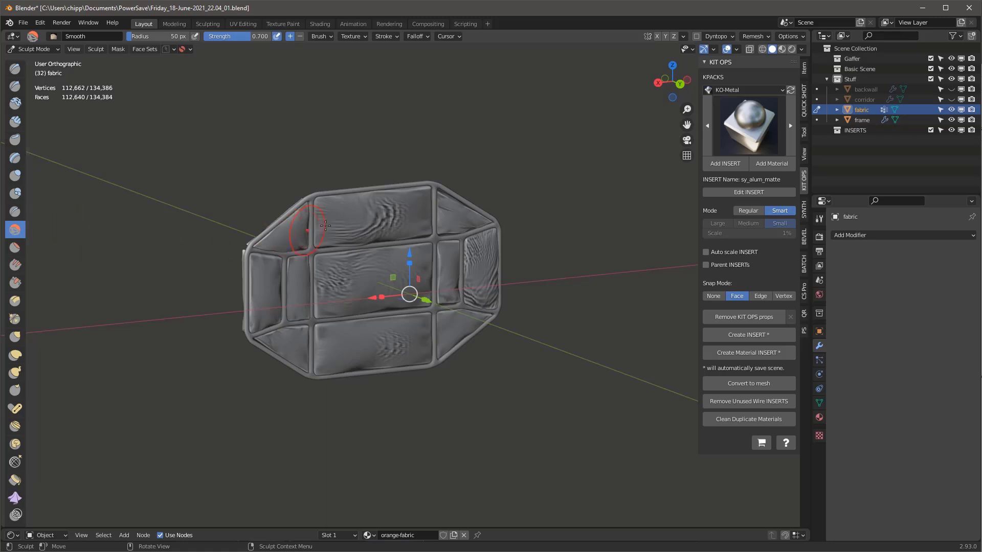
{"action": "mouse_move", "coordinate": [379, 219]}
{"action": "left_mouse_down"}
{"action": "mouse_move", "coordinate": [341, 205]}
{"action": "mouse_move", "coordinate": [340, 288]}
{"action": "mouse_move", "coordinate": [367, 340]}
{"action": "mouse_move", "coordinate": [486, 271]}
{"action": "mouse_move", "coordinate": [482, 250]}
{"action": "left_mouse_up"}
{"action": "mouse_move", "coordinate": [478, 291]}
{"action": "middle_mouse_down"}
{"action": "mouse_move", "coordinate": [374, 237]}
{"action": "mouse_move", "coordinate": [325, 353]}
{"action": "middle_mouse_up"}
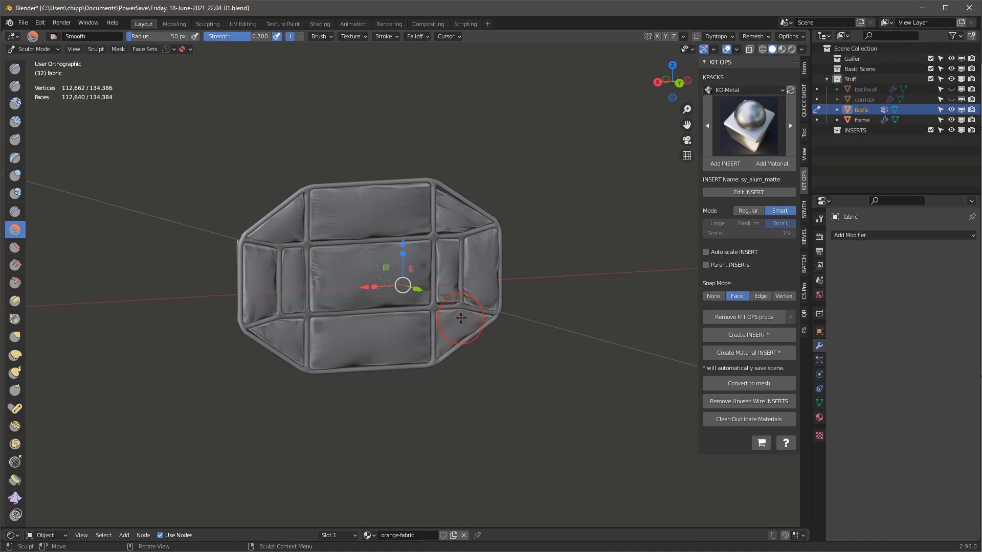
Return to Object Mode, deselect the fabric, and switch to Material Preview shading
{"action": "left_click", "coordinate": [32, 49]}
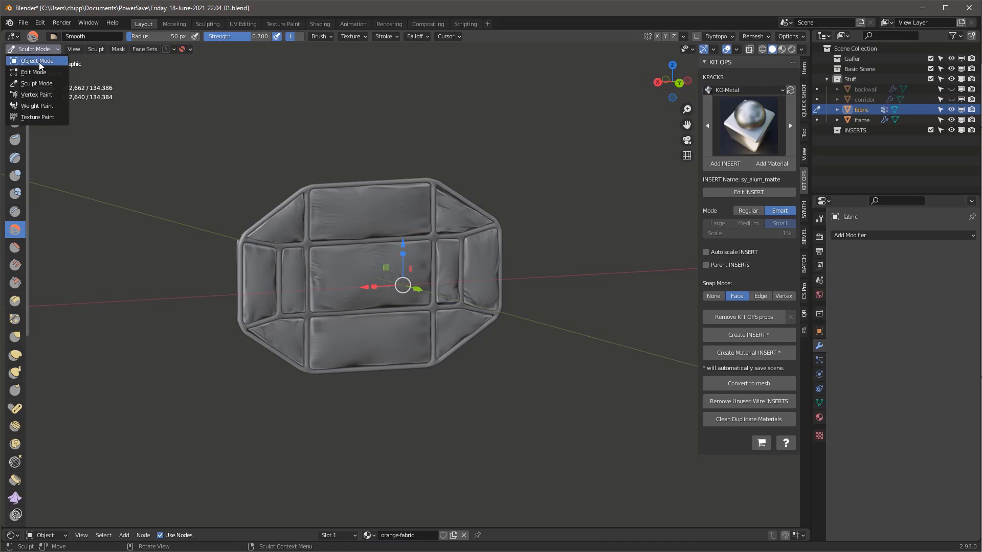
{"action": "left_click", "coordinate": [39, 62]}
{"action": "scroll", "coordinate": [396, 346], "scroll_direction": "up", "scroll_amount": 2}
{"action": "left_click", "coordinate": [572, 186]}
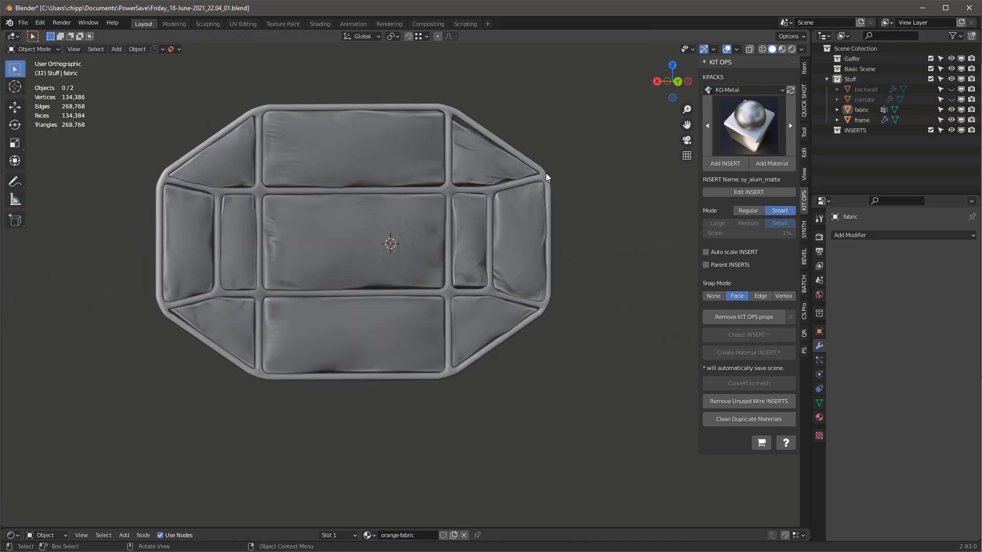
{"action": "key", "text": "z"}
{"action": "left_click", "coordinate": [554, 203]}
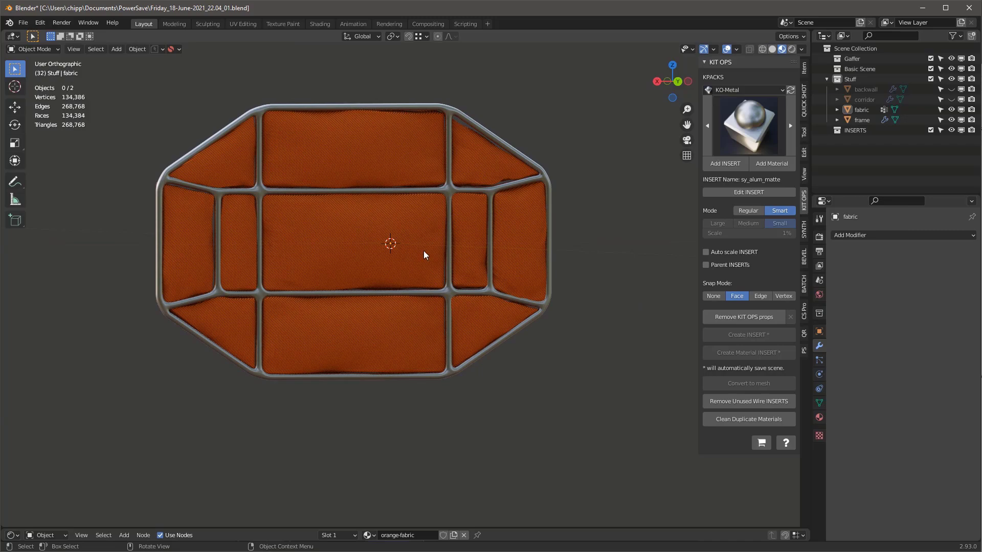
{"action": "mouse_move", "coordinate": [424, 251]}
{"action": "middle_mouse_down"}
{"action": "mouse_move", "coordinate": [432, 241]}
{"action": "mouse_move", "coordinate": [395, 235]}
{"action": "mouse_move", "coordinate": [415, 260]}
{"action": "mouse_move", "coordinate": [328, 225]}
{"action": "mouse_move", "coordinate": [423, 237]}
{"action": "mouse_move", "coordinate": [416, 245]}
{"action": "mouse_move", "coordinate": [390, 229]}
{"action": "mouse_move", "coordinate": [355, 230]}
{"action": "mouse_move", "coordinate": [403, 234]}
{"action": "mouse_move", "coordinate": [505, 180]}
{"action": "mouse_move", "coordinate": [430, 162]}
{"action": "mouse_move", "coordinate": [498, 178]}
{"action": "middle_mouse_up"}
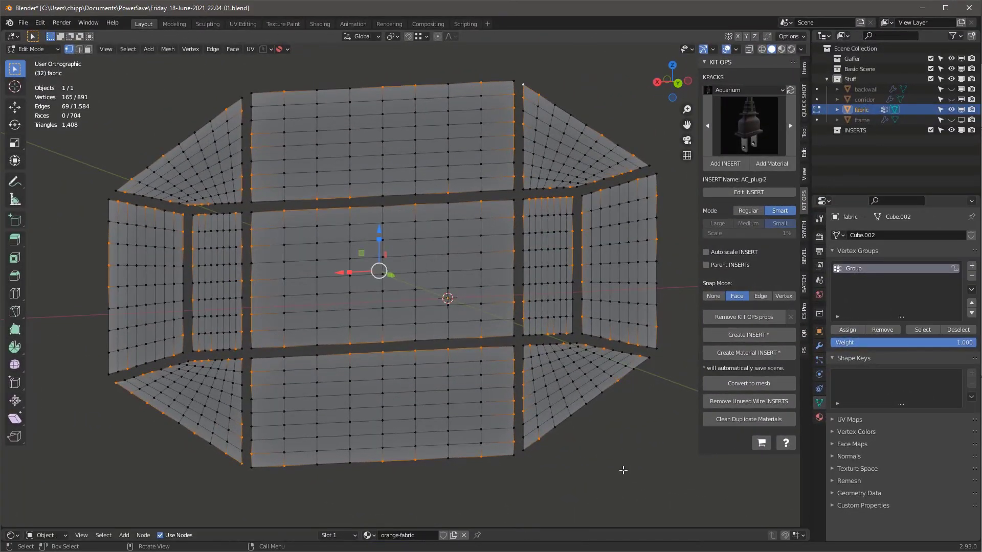
Inspect the fabric mesh and display its empty modifier stack
{"action": "scroll", "coordinate": [381, 325], "scroll_direction": "down", "scroll_amount": 1}
{"action": "middle_click_drag", "start_coordinate": [383, 318], "coordinate": [455, 261]}
{"action": "scroll", "coordinate": [420, 250], "scroll_direction": "up", "scroll_amount": 1}
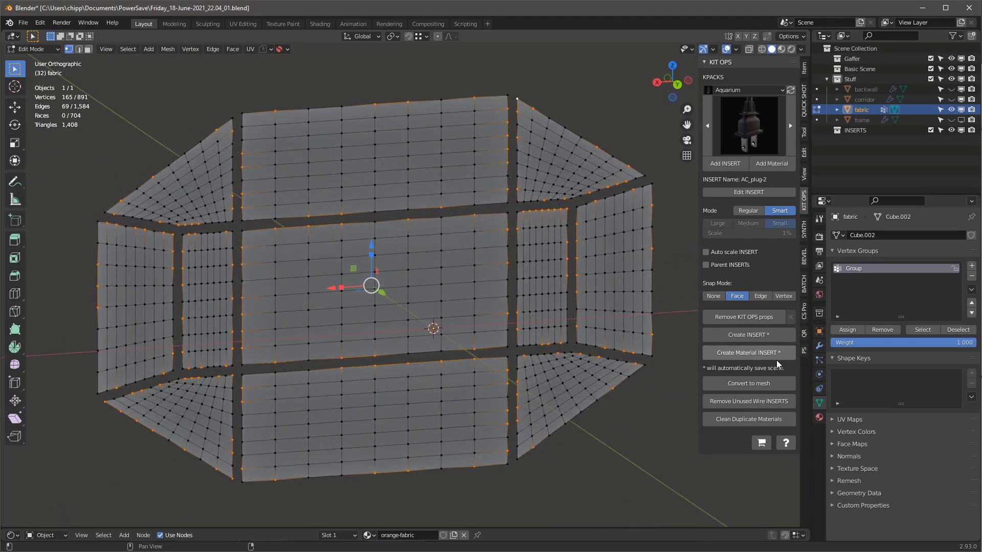
{"action": "left_click", "coordinate": [818, 348]}
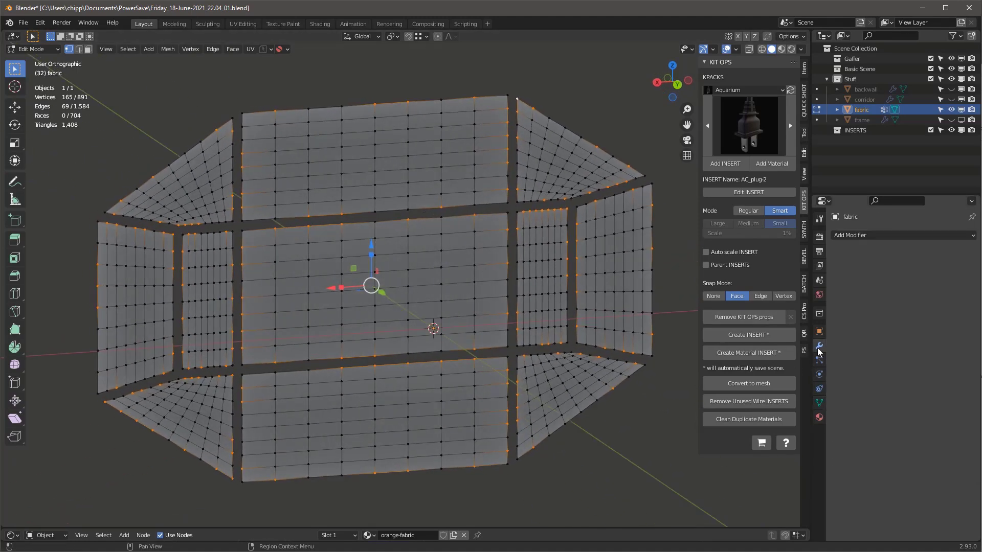
Leave Edit Mode and deselect the fabric
{"action": "scroll", "coordinate": [371, 225], "scroll_direction": "down", "scroll_amount": 1}
{"action": "scroll", "coordinate": [371, 226], "scroll_direction": "up", "scroll_amount": 1}
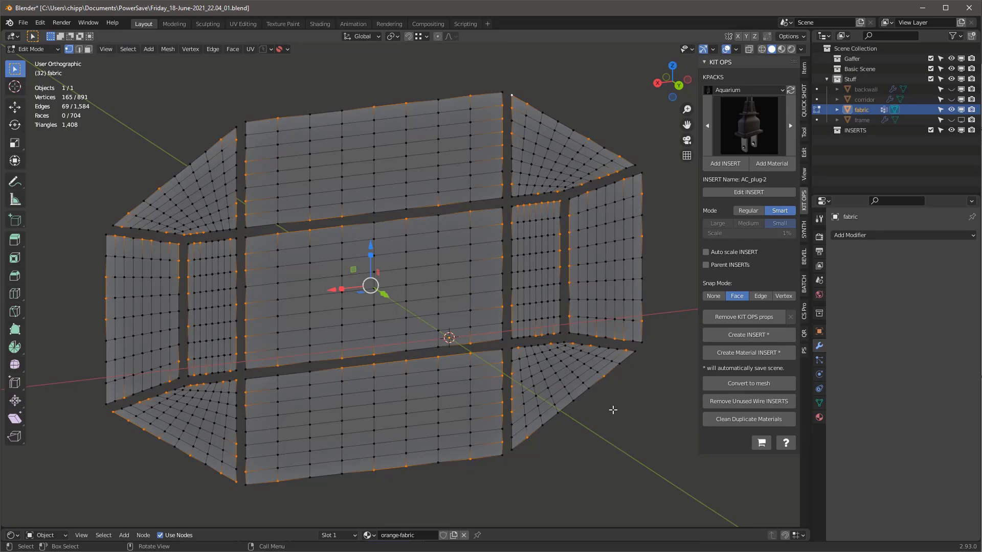
{"action": "key", "text": "Tab"}
{"action": "left_click", "coordinate": [615, 408]}
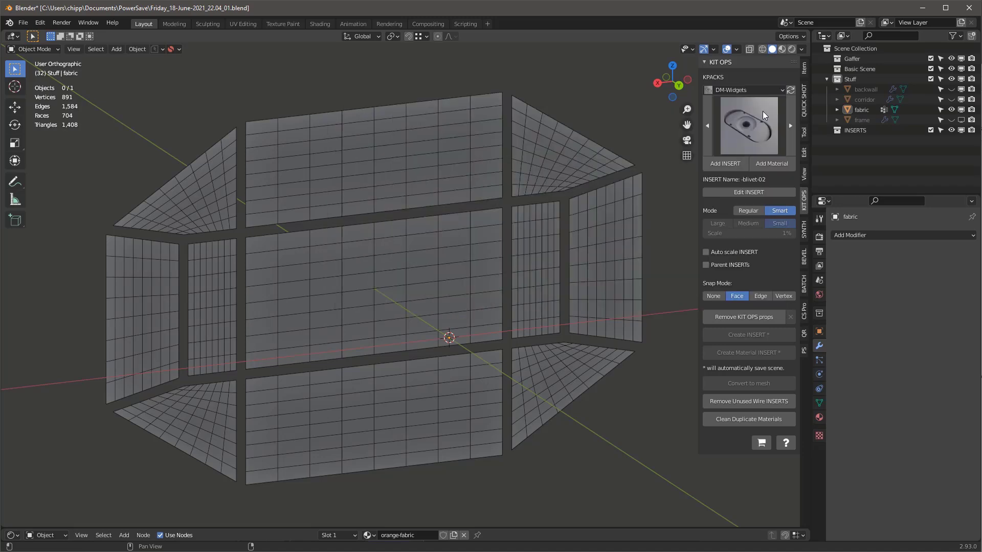
Add the pillow-effect insert from the KIT OPS inserts grid
{"action": "left_click", "coordinate": [732, 98]}
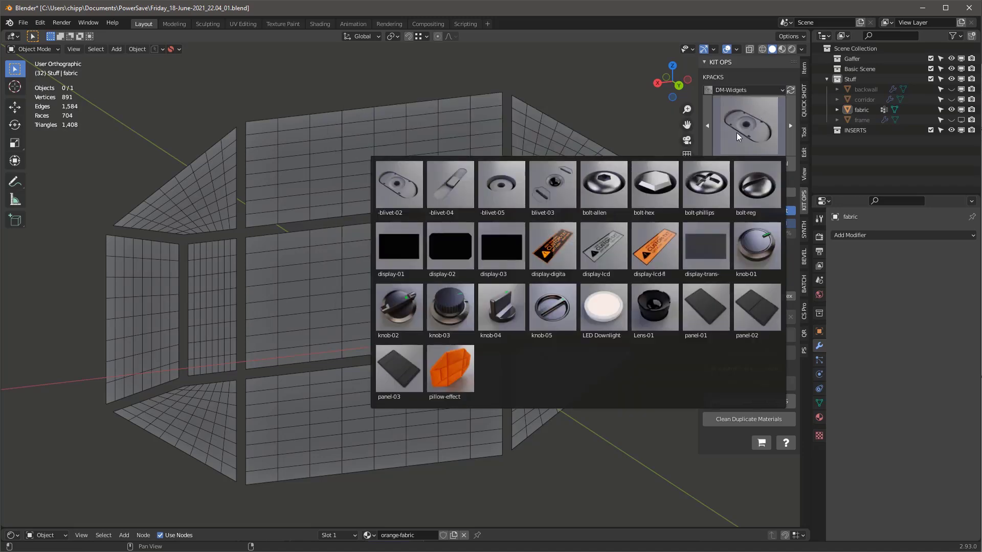
{"action": "left_click", "coordinate": [456, 375]}
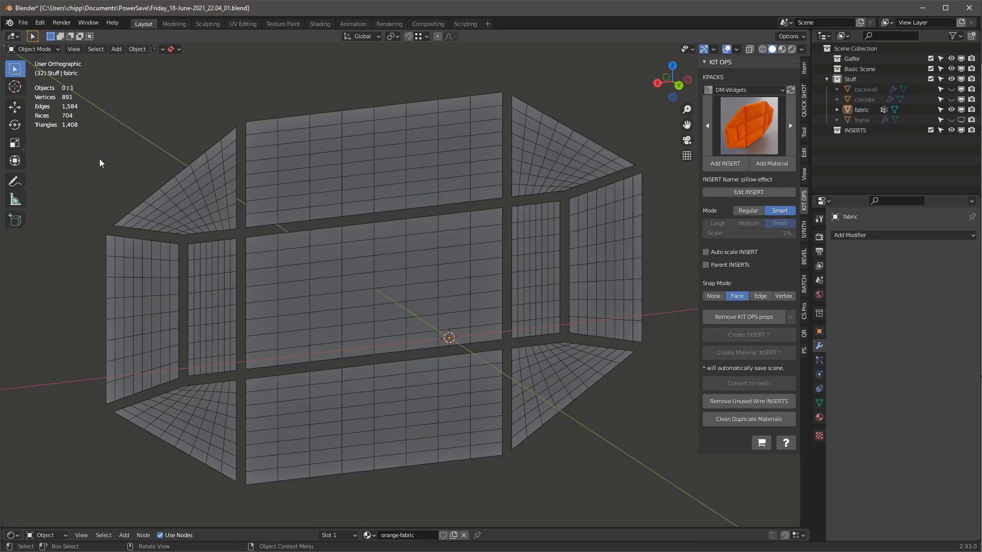
{"action": "left_click", "coordinate": [732, 166]}
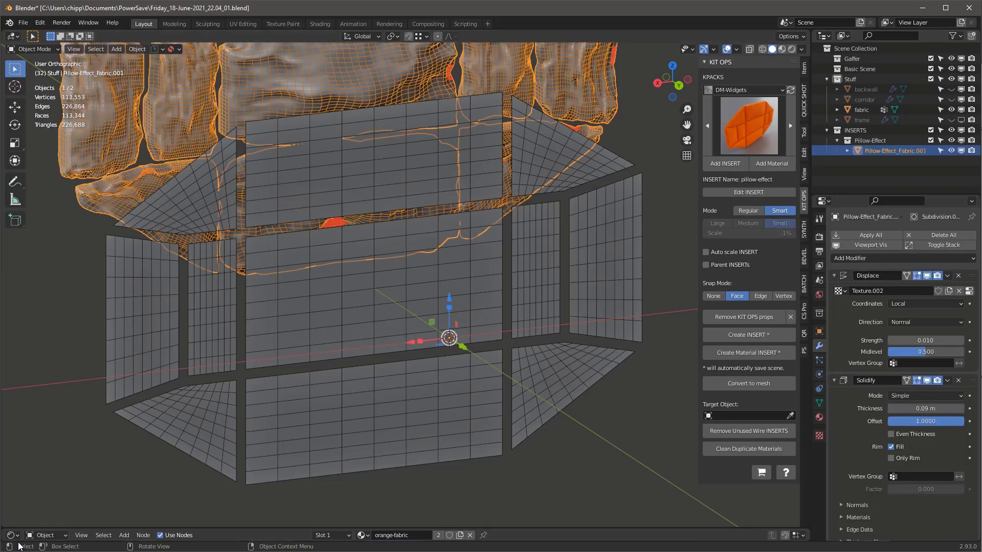
Turn the shader editor into a Timeline at frame 1 and select the fabric
{"action": "left_click_drag", "start_coordinate": [63, 529], "coordinate": [63, 450]}
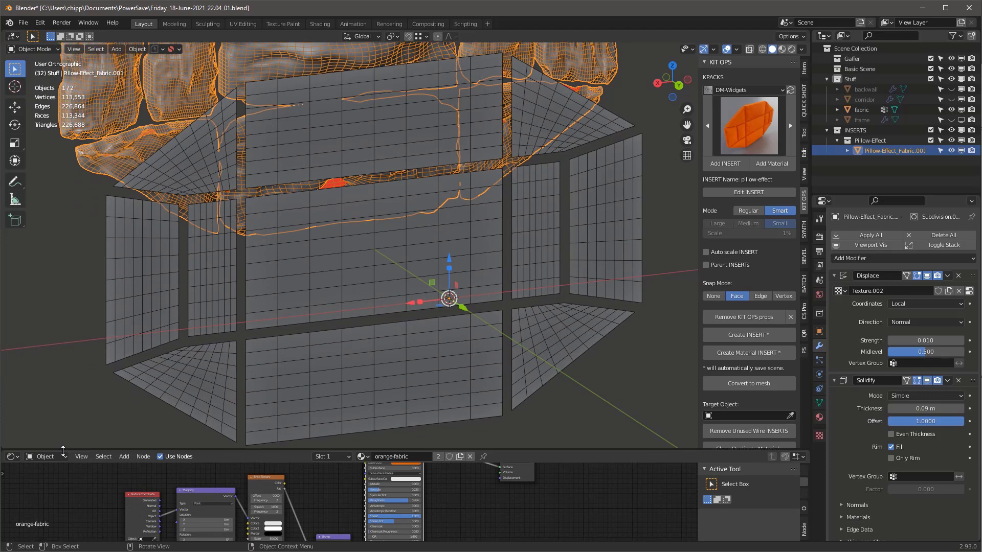
{"action": "left_click", "coordinate": [13, 456]}
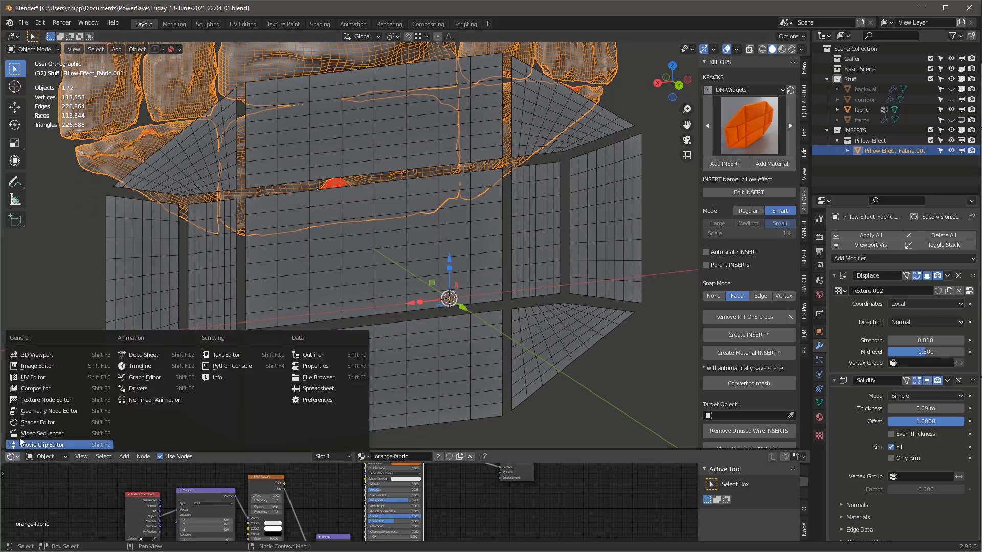
{"action": "left_click", "coordinate": [140, 366]}
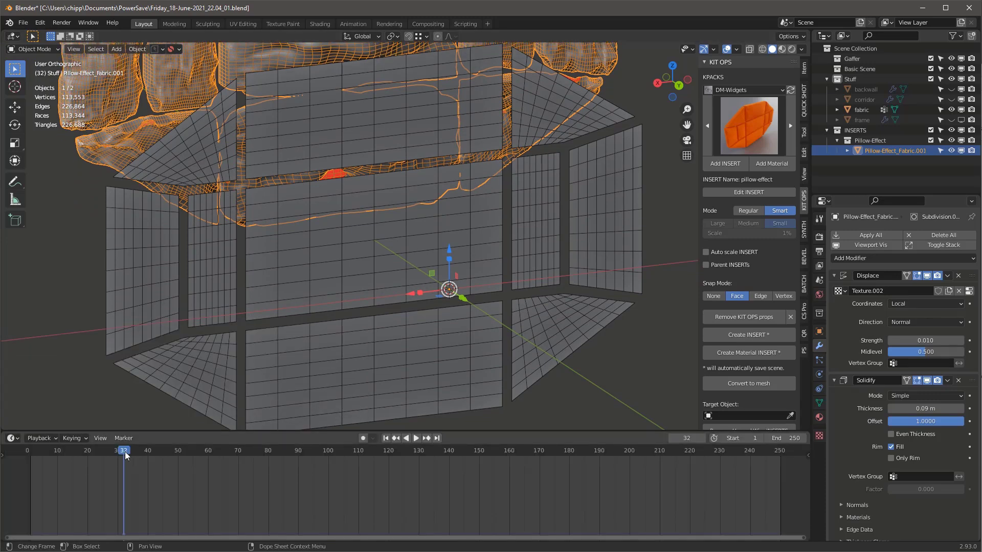
{"action": "left_click", "coordinate": [386, 439]}
{"action": "scroll", "coordinate": [321, 158], "scroll_direction": "down", "scroll_amount": 1}
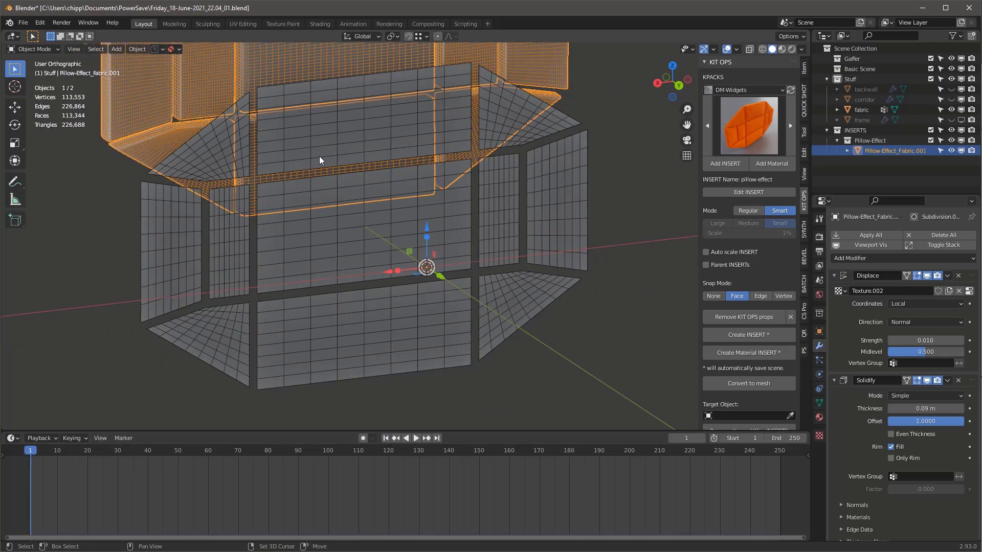
{"action": "middle_click_drag", "start_coordinate": [320, 161], "coordinate": [337, 231], "text": "shift"}
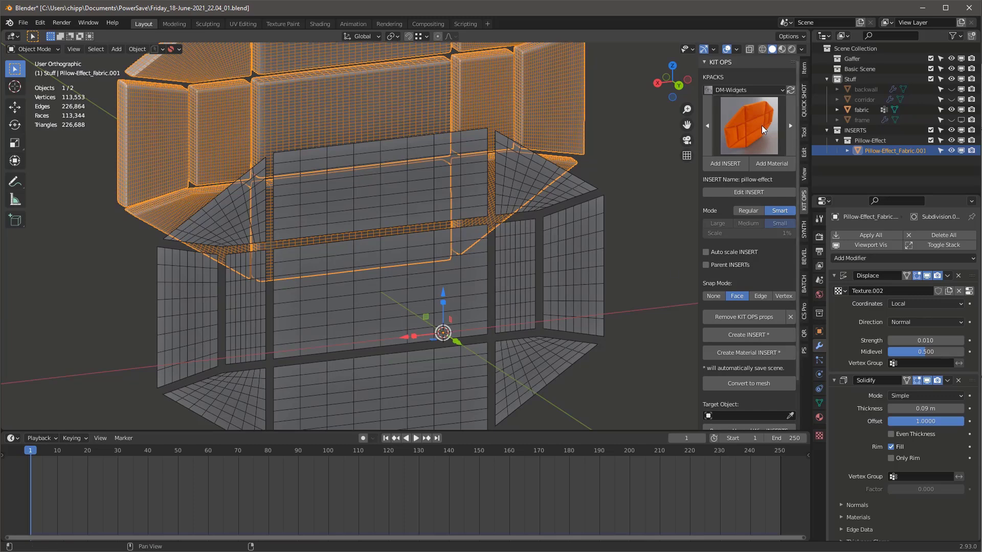
{"action": "left_click_drag", "start_coordinate": [506, 434], "coordinate": [506, 493]}
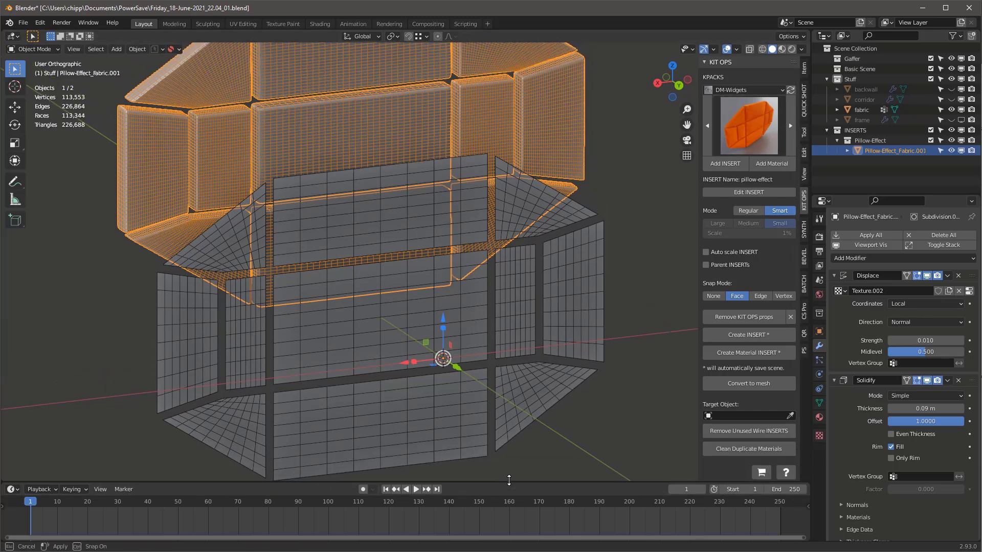
{"action": "left_click", "coordinate": [606, 307]}
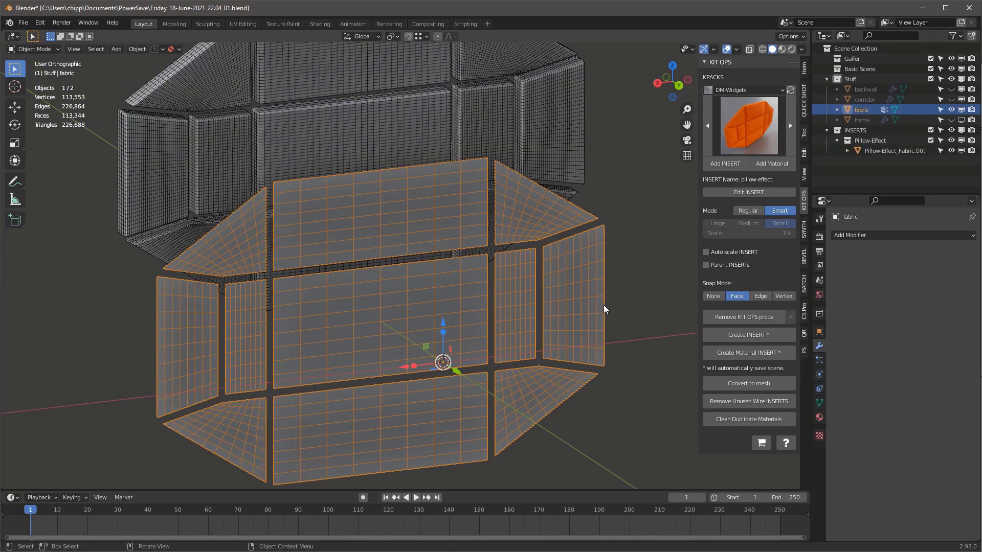
Copy the pillow object's modifiers onto the fabric with Link/Transfer Data > Copy Modifiers
{"action": "left_click", "coordinate": [499, 136], "text": "shift"}
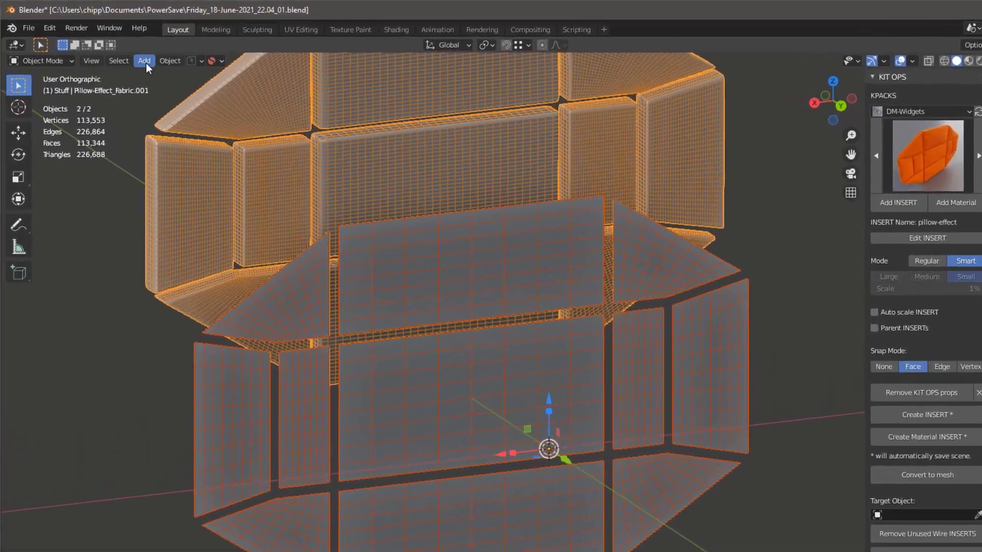
{"action": "left_click", "coordinate": [137, 50]}
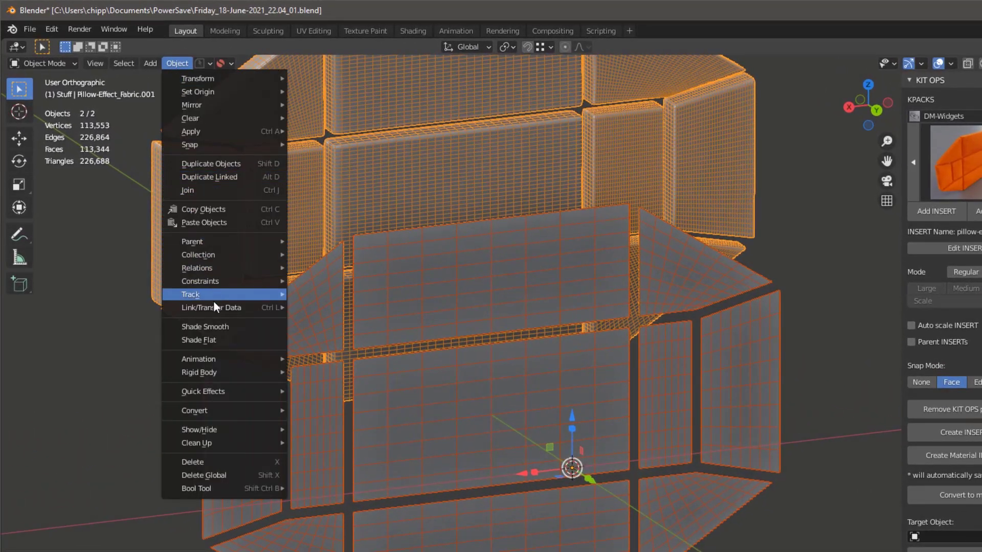
{"action": "mouse_move", "coordinate": [214, 309]}
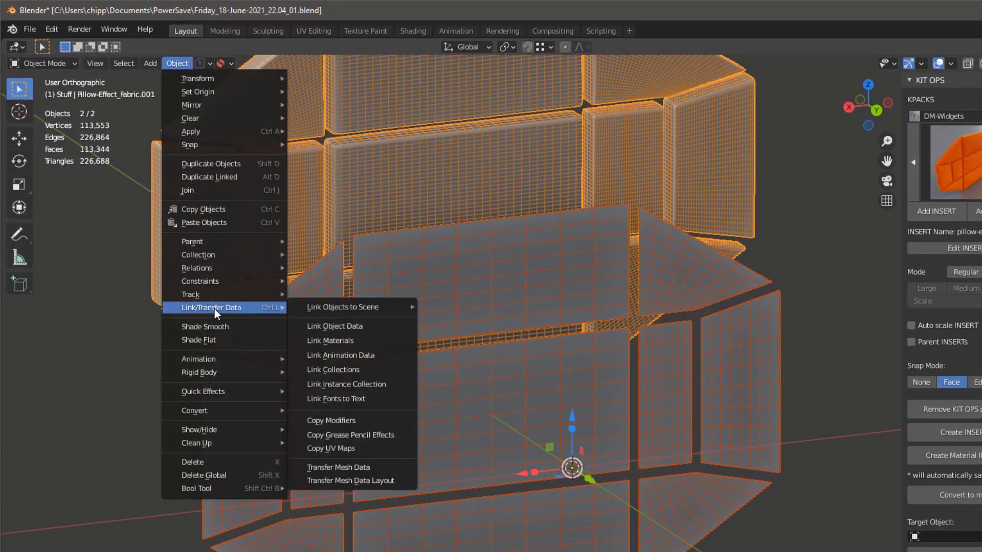
{"action": "left_click", "coordinate": [352, 422]}
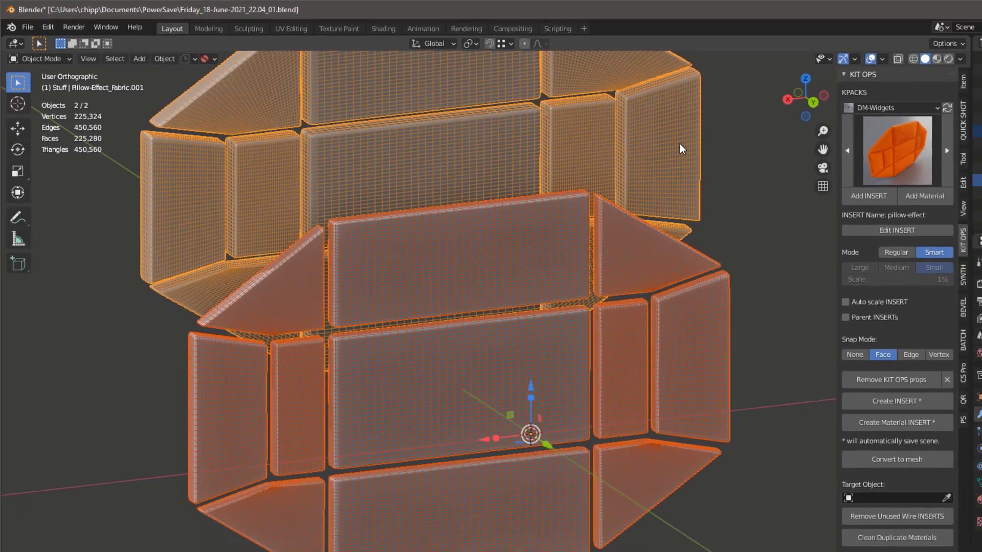
Delete the pillow insert copy and reselect the fabric
{"action": "left_click", "coordinate": [569, 120]}
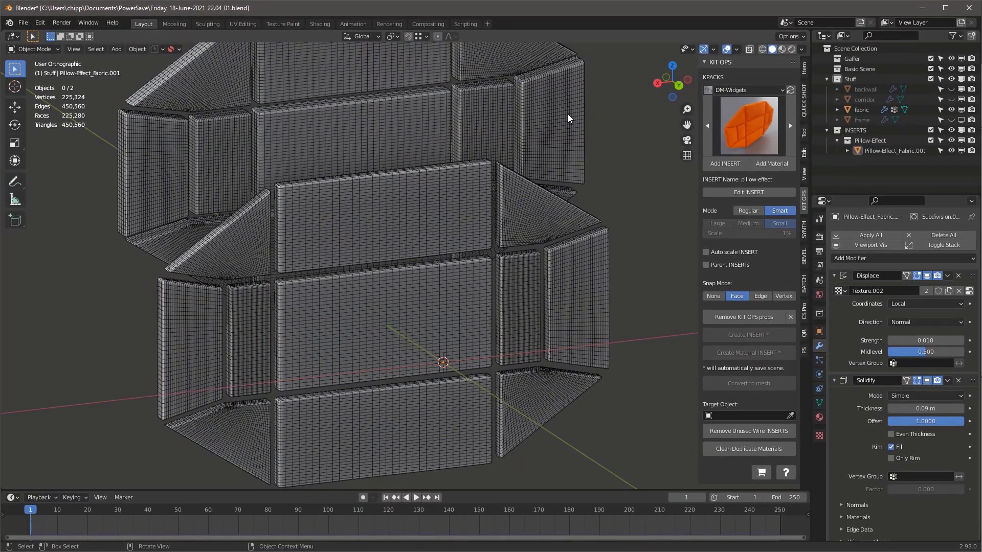
{"action": "left_click", "coordinate": [568, 115]}
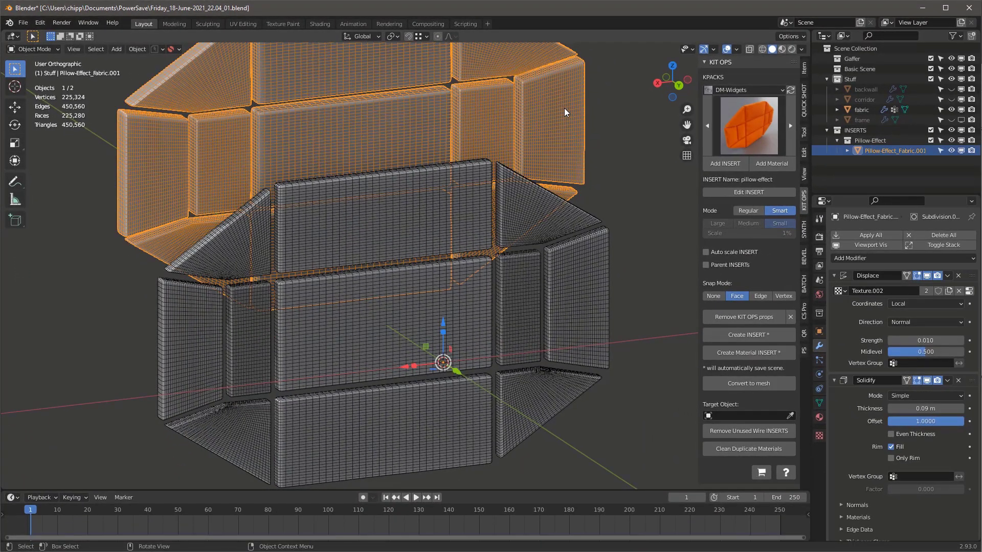
{"action": "key", "text": "Delete"}
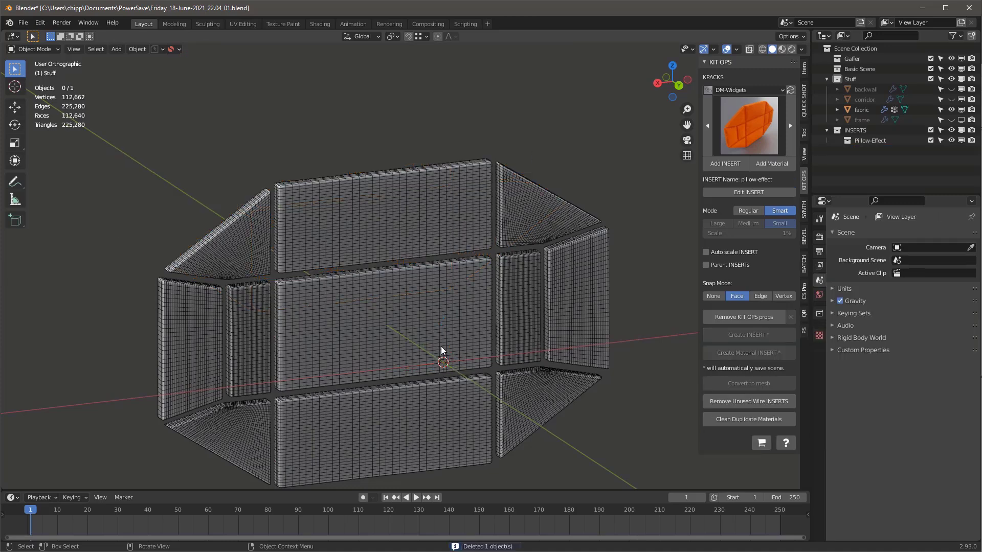
{"action": "middle_click_drag", "start_coordinate": [439, 351], "coordinate": [445, 214], "text": "shift"}
{"action": "left_click", "coordinate": [475, 223]}
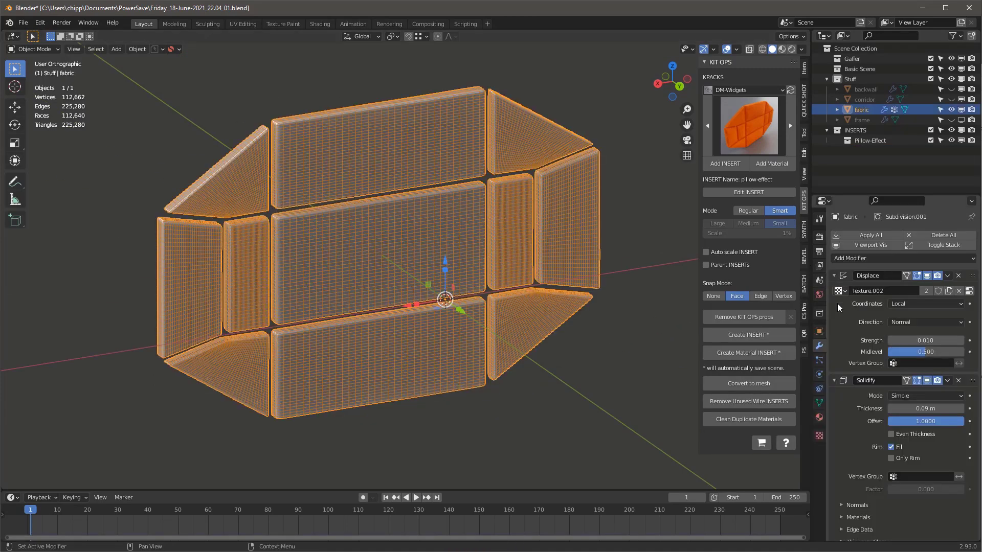
Raise the fabric's Displace strength from 0.010 to 0.100 and play the animation
{"action": "scroll", "coordinate": [886, 406], "scroll_direction": "down", "scroll_amount": 5}
{"action": "scroll", "coordinate": [887, 402], "scroll_direction": "up", "scroll_amount": 5}
{"action": "middle_click_drag", "start_coordinate": [425, 222], "coordinate": [435, 216]}
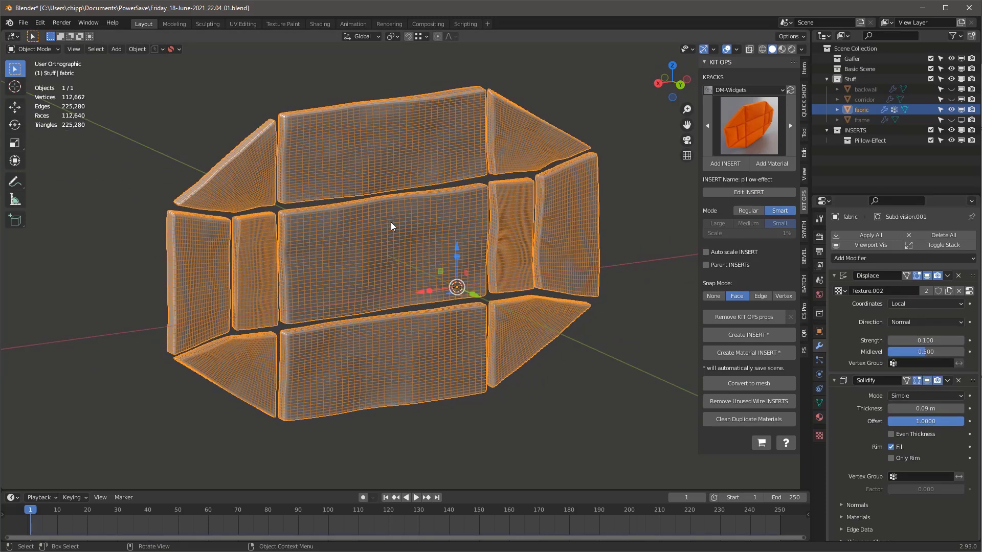
{"action": "middle_click_drag", "start_coordinate": [394, 222], "coordinate": [539, 261]}
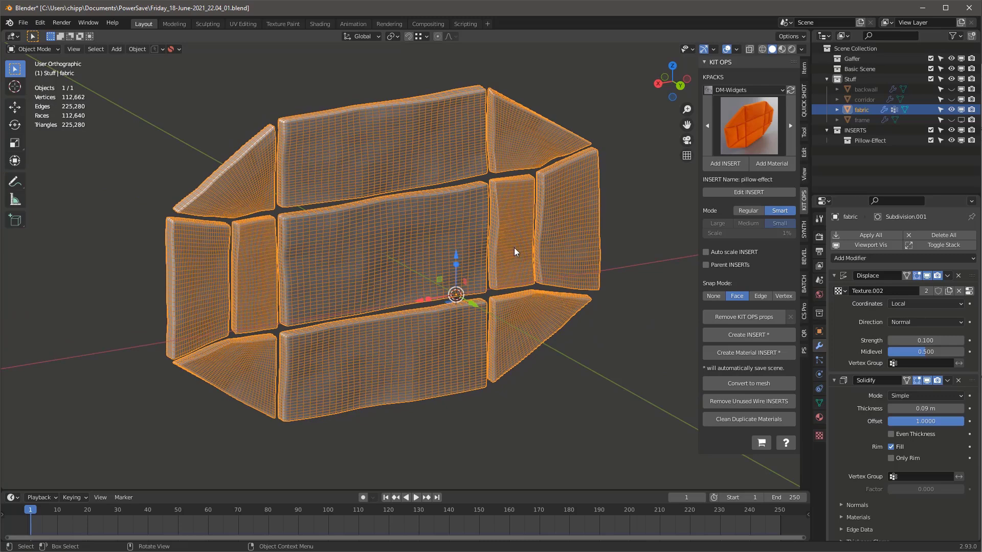
{"action": "key", "text": "space"}
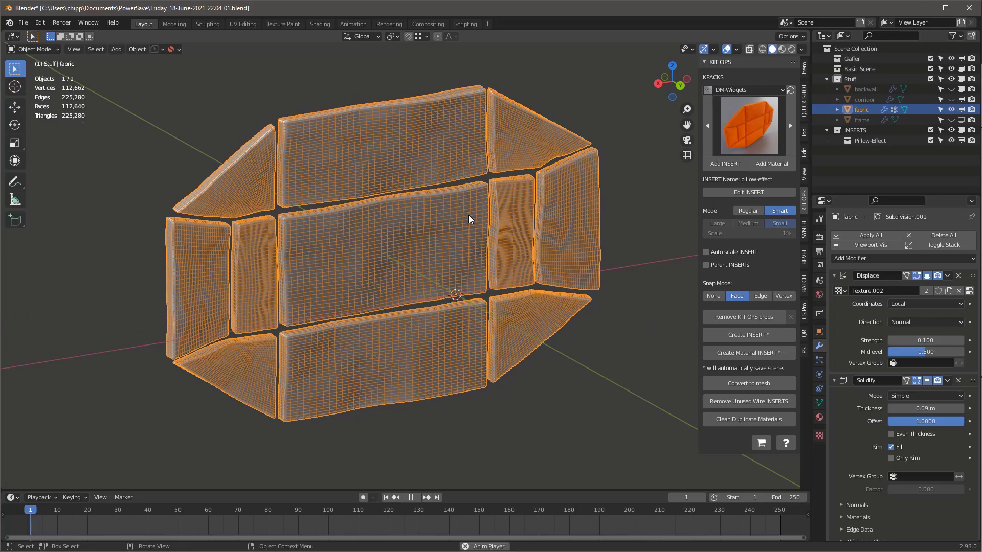
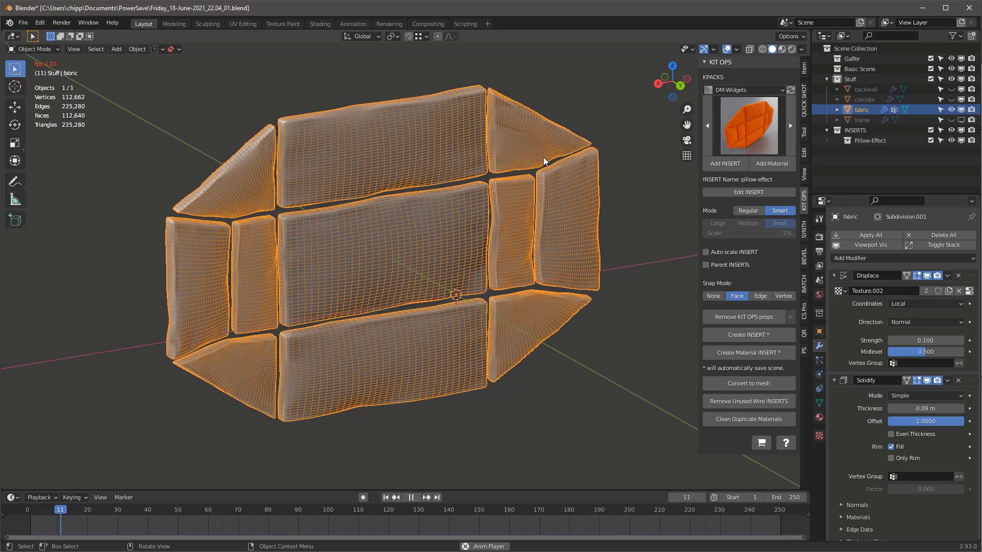
Hide viewport overlays, stop the cushion playback at frame 24, and orbit around the orange fabric panels
{"action": "left_click", "coordinate": [727, 50]}
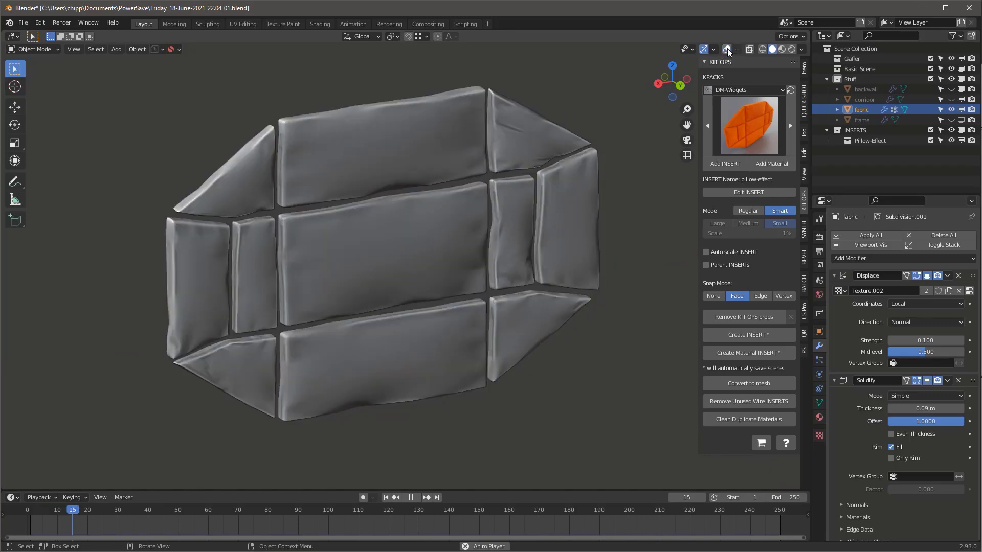
{"action": "key", "text": "space"}
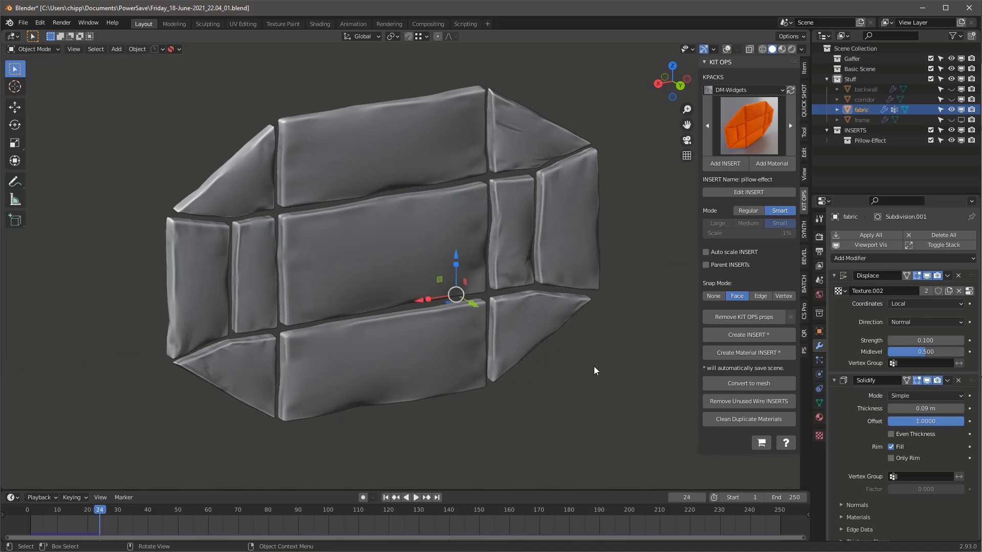
{"action": "middle_click_drag", "start_coordinate": [594, 370], "coordinate": [610, 341]}
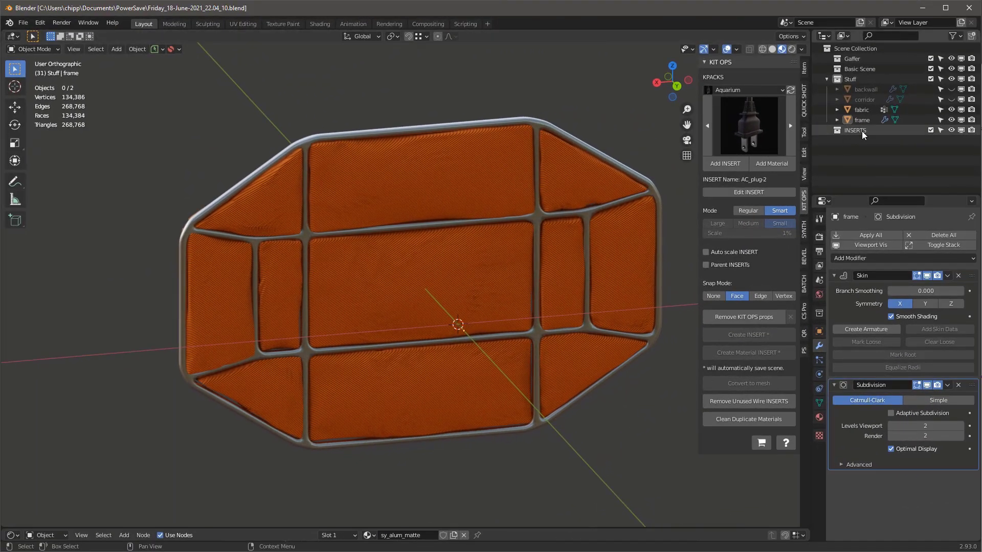
Unhide the corridor and frame it in Right Ortho wireframe view
{"action": "left_click", "coordinate": [952, 101]}
{"action": "key", "text": "KP_3"}
{"action": "scroll", "coordinate": [530, 228], "scroll_direction": "down", "scroll_amount": 2}
{"action": "scroll", "coordinate": [563, 230], "scroll_direction": "down", "scroll_amount": 5}
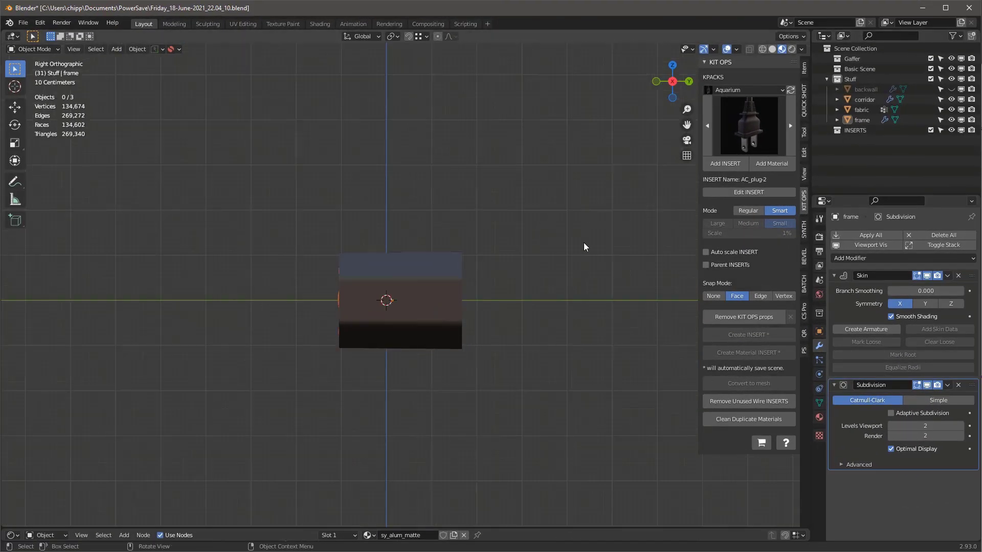
{"action": "scroll", "coordinate": [408, 274], "scroll_direction": "up", "scroll_amount": 4}
{"action": "key", "text": "z"}
{"action": "left_click", "coordinate": [238, 228]}
{"action": "scroll", "coordinate": [400, 234], "scroll_direction": "up", "scroll_amount": 2}
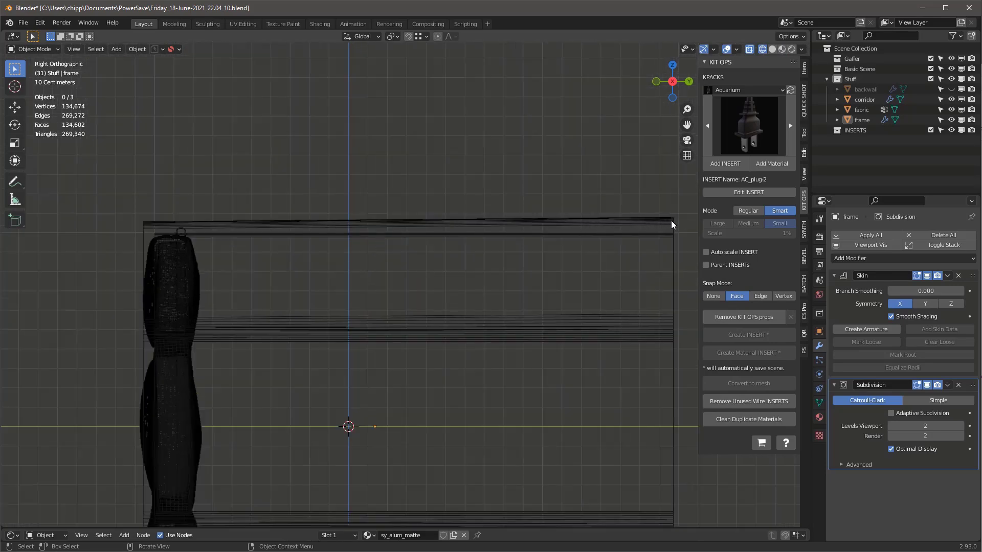
{"action": "scroll", "coordinate": [207, 213], "scroll_direction": "down", "scroll_amount": 5}
{"action": "scroll", "coordinate": [343, 307], "scroll_direction": "up", "scroll_amount": 4}
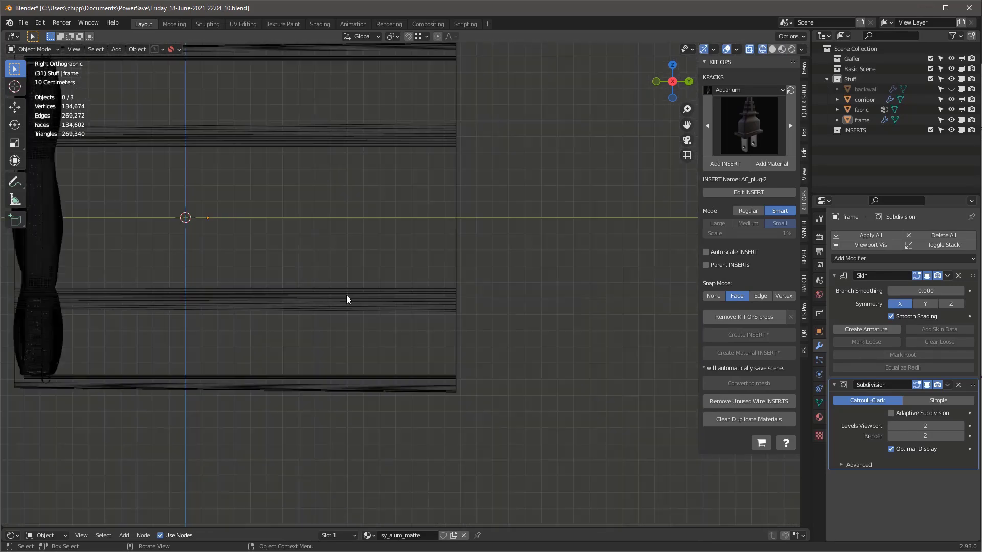
{"action": "middle_click_drag", "start_coordinate": [356, 243], "coordinate": [477, 295], "text": "shift"}
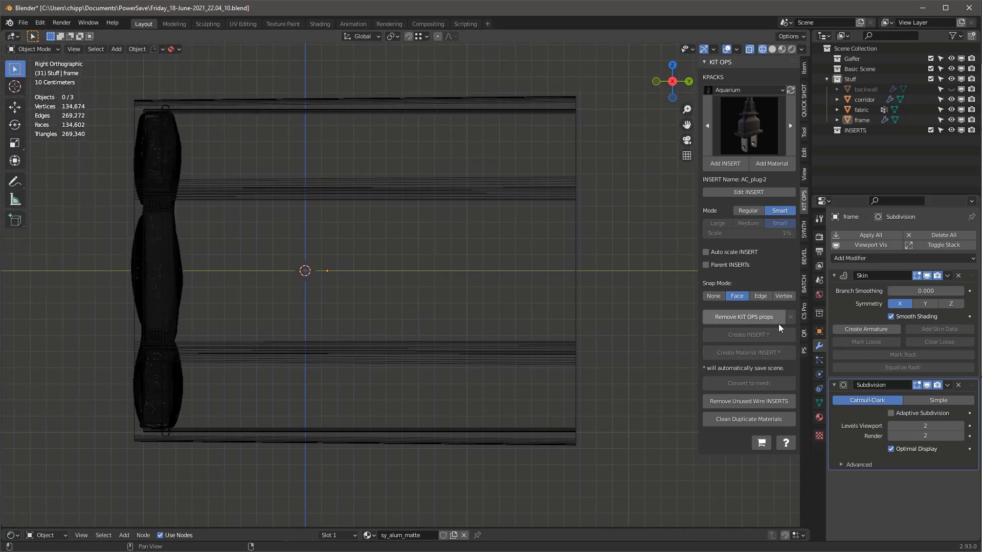
Enable Even Thickness on the corridor's Solidify modifier, then return to solid shading
{"action": "left_click", "coordinate": [537, 109]}
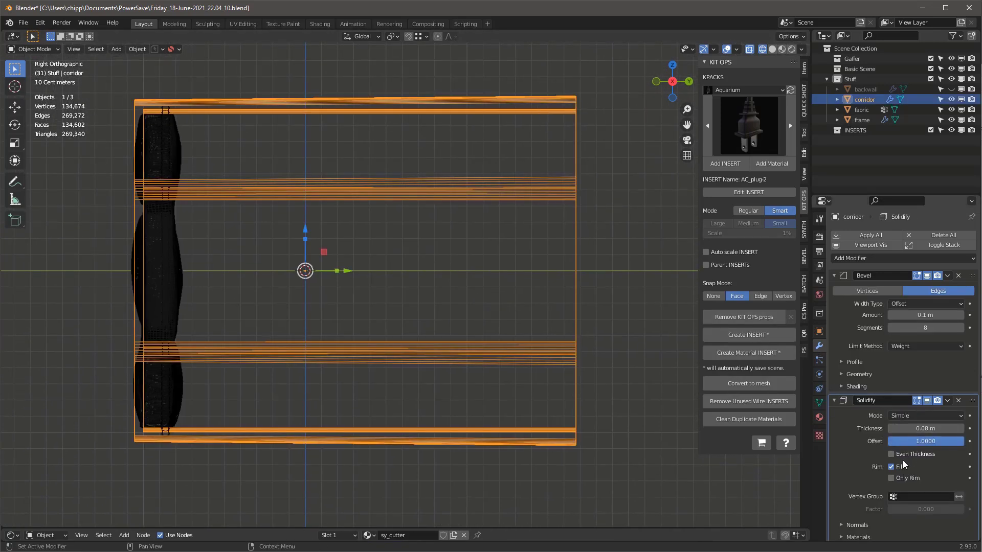
{"action": "left_click", "coordinate": [891, 454]}
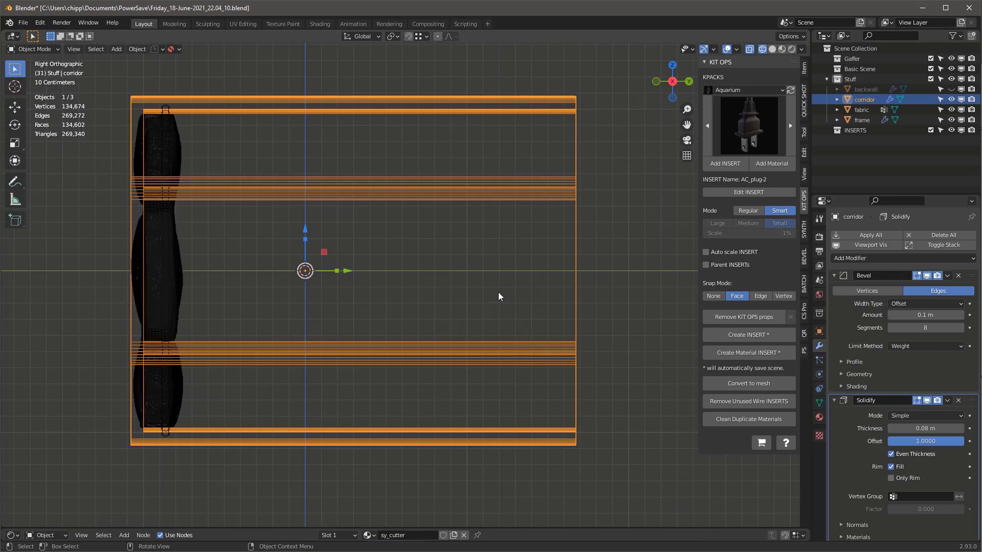
{"action": "left_click", "coordinate": [626, 288]}
{"action": "mouse_move", "coordinate": [626, 287]}
{"action": "middle_mouse_down"}
{"action": "mouse_move", "coordinate": [591, 283]}
{"action": "mouse_move", "coordinate": [528, 338]}
{"action": "mouse_move", "coordinate": [501, 320]}
{"action": "mouse_move", "coordinate": [576, 287]}
{"action": "mouse_move", "coordinate": [467, 161]}
{"action": "middle_mouse_up"}
{"action": "key", "text": "z"}
{"action": "left_click", "coordinate": [589, 299]}
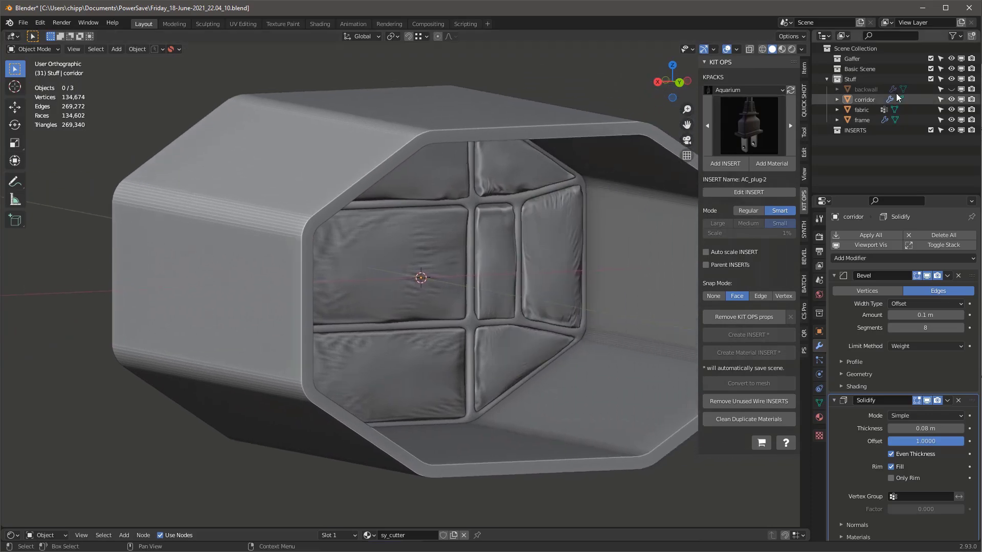
Move the backwall along Y out of the corridor to 3.2099 m
{"action": "left_click", "coordinate": [931, 89]}
{"action": "middle_click_drag", "start_coordinate": [504, 276], "coordinate": [434, 288]}
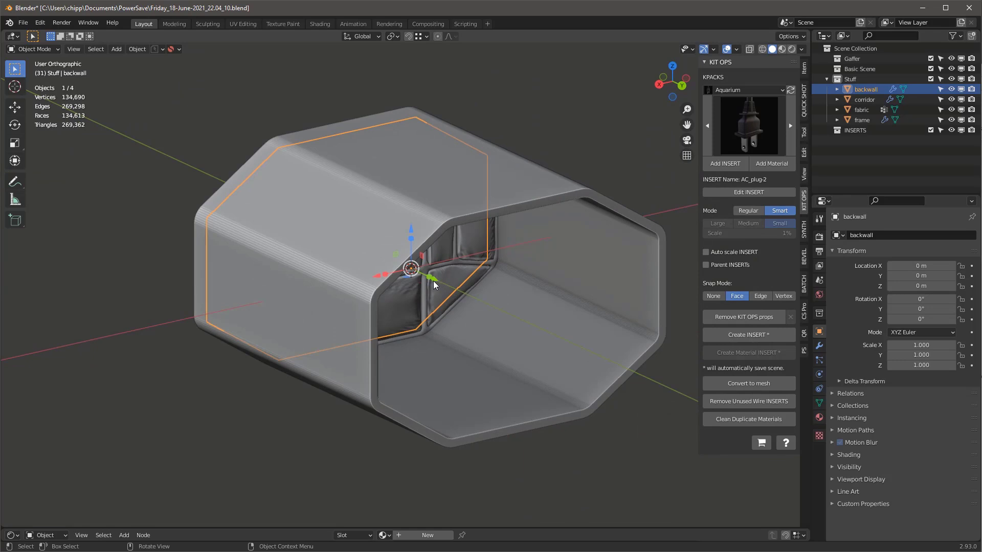
{"action": "left_click_drag", "start_coordinate": [434, 285], "coordinate": [632, 376]}
{"action": "middle_click_drag", "start_coordinate": [633, 376], "coordinate": [565, 326], "text": "shift"}
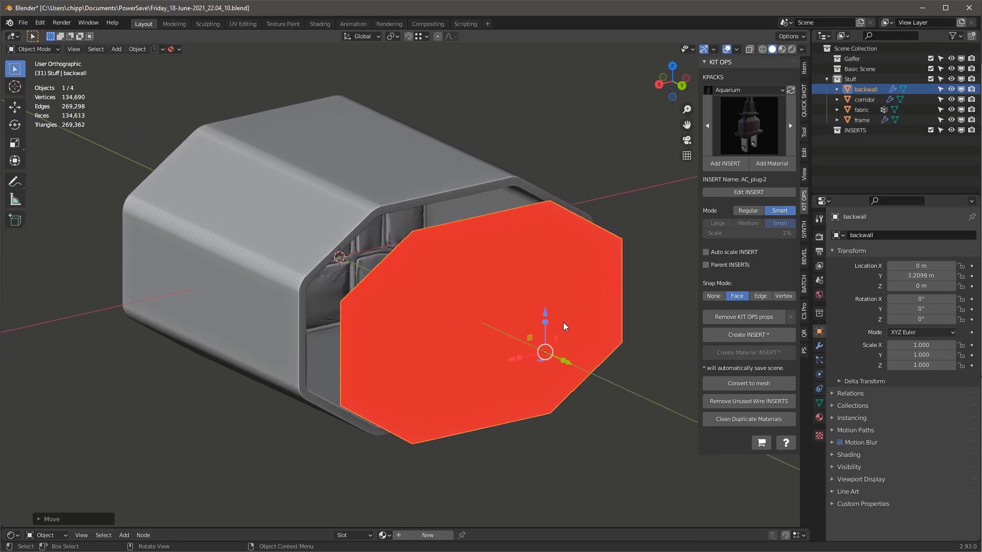
Turn on the Wireframe overlay via Quick Favorites and review the overlay settings
{"action": "key", "text": "q"}
{"action": "left_click", "coordinate": [521, 304]}
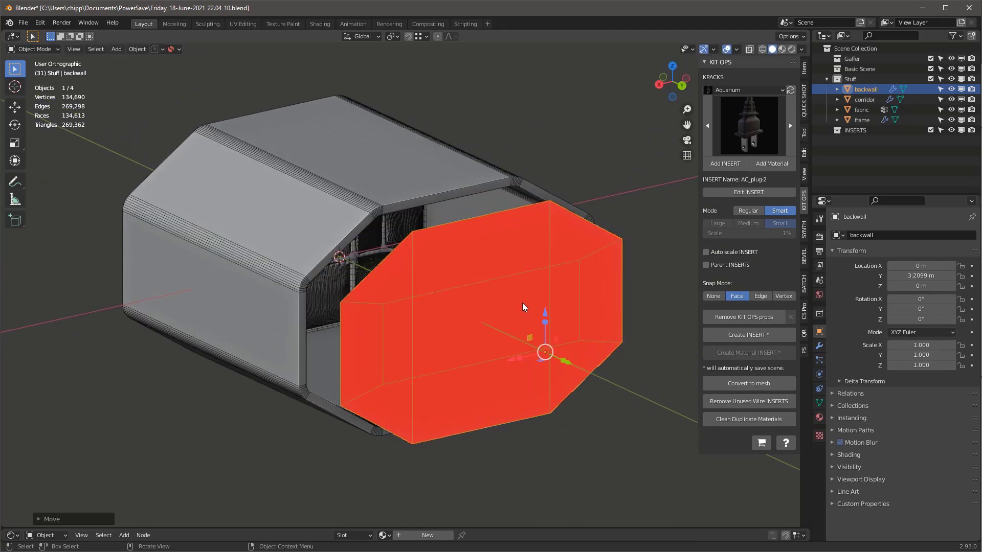
{"action": "left_click", "coordinate": [736, 49]}
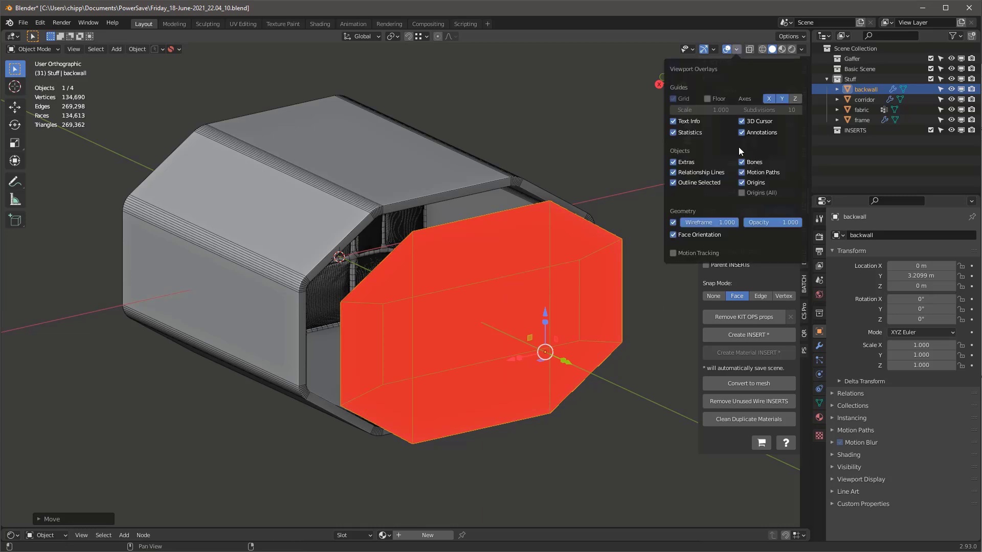
{"action": "right_click", "coordinate": [674, 221]}
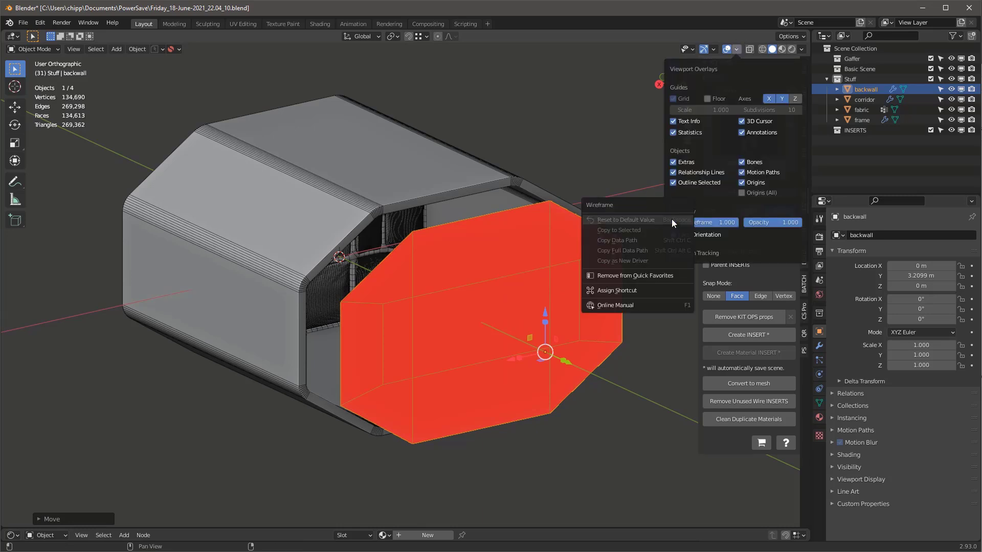
{"action": "left_click", "coordinate": [627, 277]}
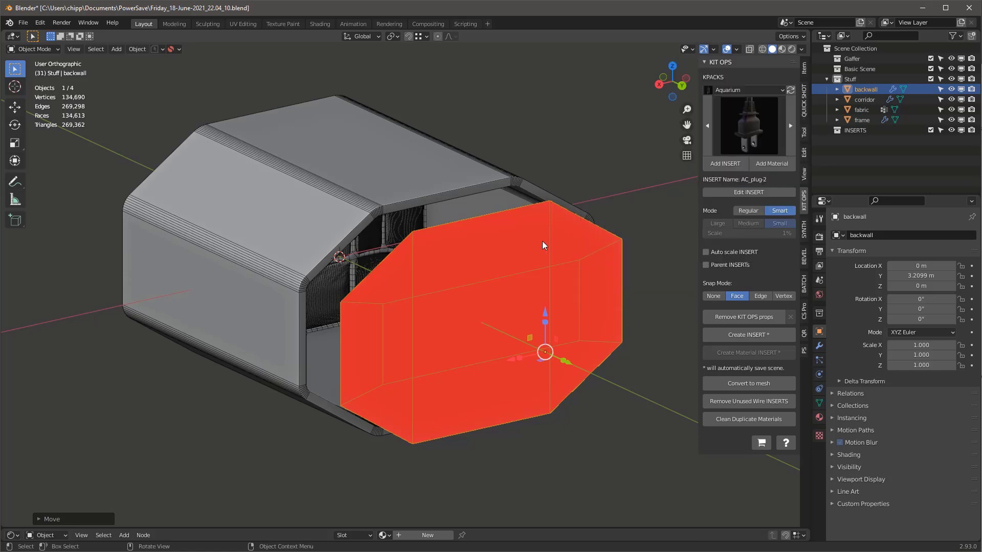
{"action": "right_click", "coordinate": [527, 242]}
In Edit Mode, Limited Dissolve the whole backwall into a single octagonal face
{"action": "left_click", "coordinate": [478, 293]}
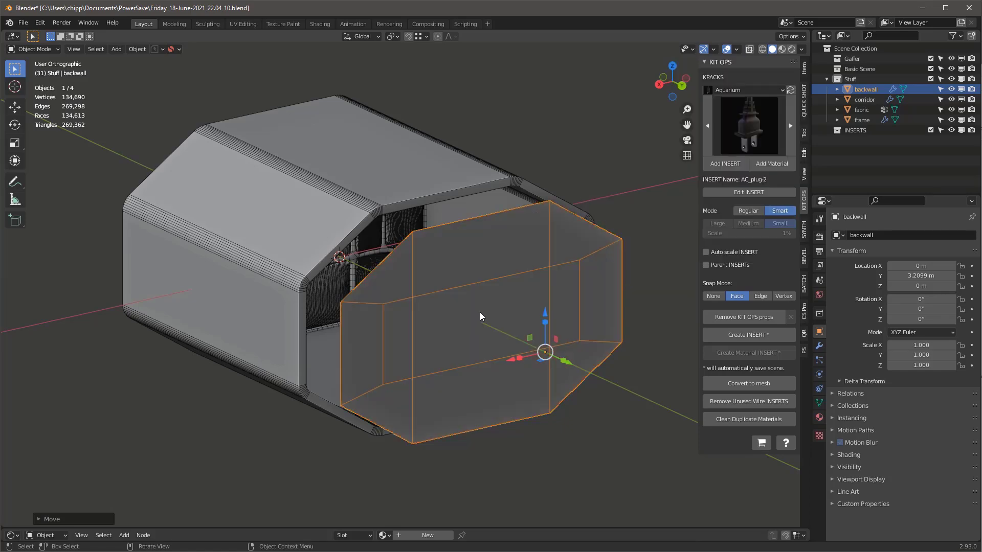
{"action": "scroll", "coordinate": [480, 306], "scroll_direction": "up", "scroll_amount": 2}
{"action": "key", "text": "Tab"}
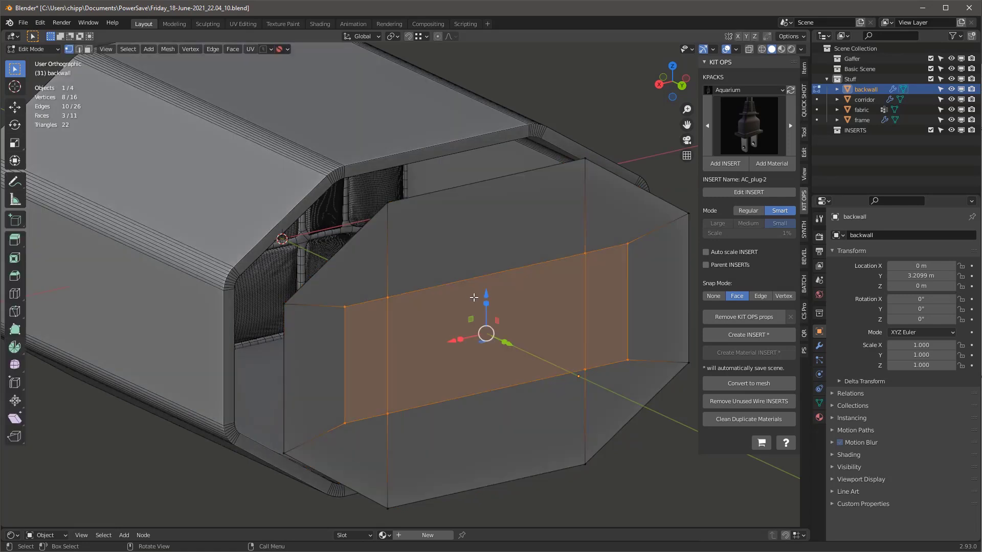
{"action": "key", "text": "a"}
{"action": "key", "text": "x"}
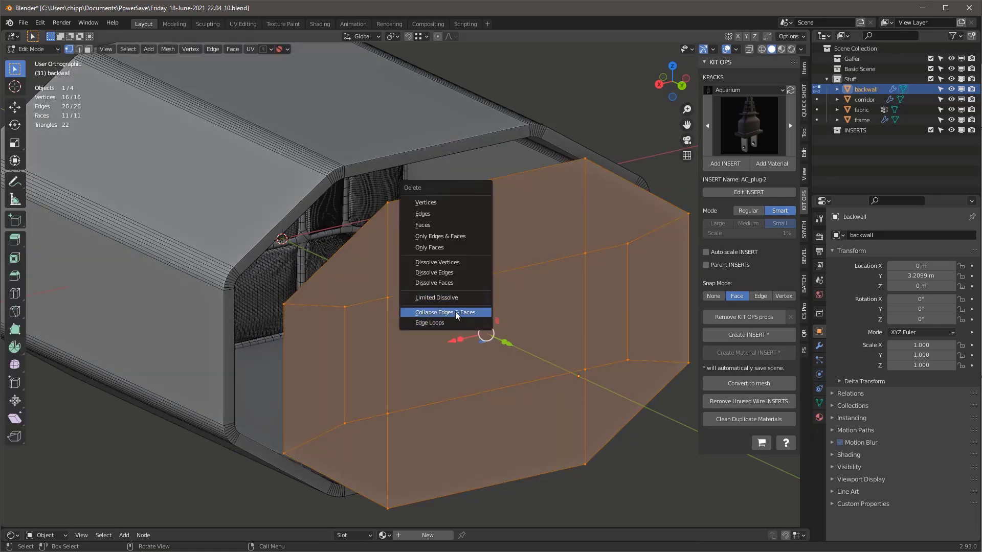
{"action": "left_click", "coordinate": [455, 297]}
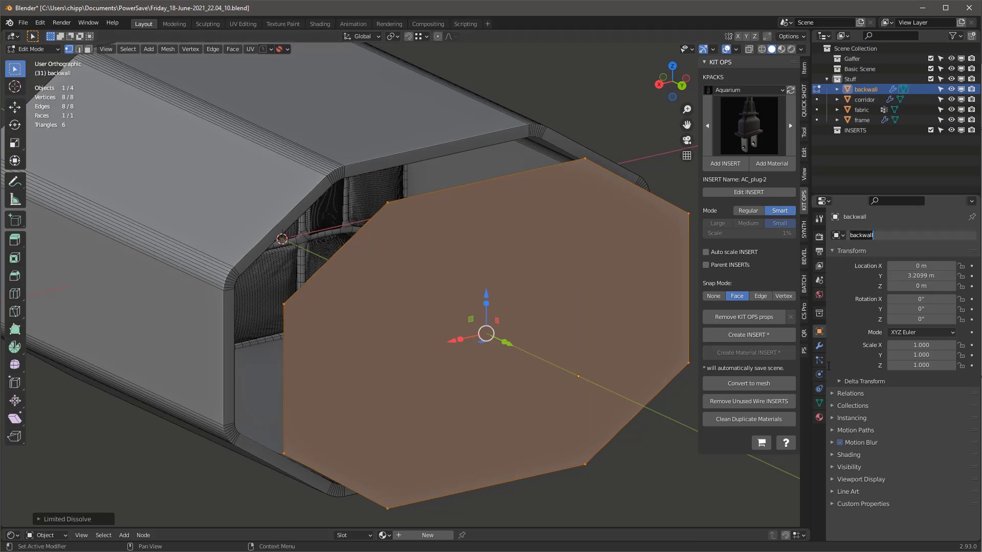
Add a Skin modifier to the backwall and turn on X-ray
{"action": "left_click", "coordinate": [820, 348]}
{"action": "key", "text": "x"}
{"action": "left_click", "coordinate": [870, 236]}
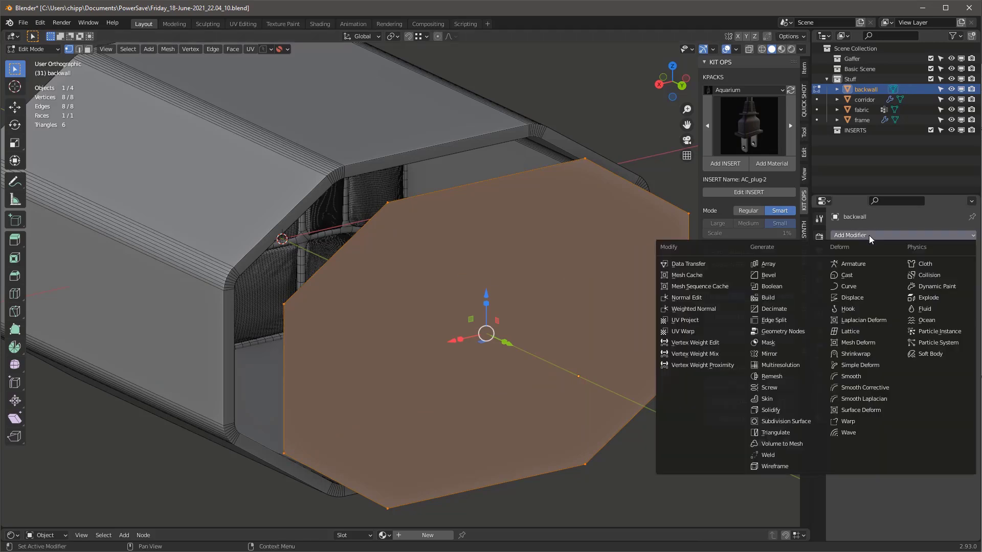
{"action": "left_click", "coordinate": [767, 399]}
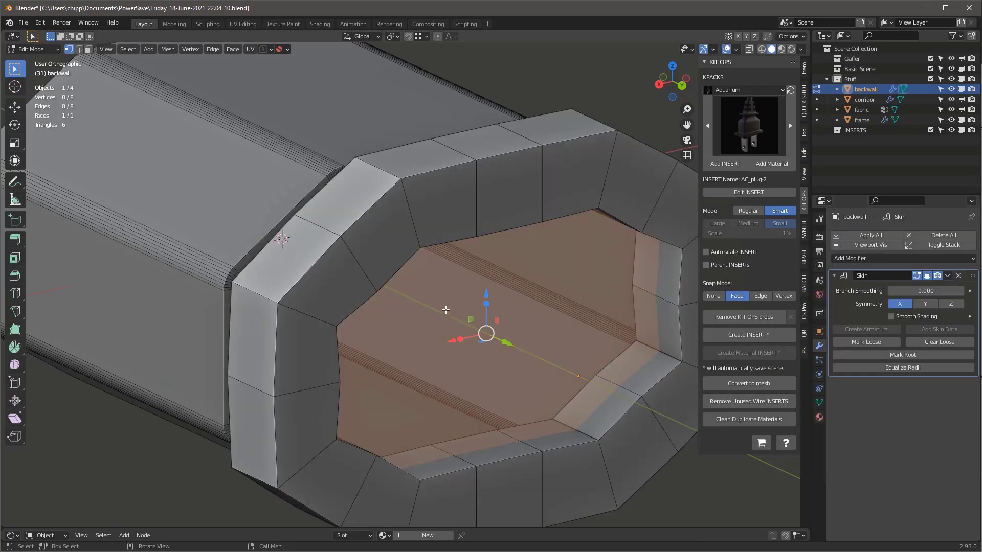
{"action": "scroll", "coordinate": [526, 262], "scroll_direction": "down", "scroll_amount": 2}
{"action": "key", "text": "alt+z"}
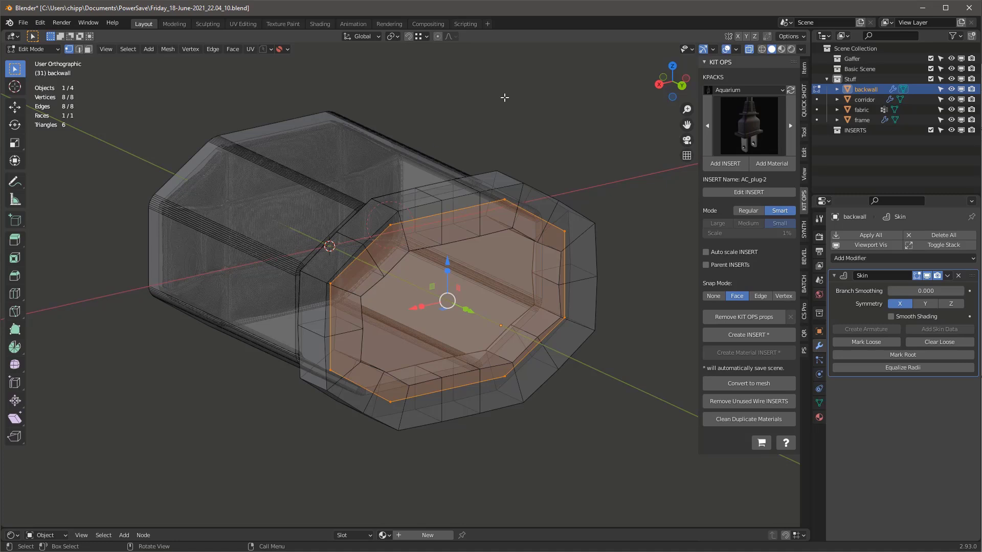
Shrink the skin radius to 0.020 and extrude the octagon into a short tube section
{"action": "left_click", "coordinate": [804, 67]}
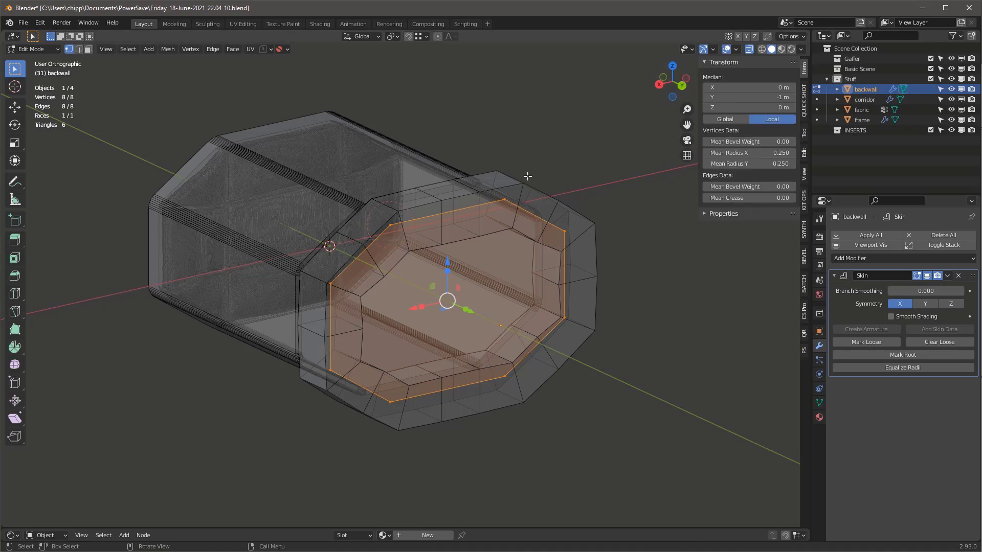
{"action": "key", "text": "ctrl+a"}
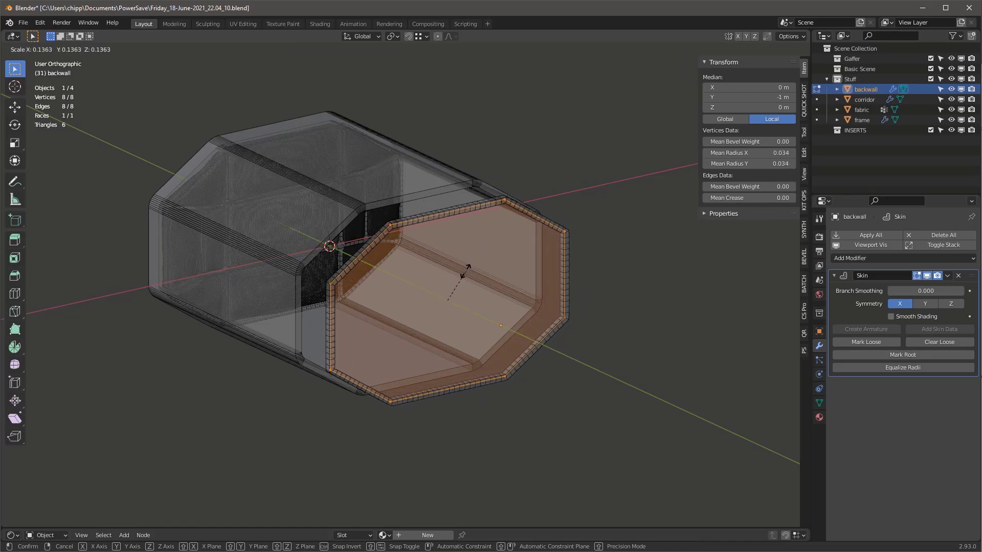
{"action": "left_click", "coordinate": [457, 282]}
{"action": "mouse_move", "coordinate": [485, 269]}
{"action": "middle_mouse_down"}
{"action": "mouse_move", "coordinate": [468, 276]}
{"action": "mouse_move", "coordinate": [491, 286]}
{"action": "middle_mouse_up"}
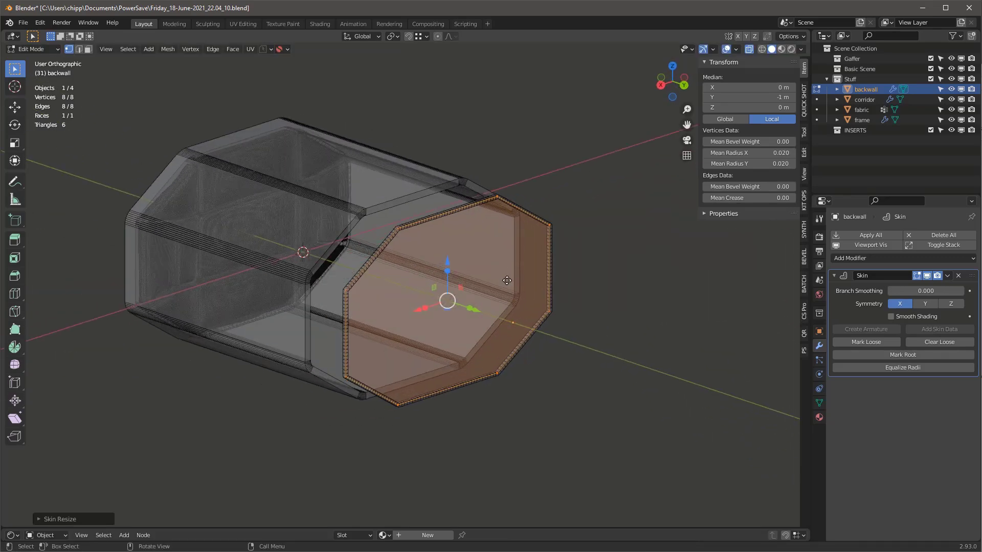
{"action": "key", "text": "e"}
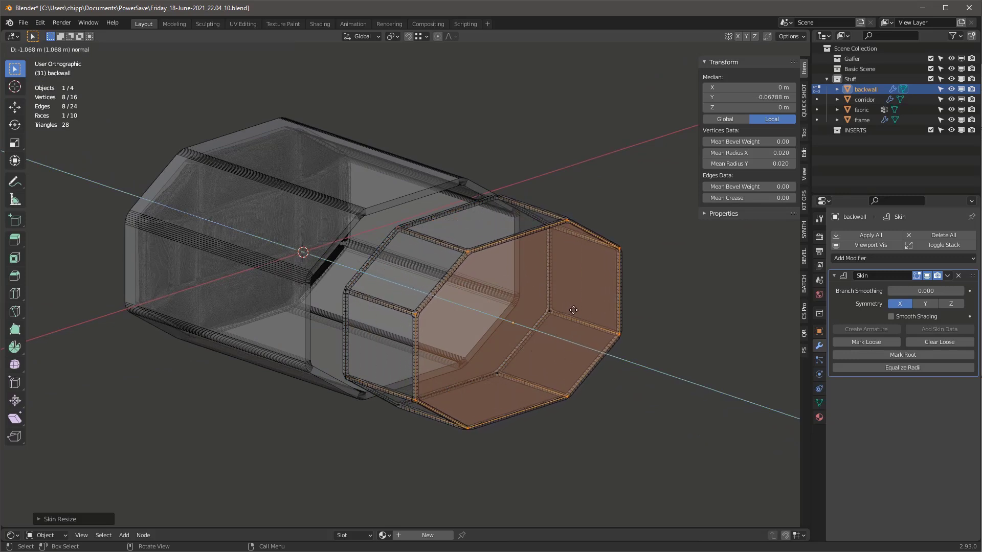
{"action": "left_click", "coordinate": [573, 309]}
{"action": "key", "text": "KP_3"}
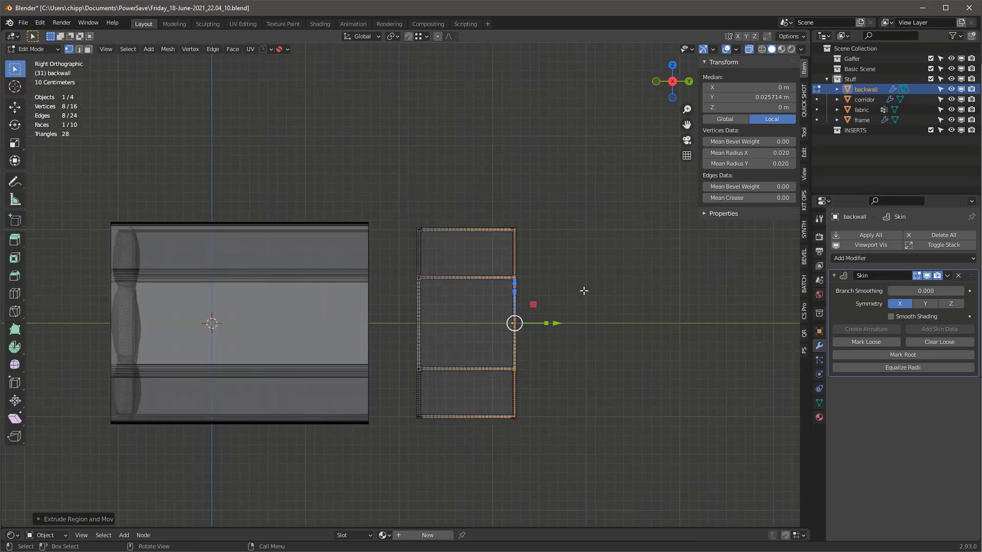
In Object Mode, move the backwall back toward the corridor mouth
{"action": "key", "text": "Tab"}
{"action": "left_click_drag", "start_coordinate": [558, 323], "coordinate": [278, 306]}
{"action": "middle_click_drag", "start_coordinate": [215, 269], "coordinate": [403, 259], "text": "shift"}
{"action": "scroll", "coordinate": [480, 279], "scroll_direction": "up", "scroll_amount": 2}
In Edit Mode, slide one vertical edge of the backwall about 0.28 m left
{"action": "key", "text": "Tab"}
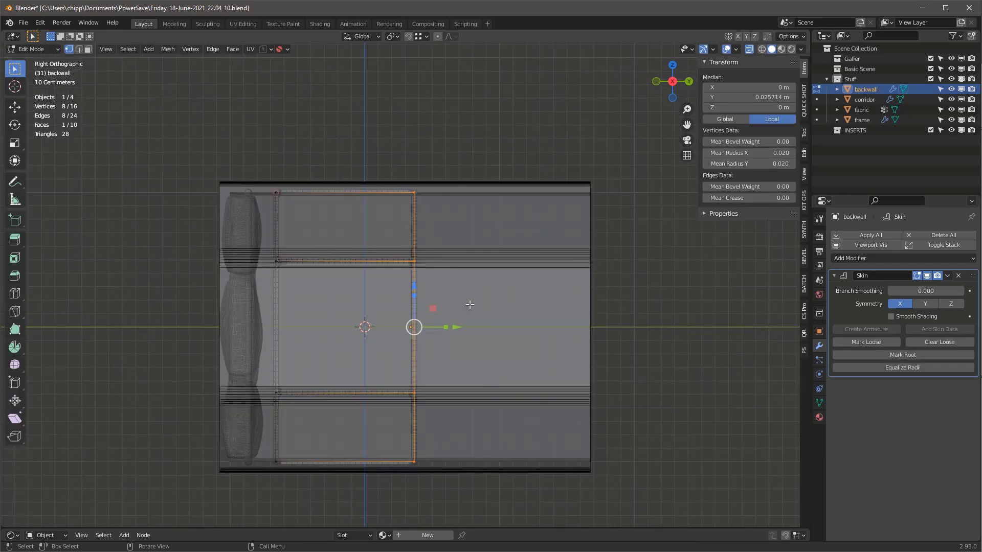
{"action": "left_click_drag", "start_coordinate": [454, 327], "coordinate": [422, 330]}
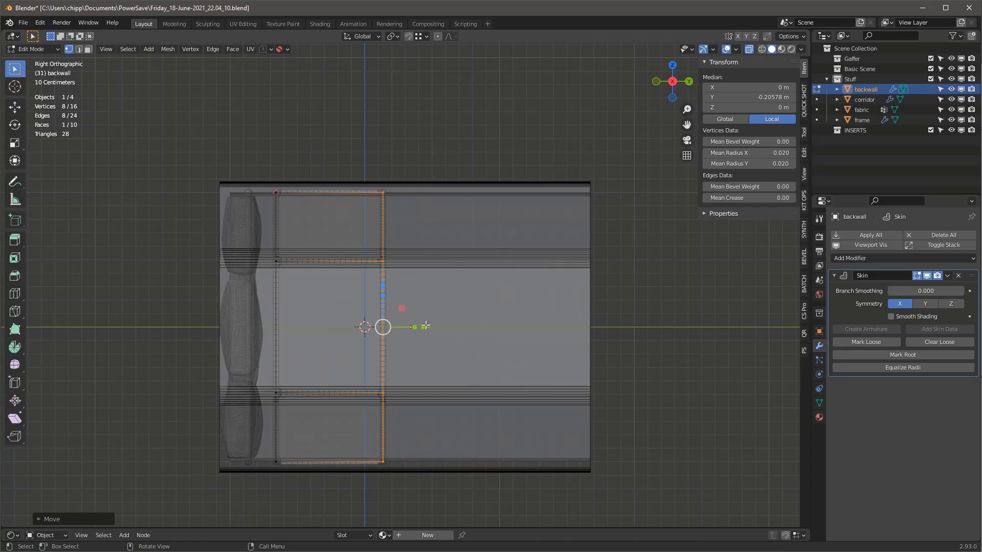
{"action": "key", "text": "Tab"}
{"action": "middle_click_drag", "start_coordinate": [463, 312], "coordinate": [513, 247]}
{"action": "scroll", "coordinate": [497, 322], "scroll_direction": "up", "scroll_amount": 2}
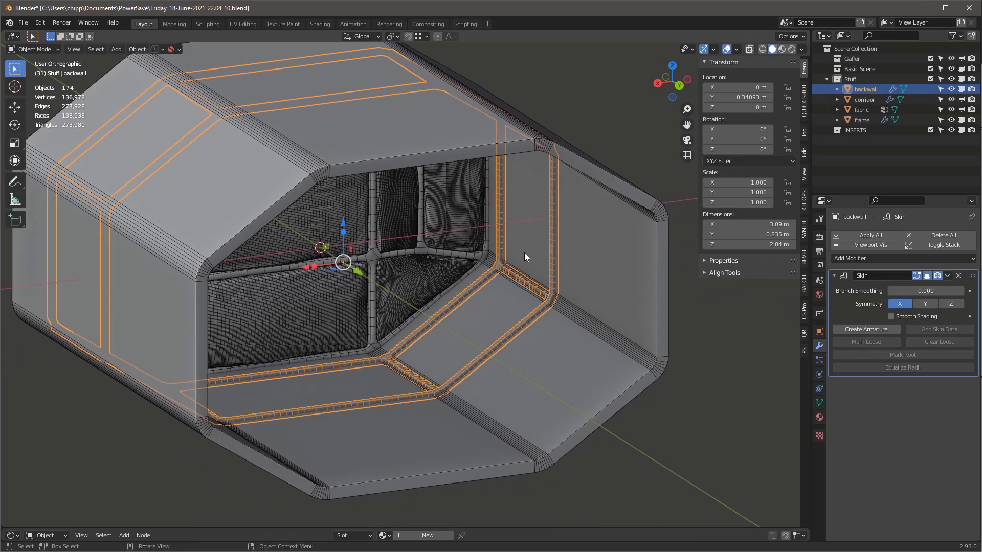
{"action": "key", "text": "ctrl+KP_1"}
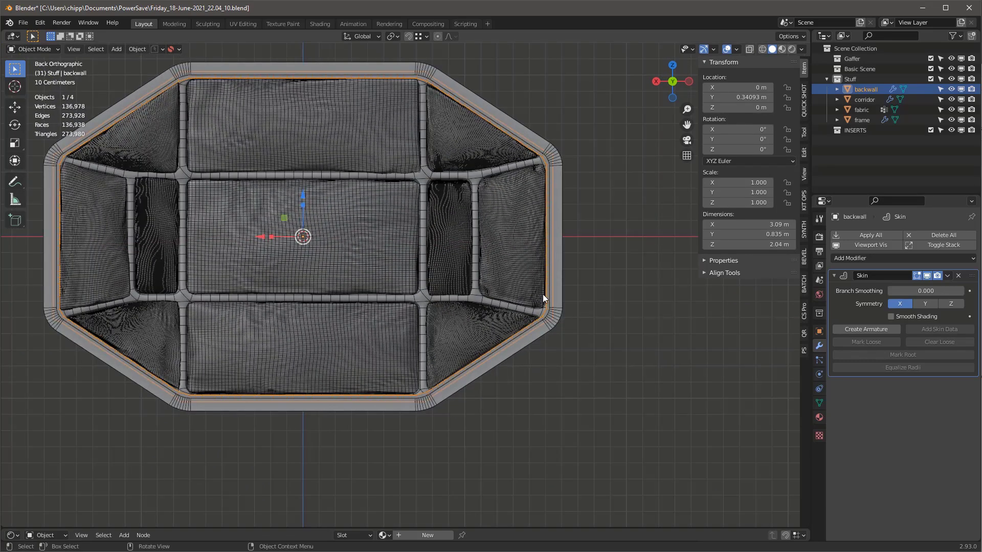
{"action": "middle_click_drag", "start_coordinate": [450, 147], "coordinate": [516, 249]}
{"action": "scroll", "coordinate": [511, 247], "scroll_direction": "up", "scroll_amount": 6}
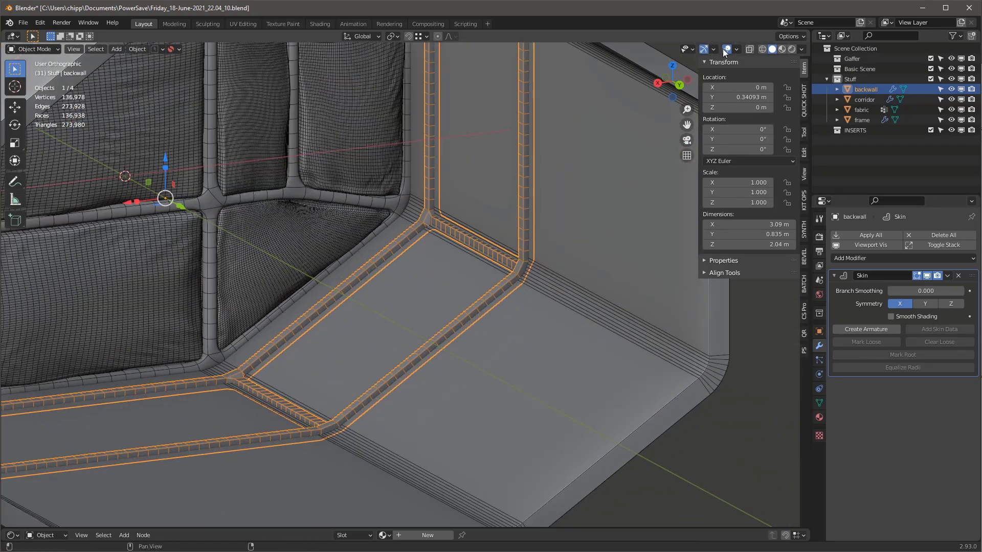
{"action": "left_click", "coordinate": [725, 49]}
{"action": "middle_click_drag", "start_coordinate": [553, 241], "coordinate": [516, 308]}
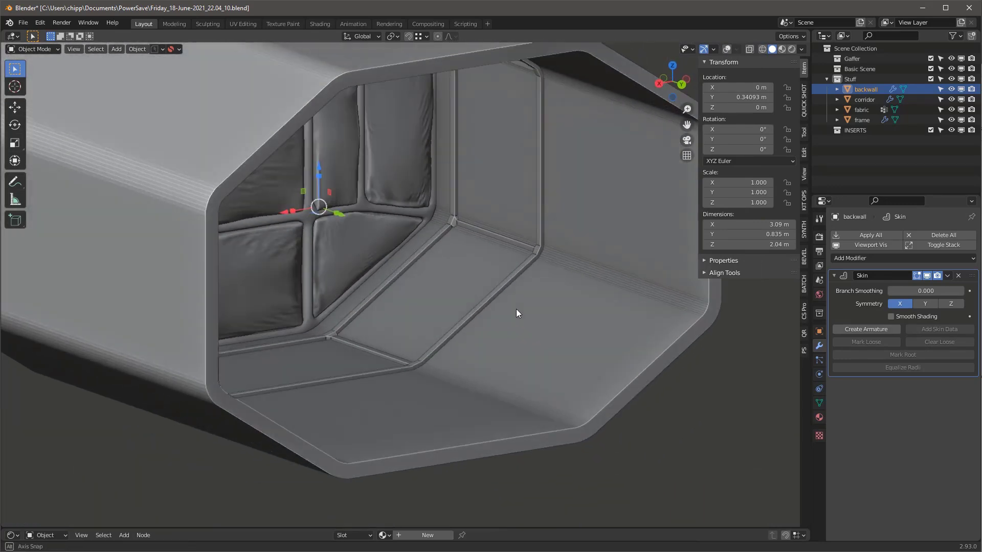
{"action": "left_click", "coordinate": [502, 282]}
{"action": "left_click", "coordinate": [492, 290]}
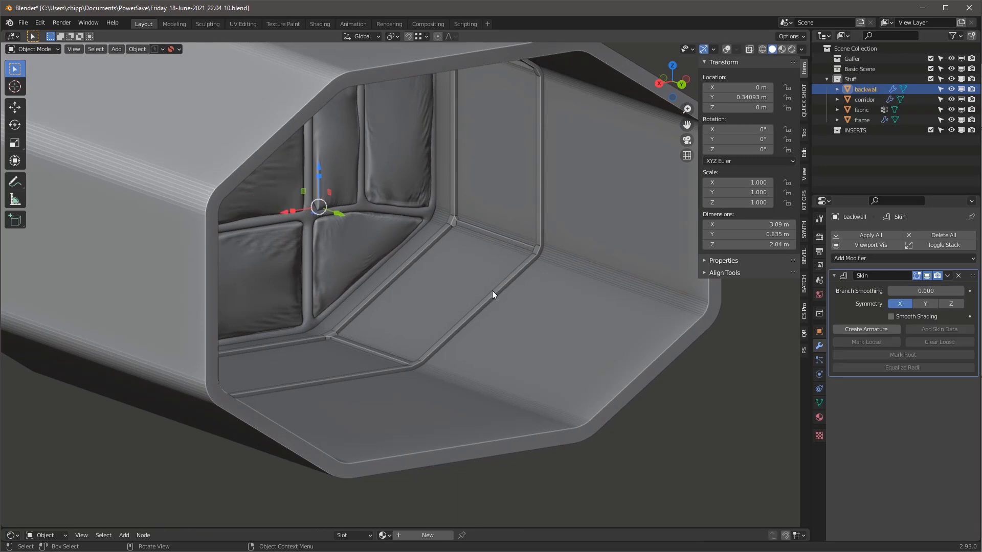
{"action": "key", "text": "shift+alt+z"}
{"action": "key", "text": "KP_3"}
{"action": "middle_click_drag", "start_coordinate": [411, 184], "coordinate": [420, 263], "text": "shift"}
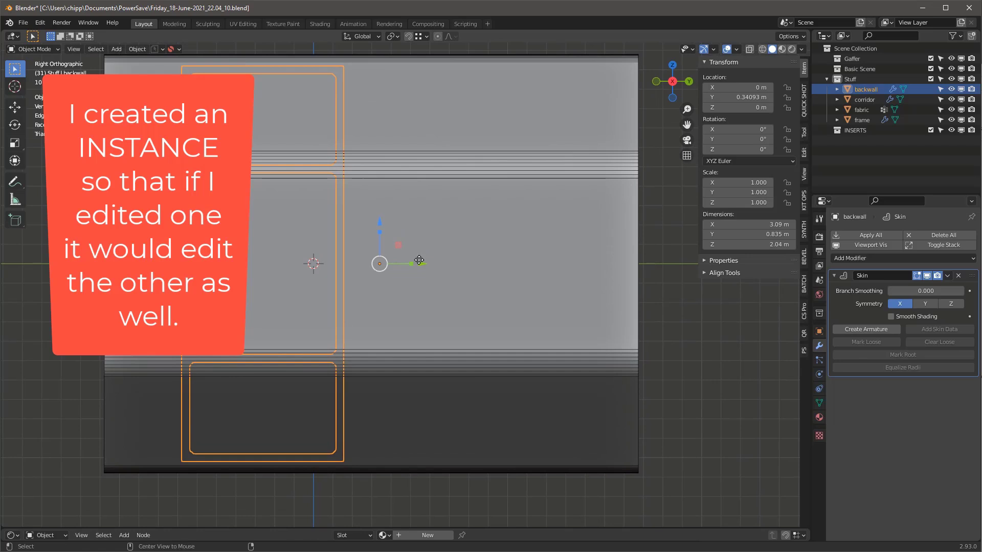
Add linked duplicate backwall.001 along Y at 1.8088 m and switch to wireframe shading
{"action": "key", "text": "alt+d"}
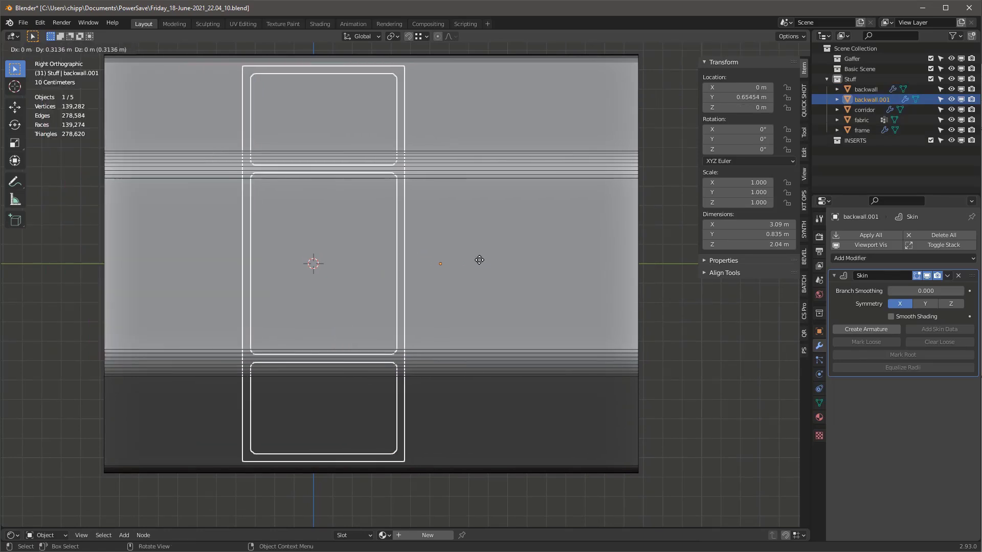
{"action": "key", "text": "y"}
{"action": "left_click", "coordinate": [703, 275]}
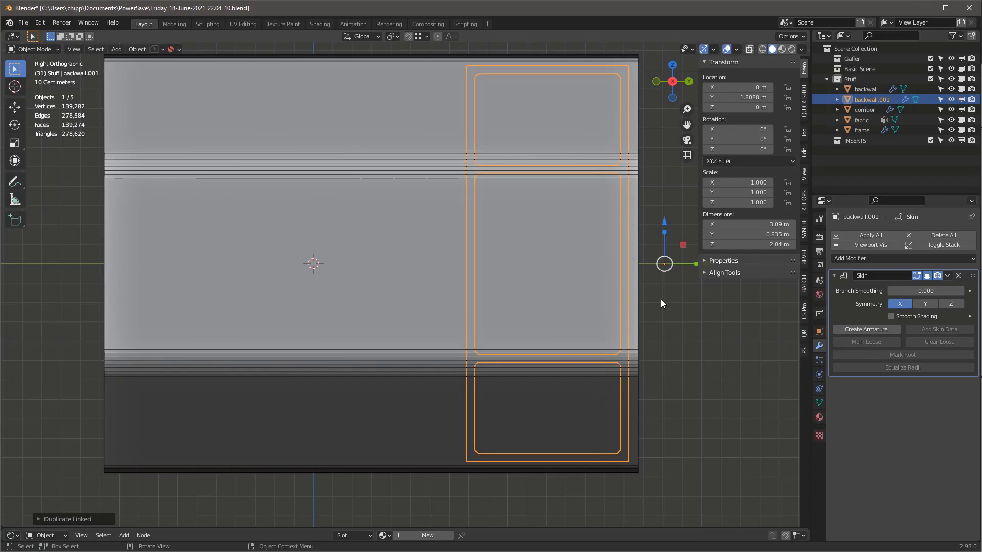
{"action": "key", "text": "shift+z"}
{"action": "middle_click_drag", "start_coordinate": [458, 232], "coordinate": [405, 235]}
Select the backwall with the corridor and apply a Bool Tool difference cut
{"action": "left_click", "coordinate": [504, 142], "text": "shift"}
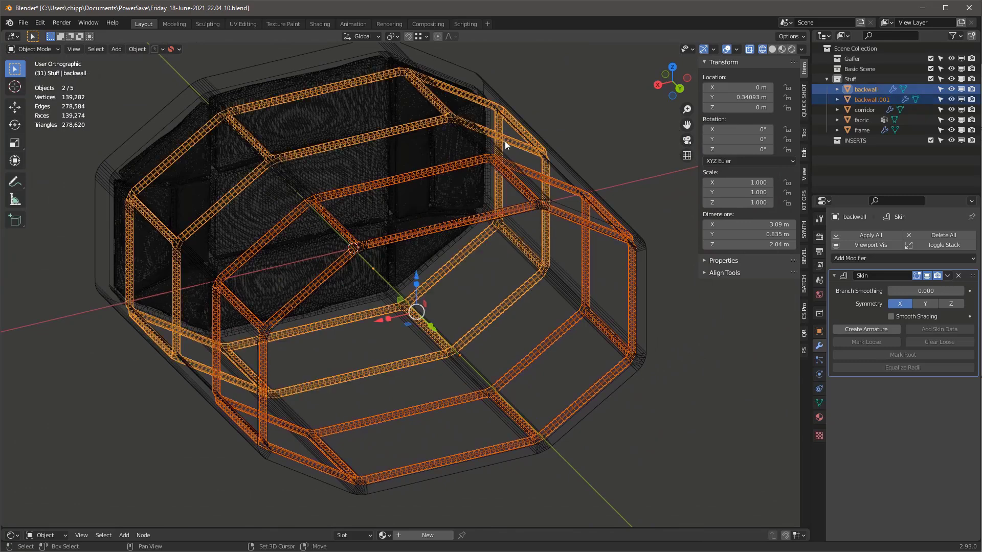
{"action": "key", "text": "shift+z"}
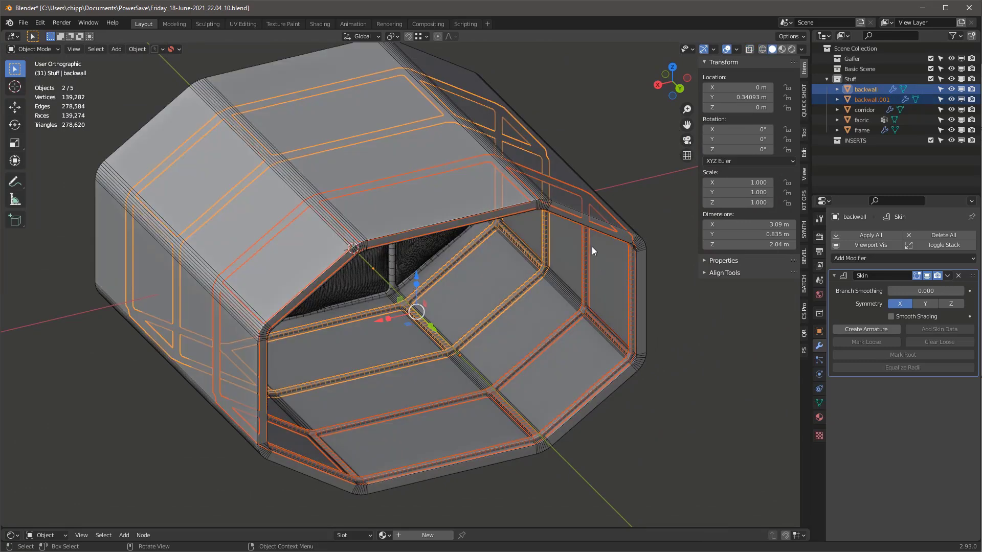
{"action": "left_click", "coordinate": [568, 170], "text": "shift"}
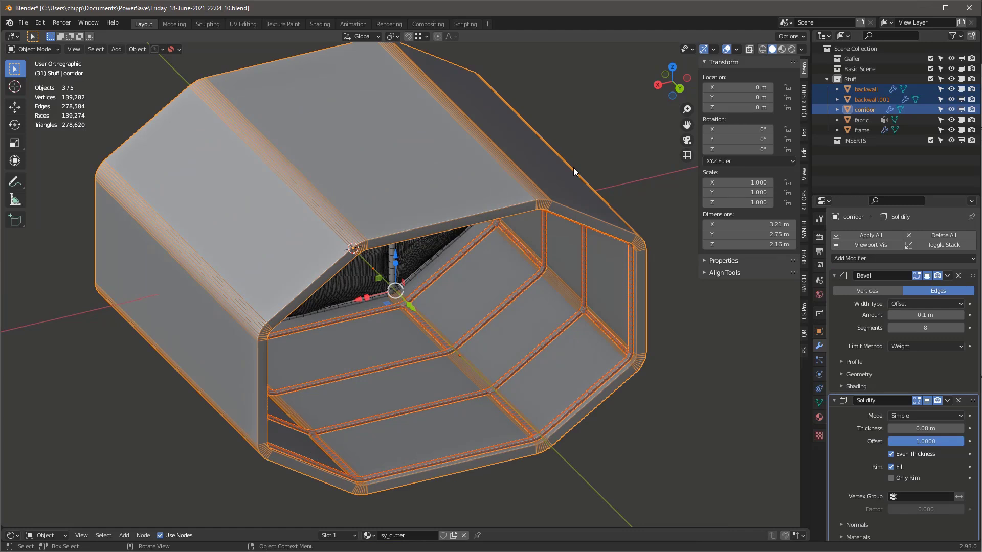
{"action": "key", "text": "ctrl+shift+minus"}
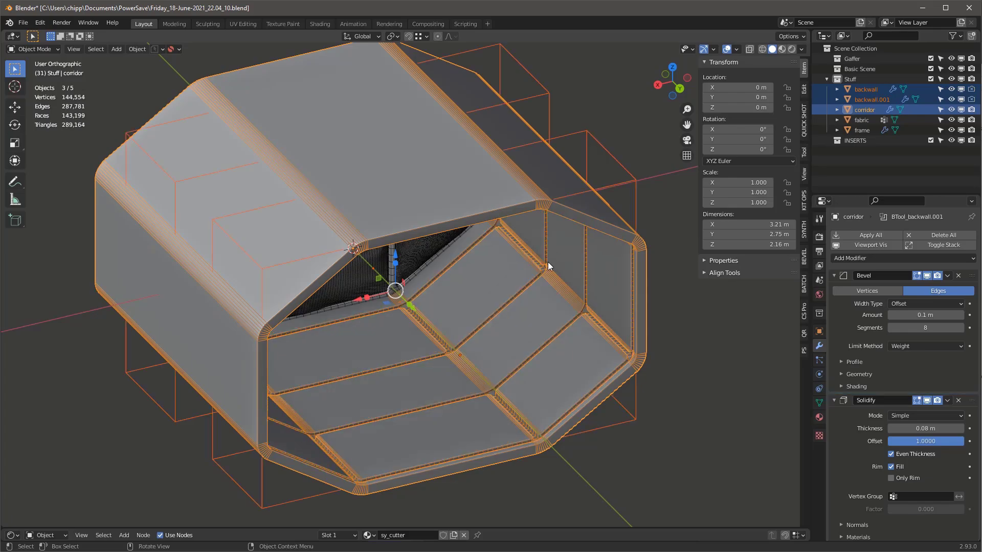
Inspect the cut floor grooves with overlays hidden, then reselect the backwall
{"action": "middle_click_drag", "start_coordinate": [548, 262], "coordinate": [456, 331]}
{"action": "scroll", "coordinate": [582, 324], "scroll_direction": "up", "scroll_amount": 2}
{"action": "scroll", "coordinate": [583, 322], "scroll_direction": "down", "scroll_amount": 2}
{"action": "key", "text": "alt+shift+z"}
{"action": "scroll", "coordinate": [527, 308], "scroll_direction": "up", "scroll_amount": 1}
{"action": "scroll", "coordinate": [456, 332], "scroll_direction": "up", "scroll_amount": 5}
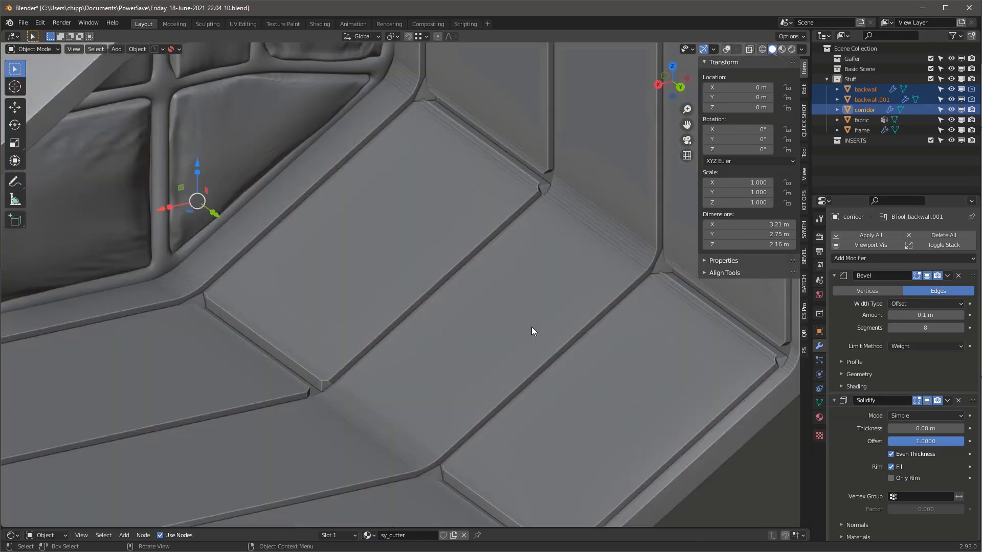
{"action": "scroll", "coordinate": [523, 197], "scroll_direction": "up", "scroll_amount": 2}
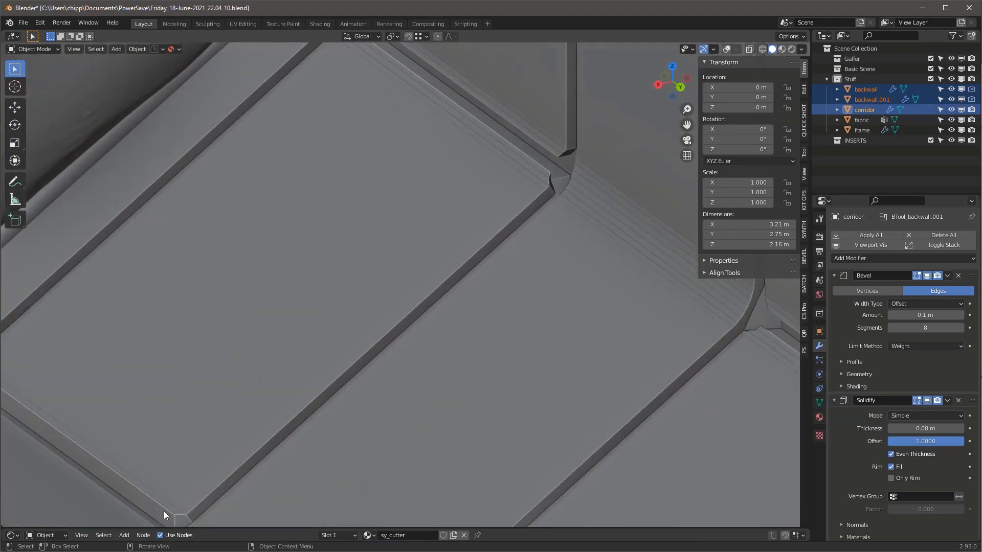
{"action": "middle_click_drag", "start_coordinate": [349, 398], "coordinate": [361, 391]}
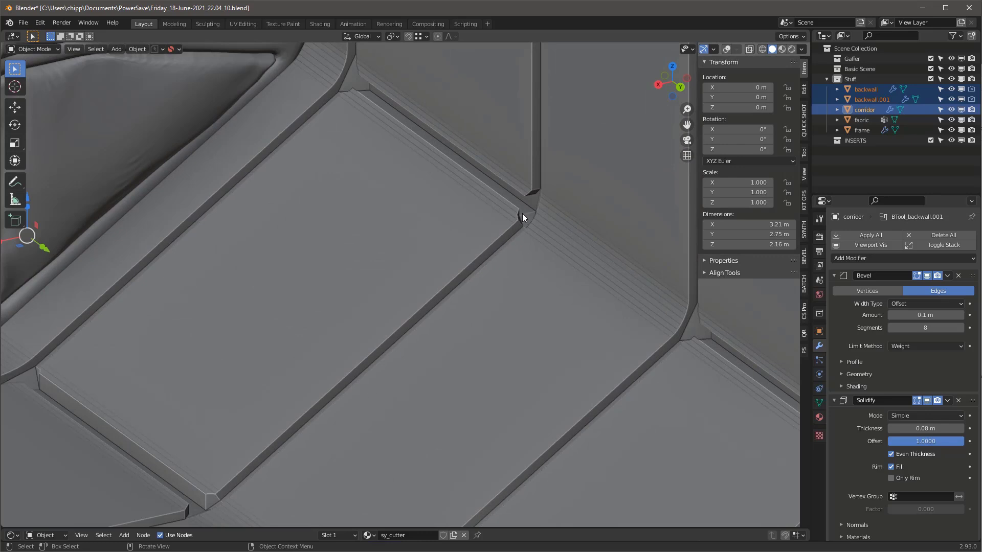
{"action": "scroll", "coordinate": [523, 214], "scroll_direction": "down", "scroll_amount": 2}
{"action": "scroll", "coordinate": [522, 220], "scroll_direction": "down", "scroll_amount": 1}
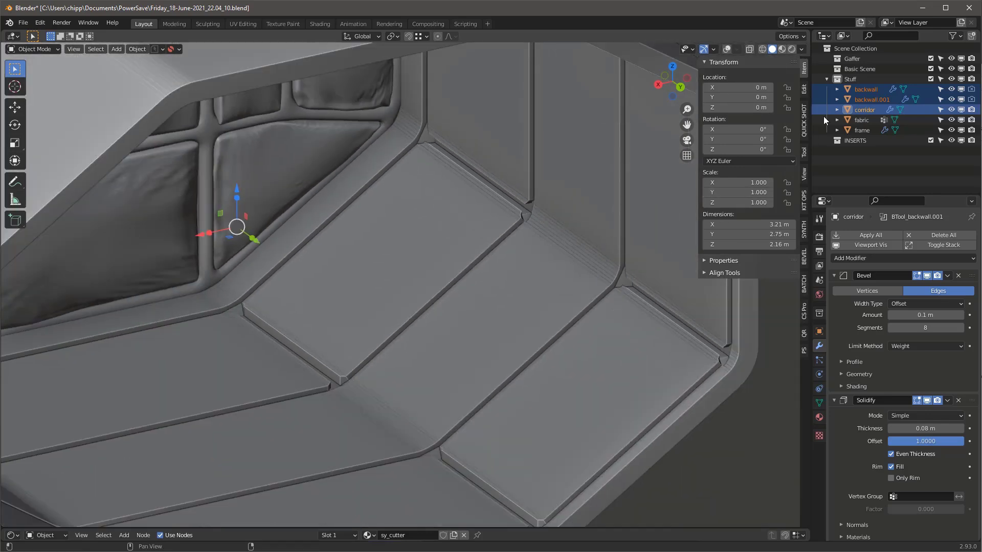
{"action": "left_click", "coordinate": [862, 92]}
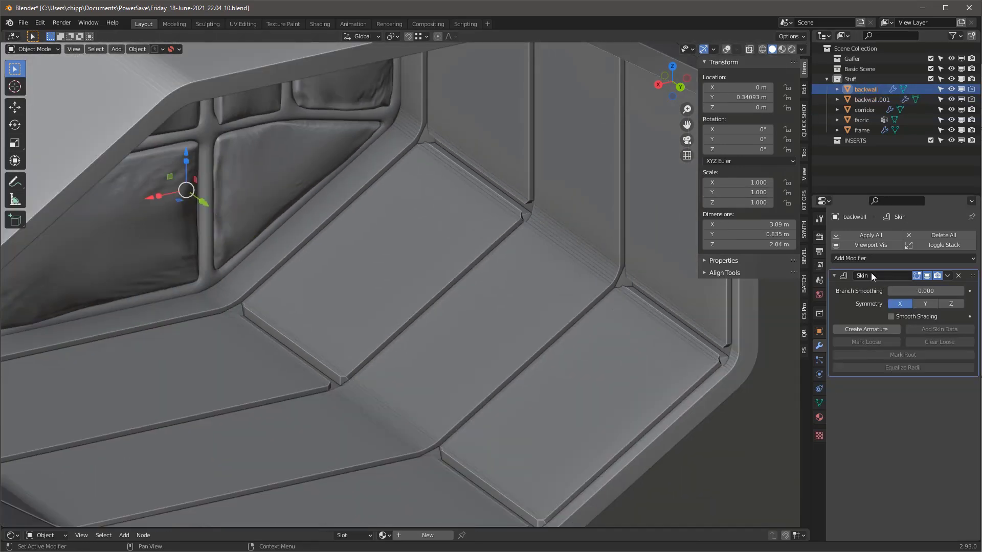
Add a Subdivision Surface at viewport level 2 to the backwall and enable Skin Smooth Shading
{"action": "left_click", "coordinate": [866, 259]}
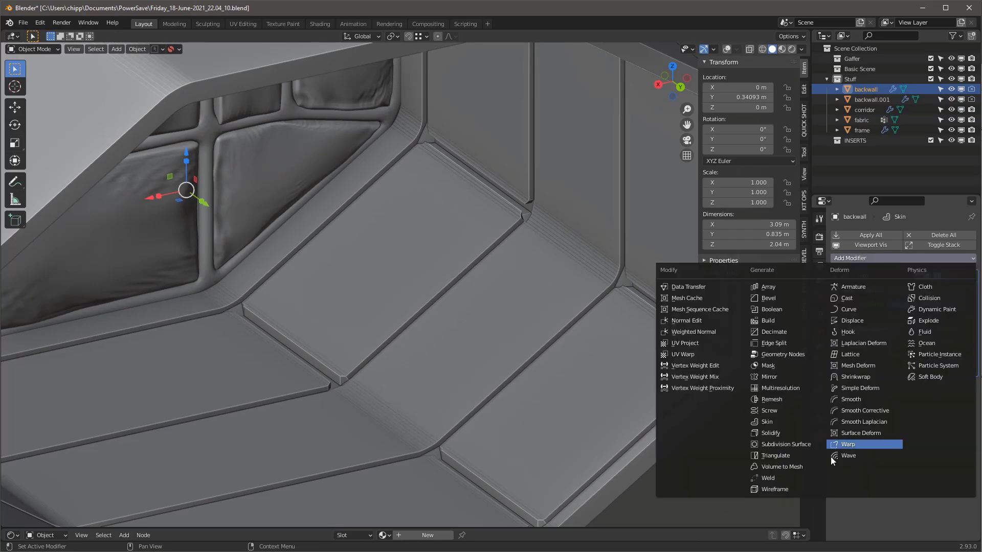
{"action": "left_click", "coordinate": [790, 443]}
{"action": "scroll", "coordinate": [516, 205], "scroll_direction": "up", "scroll_amount": 2}
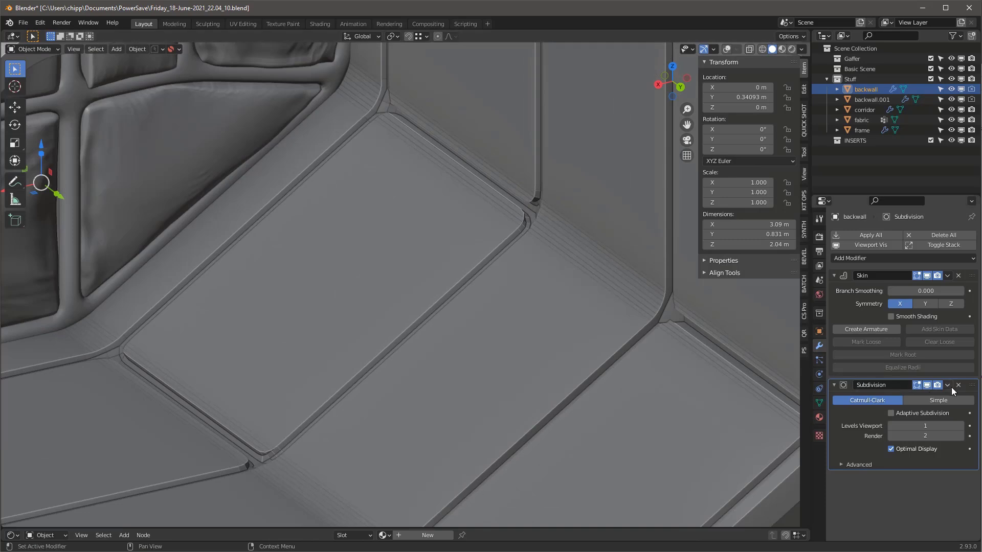
{"action": "left_click", "coordinate": [891, 316]}
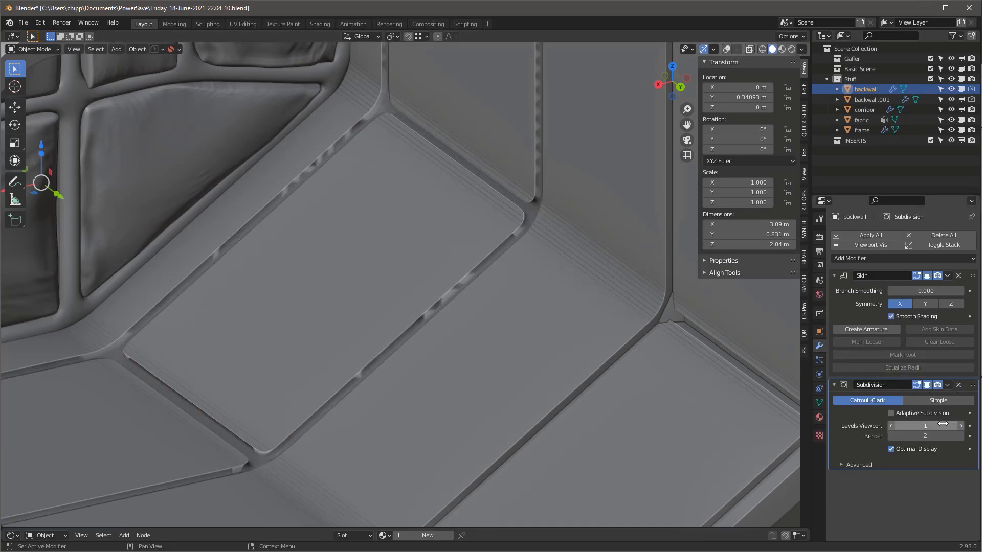
{"action": "left_click", "coordinate": [959, 425]}
{"action": "scroll", "coordinate": [527, 257], "scroll_direction": "down", "scroll_amount": 2}
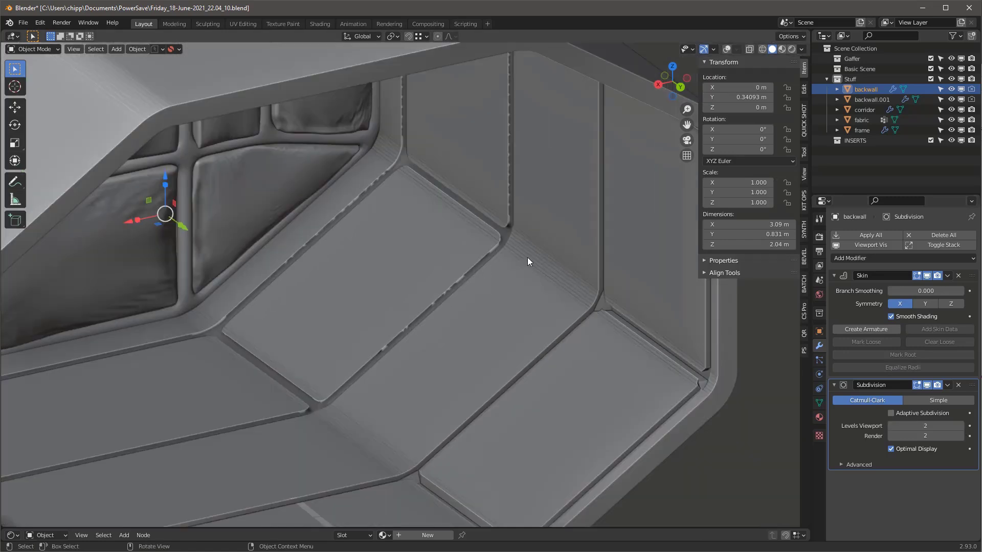
Enable 30° Auto Smooth on the corridor mesh, restore overlays, and reselect the backwall
{"action": "left_click", "coordinate": [566, 241]}
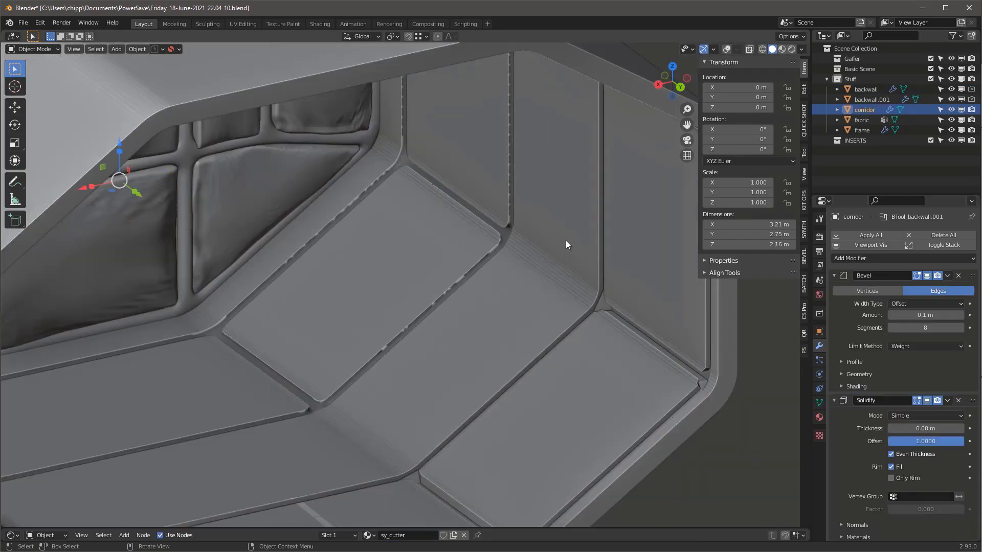
{"action": "left_click", "coordinate": [820, 402]}
{"action": "left_click", "coordinate": [891, 425]}
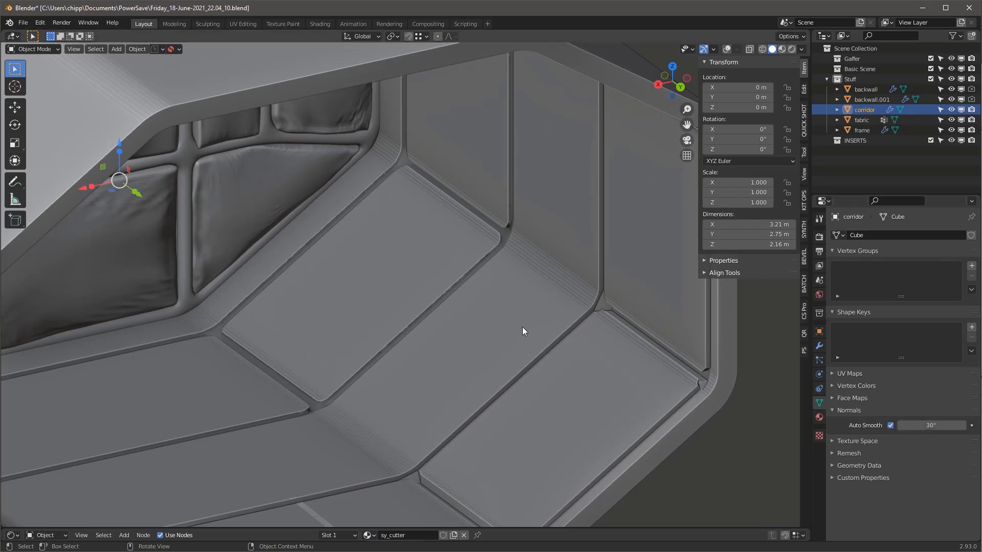
{"action": "scroll", "coordinate": [522, 320], "scroll_direction": "up", "scroll_amount": 2}
{"action": "scroll", "coordinate": [471, 215], "scroll_direction": "down", "scroll_amount": 5}
{"action": "key", "text": "alt+shift+z"}
{"action": "middle_click_drag", "start_coordinate": [468, 213], "coordinate": [476, 301], "text": "shift"}
{"action": "left_click", "coordinate": [501, 173]}
{"action": "mouse_move", "coordinate": [574, 362]}
{"action": "middle_mouse_down"}
{"action": "mouse_move", "coordinate": [579, 341]}
{"action": "mouse_move", "coordinate": [585, 365]}
{"action": "middle_mouse_up"}
{"action": "scroll", "coordinate": [482, 173], "scroll_direction": "up", "scroll_amount": 2}
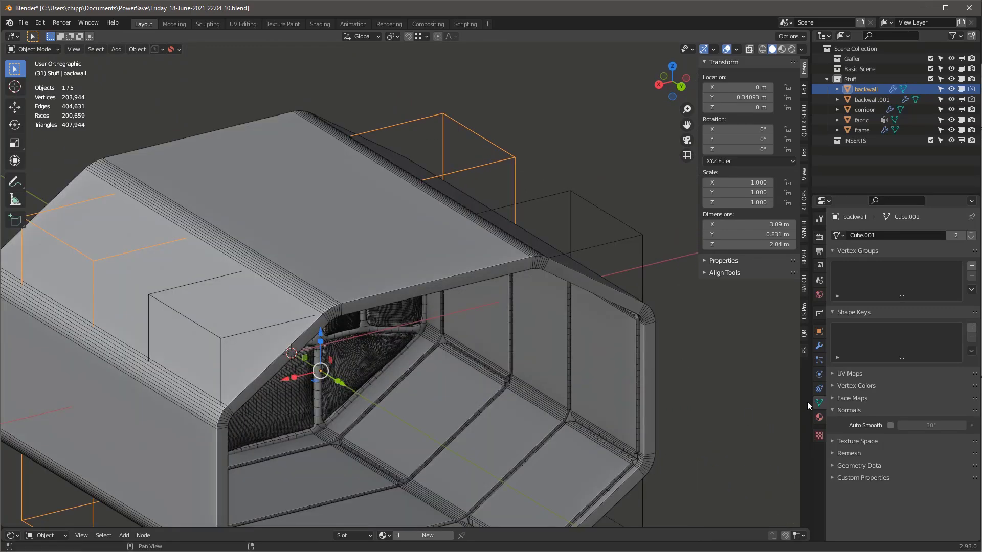
Set the backwall's Viewport Display to show as Wire
{"action": "left_click", "coordinate": [819, 346]}
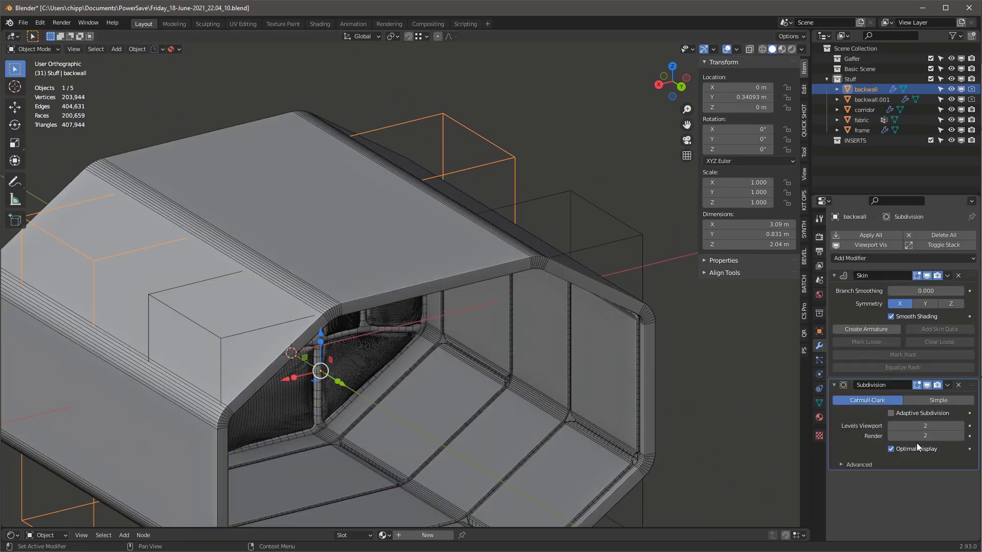
{"action": "left_click", "coordinate": [819, 331]}
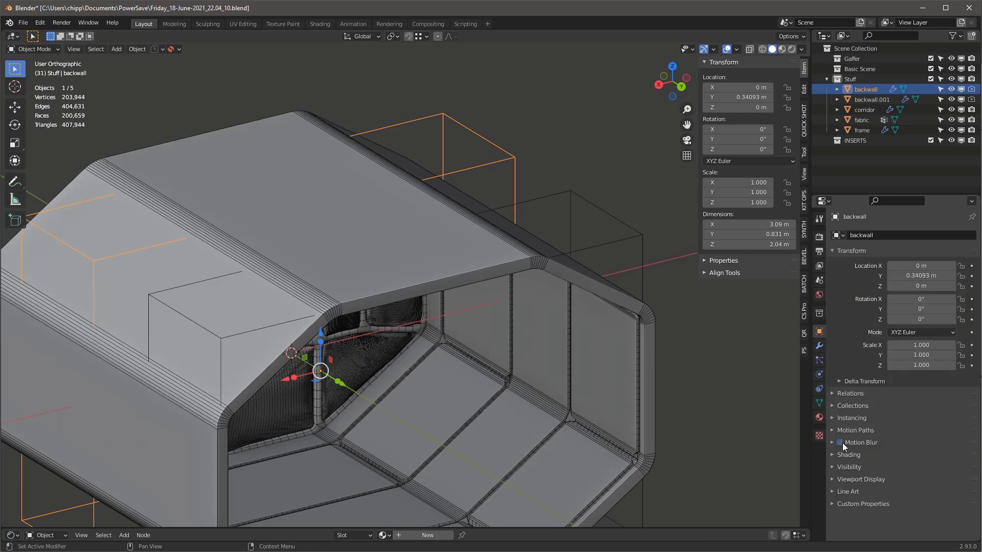
{"action": "left_click", "coordinate": [834, 480]}
{"action": "scroll", "coordinate": [880, 461], "scroll_direction": "down", "scroll_amount": 4}
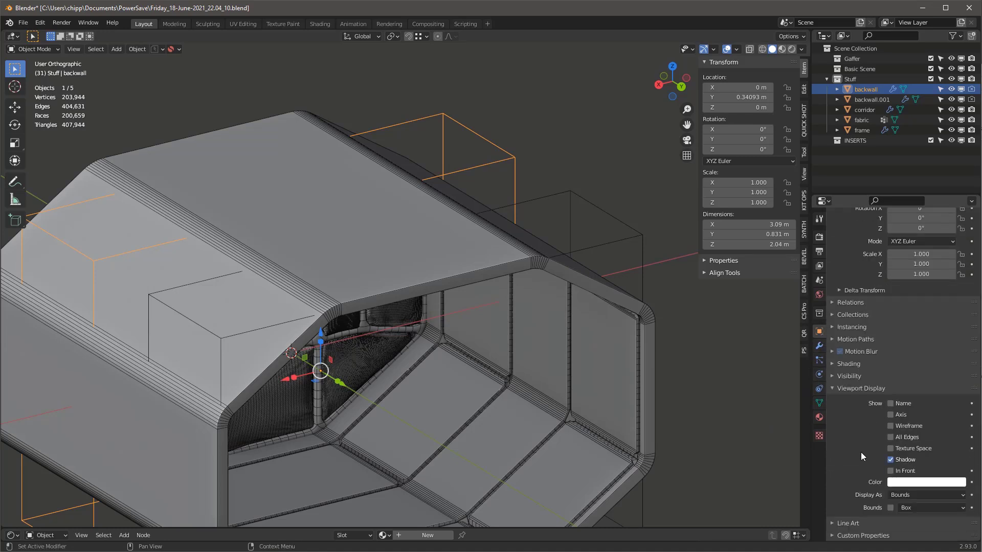
{"action": "left_click", "coordinate": [903, 497]}
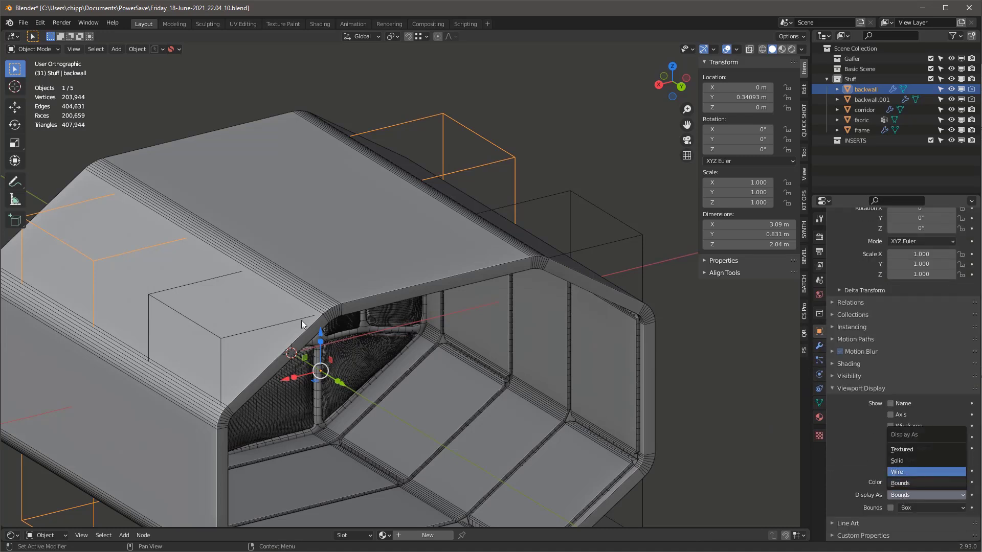
{"action": "key", "text": "Return"}
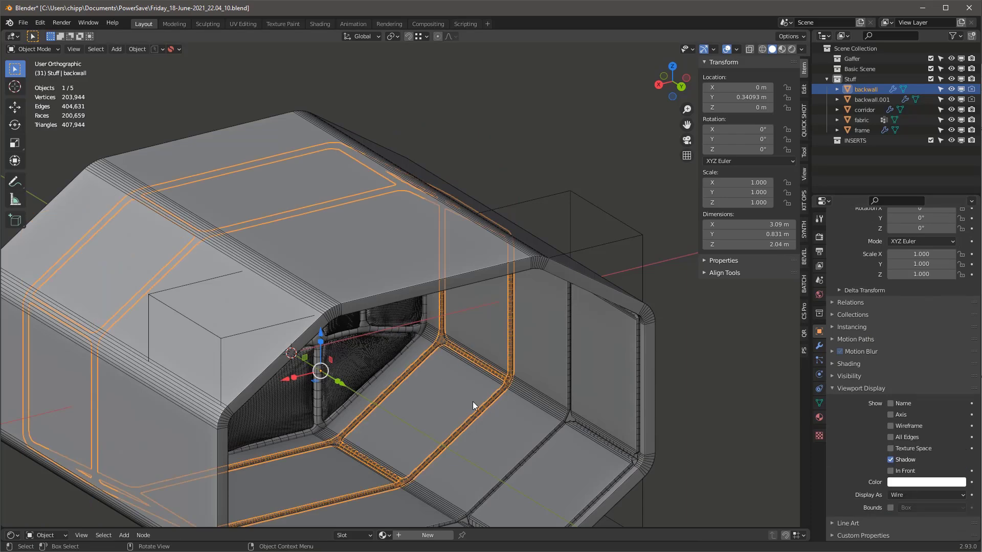
{"action": "scroll", "coordinate": [472, 401], "scroll_direction": "up", "scroll_amount": 6}
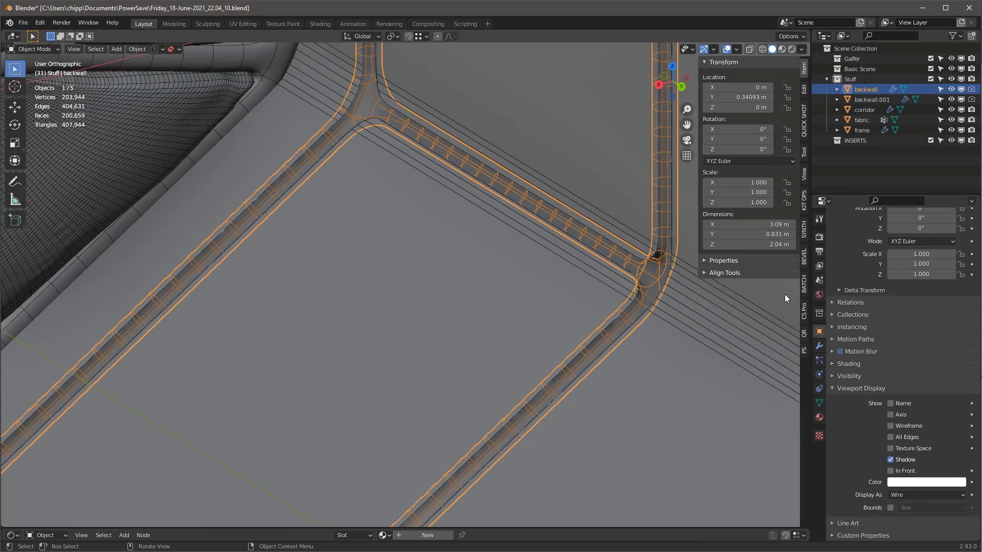
Lower the backwall's Subdivision viewport level to 1
{"action": "left_click", "coordinate": [819, 345]}
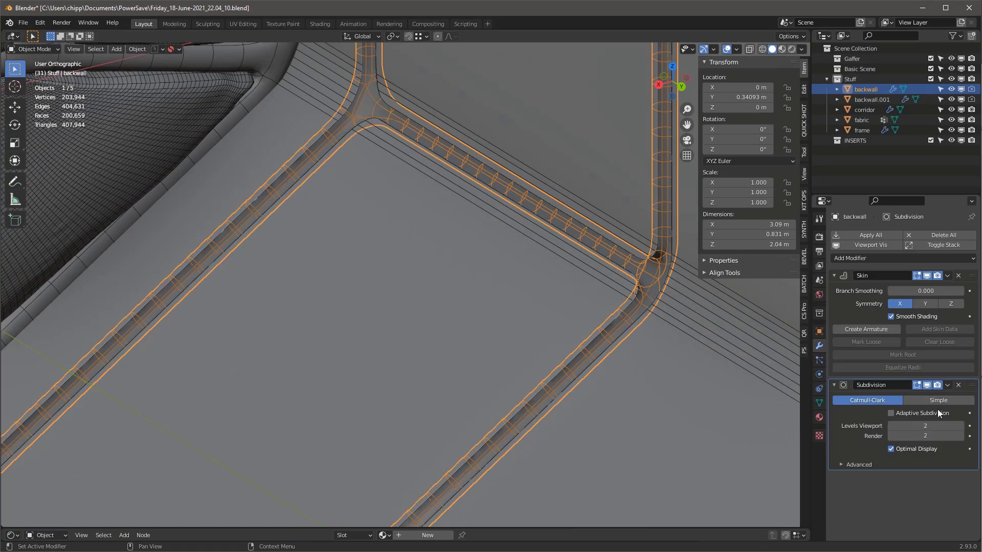
{"action": "left_click", "coordinate": [891, 426]}
{"action": "middle_click_drag", "start_coordinate": [541, 314], "coordinate": [583, 297]}
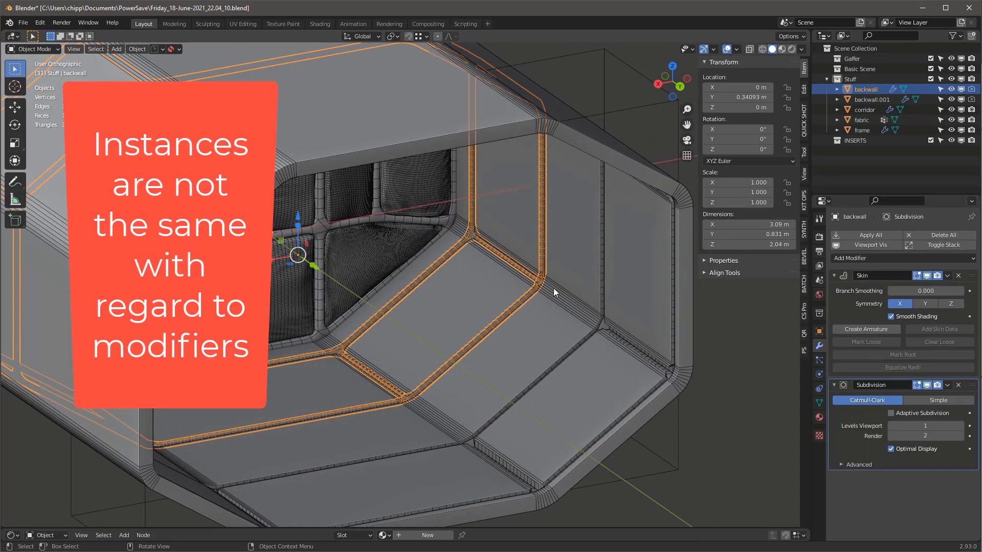
Copy the backwall's Skin and Subdivision modifiers onto backwall.001
{"action": "left_click", "coordinate": [679, 425]}
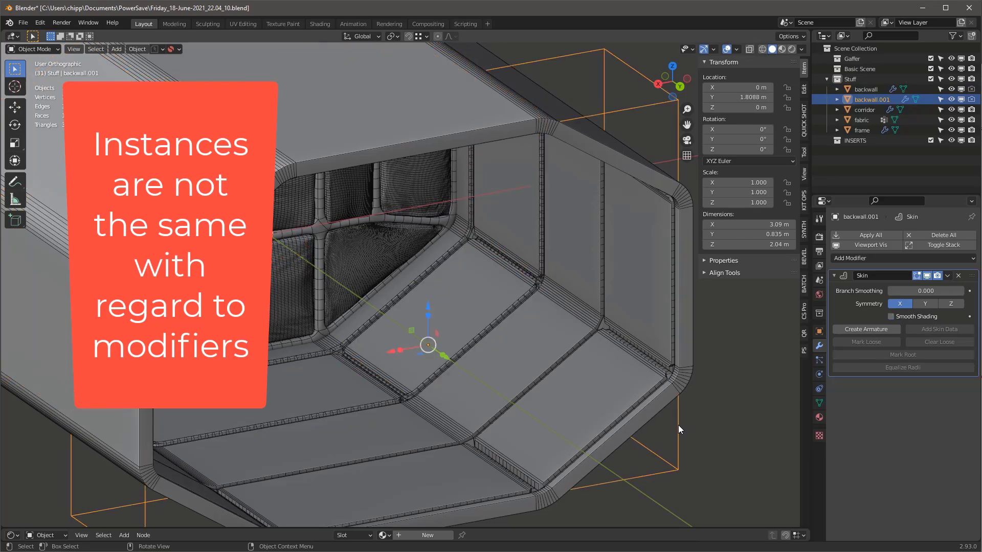
{"action": "key", "text": "KP_Decimal"}
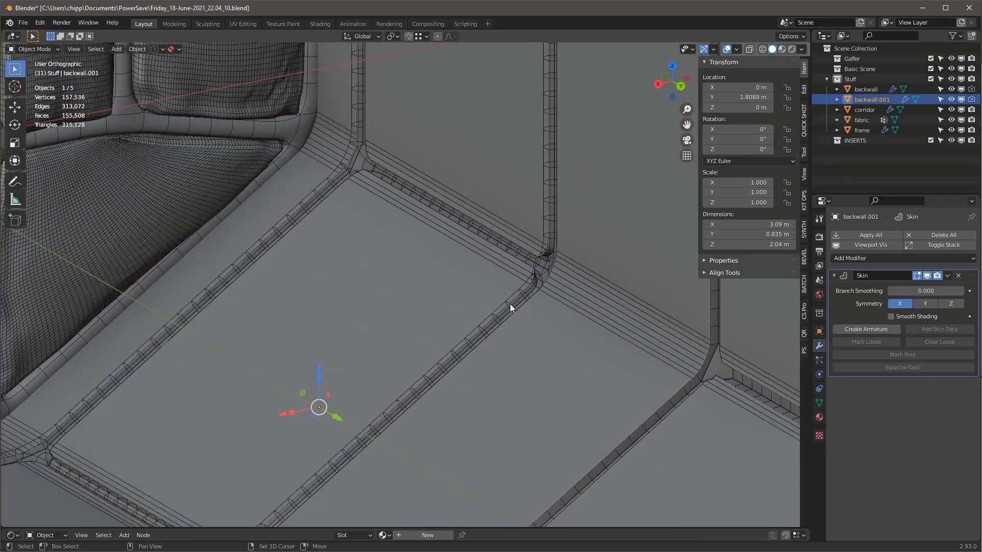
{"action": "left_click", "coordinate": [510, 304], "text": "shift"}
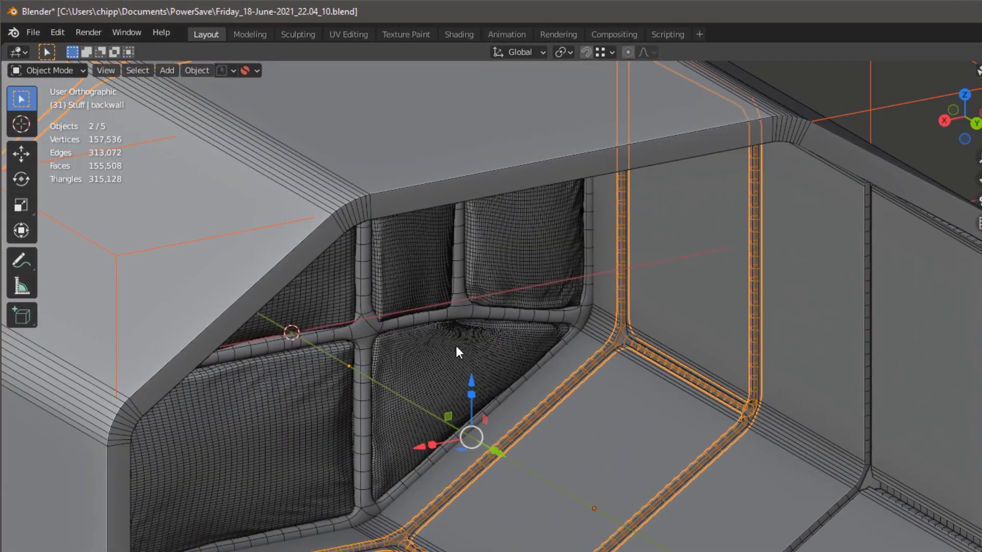
{"action": "left_click", "coordinate": [197, 71]}
{"action": "mouse_move", "coordinate": [240, 342]}
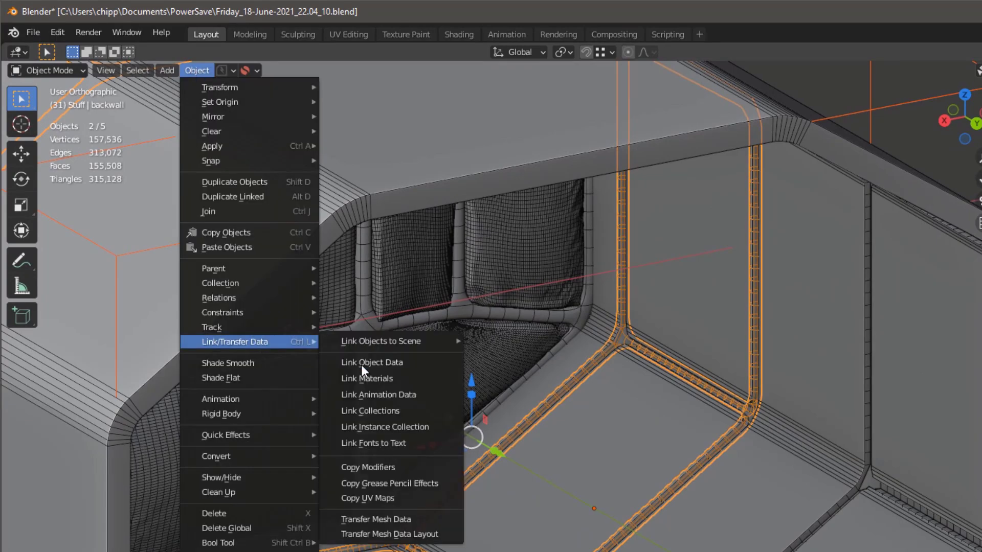
{"action": "left_click", "coordinate": [398, 467]}
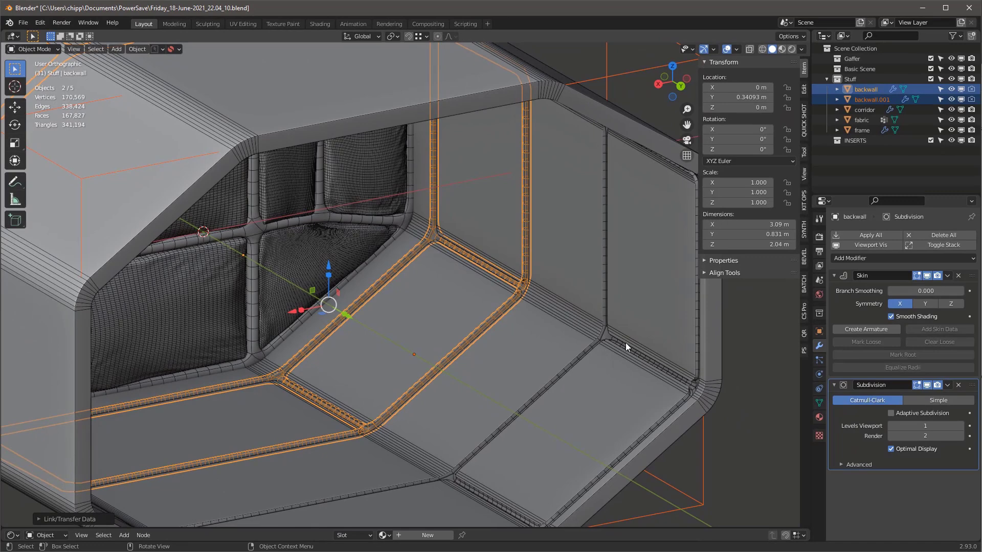
Reselect the backwall and display it only as a bounding box
{"action": "left_click", "coordinate": [632, 350]}
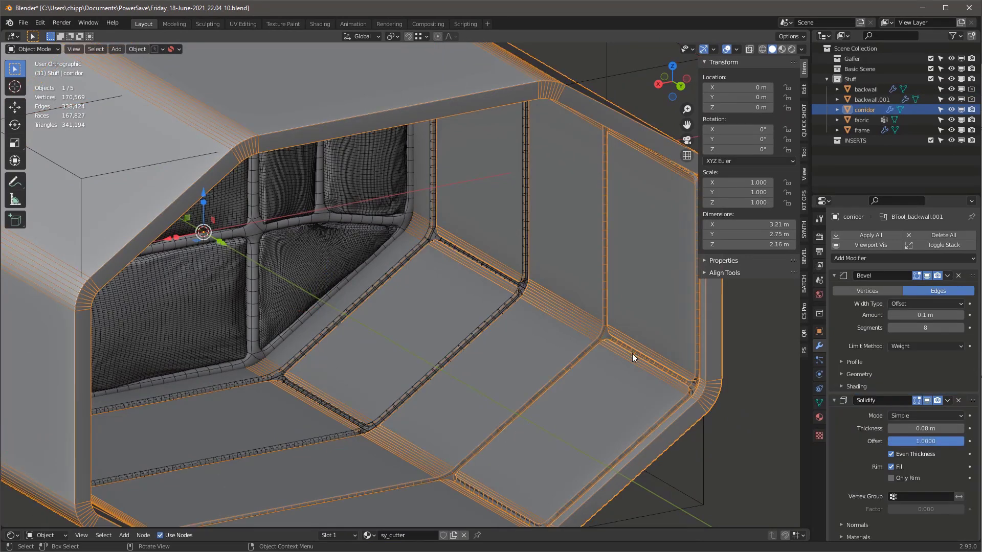
{"action": "left_click", "coordinate": [510, 283]}
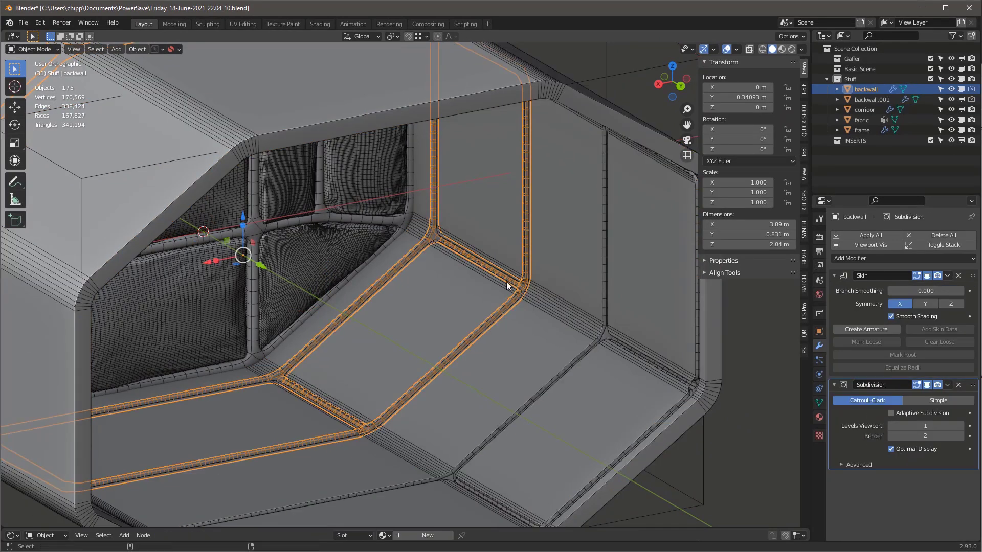
{"action": "key", "text": "ctrl+shift+b"}
{"action": "left_click", "coordinate": [818, 333]}
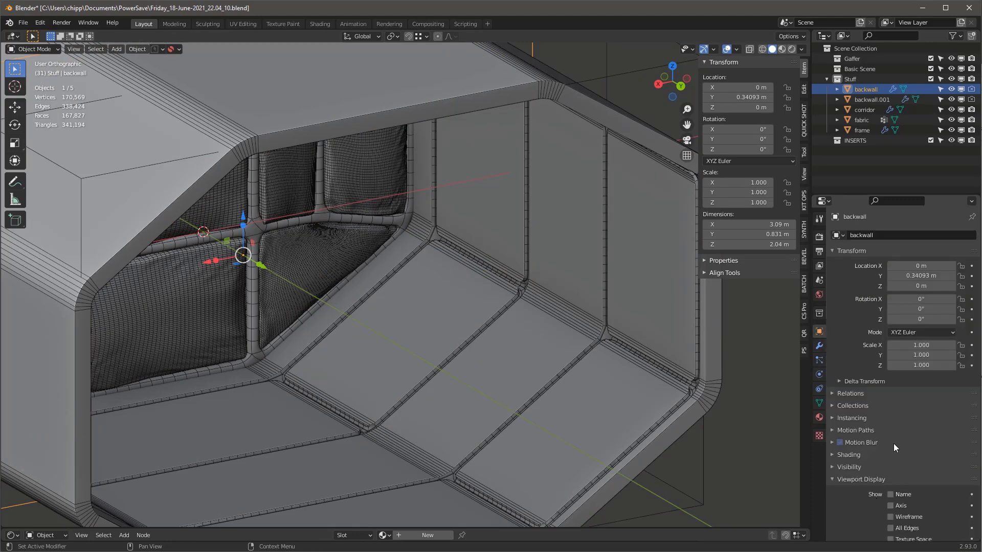
Save an incremental PowerSave version (Friday_18-June-2021_22.04_11.blend) and view the corridor from the top
{"action": "scroll", "coordinate": [892, 440], "scroll_direction": "down", "scroll_amount": 4}
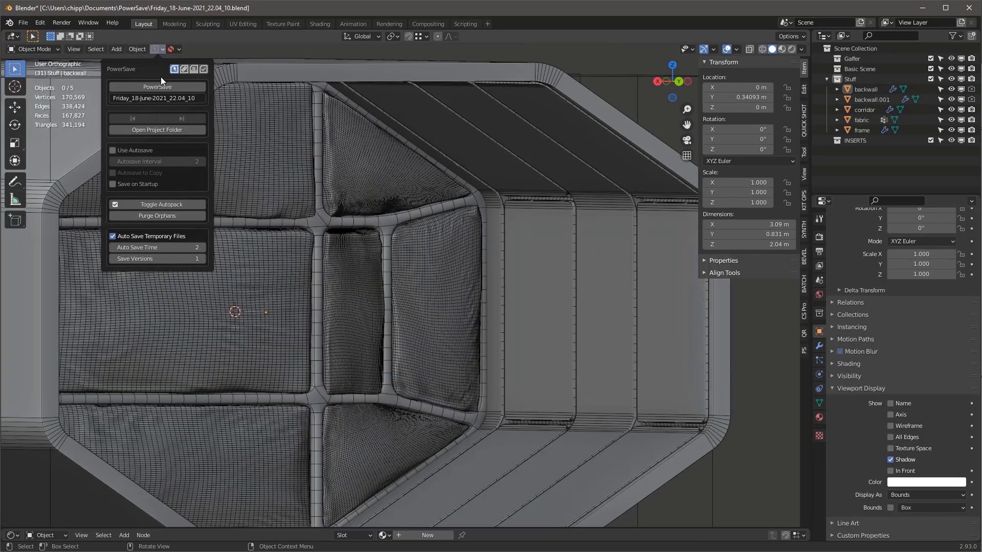
{"action": "left_click", "coordinate": [161, 88]}
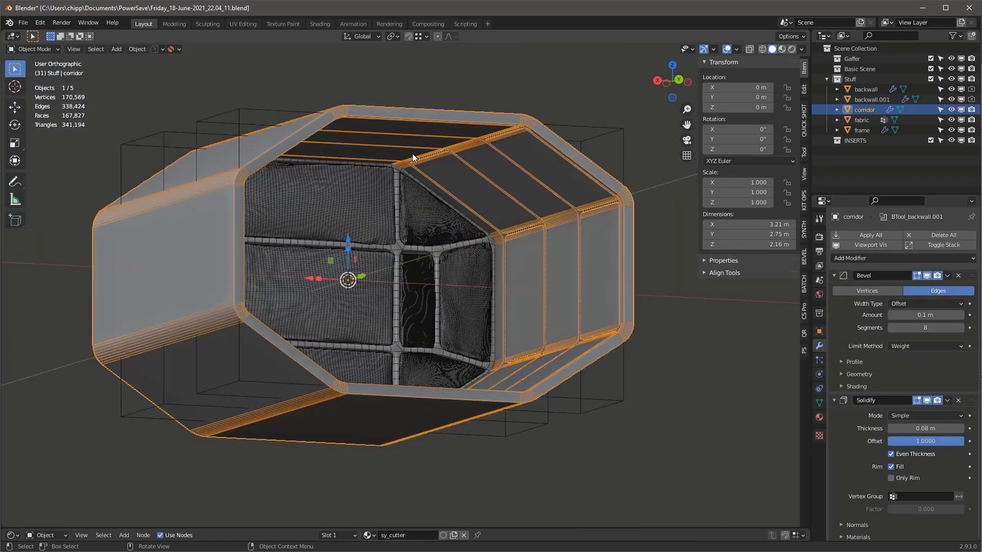
{"action": "middle_click_drag", "start_coordinate": [412, 153], "coordinate": [496, 260]}
{"action": "scroll", "coordinate": [468, 265], "scroll_direction": "up", "scroll_amount": 3}
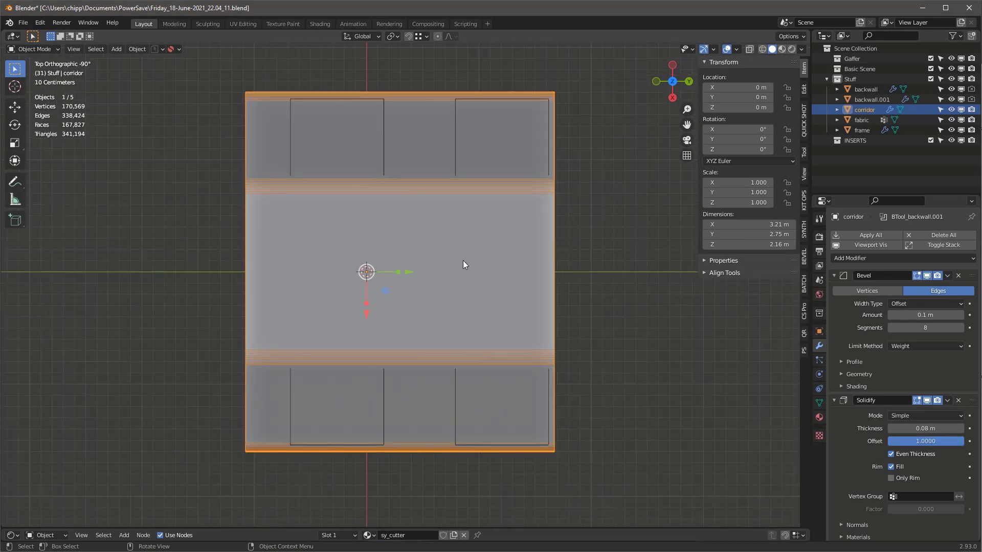
Add a cube, scale it to half size, and switch to wireframe shading
{"action": "key", "text": "shift+a"}
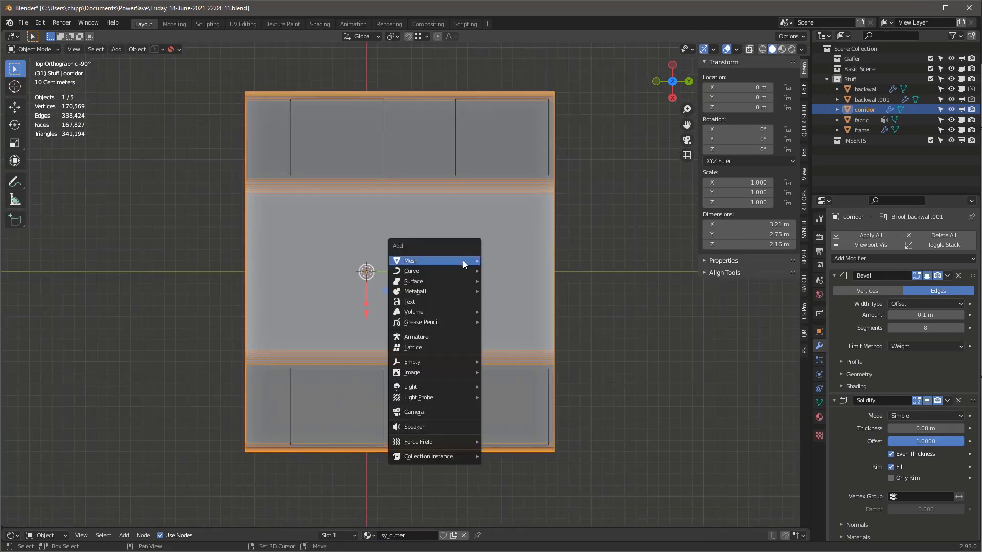
{"action": "mouse_move", "coordinate": [454, 264]}
{"action": "left_click", "coordinate": [517, 270]}
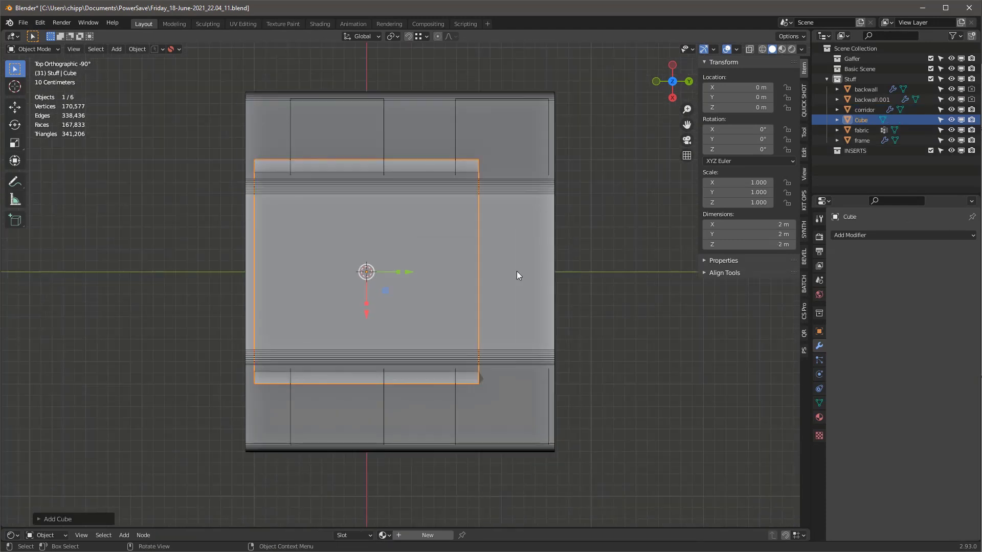
{"action": "key", "text": "s"}
{"action": "left_click", "coordinate": [463, 226]}
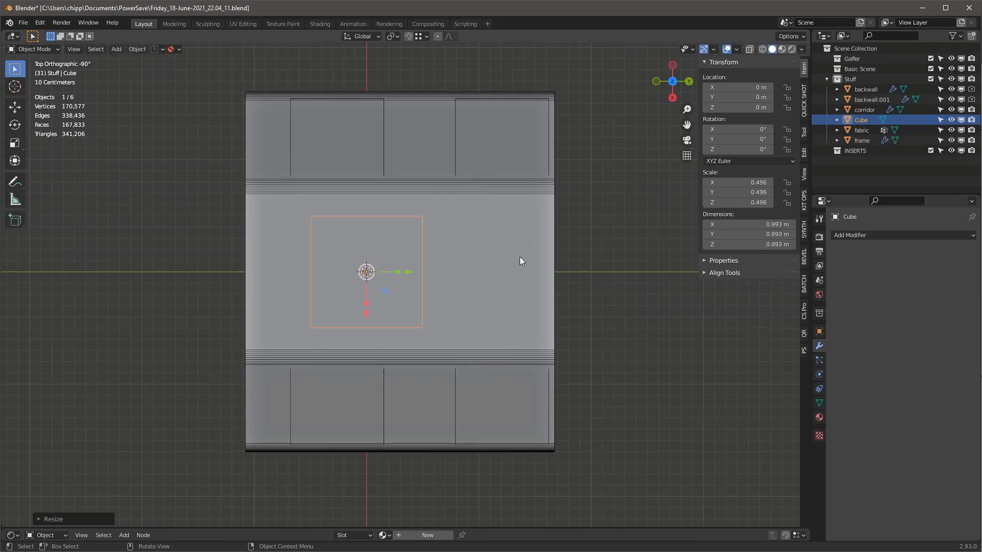
{"action": "key", "text": "shift+z"}
{"action": "scroll", "coordinate": [364, 269], "scroll_direction": "up", "scroll_amount": 3}
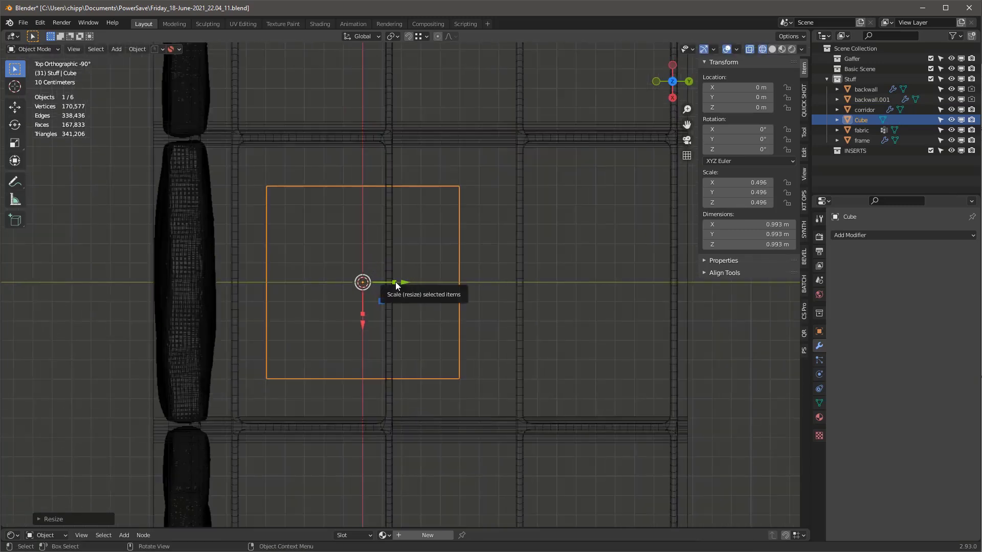
Flatten the cube to 0.993 × 0.487 × 0.204 m and raise it to Z 0.946 m
{"action": "left_click_drag", "start_coordinate": [395, 282], "coordinate": [351, 285]}
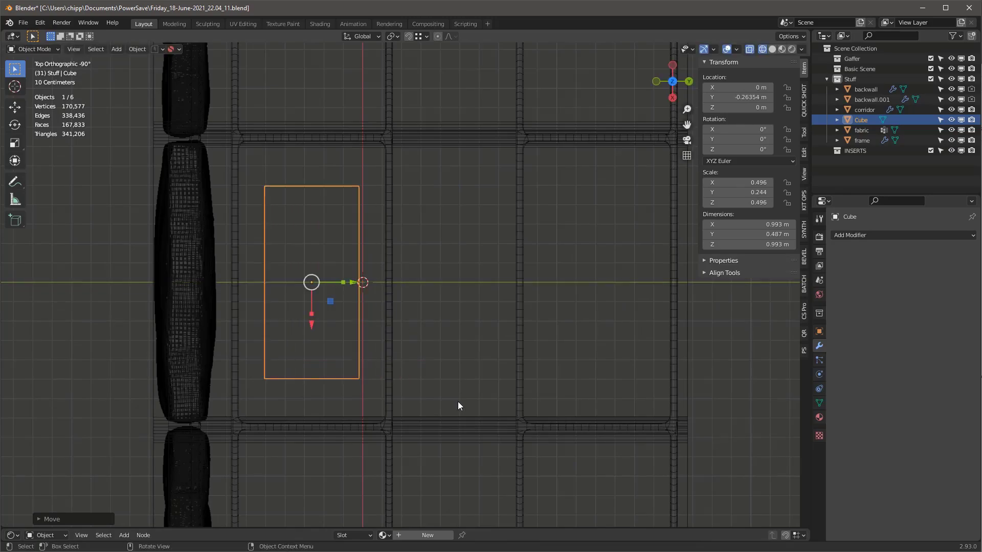
{"action": "middle_click_drag", "start_coordinate": [458, 406], "coordinate": [433, 312]}
{"action": "left_click_drag", "start_coordinate": [413, 311], "coordinate": [412, 244]}
{"action": "left_click_drag", "start_coordinate": [412, 205], "coordinate": [403, 128]}
{"action": "middle_click_drag", "start_coordinate": [407, 154], "coordinate": [503, 283]}
{"action": "scroll", "coordinate": [483, 270], "scroll_direction": "down", "scroll_amount": 3}
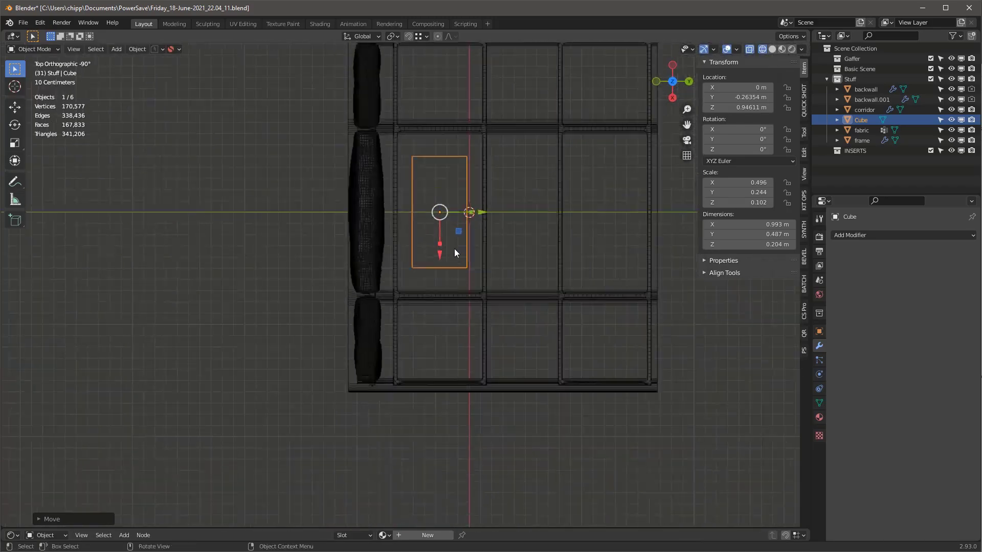
{"action": "middle_click_drag", "start_coordinate": [473, 203], "coordinate": [415, 271], "text": "shift"}
{"action": "scroll", "coordinate": [434, 247], "scroll_direction": "up", "scroll_amount": 2}
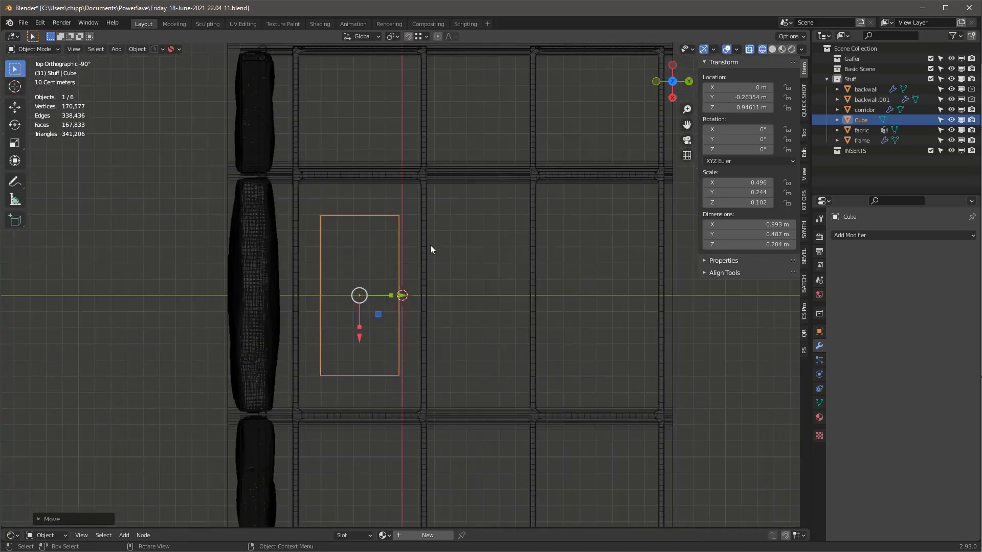
{"action": "key", "text": "Tab"}
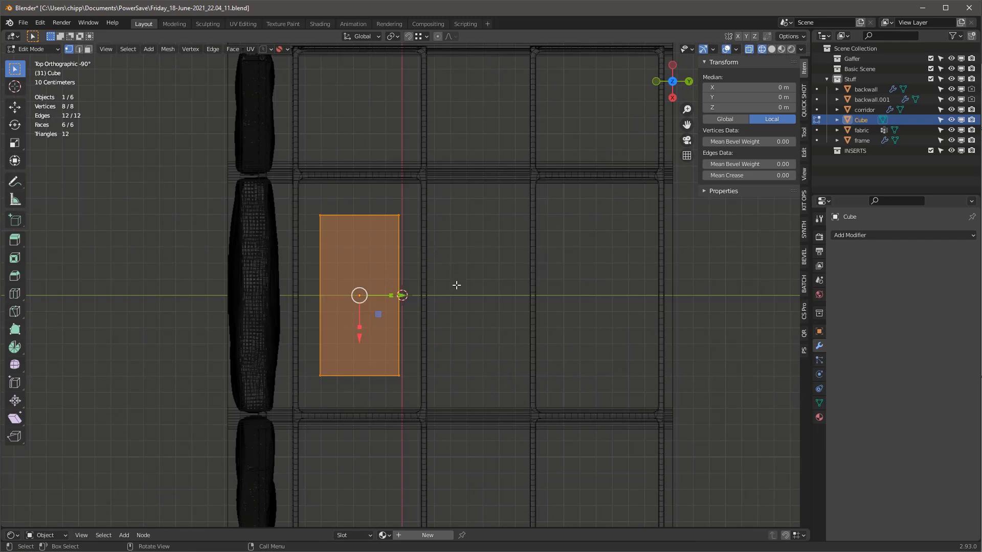
Duplicate the box geometry twice along Y and stretch the middle copy along X, making three bars
{"action": "key", "text": "shift+d"}
{"action": "key", "text": "y"}
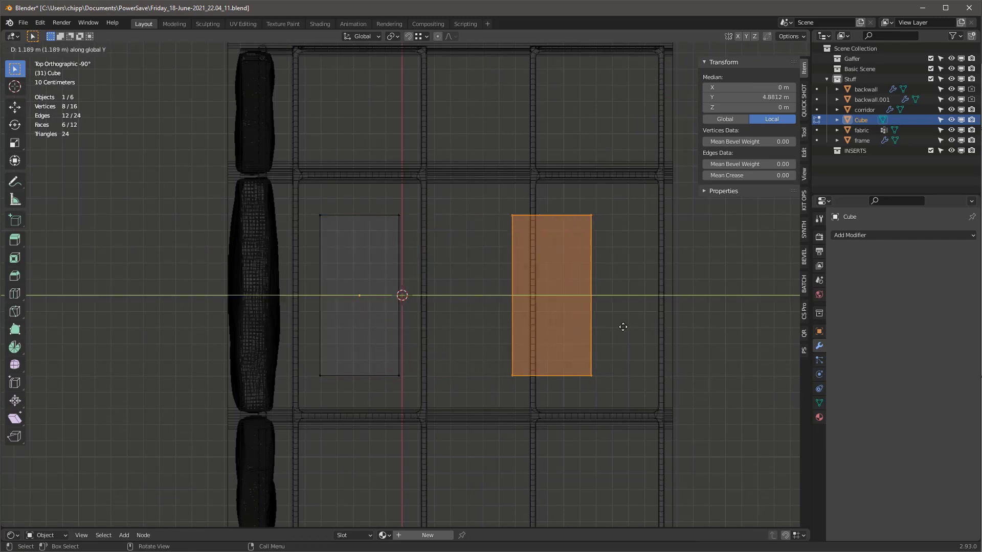
{"action": "left_click", "coordinate": [664, 329]}
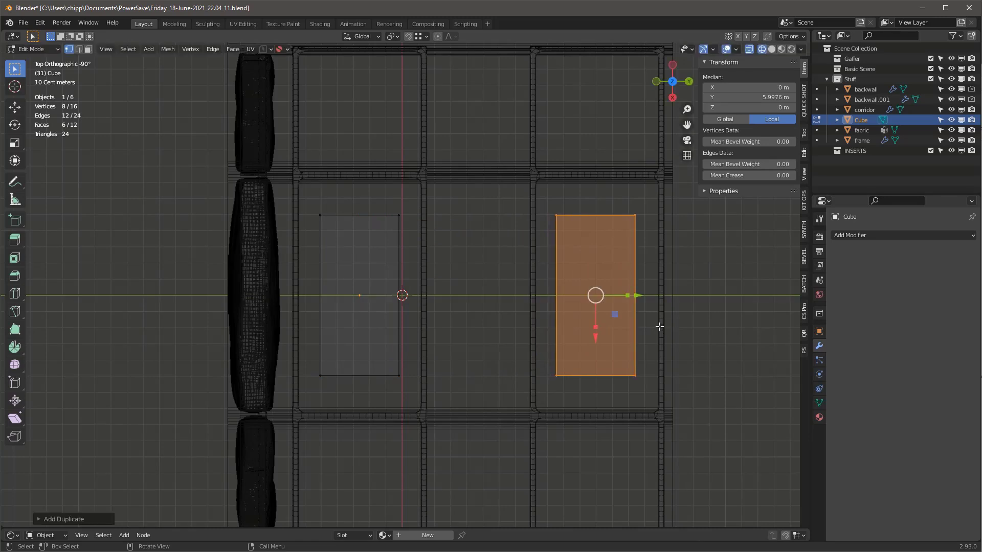
{"action": "key", "text": "shift+d"}
{"action": "key", "text": "y"}
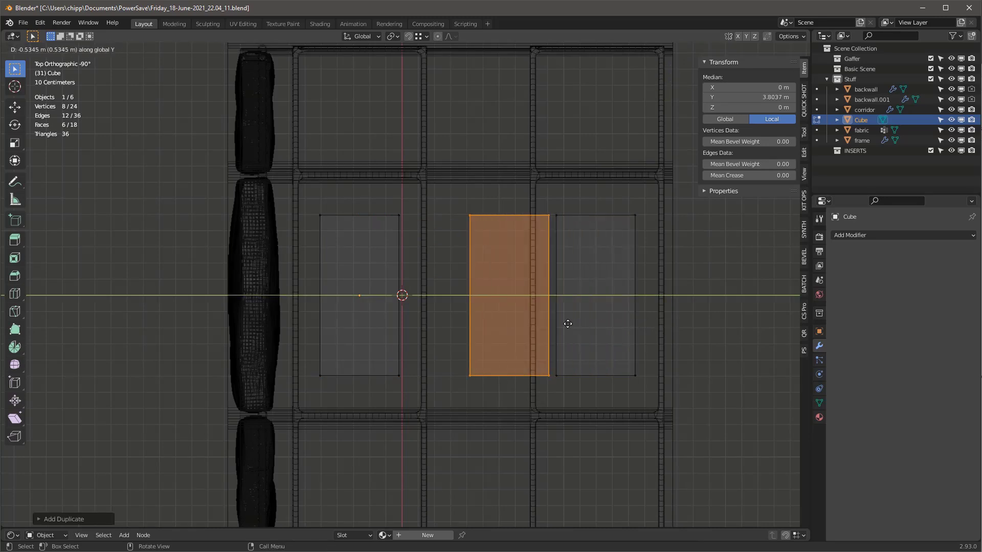
{"action": "left_click", "coordinate": [514, 303]}
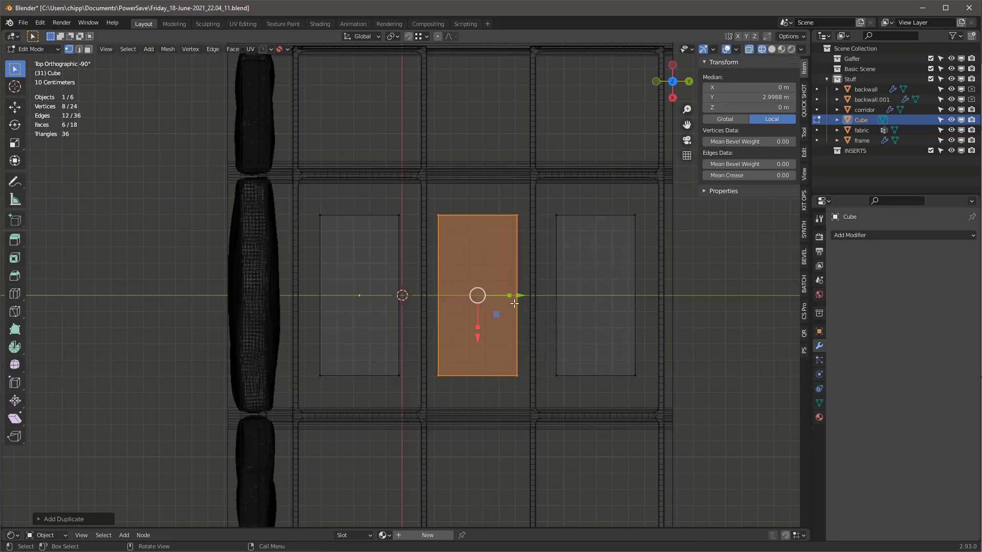
{"action": "key", "text": "s"}
{"action": "key", "text": "x"}
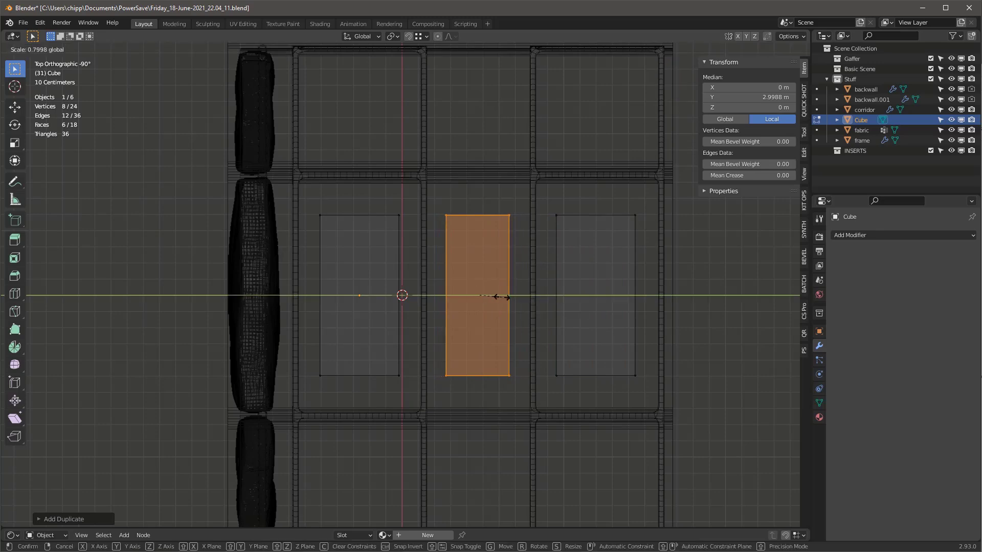
{"action": "left_click", "coordinate": [499, 297]}
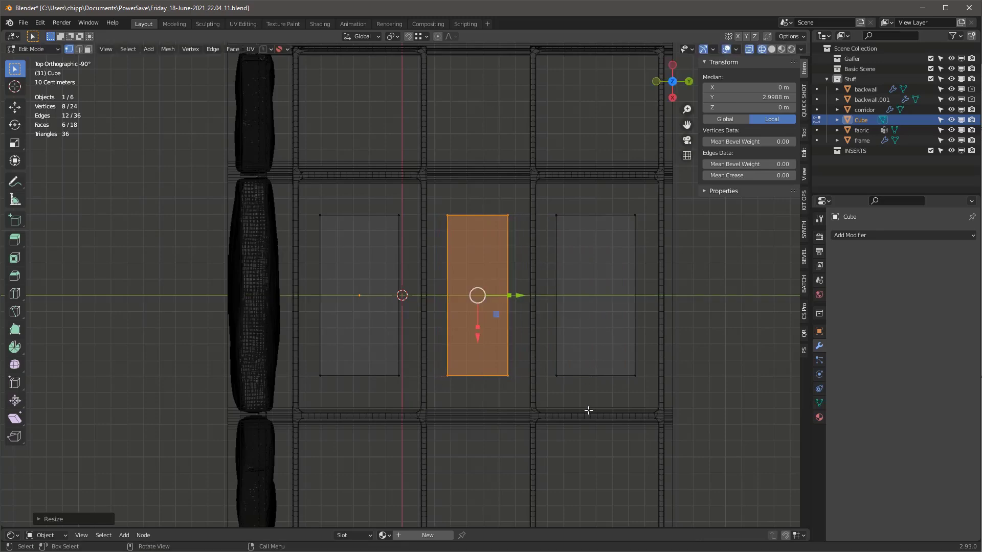
{"action": "middle_click_drag", "start_coordinate": [589, 411], "coordinate": [529, 283]}
Cut the three bars out of the corridor roof with a BoolTool difference, then select the cutter
{"action": "key", "text": "Tab"}
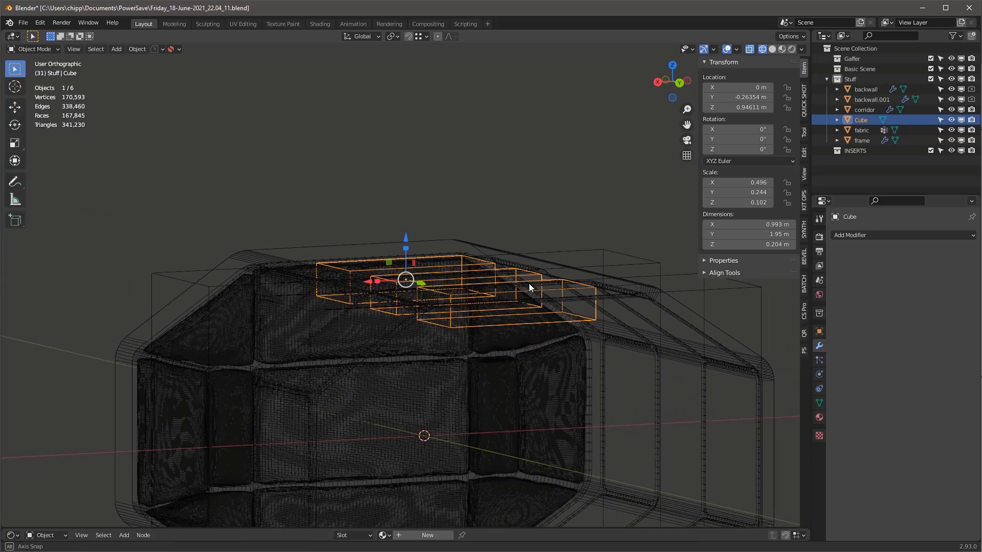
{"action": "left_click", "coordinate": [680, 304], "text": "shift"}
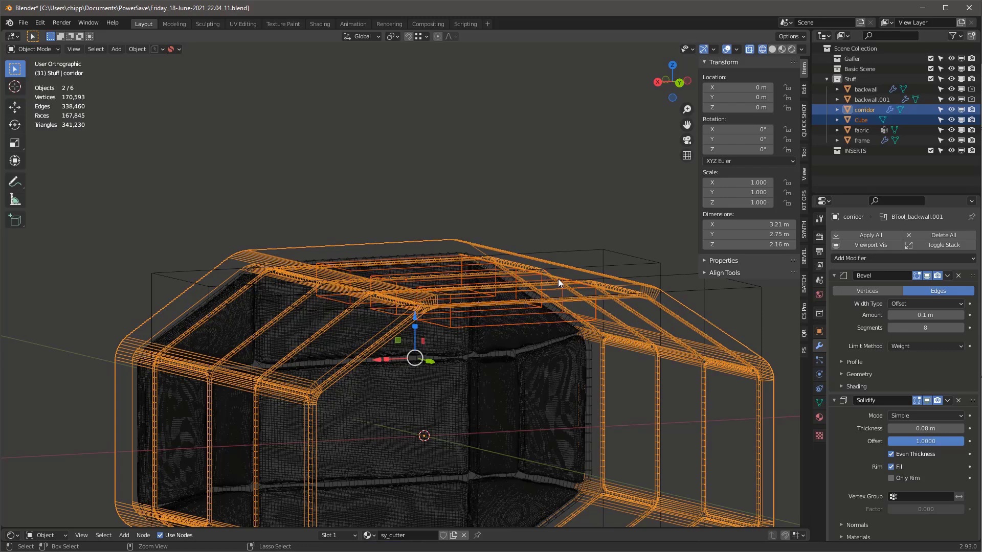
{"action": "key", "text": "ctrl+KP_Subtract"}
{"action": "key", "text": "shift+z"}
{"action": "middle_click_drag", "start_coordinate": [560, 284], "coordinate": [541, 213]}
{"action": "scroll", "coordinate": [483, 189], "scroll_direction": "up", "scroll_amount": 3}
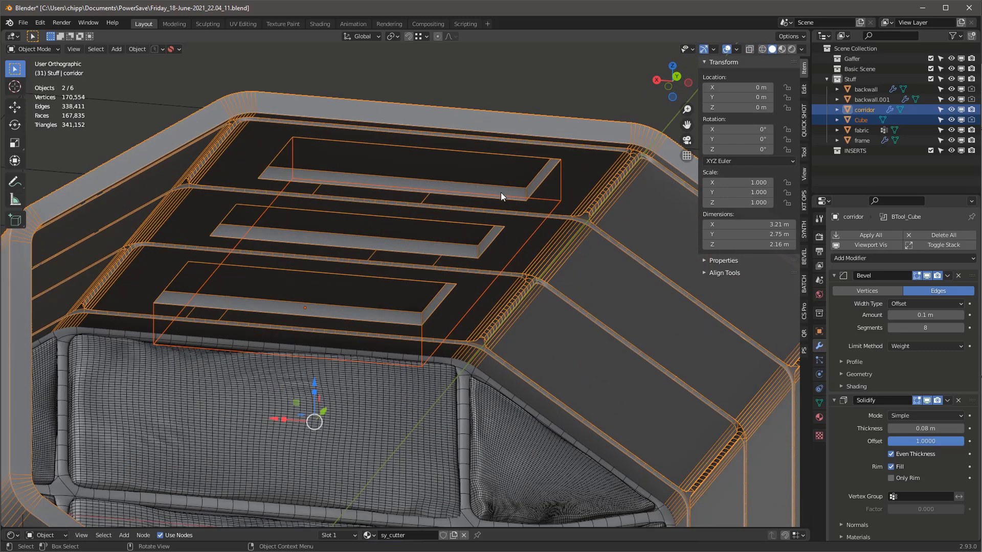
{"action": "middle_click_drag", "start_coordinate": [459, 197], "coordinate": [535, 231]}
{"action": "left_click", "coordinate": [537, 231]}
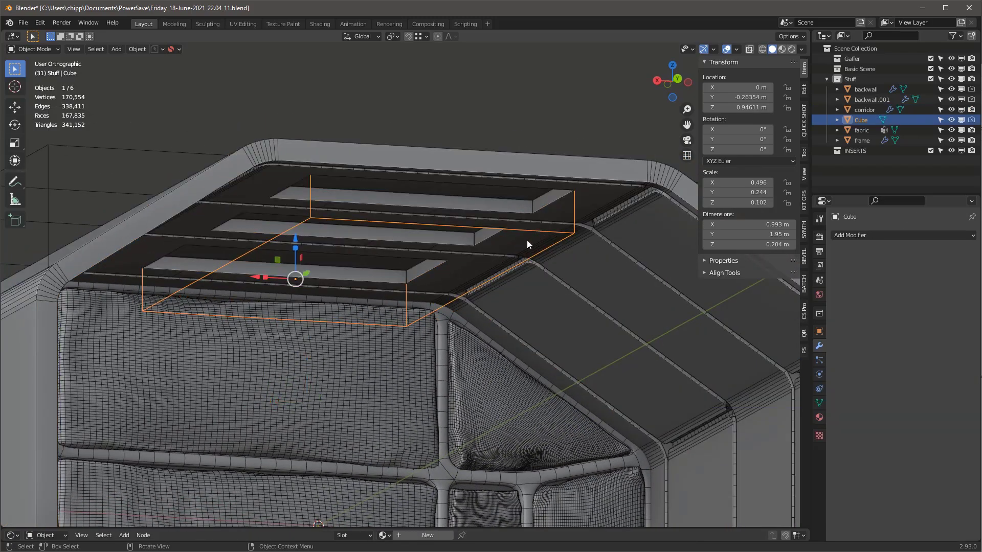
{"action": "middle_click_drag", "start_coordinate": [462, 228], "coordinate": [467, 236]}
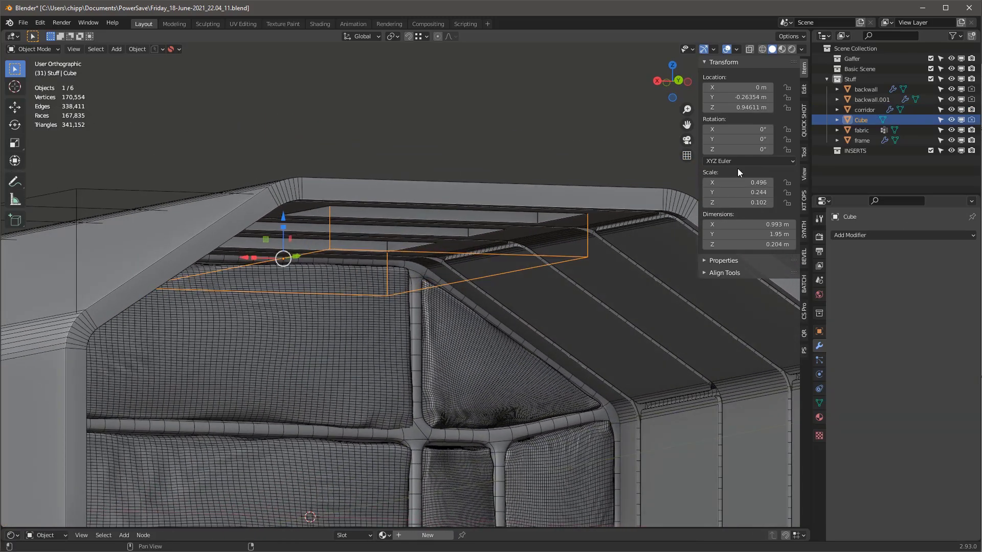
Import the sy_white_5_emmisive material from the KIT OPS KO-Emissive pack
{"action": "left_click", "coordinate": [802, 203]}
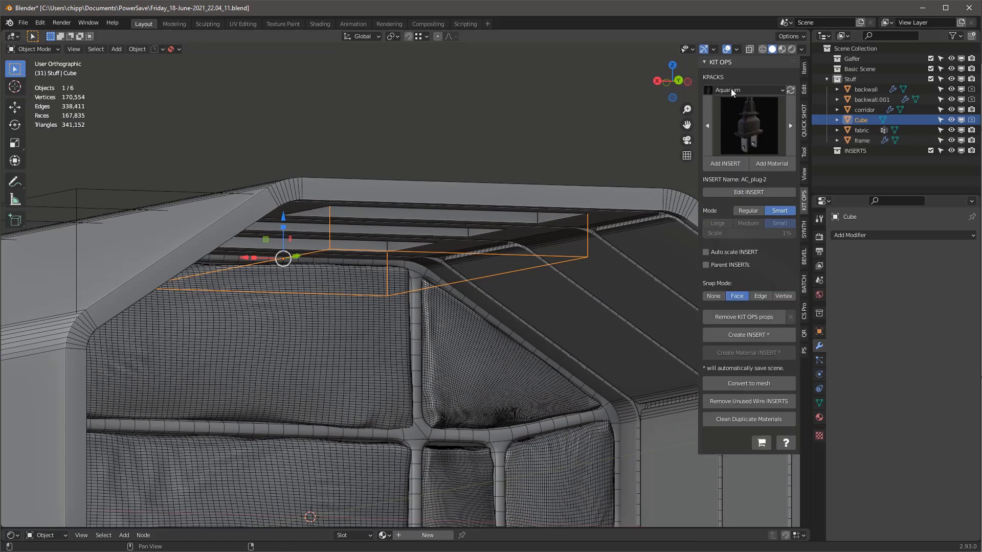
{"action": "left_click", "coordinate": [710, 91]}
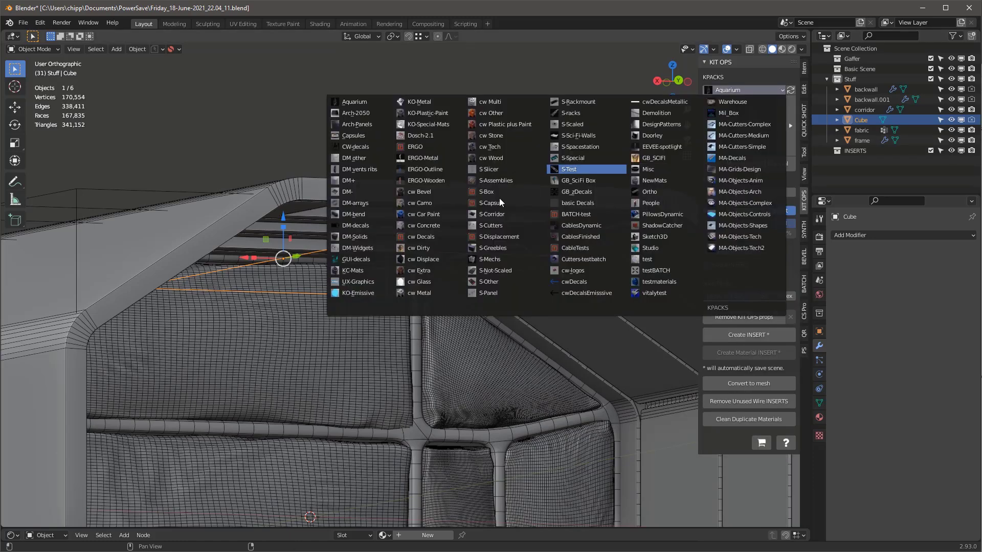
{"action": "left_click", "coordinate": [368, 294]}
{"action": "left_click", "coordinate": [746, 135]}
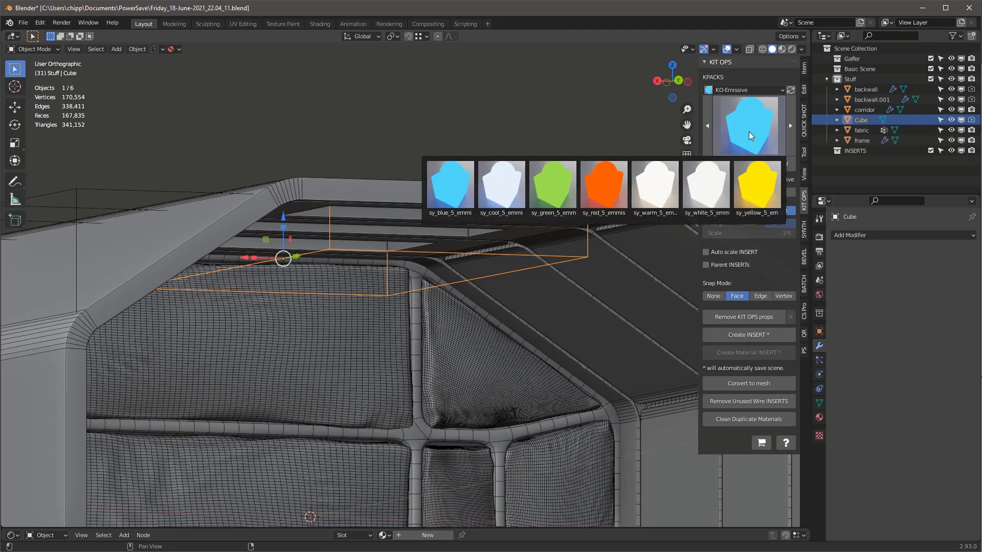
{"action": "left_click", "coordinate": [747, 131]}
{"action": "left_click", "coordinate": [709, 190]}
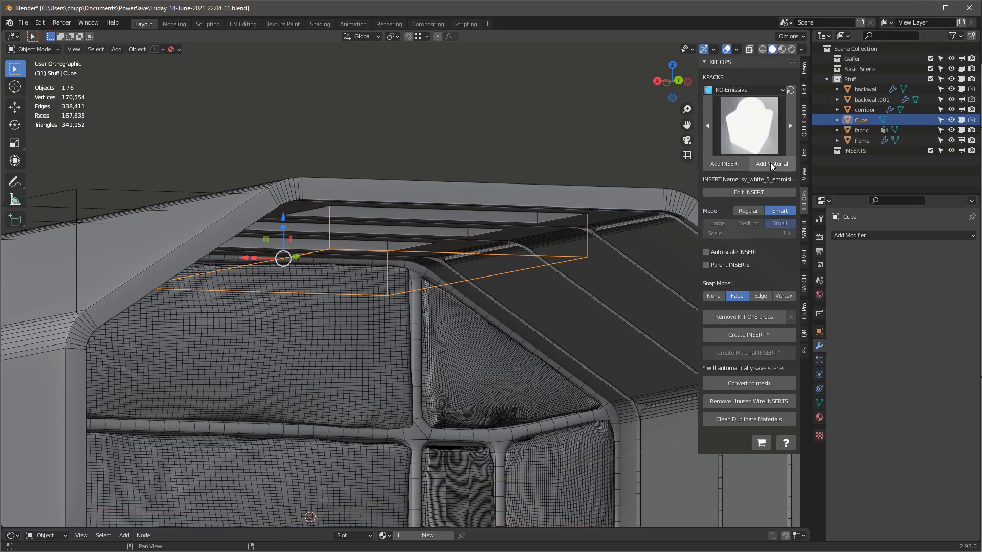
{"action": "left_click", "coordinate": [772, 164]}
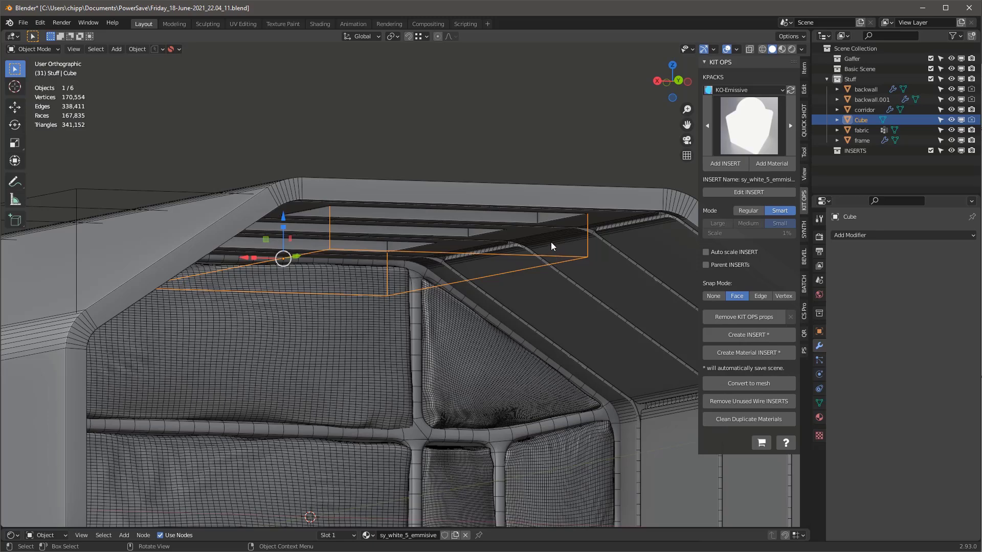
In material preview, assign sy_white_5_emmisive to a new second material slot on the corridor
{"action": "key", "text": "z"}
{"action": "left_click", "coordinate": [550, 304]}
{"action": "middle_click_drag", "start_coordinate": [539, 305], "coordinate": [516, 252]}
{"action": "left_click", "coordinate": [435, 91]}
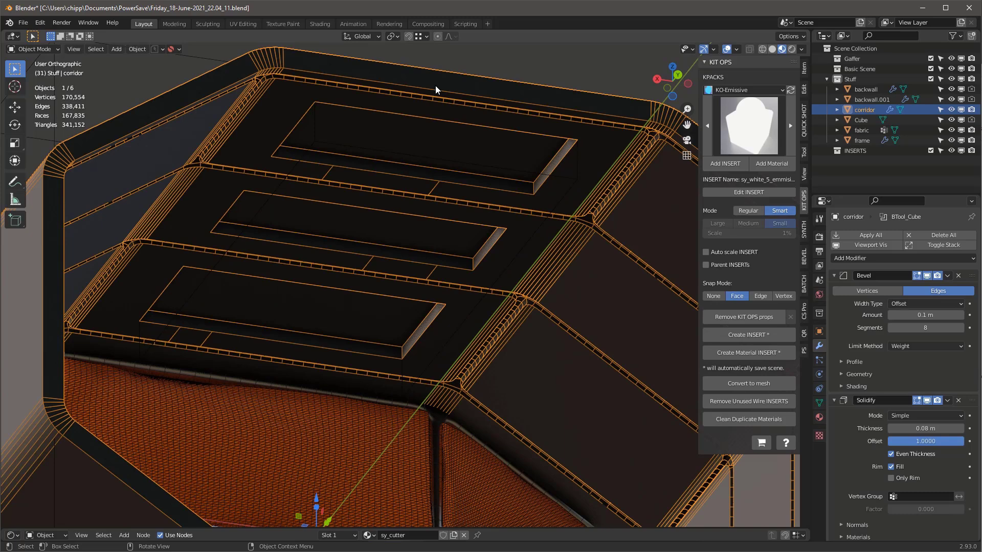
{"action": "left_click", "coordinate": [820, 417]}
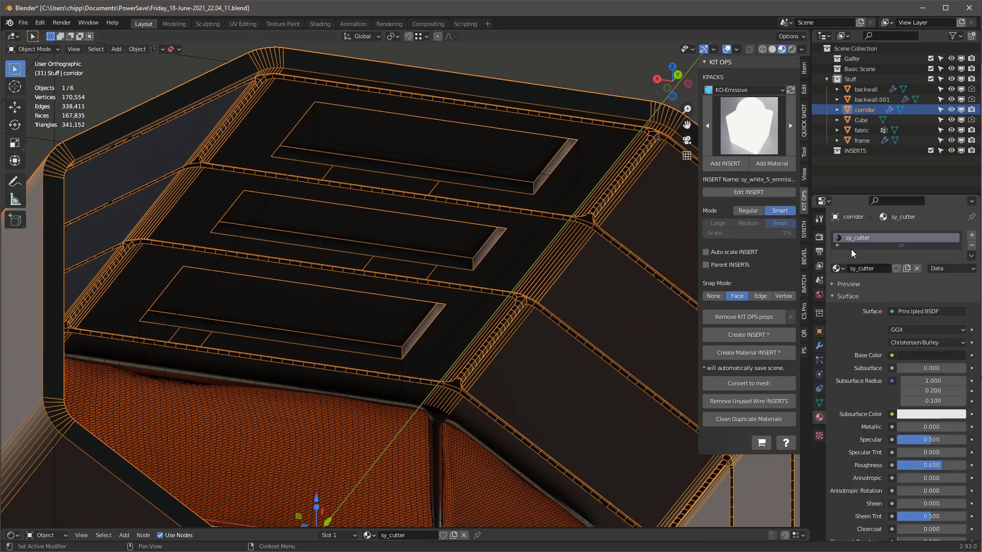
{"action": "left_click", "coordinate": [972, 237]}
{"action": "left_click", "coordinate": [837, 292]}
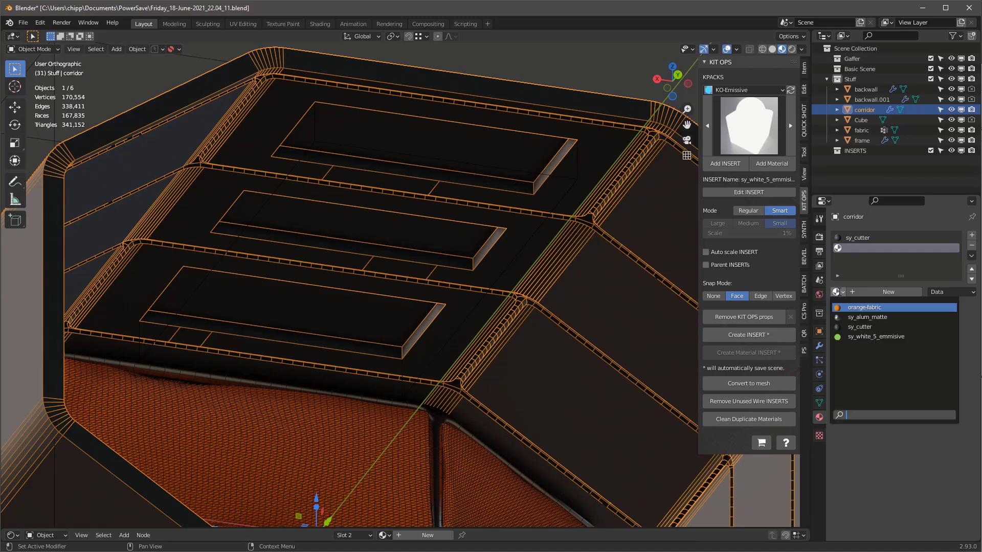
{"action": "left_click", "coordinate": [854, 337]}
{"action": "middle_click_drag", "start_coordinate": [504, 195], "coordinate": [475, 183]}
{"action": "scroll", "coordinate": [505, 248], "scroll_direction": "down", "scroll_amount": 2}
{"action": "key", "text": "alt+a"}
{"action": "mouse_move", "coordinate": [547, 243]}
{"action": "middle_mouse_down"}
{"action": "mouse_move", "coordinate": [515, 251]}
{"action": "mouse_move", "coordinate": [544, 251]}
{"action": "middle_mouse_up"}
{"action": "key", "text": "shift+a"}
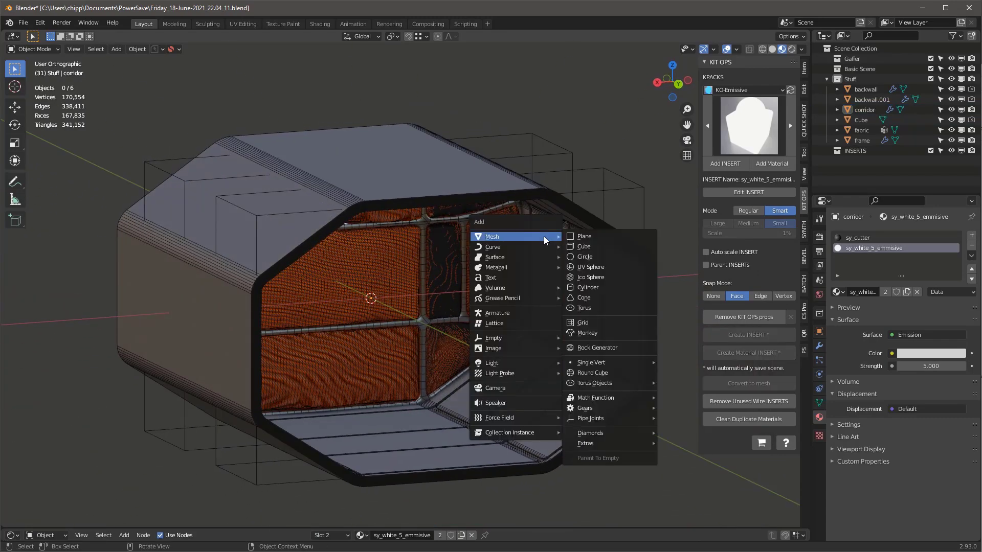
Add a camera, move it into the Gaffer collection, and look through it
{"action": "left_click", "coordinate": [532, 389]}
{"action": "key", "text": "m"}
{"action": "left_click", "coordinate": [486, 347]}
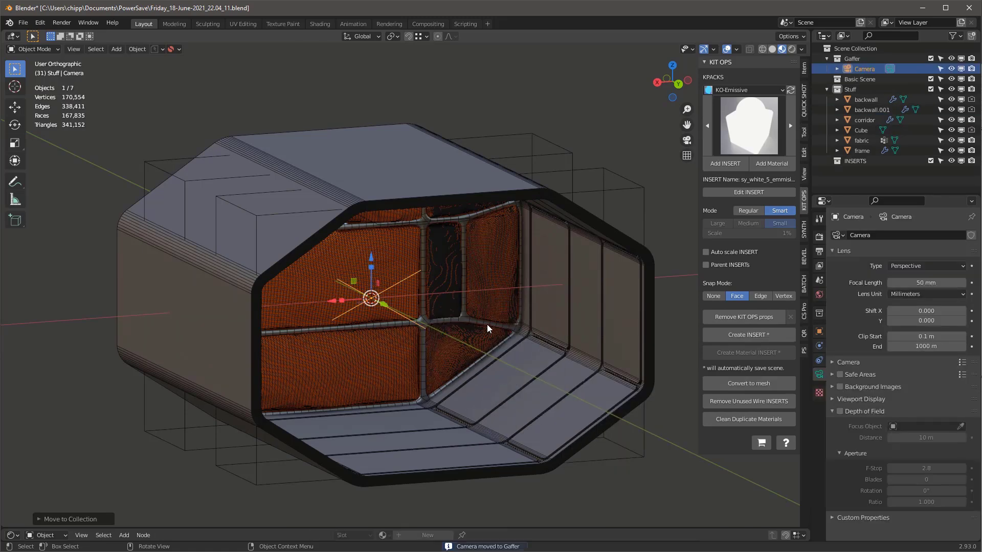
{"action": "key", "text": "KP_5"}
{"action": "scroll", "coordinate": [496, 314], "scroll_direction": "down", "scroll_amount": 5}
{"action": "scroll", "coordinate": [513, 298], "scroll_direction": "up", "scroll_amount": 4}
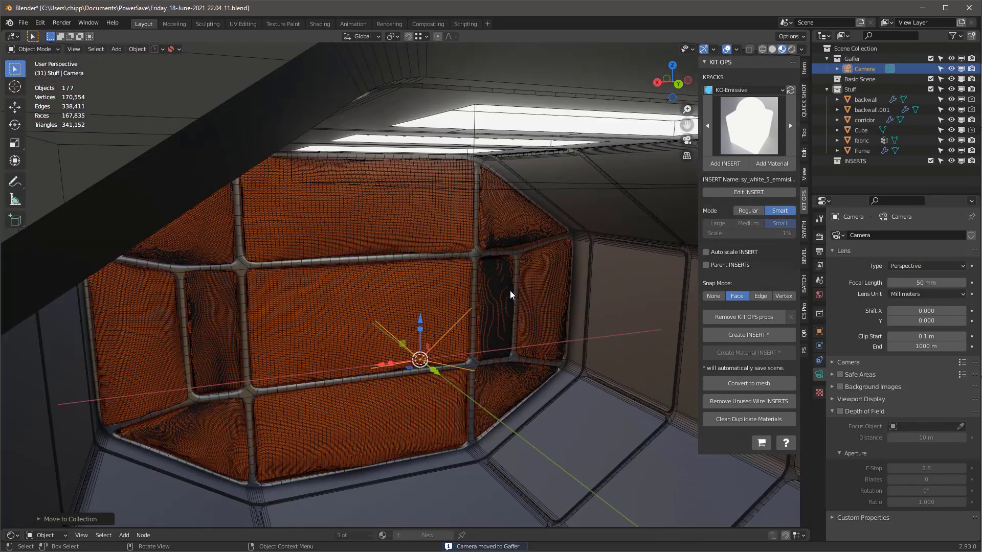
{"action": "scroll", "coordinate": [500, 291], "scroll_direction": "down", "scroll_amount": 4}
{"action": "middle_click_drag", "start_coordinate": [495, 287], "coordinate": [422, 262], "text": "shift"}
{"action": "key", "text": "KP_0"}
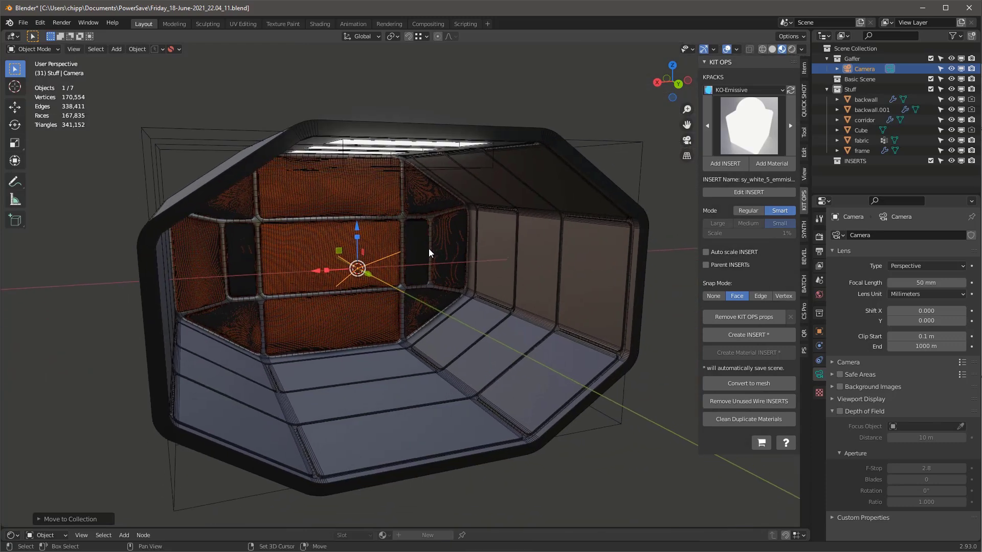
Lock the camera to the view and frame a low, tilted shot down the corridor
{"action": "scroll", "coordinate": [428, 249], "scroll_direction": "up", "scroll_amount": 3}
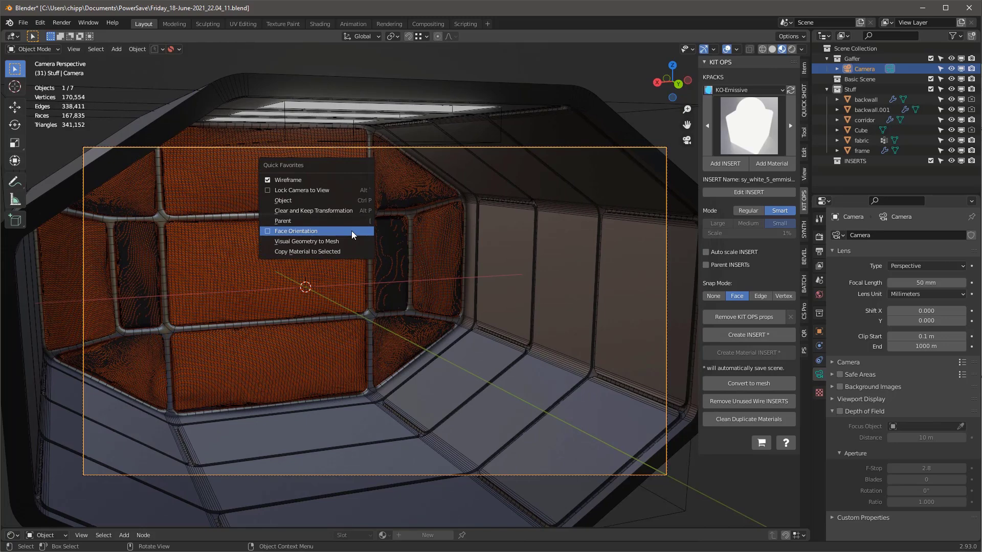
{"action": "left_click", "coordinate": [317, 190]}
{"action": "scroll", "coordinate": [383, 284], "scroll_direction": "up", "scroll_amount": 3}
{"action": "scroll", "coordinate": [383, 285], "scroll_direction": "down", "scroll_amount": 5}
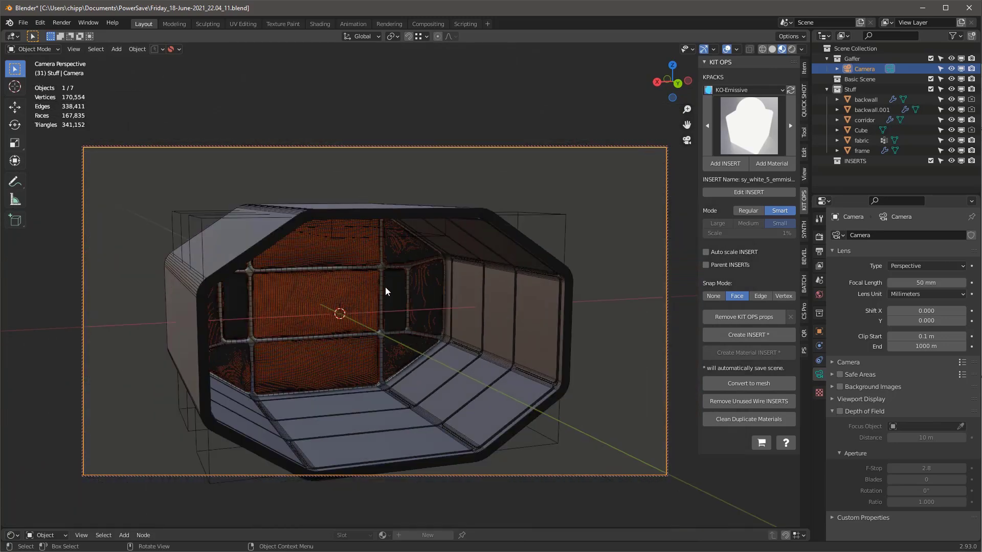
{"action": "middle_click_drag", "start_coordinate": [383, 290], "coordinate": [381, 269]}
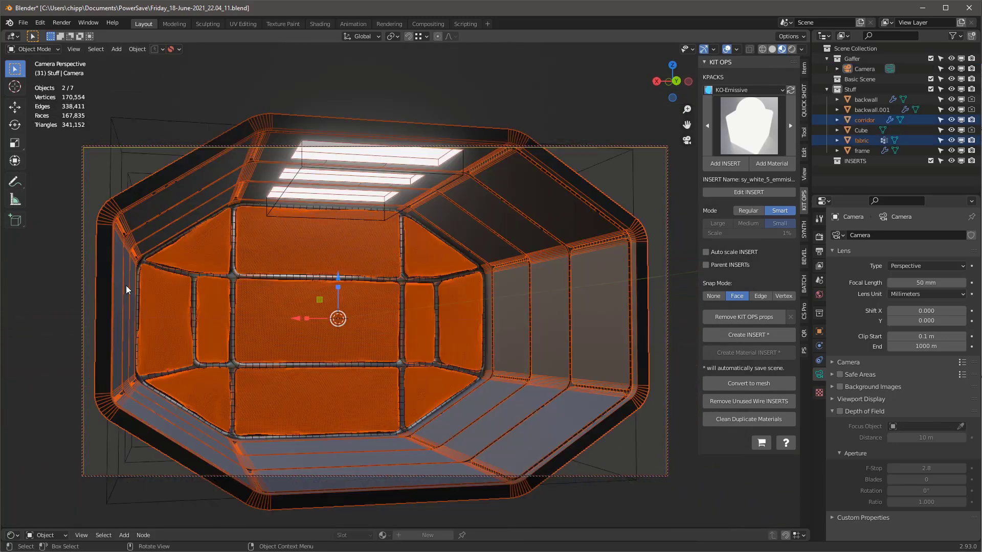
{"action": "middle_click_drag", "start_coordinate": [226, 305], "coordinate": [261, 307], "text": "shift"}
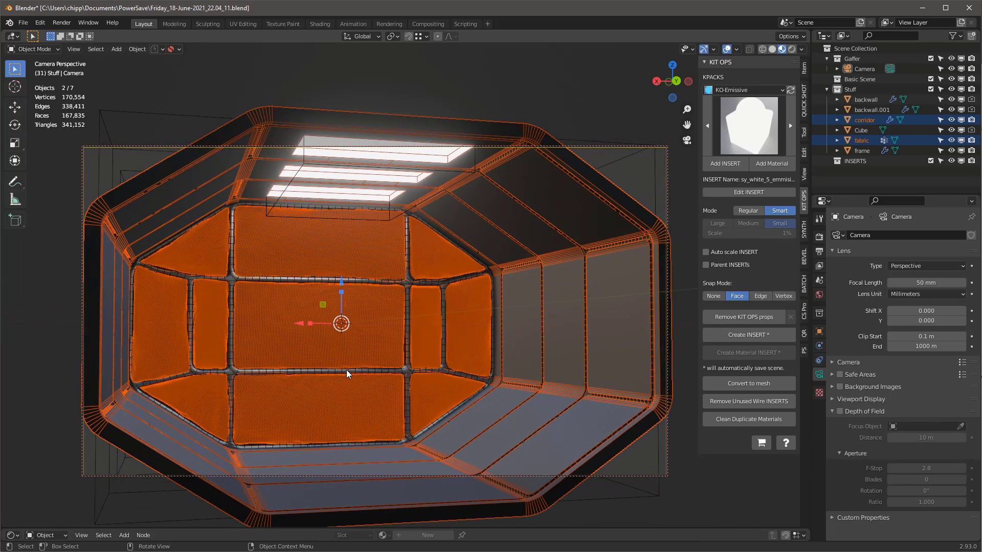
Set the camera's focal length, trying 35 and 25 before settling on 30 mm
{"action": "left_click", "coordinate": [873, 68]}
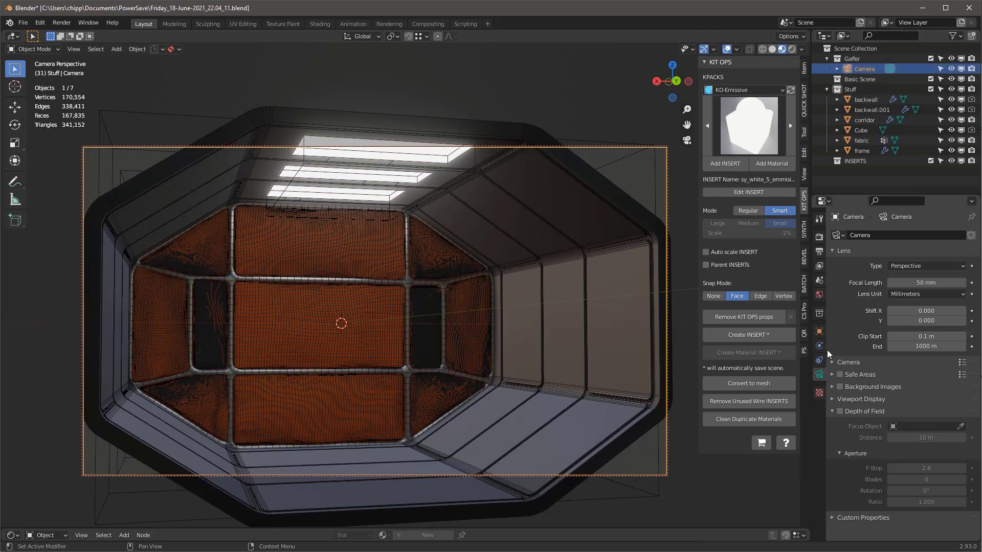
{"action": "left_click", "coordinate": [901, 283]}
{"action": "type", "text": "35"}
{"action": "key", "text": "Return"}
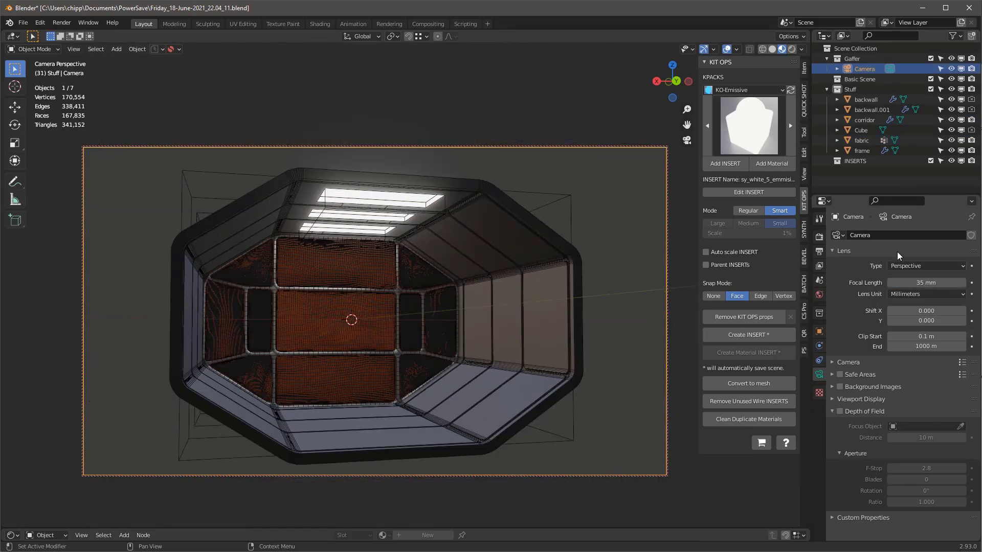
{"action": "left_click", "coordinate": [900, 283]}
{"action": "type", "text": "25"}
{"action": "key", "text": "Return"}
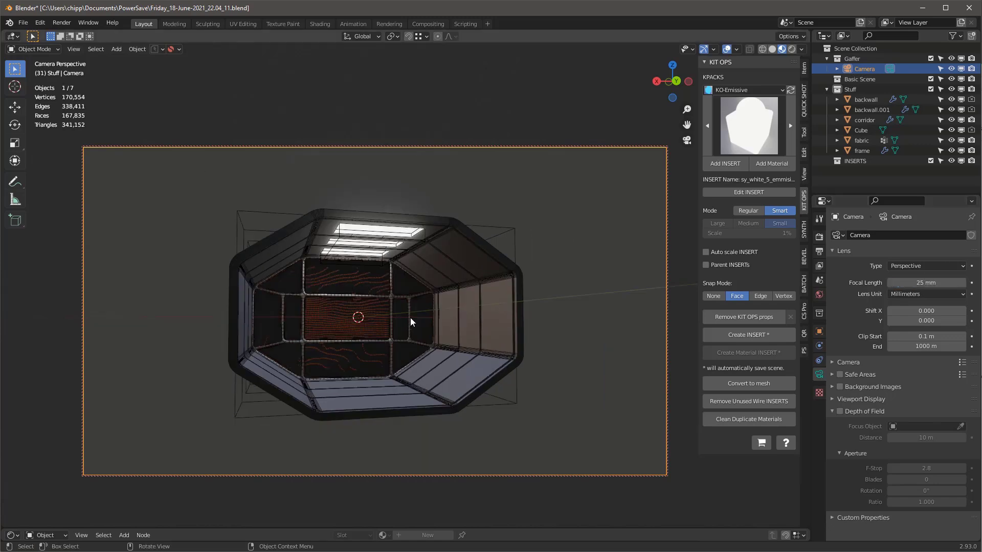
{"action": "scroll", "coordinate": [410, 322], "scroll_direction": "up", "scroll_amount": 2}
{"action": "scroll", "coordinate": [410, 322], "scroll_direction": "down", "scroll_amount": 1}
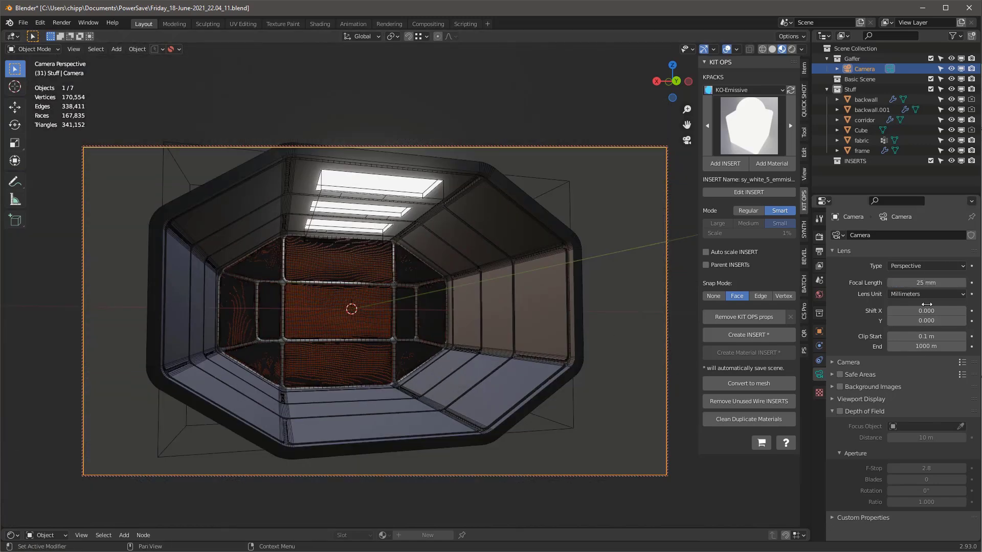
{"action": "left_click", "coordinate": [924, 283]}
{"action": "type", "text": "30"}
{"action": "key", "text": "Return"}
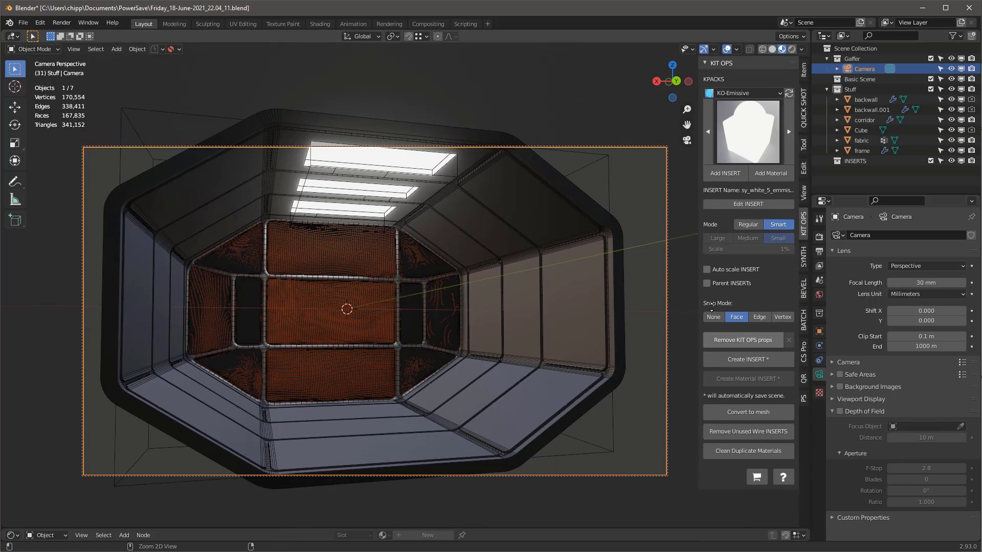
Push the camera further into the corridor, then unlock it from the view and deselect
{"action": "scroll", "coordinate": [549, 349], "scroll_direction": "up", "scroll_amount": 1}
{"action": "middle_click_drag", "start_coordinate": [549, 349], "coordinate": [501, 348]}
{"action": "left_click", "coordinate": [484, 340]}
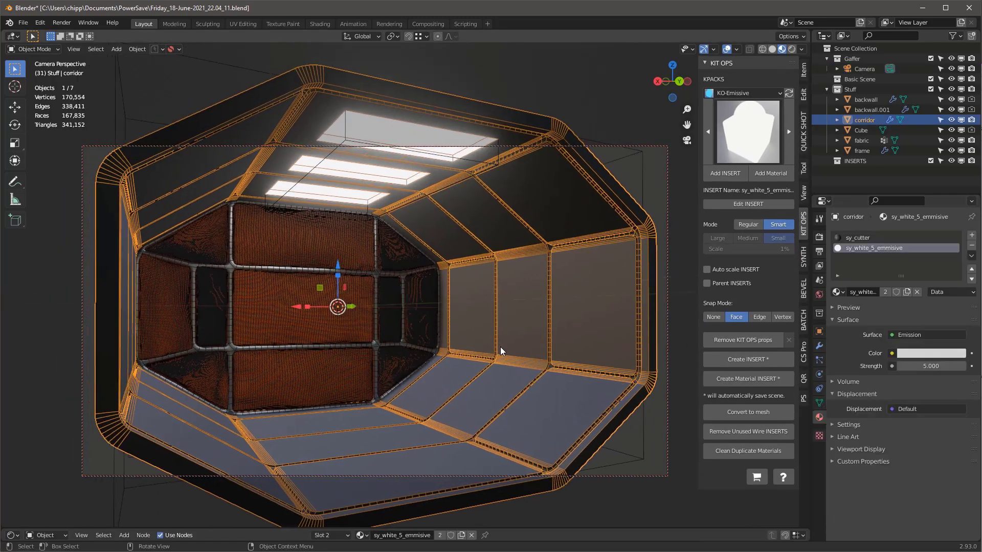
{"action": "scroll", "coordinate": [500, 347], "scroll_direction": "up", "scroll_amount": 2}
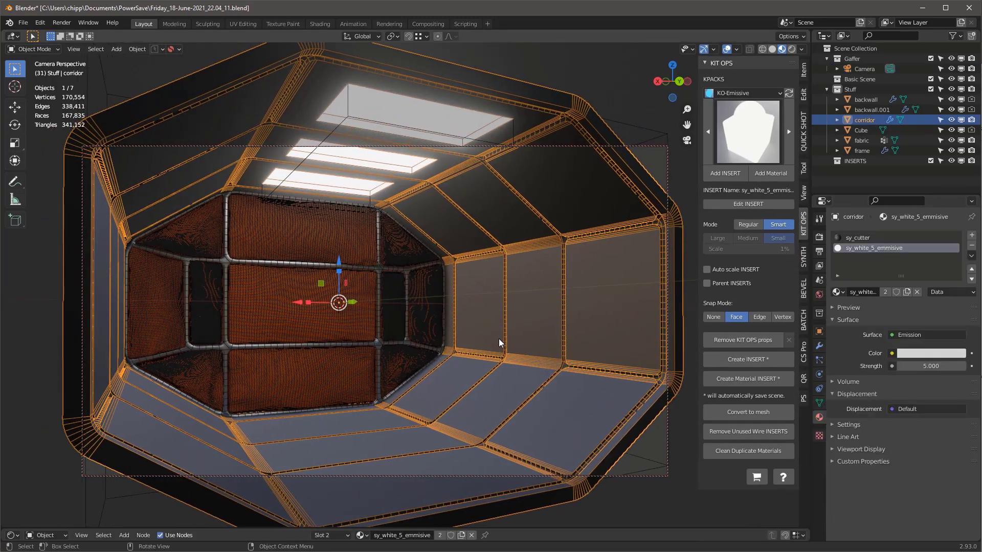
{"action": "key", "text": "q"}
{"action": "left_click", "coordinate": [476, 339]}
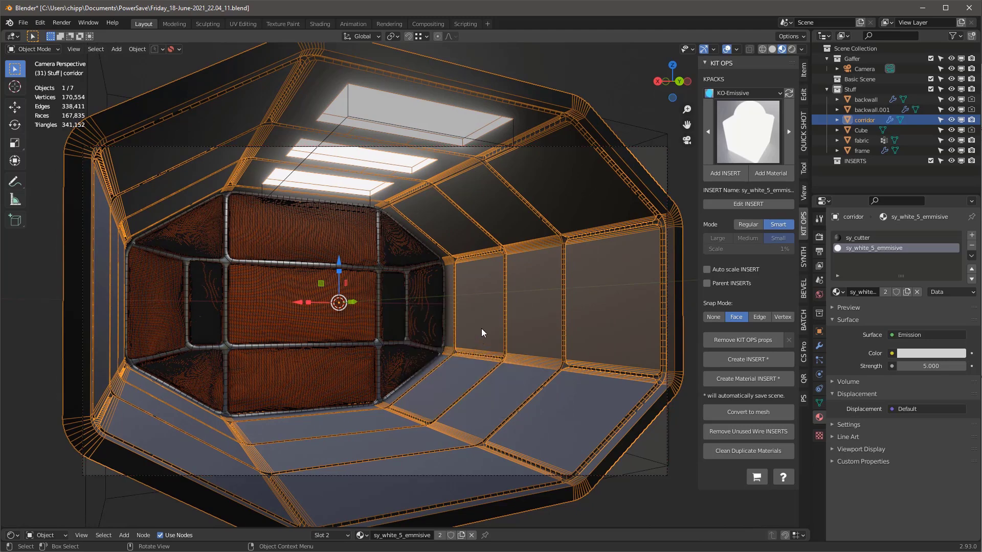
{"action": "key", "text": "alt+a"}
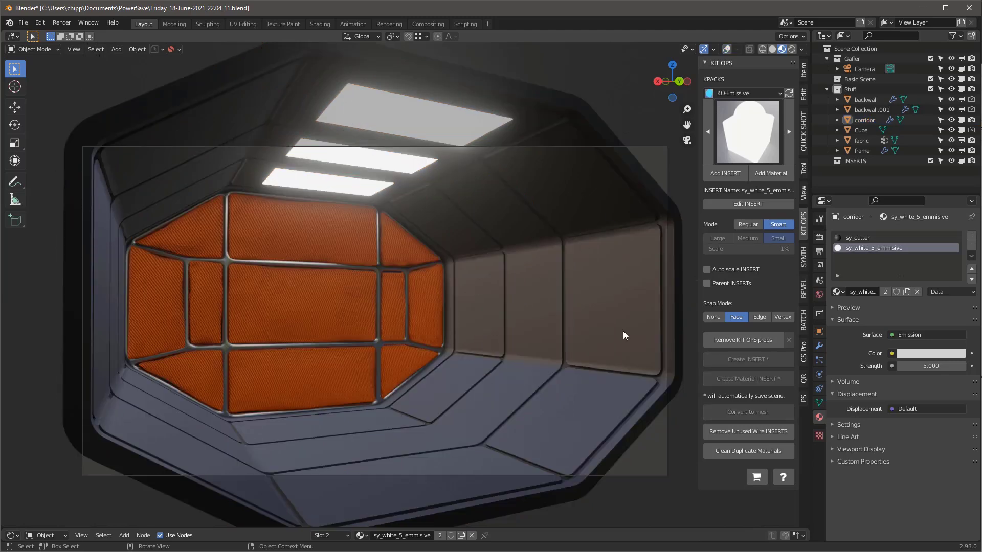
Unlink the HDRI world, light the viewport with the scene world, and add a new near-black world
{"action": "left_click", "coordinate": [818, 294]}
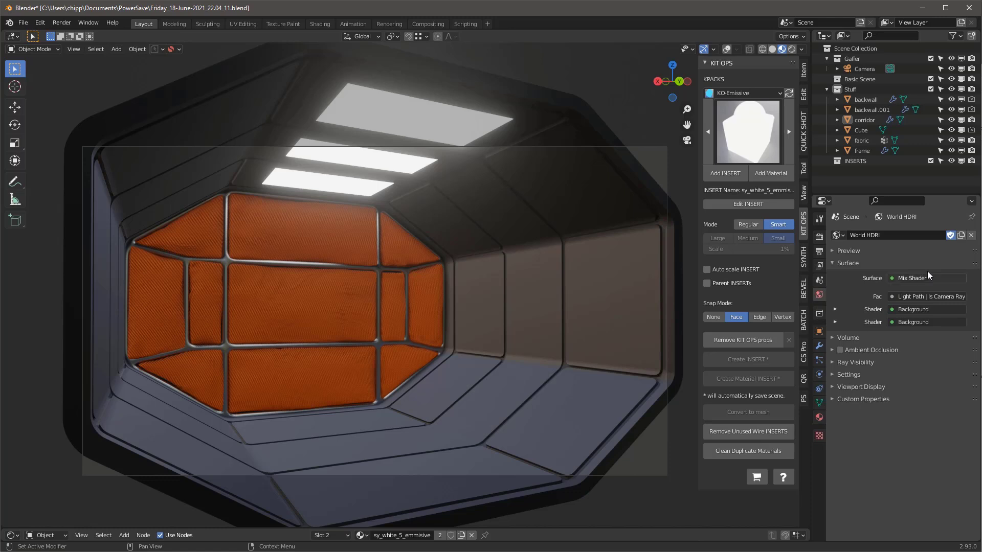
{"action": "left_click", "coordinate": [972, 236]}
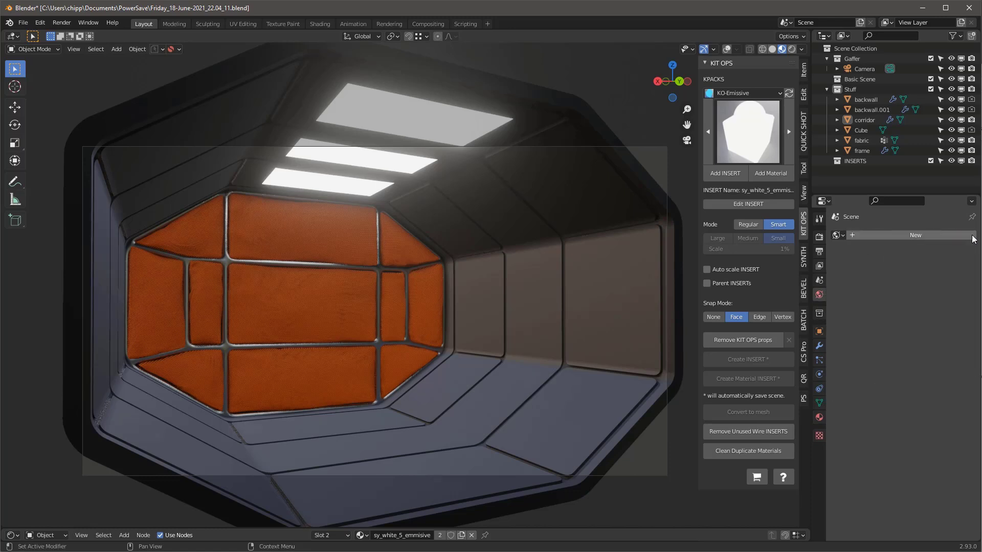
{"action": "left_click", "coordinate": [801, 49]}
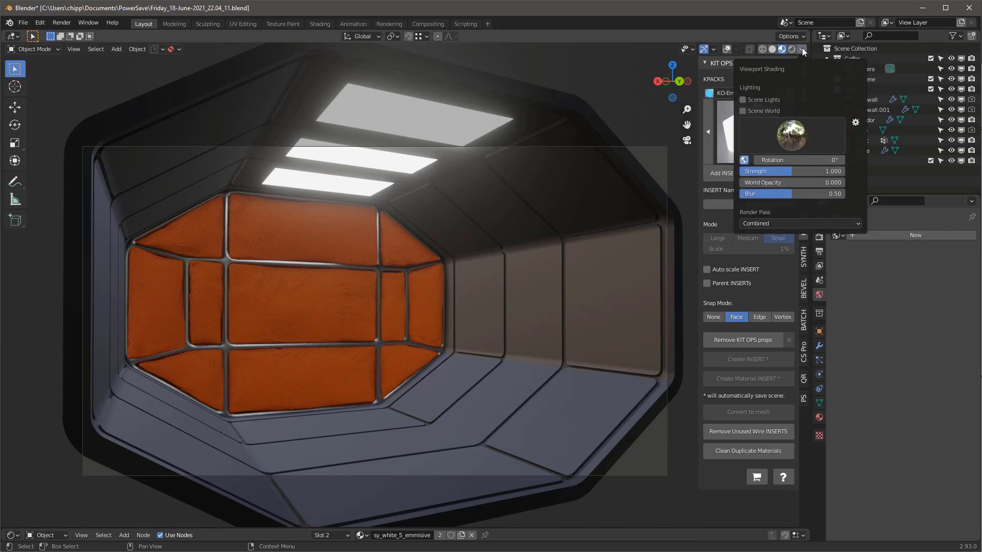
{"action": "left_click", "coordinate": [757, 108]}
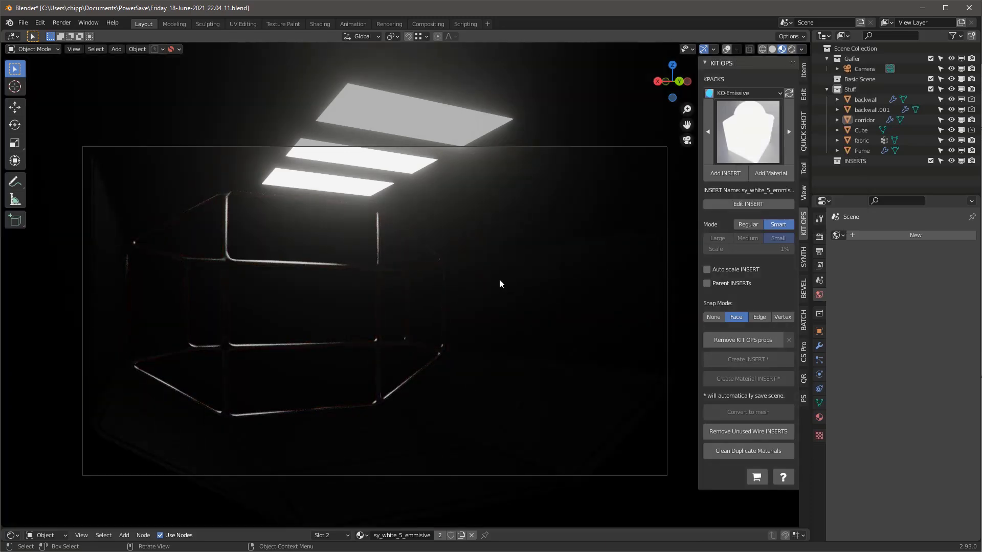
{"action": "left_click", "coordinate": [916, 235]}
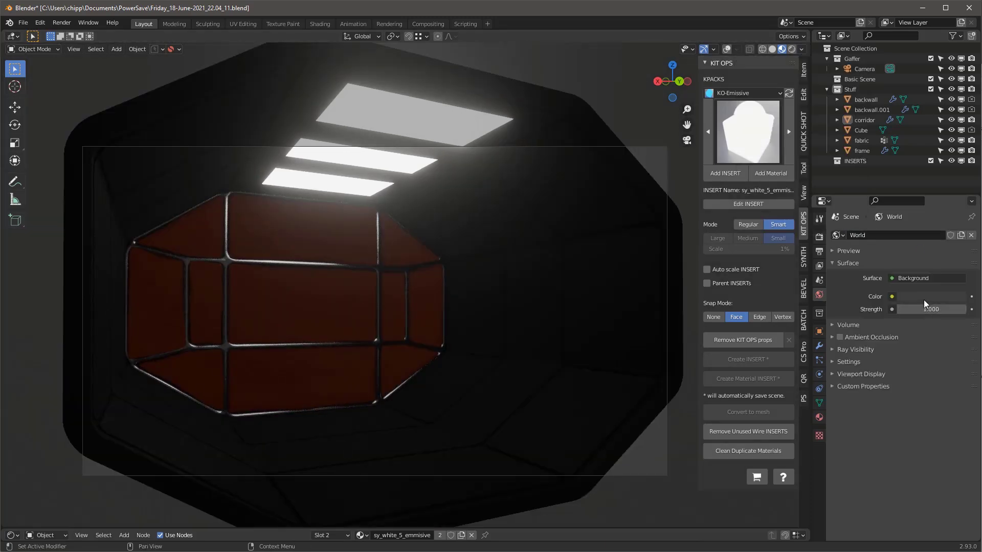
{"action": "left_click", "coordinate": [924, 297]}
{"action": "left_click_drag", "start_coordinate": [956, 205], "coordinate": [957, 217]}
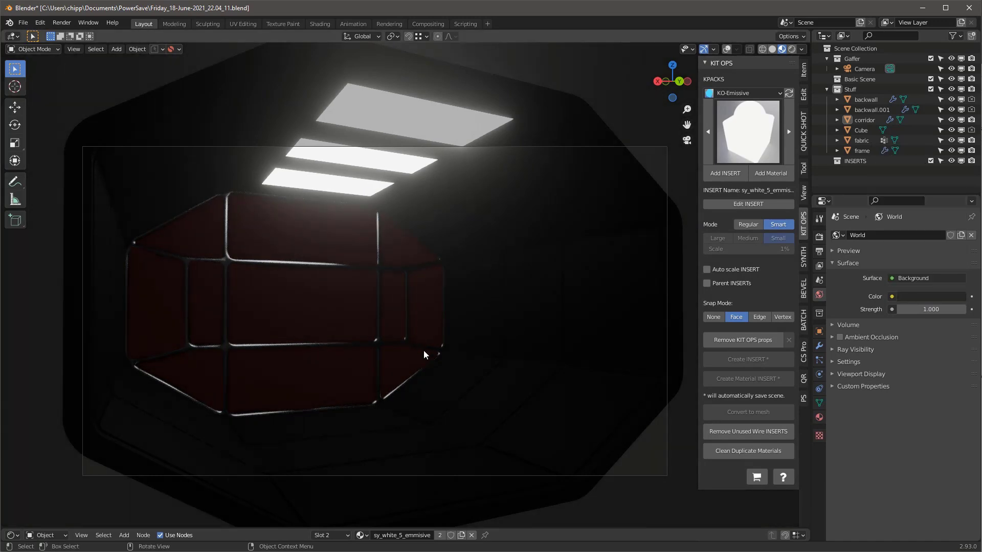
Switch to rendered shading and set the sy_white_5_emmisive emission strength to 15
{"action": "key", "text": "z"}
{"action": "left_click", "coordinate": [447, 248]}
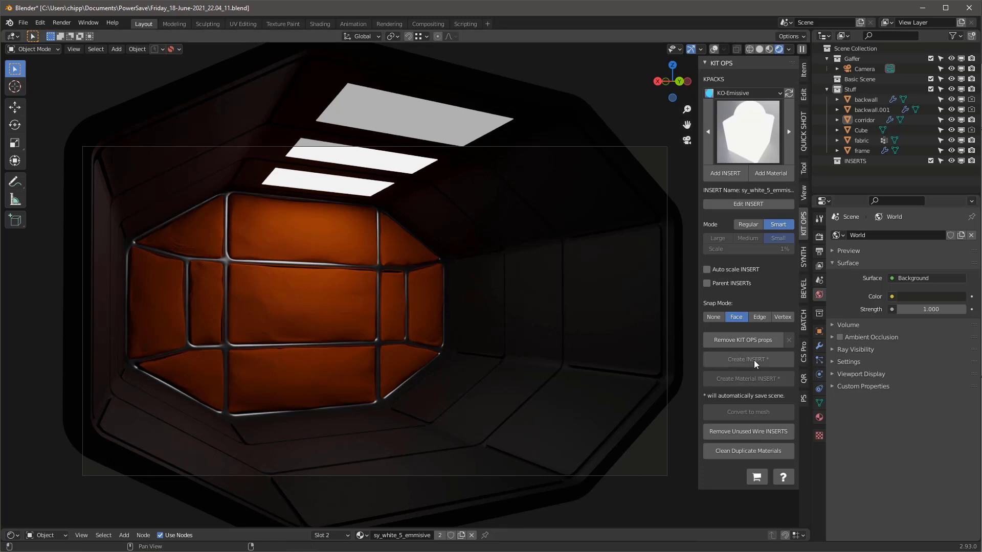
{"action": "left_click", "coordinate": [819, 418]}
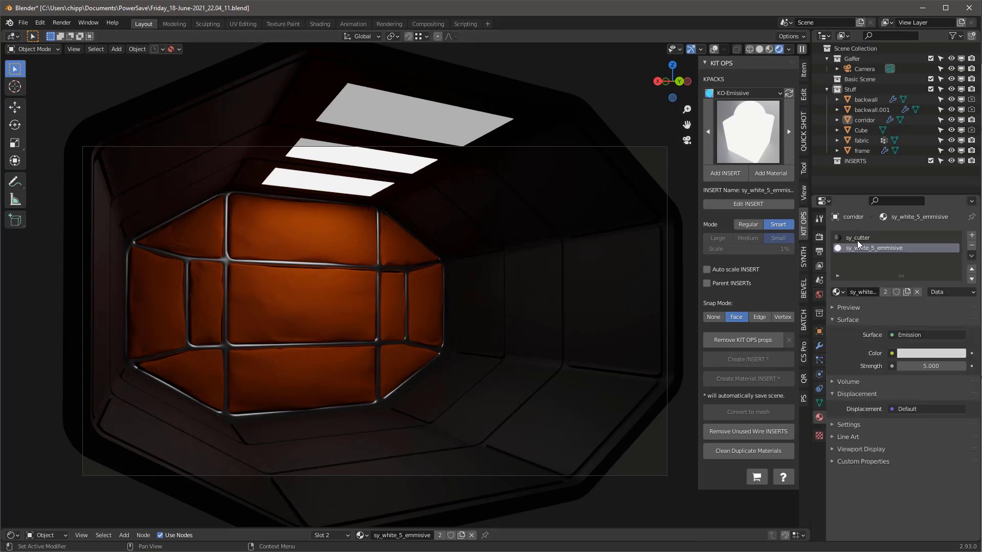
{"action": "left_click", "coordinate": [934, 368]}
{"action": "key", "text": "ctrl+a"}
{"action": "type", "text": "15"}
{"action": "key", "text": "Return"}
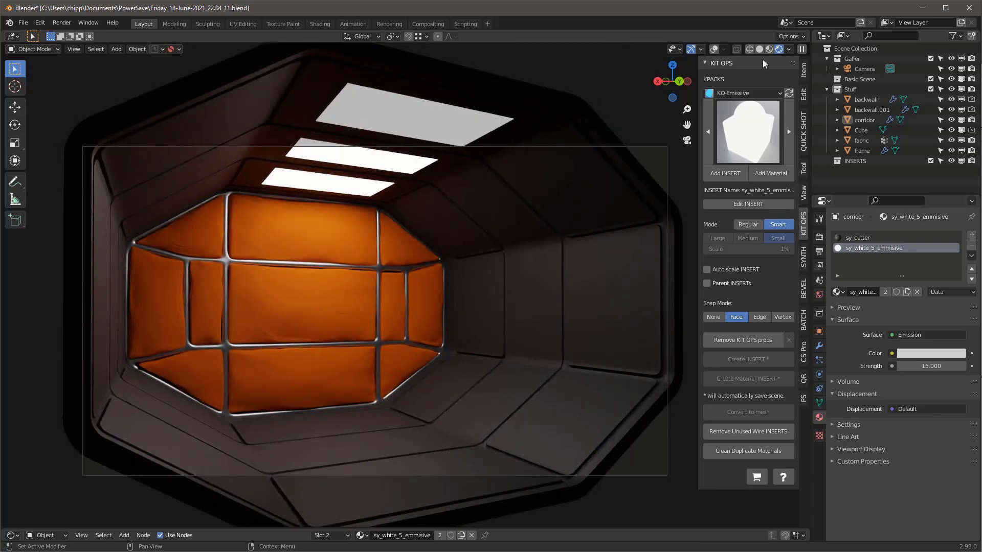
{"action": "left_click", "coordinate": [732, 94]}
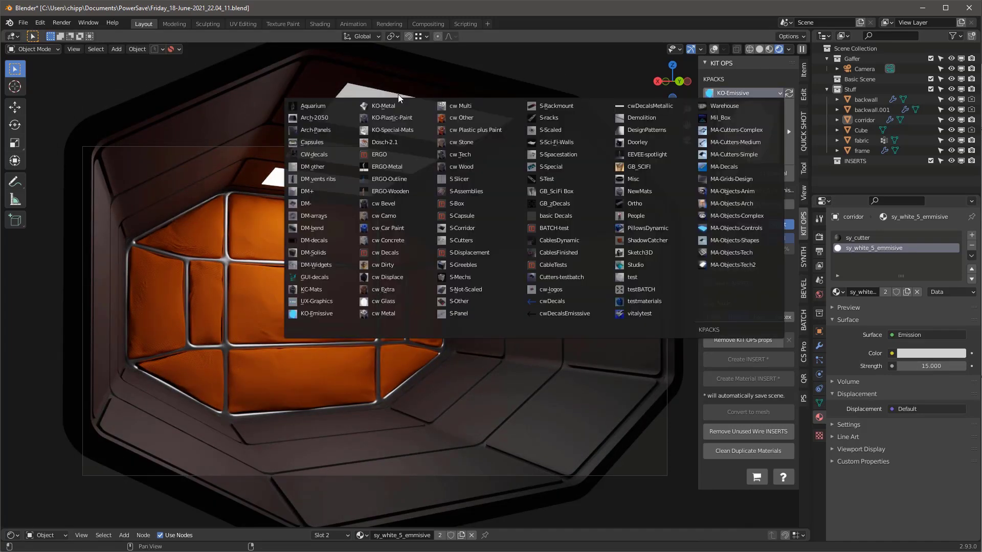
Import the sy_white_matte material from the KO-Plastic-Paint pack
{"action": "left_click", "coordinate": [388, 122]}
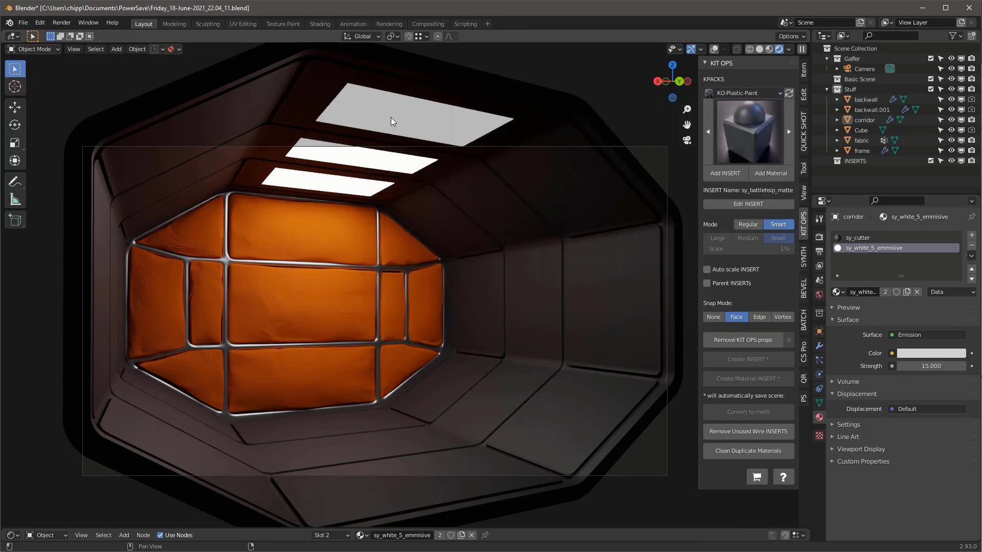
{"action": "left_click", "coordinate": [738, 136]}
{"action": "left_click", "coordinate": [702, 256]}
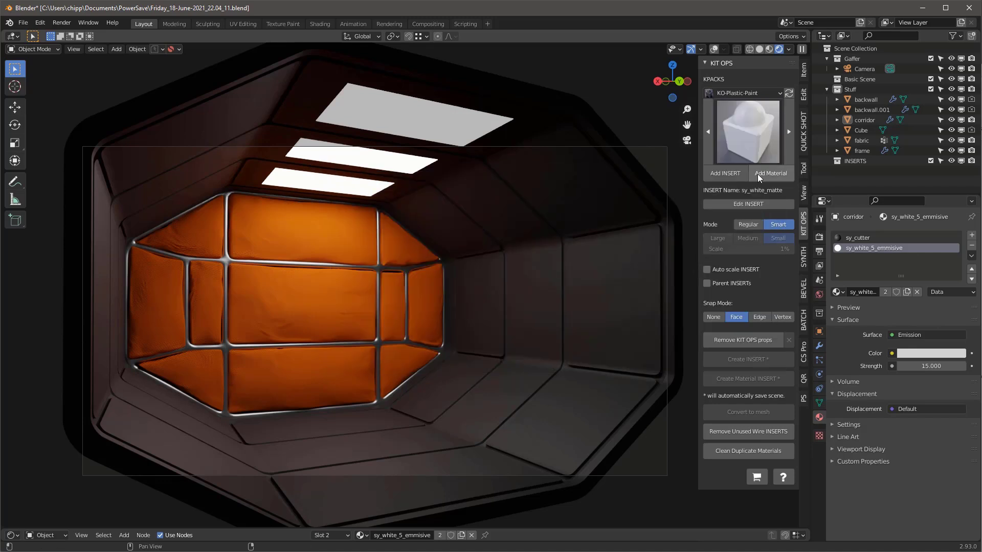
{"action": "left_click", "coordinate": [771, 172]}
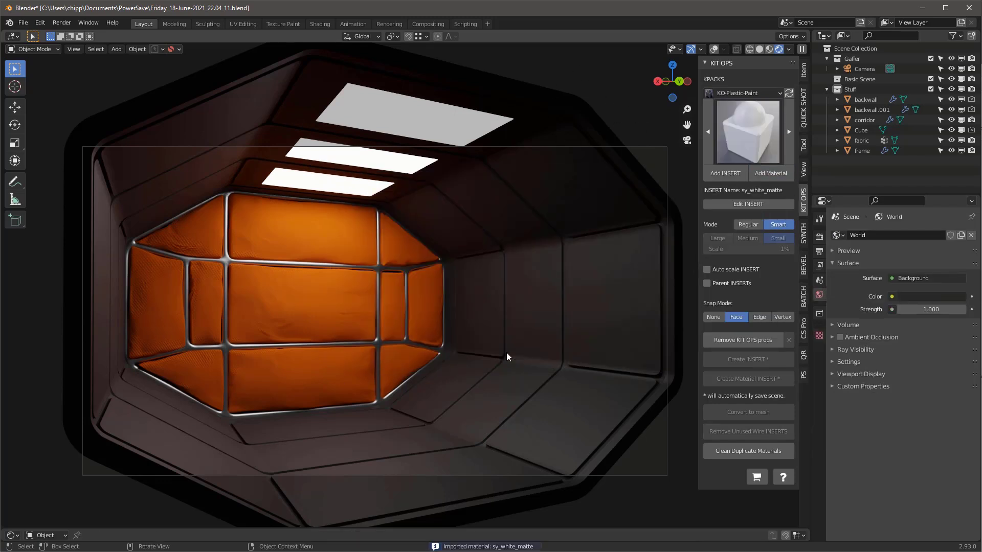
Replace the corridor's sy_cutter material with sy_white_matte and view the corridor from the top
{"action": "left_click", "coordinate": [594, 211]}
{"action": "left_click", "coordinate": [846, 237]}
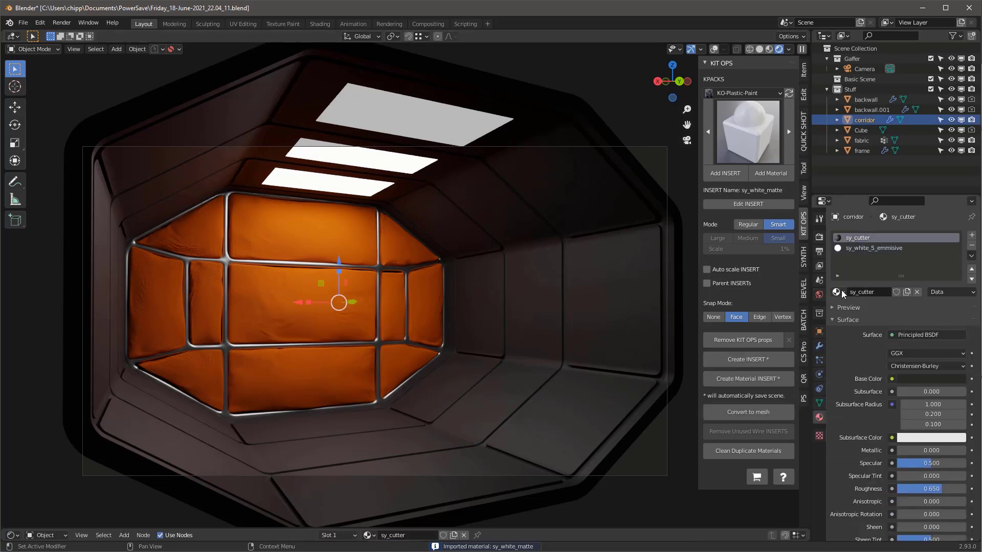
{"action": "left_click", "coordinate": [839, 291]}
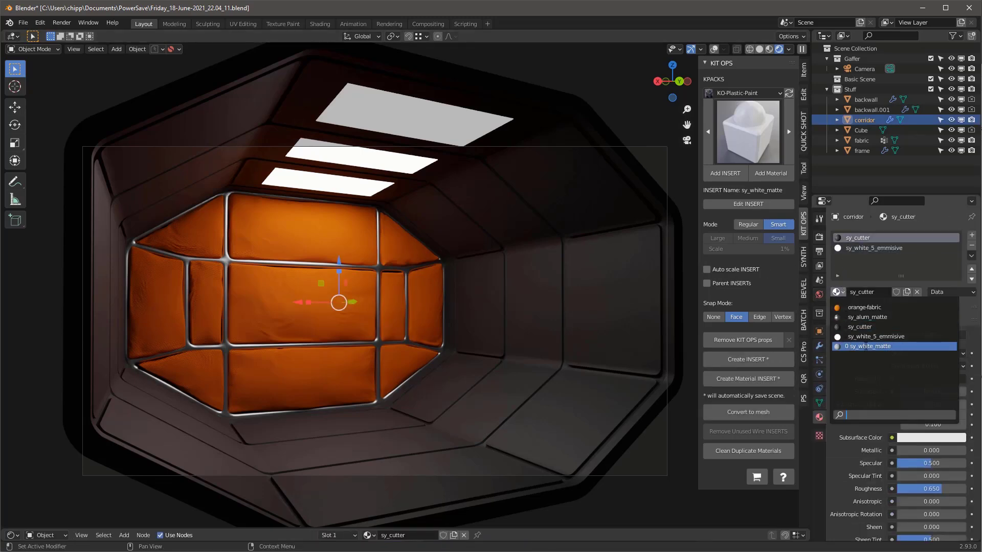
{"action": "key", "text": "Return"}
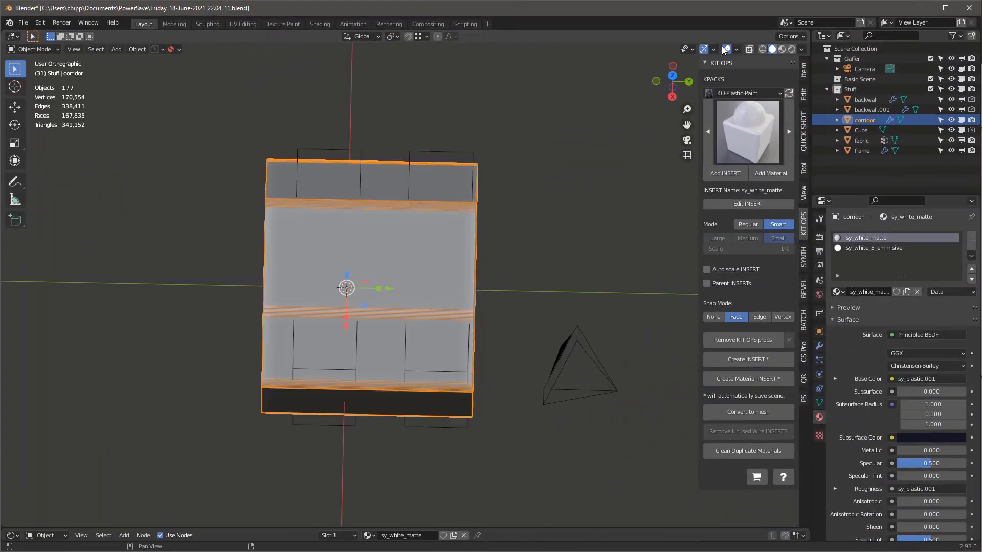
{"action": "key", "text": "KP_7"}
{"action": "key", "text": "shift+a"}
Add a cube, narrow it along X and move it to the corridor's right side
{"action": "mouse_move", "coordinate": [270, 331]}
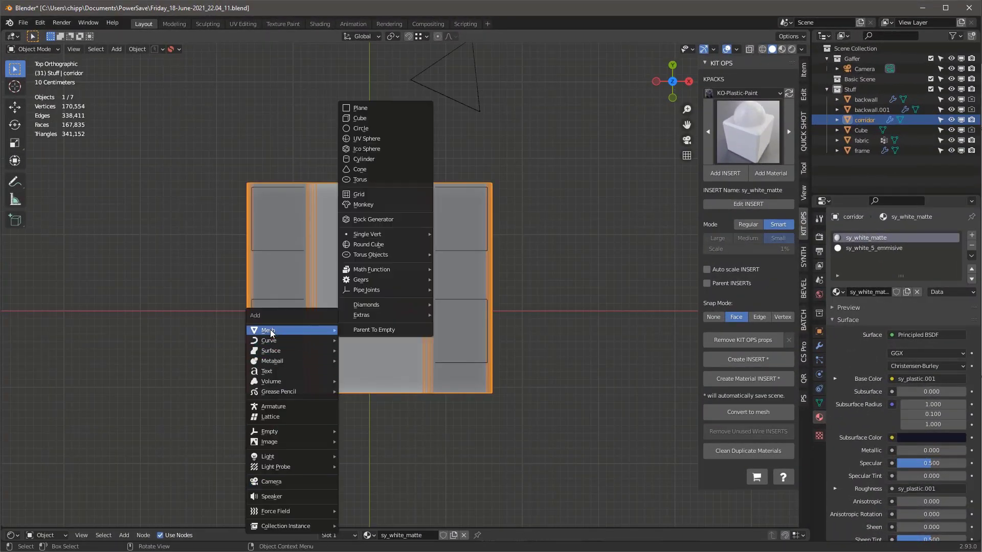
{"action": "left_click", "coordinate": [368, 118]}
{"action": "middle_click_drag", "start_coordinate": [381, 173], "coordinate": [306, 236]}
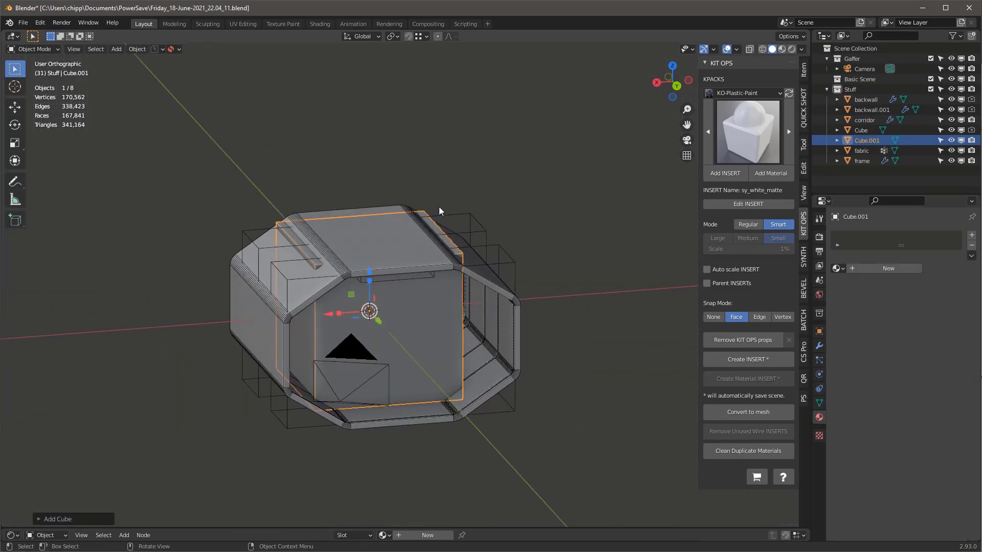
{"action": "key", "text": "g"}
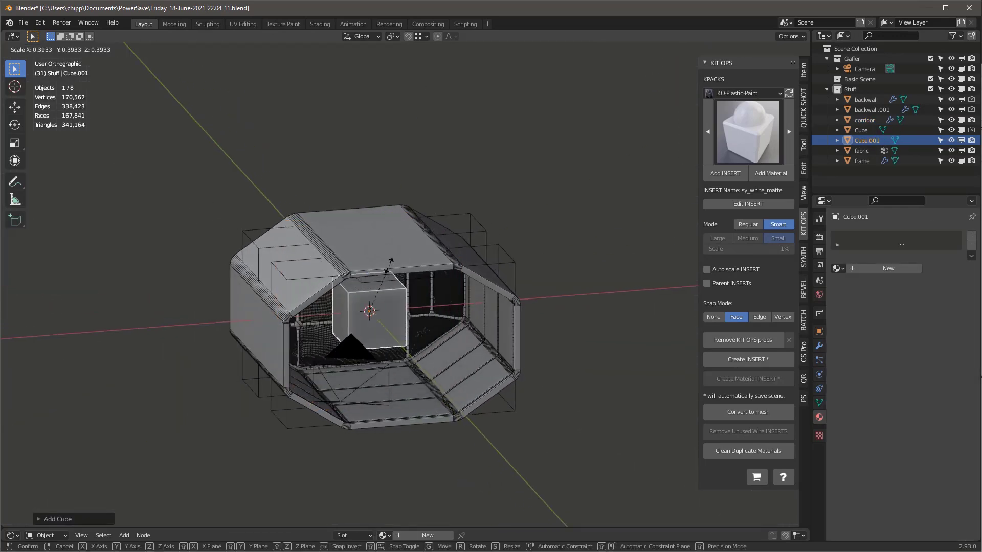
{"action": "key", "text": "Return"}
{"action": "middle_click_drag", "start_coordinate": [335, 323], "coordinate": [480, 305], "text": "alt"}
{"action": "scroll", "coordinate": [435, 300], "scroll_direction": "up", "scroll_amount": 4}
{"action": "key", "text": "s"}
{"action": "key", "text": "x"}
{"action": "left_click", "coordinate": [484, 307]}
{"action": "key", "text": "g"}
{"action": "key", "text": "x"}
{"action": "left_click", "coordinate": [510, 306]}
Shorten the cube vertically and stretch it along the corridor's length on Y
{"action": "key", "text": "s"}
{"action": "key", "text": "z"}
{"action": "left_click", "coordinate": [485, 300]}
{"action": "key", "text": "s"}
{"action": "key", "text": "y"}
{"action": "left_click", "coordinate": [410, 306]}
{"action": "key", "text": "g"}
{"action": "key", "text": "y"}
{"action": "left_click", "coordinate": [424, 306]}
{"action": "scroll", "coordinate": [483, 288], "scroll_direction": "down", "scroll_amount": 1}
{"action": "key", "text": "shift+z"}
{"action": "key", "text": "s"}
{"action": "key", "text": "y"}
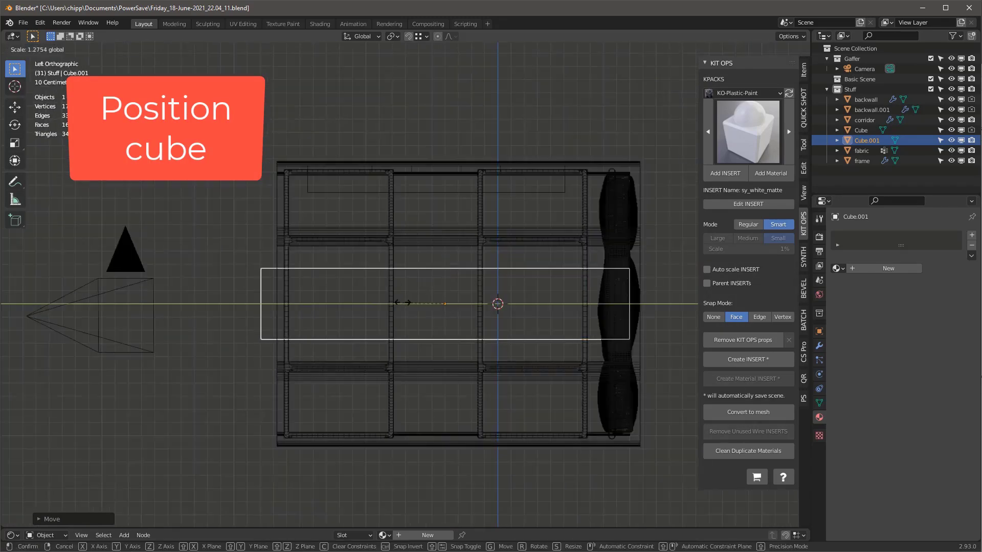
{"action": "left_click_drag", "start_coordinate": [402, 303], "coordinate": [401, 303]}
{"action": "middle_click_drag", "start_coordinate": [429, 298], "coordinate": [457, 293], "text": "alt"}
{"action": "scroll", "coordinate": [426, 278], "scroll_direction": "up", "scroll_amount": 4}
{"action": "left_click_drag", "start_coordinate": [440, 332], "coordinate": [449, 332]}
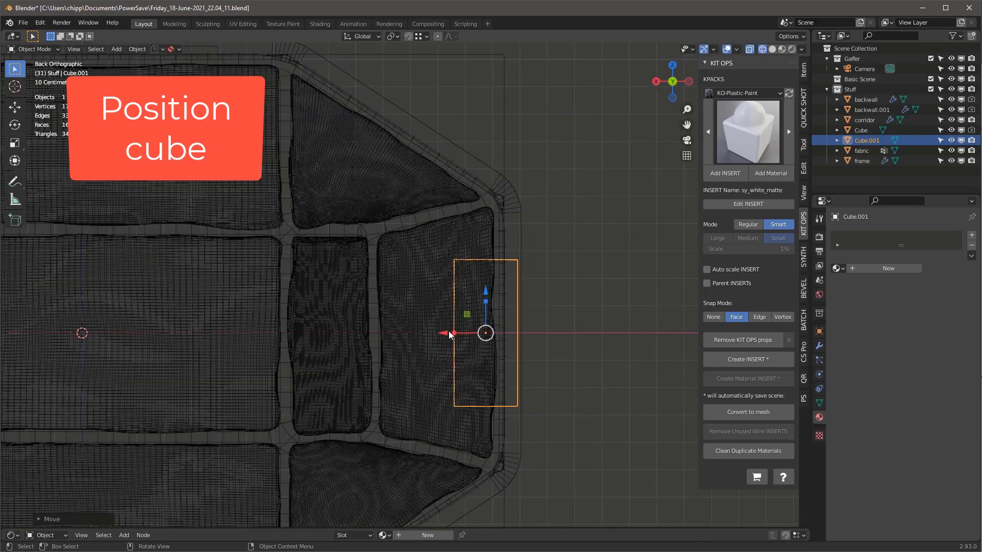
In Edit Mode, slide one long side face outward and raise it to 1.1484
{"action": "key", "text": "Tab"}
{"action": "middle_click_drag", "start_coordinate": [445, 304], "coordinate": [478, 306]}
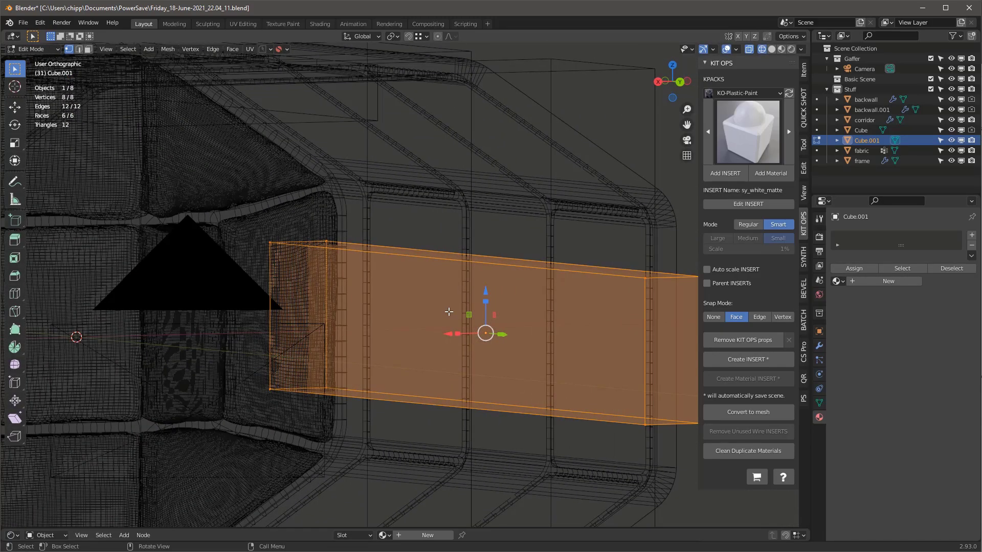
{"action": "key", "text": "3"}
{"action": "left_click", "coordinate": [450, 312]}
{"action": "middle_click_drag", "start_coordinate": [546, 340], "coordinate": [498, 334]}
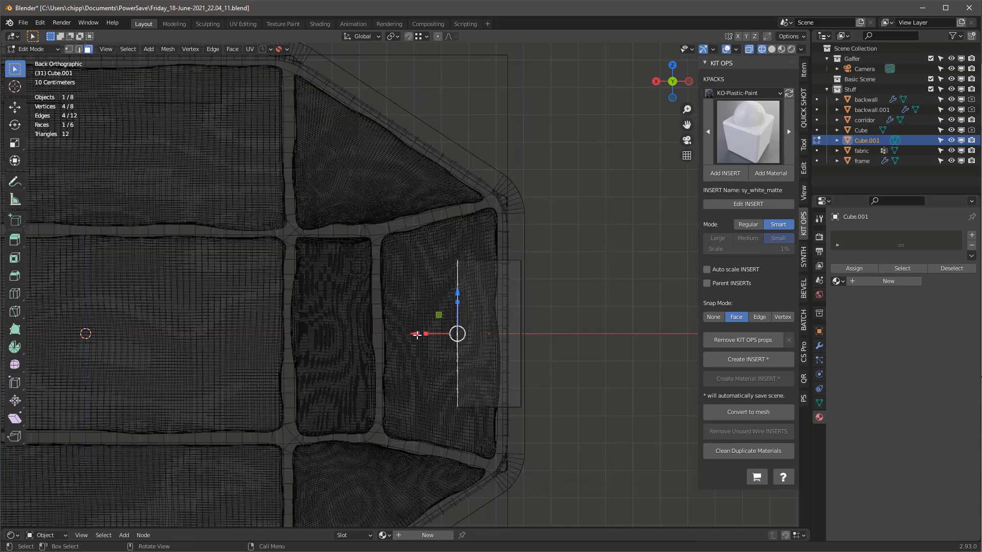
{"action": "left_click_drag", "start_coordinate": [417, 334], "coordinate": [448, 336]}
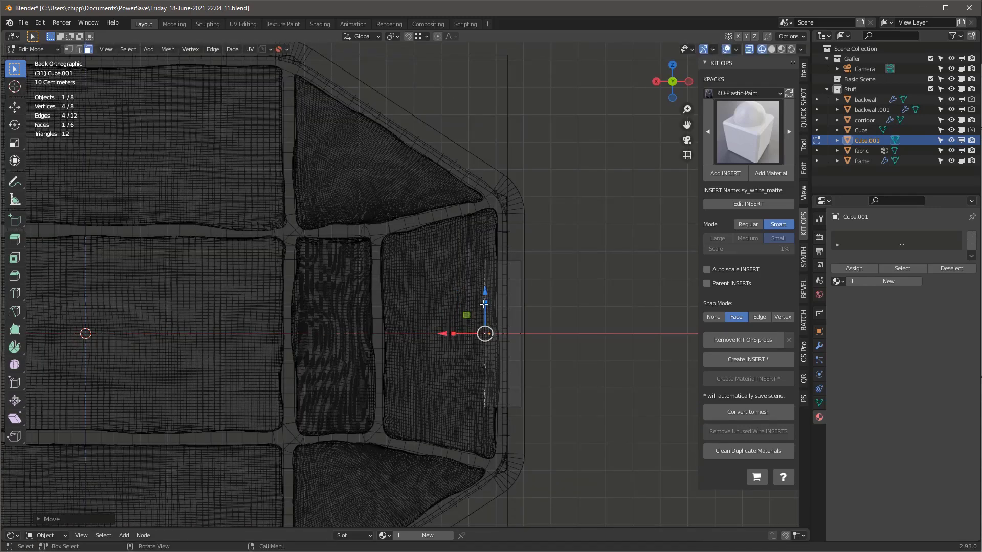
{"action": "left_click_drag", "start_coordinate": [483, 301], "coordinate": [482, 291]}
{"action": "left_click", "coordinate": [481, 291]}
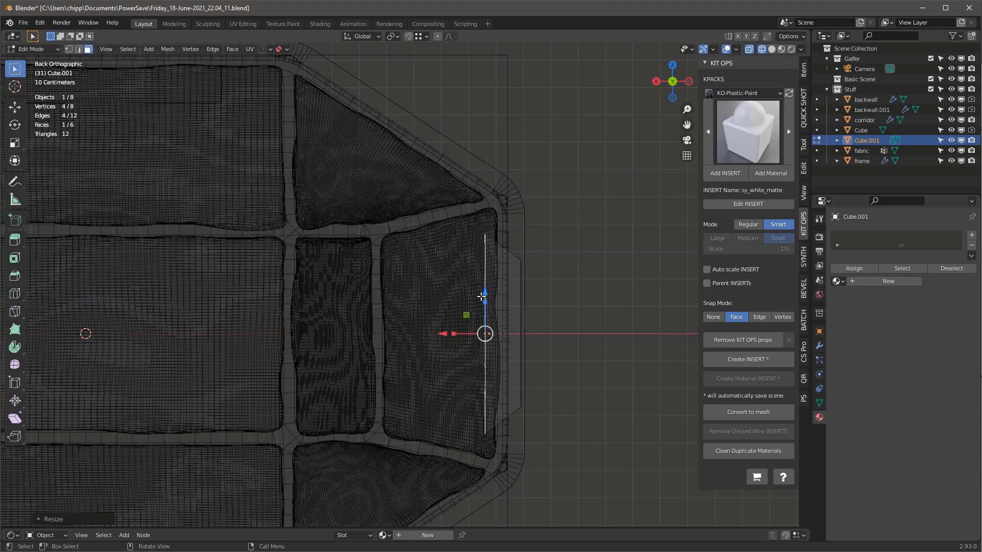
{"action": "scroll", "coordinate": [465, 312], "scroll_direction": "down", "scroll_amount": 1}
{"action": "key", "text": "a"}
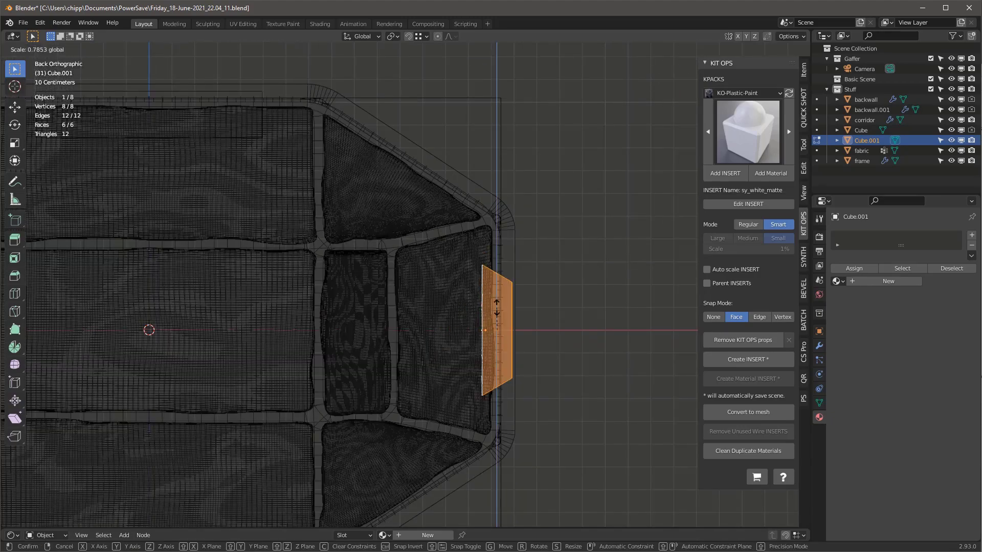
{"action": "middle_click_drag", "start_coordinate": [511, 265], "coordinate": [478, 310]}
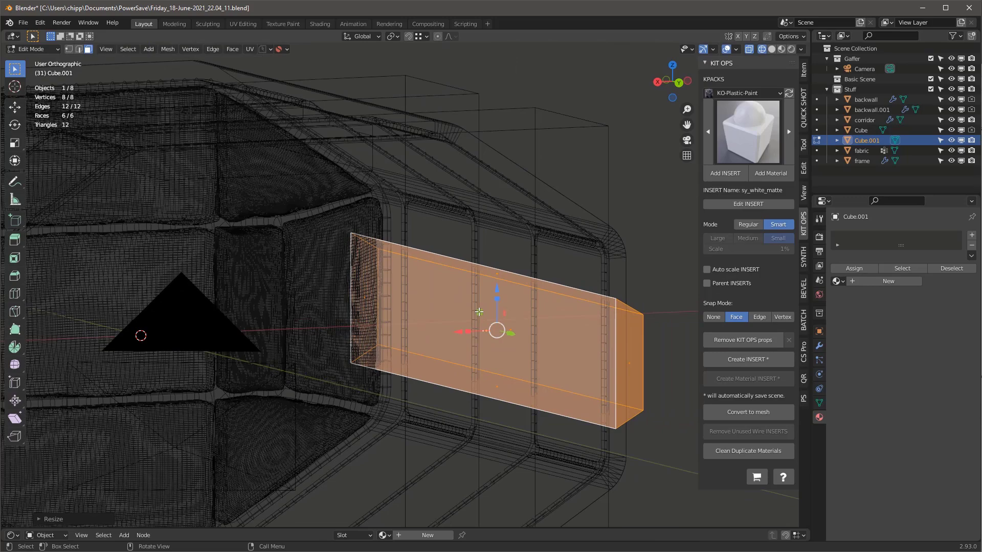
{"action": "key", "text": "Tab"}
In solid shading, boolean-subtract the cube from the corridor to carve a recess
{"action": "key", "text": "z"}
{"action": "left_click", "coordinate": [600, 330]}
{"action": "middle_click_drag", "start_coordinate": [600, 329], "coordinate": [565, 318]}
{"action": "left_click", "coordinate": [559, 287], "text": "shift"}
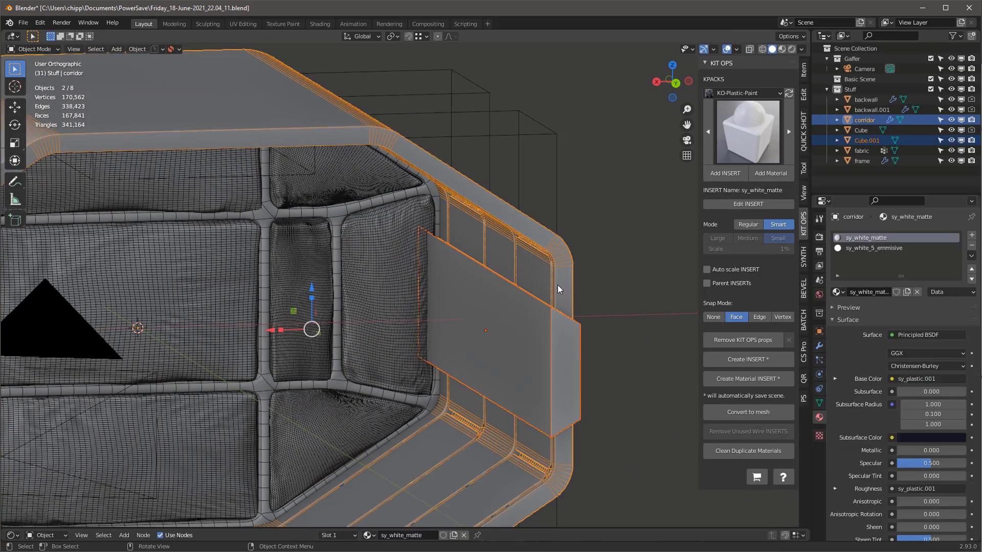
{"action": "key", "text": "ctrl"}
{"action": "key", "text": "ctrl+KP_Subtract"}
{"action": "middle_click_drag", "start_coordinate": [589, 281], "coordinate": [605, 282]}
{"action": "scroll", "coordinate": [573, 396], "scroll_direction": "up", "scroll_amount": 2}
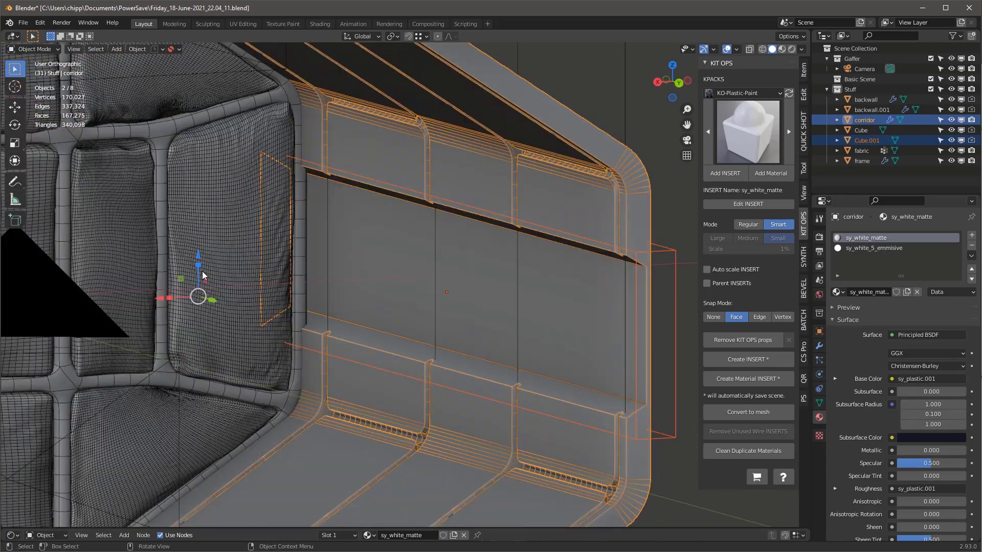
Select the corridor and view it through the scene camera in rendered shading
{"action": "left_click", "coordinate": [621, 254]}
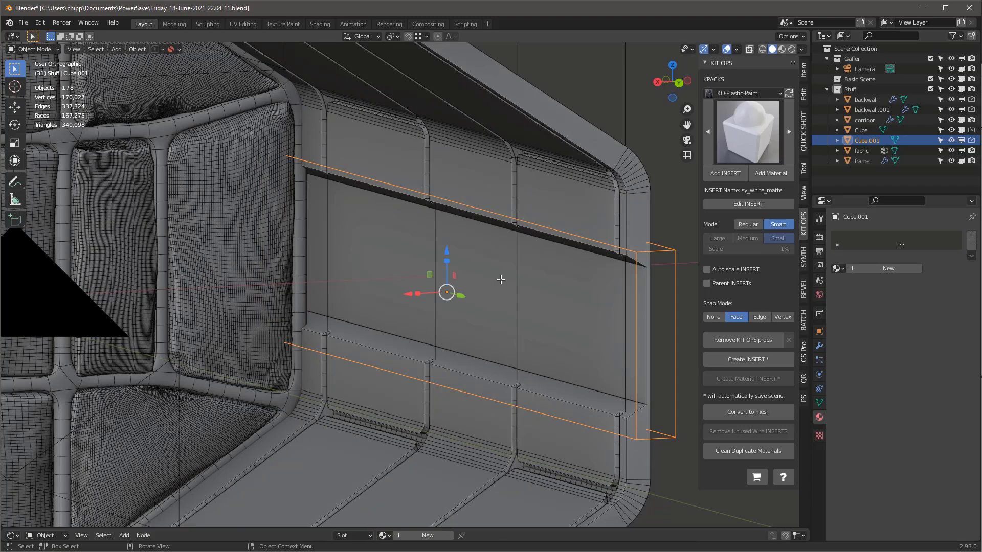
{"action": "left_click", "coordinate": [641, 256]}
{"action": "scroll", "coordinate": [640, 256], "scroll_direction": "down", "scroll_amount": 3}
{"action": "middle_click_drag", "start_coordinate": [640, 255], "coordinate": [633, 251]}
{"action": "key", "text": "KP_5"}
{"action": "key", "text": "KP_0"}
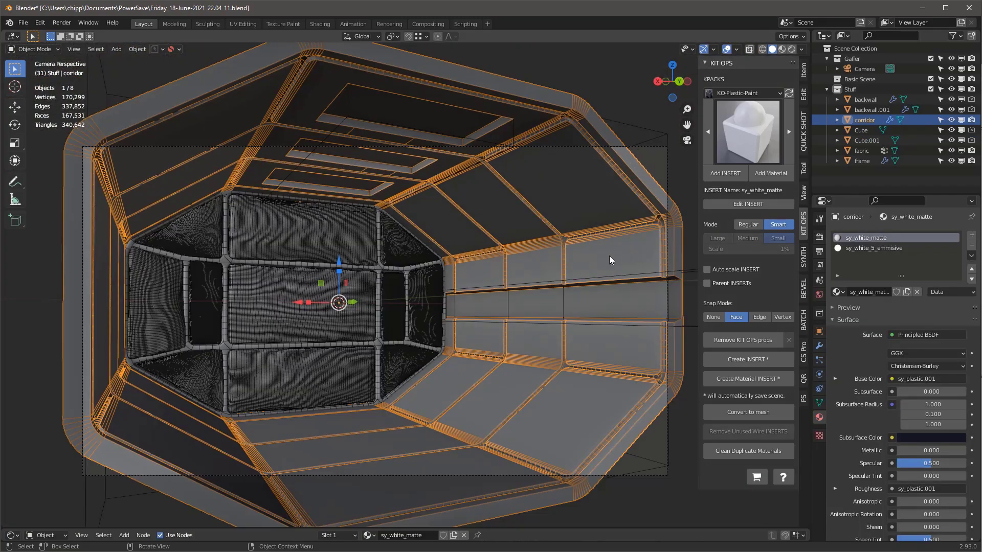
{"action": "key", "text": "z"}
{"action": "left_click", "coordinate": [542, 210]}
Check the clean render, then select Cube.001 and browse materials to assign sy_white_matte
{"action": "left_click", "coordinate": [714, 49]}
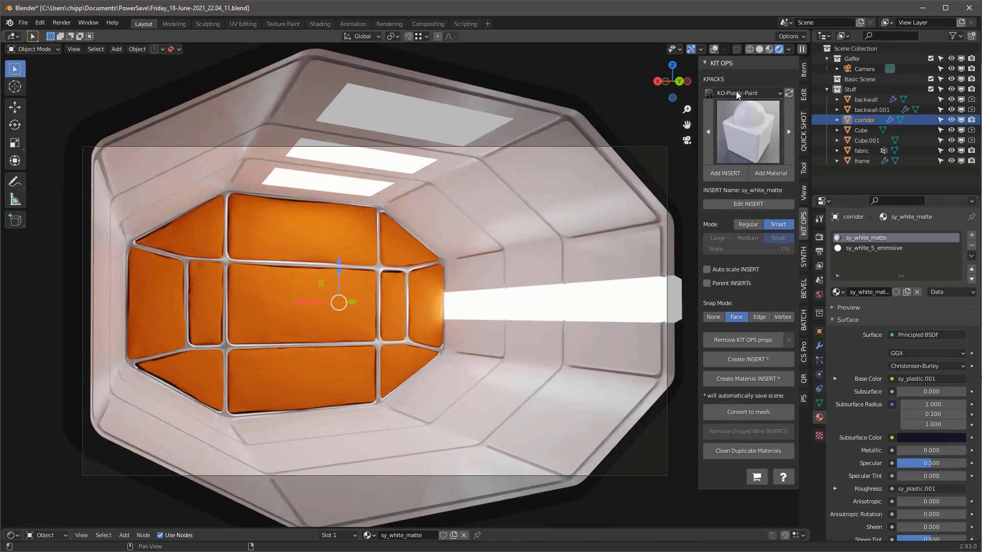
{"action": "left_click", "coordinate": [714, 48]}
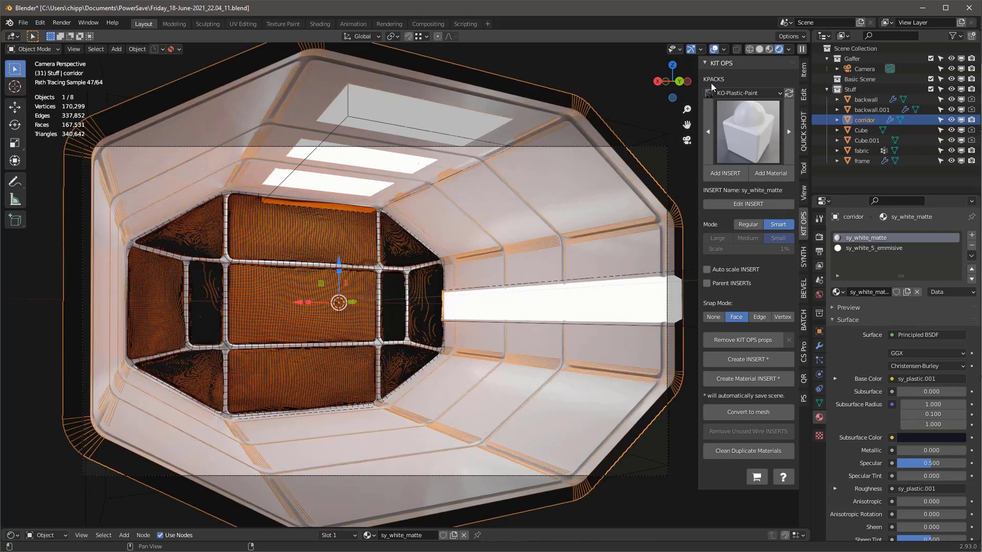
{"action": "left_click", "coordinate": [680, 272]}
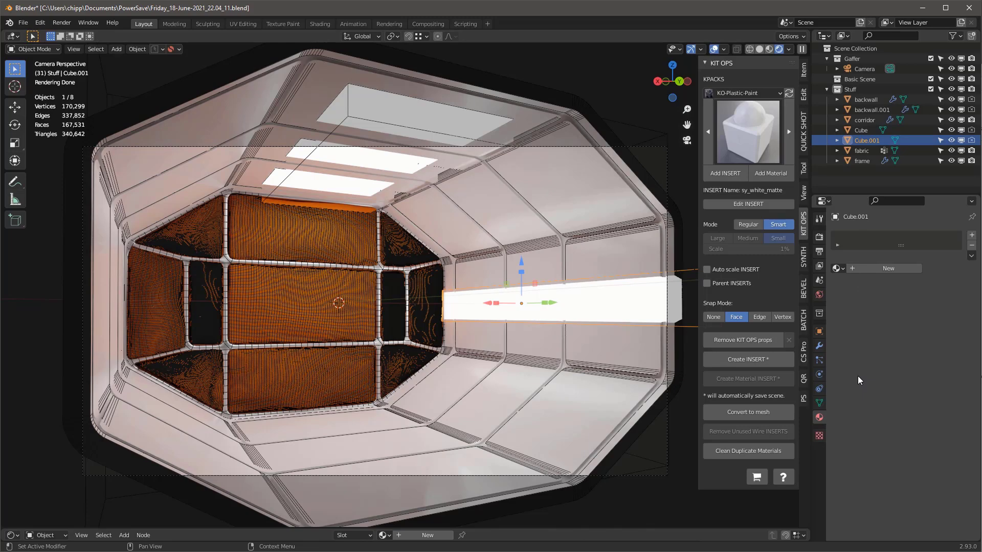
{"action": "left_click", "coordinate": [837, 268]}
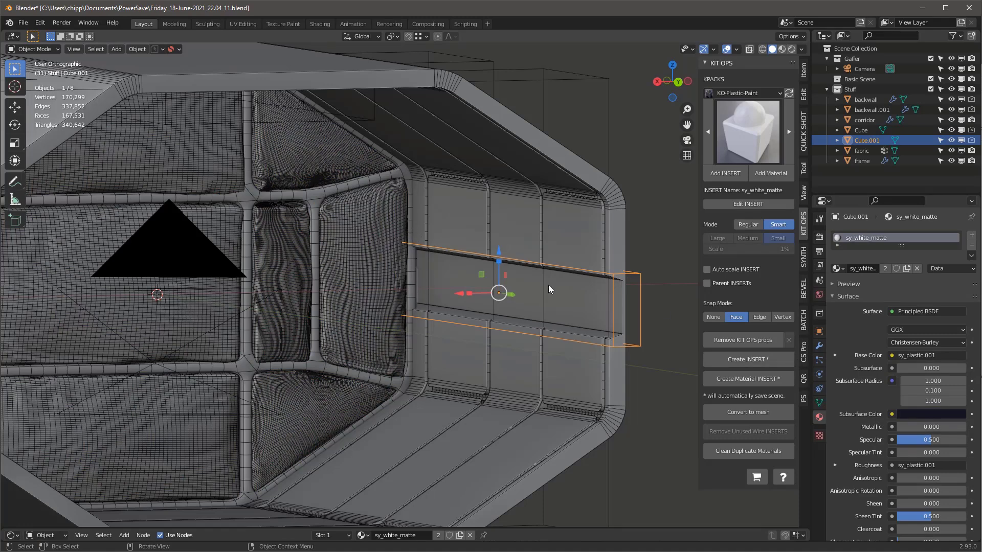
Duplicate the strip in place and set its Display As to Textured
{"action": "key", "text": "shift+d"}
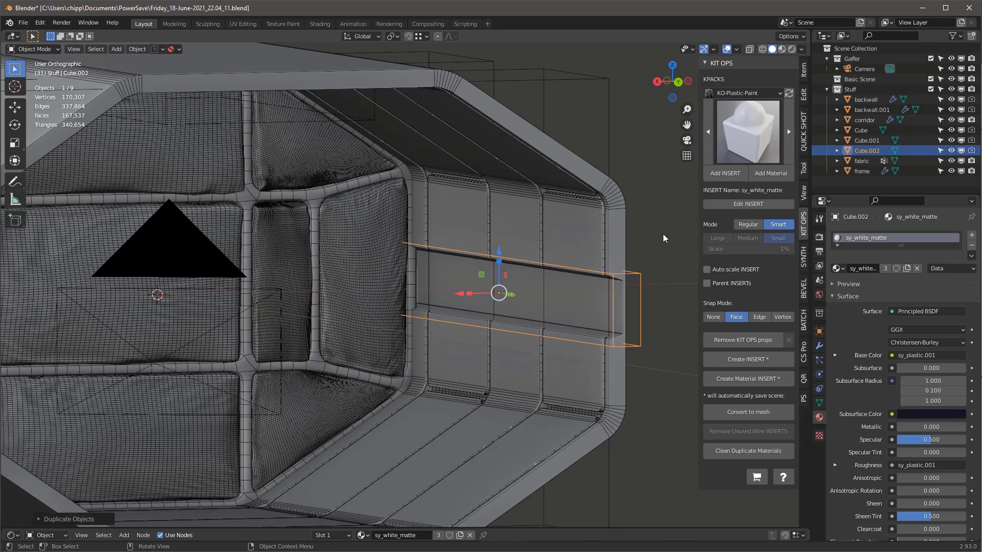
{"action": "right_click", "coordinate": [663, 235]}
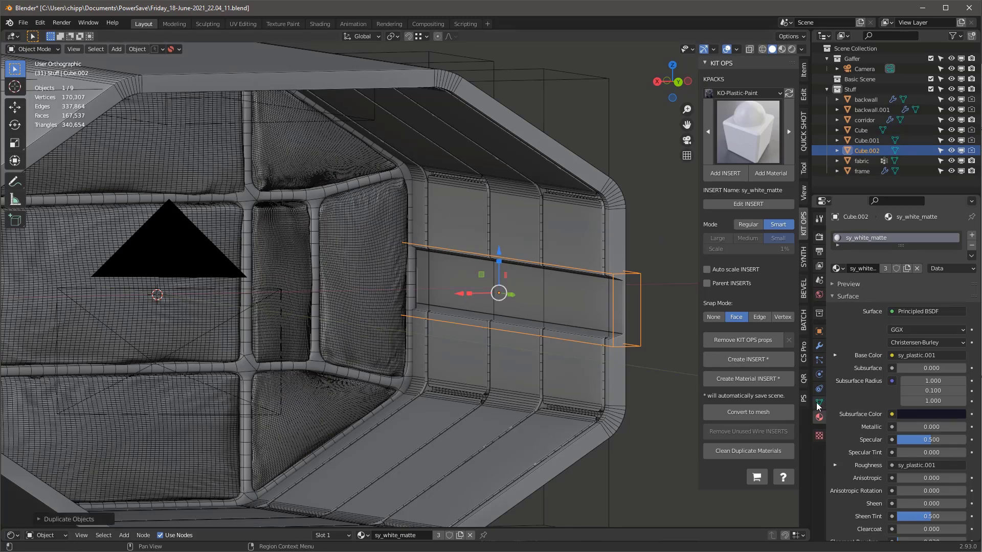
{"action": "left_click", "coordinate": [819, 331]}
{"action": "scroll", "coordinate": [907, 481], "scroll_direction": "down", "scroll_amount": 3}
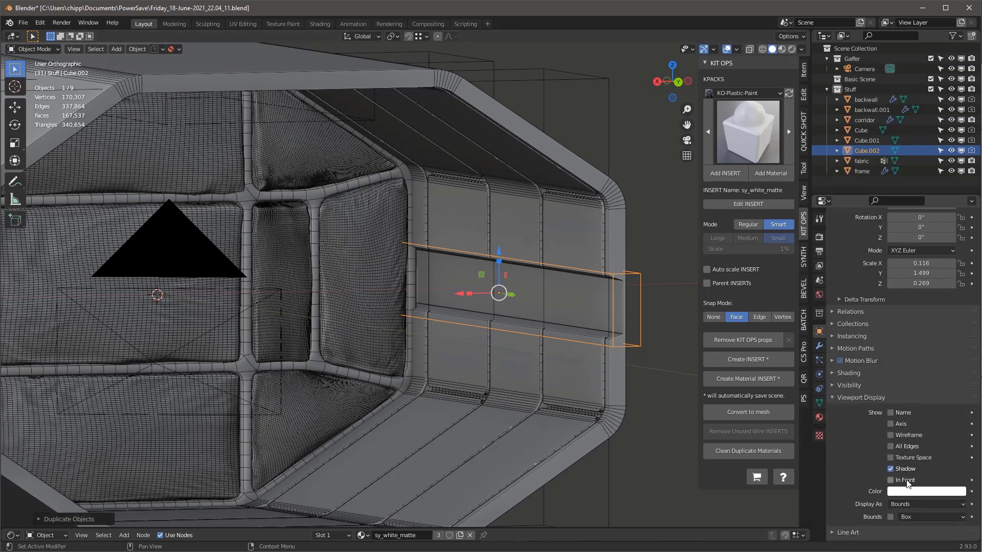
{"action": "scroll", "coordinate": [907, 483], "scroll_direction": "down", "scroll_amount": 1}
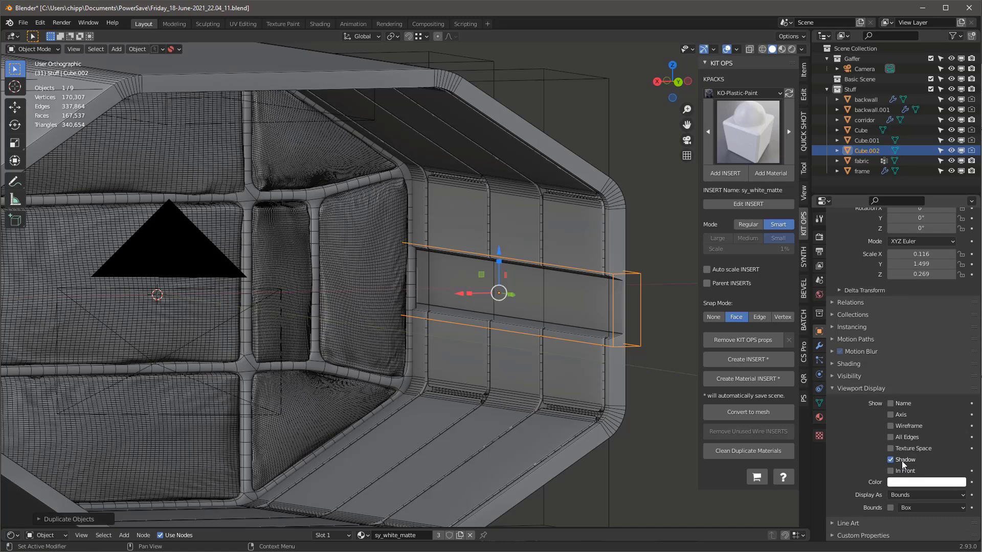
{"action": "left_click", "coordinate": [908, 494]}
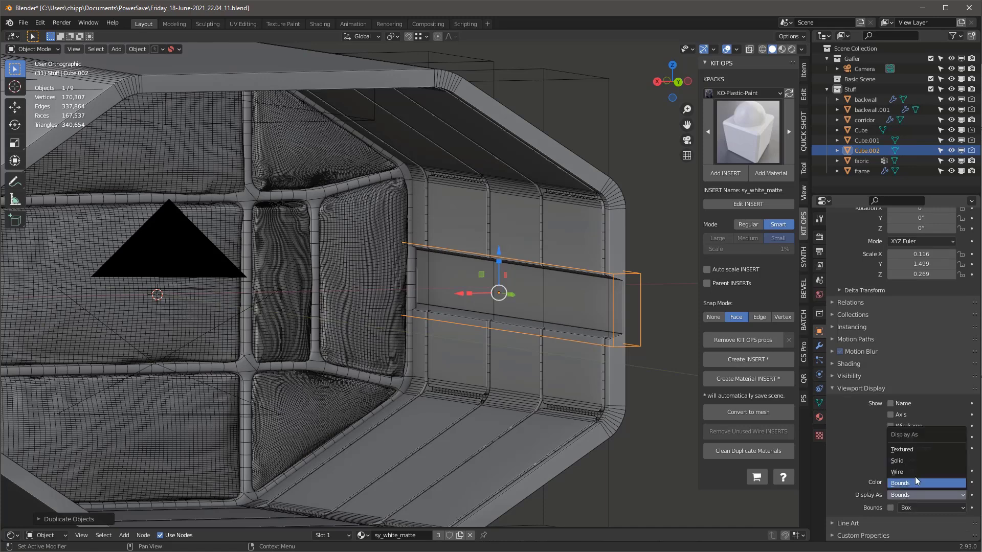
{"action": "left_click", "coordinate": [922, 448]}
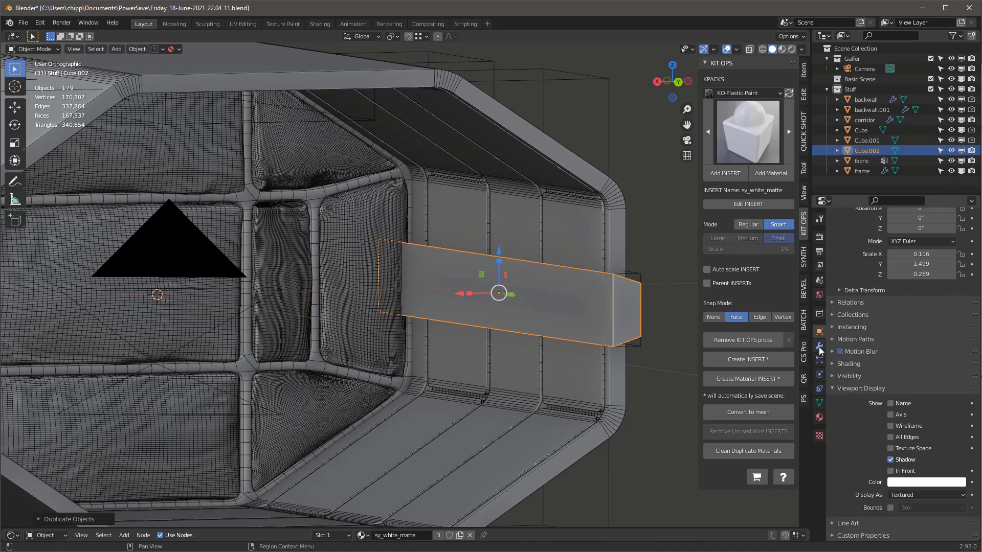
Enable all Ray Visibility types for the copy and preview it in rendered shading
{"action": "left_click", "coordinate": [831, 364]}
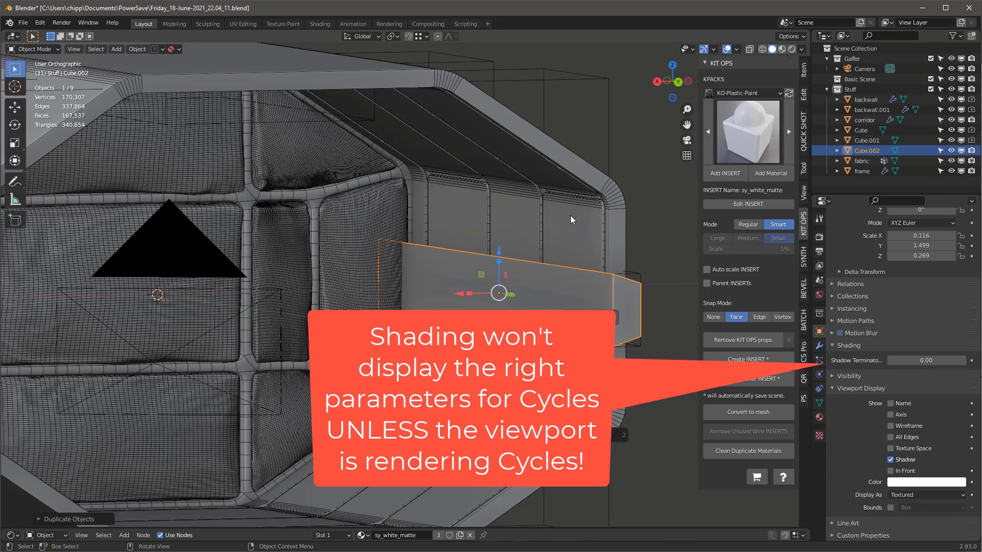
{"action": "key", "text": "shift+z"}
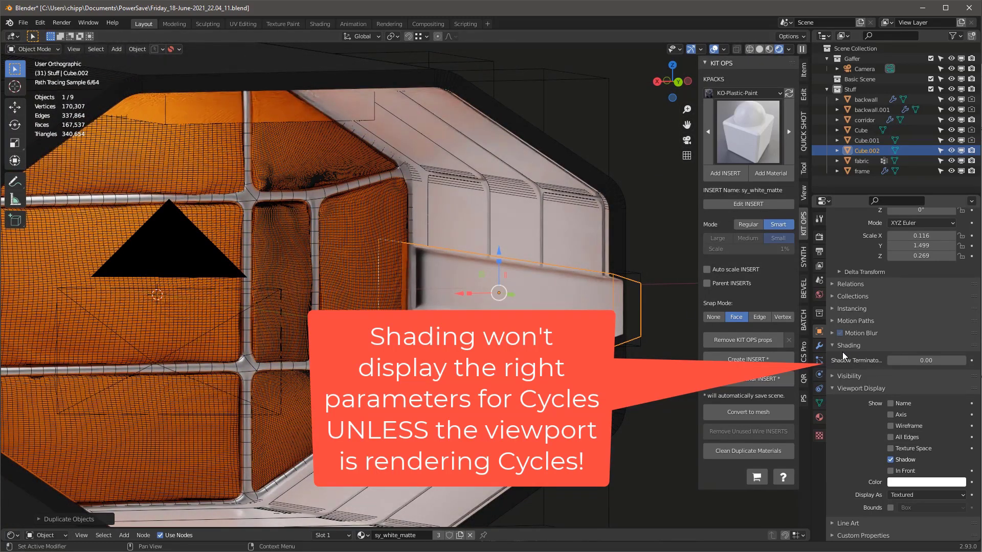
{"action": "left_click", "coordinate": [834, 376]}
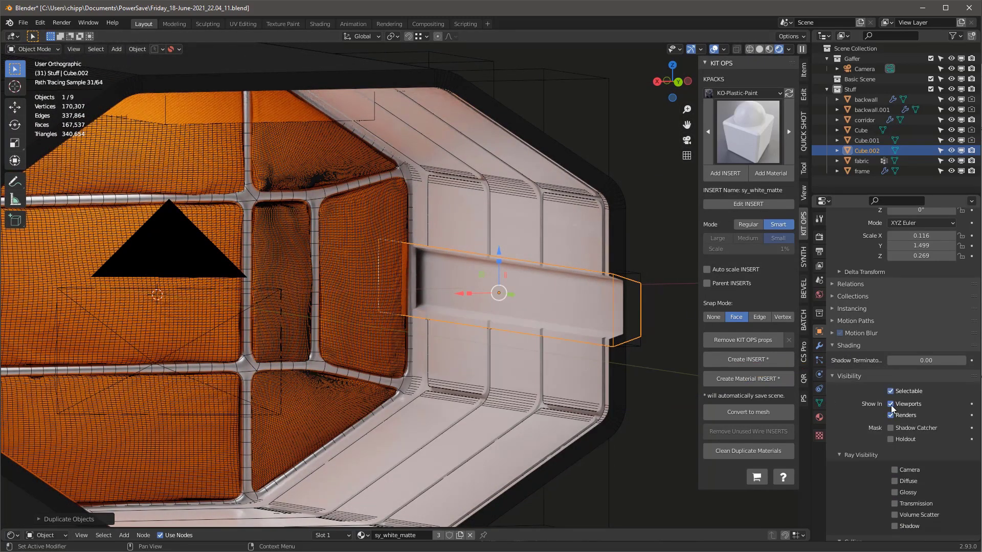
{"action": "scroll", "coordinate": [885, 394], "scroll_direction": "down", "scroll_amount": 5}
{"action": "left_click_drag", "start_coordinate": [898, 369], "coordinate": [895, 424]}
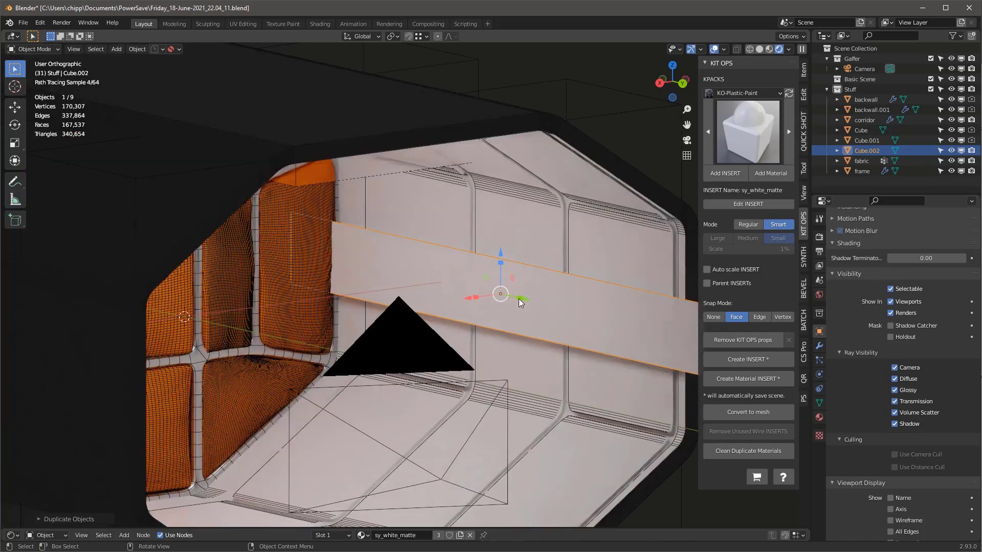
Shorten the copy along Y and slide it against the back wall
{"action": "key", "text": "s"}
{"action": "key", "text": "y"}
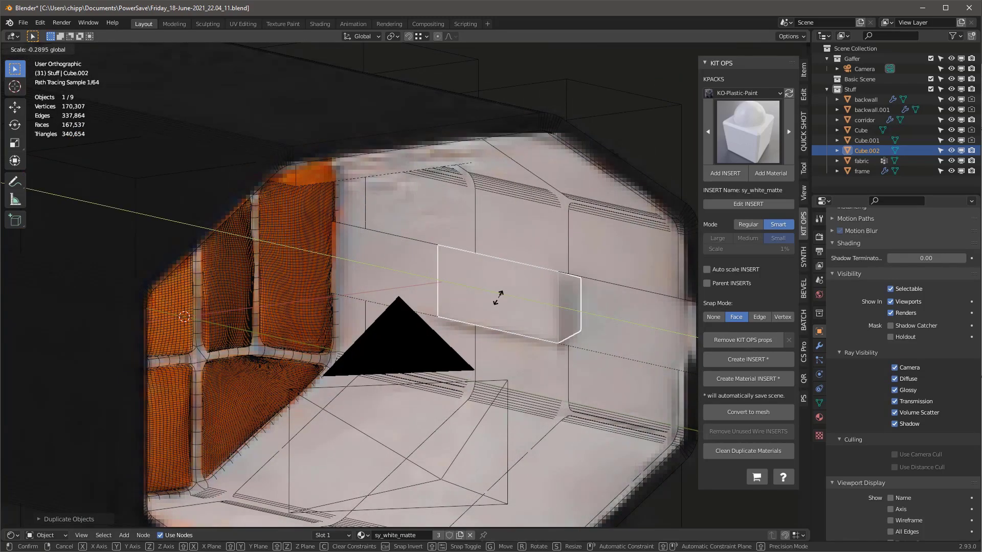
{"action": "left_click", "coordinate": [506, 297]}
{"action": "left_click_drag", "start_coordinate": [519, 299], "coordinate": [354, 260]}
{"action": "middle_click_drag", "start_coordinate": [373, 275], "coordinate": [317, 282]}
Uncheck Scene World so the HDRI lights the preview, then zoom onto the right wall slot
{"action": "middle_click_drag", "start_coordinate": [276, 253], "coordinate": [344, 254]}
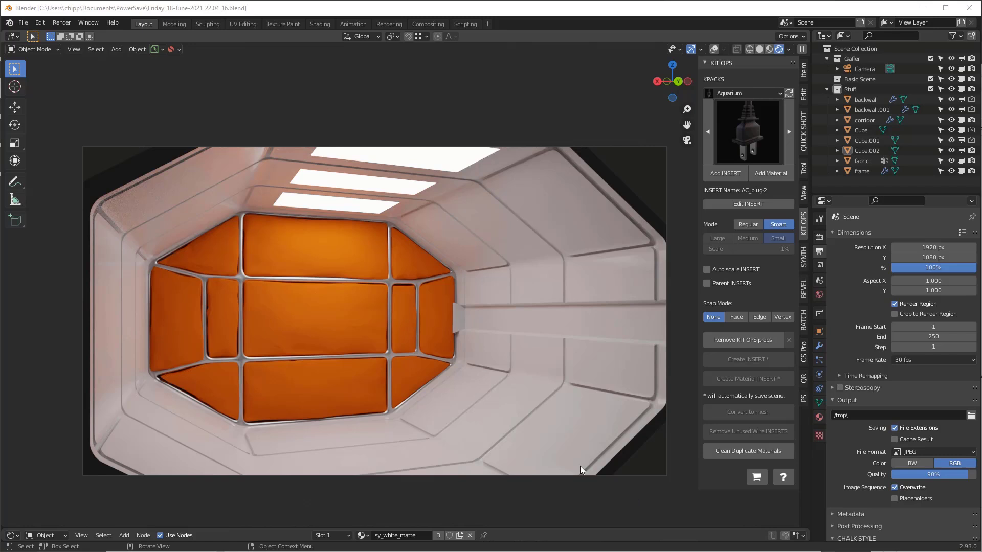
{"action": "left_click", "coordinate": [486, 333]}
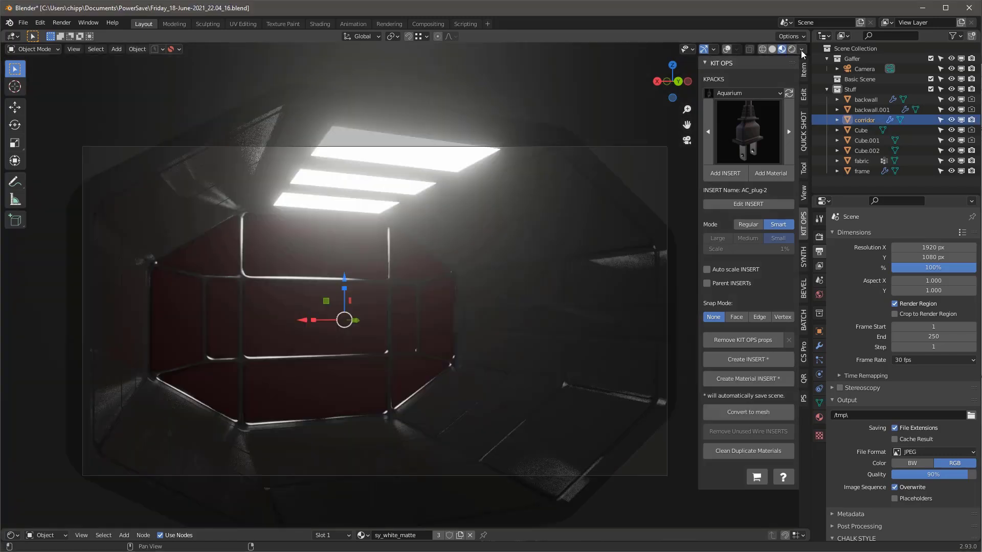
{"action": "left_click", "coordinate": [801, 50]}
{"action": "left_click", "coordinate": [755, 111]}
{"action": "middle_click_drag", "start_coordinate": [344, 238], "coordinate": [369, 239]}
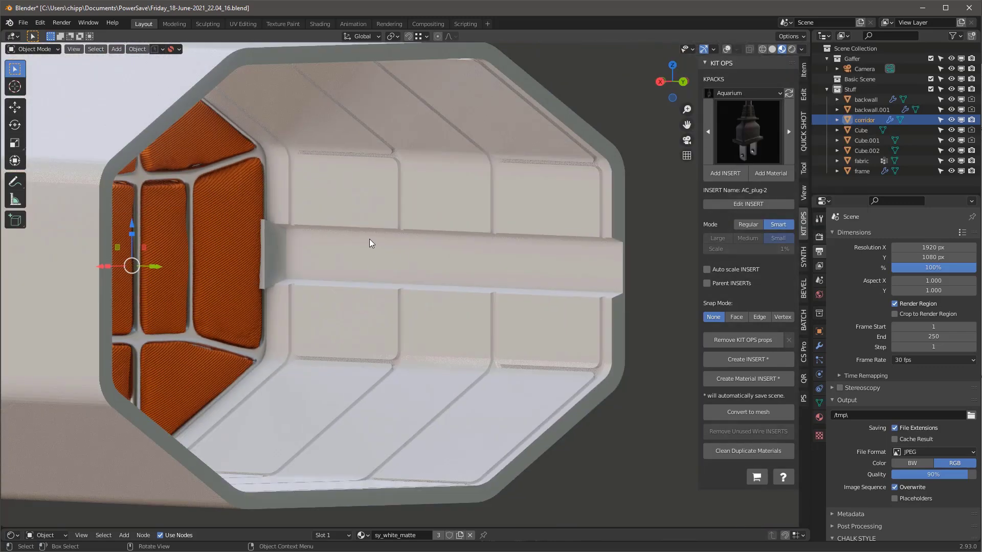
{"action": "scroll", "coordinate": [392, 243], "scroll_direction": "up", "scroll_amount": 3}
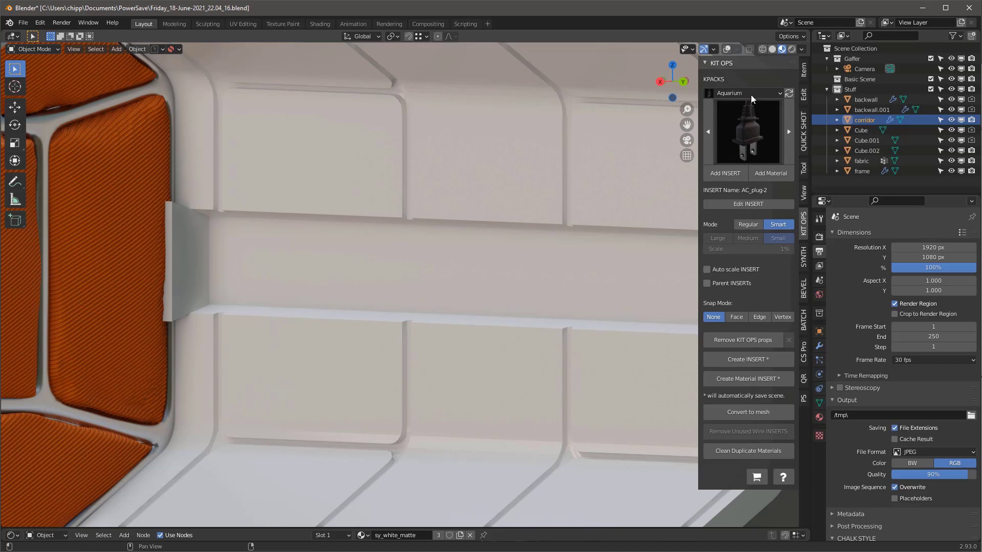
Add the box-03 insert from the DM-Solids kpack onto the wall strip
{"action": "left_click", "coordinate": [738, 96]}
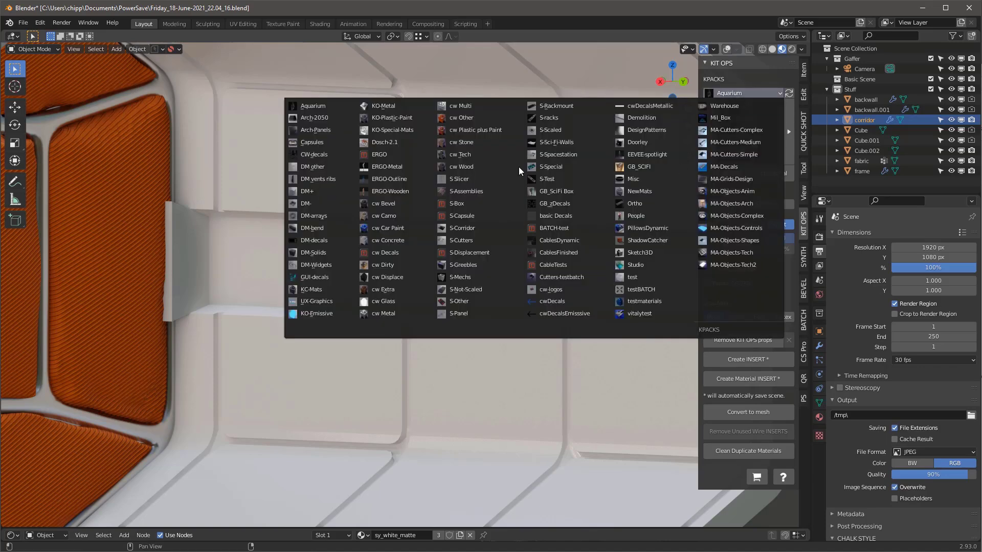
{"action": "left_click", "coordinate": [318, 253]}
{"action": "left_click", "coordinate": [741, 135]}
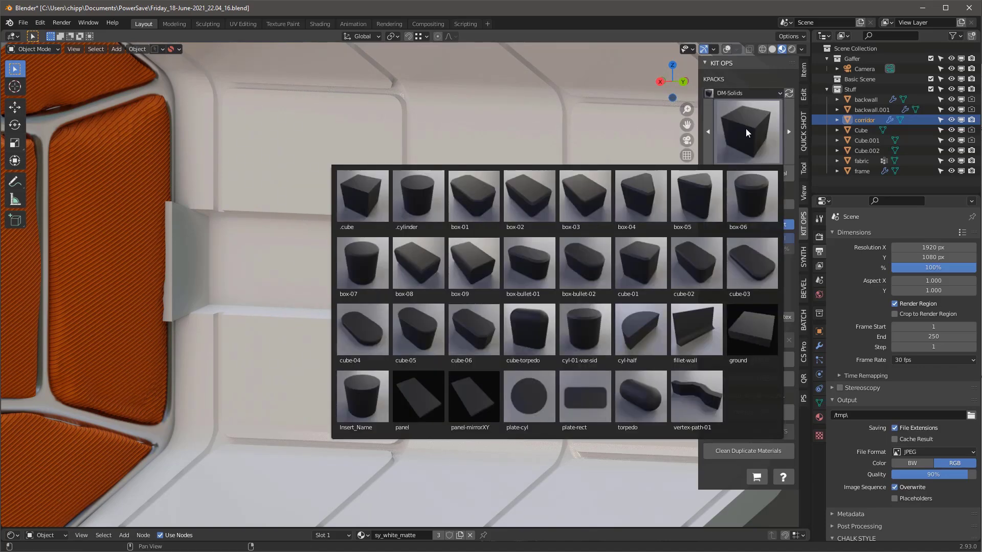
{"action": "left_click", "coordinate": [588, 205]}
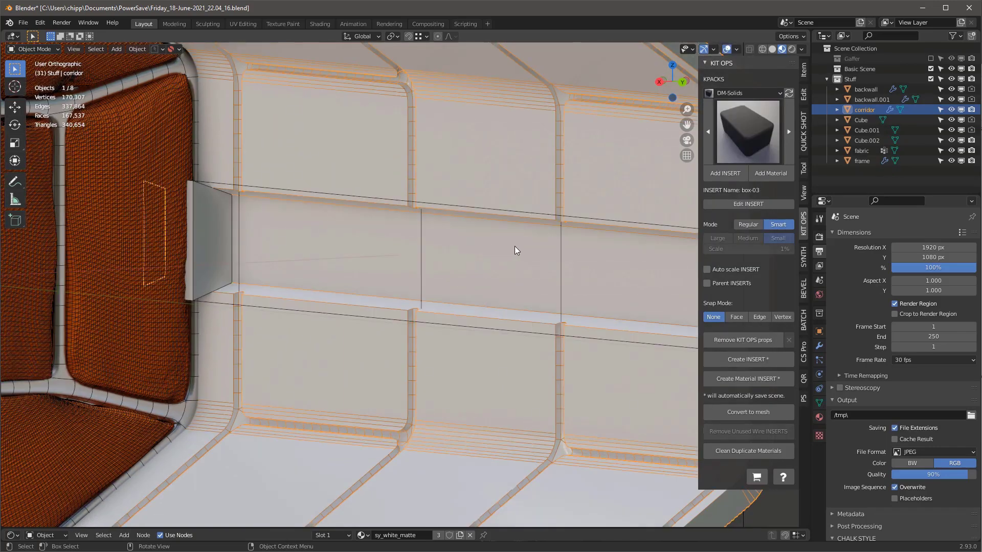
{"action": "middle_click_drag", "start_coordinate": [515, 249], "coordinate": [476, 231], "text": "shift"}
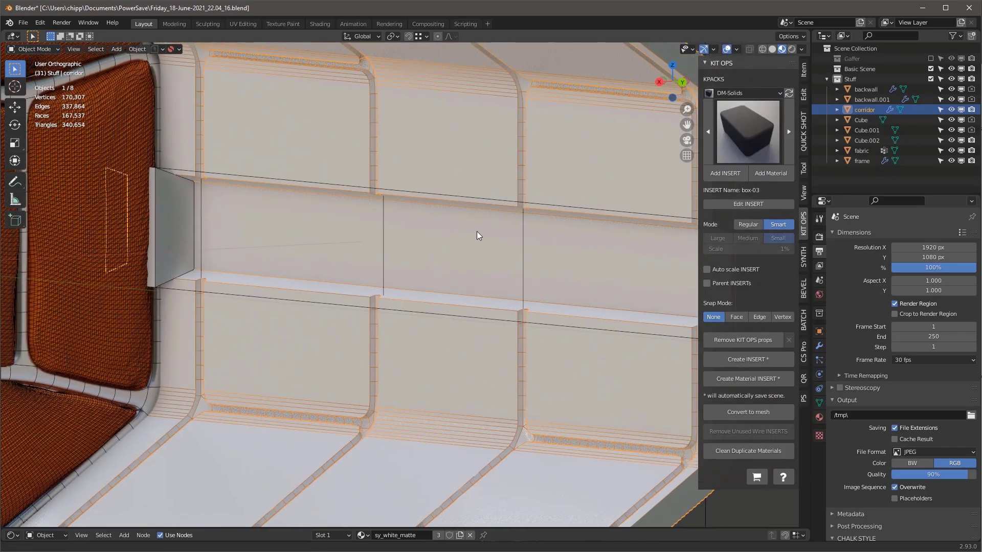
{"action": "left_click", "coordinate": [734, 173]}
{"action": "scroll", "coordinate": [452, 279], "scroll_direction": "down", "scroll_amount": 10}
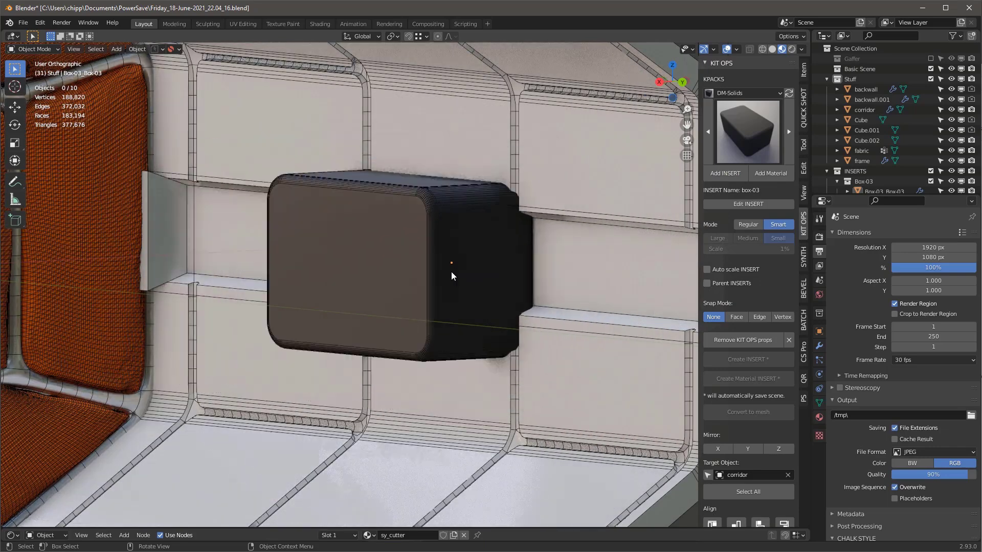
{"action": "left_click", "coordinate": [454, 301]}
In wireframe view, slide the box to the right along Y
{"action": "middle_click_drag", "start_coordinate": [458, 303], "coordinate": [505, 293]}
{"action": "key", "text": "shift+z"}
{"action": "scroll", "coordinate": [507, 317], "scroll_direction": "up", "scroll_amount": 3}
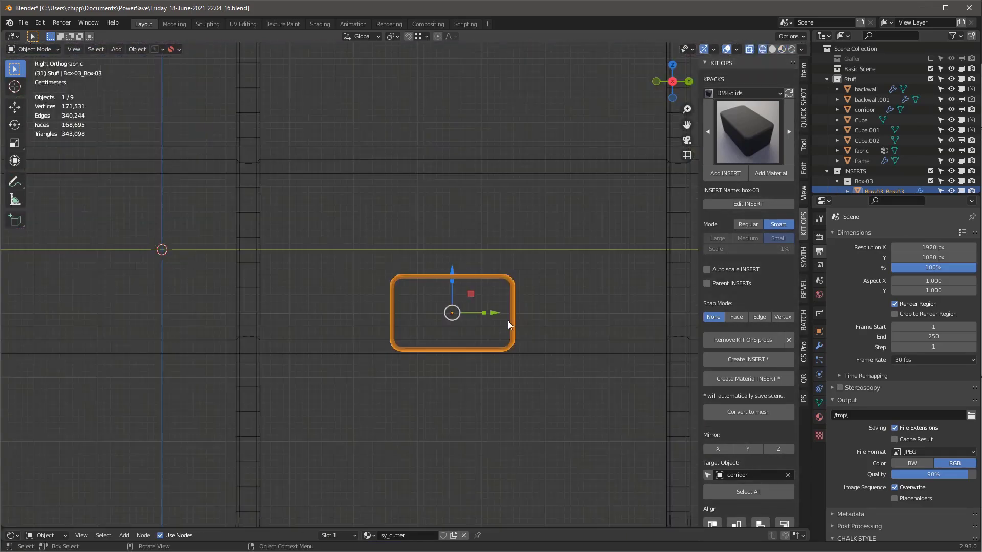
{"action": "left_click_drag", "start_coordinate": [495, 314], "coordinate": [509, 313]}
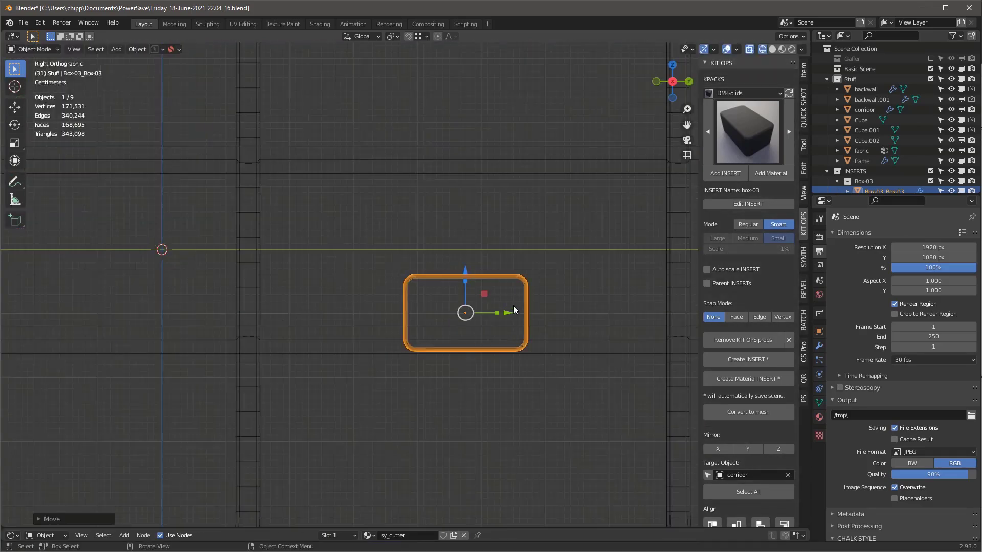
{"action": "middle_click_drag", "start_coordinate": [514, 305], "coordinate": [246, 239]}
Copy Cube.002's sy_white_matte material onto the box with Copy Material to Selected
{"action": "left_click", "coordinate": [182, 202], "text": "shift"}
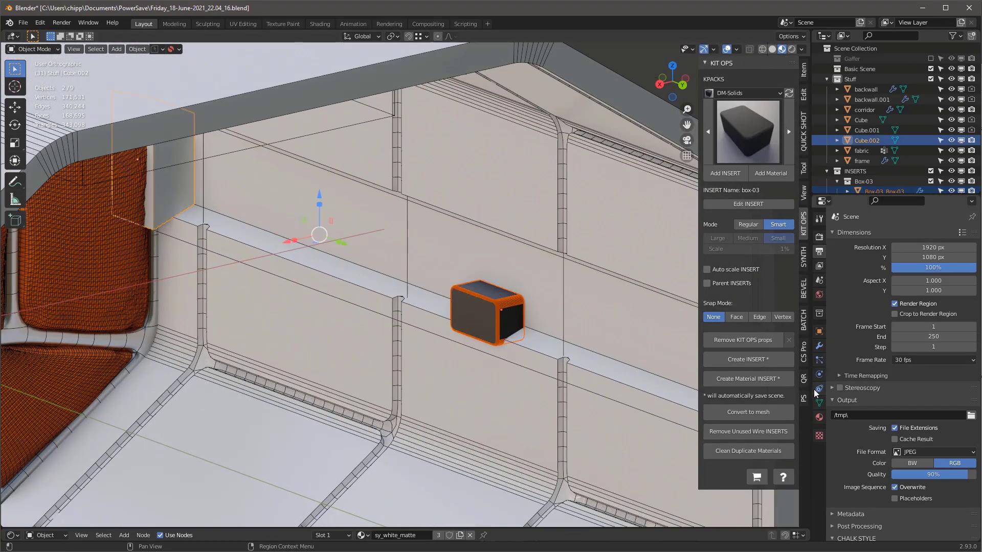
{"action": "left_click", "coordinate": [820, 417]}
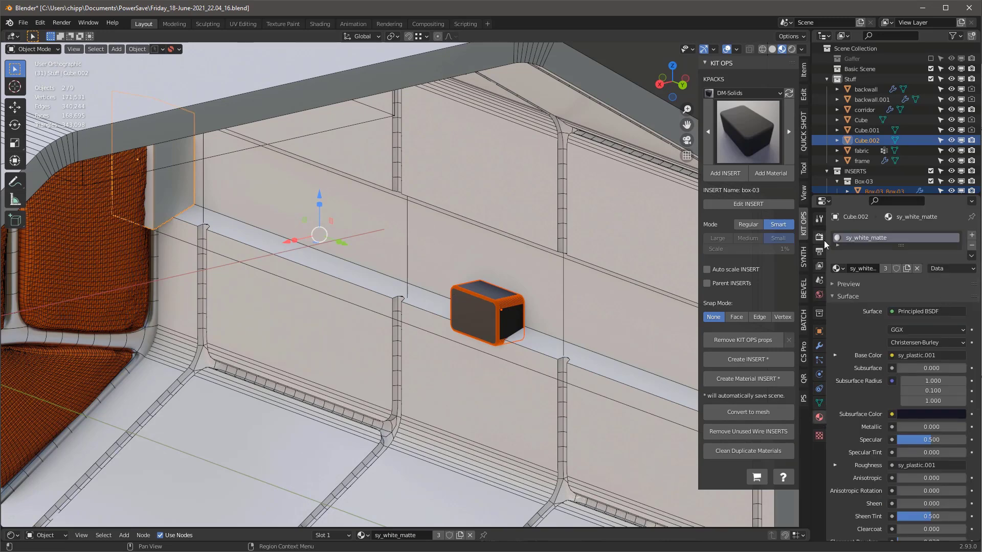
{"action": "left_click", "coordinate": [971, 256]}
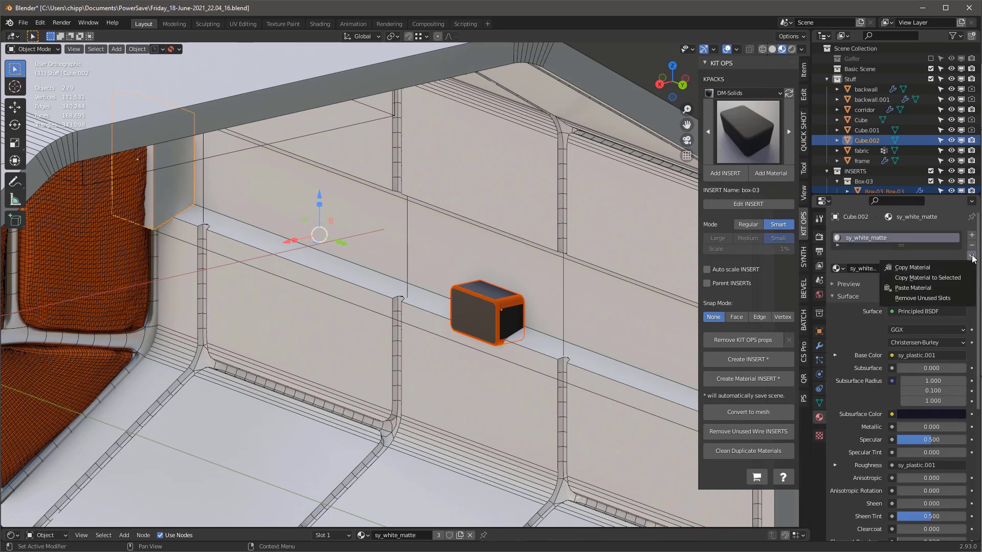
{"action": "left_click", "coordinate": [935, 279]}
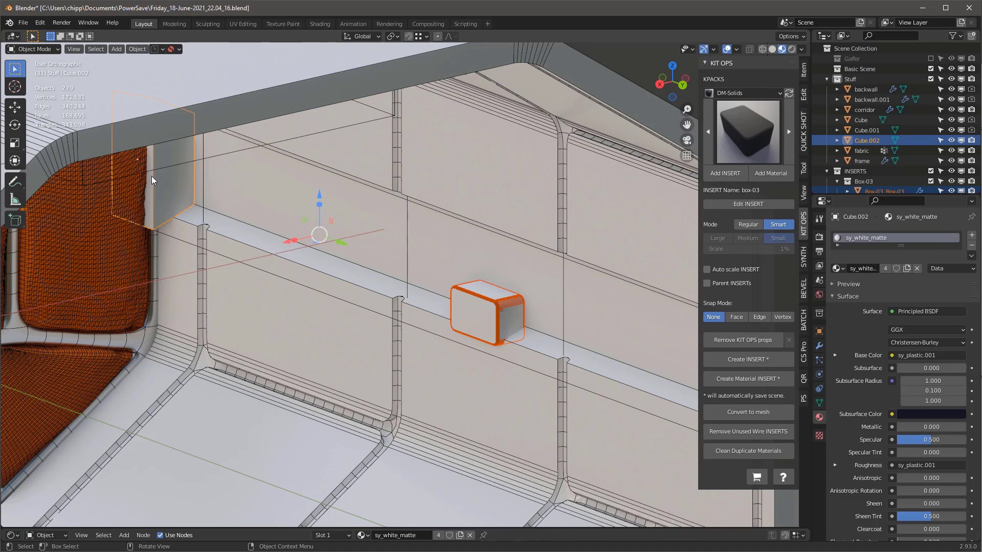
With the box selected, choose the fluorescent display-lcd insert from the DM-Widgets pack
{"action": "left_click", "coordinate": [490, 307]}
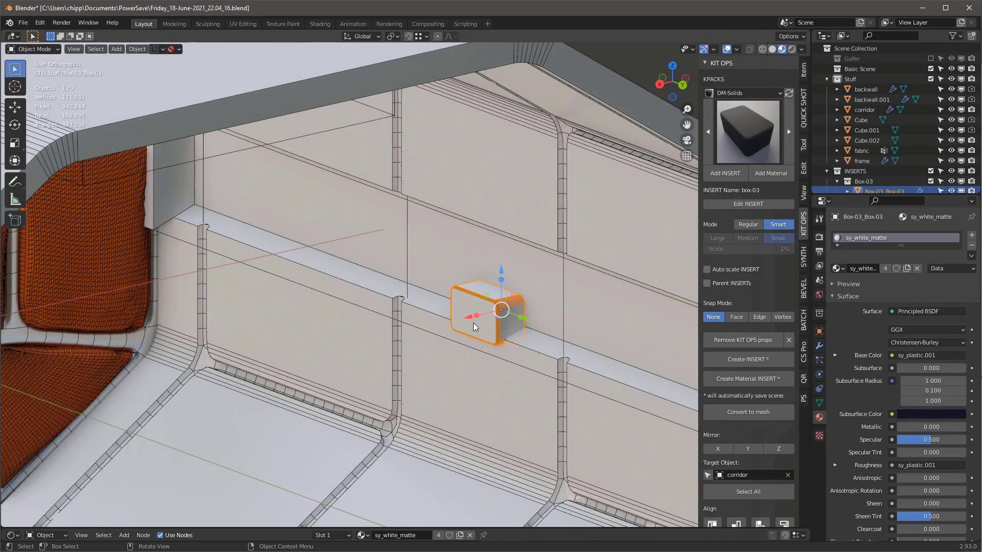
{"action": "scroll", "coordinate": [459, 285], "scroll_direction": "down", "scroll_amount": 3}
{"action": "left_click", "coordinate": [742, 92]}
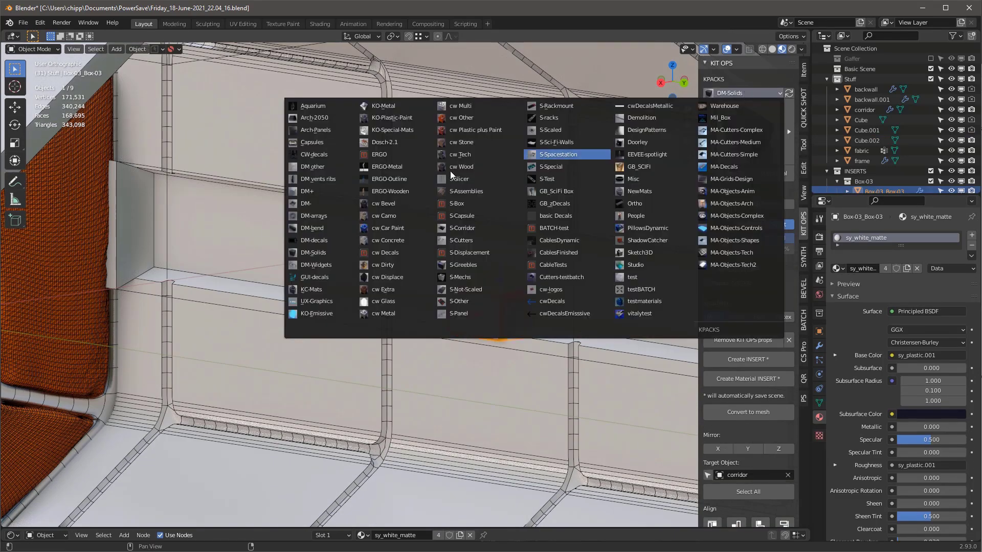
{"action": "left_click", "coordinate": [318, 266]}
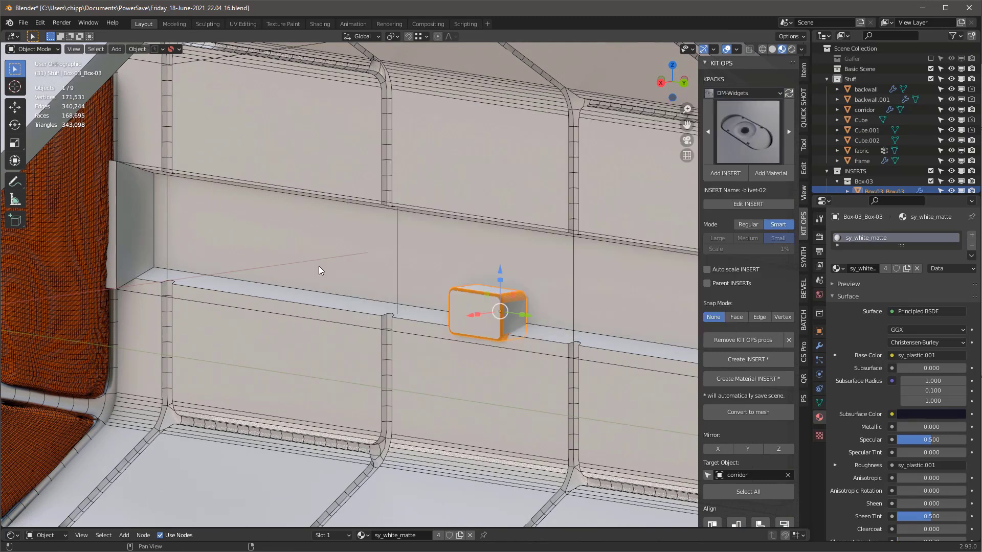
{"action": "left_click", "coordinate": [749, 135]}
{"action": "left_click", "coordinate": [643, 264]}
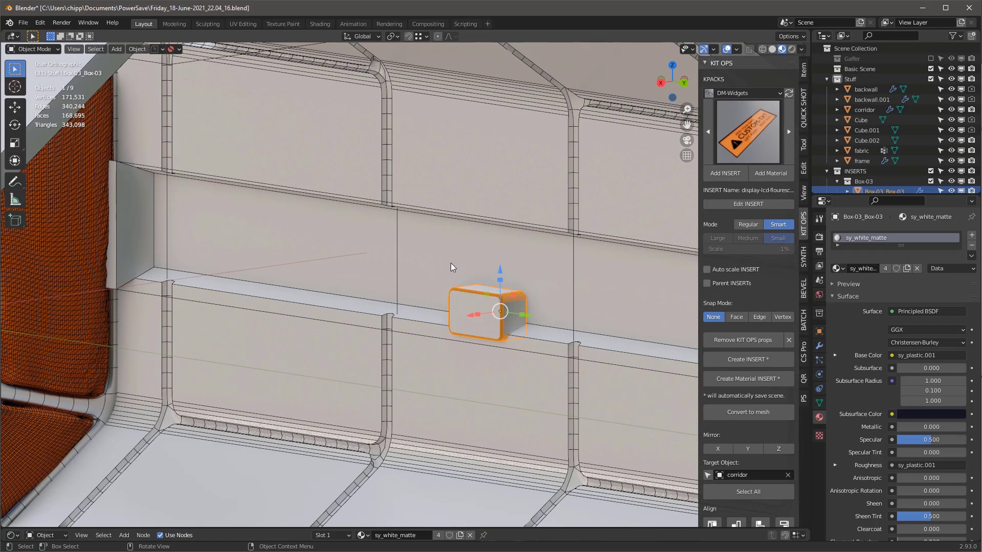
{"action": "middle_click_drag", "start_coordinate": [451, 263], "coordinate": [468, 263]}
{"action": "scroll", "coordinate": [483, 318], "scroll_direction": "up", "scroll_amount": 1}
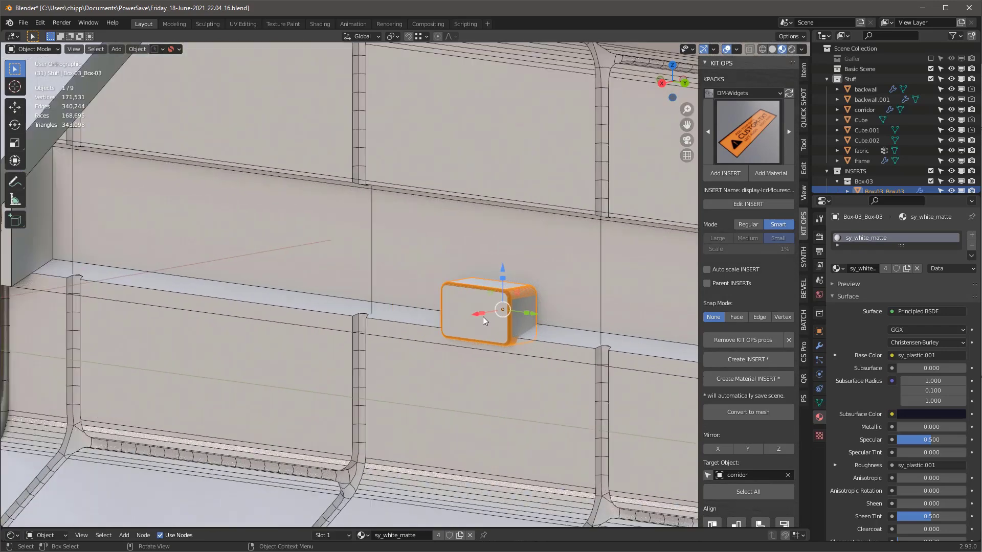
{"action": "scroll", "coordinate": [483, 317], "scroll_direction": "up", "scroll_amount": 5}
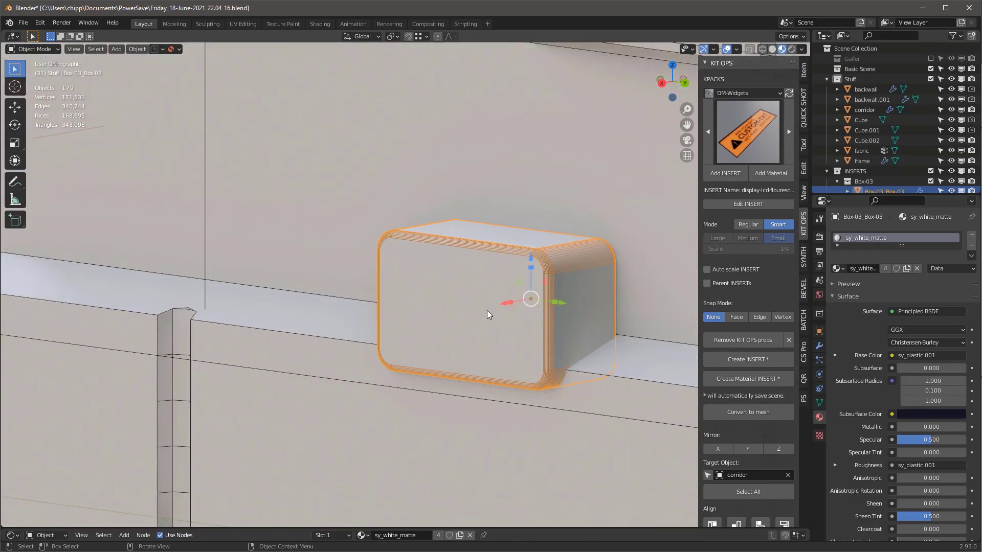
Test-place the LCD insert behind the box, then hide it and reselect the box
{"action": "left_click", "coordinate": [732, 174]}
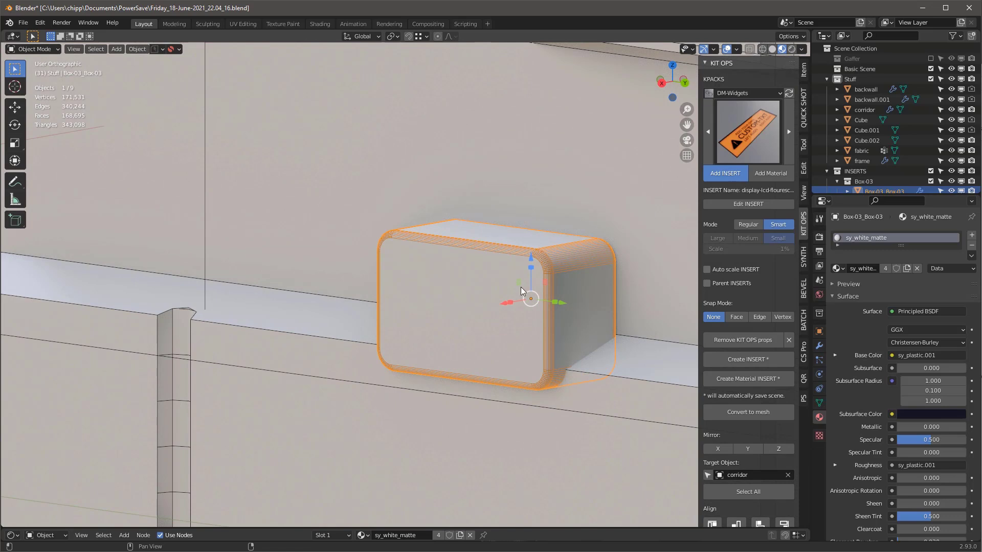
{"action": "left_click", "coordinate": [476, 316]}
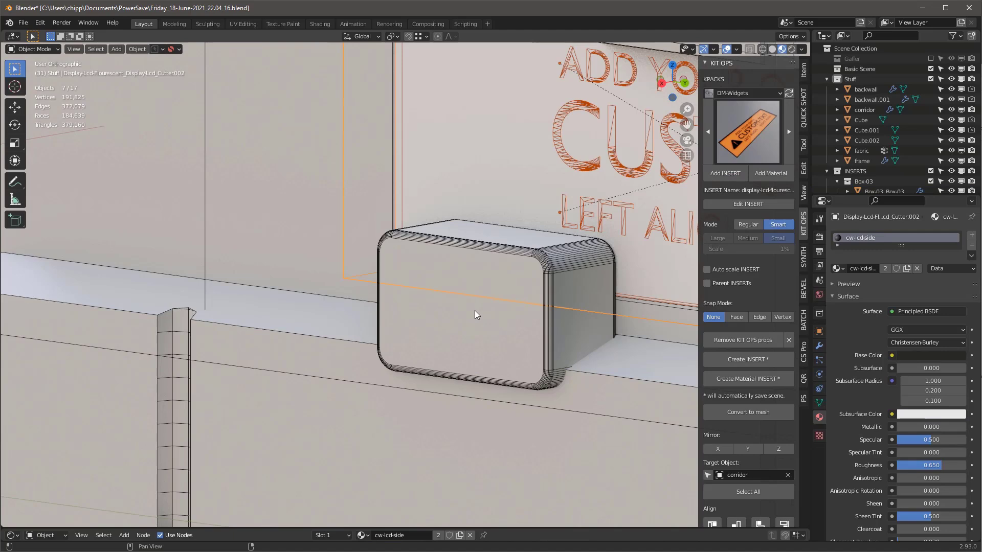
{"action": "left_click", "coordinate": [476, 308]}
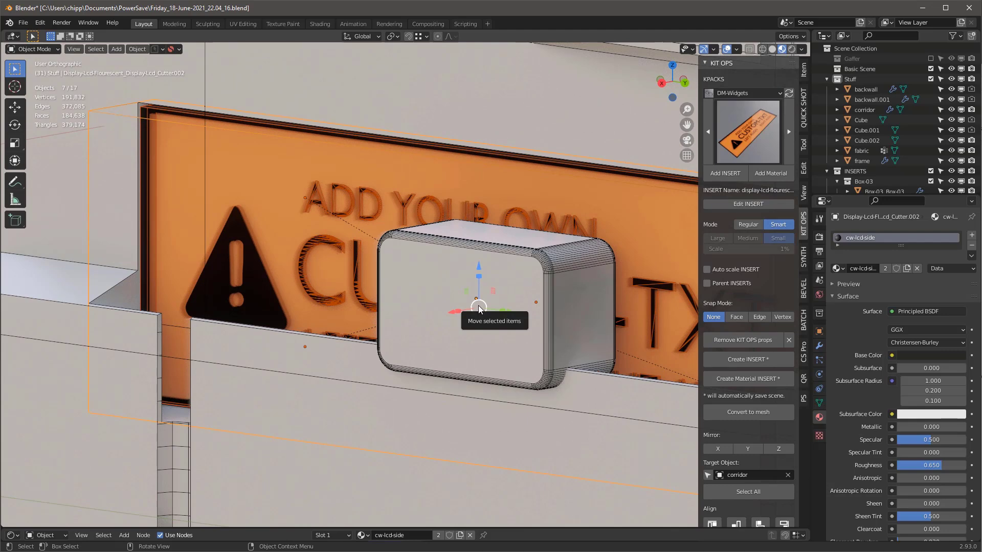
{"action": "left_click_drag", "start_coordinate": [477, 307], "coordinate": [477, 307]}
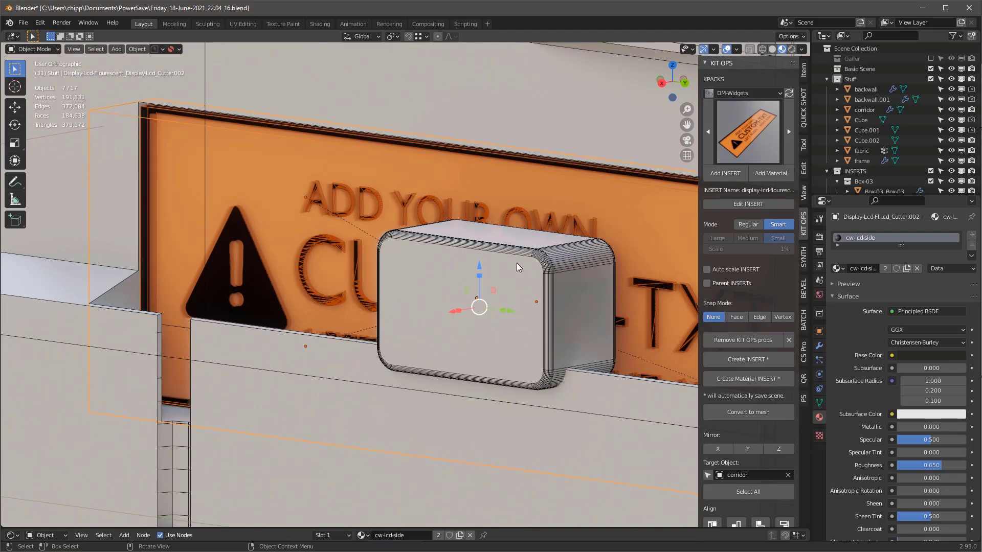
{"action": "key", "text": "h"}
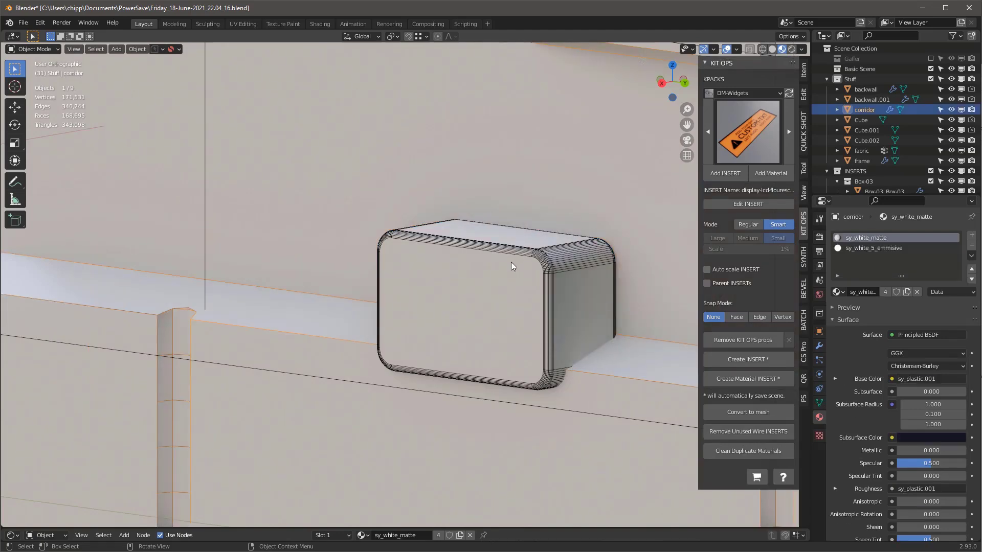
{"action": "left_click", "coordinate": [516, 252]}
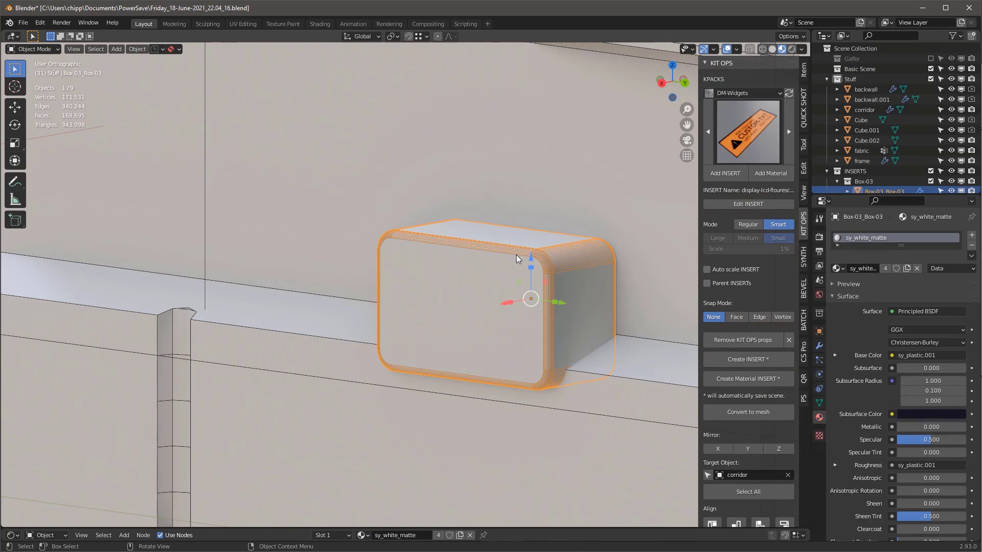
Turn off the box's wireframe, remove its KIT OPS properties, and start inserting the LCD sign
{"action": "right_click", "coordinate": [513, 254]}
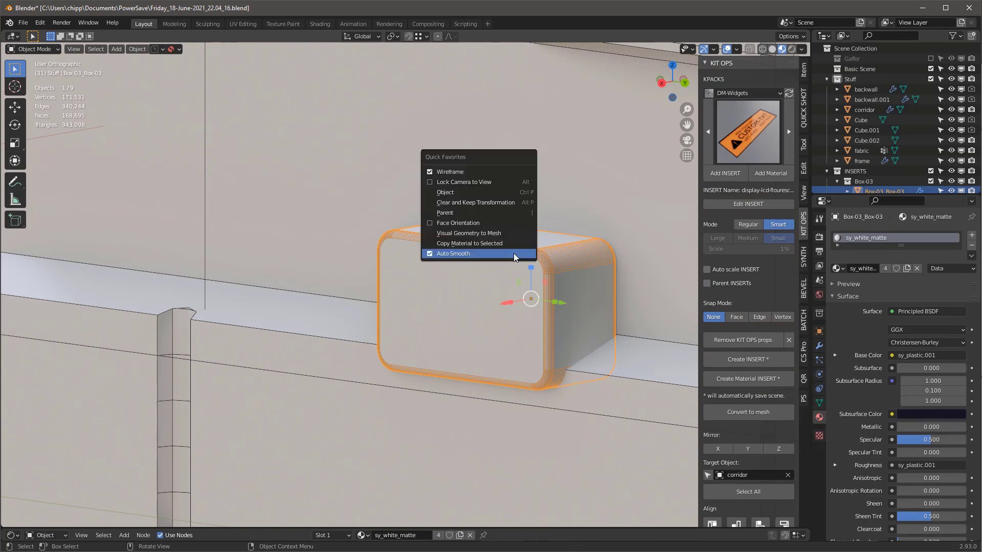
{"action": "left_click", "coordinate": [480, 168]}
{"action": "left_click", "coordinate": [740, 341]}
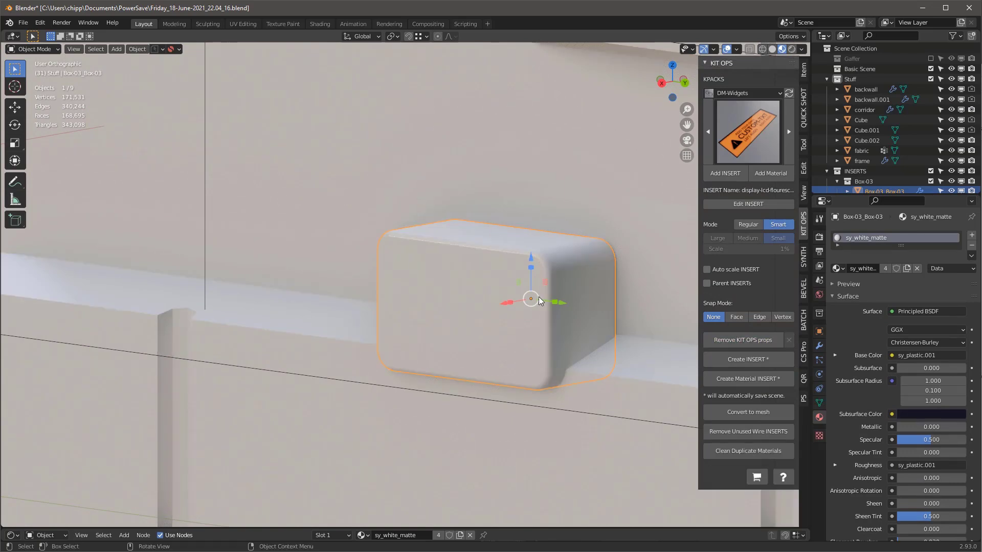
{"action": "left_click", "coordinate": [731, 178]}
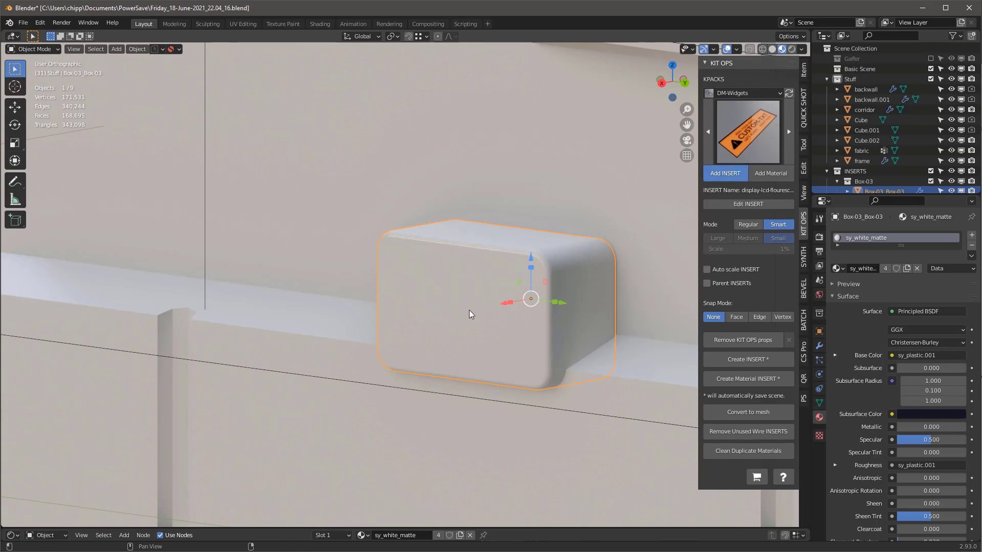
{"action": "left_click", "coordinate": [468, 310]}
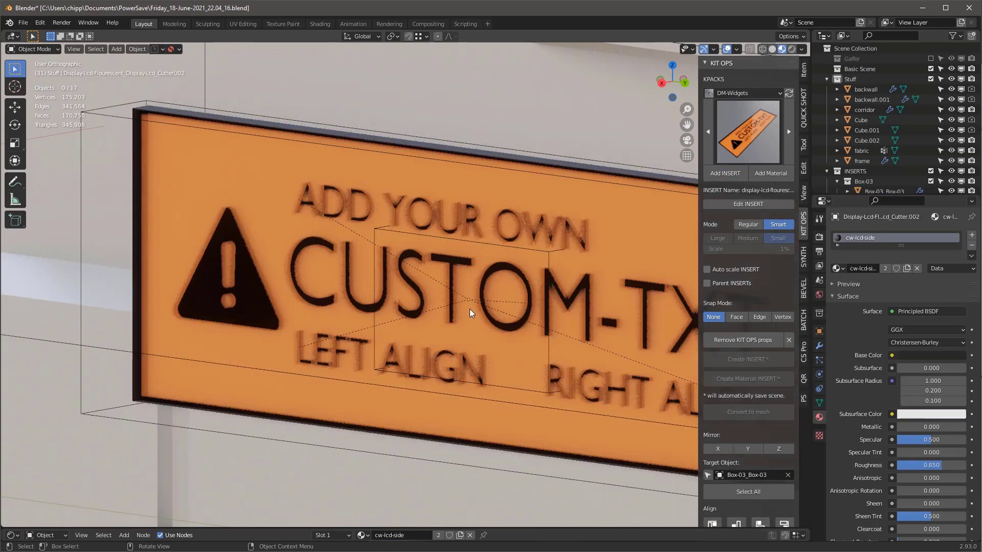
{"action": "scroll", "coordinate": [470, 308], "scroll_direction": "down", "scroll_amount": 6}
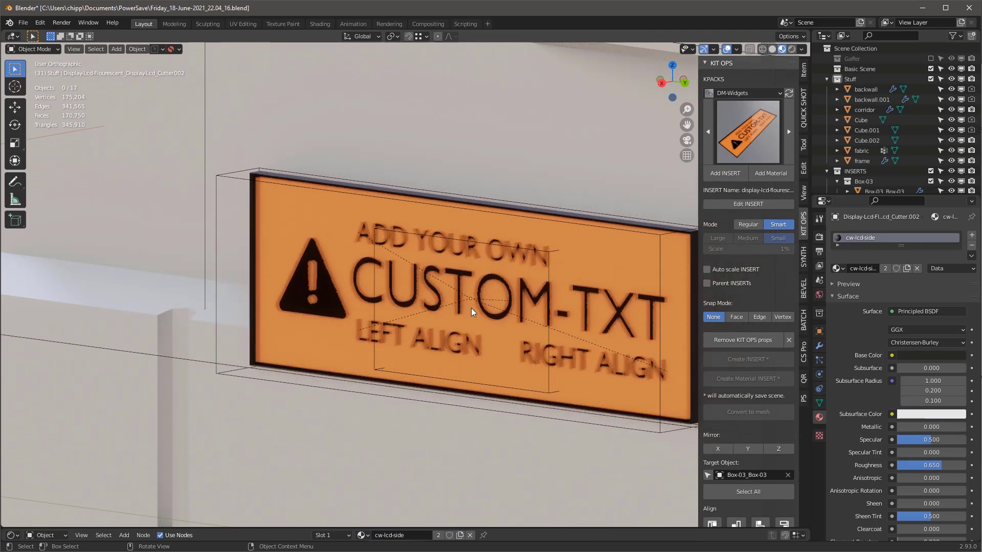
{"action": "scroll", "coordinate": [472, 308], "scroll_direction": "down", "scroll_amount": 3}
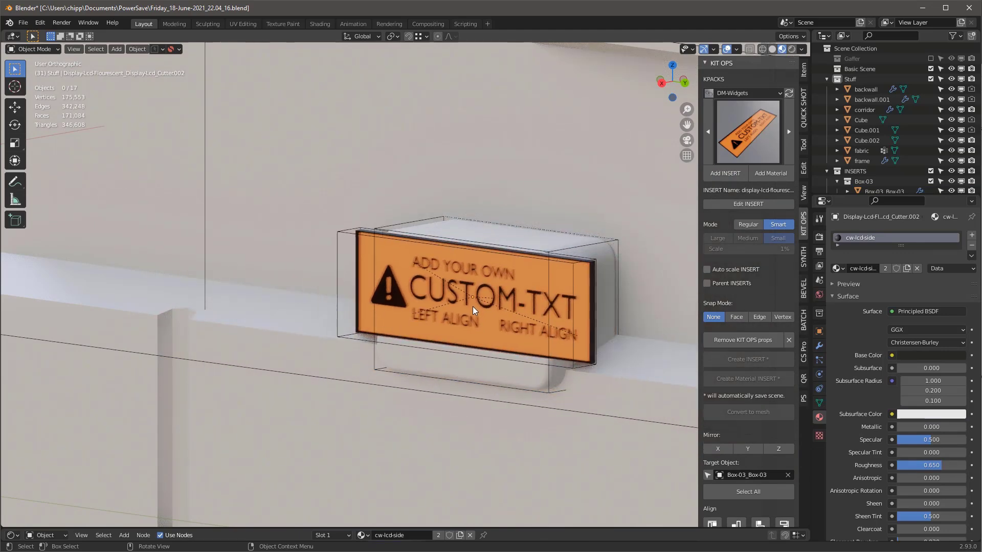
Mount the CUSTOM-TXT sign on the box's front face and set the insert to Regular
{"action": "key", "text": "Escape"}
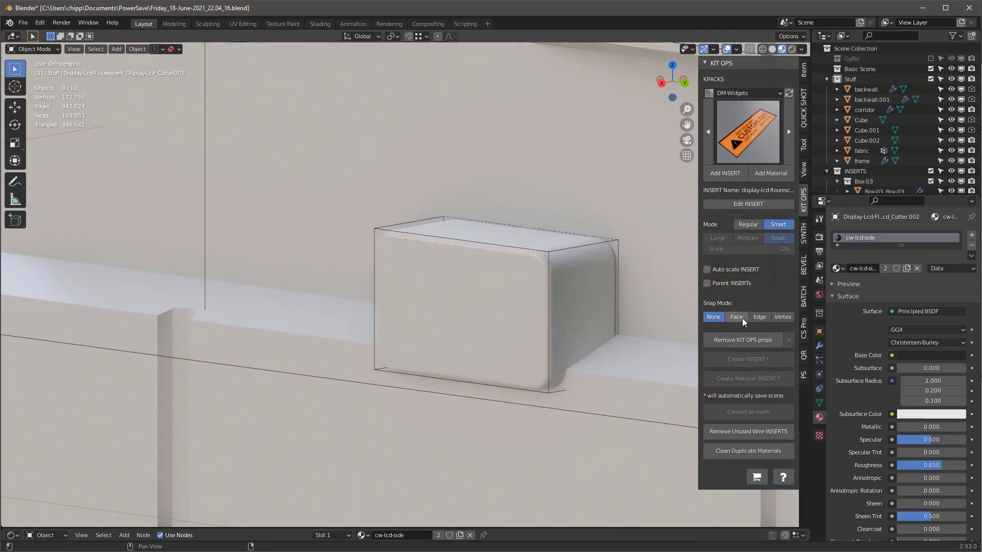
{"action": "key", "text": "Escape"}
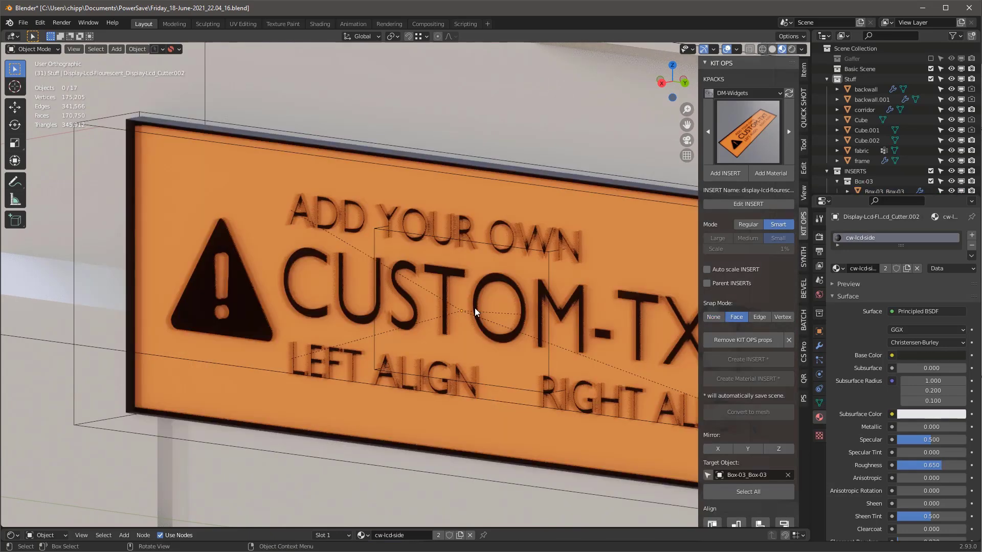
{"action": "scroll", "coordinate": [474, 308], "scroll_direction": "down", "scroll_amount": 10}
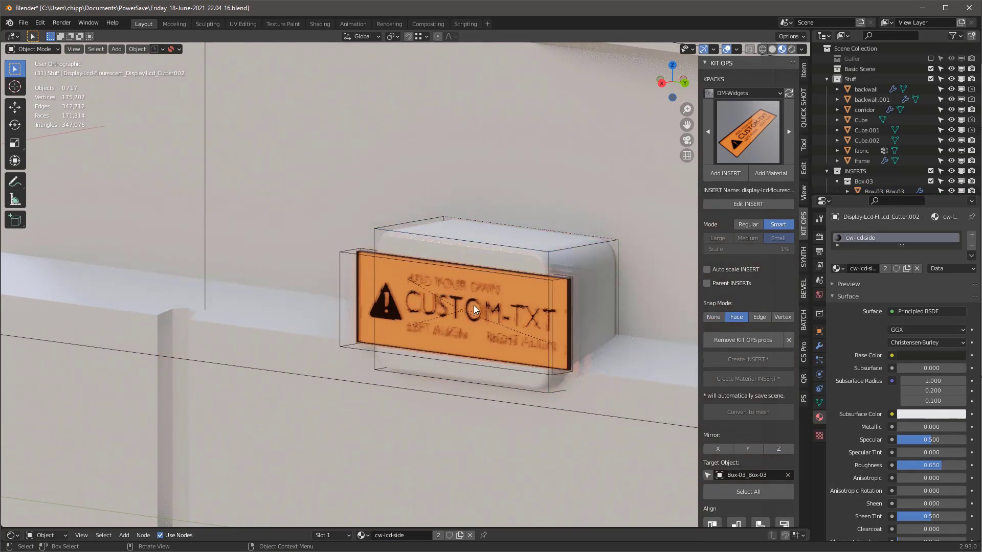
{"action": "scroll", "coordinate": [474, 305], "scroll_direction": "down", "scroll_amount": 1}
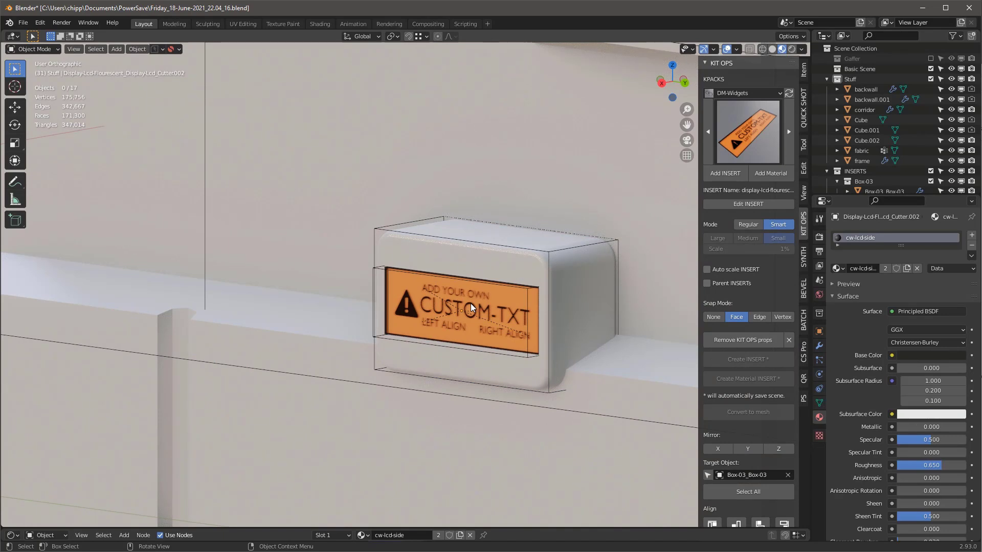
{"action": "left_click", "coordinate": [470, 307]}
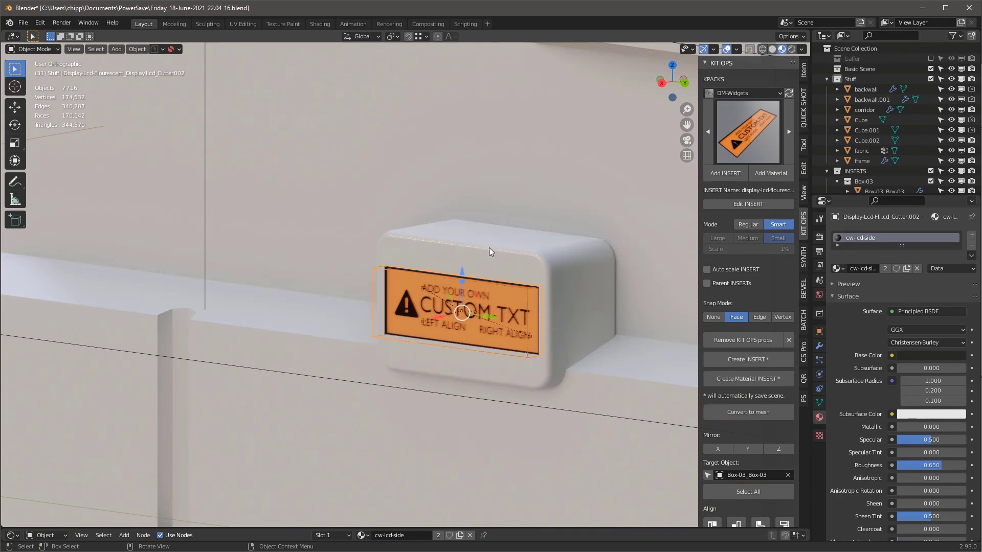
{"action": "scroll", "coordinate": [508, 323], "scroll_direction": "up", "scroll_amount": 1}
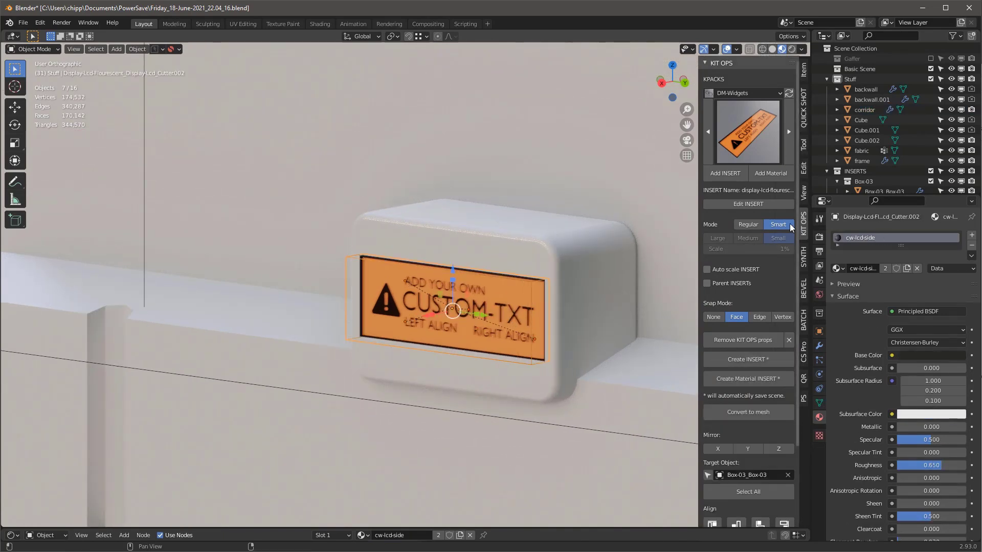
{"action": "left_click", "coordinate": [750, 225]}
Replace the sign's top ADD YOUR OWN line with the text DESIGN MAGIC
{"action": "left_click", "coordinate": [519, 306]}
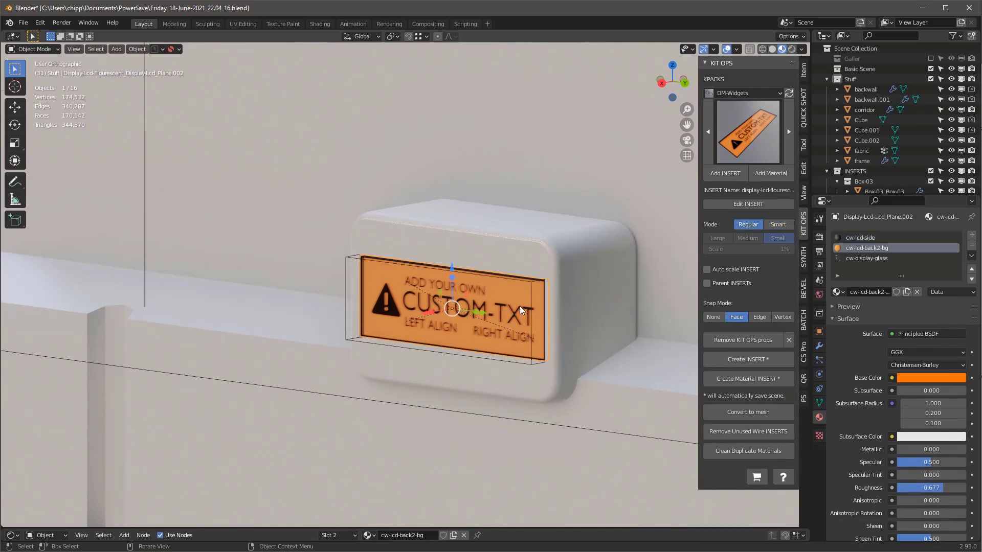
{"action": "scroll", "coordinate": [915, 148], "scroll_direction": "down", "scroll_amount": 1}
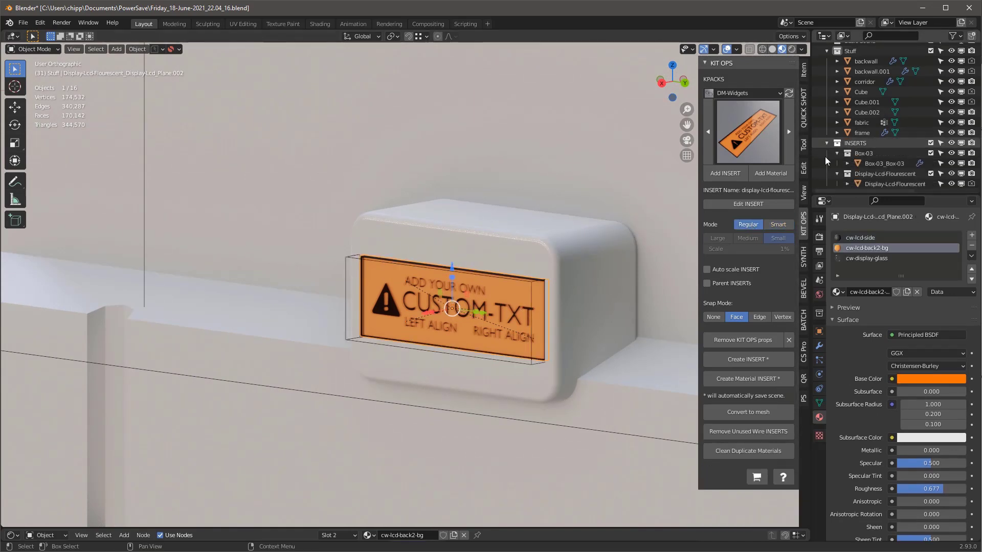
{"action": "key", "text": "KP_Decimal"}
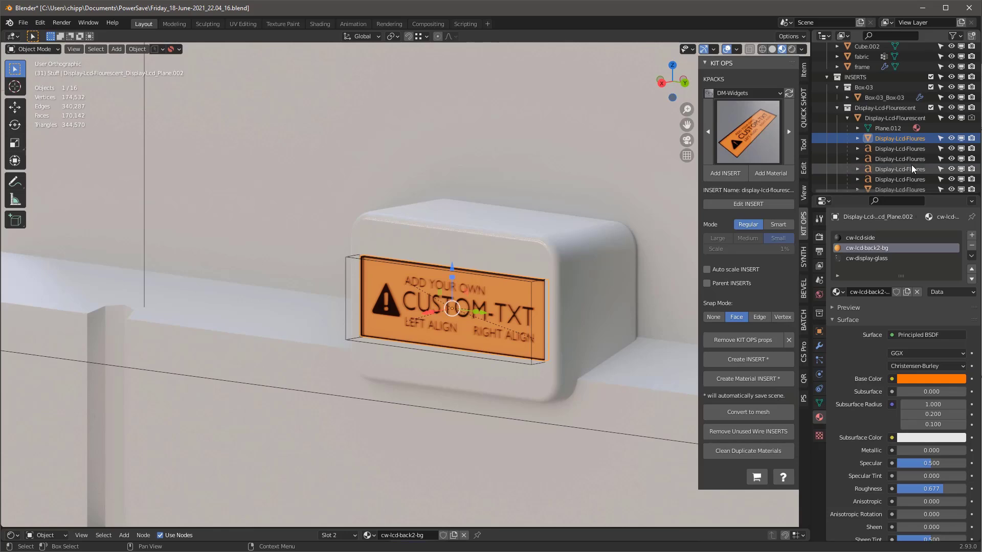
{"action": "scroll", "coordinate": [905, 161], "scroll_direction": "down", "scroll_amount": 1}
{"action": "left_click", "coordinate": [900, 142]}
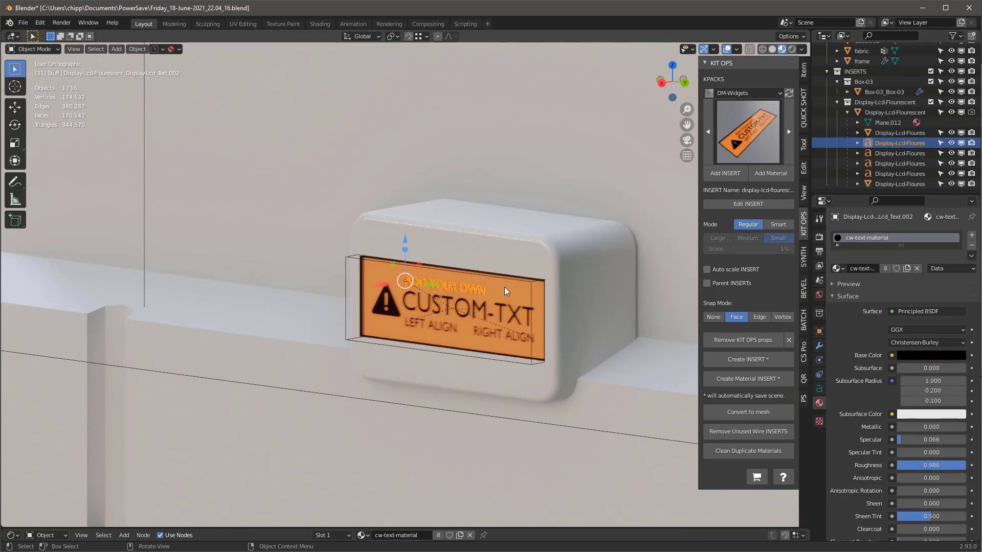
{"action": "scroll", "coordinate": [476, 289], "scroll_direction": "up", "scroll_amount": 5}
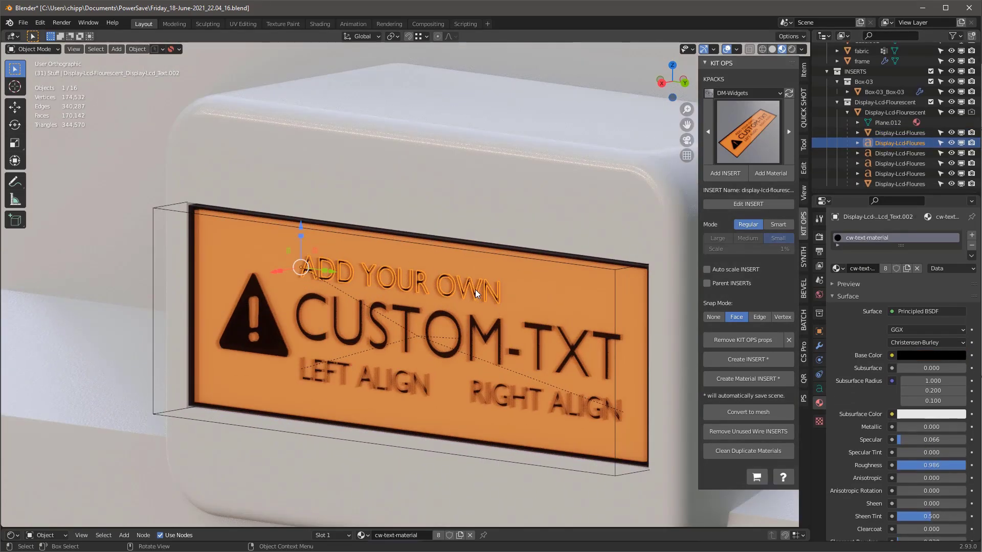
{"action": "key", "text": "Tab"}
{"action": "key", "text": "BackSpace"}
{"action": "key", "text": "BackSpace"}
{"action": "key", "text": "BackSpace"}
{"action": "key", "text": "BackSpace"}
{"action": "key", "text": "BackSpace"}
{"action": "key", "text": "BackSpace"}
{"action": "key", "text": "BackSpace"}
{"action": "key", "text": "BackSpace"}
{"action": "key", "text": "BackSpace"}
{"action": "key", "text": "BackSpace"}
{"action": "key", "text": "BackSpace"}
{"action": "key", "text": "BackSpace"}
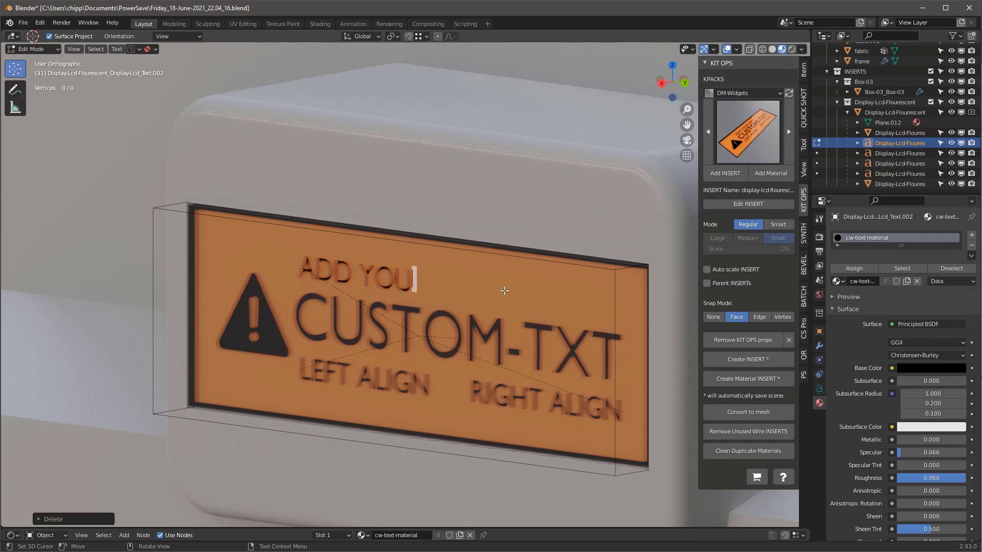
{"action": "type", "text": "des"}
{"action": "key", "text": "BackSpace"}
{"action": "key", "text": "BackSpace"}
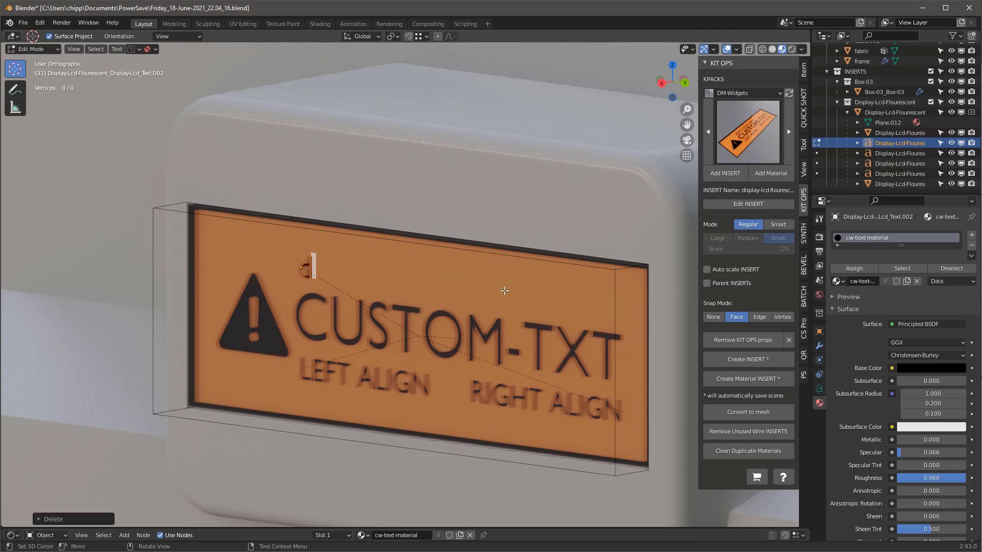
{"action": "key", "text": "BackSpace"}
{"action": "type", "text": "DESIGN MAGIC"}
{"action": "key", "text": "Tab"}
Change the large CUSTOM-TXT line to read CORRIDOR-A
{"action": "left_click", "coordinate": [848, 155]}
{"action": "key", "text": "Tab"}
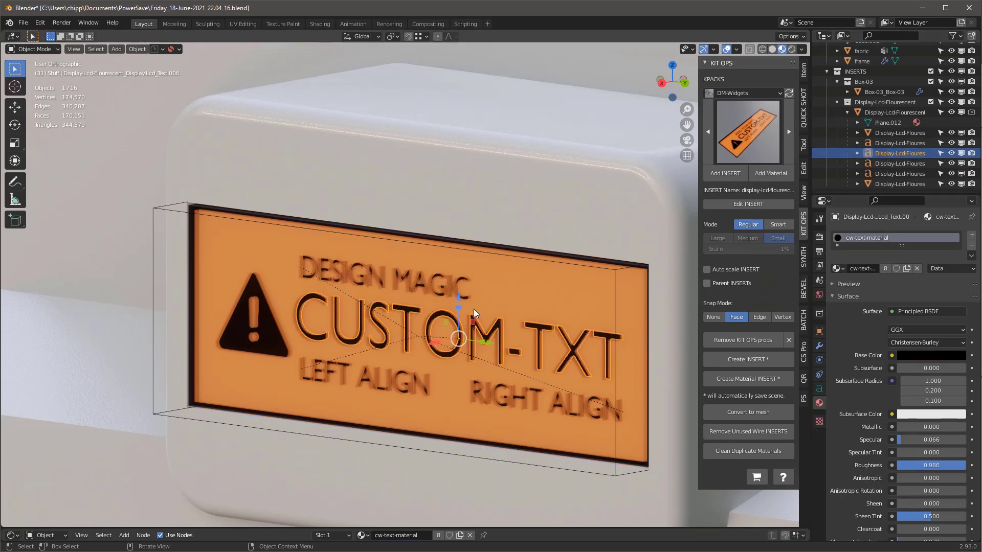
{"action": "key", "text": "BackSpace"}
{"action": "key", "text": "BackSpace"}
{"action": "key", "text": "BackSpace"}
{"action": "key", "text": "BackSpace"}
{"action": "key", "text": "BackSpace"}
{"action": "key", "text": "BackSpace"}
{"action": "key", "text": "BackSpace"}
{"action": "key", "text": "BackSpace"}
{"action": "key", "text": "BackSpace"}
{"action": "key", "text": "BackSpace"}
{"action": "type", "text": "CORRIDOR-A"}
{"action": "key", "text": "Tab"}
Change the LEFT ALIGN line to read CLOTH
{"action": "left_click", "coordinate": [381, 379]}
{"action": "key", "text": "Tab"}
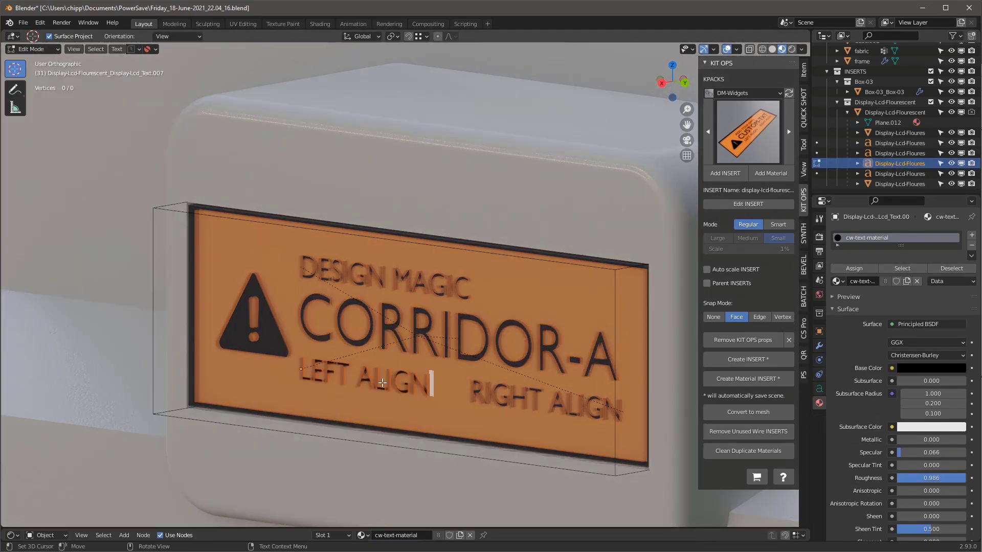
{"action": "key", "text": "BackSpace"}
{"action": "key", "text": "BackSpace"}
{"action": "key", "text": "BackSpace"}
{"action": "key", "text": "BackSpace"}
{"action": "key", "text": "BackSpace"}
{"action": "key", "text": "BackSpace"}
{"action": "key", "text": "BackSpace"}
{"action": "key", "text": "BackSpace"}
{"action": "key", "text": "BackSpace"}
{"action": "key", "text": "BackSpace"}
{"action": "type", "text": "CLOTH"}
{"action": "key", "text": "Tab"}
Change the RIGHT ALIGN line to read CABLES
{"action": "left_click", "coordinate": [546, 429]}
{"action": "key", "text": "Tab"}
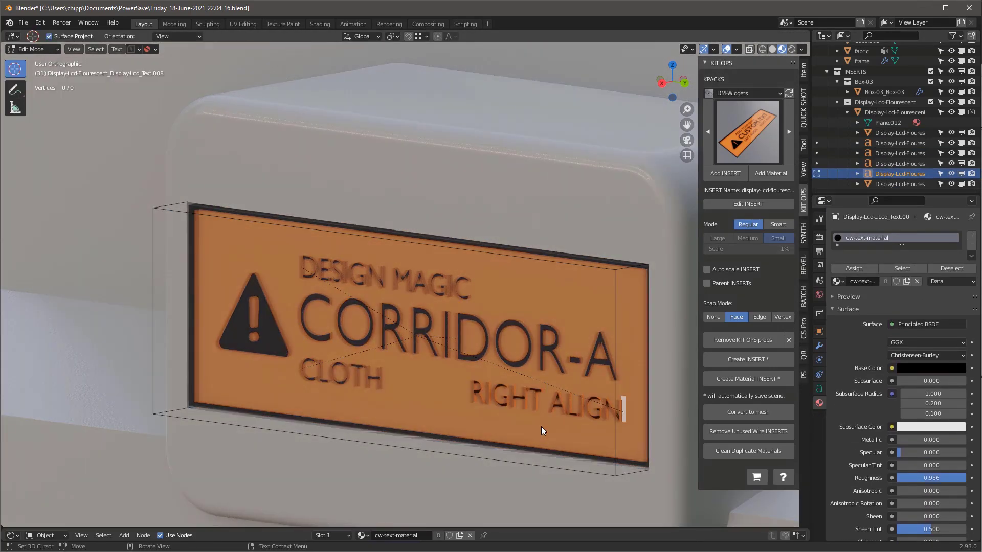
{"action": "key", "text": "BackSpace"}
{"action": "key", "text": "BackSpace"}
{"action": "key", "text": "BackSpace"}
{"action": "key", "text": "BackSpace"}
{"action": "key", "text": "BackSpace"}
{"action": "key", "text": "BackSpace"}
{"action": "key", "text": "BackSpace"}
{"action": "key", "text": "BackSpace"}
{"action": "key", "text": "BackSpace"}
{"action": "key", "text": "BackSpace"}
{"action": "key", "text": "BackSpace"}
{"action": "type", "text": "CABLES"}
{"action": "key", "text": "Tab"}
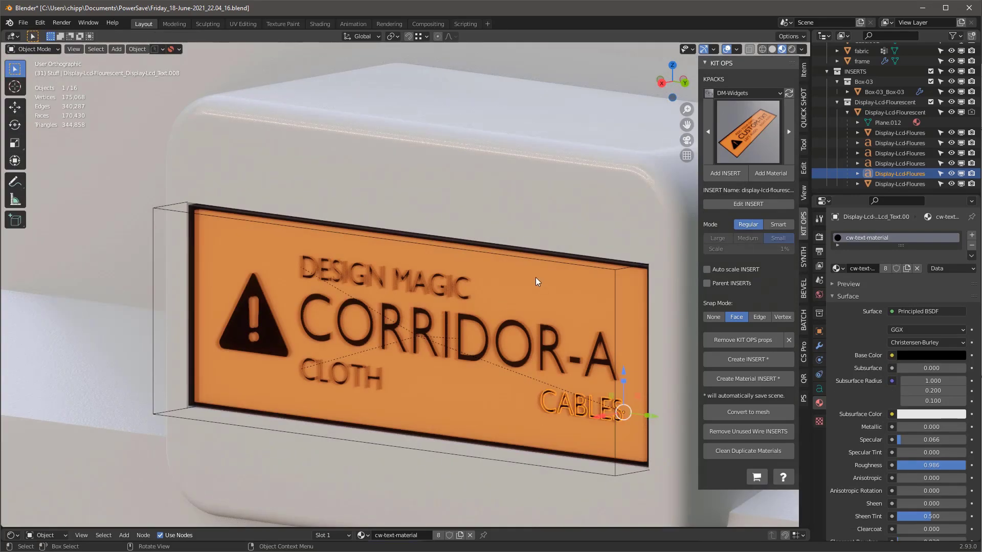
{"action": "scroll", "coordinate": [530, 275], "scroll_direction": "down", "scroll_amount": 9}
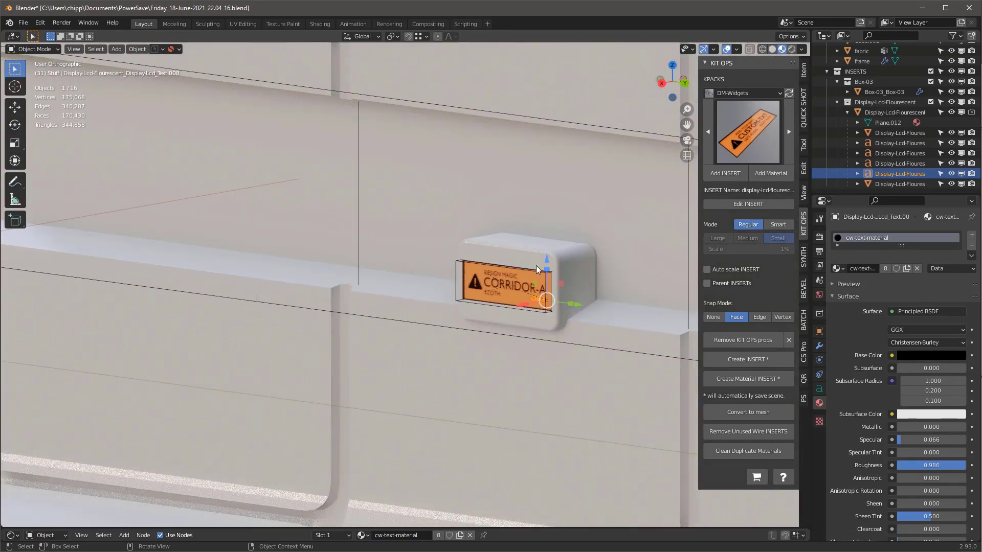
{"action": "left_click", "coordinate": [583, 238]}
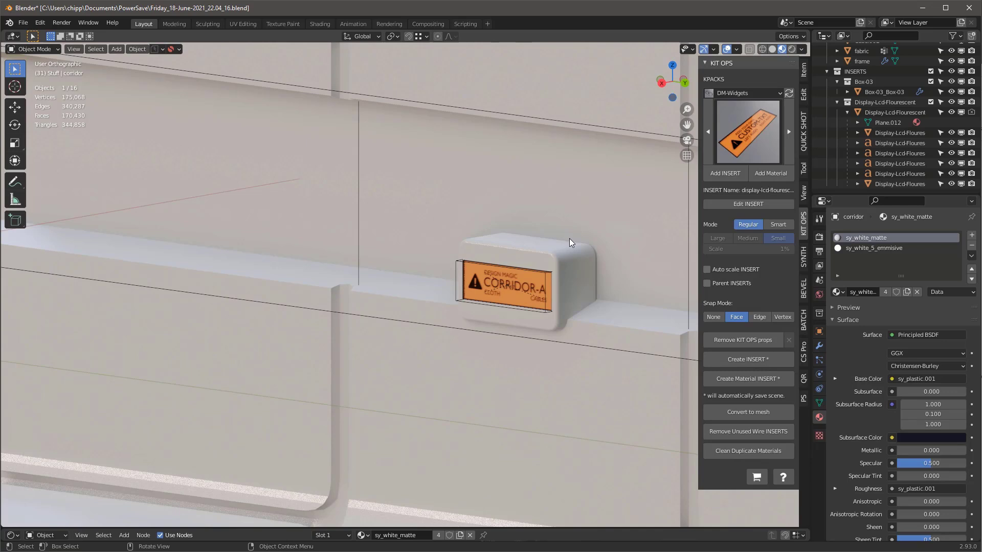
{"action": "left_click", "coordinate": [759, 139]}
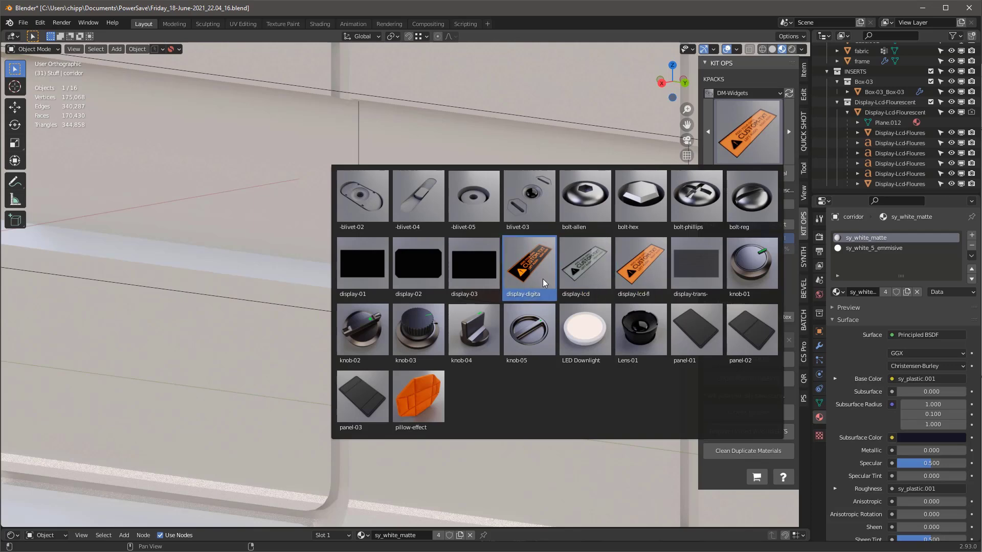
{"action": "left_click", "coordinate": [753, 131]}
{"action": "left_click", "coordinate": [754, 131]}
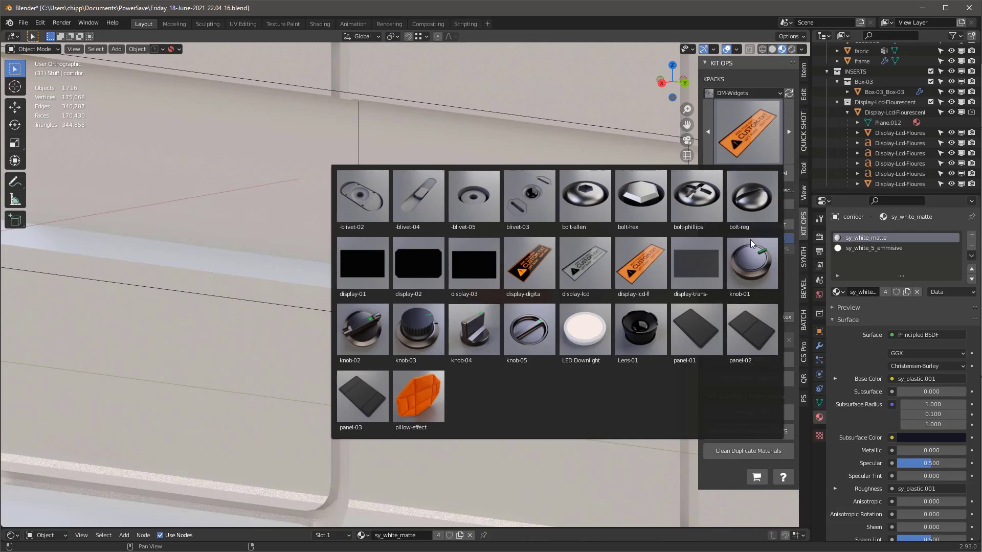
{"action": "scroll", "coordinate": [514, 341], "scroll_direction": "down", "scroll_amount": 7}
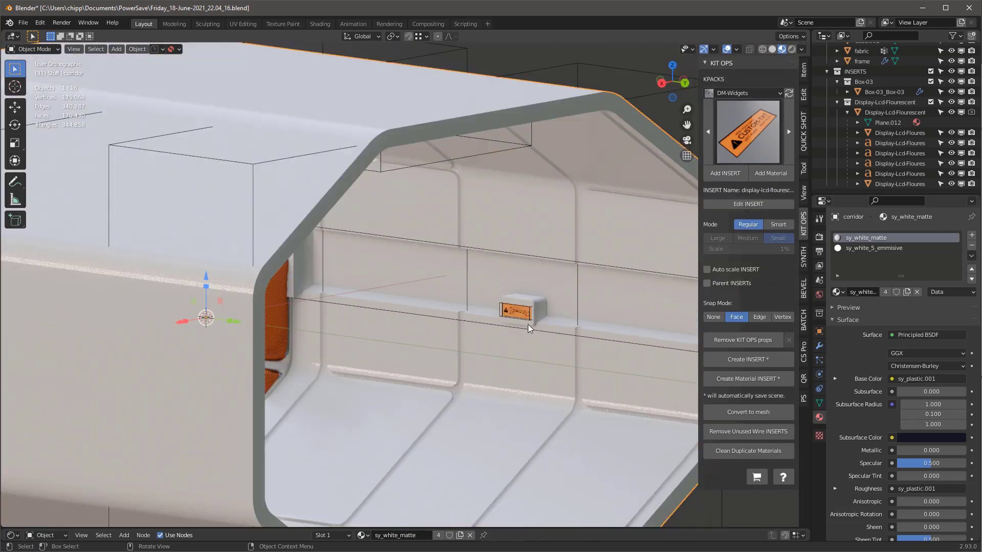
{"action": "mouse_move", "coordinate": [527, 324]}
{"action": "middle_mouse_down"}
{"action": "mouse_move", "coordinate": [493, 317]}
{"action": "mouse_move", "coordinate": [530, 330]}
{"action": "middle_mouse_up"}
{"action": "scroll", "coordinate": [538, 326], "scroll_direction": "up", "scroll_amount": 2}
{"action": "scroll", "coordinate": [521, 317], "scroll_direction": "down", "scroll_amount": 2}
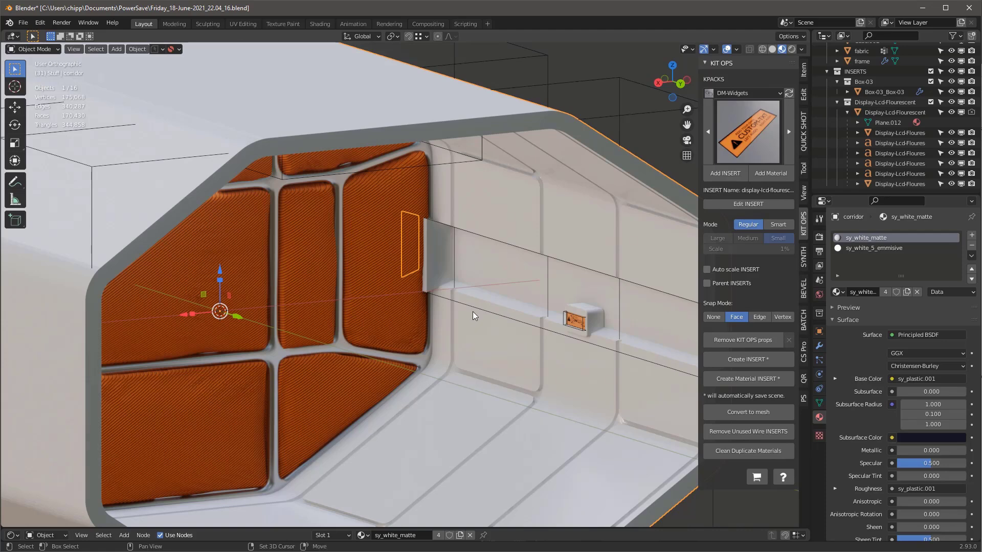
Add a plane and name it CABLES
{"action": "key", "text": "shift+a"}
{"action": "mouse_move", "coordinate": [472, 311]}
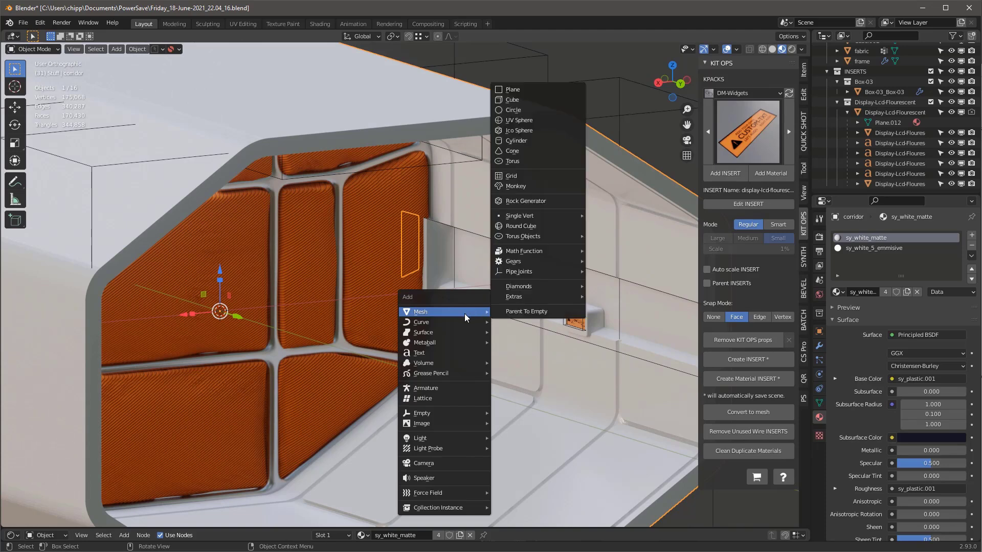
{"action": "left_click", "coordinate": [516, 92]}
{"action": "double_click", "coordinate": [865, 60]}
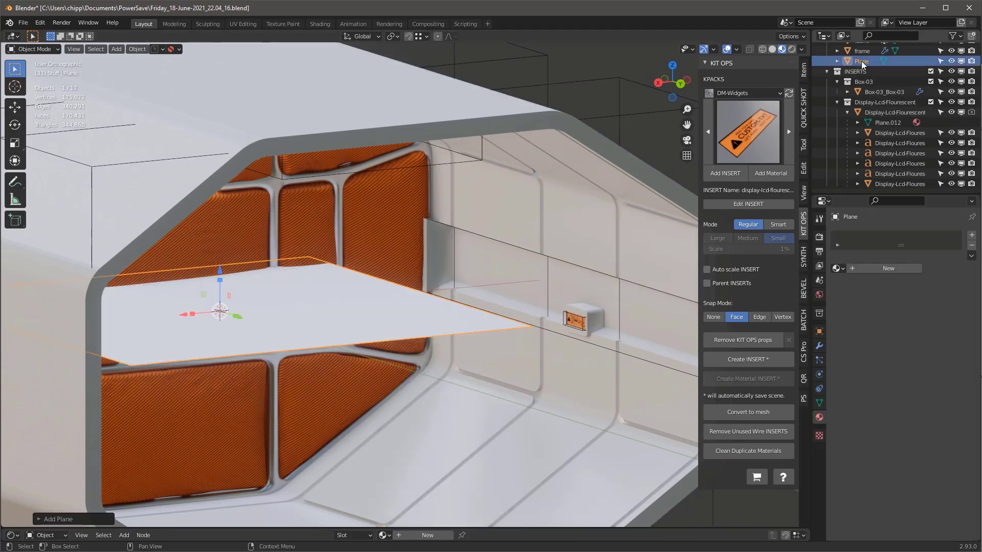
{"action": "scroll", "coordinate": [867, 68], "scroll_direction": "up", "scroll_amount": 3}
{"action": "type", "text": "CABLES"}
{"action": "key", "text": "Return"}
Merge the CABLES plane's vertices at center into a single vertex
{"action": "key", "text": "Tab"}
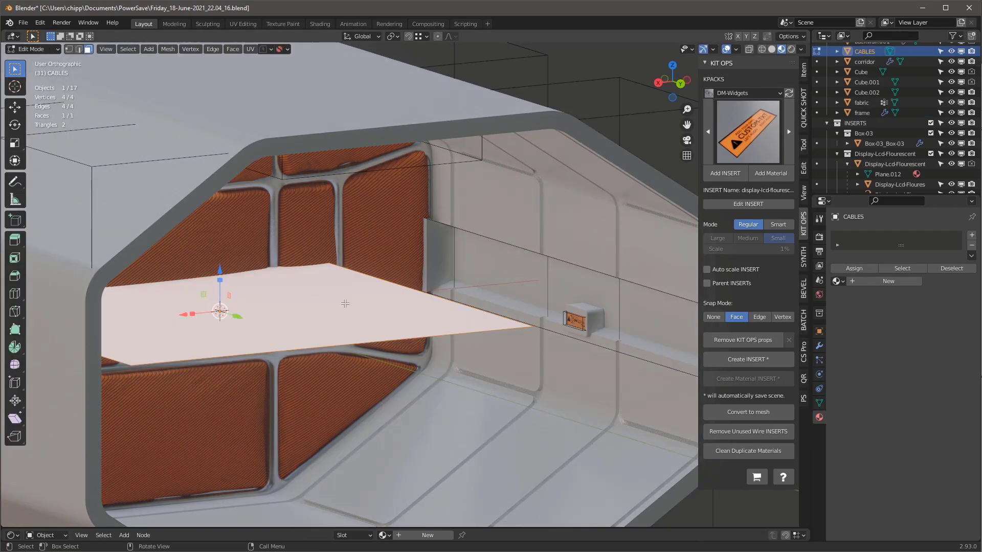
{"action": "key", "text": "1"}
{"action": "key", "text": "m"}
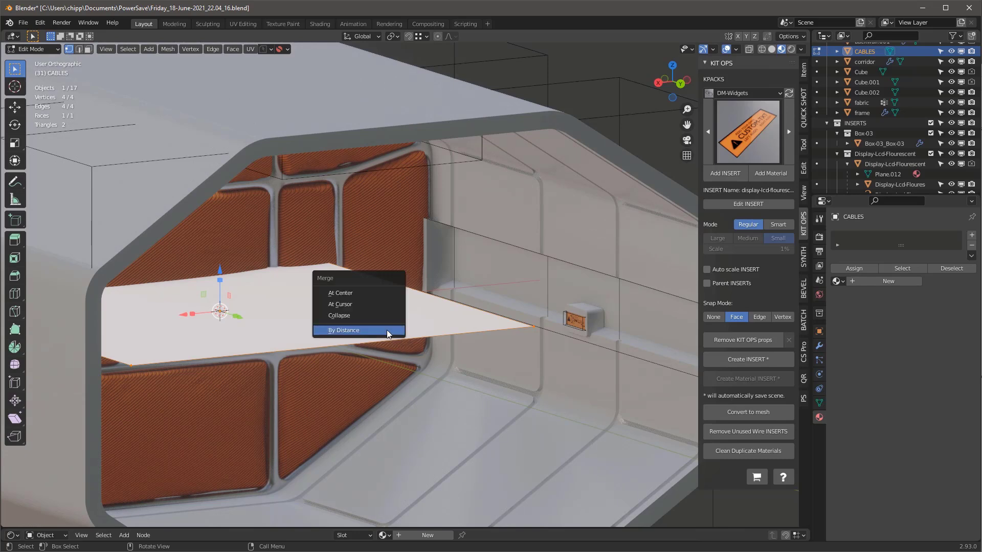
{"action": "left_click", "coordinate": [354, 293]}
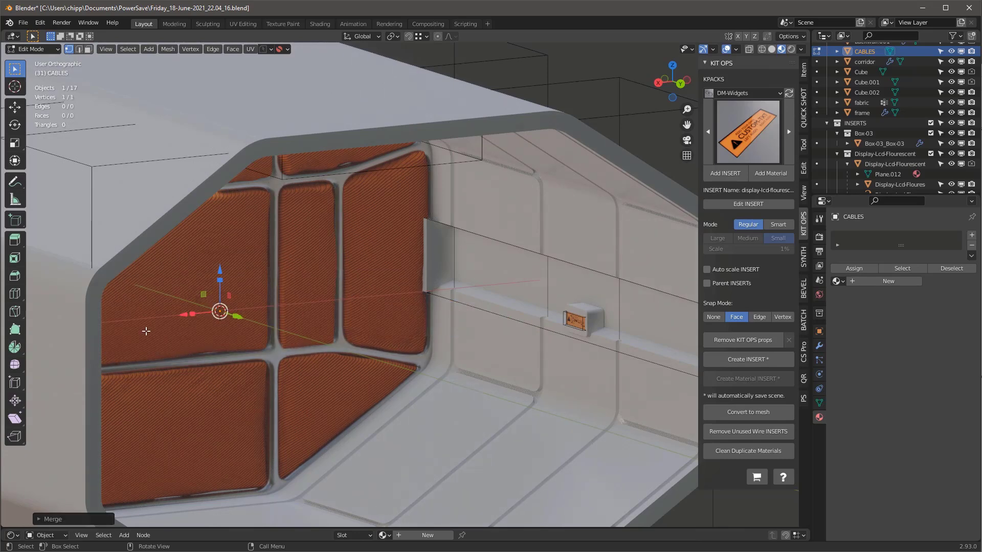
{"action": "key", "text": "Tab"}
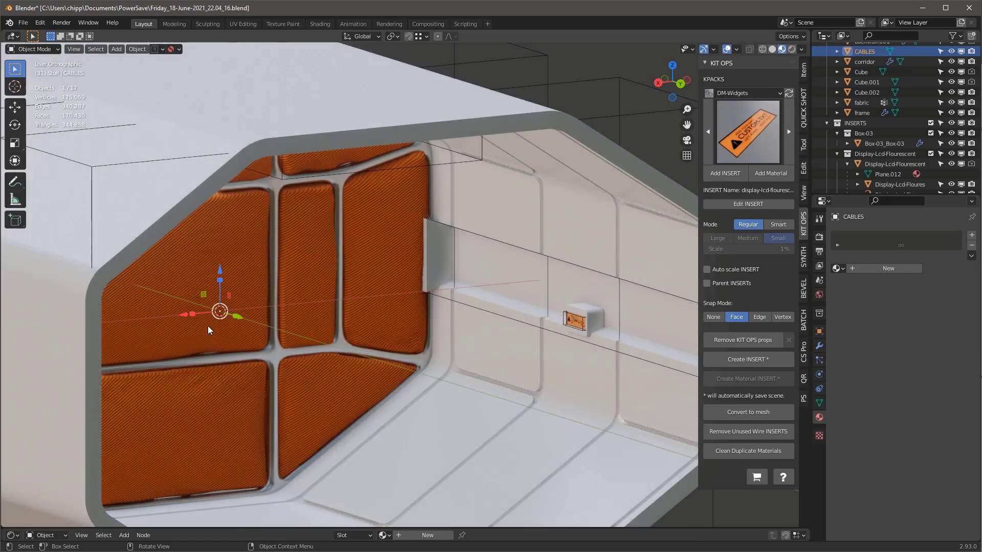
Move the CABLES point along X beside the sign's wall and along Y near the cushioned end
{"action": "middle_click_drag", "start_coordinate": [305, 317], "coordinate": [279, 315]}
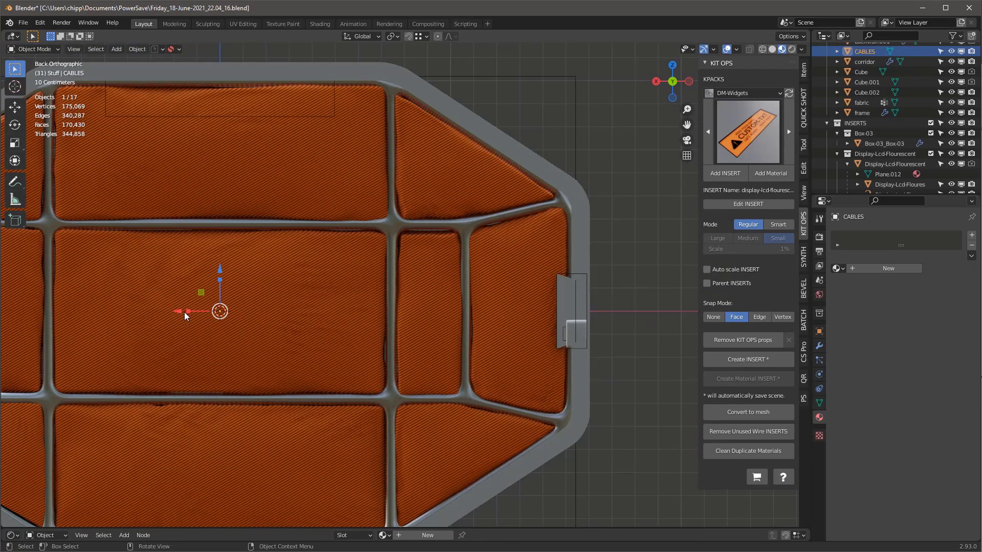
{"action": "key", "text": "g"}
{"action": "key", "text": "x"}
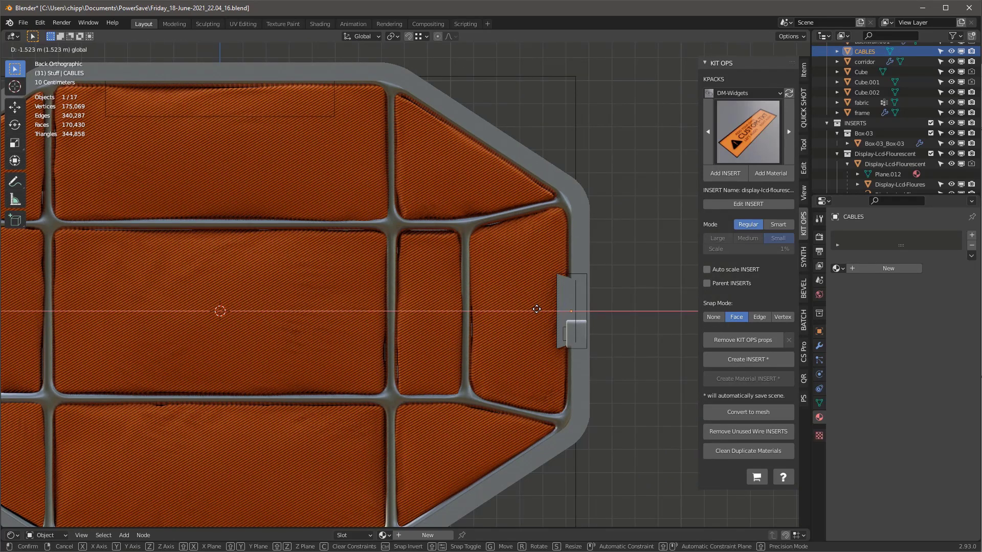
{"action": "left_click", "coordinate": [538, 309]}
{"action": "mouse_move", "coordinate": [538, 309]}
{"action": "middle_mouse_down"}
{"action": "mouse_move", "coordinate": [529, 333]}
{"action": "mouse_move", "coordinate": [585, 296]}
{"action": "mouse_move", "coordinate": [568, 309]}
{"action": "middle_mouse_up"}
{"action": "scroll", "coordinate": [550, 318], "scroll_direction": "down", "scroll_amount": 4}
{"action": "key", "text": "shift+z"}
{"action": "scroll", "coordinate": [508, 303], "scroll_direction": "up", "scroll_amount": 5}
{"action": "middle_click_drag", "start_coordinate": [508, 302], "coordinate": [315, 295], "text": "shift"}
{"action": "key", "text": "g"}
{"action": "key", "text": "y"}
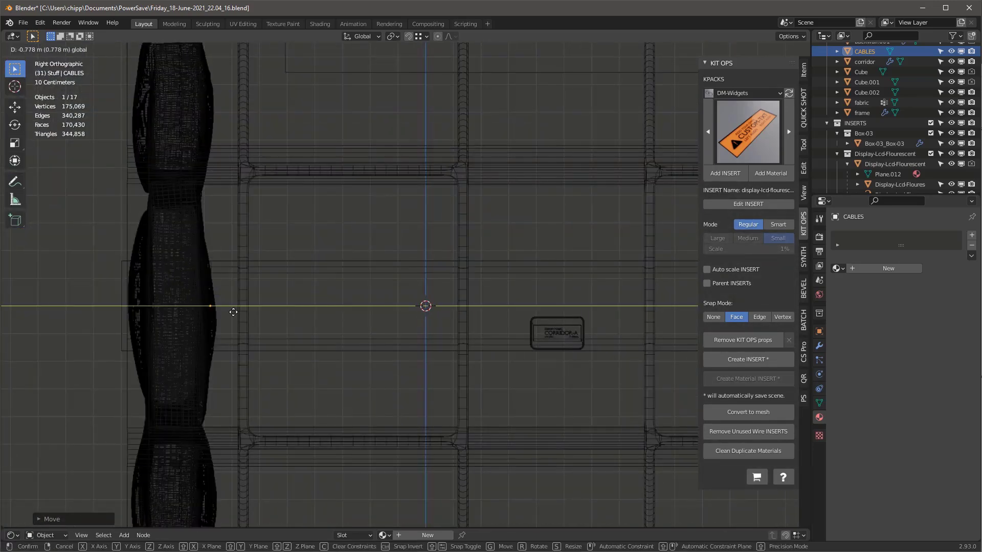
{"action": "left_click", "coordinate": [151, 309]}
Extrude a first cable edge along the wall and lower it slightly
{"action": "scroll", "coordinate": [197, 300], "scroll_direction": "down", "scroll_amount": 3}
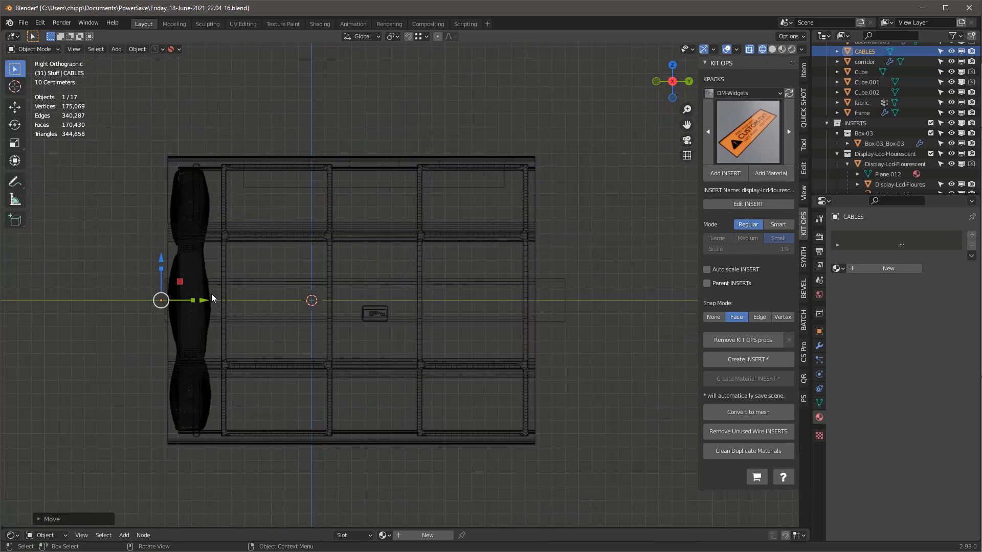
{"action": "scroll", "coordinate": [149, 307], "scroll_direction": "up", "scroll_amount": 1}
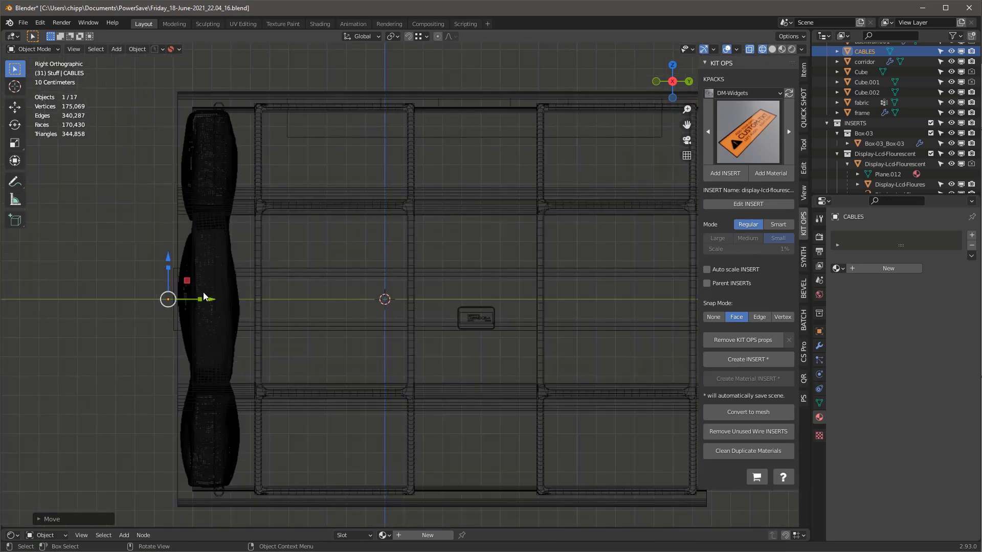
{"action": "key", "text": "Tab"}
{"action": "key", "text": "e"}
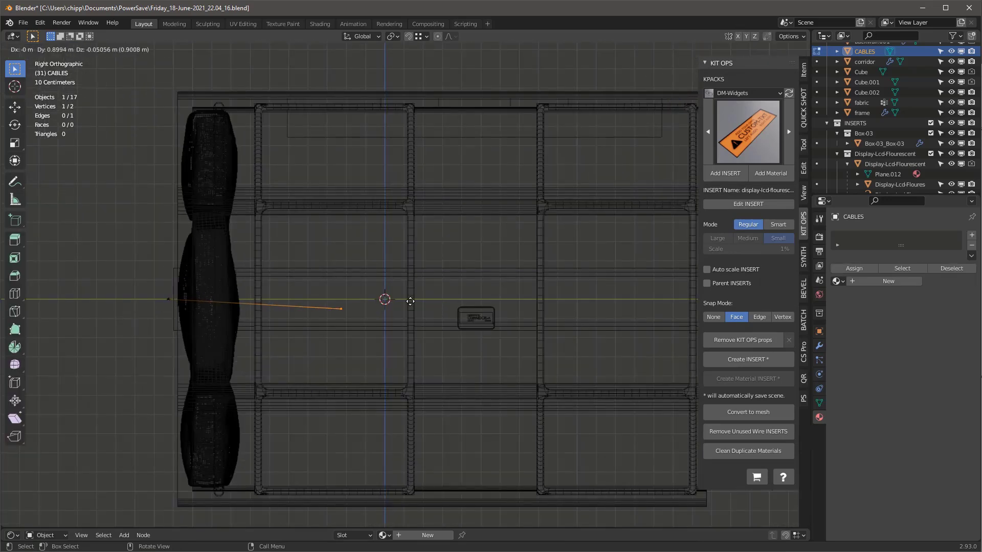
{"action": "left_click", "coordinate": [459, 294]}
{"action": "left_click_drag", "start_coordinate": [145, 280], "coordinate": [436, 332]}
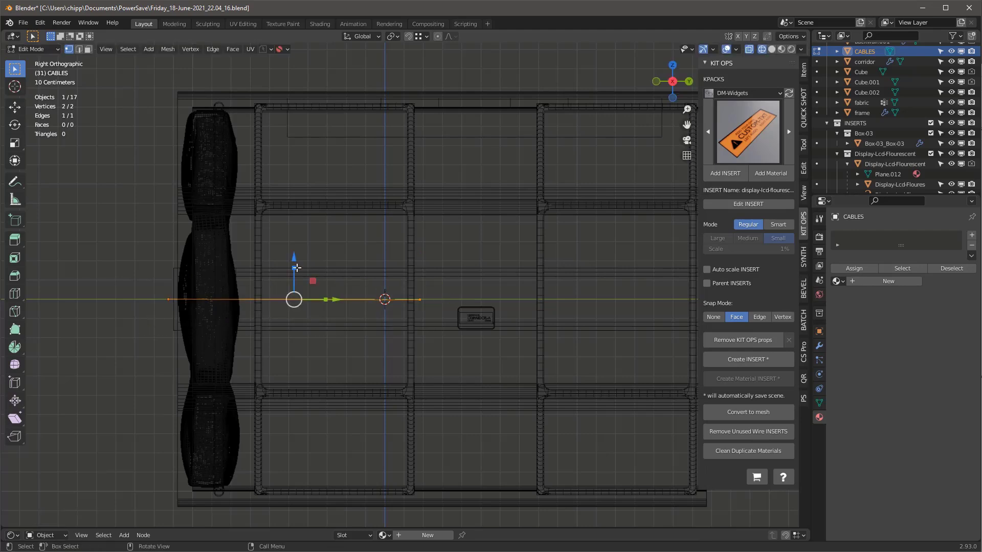
{"action": "left_click_drag", "start_coordinate": [296, 261], "coordinate": [295, 268]}
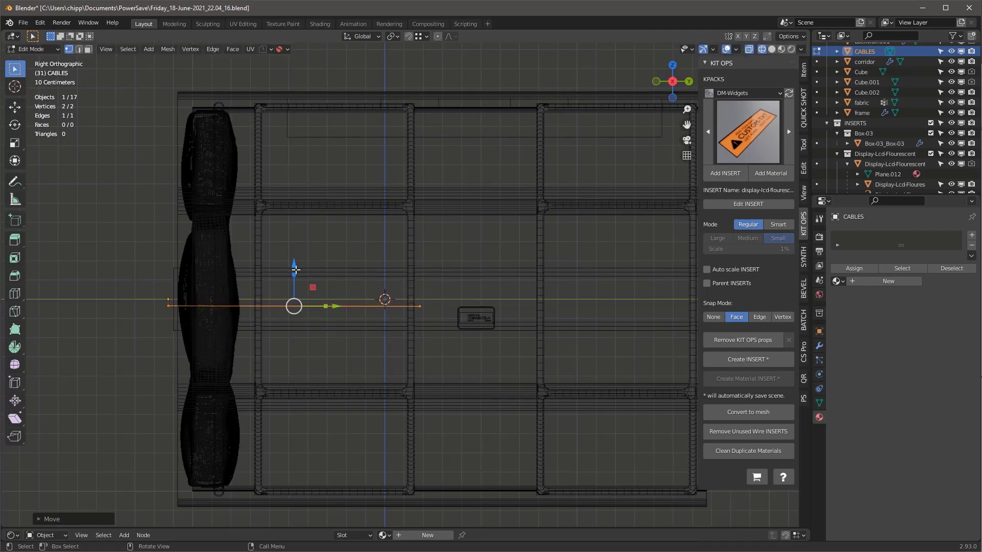
Extrude the cable up, across above the sign box, and back down past it
{"action": "left_click", "coordinate": [419, 305]}
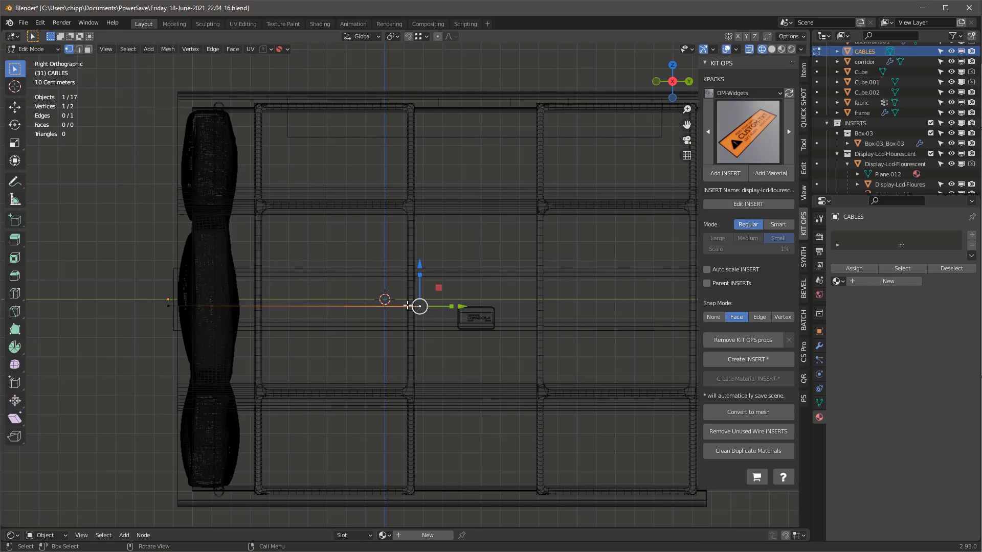
{"action": "key", "text": "e"}
{"action": "left_click", "coordinate": [435, 290]}
{"action": "key", "text": "e"}
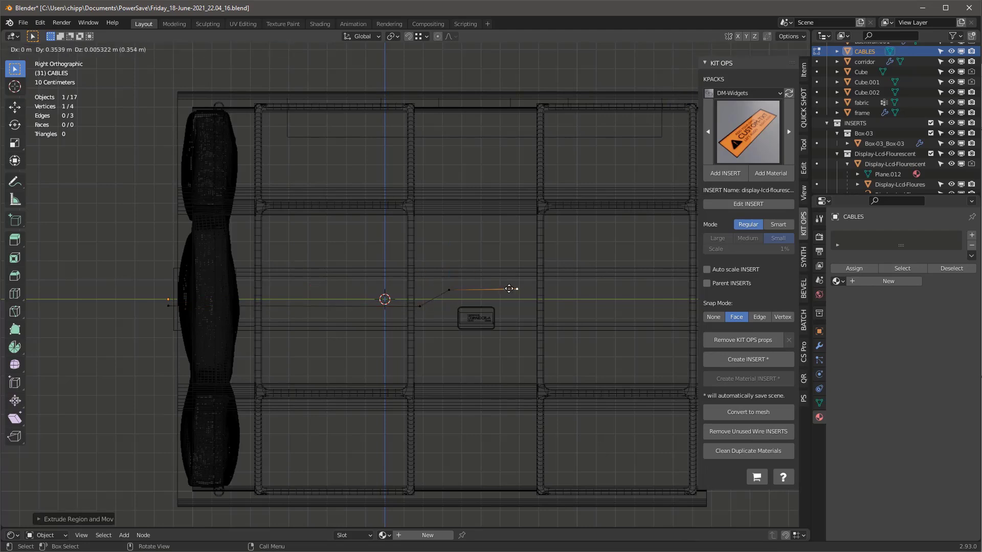
{"action": "left_click", "coordinate": [496, 290]}
{"action": "key", "text": "e"}
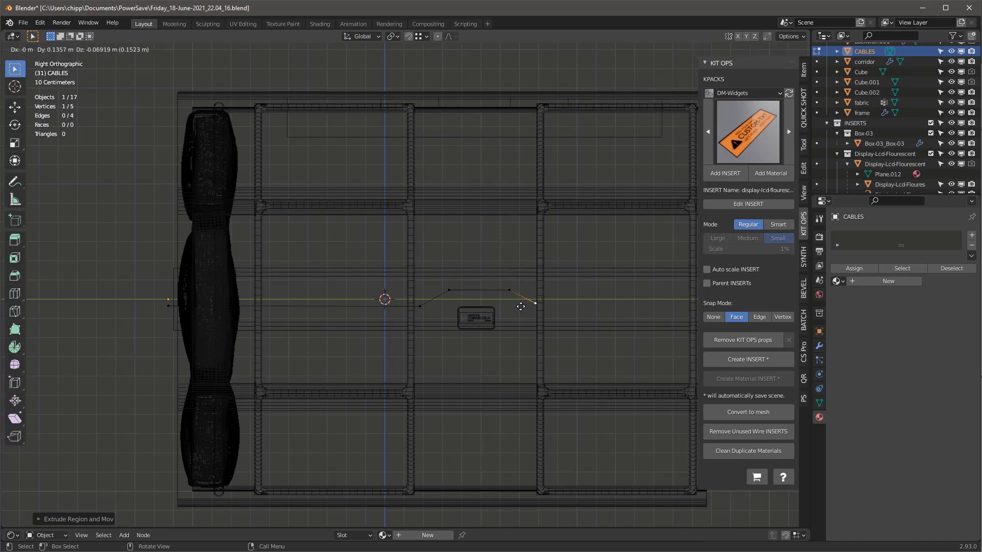
{"action": "left_click", "coordinate": [520, 306]}
{"action": "scroll", "coordinate": [496, 312], "scroll_direction": "down", "scroll_amount": 2}
{"action": "scroll", "coordinate": [573, 313], "scroll_direction": "up", "scroll_amount": 2}
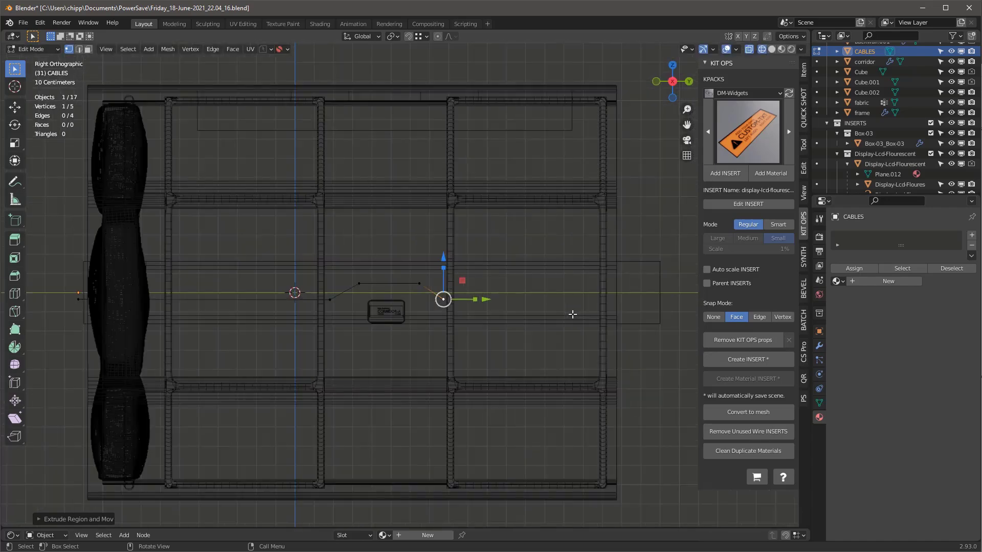
Extend the cable to its far-right end and duplicate it as CABLES.001 above
{"action": "key", "text": "e"}
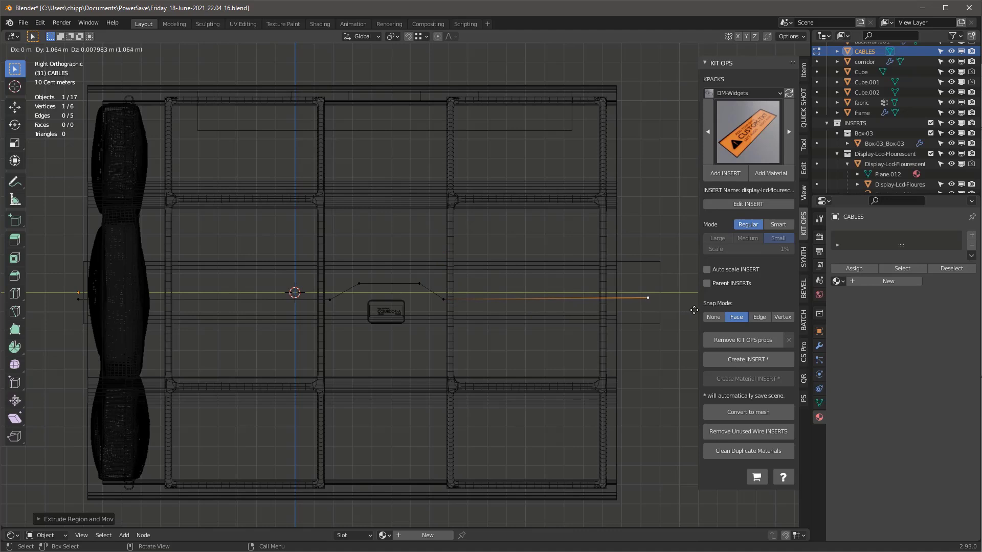
{"action": "left_click", "coordinate": [691, 311]}
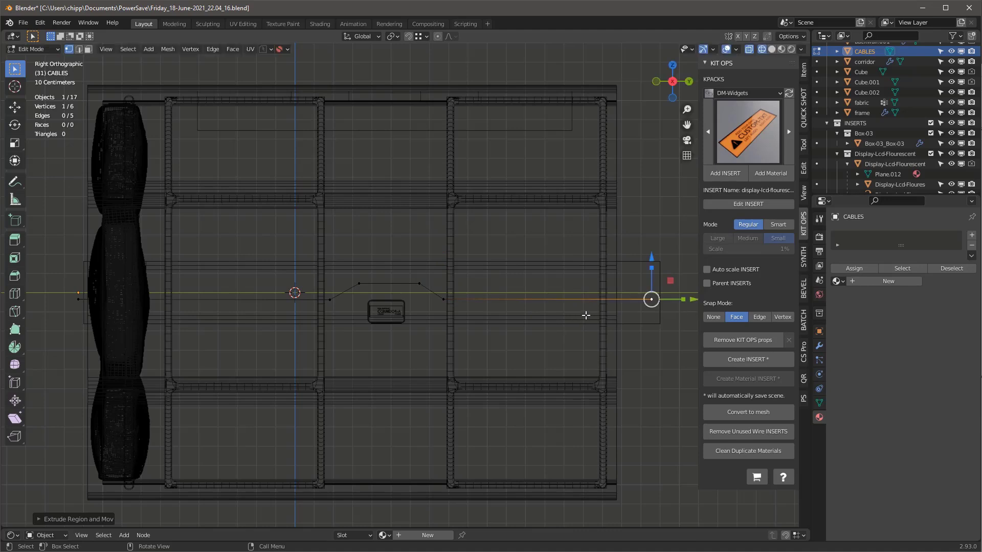
{"action": "key", "text": "Tab"}
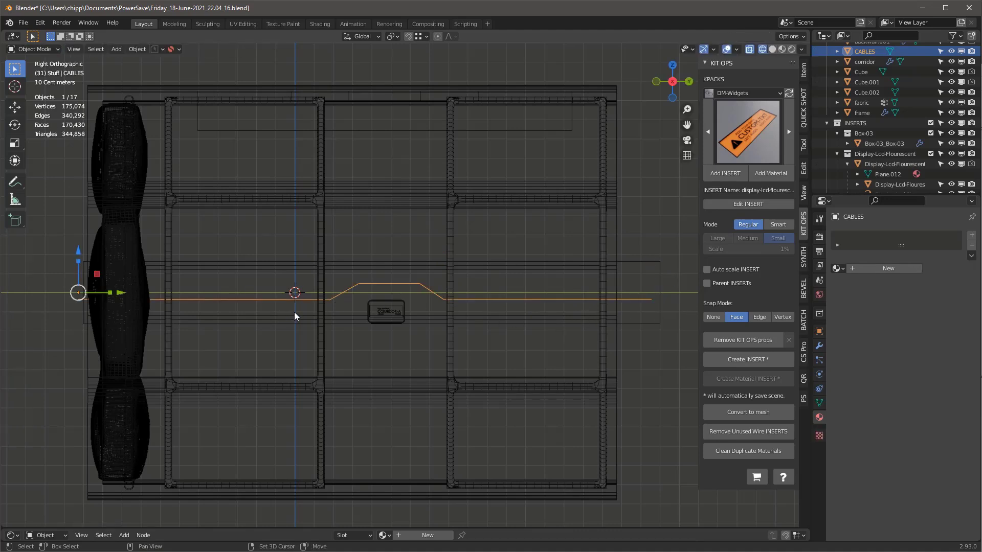
{"action": "key", "text": "shift+d"}
{"action": "left_click", "coordinate": [306, 258]}
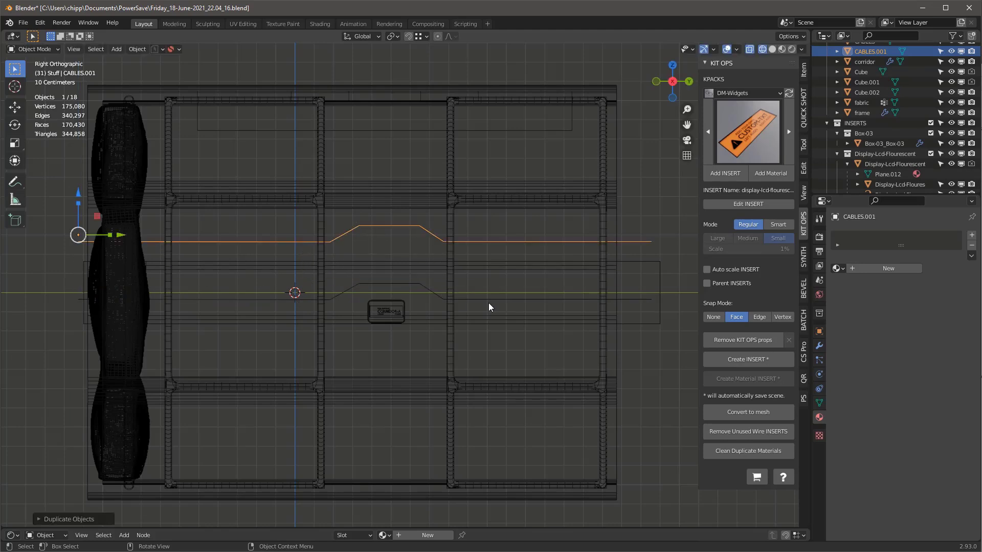
Subdivide the original CABLES path's left and right straight runs
{"action": "left_click", "coordinate": [549, 302]}
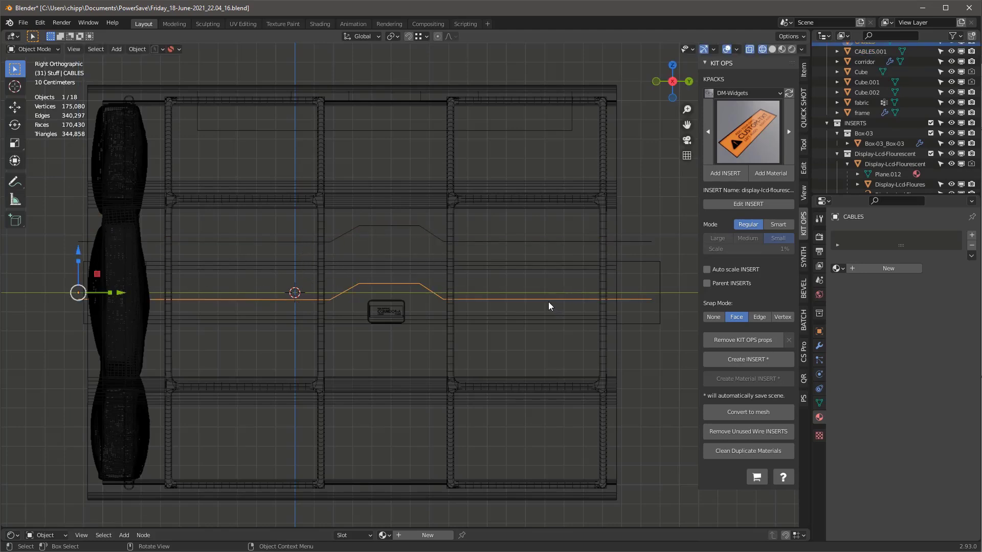
{"action": "key", "text": "Tab"}
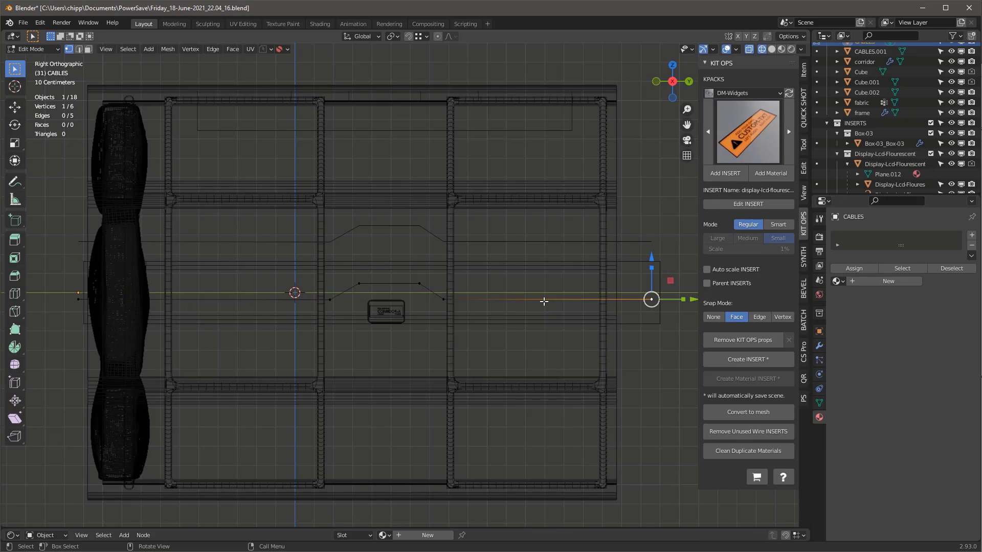
{"action": "scroll", "coordinate": [442, 294], "scroll_direction": "down", "scroll_amount": 1}
{"action": "left_click_drag", "start_coordinate": [438, 290], "coordinate": [633, 309]}
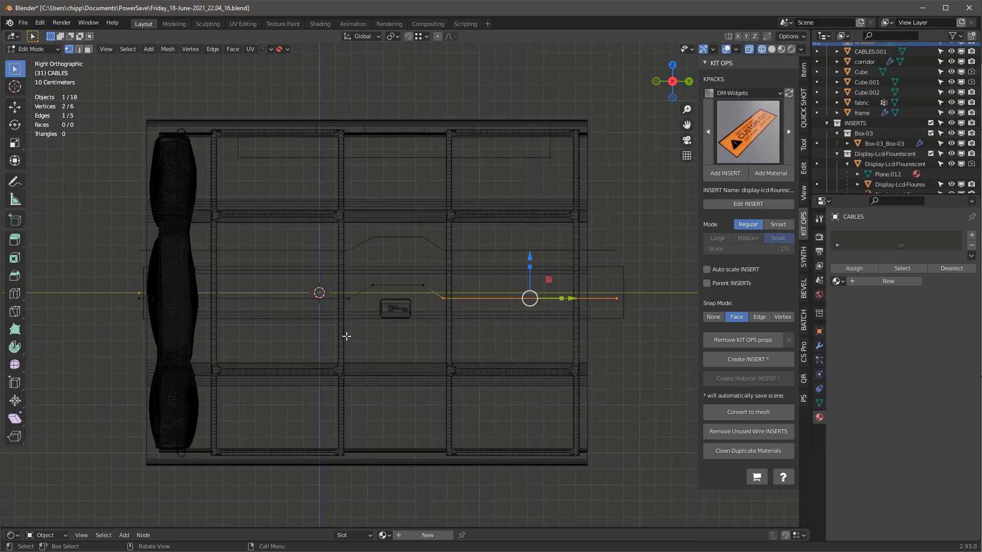
{"action": "left_click_drag", "start_coordinate": [111, 289], "coordinate": [364, 318], "text": "shift"}
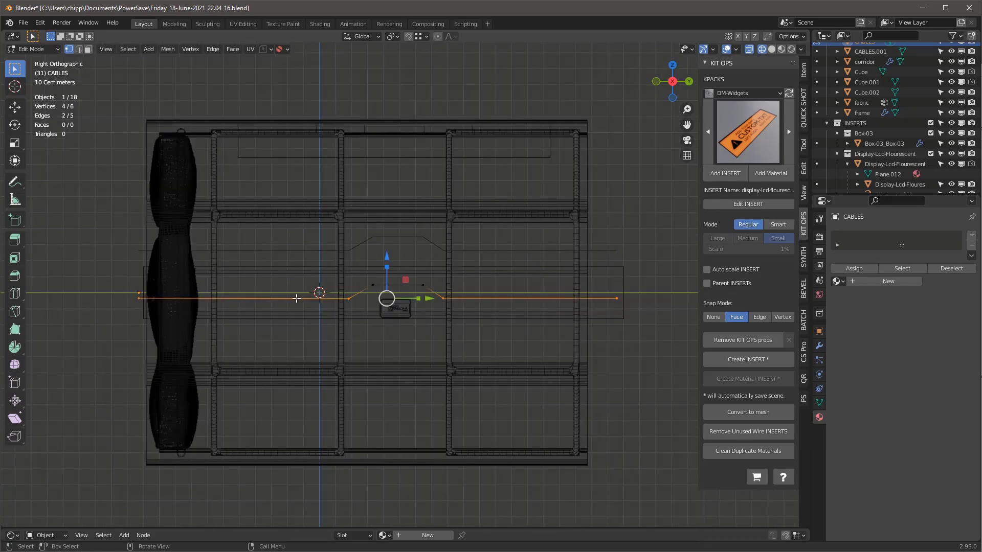
{"action": "right_click", "coordinate": [296, 298]}
{"action": "left_click", "coordinate": [293, 301]}
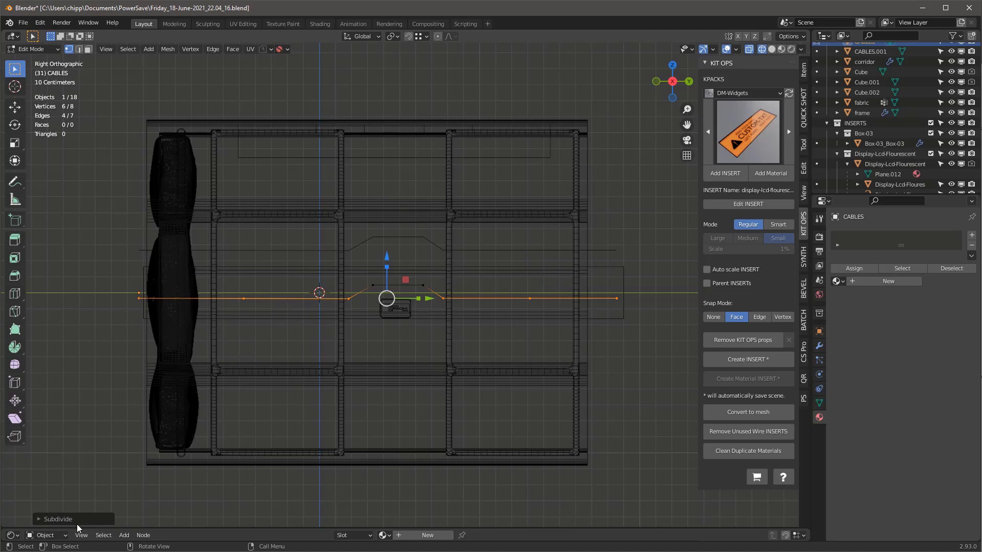
{"action": "left_click", "coordinate": [44, 521]}
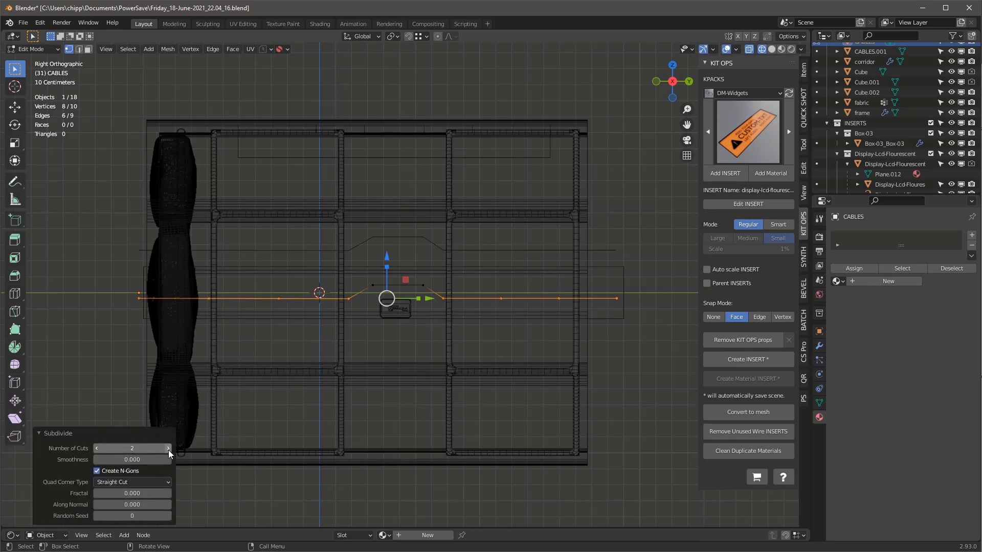
{"action": "key", "text": "Tab"}
{"action": "scroll", "coordinate": [422, 292], "scroll_direction": "up", "scroll_amount": 2}
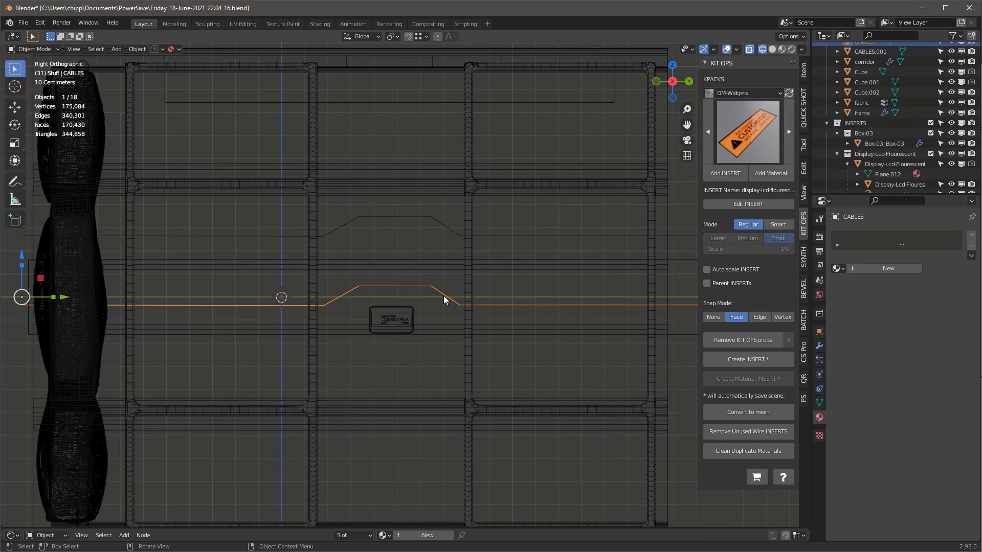
Add a Bevel modifier to CABLES set to Vertices with Limit Method Weight
{"action": "left_click", "coordinate": [820, 346]}
{"action": "left_click", "coordinate": [864, 235]}
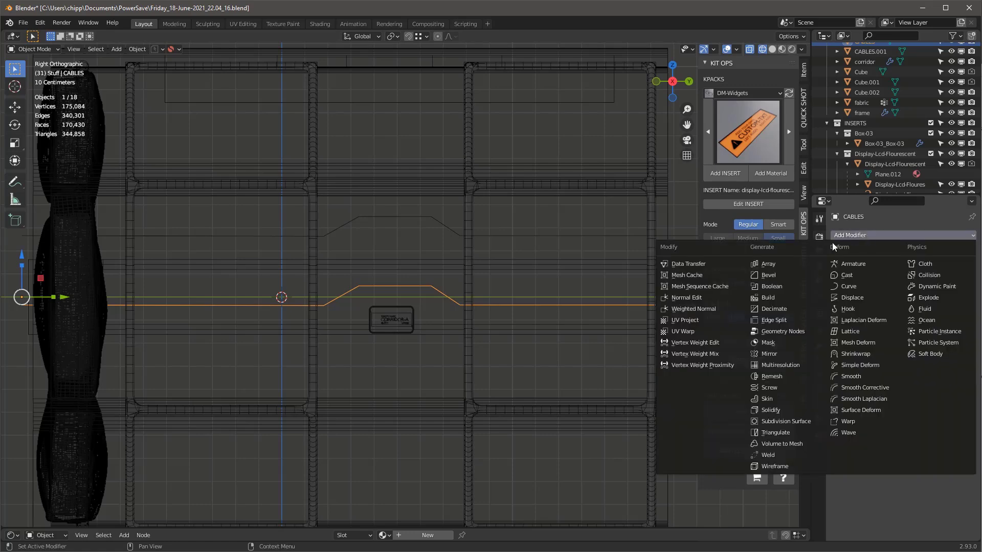
{"action": "left_click", "coordinate": [768, 275]}
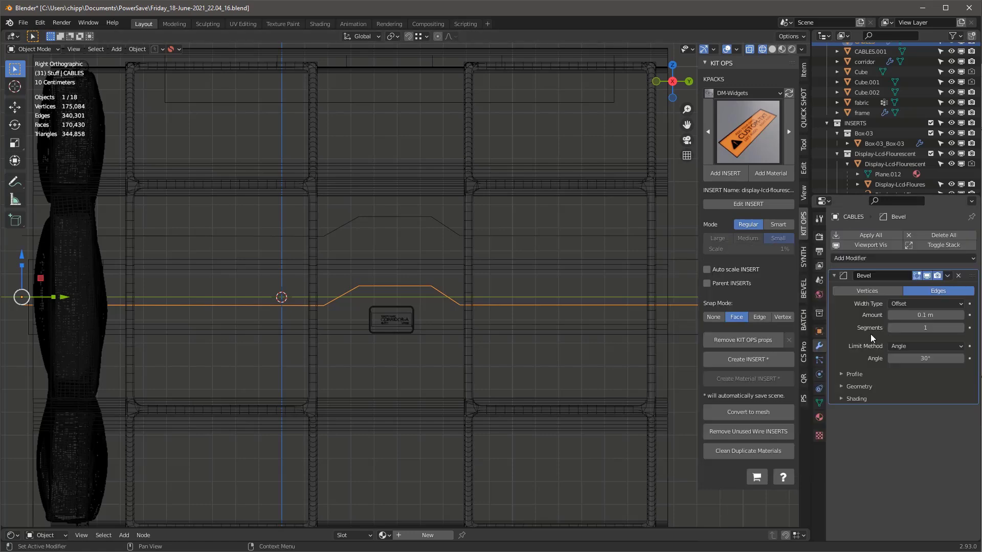
{"action": "left_click", "coordinate": [871, 290]}
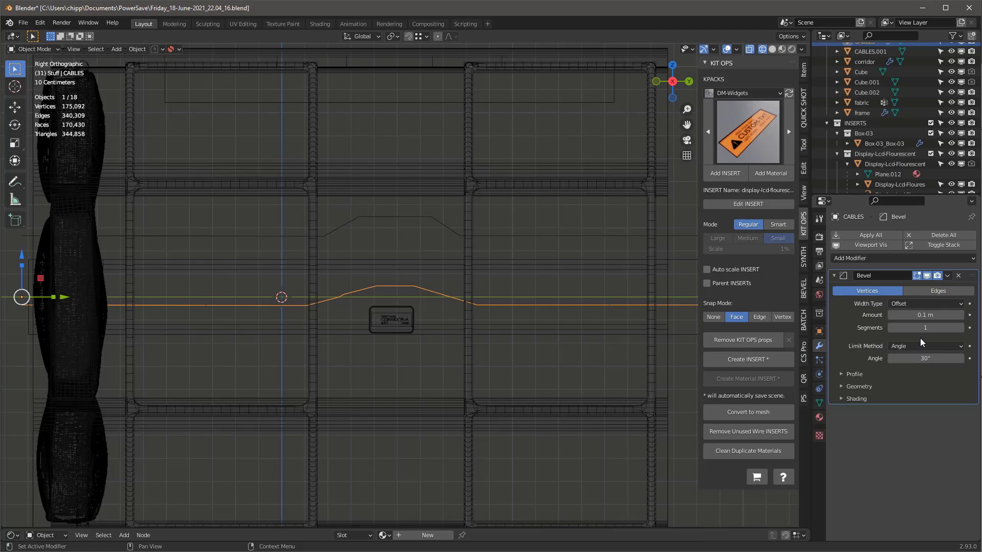
{"action": "left_click", "coordinate": [902, 348]}
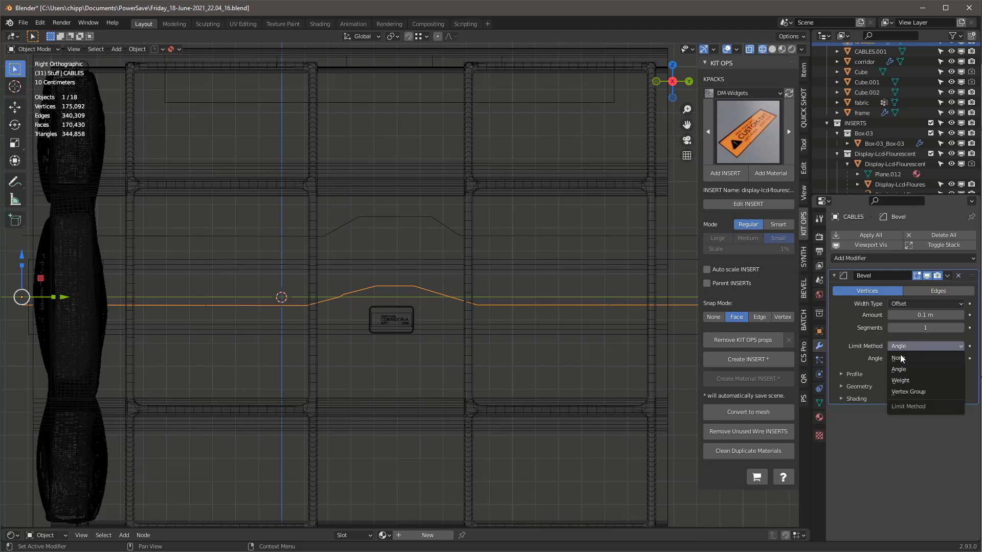
{"action": "left_click", "coordinate": [902, 381]}
Give all cable vertices bevel weight 0.5, clearing it on the two end vertices
{"action": "key", "text": "Tab"}
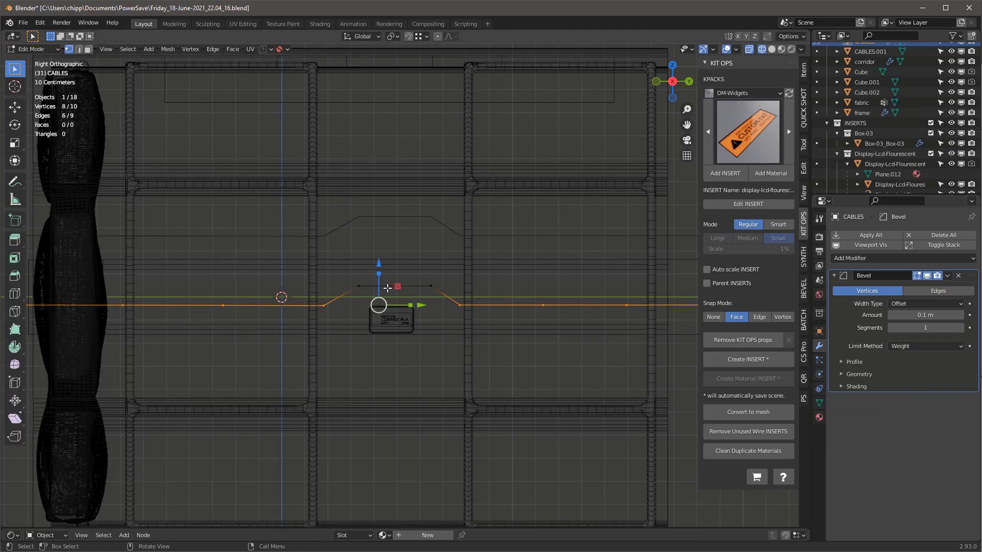
{"action": "scroll", "coordinate": [381, 302], "scroll_direction": "down", "scroll_amount": 1}
{"action": "key", "text": "a"}
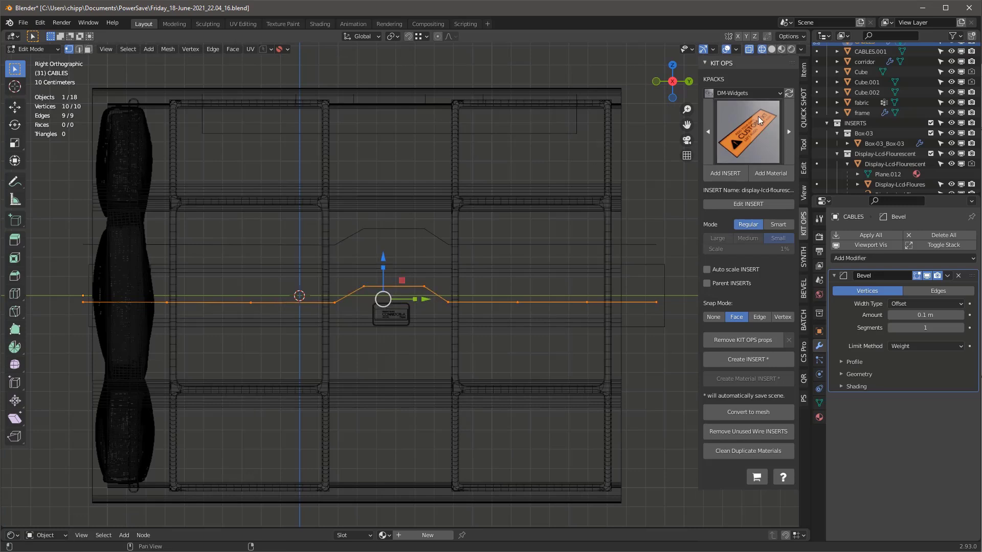
{"action": "left_click", "coordinate": [803, 71]}
{"action": "left_click_drag", "start_coordinate": [747, 149], "coordinate": [757, 149]}
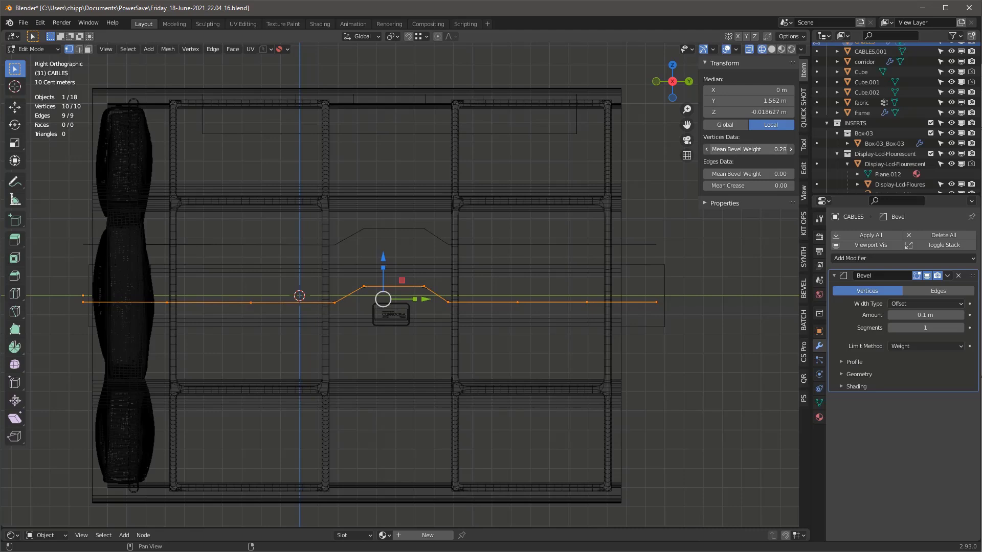
{"action": "double_click", "coordinate": [743, 148]}
{"action": "type", "text": ".5"}
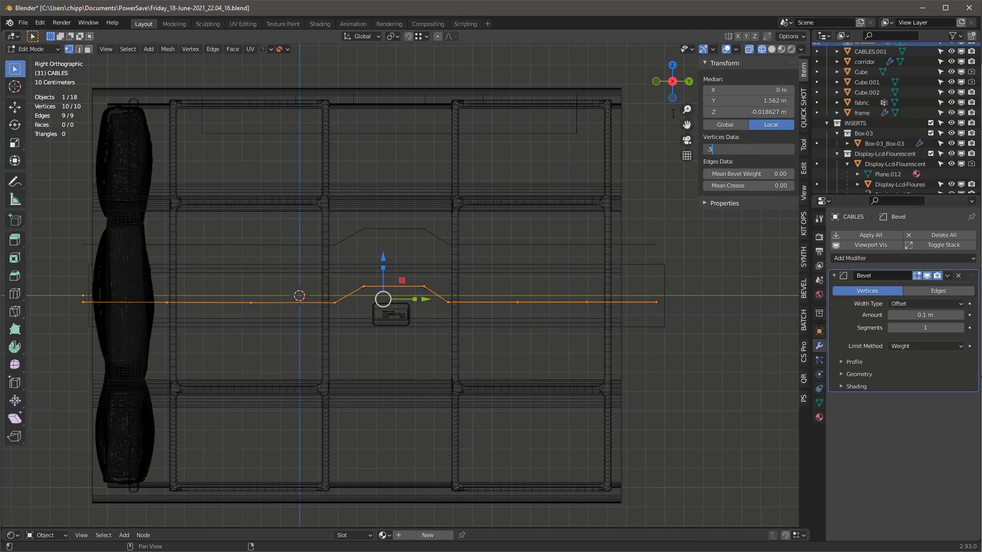
{"action": "key", "text": "Return"}
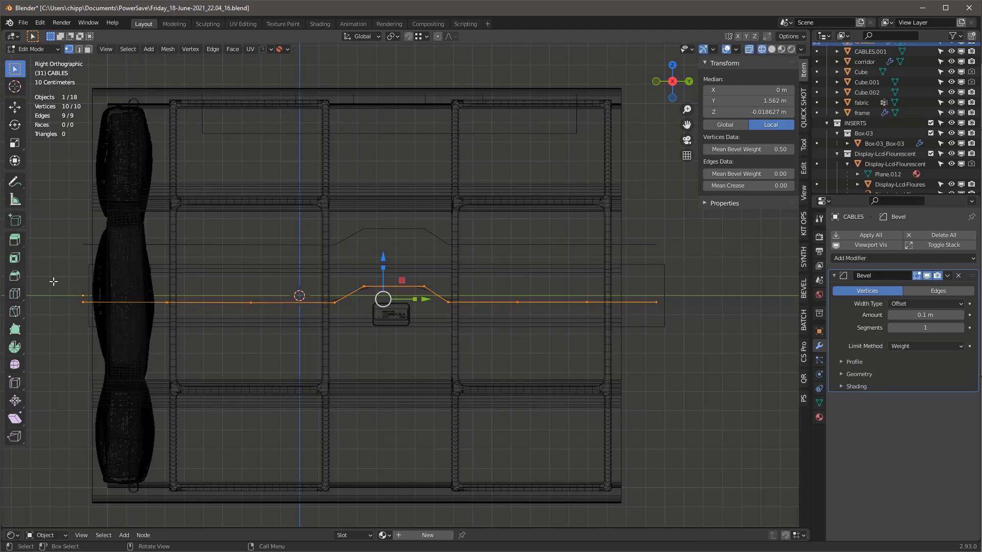
{"action": "left_click", "coordinate": [82, 301]}
{"action": "left_click", "coordinate": [656, 301], "text": "shift"}
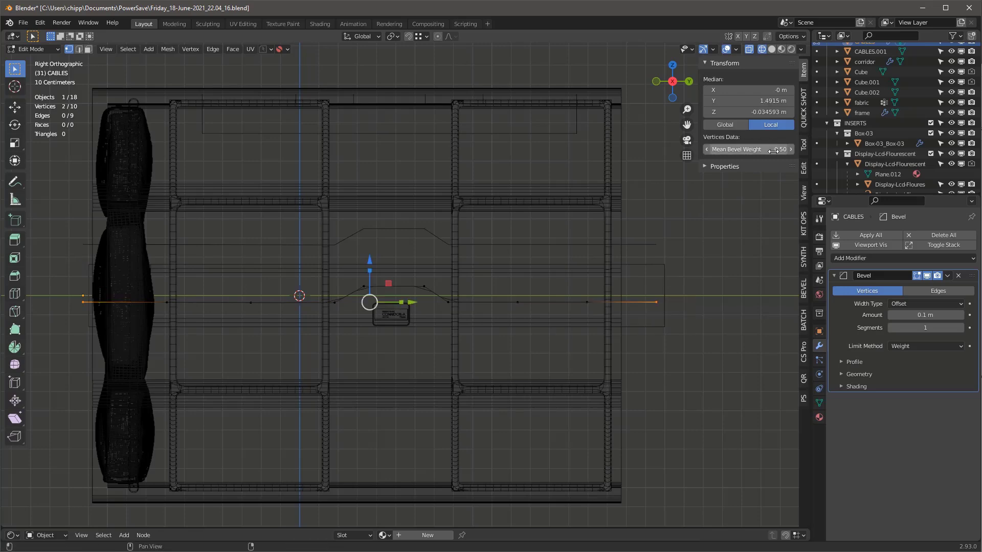
{"action": "key", "text": "BackSpace"}
Set the bevel amount to 0.071 m and the segment count to 4
{"action": "scroll", "coordinate": [428, 286], "scroll_direction": "up", "scroll_amount": 5}
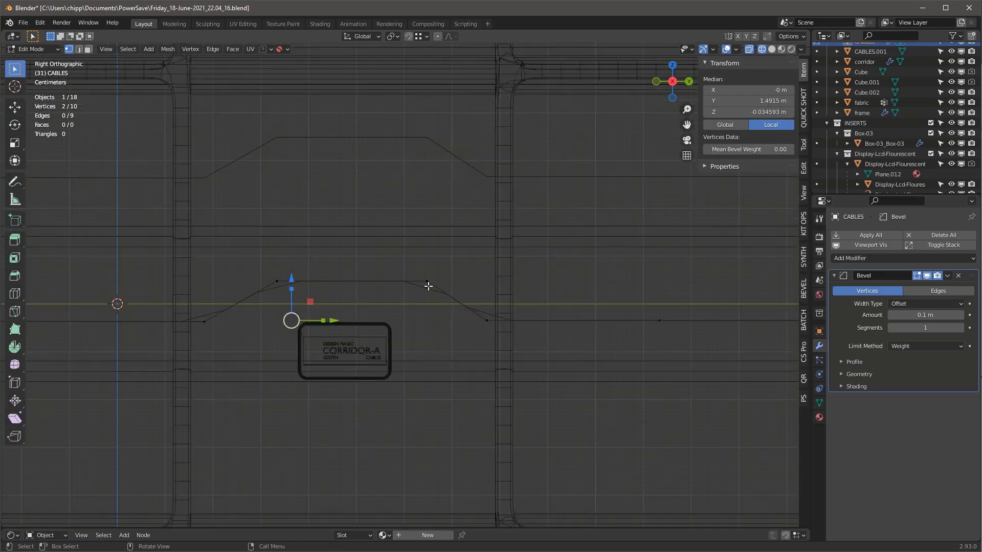
{"action": "scroll", "coordinate": [429, 286], "scroll_direction": "up", "scroll_amount": 3}
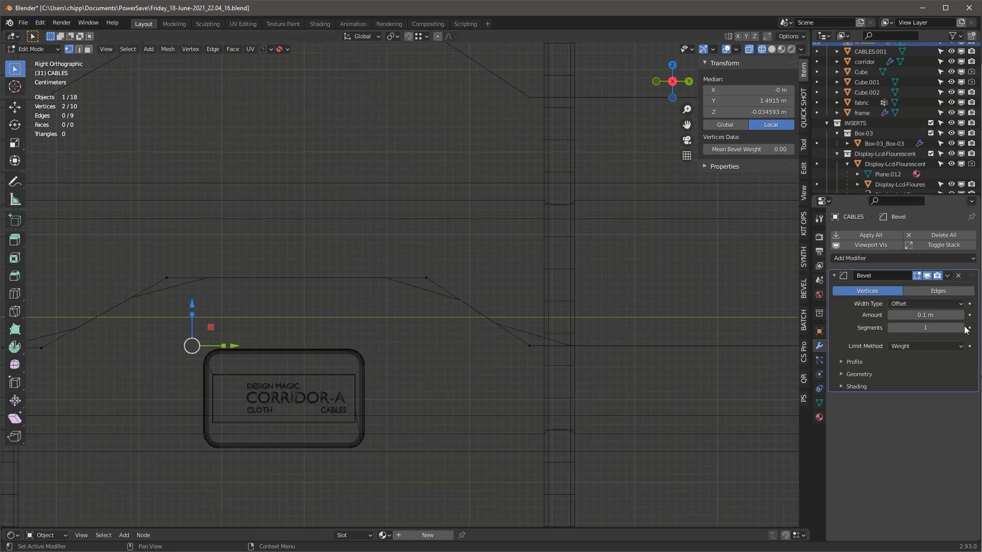
{"action": "left_click_drag", "start_coordinate": [926, 315], "coordinate": [909, 315]}
{"action": "scroll", "coordinate": [588, 332], "scroll_direction": "down", "scroll_amount": 5}
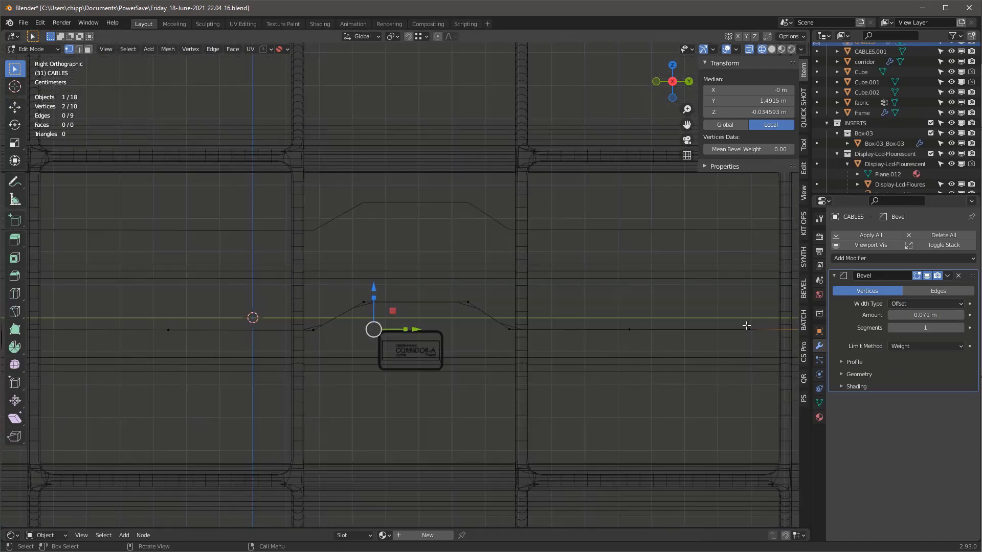
{"action": "left_click", "coordinate": [930, 328]}
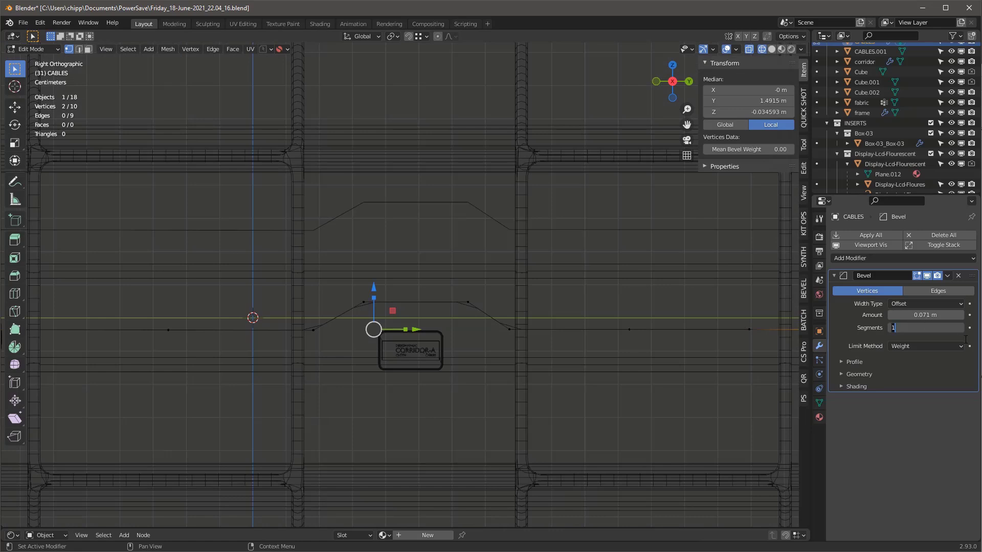
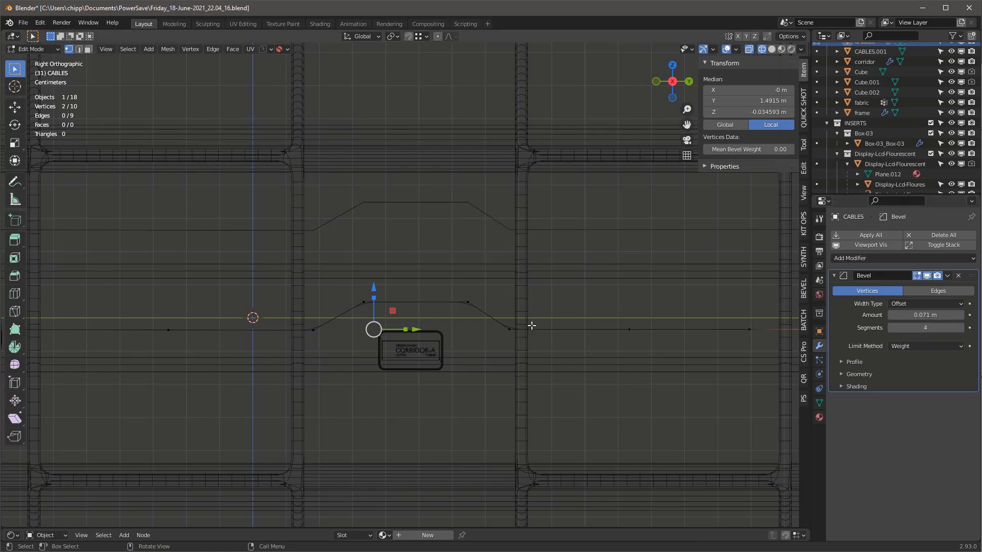
Add a Skin modifier to CABLES and shrink the skin radius of all vertices
{"action": "key", "text": "Tab"}
{"action": "scroll", "coordinate": [530, 322], "scroll_direction": "down", "scroll_amount": 1}
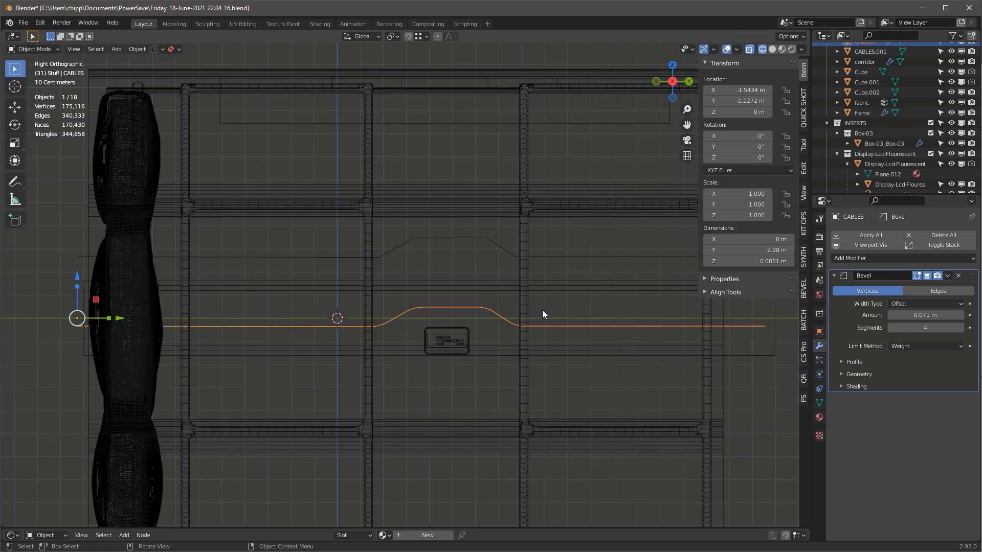
{"action": "key", "text": "Tab"}
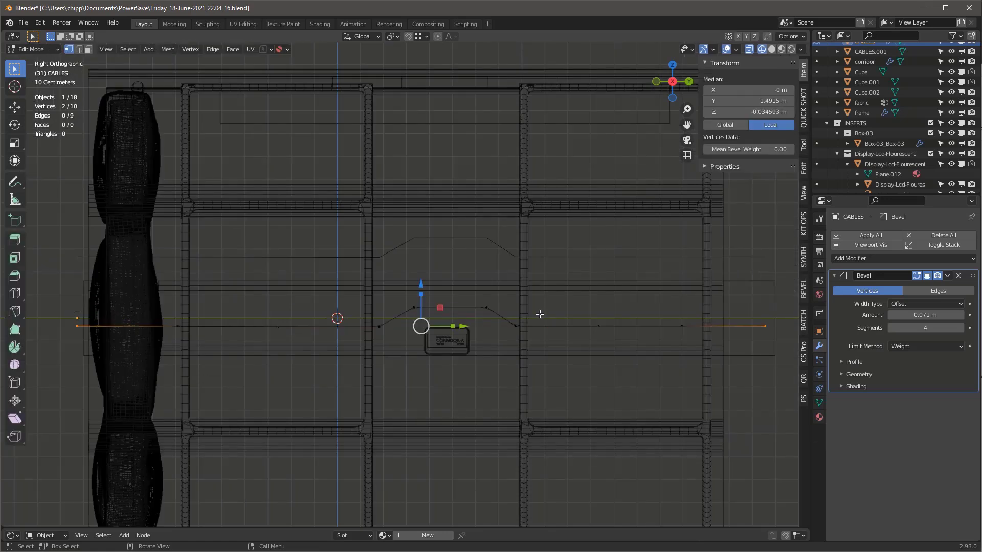
{"action": "left_click", "coordinate": [865, 259]}
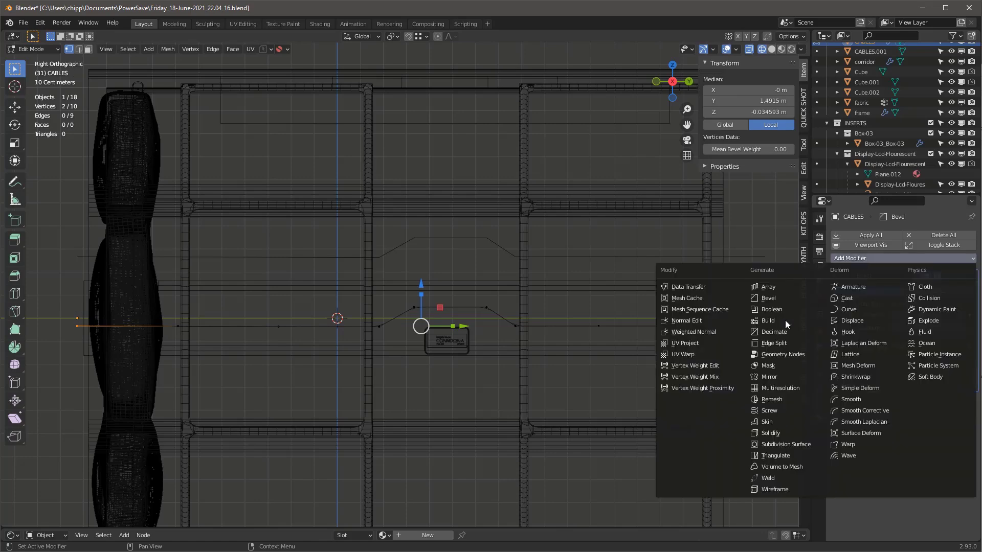
{"action": "left_click", "coordinate": [769, 422]}
{"action": "key", "text": "a"}
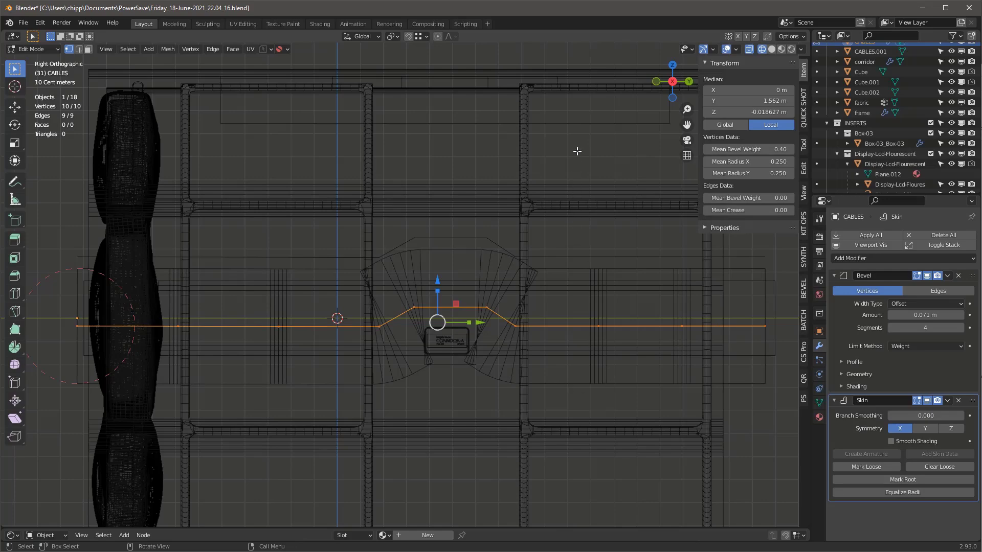
{"action": "key", "text": "ctrl+a"}
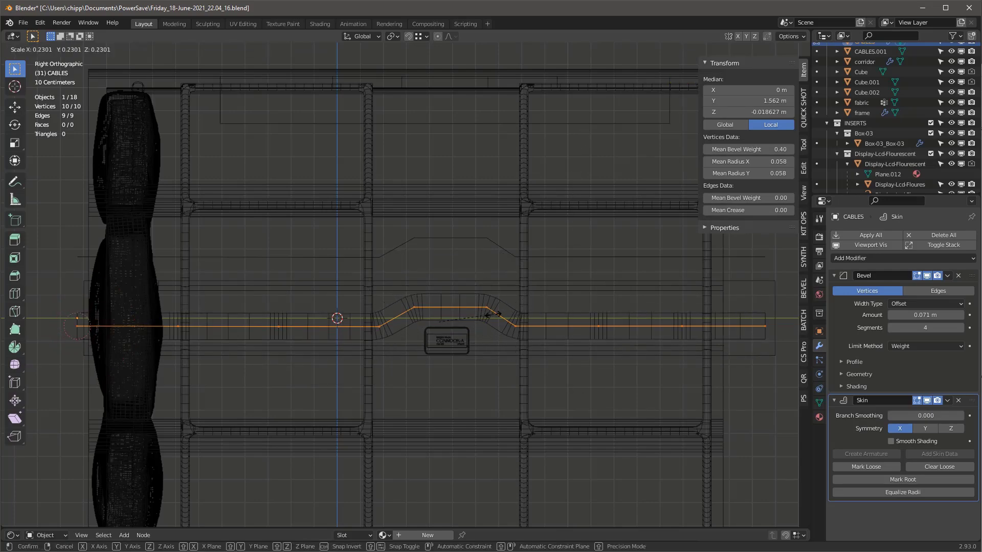
{"action": "left_click", "coordinate": [492, 314]}
Move the two raised bend vertices vertically along Z
{"action": "middle_click_drag", "start_coordinate": [493, 313], "coordinate": [535, 315], "text": "alt"}
{"action": "scroll", "coordinate": [410, 312], "scroll_direction": "up", "scroll_amount": 5}
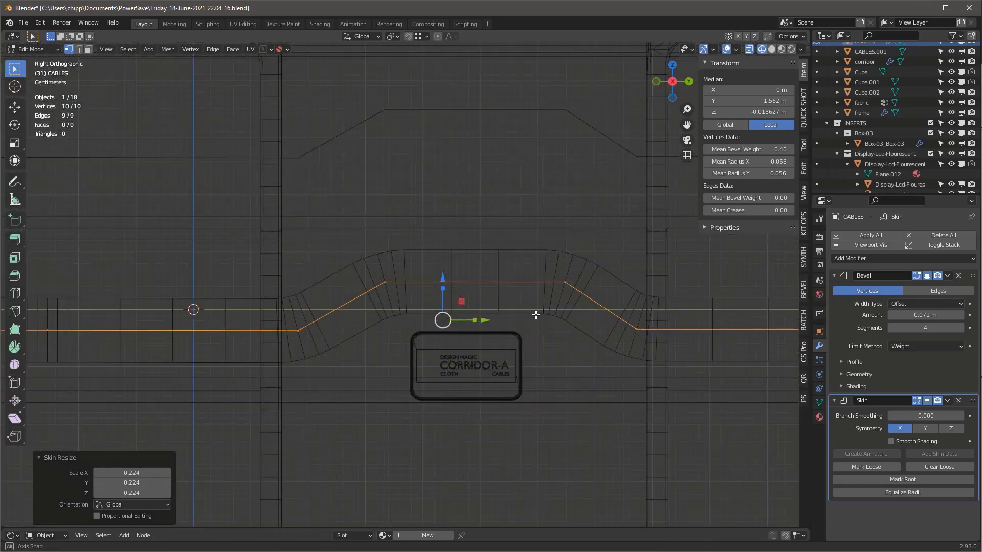
{"action": "scroll", "coordinate": [535, 315], "scroll_direction": "down", "scroll_amount": 3}
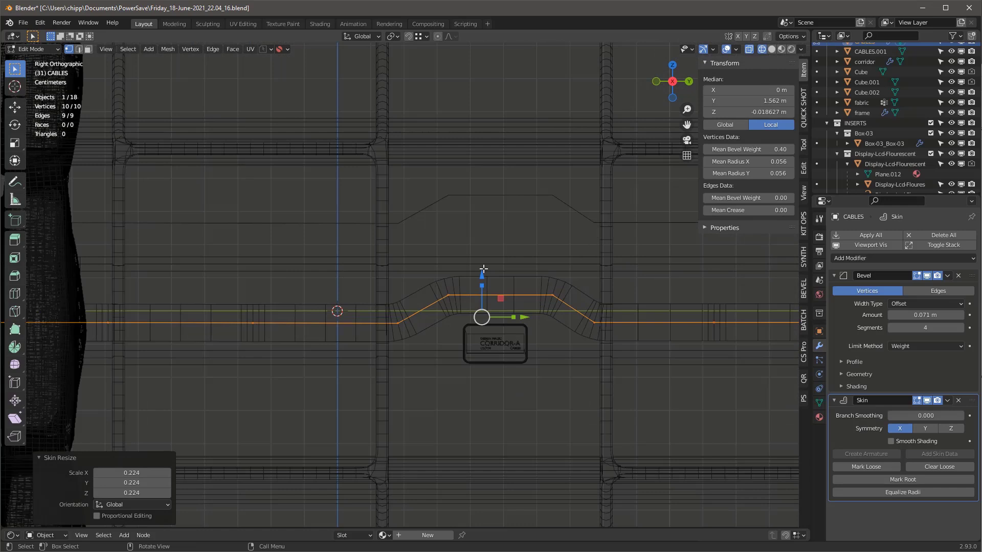
{"action": "left_click_drag", "start_coordinate": [428, 276], "coordinate": [567, 324]}
{"action": "key", "text": "g"}
{"action": "key", "text": "z"}
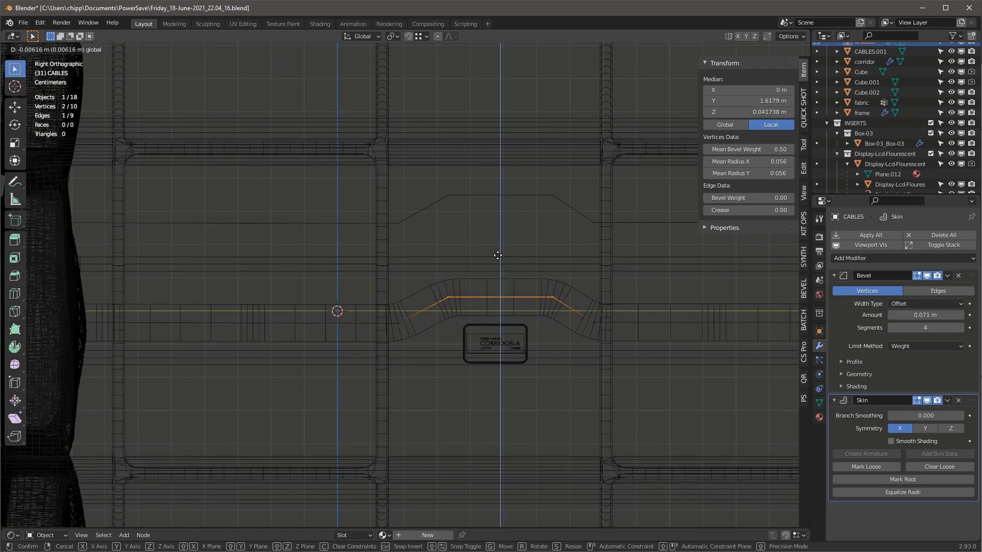
{"action": "left_click", "coordinate": [498, 262]}
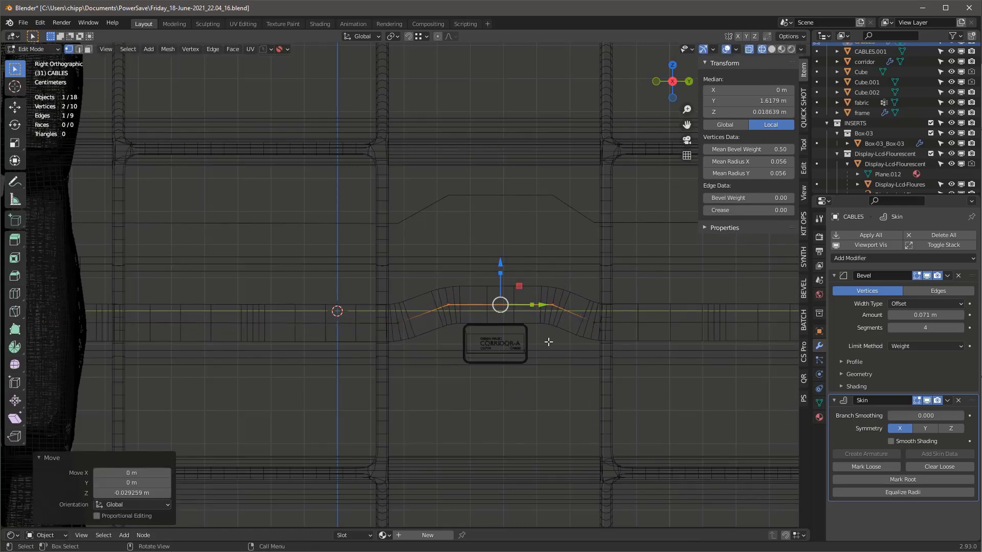
Shrink the whole cable's skin radius again to about 0.044 and nudge it slightly lower
{"action": "key", "text": "ctrl"}
{"action": "key", "text": "s"}
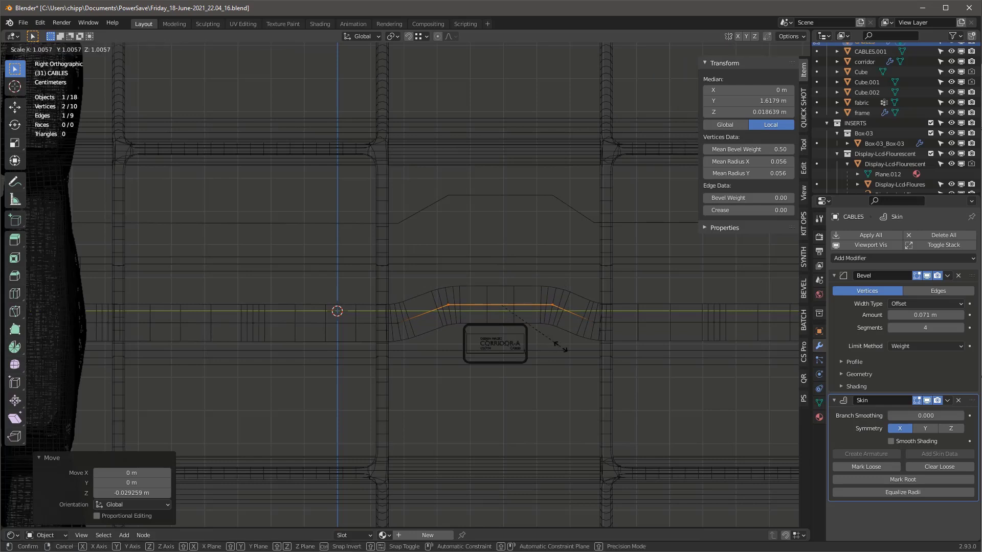
{"action": "right_click", "coordinate": [559, 345]}
{"action": "key", "text": "a"}
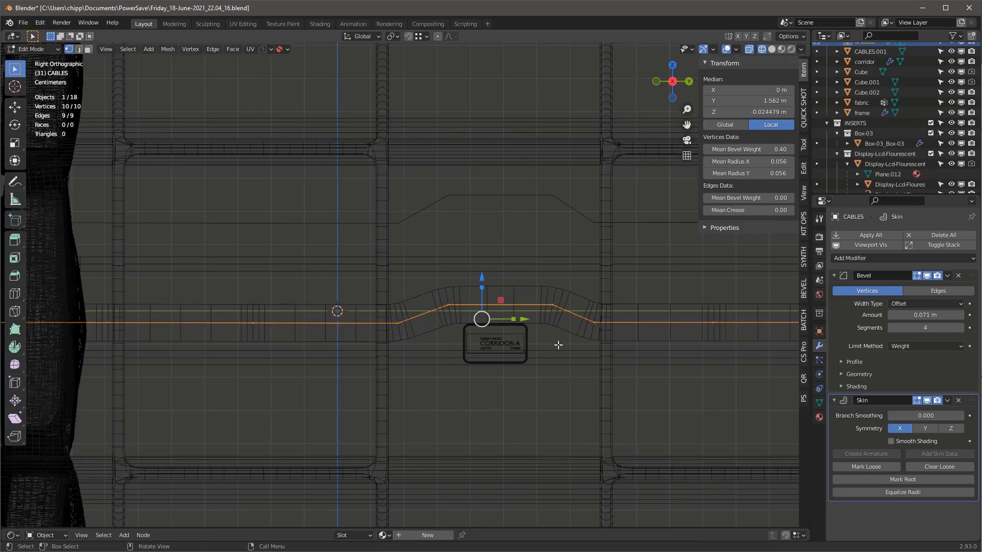
{"action": "key", "text": "ctrl+a"}
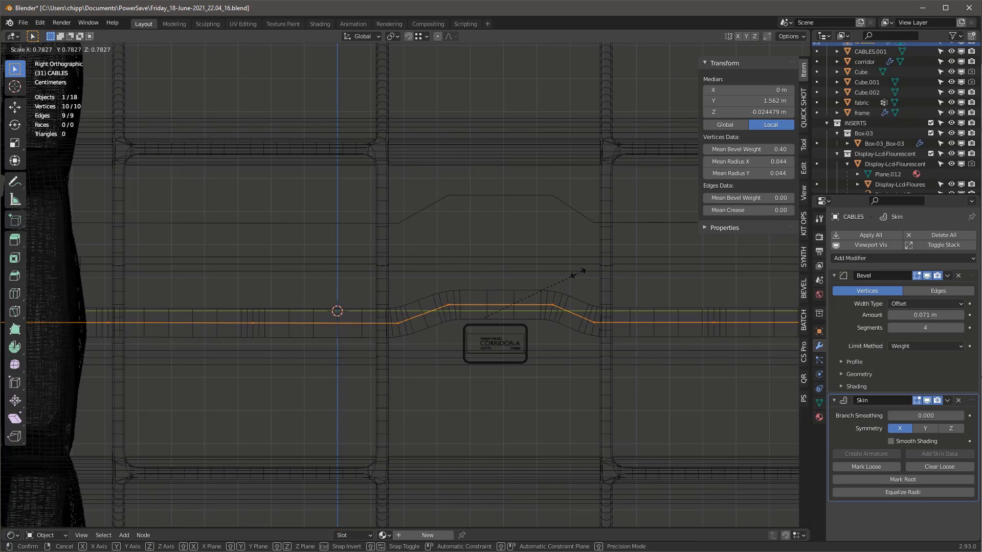
{"action": "left_click", "coordinate": [580, 274]}
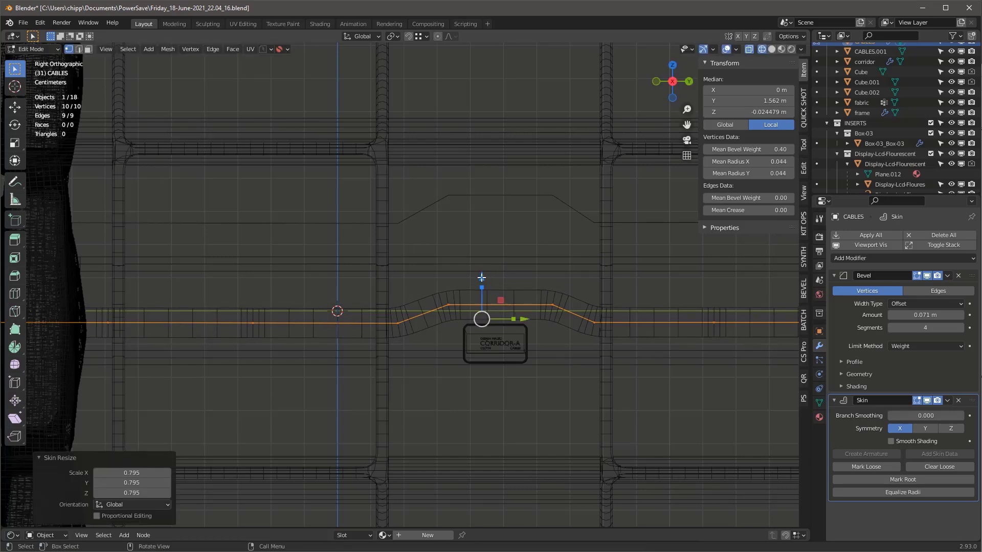
{"action": "left_click_drag", "start_coordinate": [482, 278], "coordinate": [482, 280]}
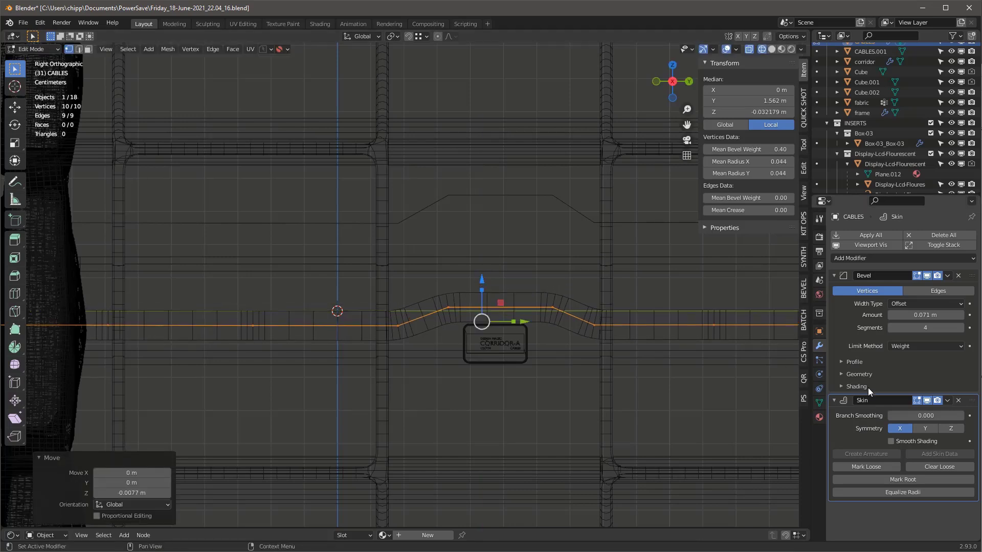
Add a Subdivision Surface modifier to the cable and view it in solid shading
{"action": "left_click", "coordinate": [853, 258]}
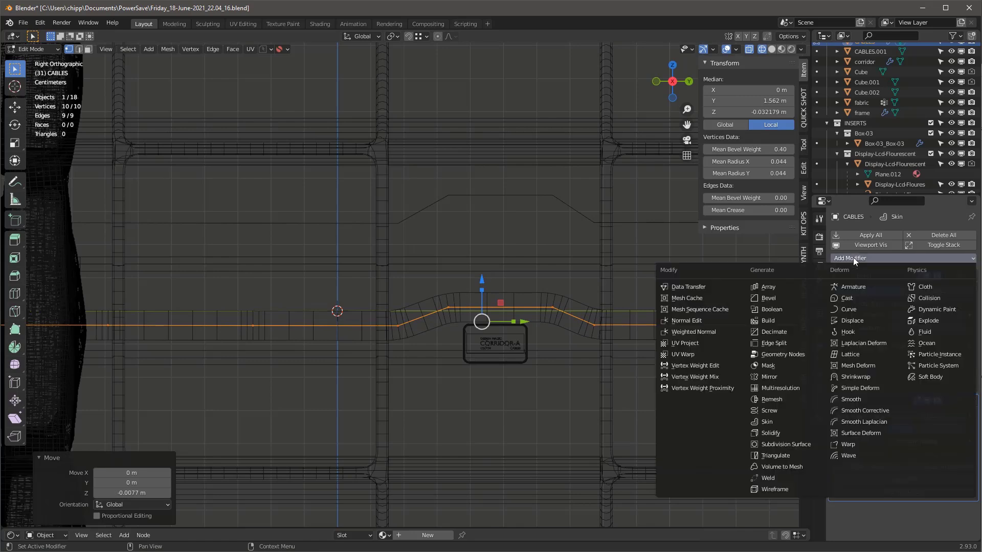
{"action": "left_click", "coordinate": [787, 443]}
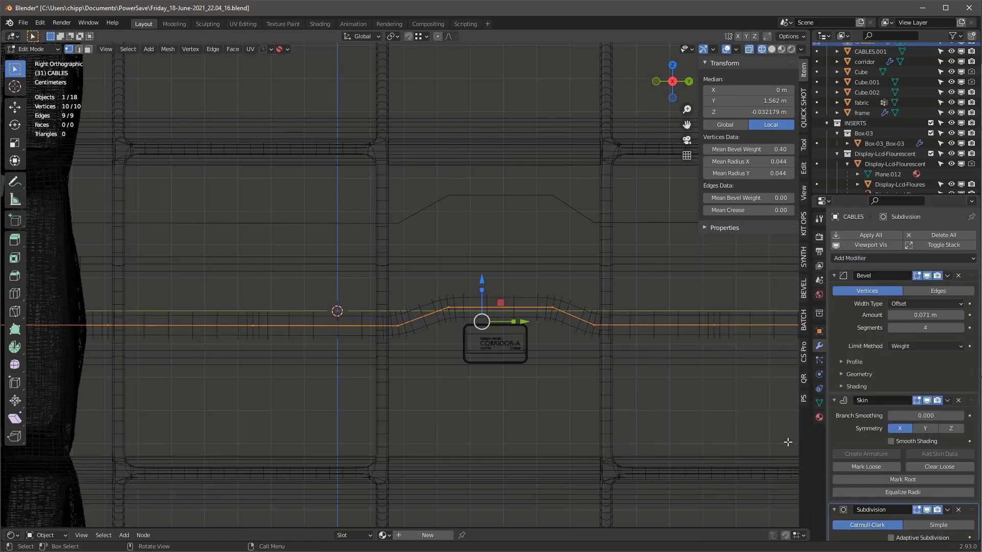
{"action": "key", "text": "shift+z"}
{"action": "middle_click_drag", "start_coordinate": [549, 341], "coordinate": [721, 341]}
Enable Smooth Shading in the Skin modifier, then return to wireframe view
{"action": "left_click", "coordinate": [770, 349]}
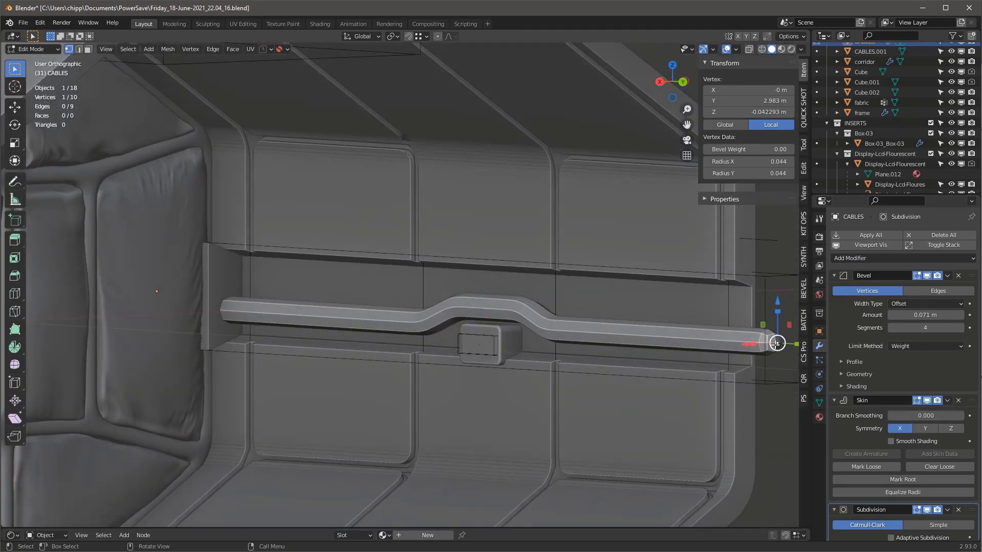
{"action": "scroll", "coordinate": [654, 346], "scroll_direction": "down", "scroll_amount": 1}
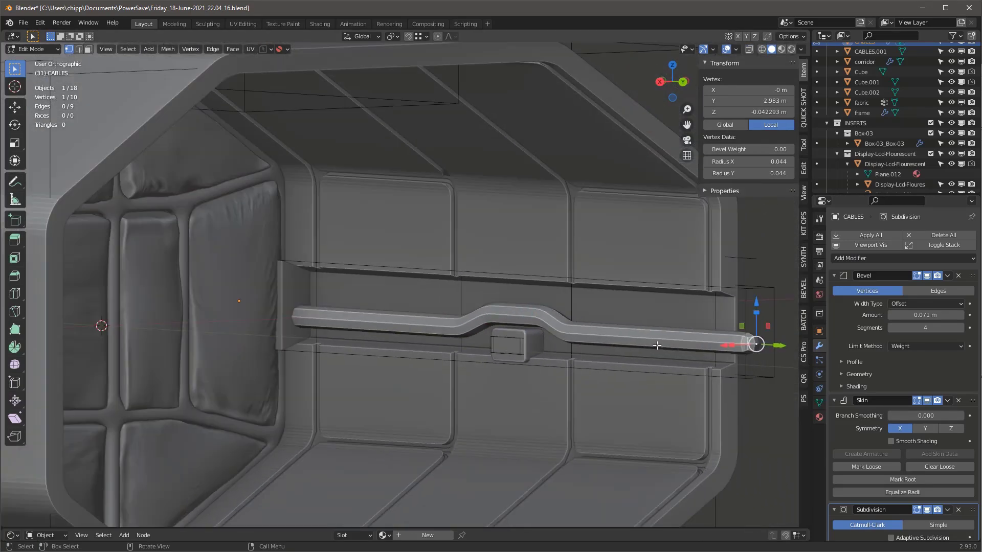
{"action": "left_click", "coordinate": [891, 441]}
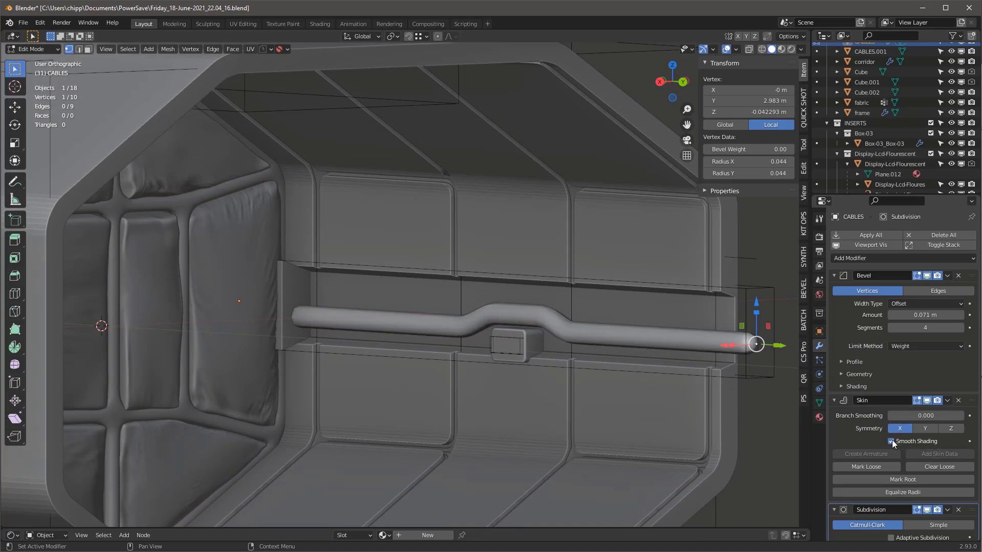
{"action": "middle_click_drag", "start_coordinate": [598, 349], "coordinate": [660, 352]}
{"action": "key", "text": "z"}
{"action": "left_click", "coordinate": [514, 325]}
{"action": "middle_click_drag", "start_coordinate": [525, 336], "coordinate": [622, 317], "text": "shift"}
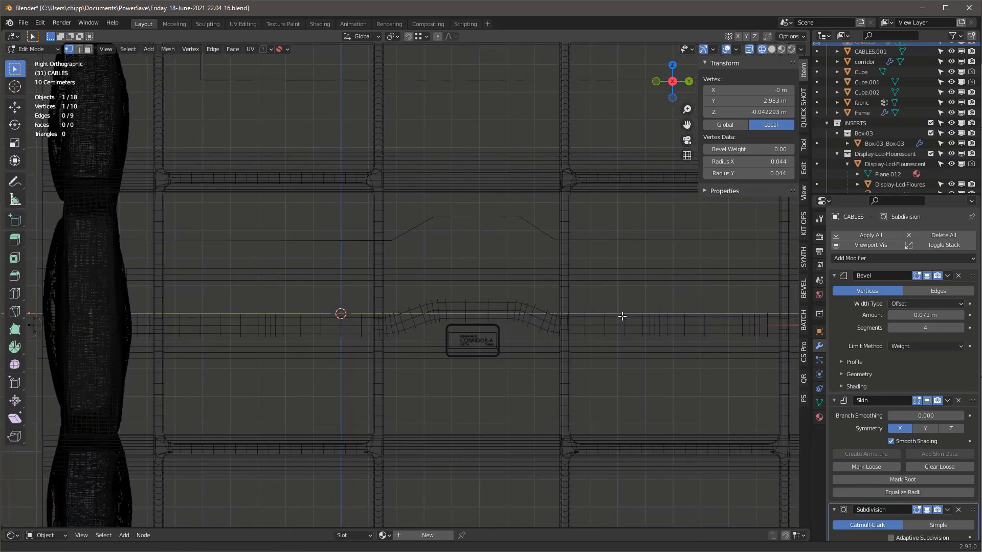
{"action": "scroll", "coordinate": [602, 326], "scroll_direction": "up", "scroll_amount": 2}
{"action": "scroll", "coordinate": [604, 327], "scroll_direction": "down", "scroll_amount": 1}
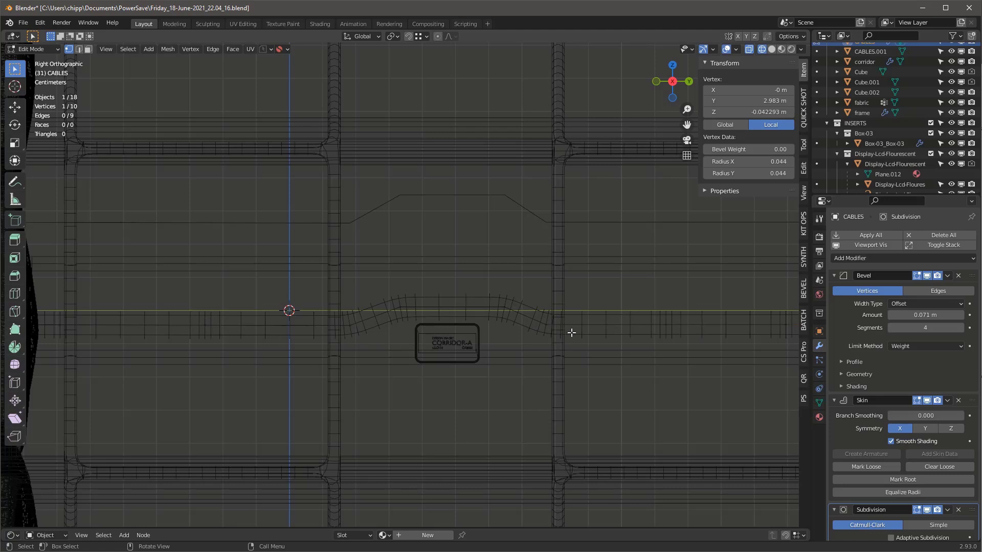
Set the Bevel modifier to 9 segments and a 0.127 m amount
{"action": "left_click", "coordinate": [961, 328]}
{"action": "left_click", "coordinate": [961, 328]}
{"action": "left_click", "coordinate": [961, 327]}
{"action": "left_click", "coordinate": [961, 328]}
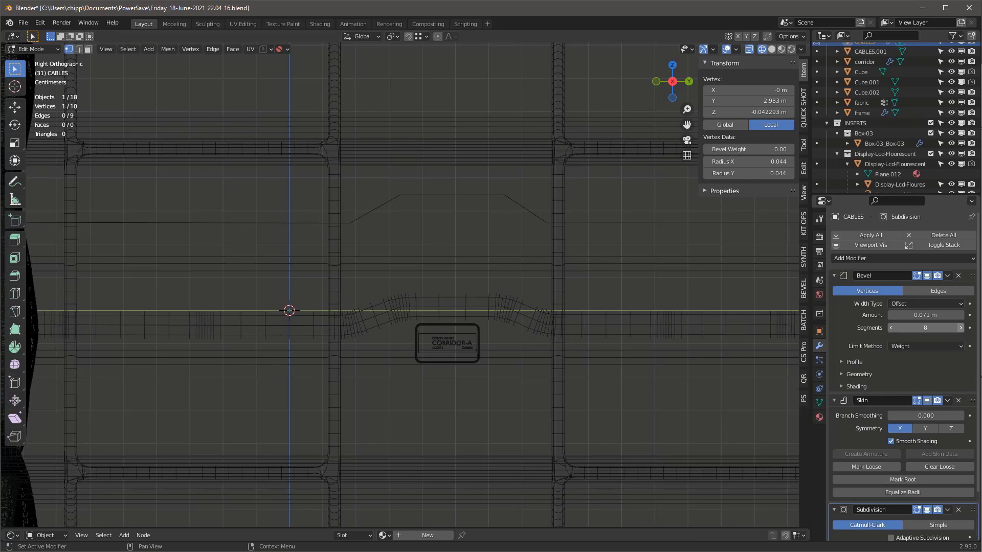
{"action": "left_click", "coordinate": [961, 332]}
{"action": "scroll", "coordinate": [916, 465], "scroll_direction": "down", "scroll_amount": 2}
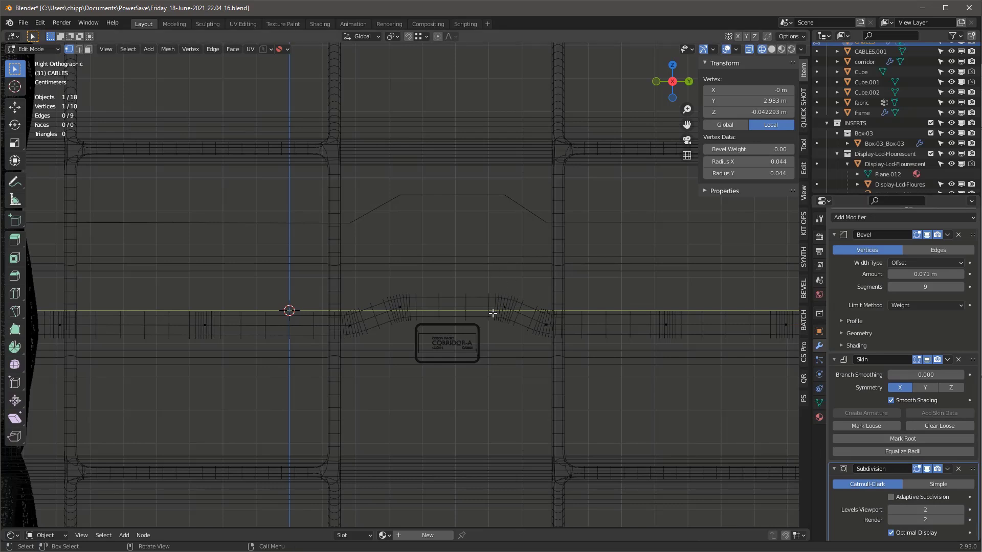
{"action": "left_click_drag", "start_coordinate": [391, 280], "coordinate": [519, 320]}
{"action": "key", "text": "alt+a"}
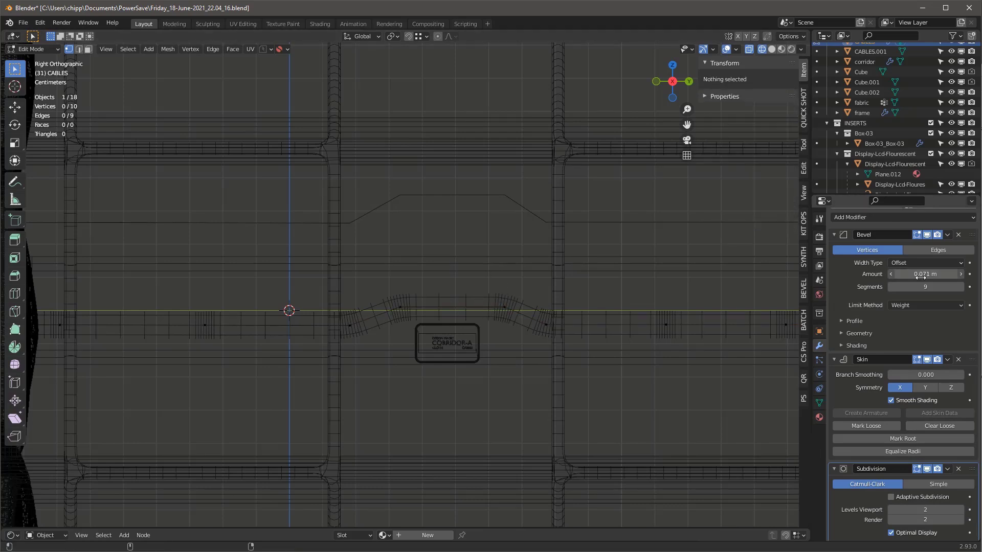
{"action": "left_click_drag", "start_coordinate": [919, 274], "coordinate": [946, 275]}
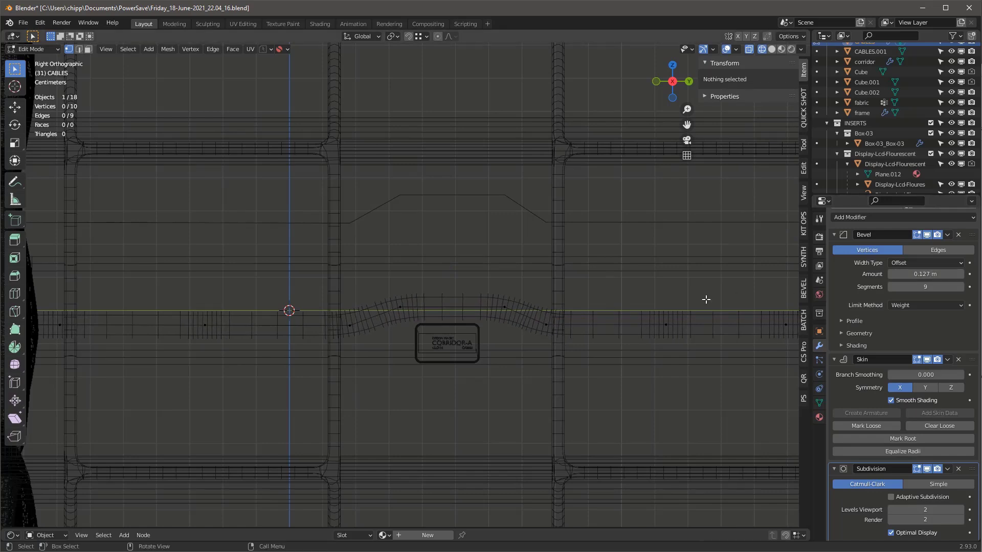
{"action": "scroll", "coordinate": [569, 334], "scroll_direction": "down", "scroll_amount": 2}
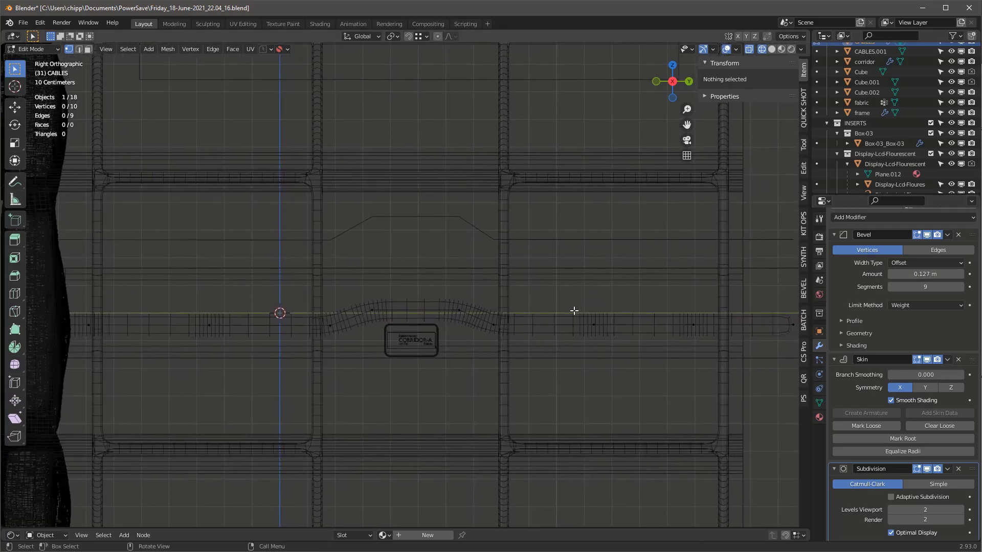
Raise bevel weights to 0.84 on the right bend pair and 0.93 on the left vertex
{"action": "left_click", "coordinate": [593, 326]}
{"action": "left_click", "coordinate": [694, 324], "text": "shift"}
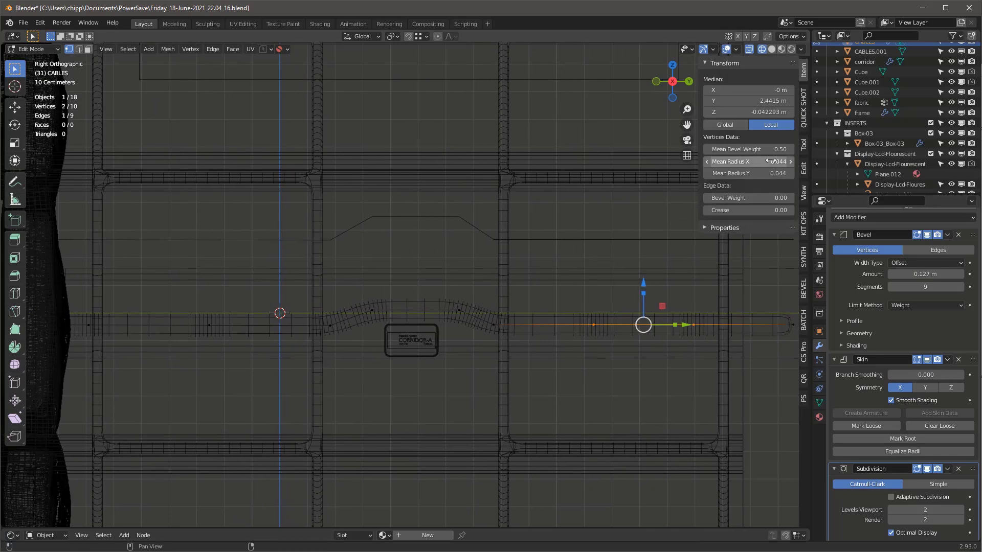
{"action": "left_click_drag", "start_coordinate": [748, 150], "coordinate": [765, 150]}
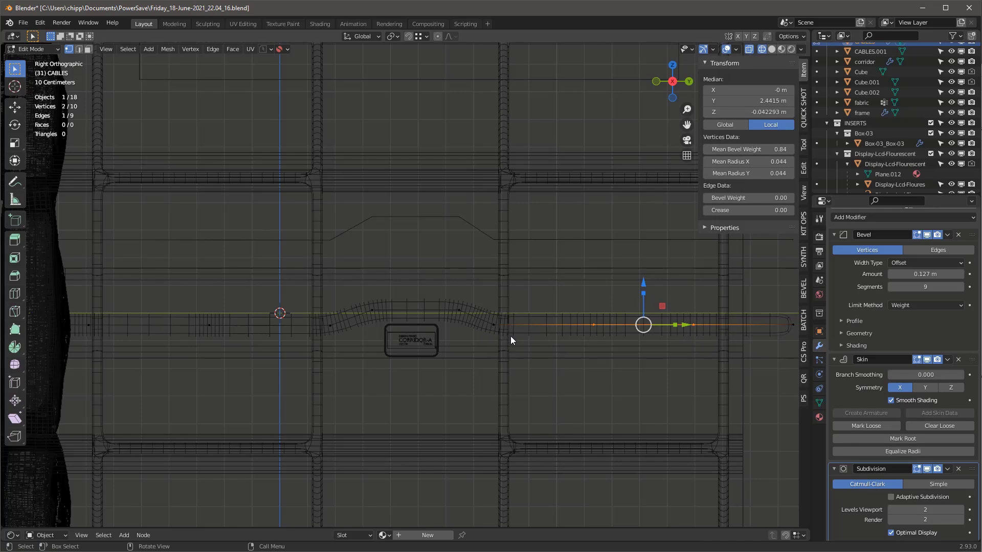
{"action": "scroll", "coordinate": [685, 339], "scroll_direction": "down", "scroll_amount": 1}
{"action": "left_click_drag", "start_coordinate": [266, 311], "coordinate": [391, 352]}
{"action": "left_click", "coordinate": [287, 328]}
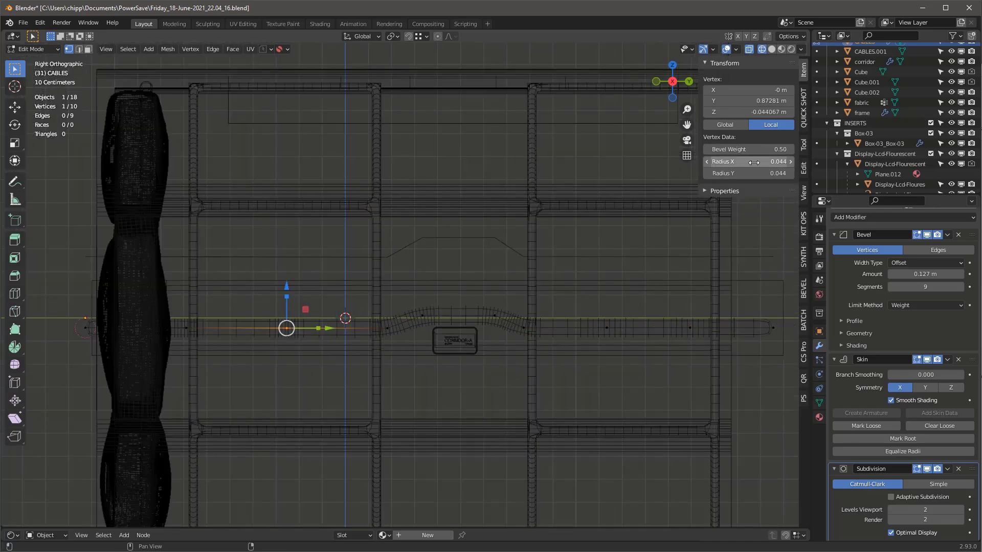
{"action": "left_click_drag", "start_coordinate": [749, 149], "coordinate": [769, 148]}
{"action": "scroll", "coordinate": [377, 309], "scroll_direction": "up", "scroll_amount": 12}
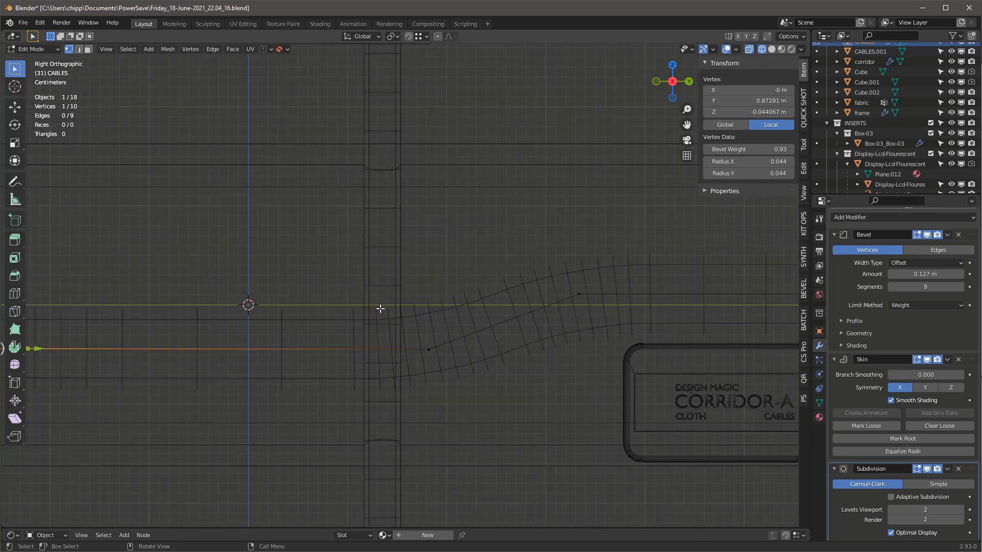
Subdivide two cable edges on the left side of the path
{"action": "scroll", "coordinate": [394, 307], "scroll_direction": "down", "scroll_amount": 9}
{"action": "left_click", "coordinate": [404, 324], "text": "shift"}
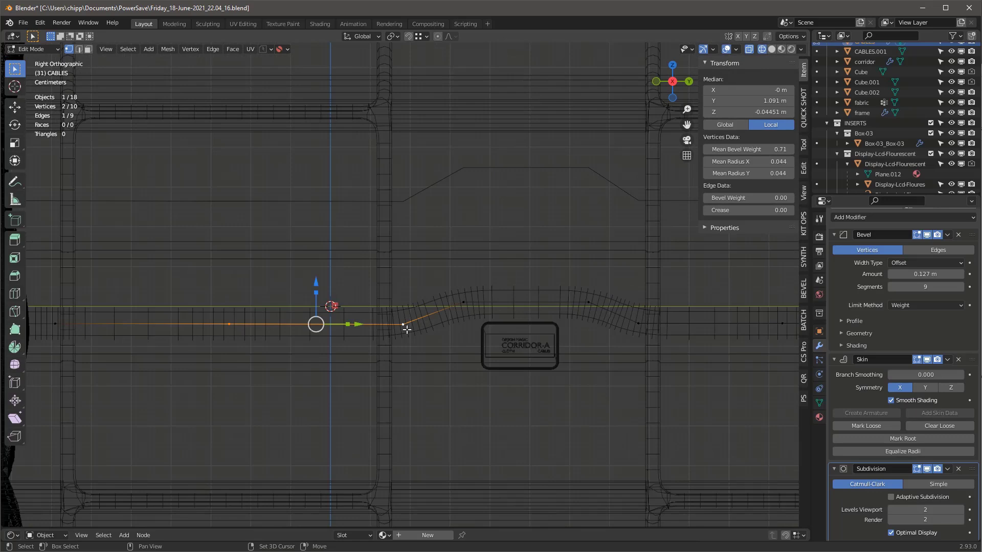
{"action": "right_click", "coordinate": [294, 324]}
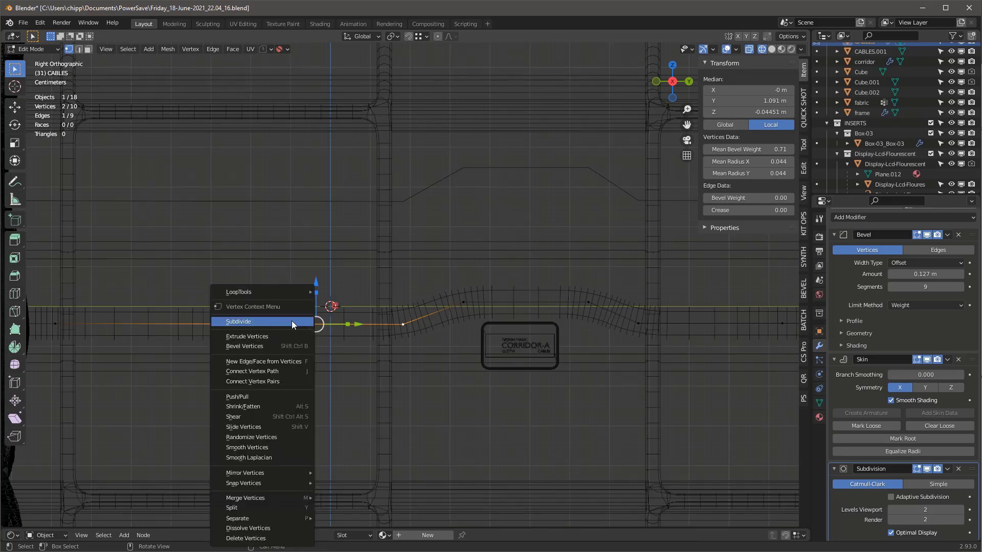
{"action": "left_click", "coordinate": [291, 321]}
{"action": "scroll", "coordinate": [435, 360], "scroll_direction": "down", "scroll_amount": 1}
{"action": "scroll", "coordinate": [435, 360], "scroll_direction": "down", "scroll_amount": 2}
{"action": "left_click", "coordinate": [224, 333], "text": "ctrl+alt"}
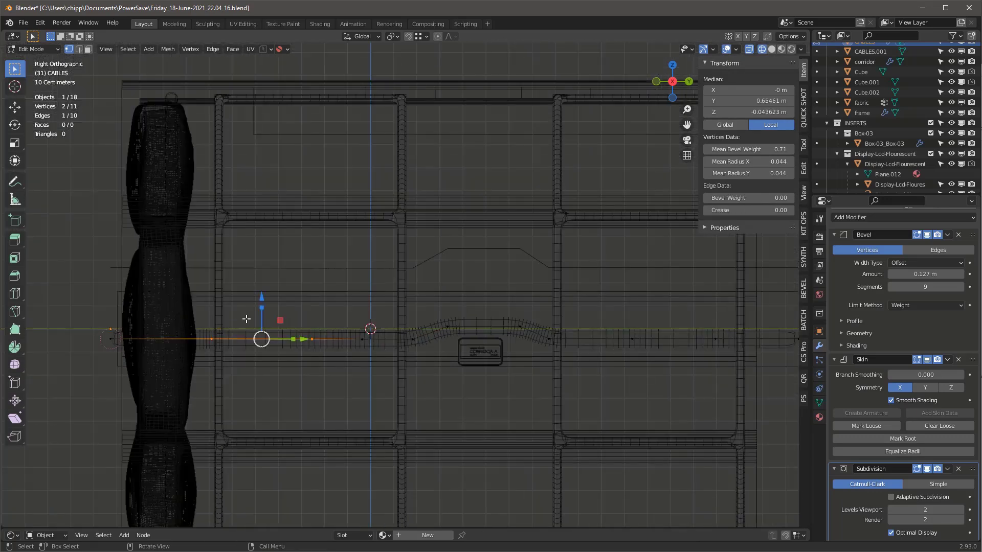
{"action": "right_click", "coordinate": [246, 299]}
{"action": "left_click", "coordinate": [243, 291]}
{"action": "scroll", "coordinate": [244, 331], "scroll_direction": "up", "scroll_amount": 2}
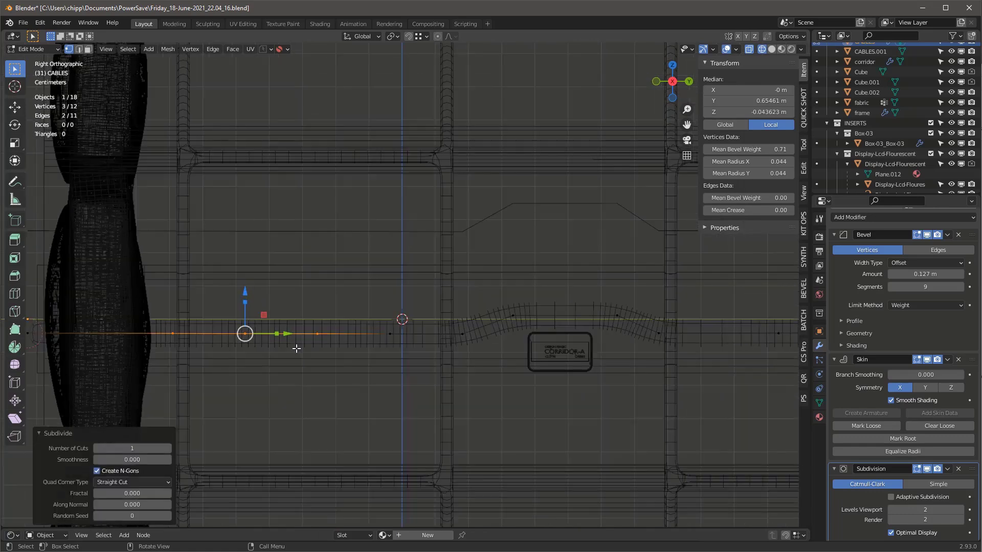
{"action": "middle_click_drag", "start_coordinate": [245, 332], "coordinate": [86, 336], "text": "shift"}
Subdivide the raised section and the edge between two selected vertices
{"action": "left_click_drag", "start_coordinate": [330, 304], "coordinate": [451, 329]}
{"action": "right_click", "coordinate": [426, 330]}
{"action": "left_click", "coordinate": [428, 332]}
{"action": "middle_click_drag", "start_coordinate": [585, 336], "coordinate": [500, 339], "text": "shift"}
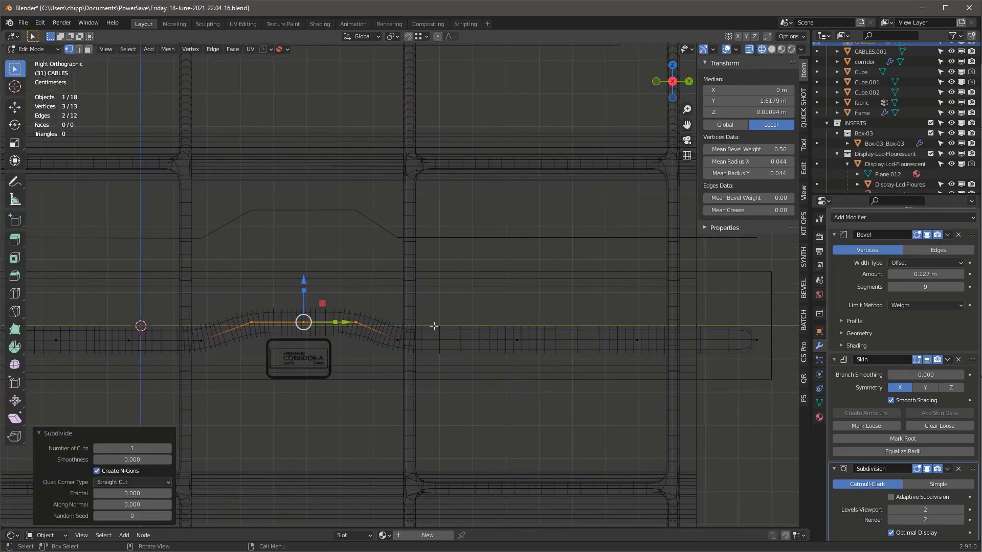
{"action": "left_click", "coordinate": [525, 359]}
{"action": "left_click", "coordinate": [404, 337], "text": "shift"}
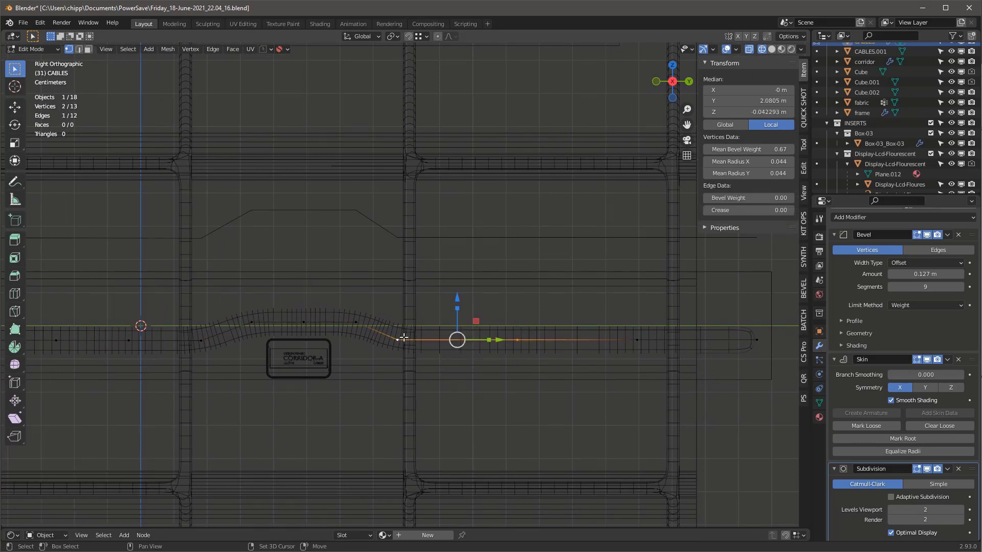
{"action": "right_click", "coordinate": [464, 298]}
{"action": "left_click", "coordinate": [463, 298]}
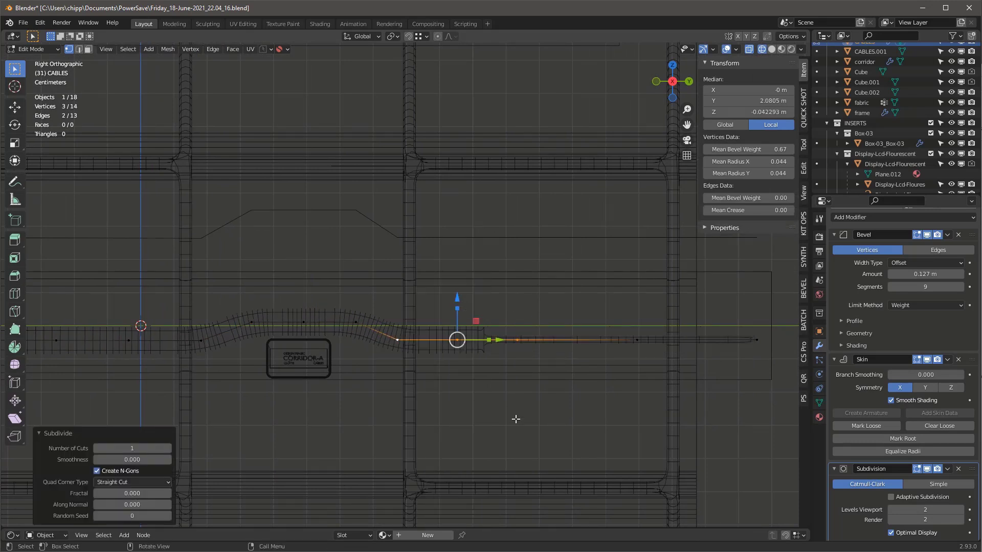
Slide two vertices of the right section toward the cable's end
{"action": "left_click", "coordinate": [482, 343]}
{"action": "left_click", "coordinate": [516, 342]}
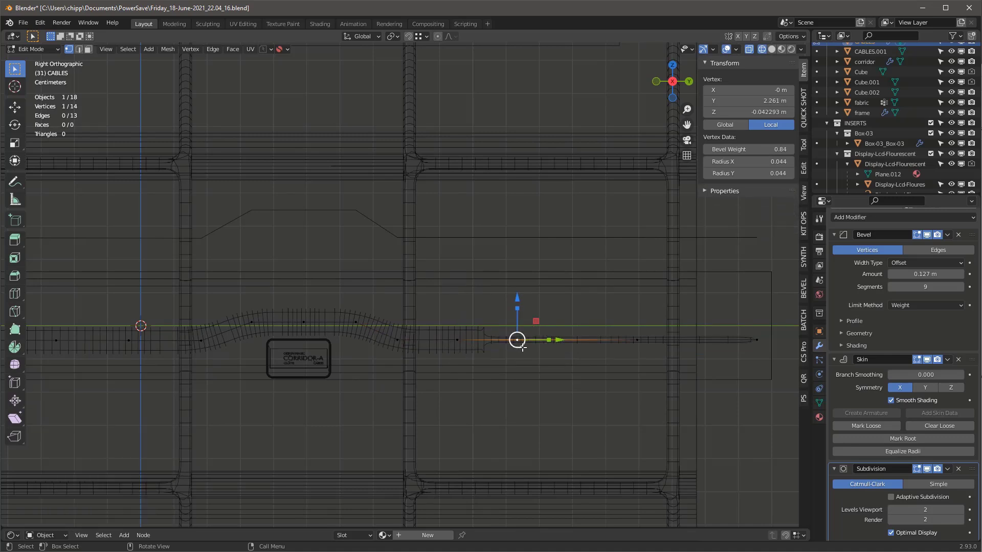
{"action": "mouse_move", "coordinate": [557, 341]}
{"action": "left_mouse_down"}
{"action": "mouse_move", "coordinate": [581, 343]}
{"action": "mouse_move", "coordinate": [572, 342]}
{"action": "left_mouse_up"}
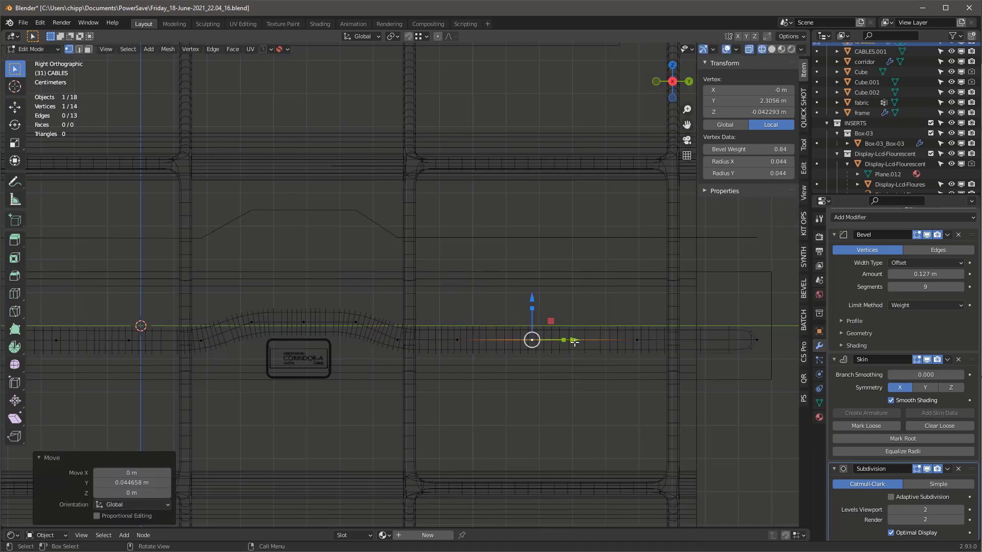
{"action": "left_click_drag", "start_coordinate": [501, 300], "coordinate": [672, 377]}
{"action": "left_click", "coordinate": [633, 341]}
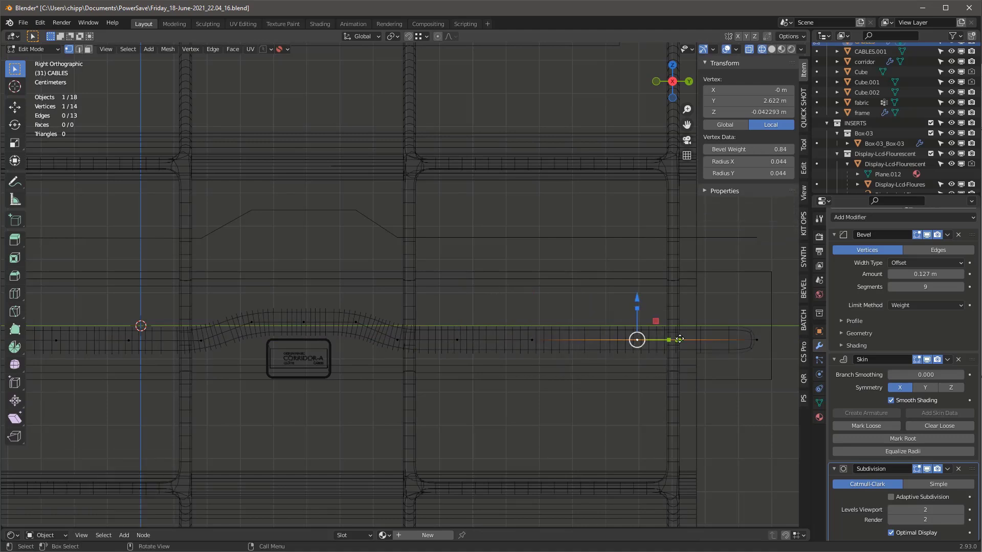
{"action": "left_click_drag", "start_coordinate": [680, 339], "coordinate": [708, 342]}
Subdivide the edge near the right end, view it solid, and return to Object Mode
{"action": "left_click_drag", "start_coordinate": [519, 311], "coordinate": [665, 362], "text": "shift"}
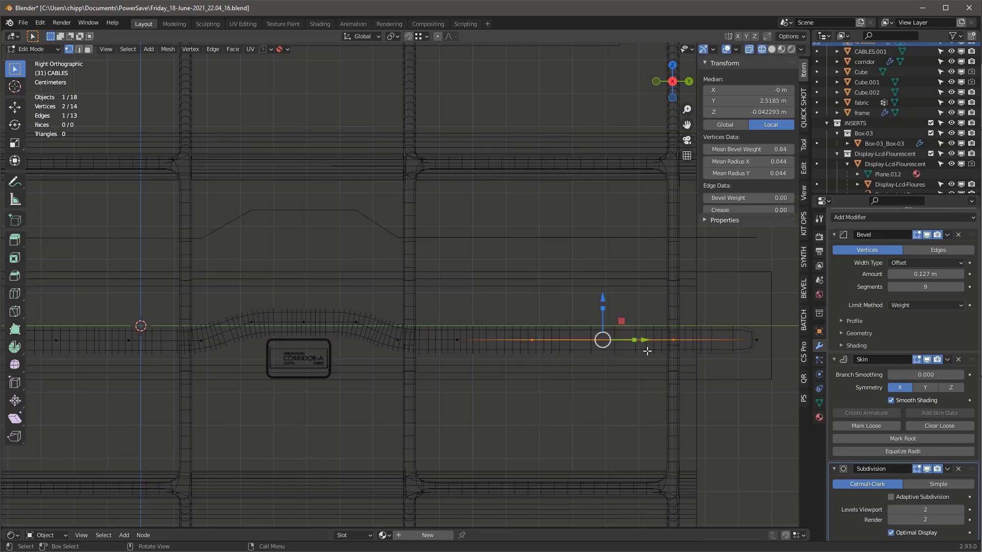
{"action": "right_click", "coordinate": [620, 280]}
{"action": "left_click", "coordinate": [627, 279]}
{"action": "middle_click_drag", "start_coordinate": [588, 365], "coordinate": [535, 339]}
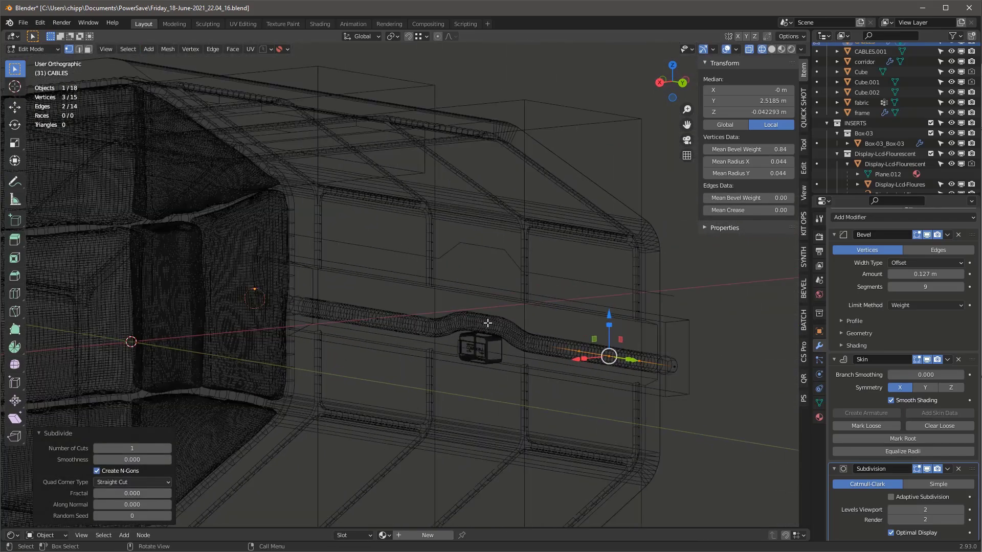
{"action": "scroll", "coordinate": [535, 339], "scroll_direction": "up", "scroll_amount": 4}
{"action": "scroll", "coordinate": [586, 361], "scroll_direction": "down", "scroll_amount": 4}
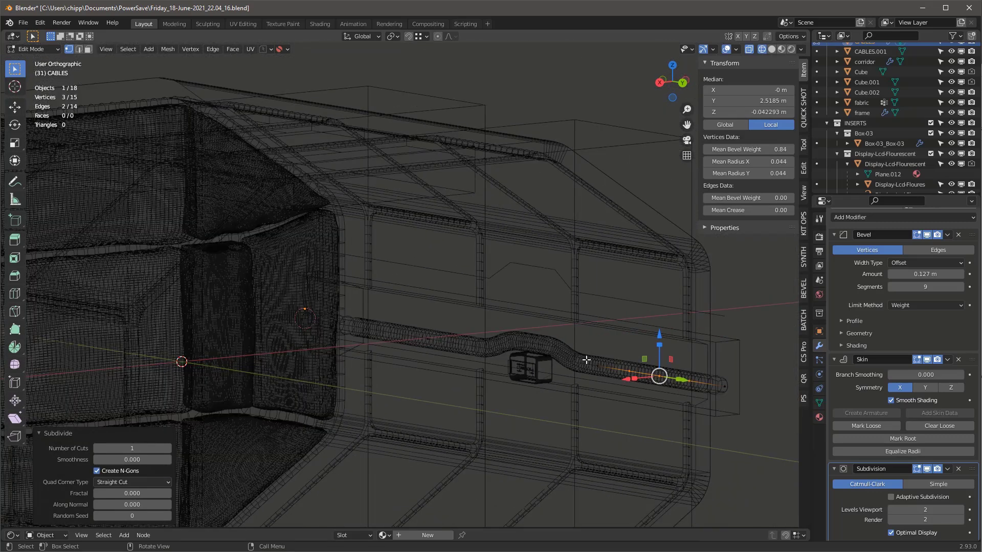
{"action": "scroll", "coordinate": [579, 360], "scroll_direction": "up", "scroll_amount": 1}
{"action": "key", "text": "shift+z"}
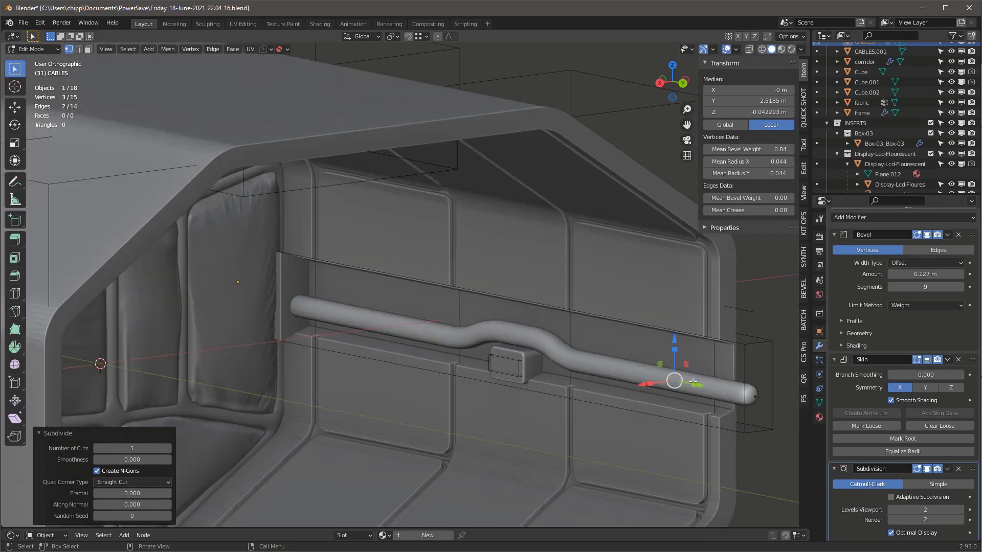
{"action": "middle_click_drag", "start_coordinate": [690, 386], "coordinate": [681, 387]}
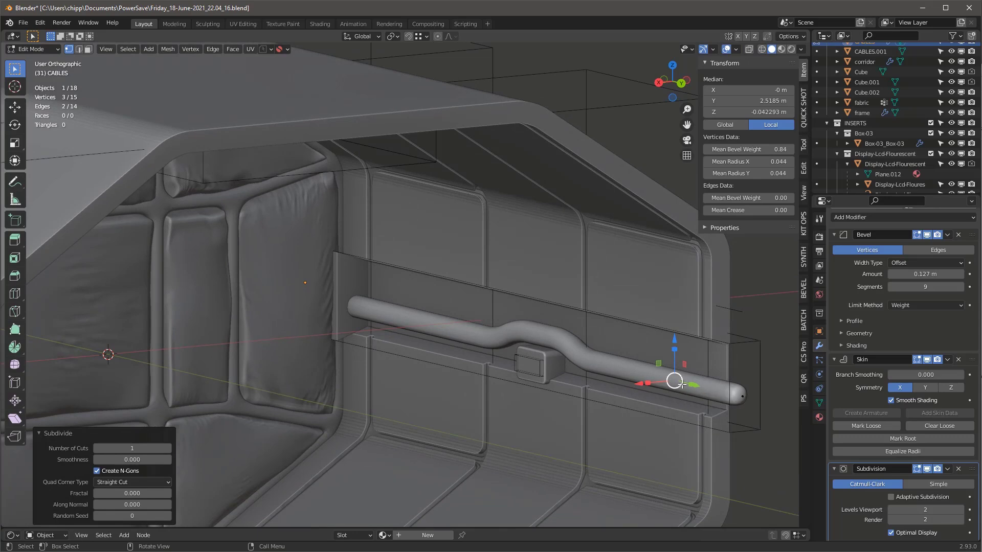
{"action": "key", "text": "Tab"}
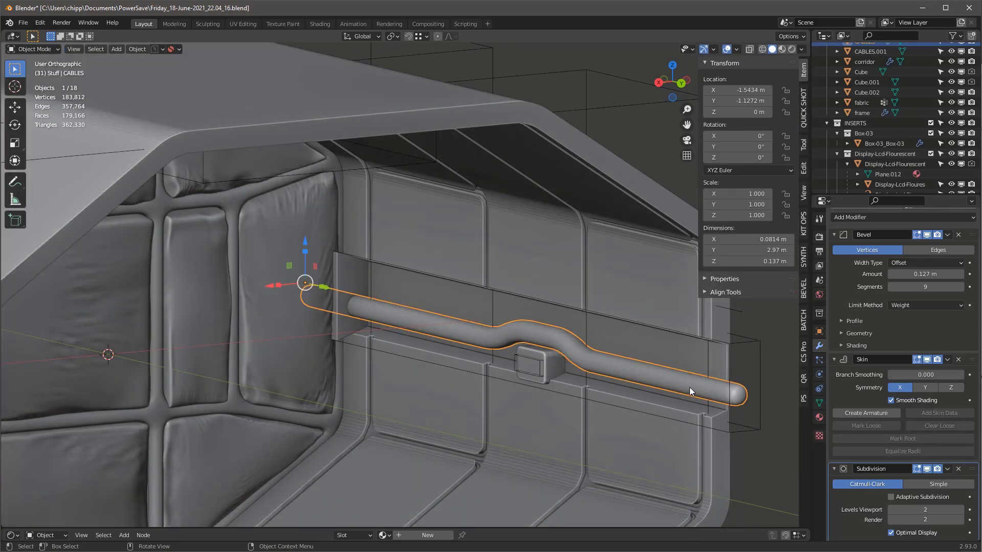
Collapse the existing modifiers and add a Displace modifier with strength 0.010
{"action": "left_click", "coordinate": [834, 234]}
{"action": "left_click", "coordinate": [836, 289]}
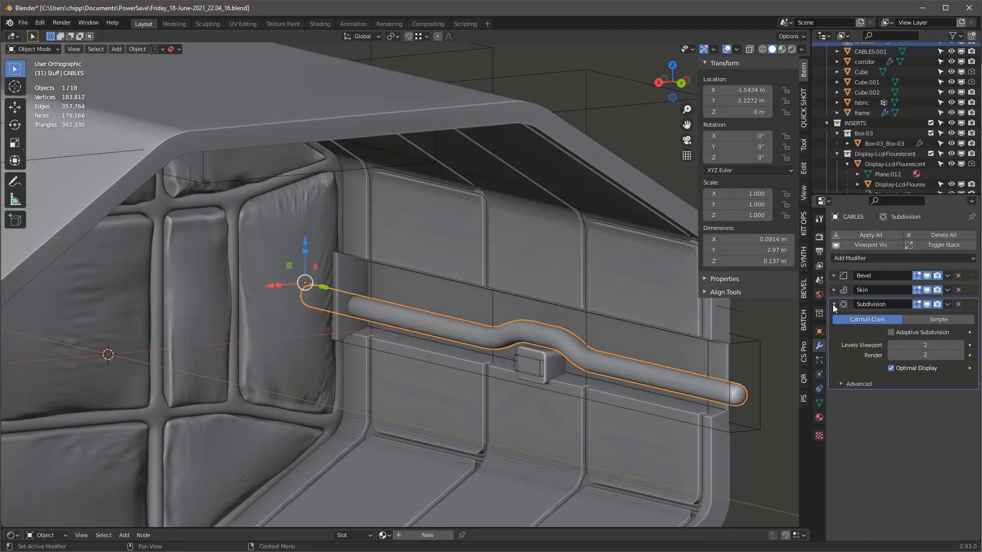
{"action": "left_click", "coordinate": [840, 305]}
{"action": "left_click", "coordinate": [879, 259]}
{"action": "left_click", "coordinate": [870, 321]}
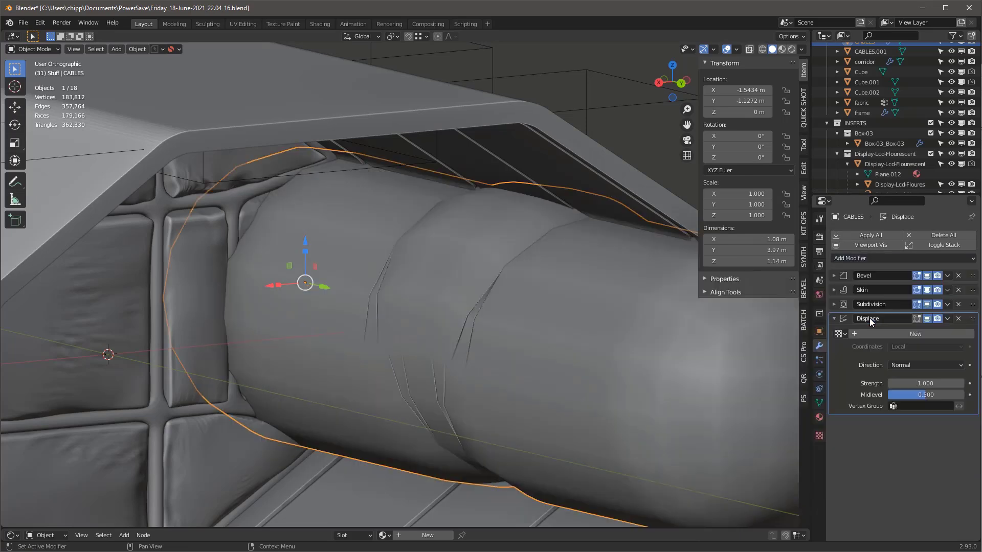
{"action": "left_click", "coordinate": [910, 383]}
{"action": "type", "text": "1.01"}
{"action": "key", "text": "Return"}
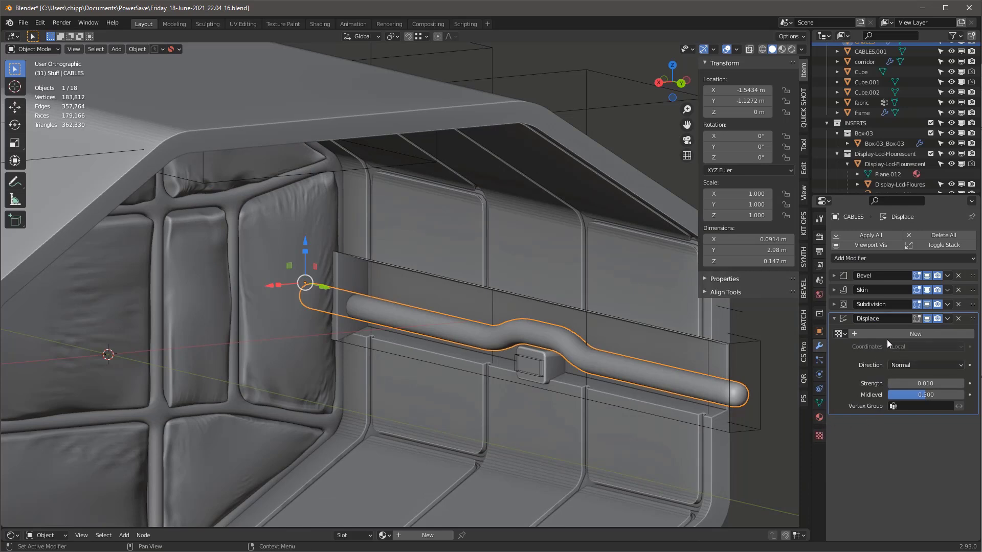
Create a new Clouds texture for the displacement with size 0.05
{"action": "left_click", "coordinate": [916, 332]}
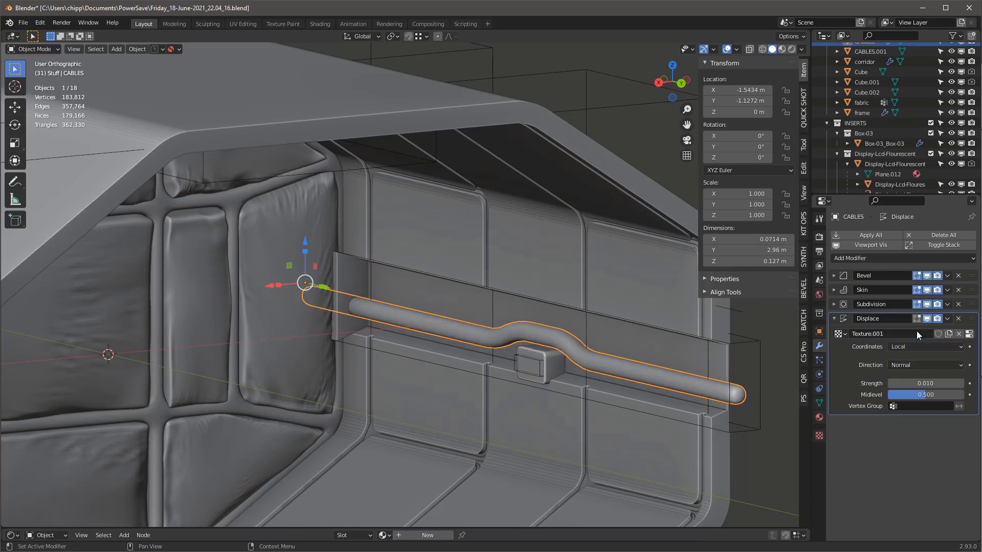
{"action": "left_click", "coordinate": [820, 436]}
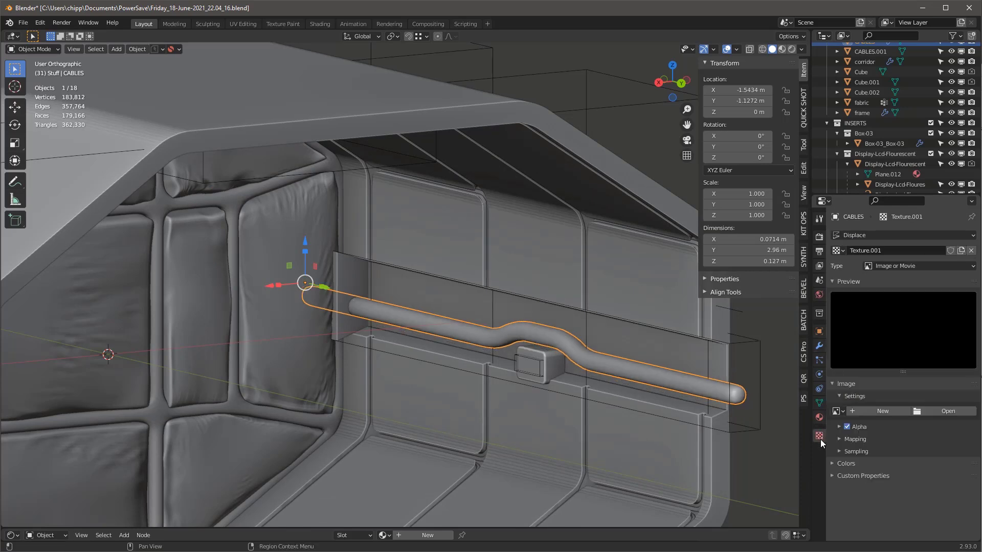
{"action": "left_click", "coordinate": [887, 264]}
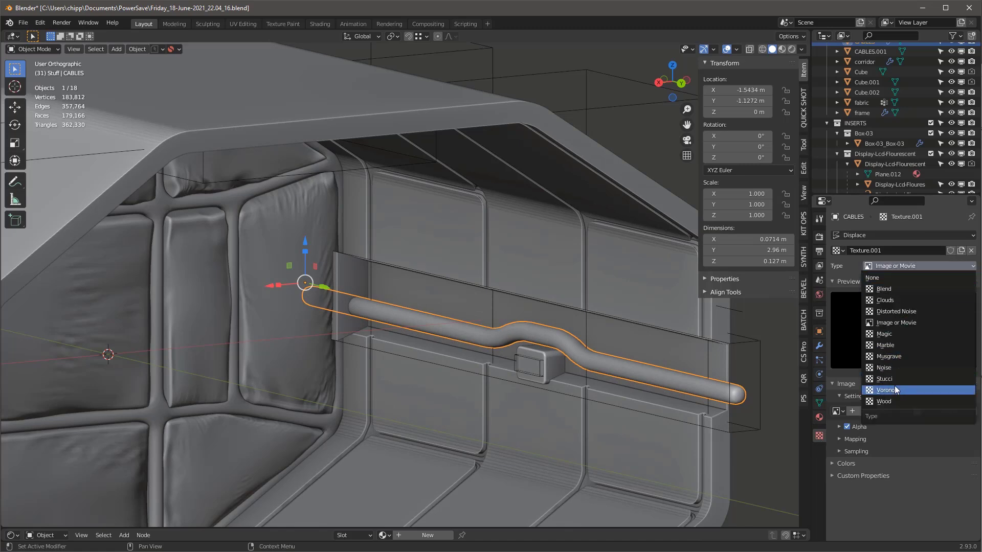
{"action": "left_click", "coordinate": [884, 301]}
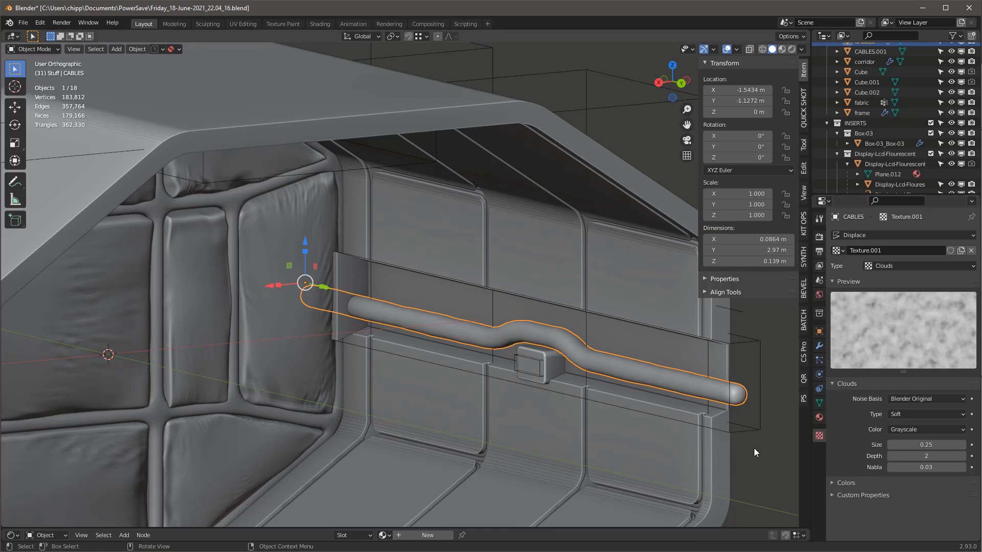
{"action": "left_click", "coordinate": [937, 445]}
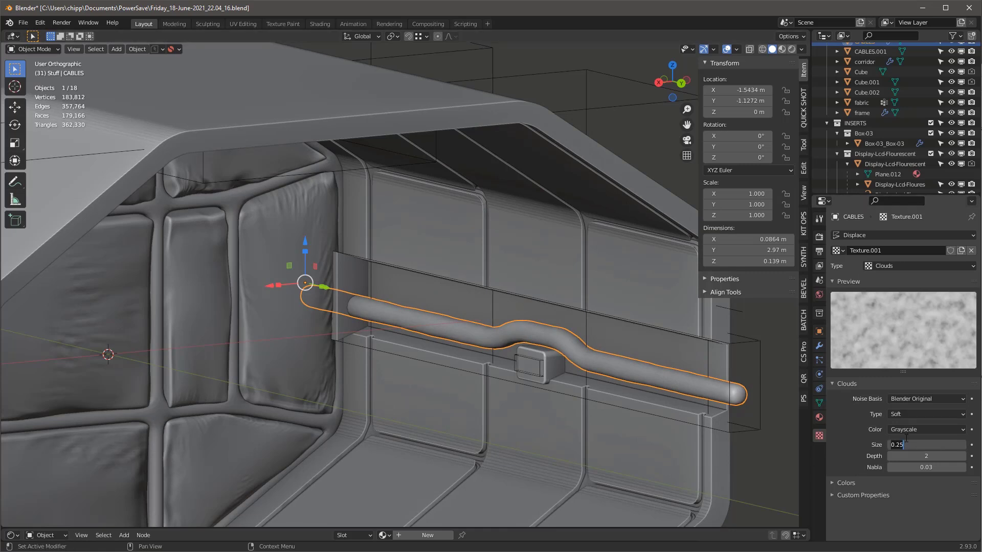
{"action": "key", "text": "BackSpace"}
{"action": "type", "text": ".05"}
{"action": "key", "text": "Return"}
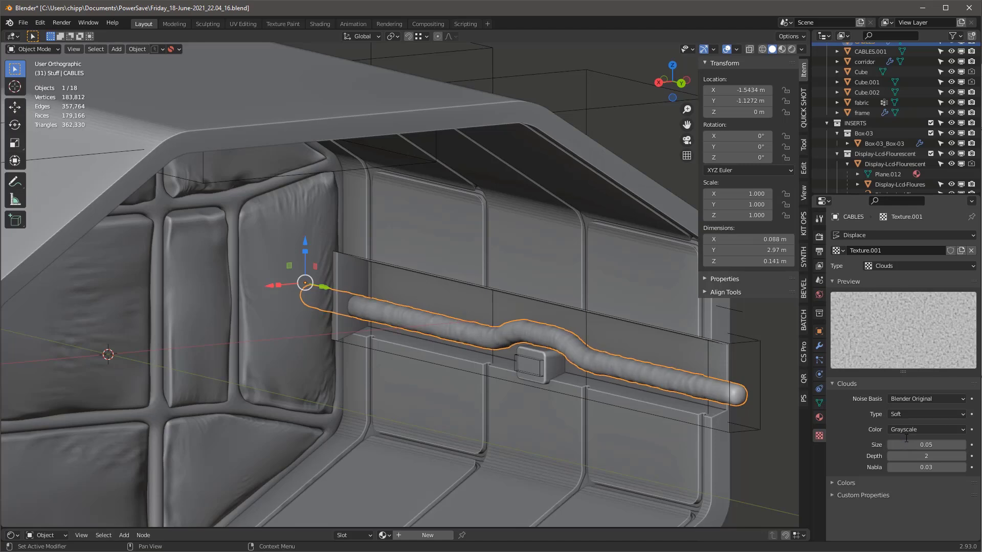
{"action": "scroll", "coordinate": [619, 371], "scroll_direction": "up", "scroll_amount": 5}
{"action": "scroll", "coordinate": [563, 328], "scroll_direction": "down", "scroll_amount": 5}
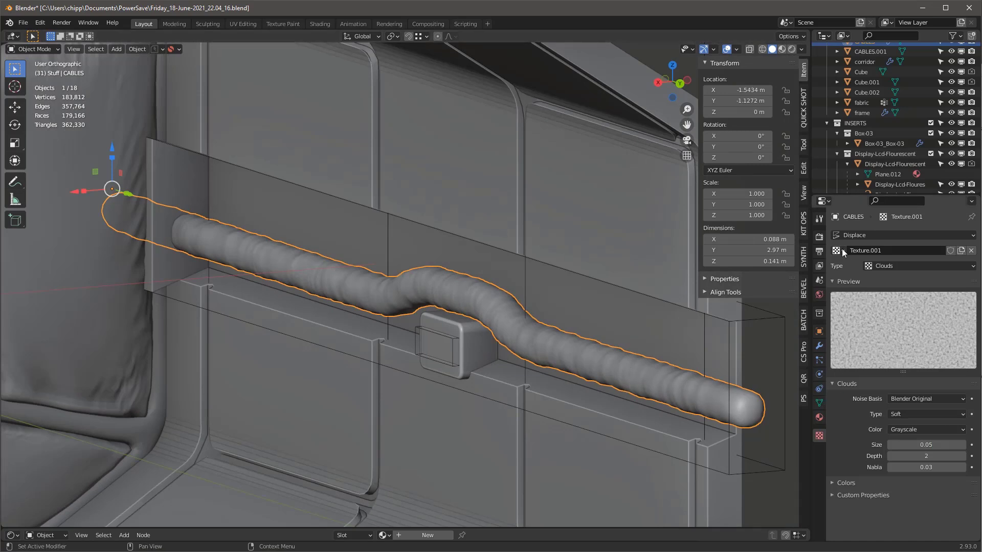
Raise the Displace strength to 0.030 and inspect the lumpy cable
{"action": "left_click", "coordinate": [819, 346]}
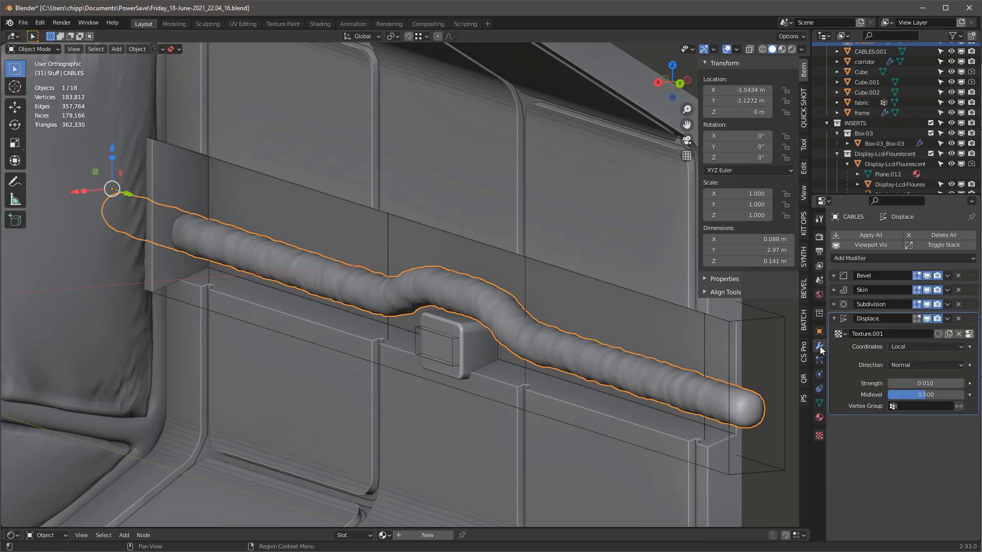
{"action": "left_click", "coordinate": [929, 386]}
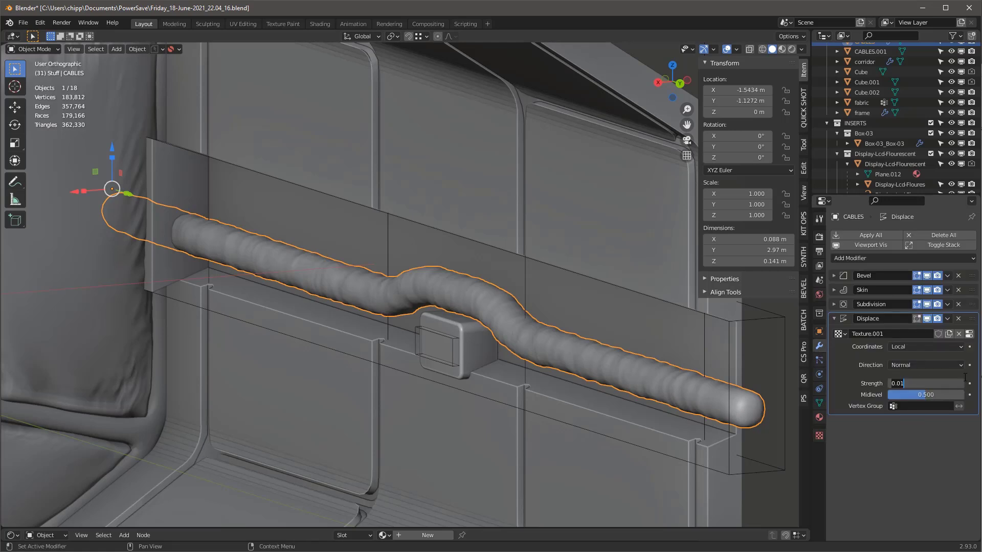
{"action": "type", "text": ".0"}
{"action": "key", "text": "Return"}
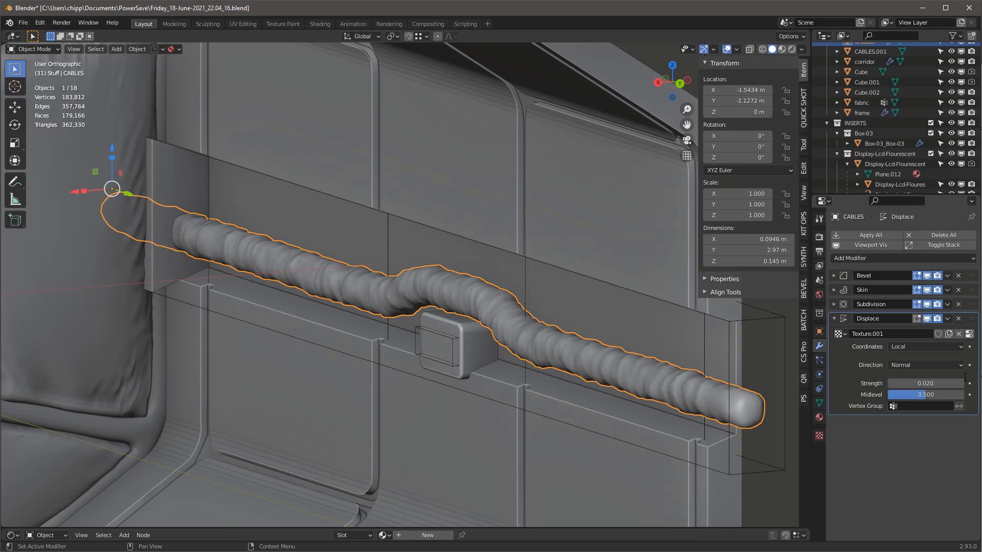
{"action": "left_click", "coordinate": [917, 381]}
{"action": "key", "text": "BackSpace"}
{"action": "type", "text": ".03"}
{"action": "key", "text": "Return"}
{"action": "middle_click_drag", "start_coordinate": [615, 367], "coordinate": [536, 347]}
{"action": "scroll", "coordinate": [542, 346], "scroll_direction": "down", "scroll_amount": 3}
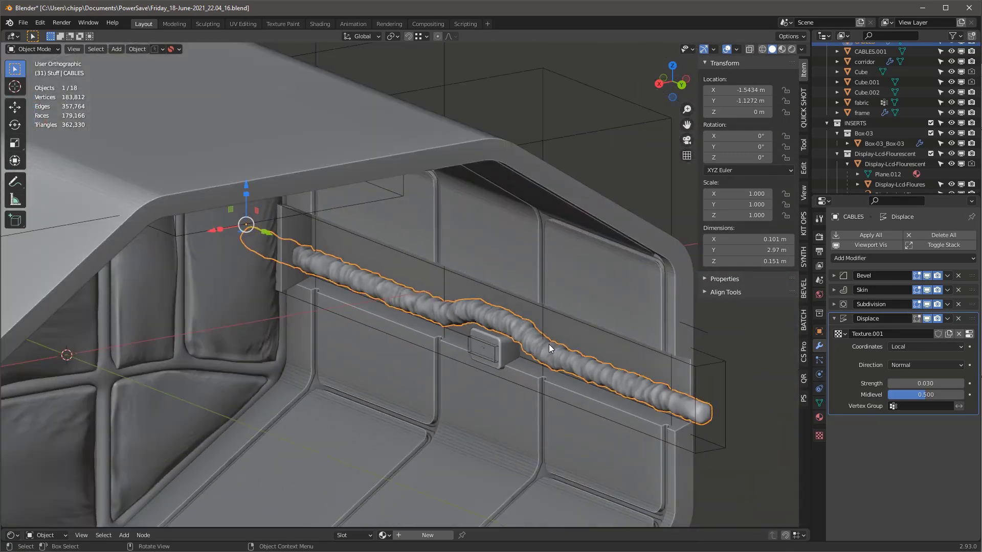
{"action": "scroll", "coordinate": [549, 345], "scroll_direction": "up", "scroll_amount": 3}
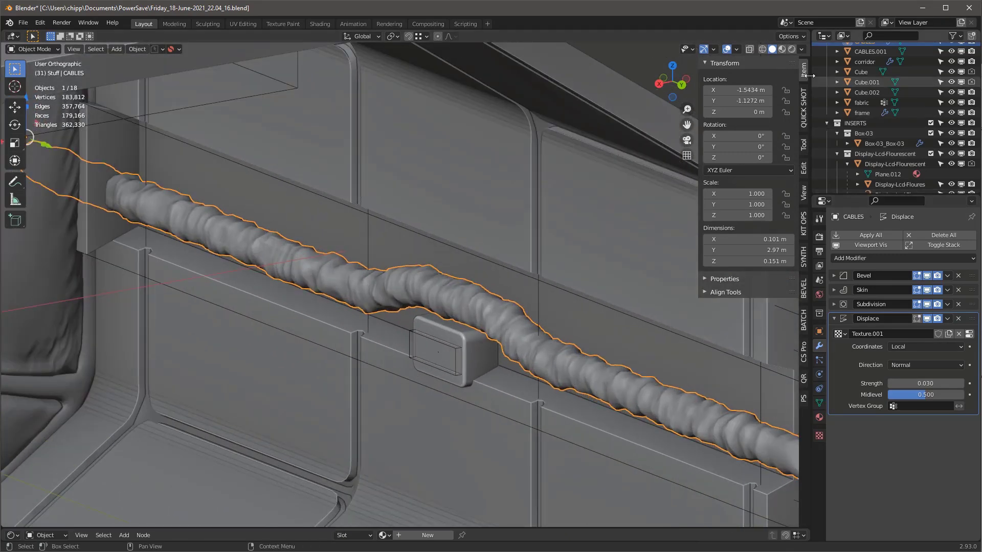
Apply the KO-Metal sy_chrome_shiny material from KIT OPS and preview materials
{"action": "left_click", "coordinate": [802, 224]}
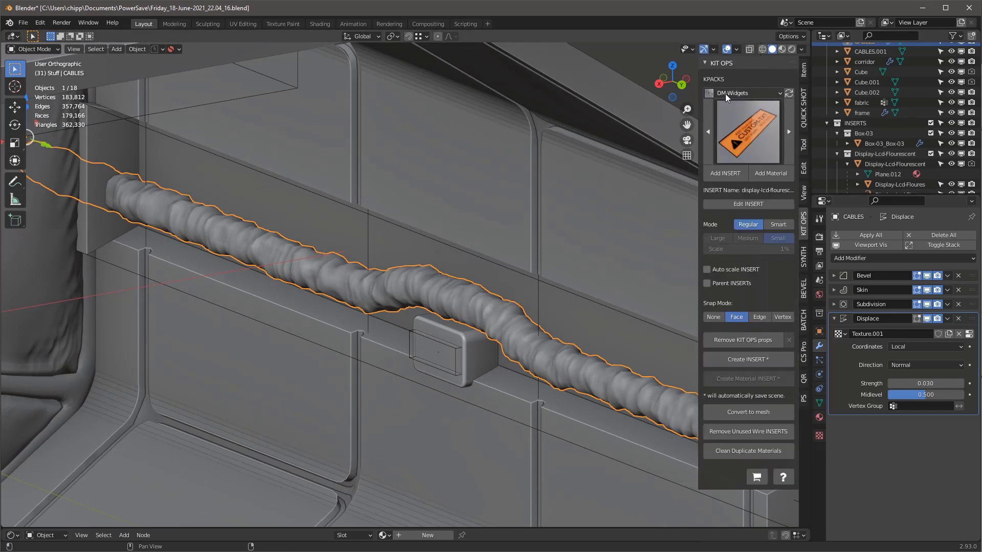
{"action": "left_click", "coordinate": [725, 94]}
{"action": "left_click", "coordinate": [398, 108]}
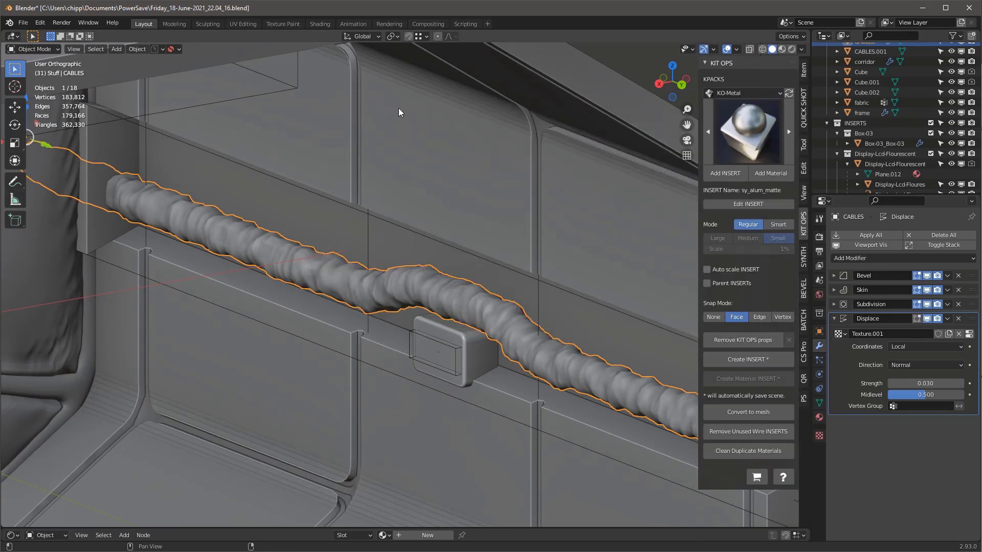
{"action": "left_click", "coordinate": [745, 132]}
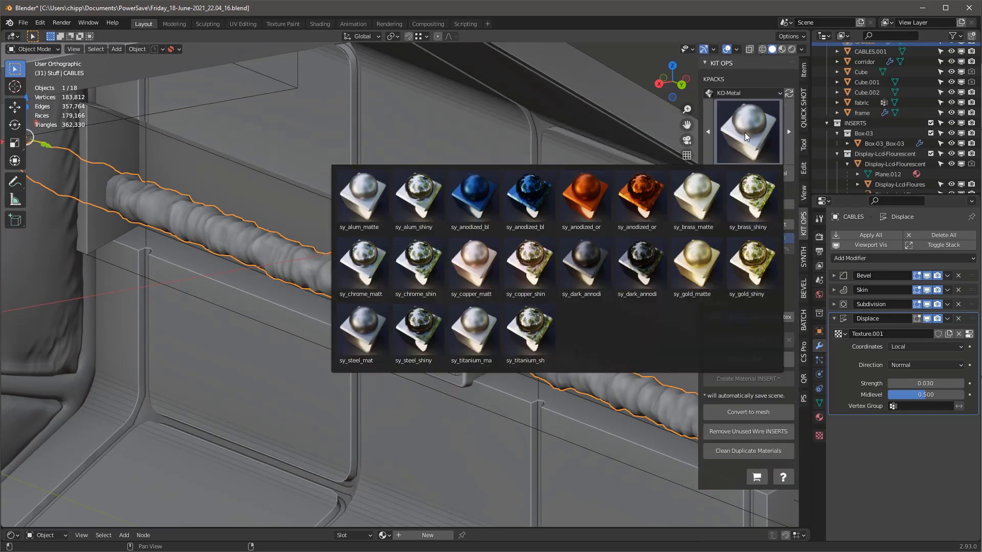
{"action": "left_click", "coordinate": [427, 335]}
{"action": "left_click", "coordinate": [775, 174]}
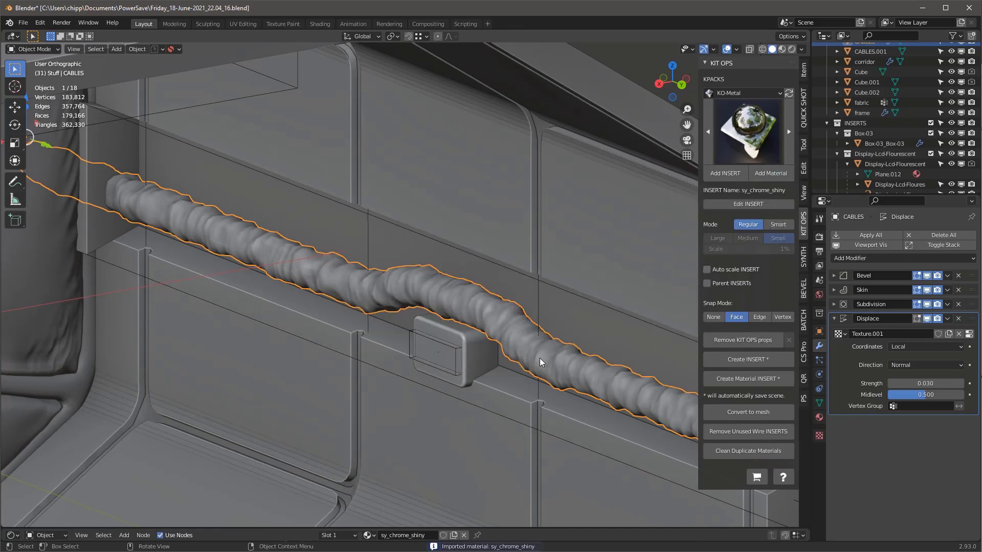
{"action": "key", "text": "z"}
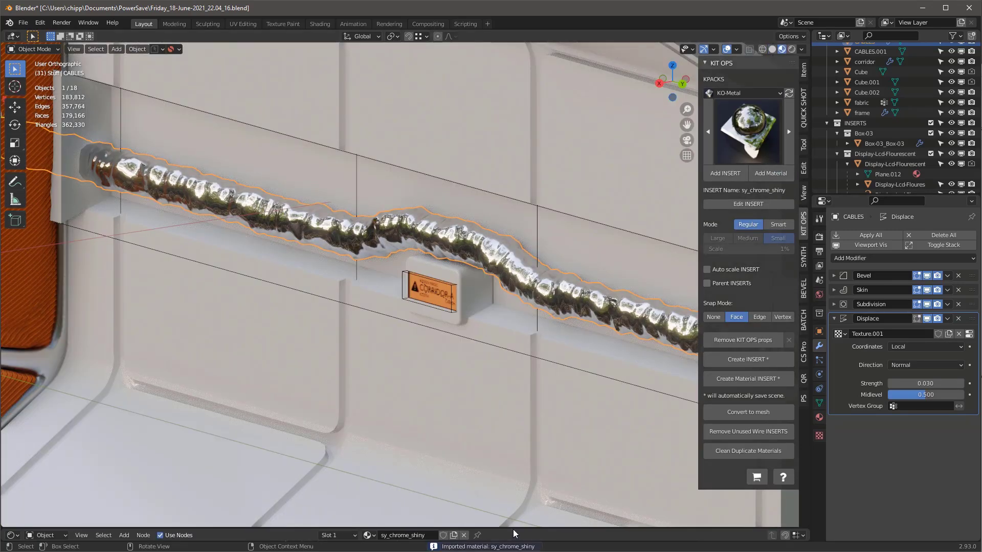
{"action": "mouse_move", "coordinate": [536, 406]}
{"action": "middle_mouse_down"}
{"action": "mouse_move", "coordinate": [532, 348]}
{"action": "mouse_move", "coordinate": [508, 377]}
{"action": "mouse_move", "coordinate": [539, 375]}
{"action": "mouse_move", "coordinate": [534, 368]}
{"action": "middle_mouse_up"}
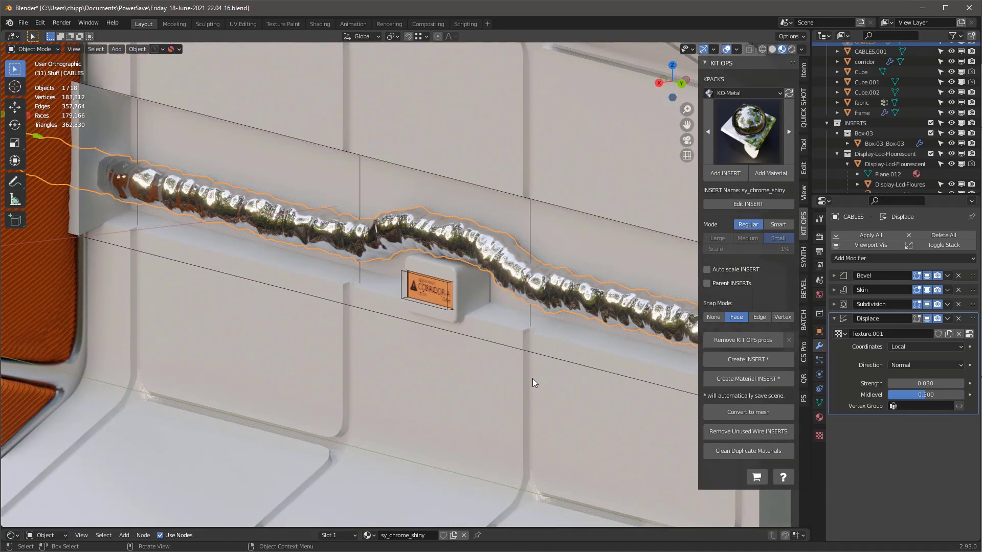
Replace it with sy_alum_shiny and inspect the aluminium cable
{"action": "left_click", "coordinate": [760, 135]}
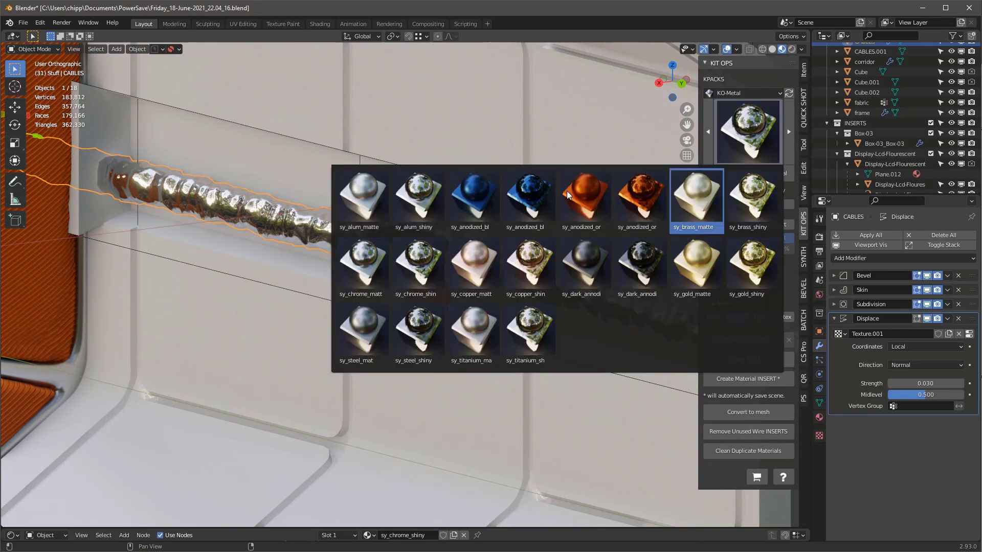
{"action": "left_click", "coordinate": [417, 199]}
{"action": "middle_click_drag", "start_coordinate": [417, 199], "coordinate": [491, 269]}
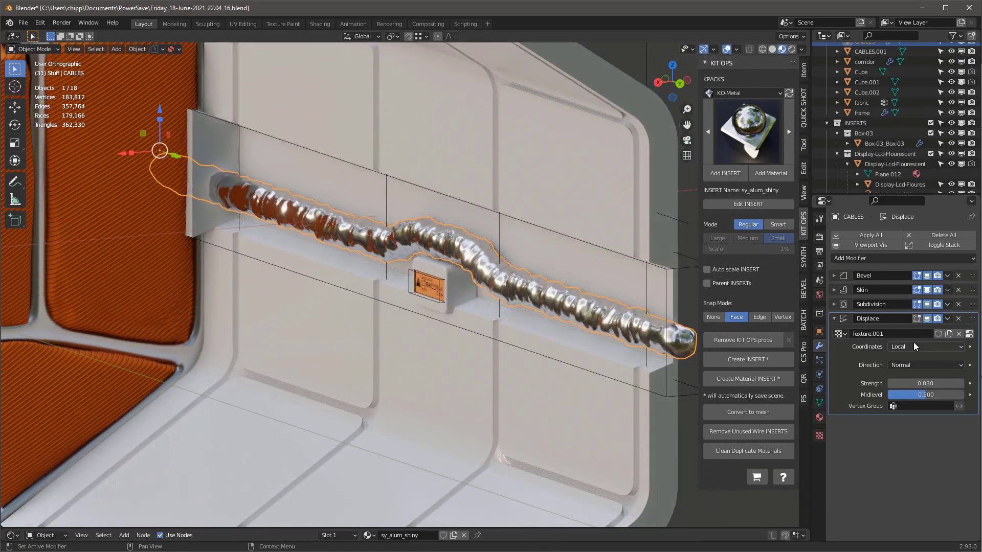
Increase CABLES Bevel segments to 11 and Subdivision Levels Viewport to 4
{"action": "left_click", "coordinate": [835, 275]}
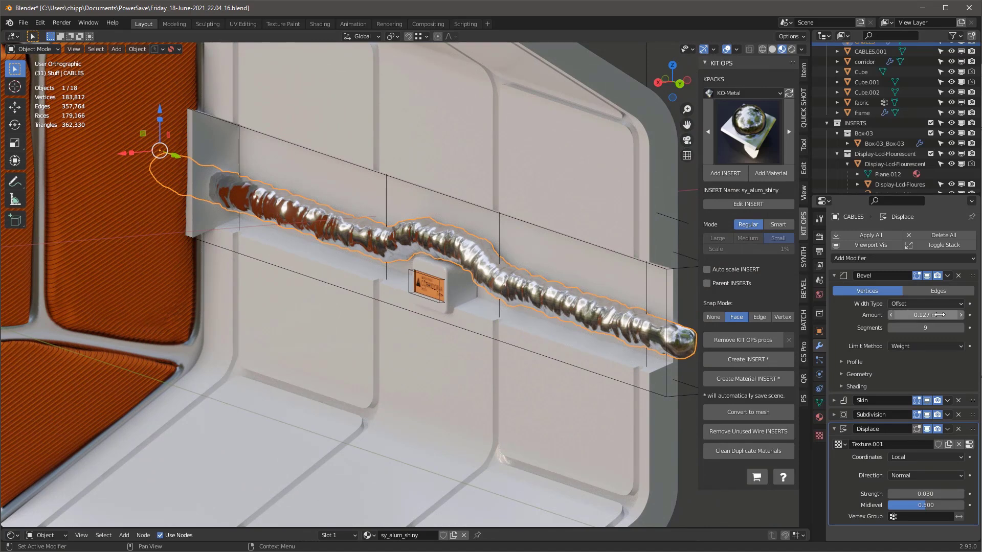
{"action": "left_click", "coordinate": [961, 328]}
{"action": "left_click", "coordinate": [961, 328]}
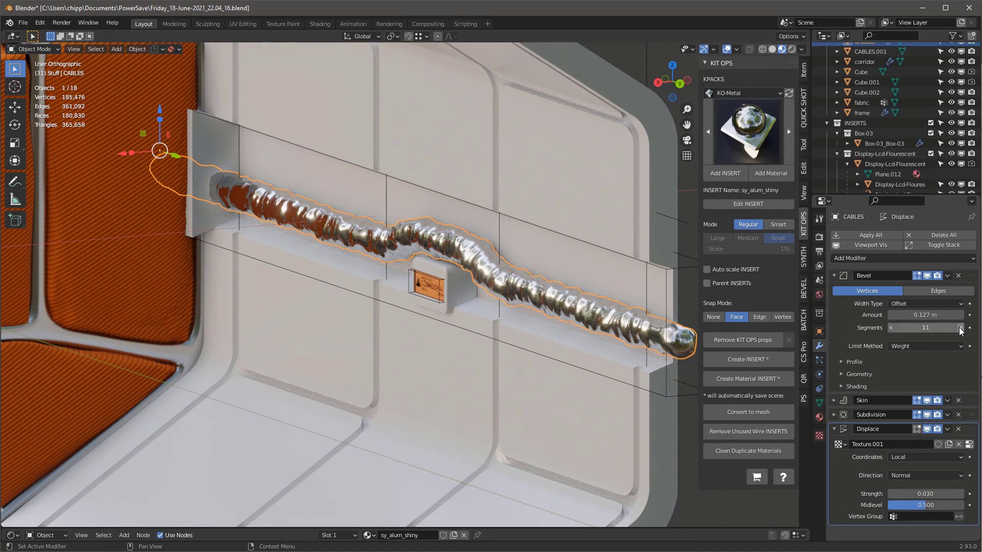
{"action": "left_click", "coordinate": [834, 416]}
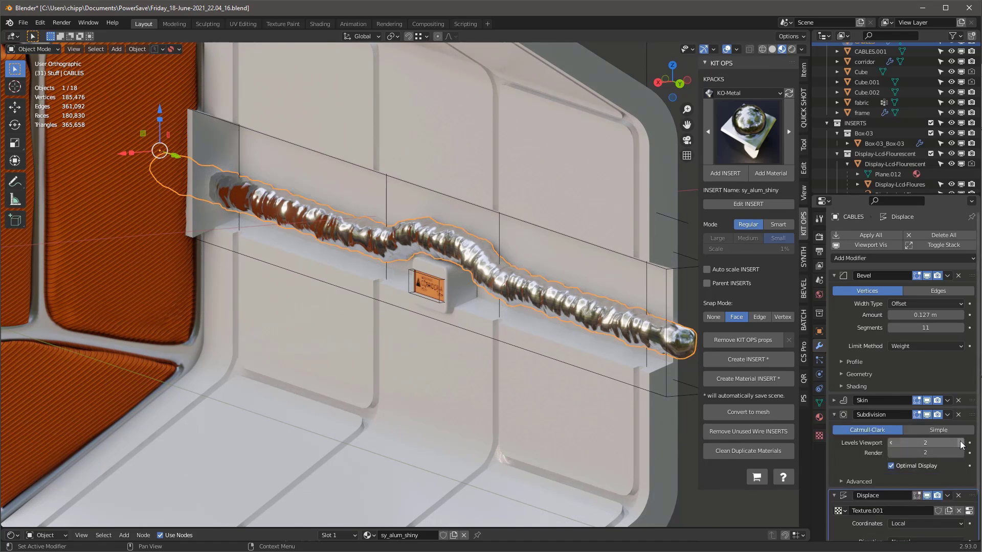
{"action": "left_click", "coordinate": [961, 443]}
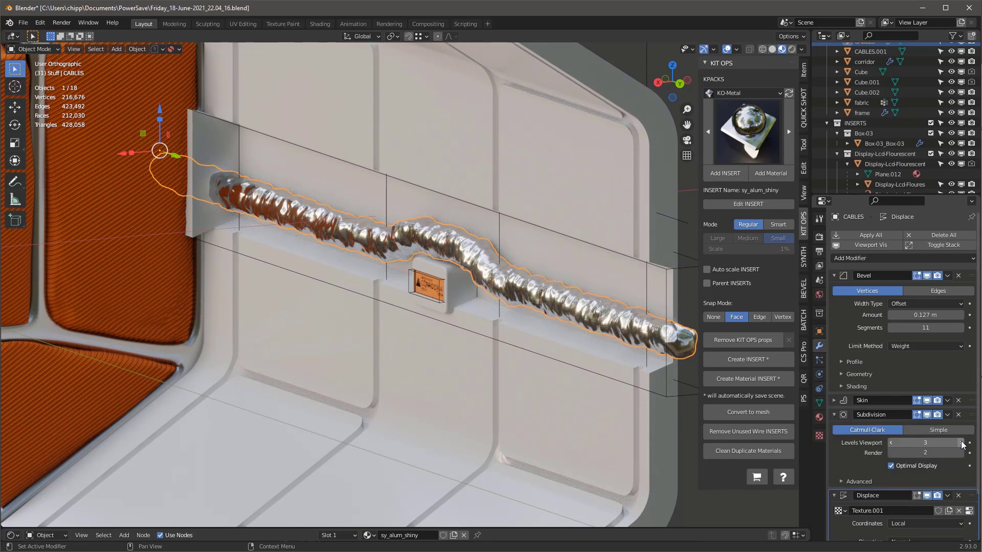
{"action": "left_click", "coordinate": [961, 443]}
{"action": "scroll", "coordinate": [588, 342], "scroll_direction": "up", "scroll_amount": 2}
{"action": "mouse_move", "coordinate": [588, 342]}
{"action": "middle_mouse_down"}
{"action": "mouse_move", "coordinate": [585, 305]}
{"action": "mouse_move", "coordinate": [600, 309]}
{"action": "mouse_move", "coordinate": [592, 319]}
{"action": "mouse_move", "coordinate": [612, 315]}
{"action": "mouse_move", "coordinate": [517, 333]}
{"action": "mouse_move", "coordinate": [552, 319]}
{"action": "mouse_move", "coordinate": [583, 324]}
{"action": "middle_mouse_up"}
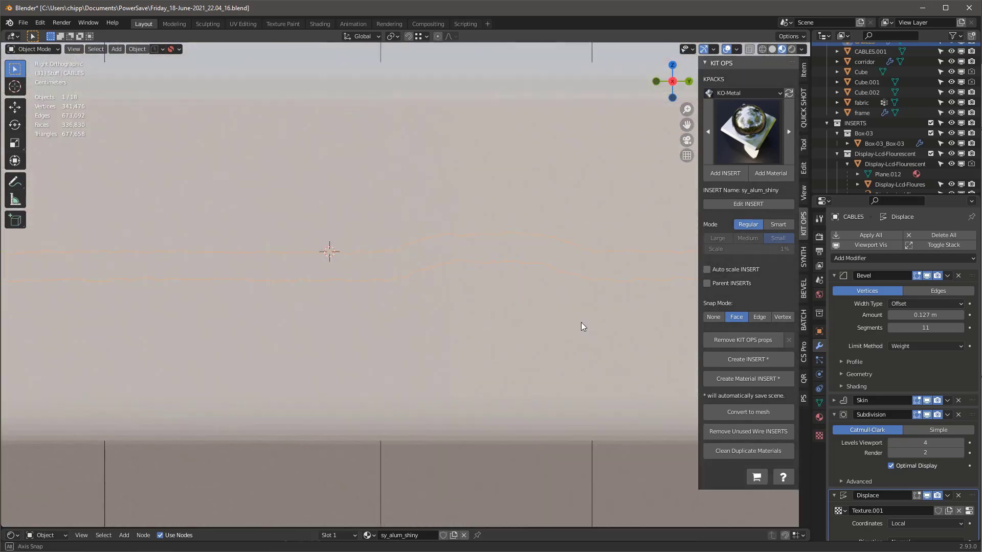
Switch the viewport to wireframe and select the CABLES.001 cable path
{"action": "key", "text": "z"}
{"action": "left_click", "coordinate": [519, 354]}
{"action": "scroll", "coordinate": [519, 349], "scroll_direction": "down", "scroll_amount": 5}
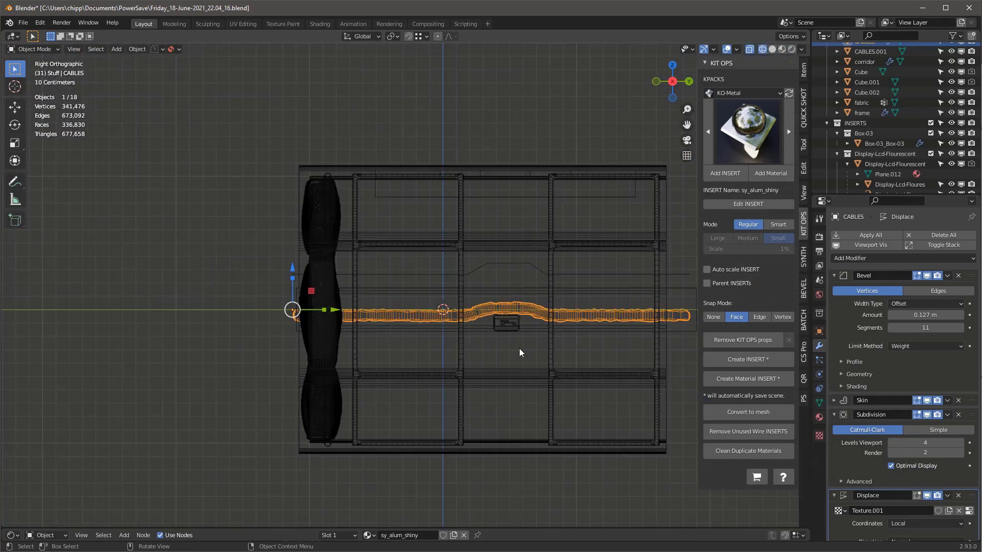
{"action": "left_click", "coordinate": [596, 318]}
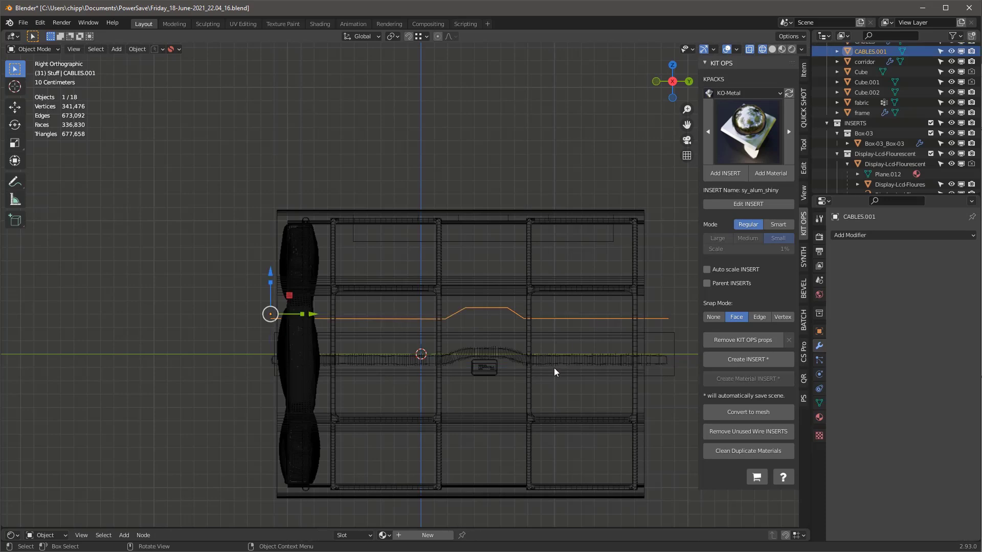
{"action": "scroll", "coordinate": [486, 313], "scroll_direction": "up", "scroll_amount": 1}
Add a Bevel modifier to the path set to Vertices with Limit Method Weight
{"action": "left_click", "coordinate": [855, 234]}
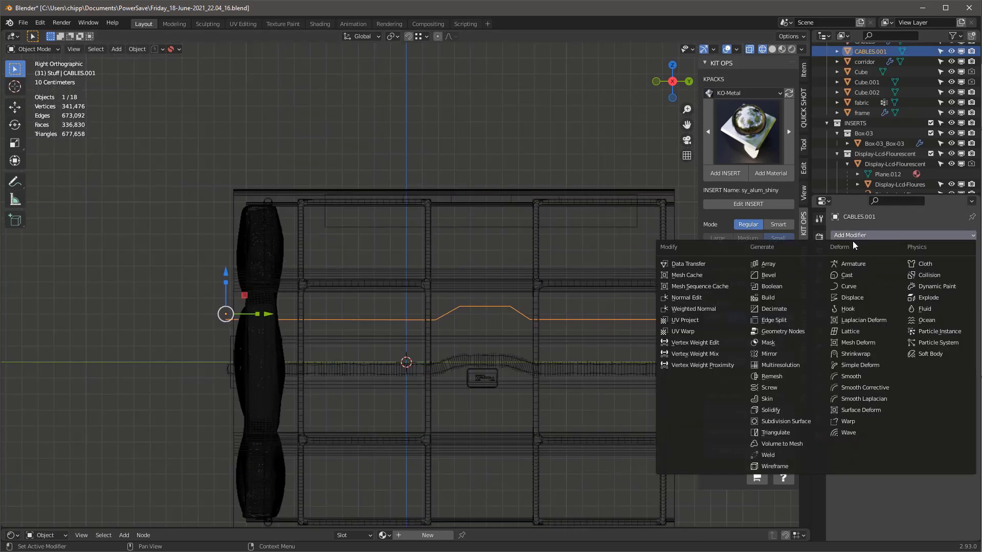
{"action": "left_click", "coordinate": [775, 275]}
{"action": "left_click", "coordinate": [890, 291]}
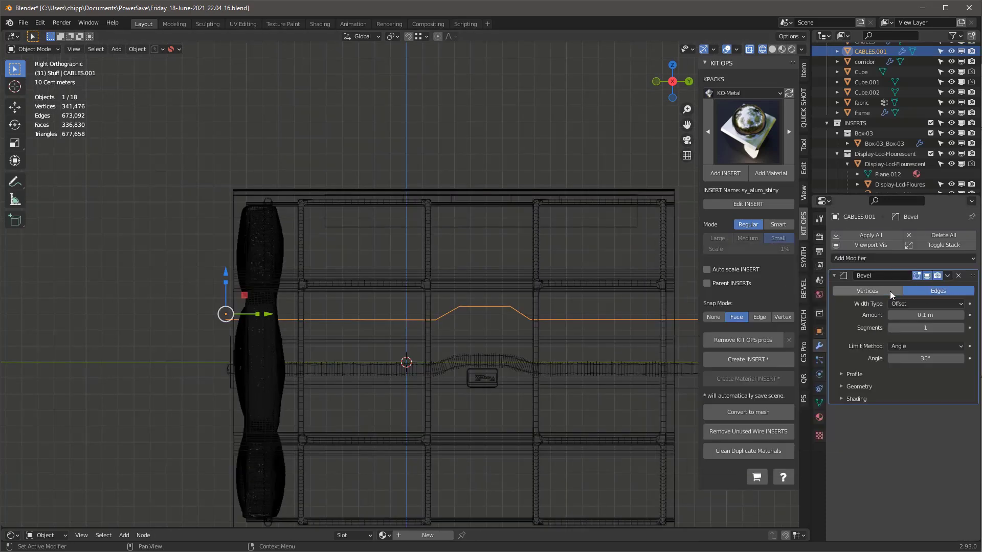
{"action": "left_click", "coordinate": [914, 347]}
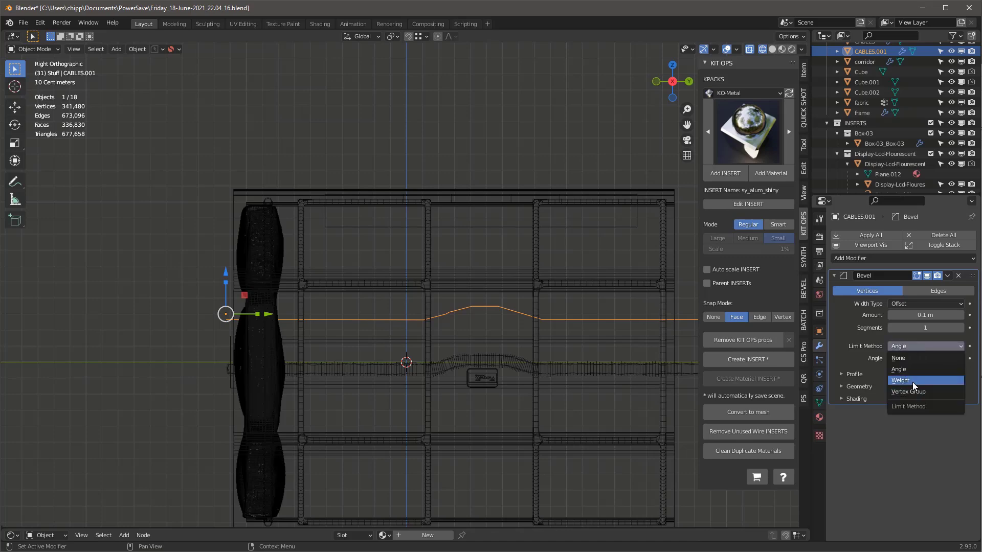
{"action": "left_click", "coordinate": [912, 381]}
Give the raised middle vertices a bevel weight of 0.5 and set 4 bevel segments
{"action": "key", "text": "Tab"}
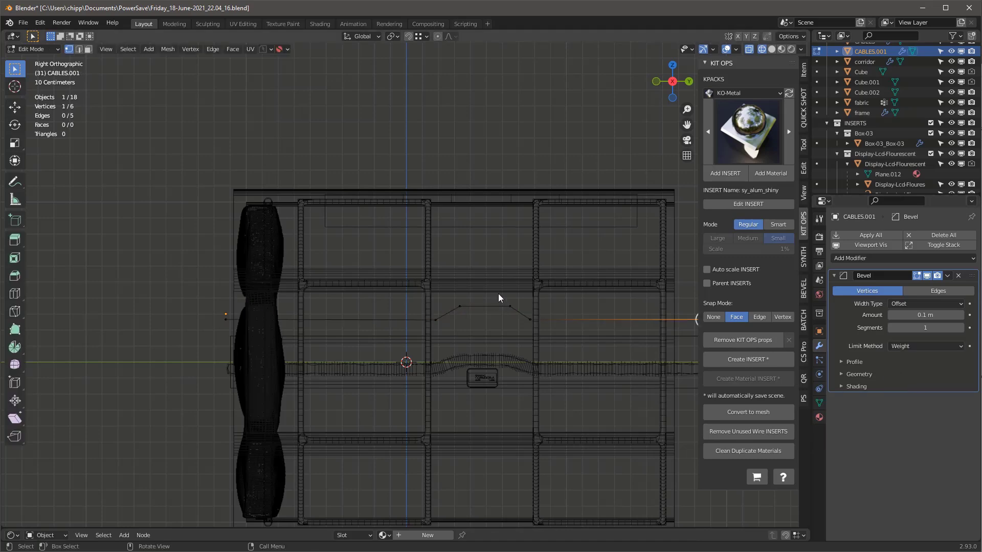
{"action": "scroll", "coordinate": [304, 305], "scroll_direction": "down", "scroll_amount": 1}
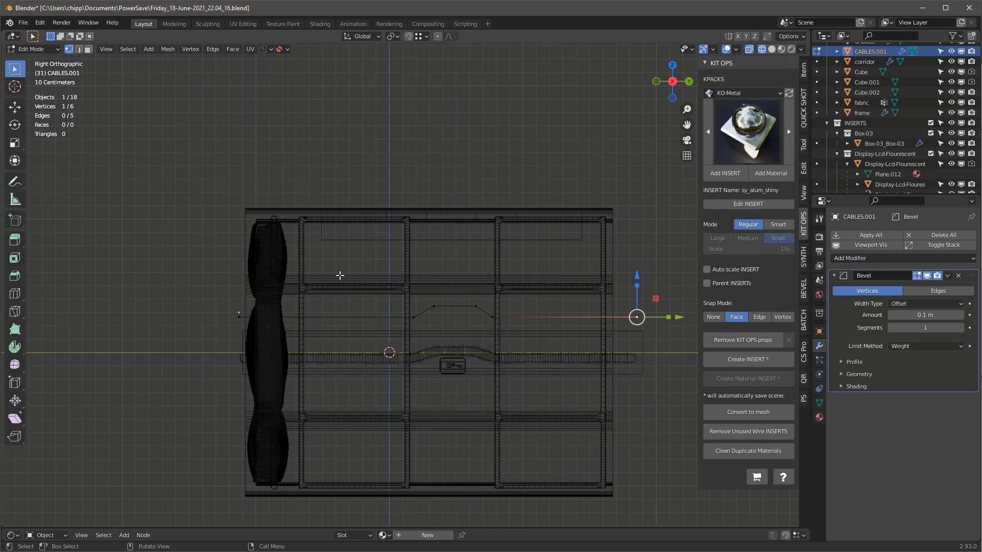
{"action": "left_click_drag", "start_coordinate": [340, 274], "coordinate": [551, 331]}
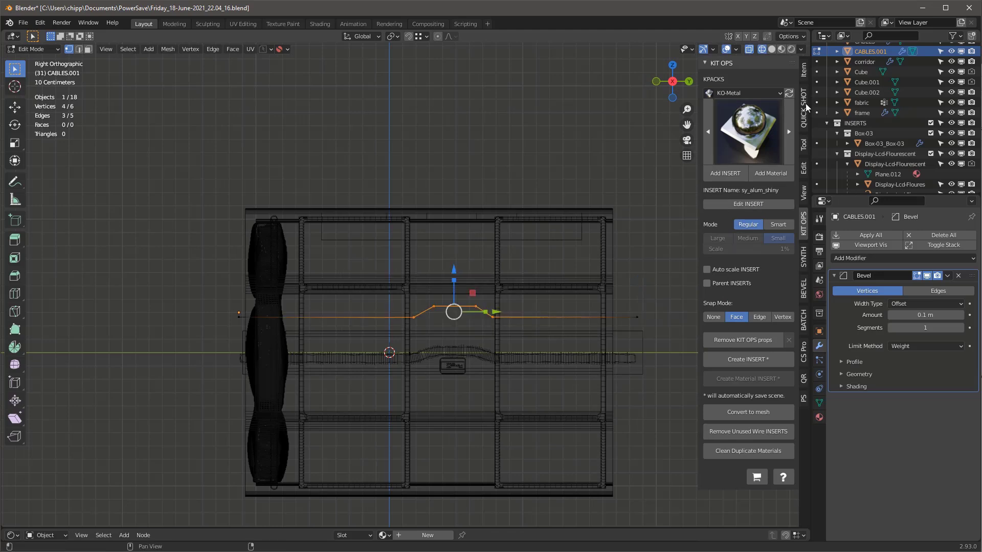
{"action": "left_click", "coordinate": [803, 71]}
{"action": "left_click", "coordinate": [786, 149]}
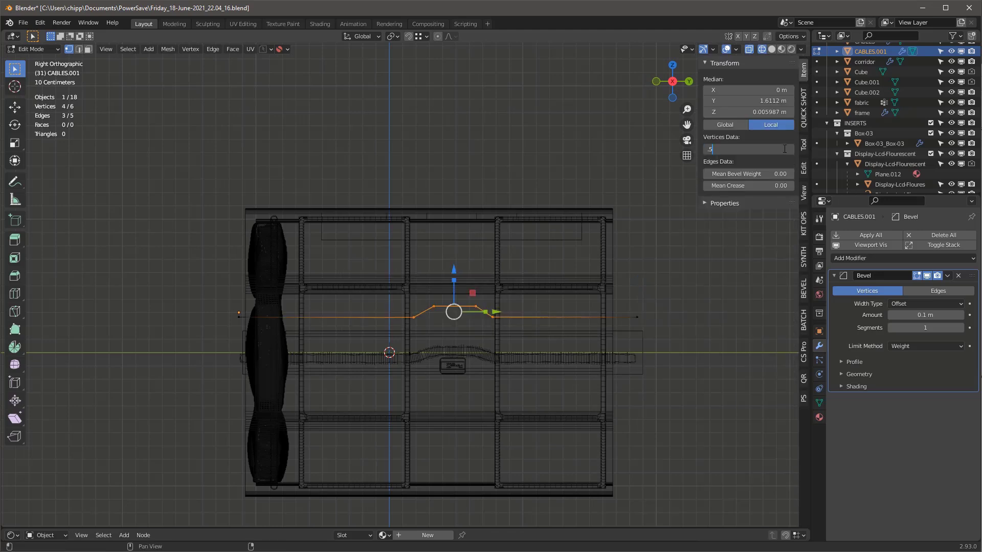
{"action": "type", "text": ".5"}
{"action": "key", "text": "Return"}
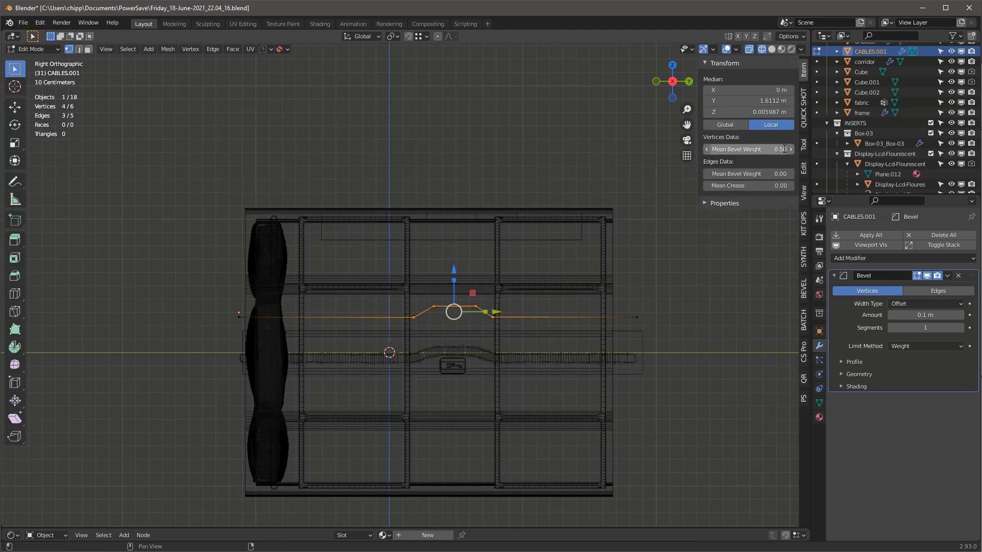
{"action": "left_click", "coordinate": [915, 328]}
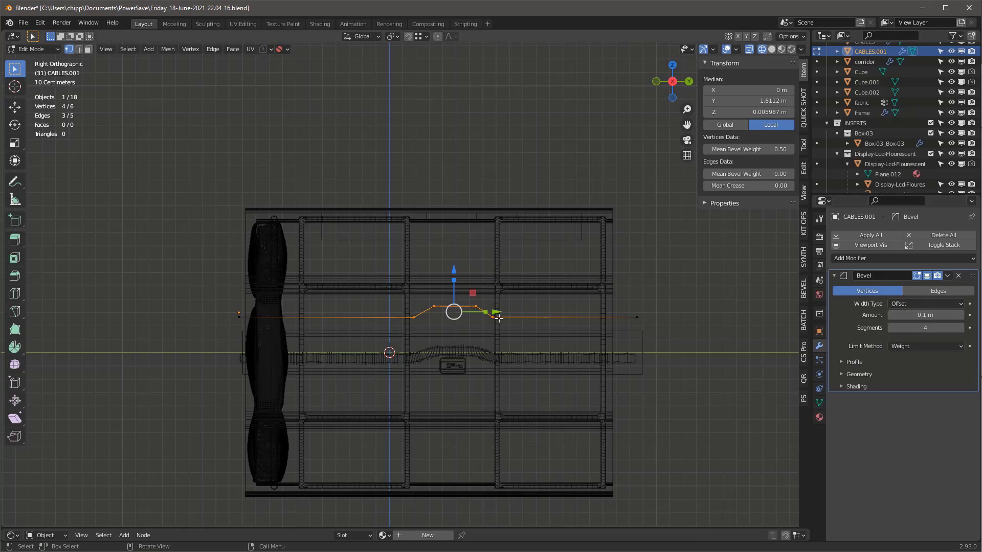
{"action": "scroll", "coordinate": [499, 318], "scroll_direction": "up", "scroll_amount": 3}
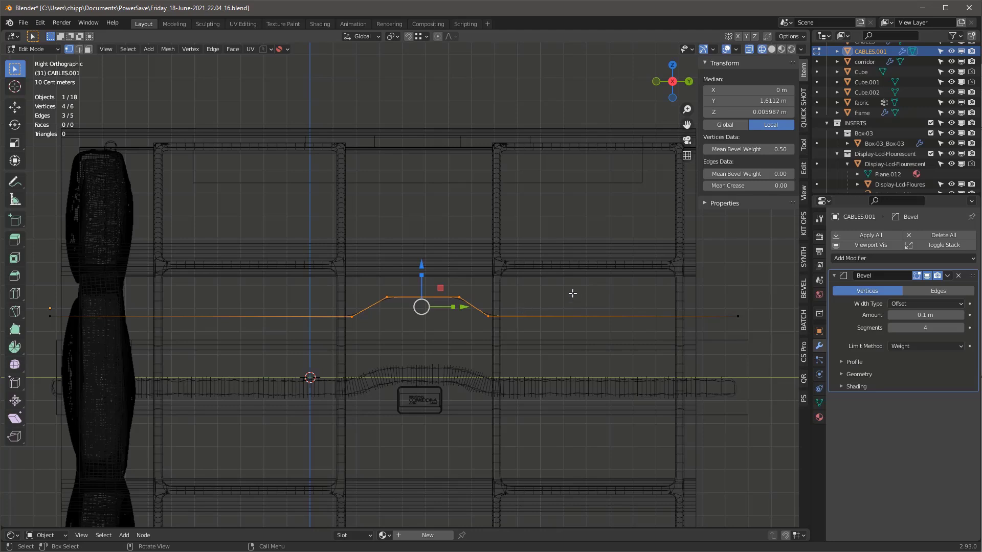
Lower the whole path about 0.25 m and reduce the bevel amount to 0.045 m
{"action": "key", "text": "a"}
{"action": "left_click_drag", "start_coordinate": [413, 267], "coordinate": [422, 328]}
{"action": "middle_click_drag", "start_coordinate": [641, 359], "coordinate": [510, 359]}
{"action": "scroll", "coordinate": [394, 405], "scroll_direction": "up", "scroll_amount": 4}
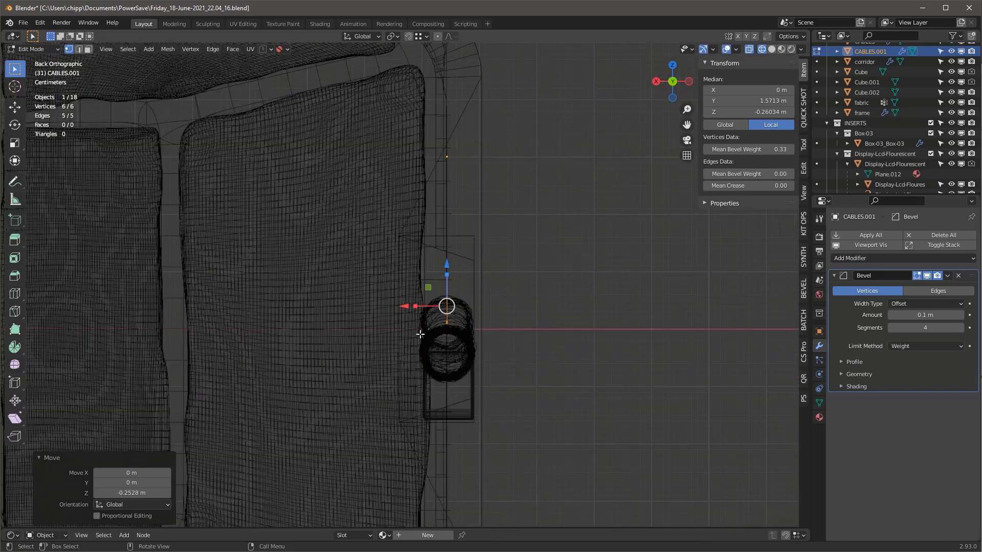
{"action": "left_click_drag", "start_coordinate": [405, 312], "coordinate": [402, 312]}
{"action": "key", "text": "KP_3"}
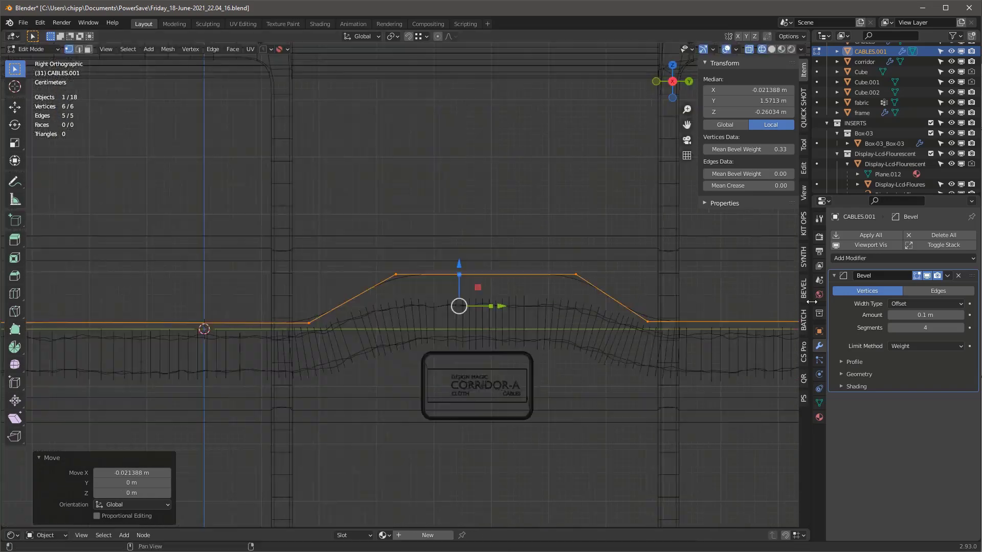
{"action": "left_click_drag", "start_coordinate": [925, 315], "coordinate": [920, 315]}
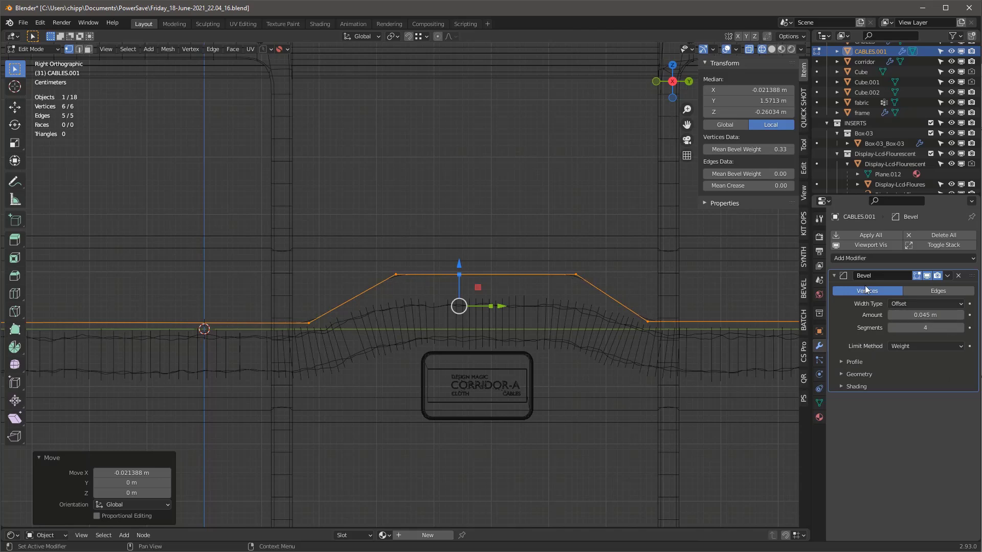
{"action": "left_click", "coordinate": [859, 258]}
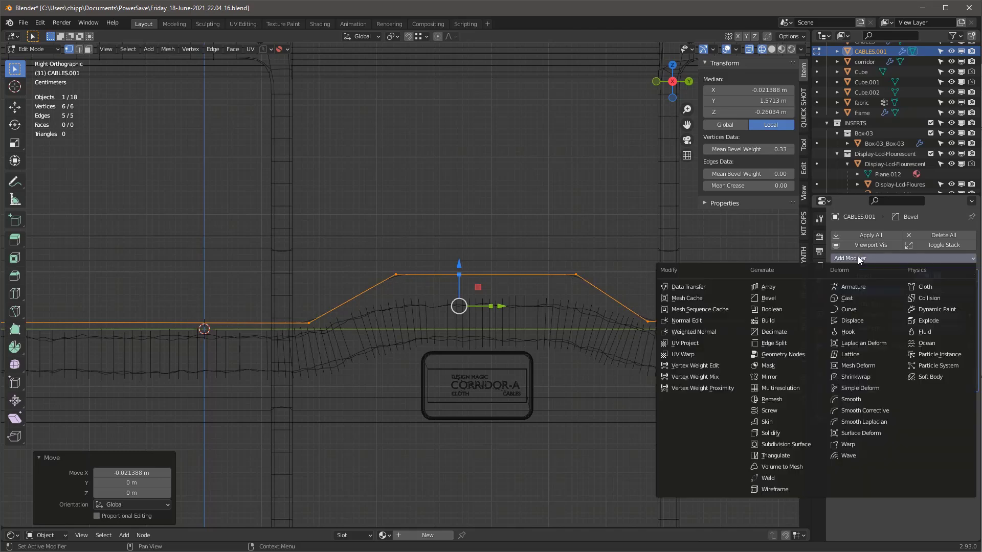
Add a Skin modifier and shrink the cable's skin radius in three passes
{"action": "left_click", "coordinate": [776, 422]}
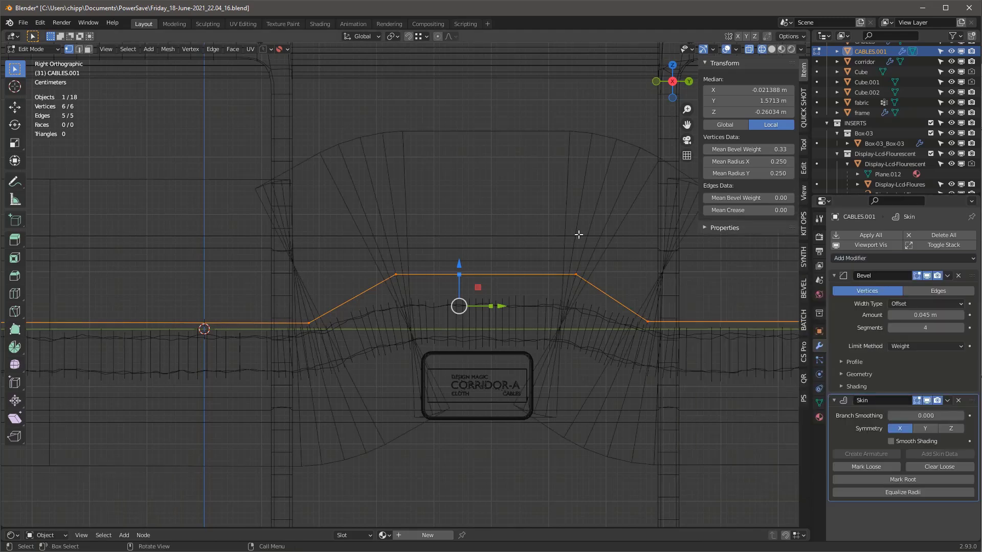
{"action": "key", "text": "ctrl+a"}
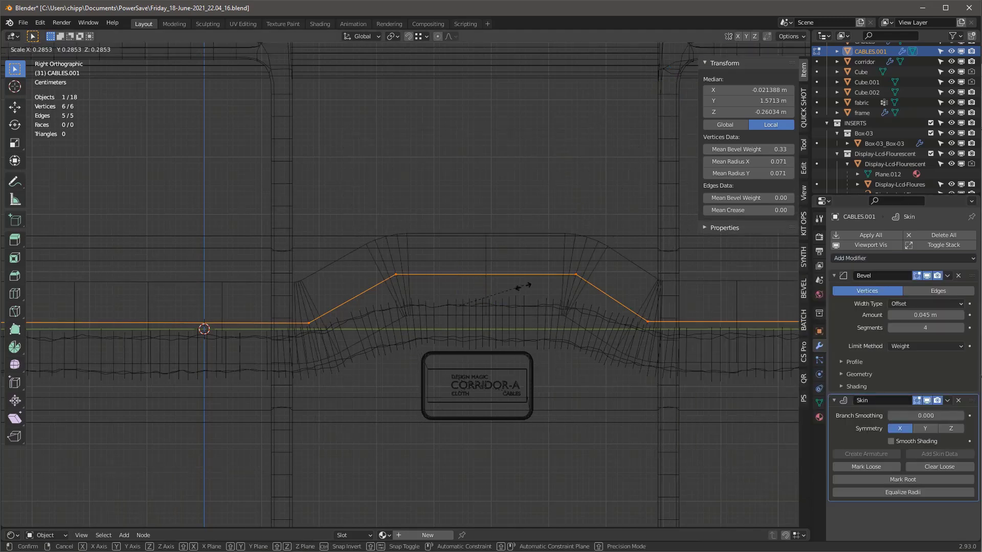
{"action": "left_click", "coordinate": [527, 290]}
{"action": "key", "text": "ctrl+a"}
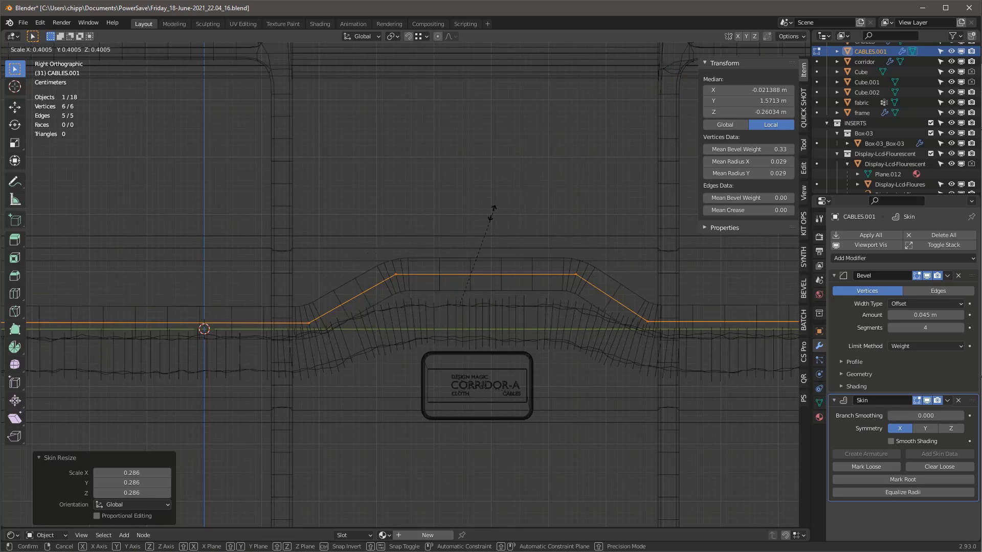
{"action": "left_click", "coordinate": [517, 219]}
{"action": "key", "text": "ctrl+a"}
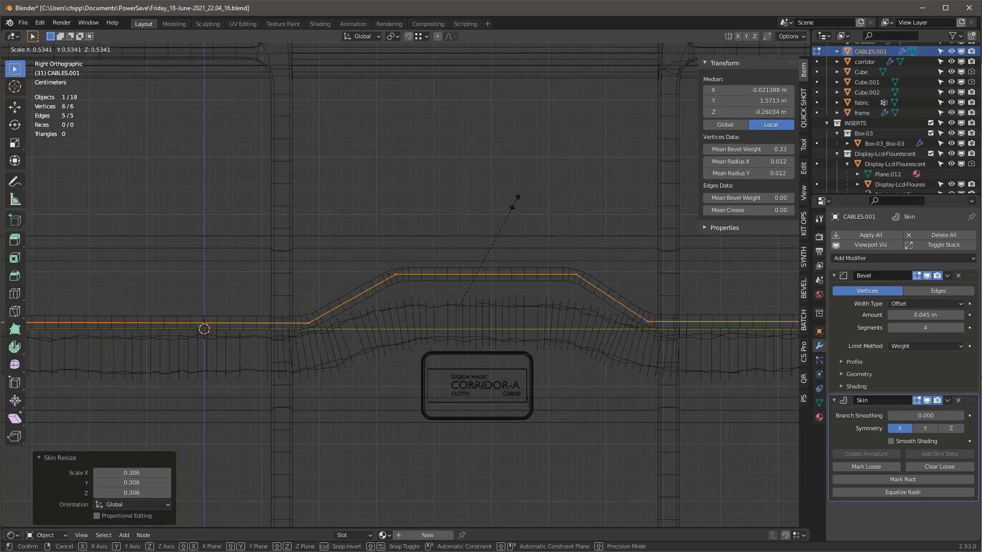
{"action": "left_click", "coordinate": [473, 252]}
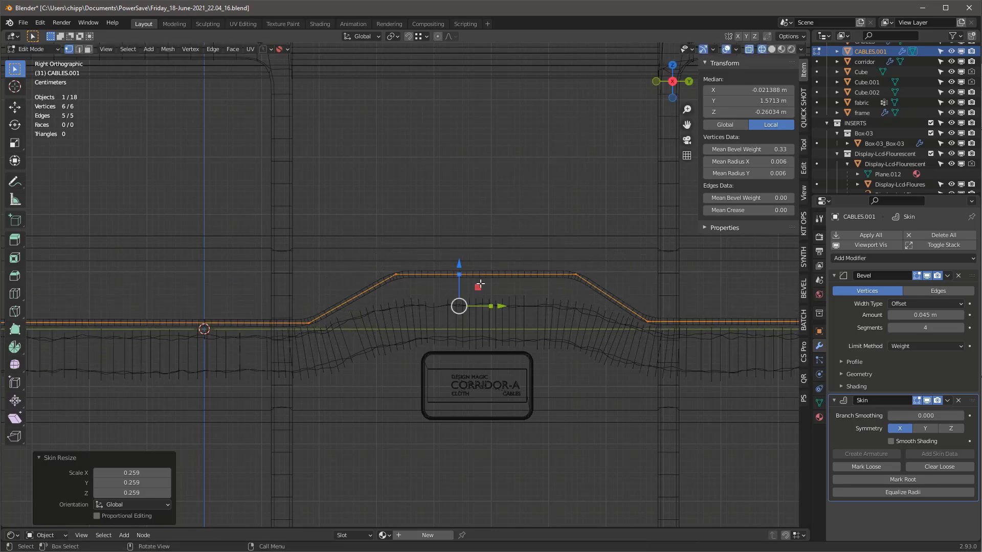
Lower the top cable segment slightly and round both bends with weight 1.00 and 0.055 m bevel
{"action": "left_click_drag", "start_coordinate": [387, 247], "coordinate": [609, 292]}
{"action": "left_click_drag", "start_coordinate": [483, 235], "coordinate": [483, 258]}
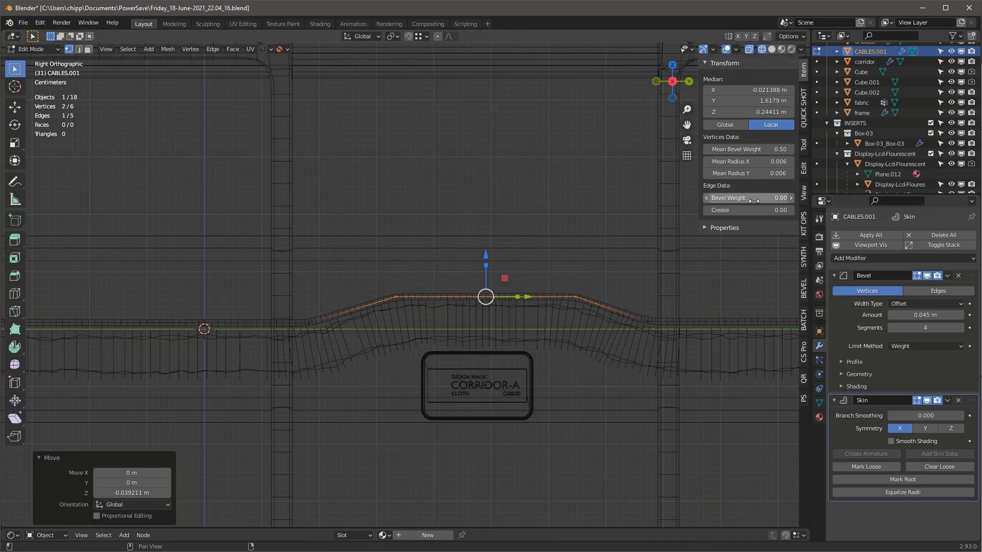
{"action": "left_click_drag", "start_coordinate": [738, 150], "coordinate": [783, 150]}
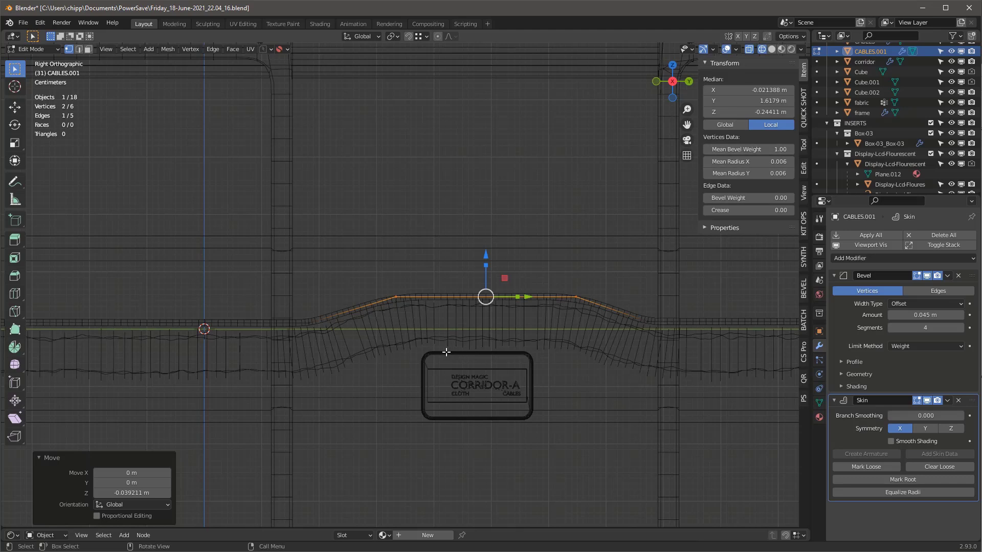
{"action": "left_click_drag", "start_coordinate": [231, 295], "coordinate": [338, 348]}
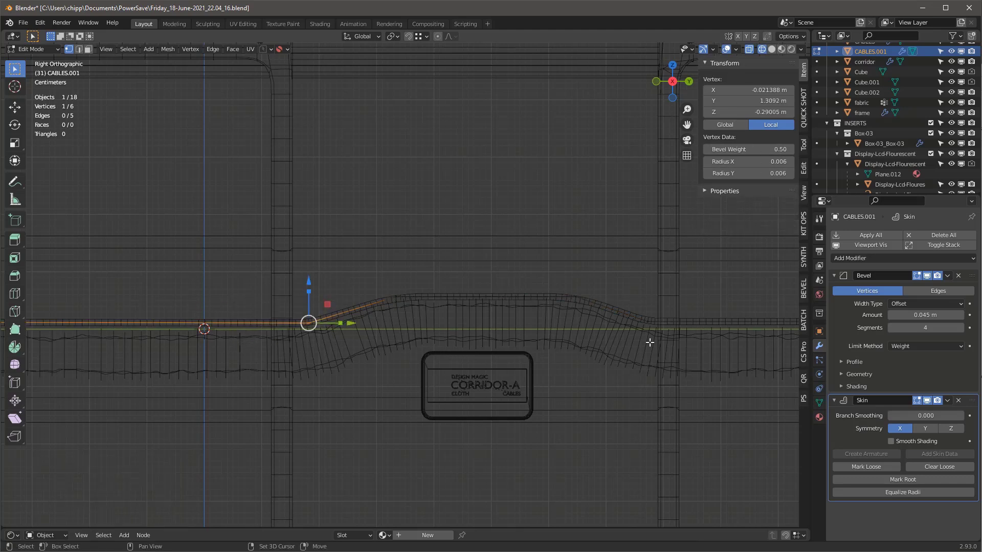
{"action": "left_click", "coordinate": [647, 314], "text": "shift"}
{"action": "left_click_drag", "start_coordinate": [741, 150], "coordinate": [775, 150]}
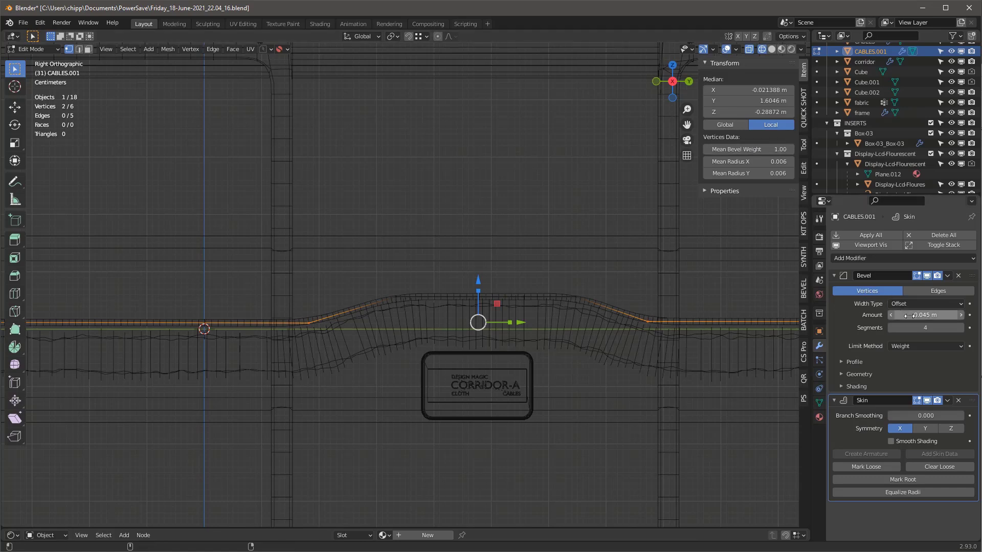
{"action": "mouse_move", "coordinate": [918, 315]}
{"action": "left_mouse_down"}
{"action": "mouse_move", "coordinate": [936, 314]}
{"action": "mouse_move", "coordinate": [913, 315]}
{"action": "left_mouse_up"}
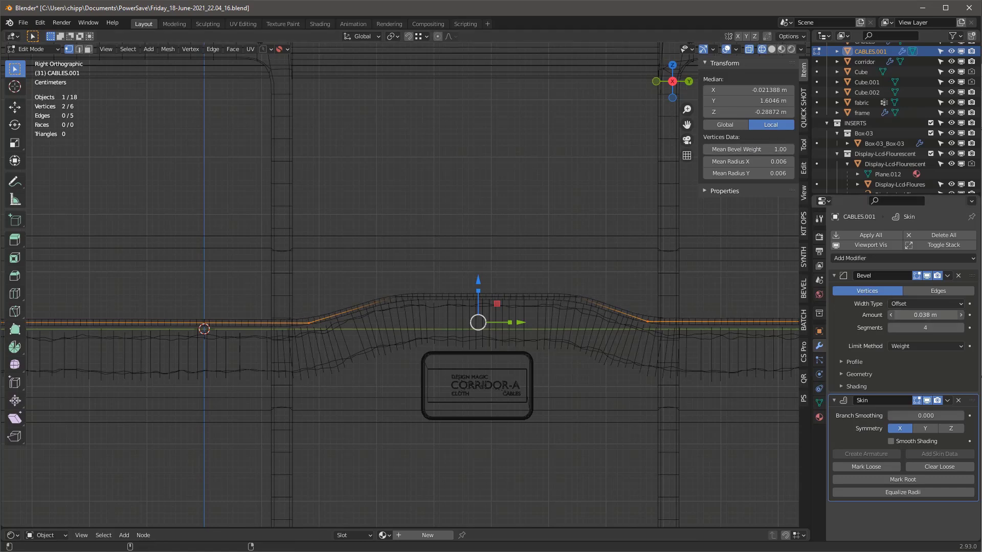
{"action": "scroll", "coordinate": [432, 333], "scroll_direction": "down", "scroll_amount": 5}
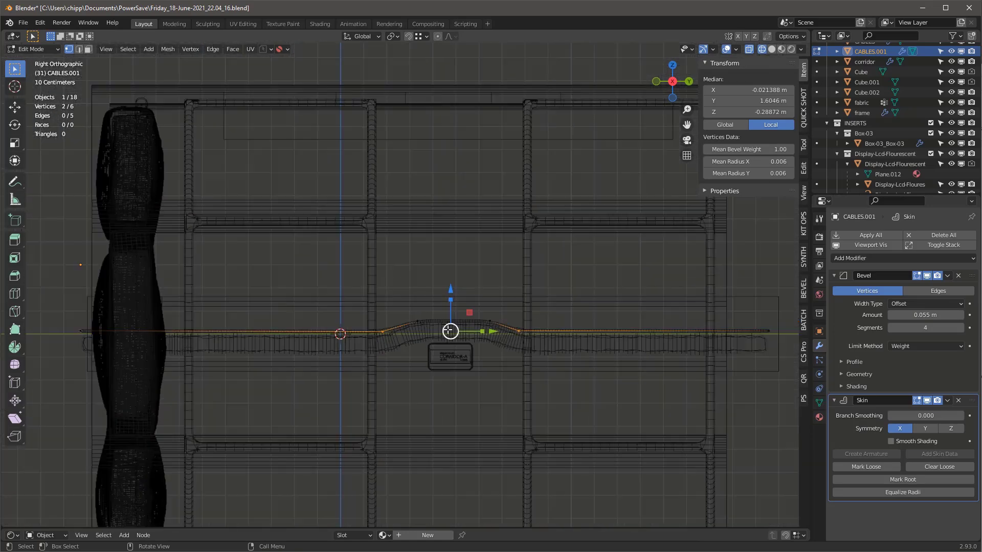
{"action": "scroll", "coordinate": [434, 334], "scroll_direction": "up", "scroll_amount": 3}
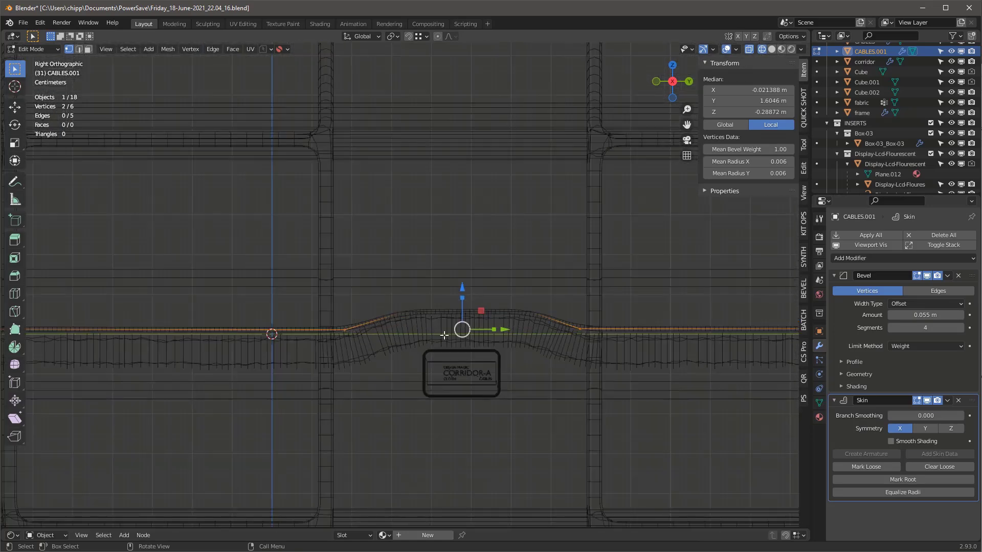
{"action": "key", "text": "Tab"}
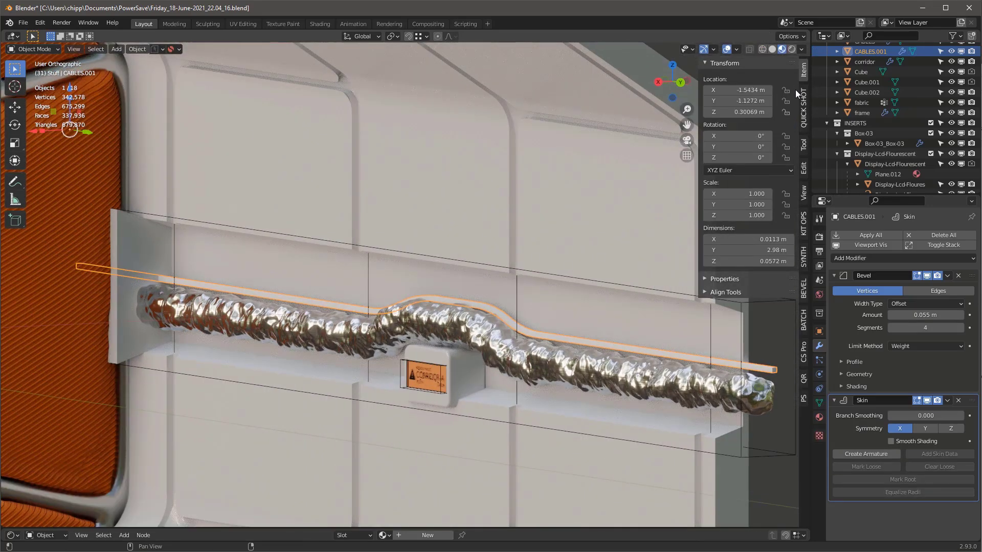
Apply KIT OPS sy_rubber from the KO-Special-Mats pack to CABLES.001
{"action": "left_click", "coordinate": [803, 238]}
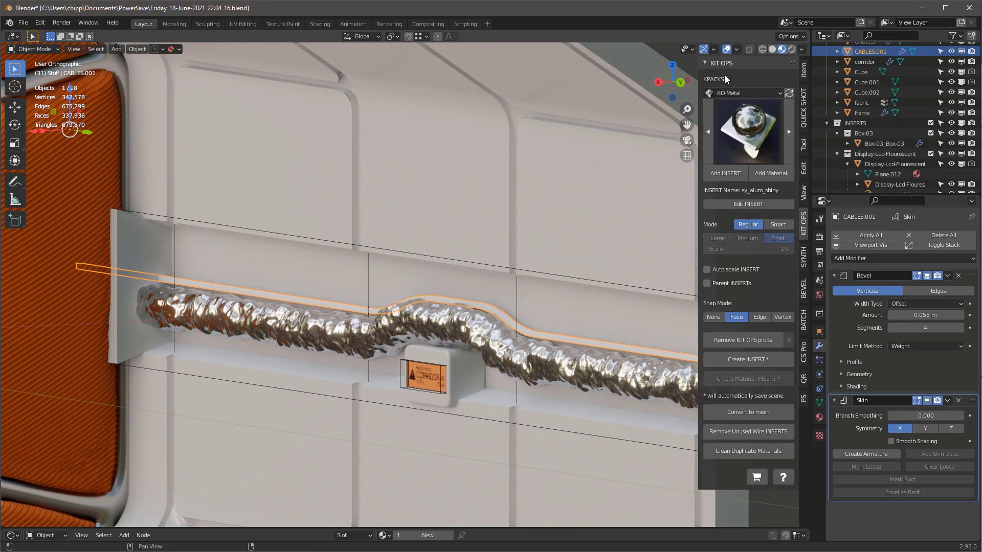
{"action": "left_click", "coordinate": [728, 92]}
{"action": "left_click", "coordinate": [393, 130]}
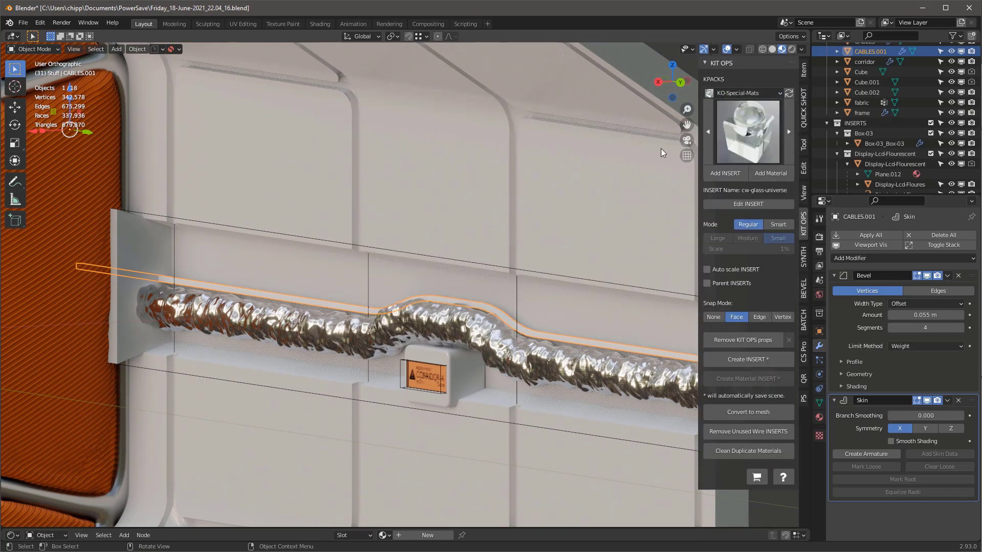
{"action": "left_click", "coordinate": [745, 132]}
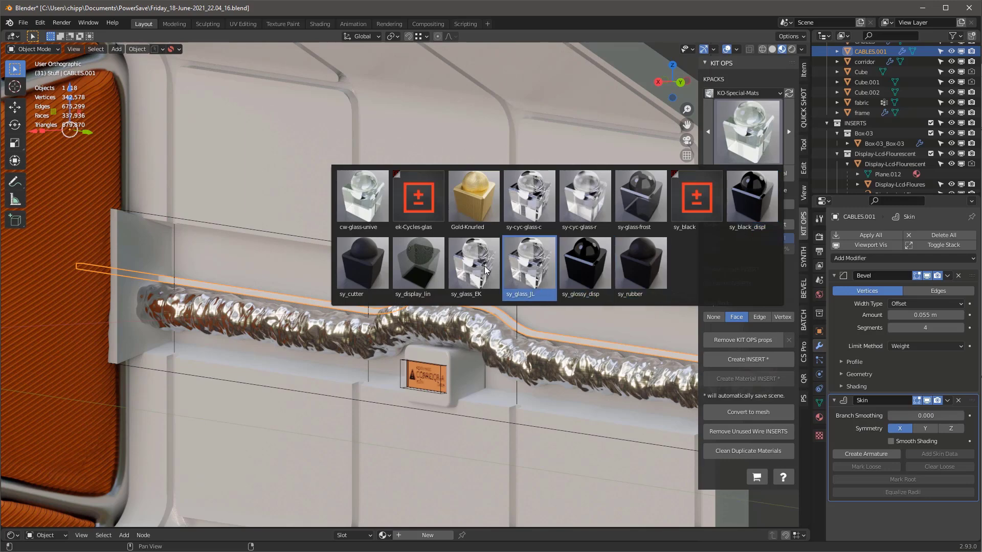
{"action": "left_click", "coordinate": [760, 143]}
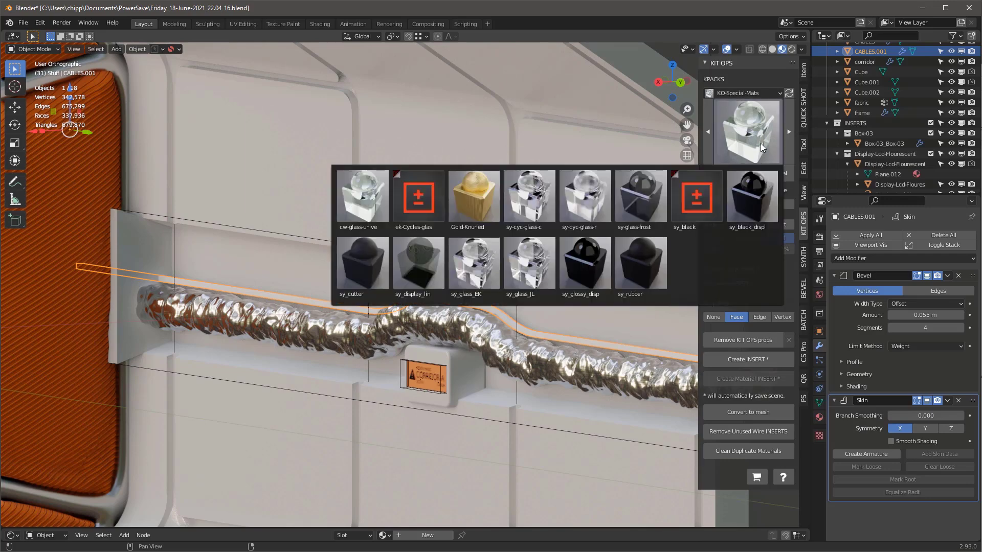
{"action": "left_click", "coordinate": [643, 264]}
{"action": "left_click", "coordinate": [762, 173]}
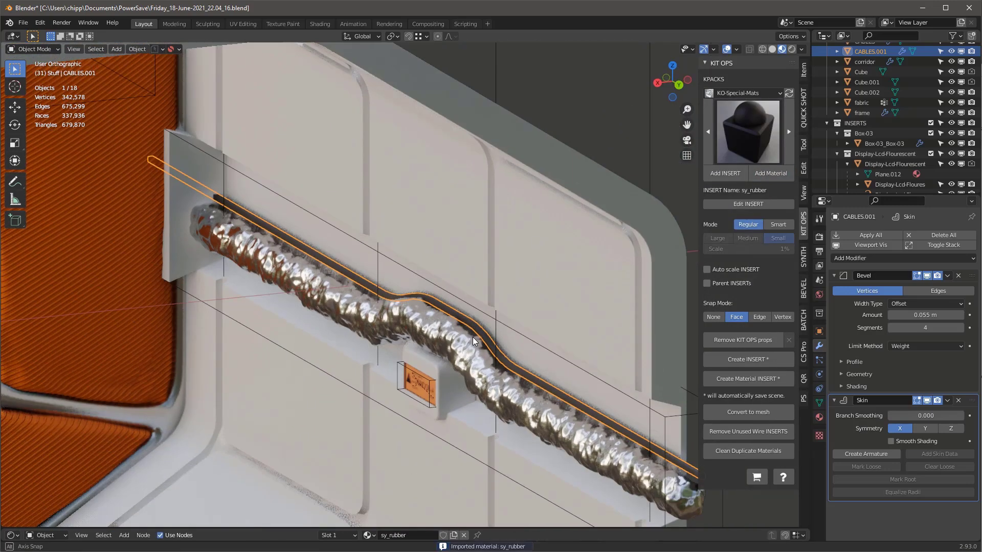
{"action": "mouse_move", "coordinate": [490, 330]}
{"action": "middle_mouse_down"}
{"action": "mouse_move", "coordinate": [476, 312]}
{"action": "mouse_move", "coordinate": [484, 327]}
{"action": "mouse_move", "coordinate": [492, 304]}
{"action": "mouse_move", "coordinate": [557, 312]}
{"action": "mouse_move", "coordinate": [483, 299]}
{"action": "middle_mouse_up"}
{"action": "scroll", "coordinate": [495, 316], "scroll_direction": "down", "scroll_amount": 2}
{"action": "key", "text": "shift+z"}
Stack three duplicated cable wires vertically above the original
{"action": "key", "text": "Tab"}
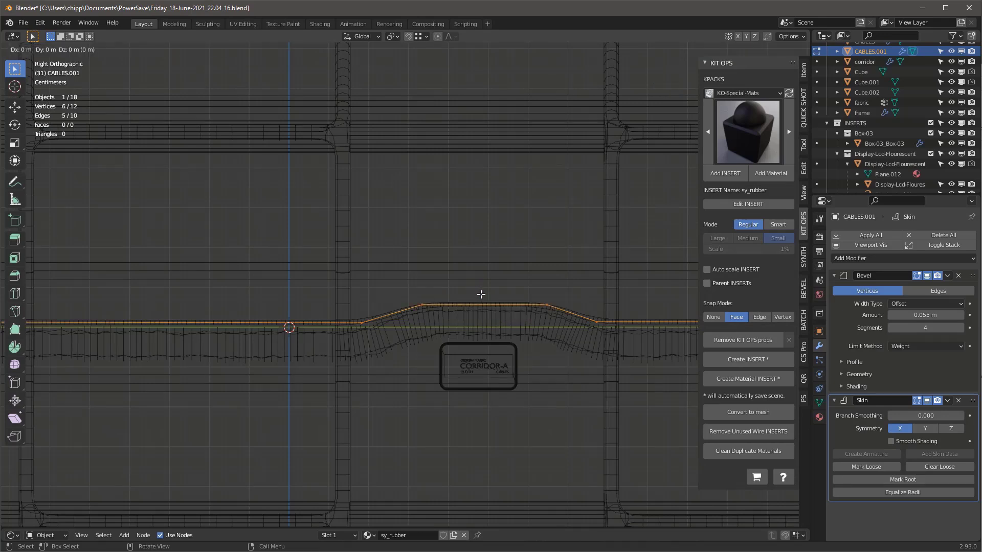
{"action": "key", "text": "z"}
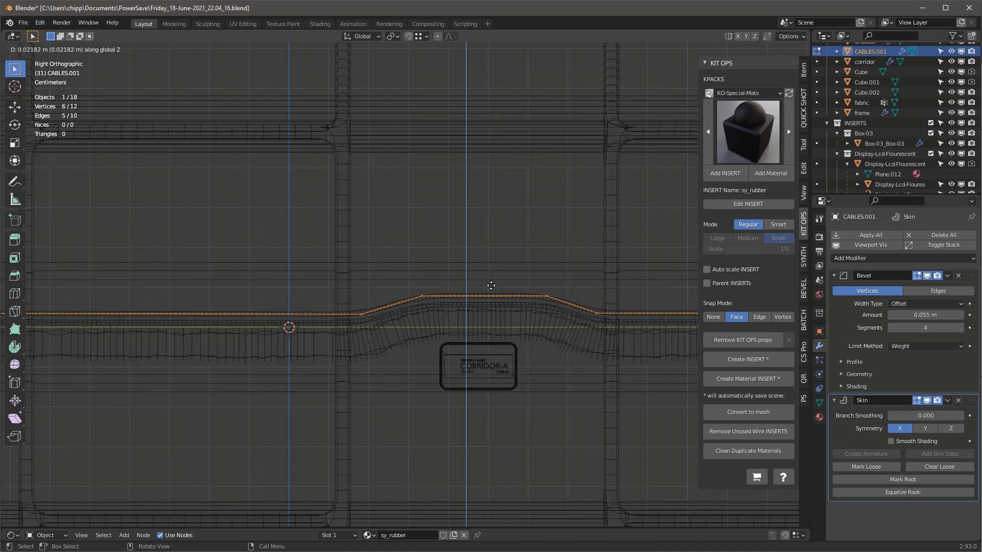
{"action": "left_click", "coordinate": [491, 285]}
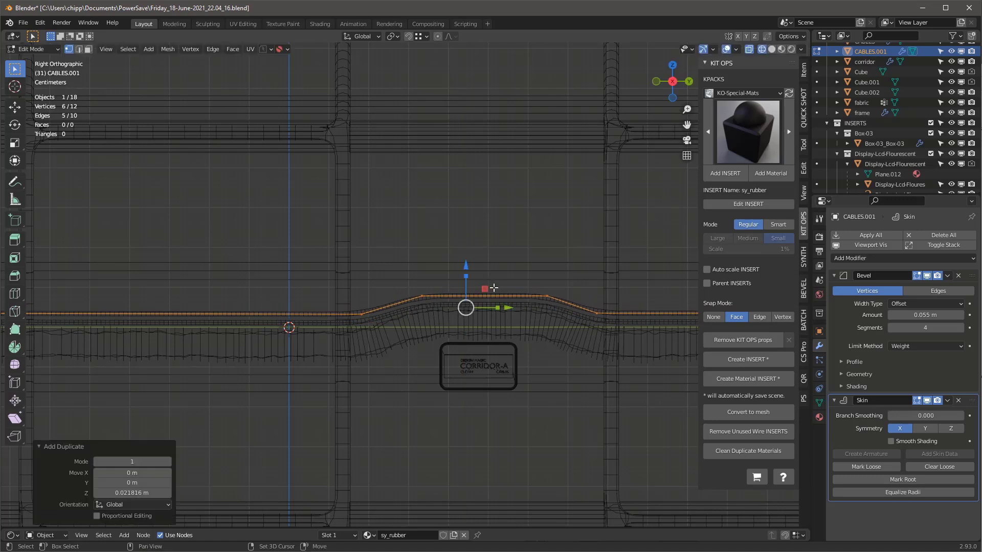
{"action": "key", "text": "shift+d"}
{"action": "key", "text": "z"}
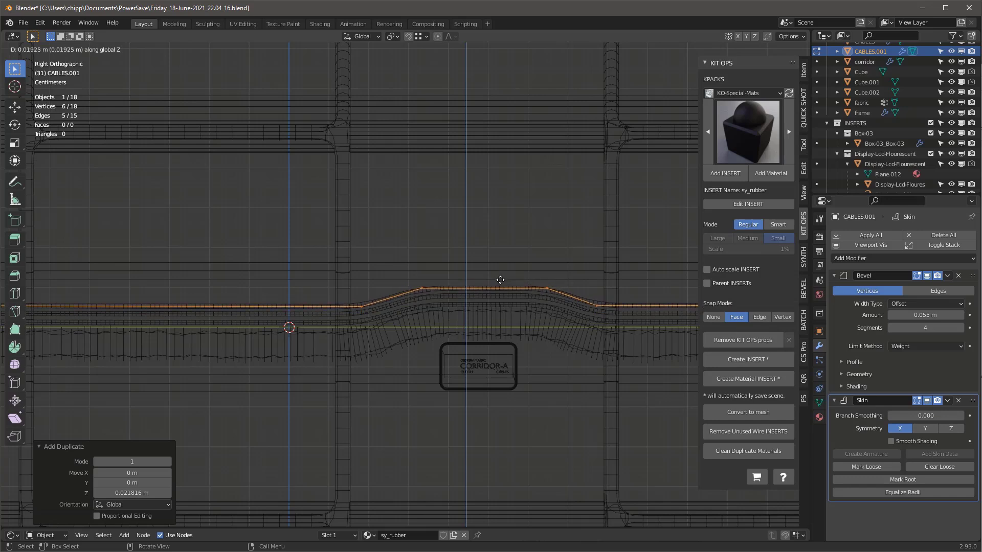
{"action": "left_click", "coordinate": [500, 279]}
{"action": "key", "text": "shift+d"}
{"action": "key", "text": "z"}
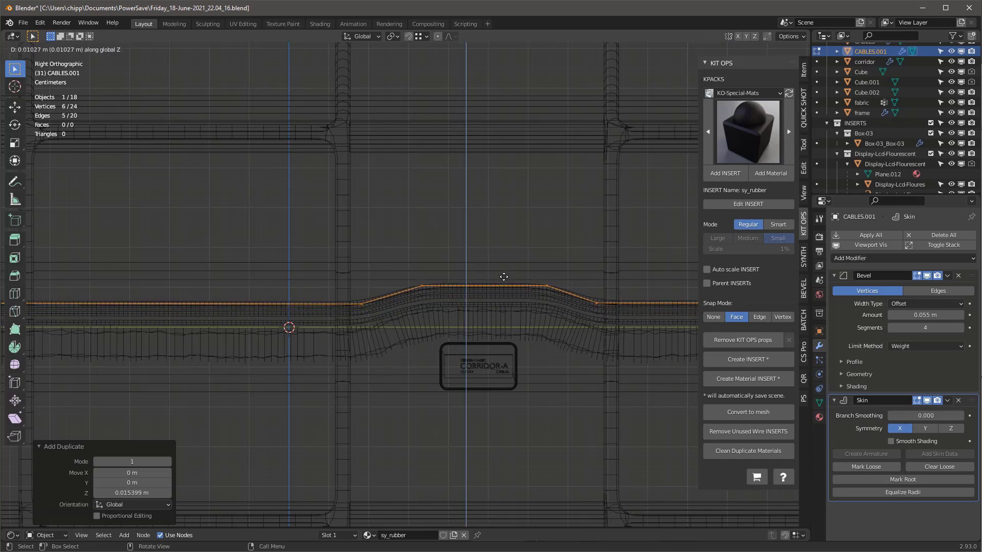
{"action": "left_click", "coordinate": [504, 273]}
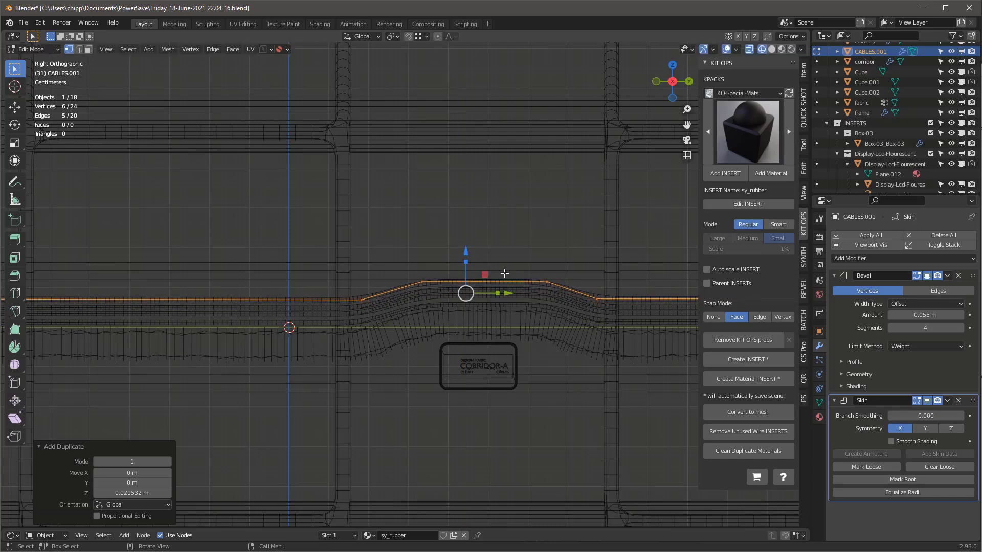
Place two more duplicated cable wires below the cable bundle
{"action": "key", "text": "shift+d"}
{"action": "key", "text": "z"}
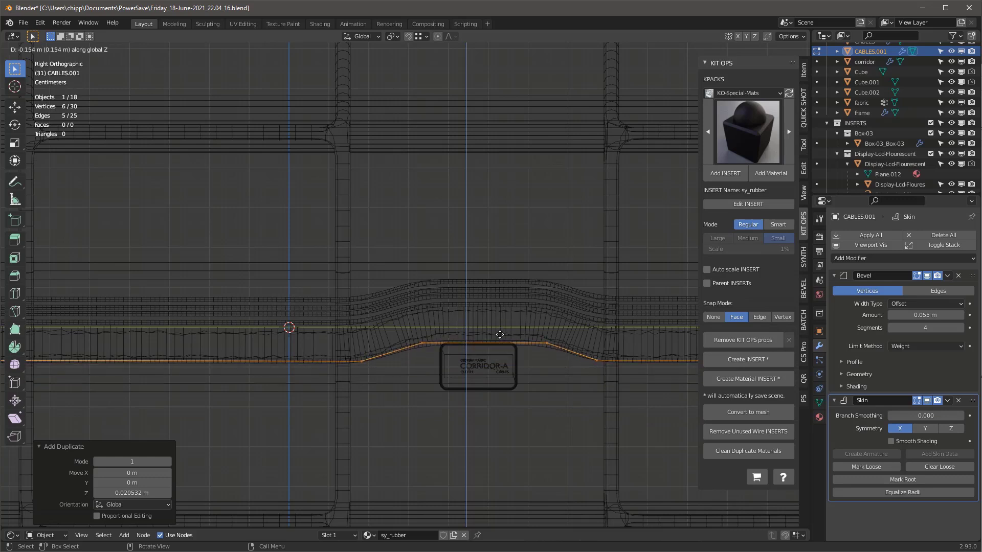
{"action": "left_click", "coordinate": [506, 348]}
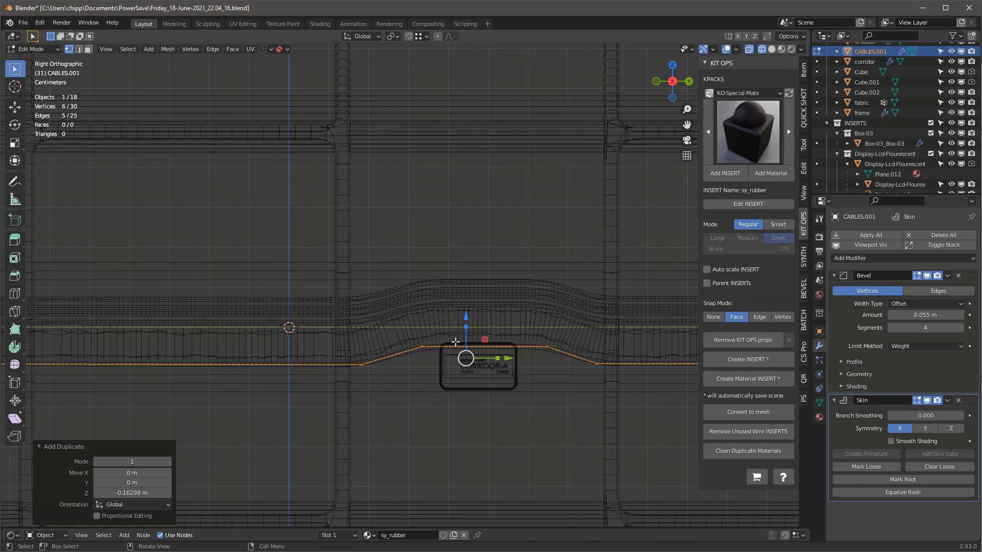
{"action": "key", "text": "shift+d"}
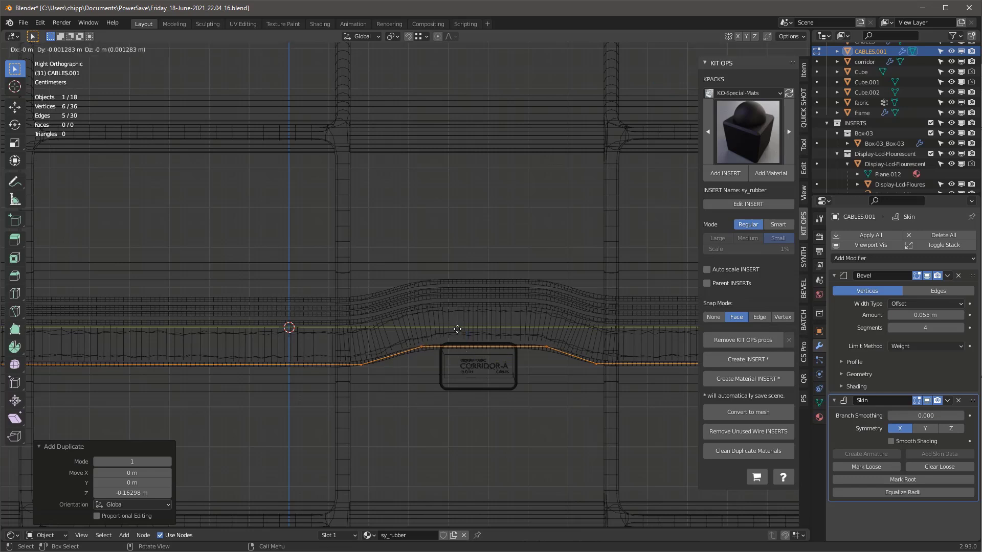
{"action": "key", "text": "z"}
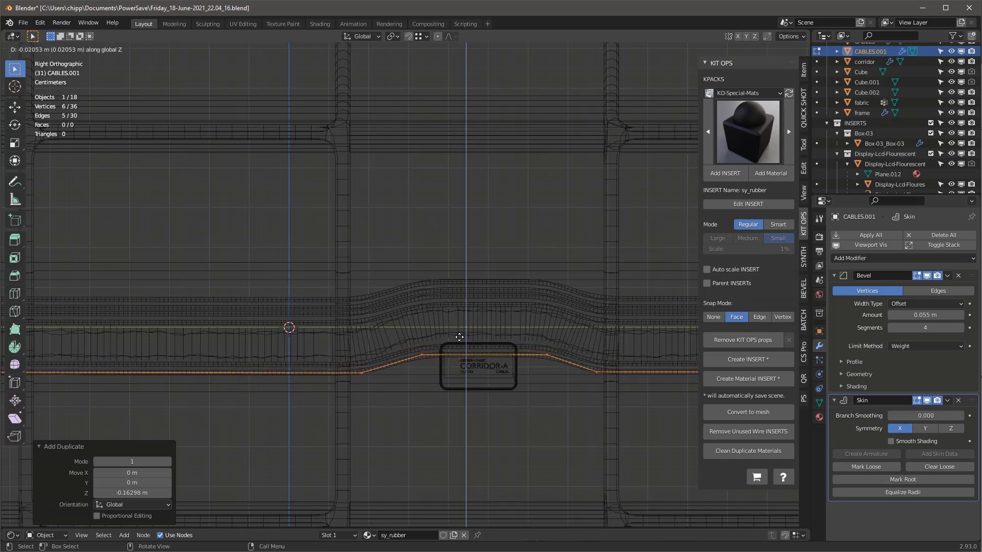
{"action": "left_click", "coordinate": [460, 336]}
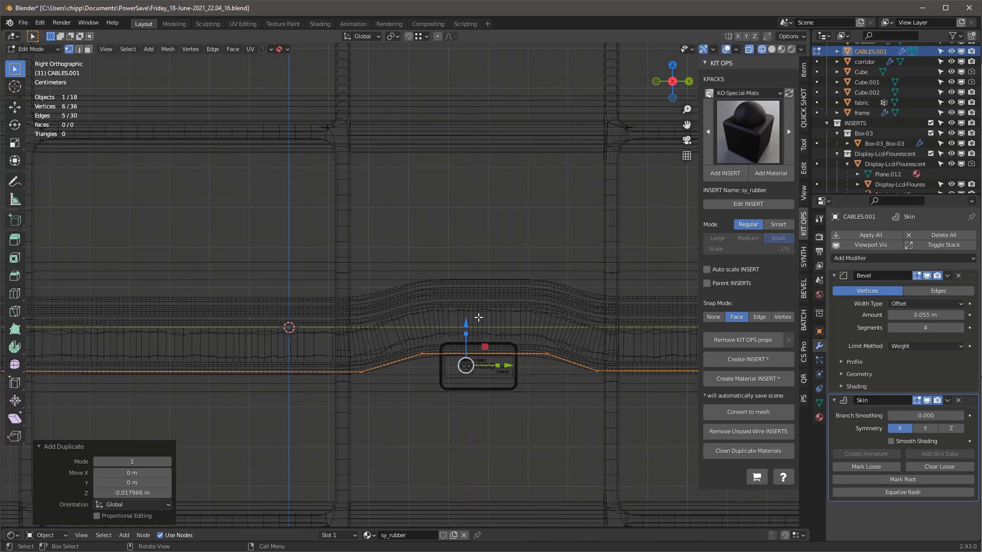
Select two whole cable wires and resize their skin radius
{"action": "scroll", "coordinate": [478, 318], "scroll_direction": "down", "scroll_amount": 2}
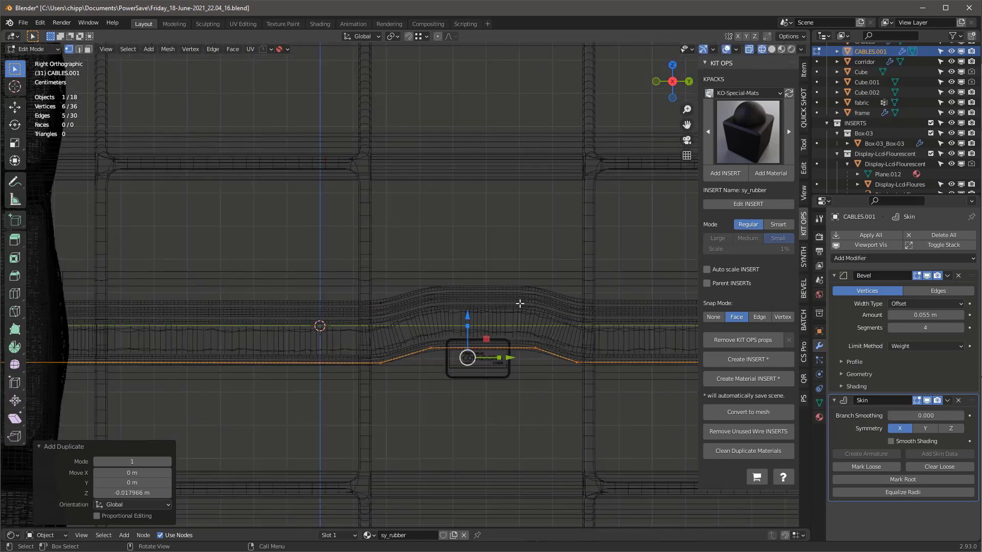
{"action": "left_click", "coordinate": [432, 306]}
{"action": "key", "text": "l"}
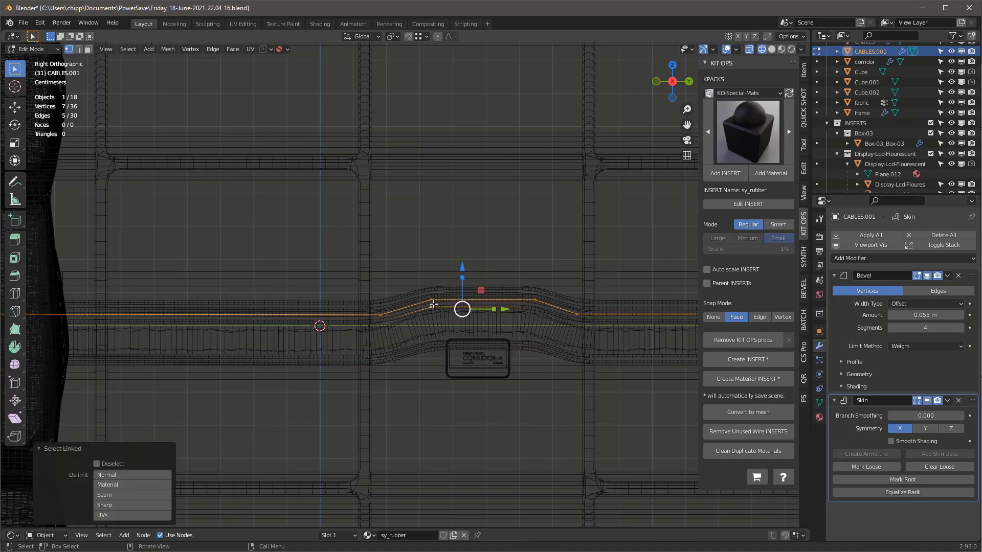
{"action": "left_click", "coordinate": [435, 309]}
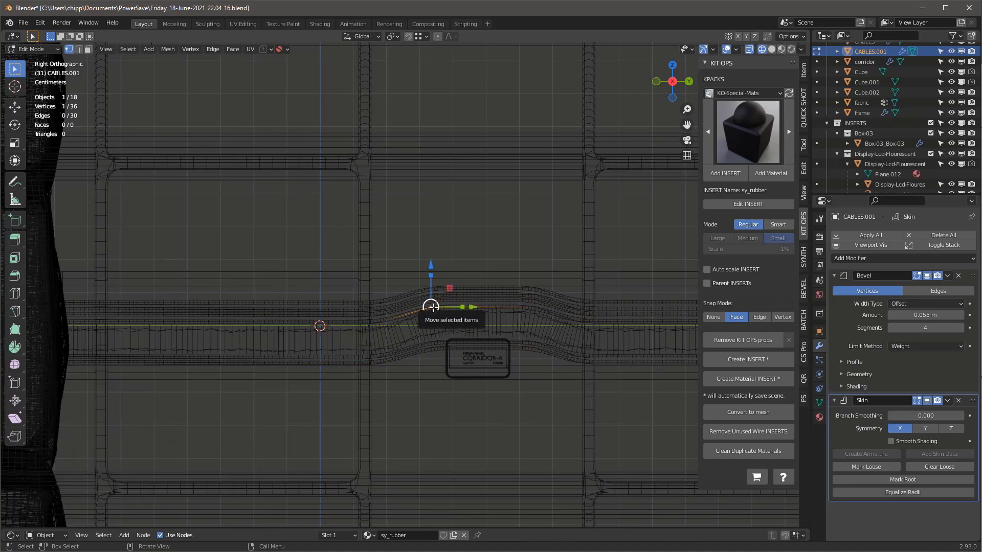
{"action": "key", "text": "l"}
{"action": "scroll", "coordinate": [479, 309], "scroll_direction": "up", "scroll_amount": 7}
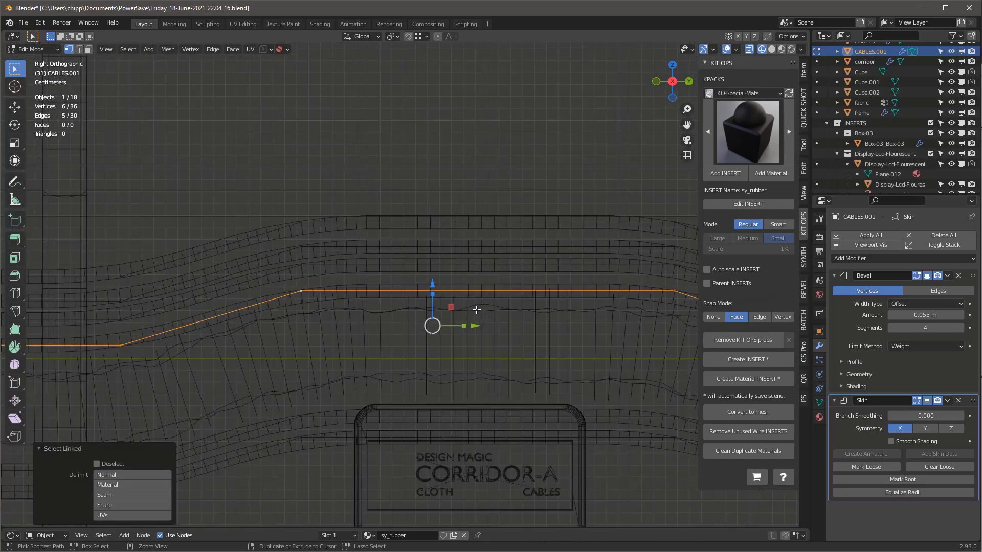
{"action": "key", "text": "s"}
{"action": "left_click", "coordinate": [522, 286]}
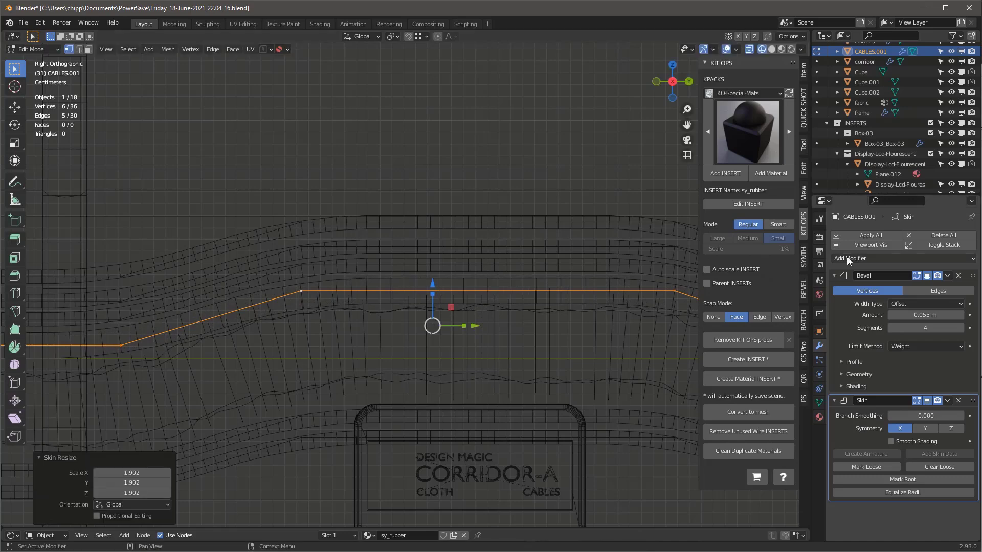
Add a Subdivision Surface modifier and enable Smooth Shading on the Skin modifier
{"action": "left_click", "coordinate": [870, 258]}
{"action": "left_click", "coordinate": [798, 451]}
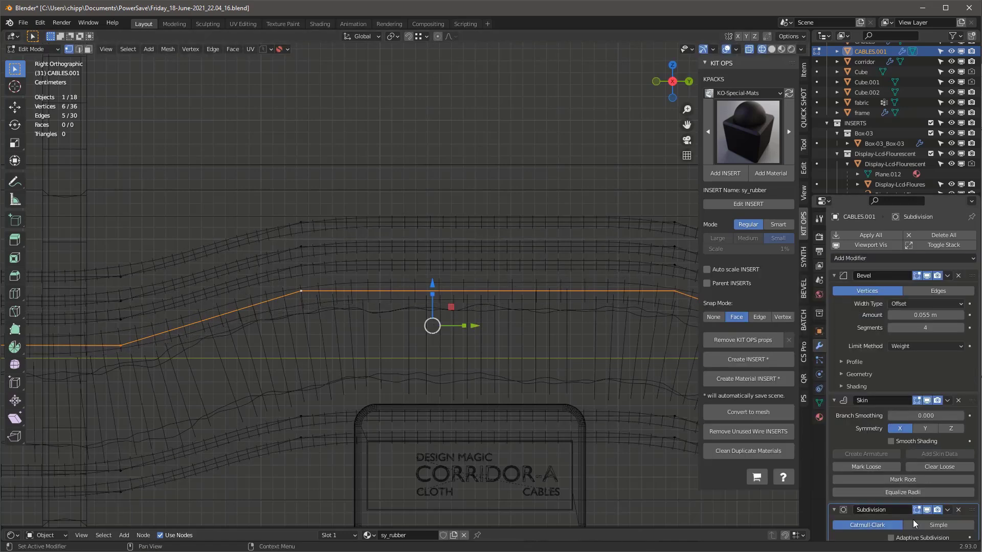
{"action": "scroll", "coordinate": [920, 461], "scroll_direction": "down", "scroll_amount": 3}
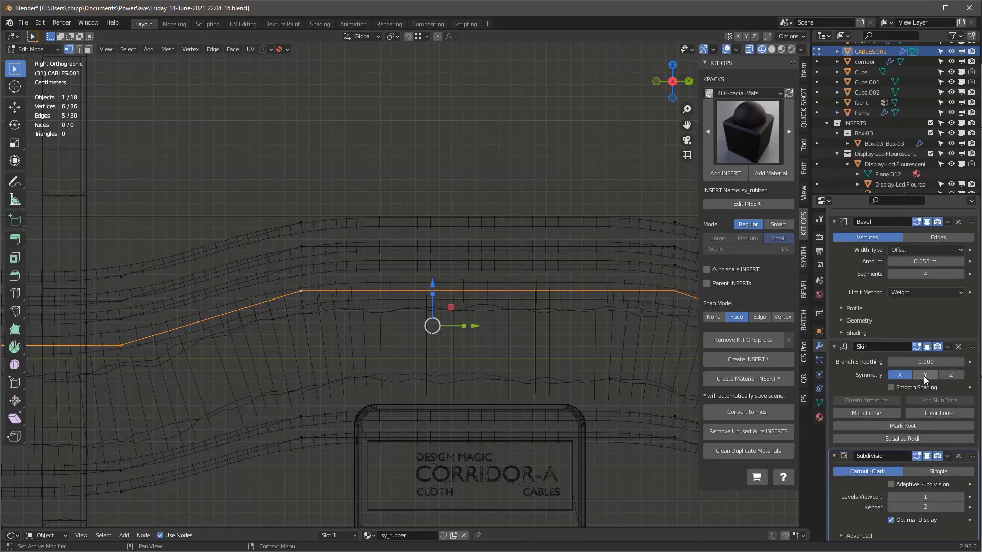
{"action": "left_click", "coordinate": [891, 388]}
{"action": "scroll", "coordinate": [523, 301], "scroll_direction": "down", "scroll_amount": 3}
{"action": "scroll", "coordinate": [523, 300], "scroll_direction": "up", "scroll_amount": 2}
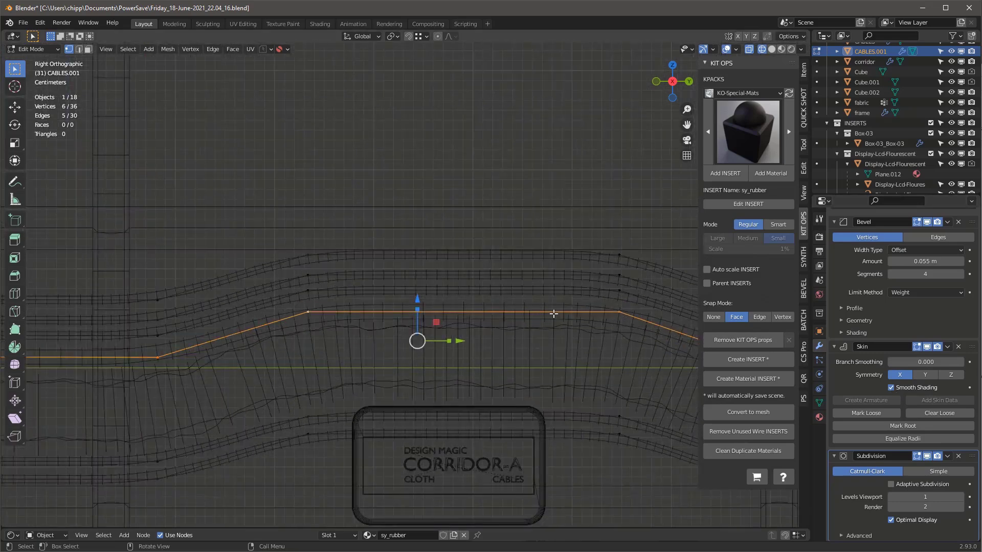
Thicken the cable skin and enlarge the upper cable's radius
{"action": "key", "text": "ctrl+a"}
{"action": "left_click", "coordinate": [555, 276]}
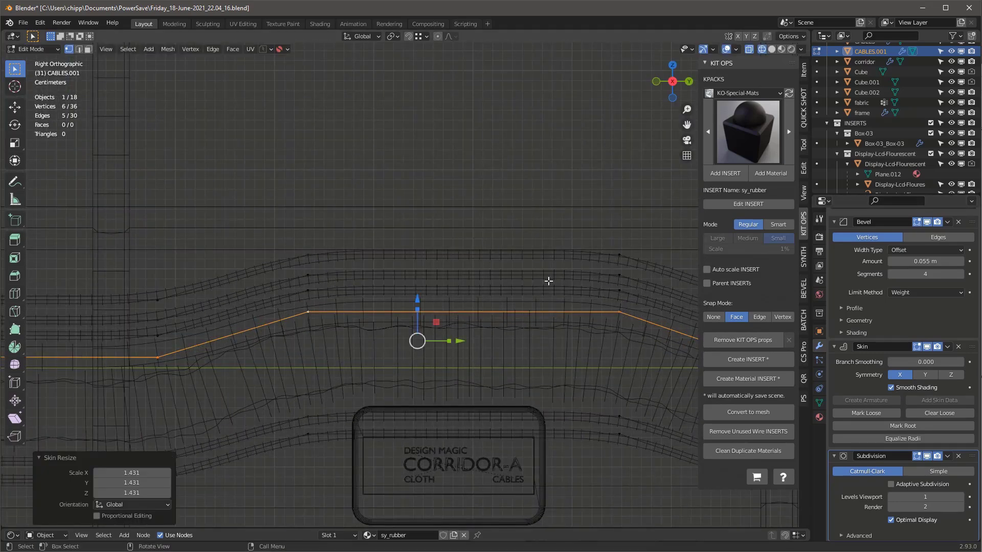
{"action": "scroll", "coordinate": [548, 281], "scroll_direction": "down", "scroll_amount": 4}
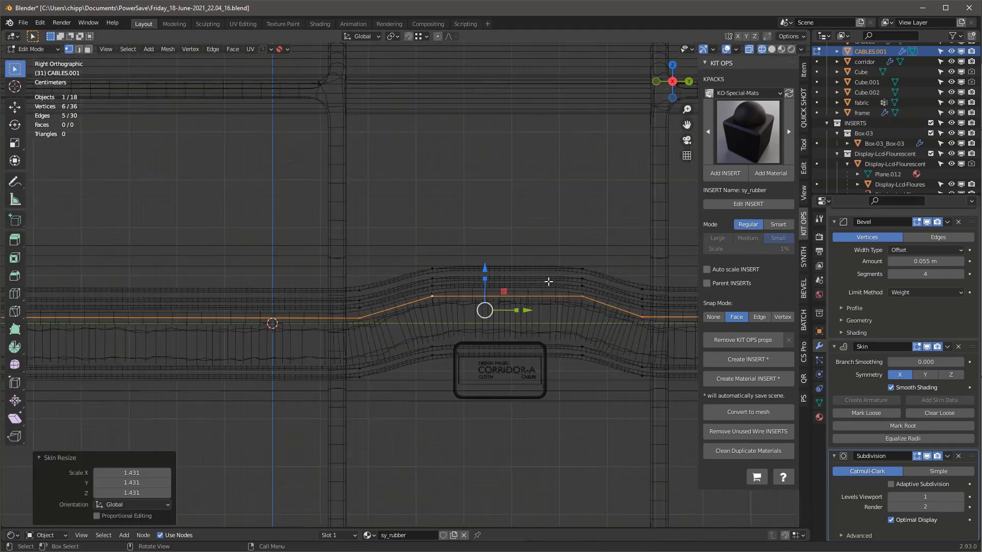
{"action": "left_click", "coordinate": [432, 269]}
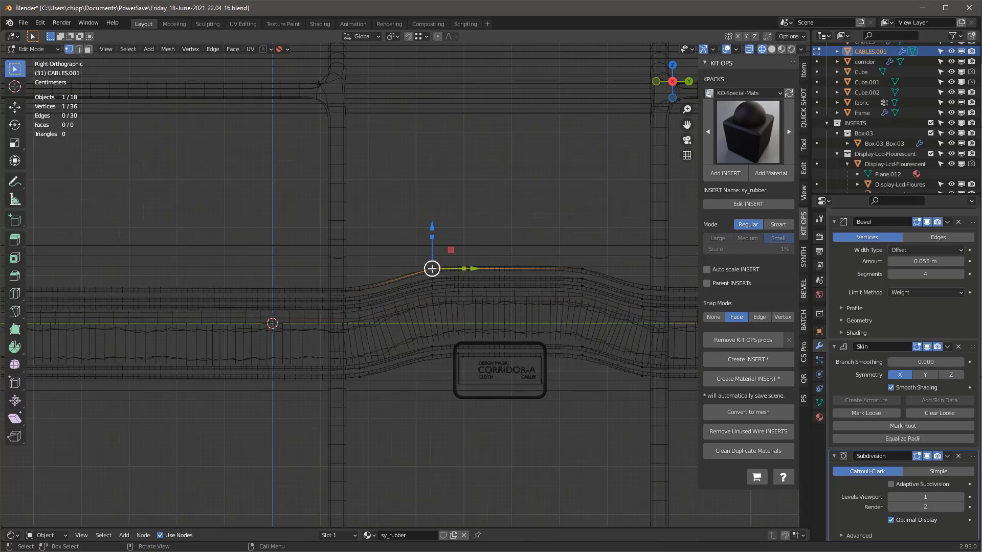
{"action": "key", "text": "l"}
{"action": "key", "text": "s"}
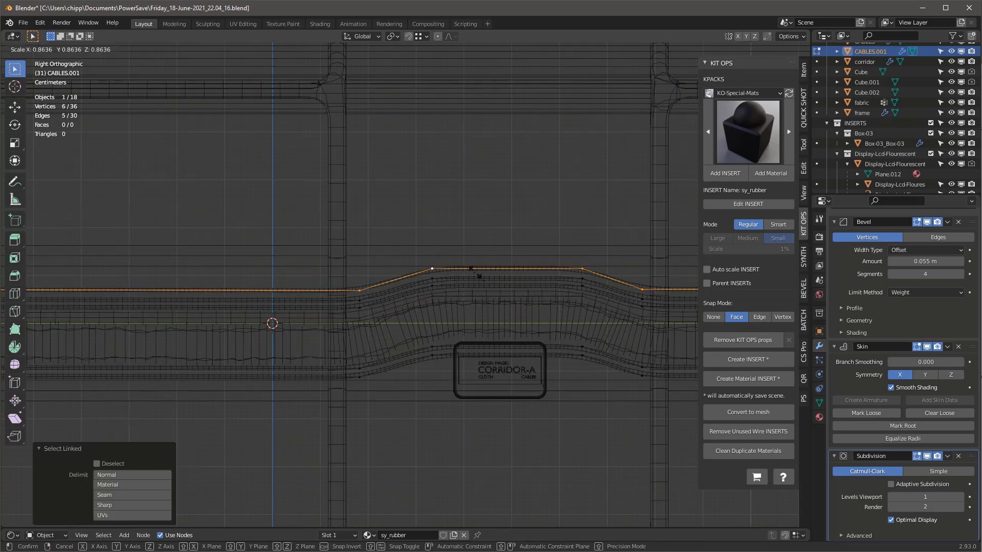
{"action": "left_click", "coordinate": [505, 254]}
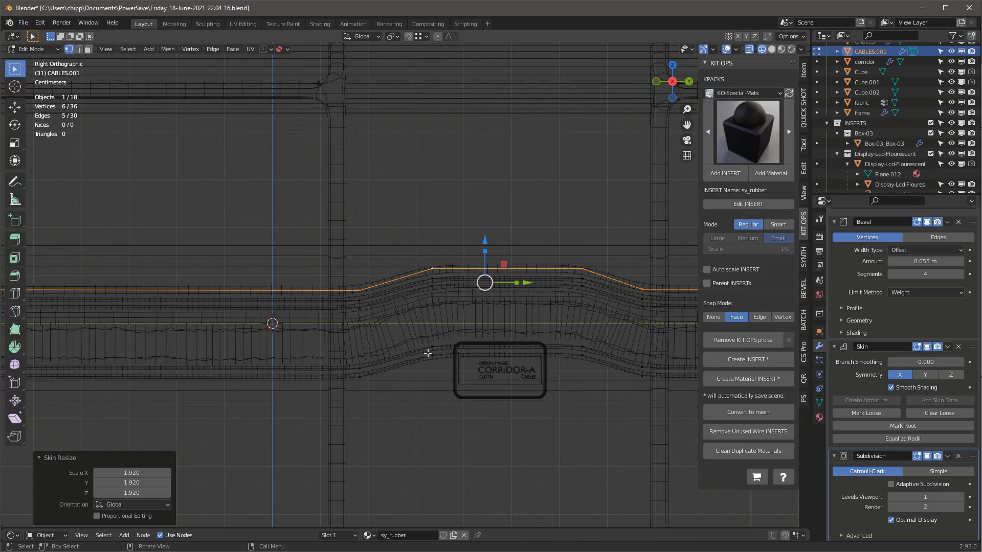
Lower the cables' middle edges, thicken that section, and flatten it to 0.45 on Y
{"action": "left_click_drag", "start_coordinate": [428, 352], "coordinate": [620, 401]}
{"action": "left_click_drag", "start_coordinate": [505, 313], "coordinate": [505, 338]}
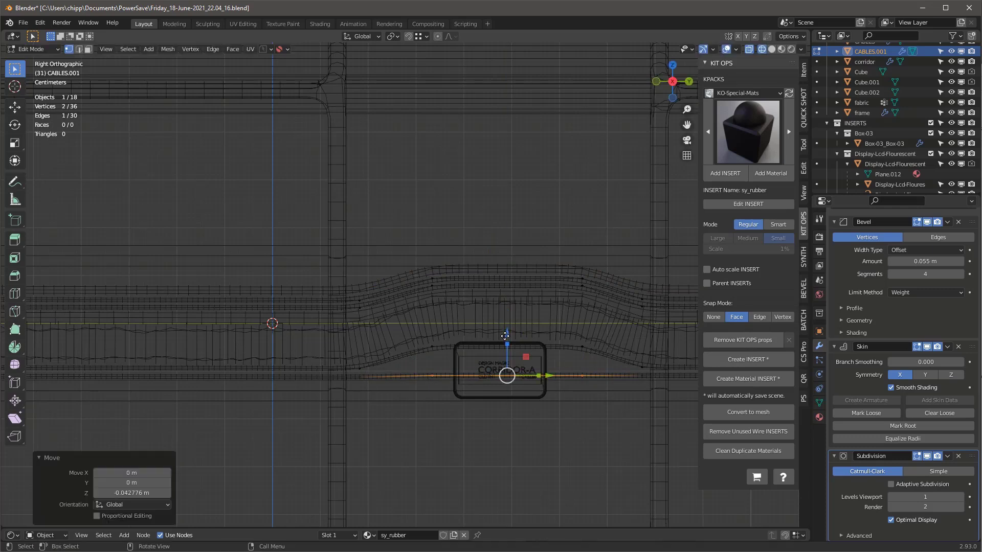
{"action": "left_click_drag", "start_coordinate": [411, 337], "coordinate": [588, 362]}
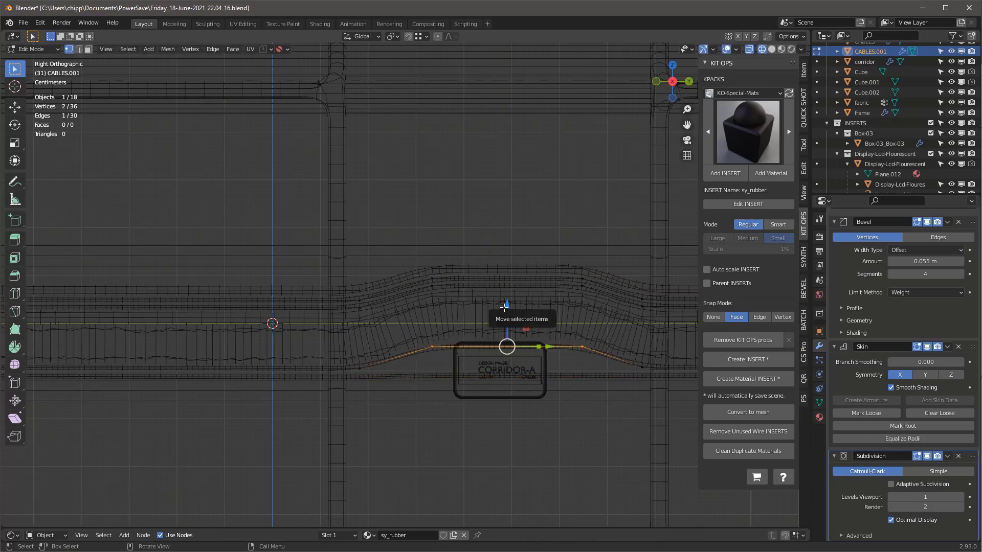
{"action": "left_click_drag", "start_coordinate": [507, 313], "coordinate": [507, 328]}
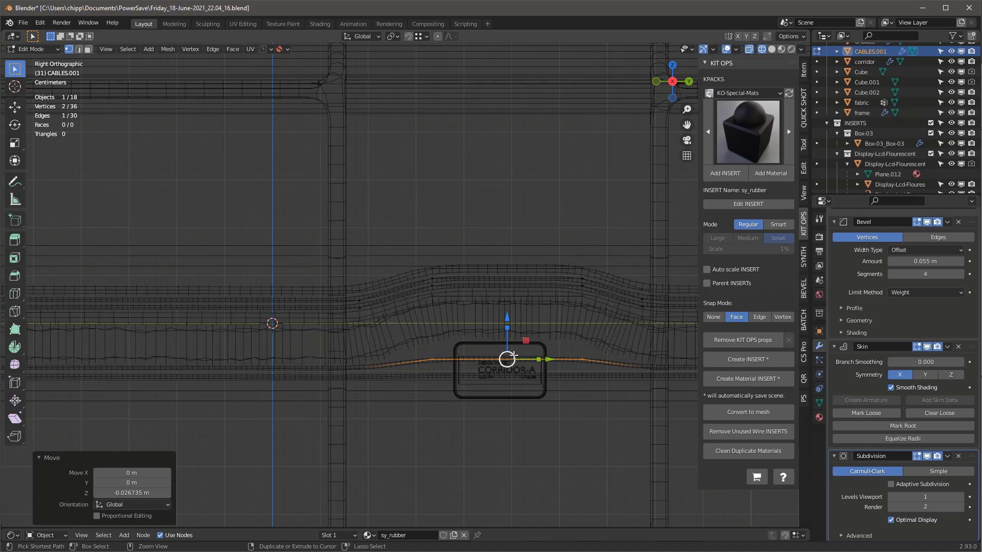
{"action": "key", "text": "s"}
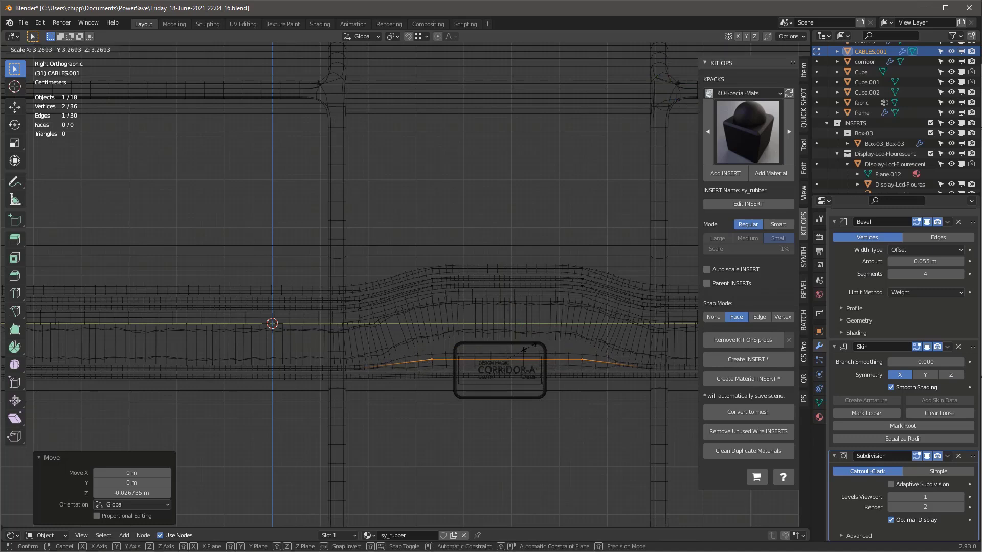
{"action": "left_click", "coordinate": [529, 352]}
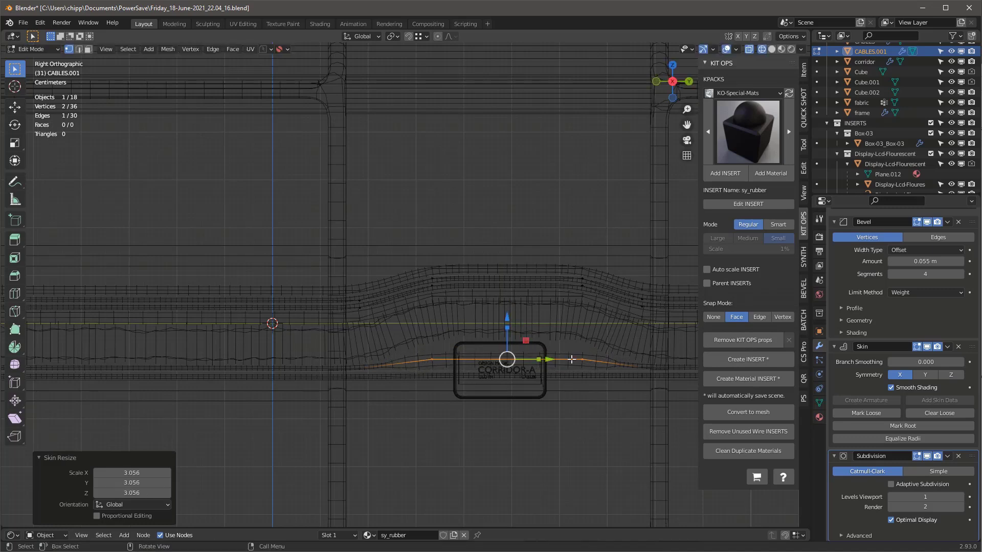
{"action": "key", "text": "s"}
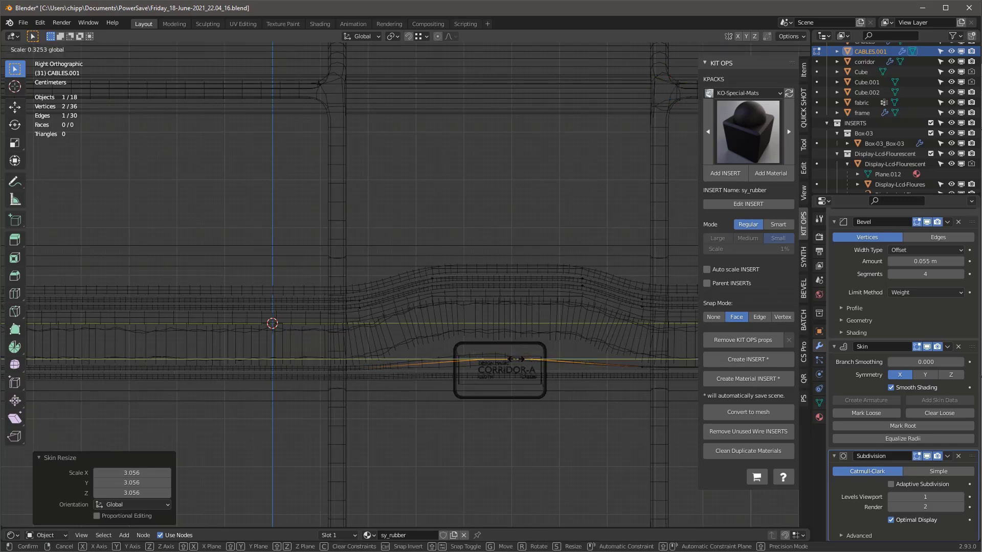
{"action": "key", "text": "y"}
{"action": "left_click", "coordinate": [506, 355]}
{"action": "scroll", "coordinate": [505, 355], "scroll_direction": "down", "scroll_amount": 3}
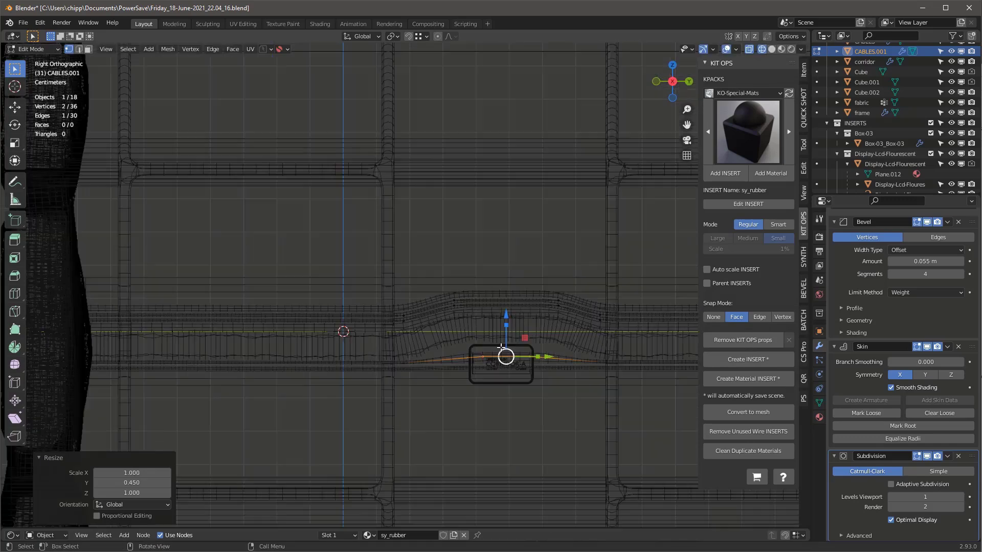
{"action": "scroll", "coordinate": [582, 354], "scroll_direction": "up", "scroll_amount": 4}
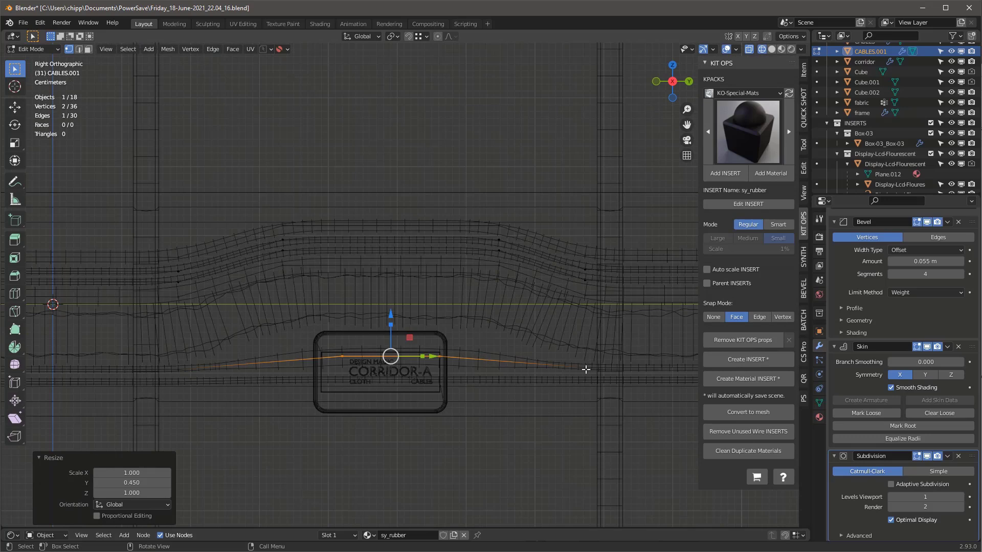
Subdivide the thin cable's edges on both sides of the CORRIDOR-A box
{"action": "left_click", "coordinate": [586, 369], "text": "shift"}
{"action": "right_click", "coordinate": [520, 340]}
{"action": "left_click", "coordinate": [521, 339]}
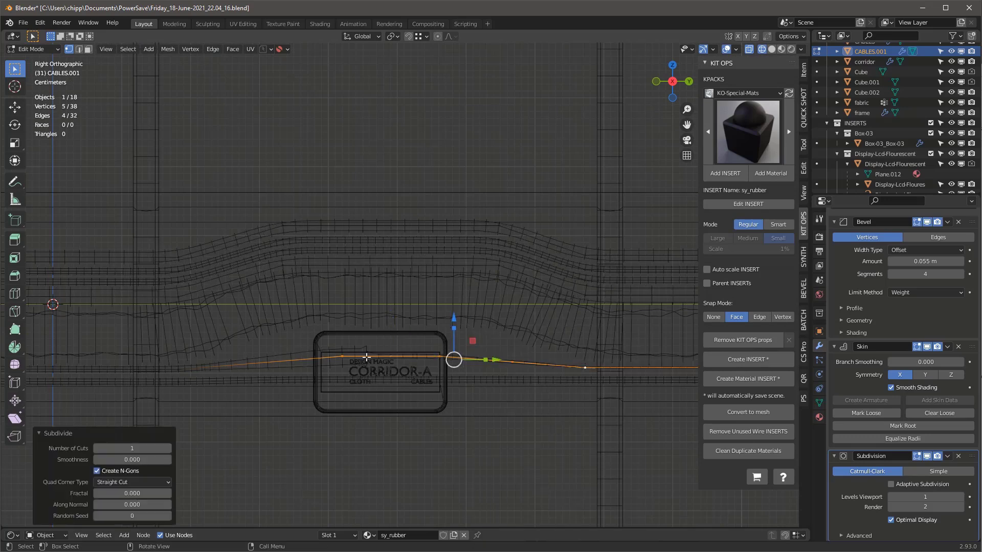
{"action": "left_click", "coordinate": [178, 370]}
{"action": "left_click", "coordinate": [342, 356], "text": "shift"}
{"action": "right_click", "coordinate": [285, 324]}
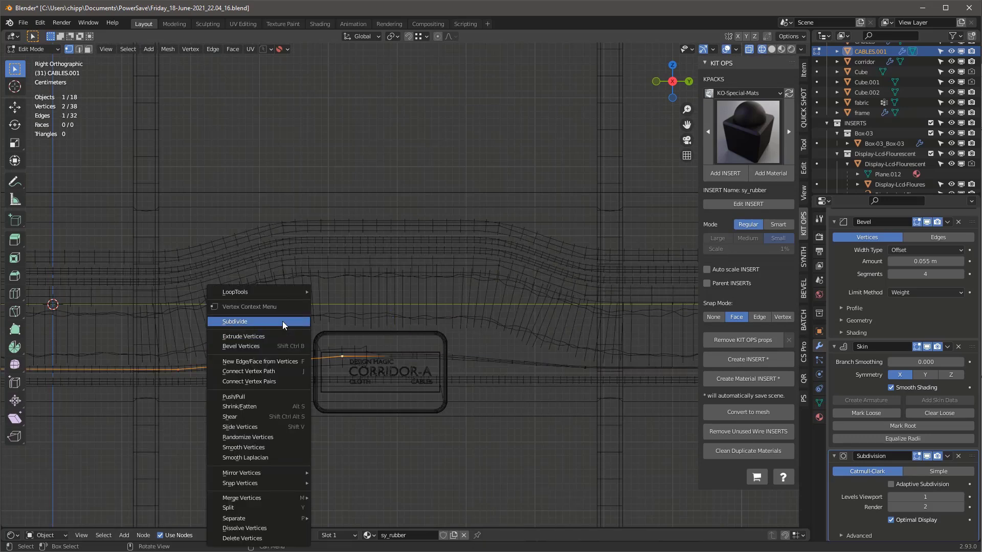
{"action": "left_click", "coordinate": [284, 324]}
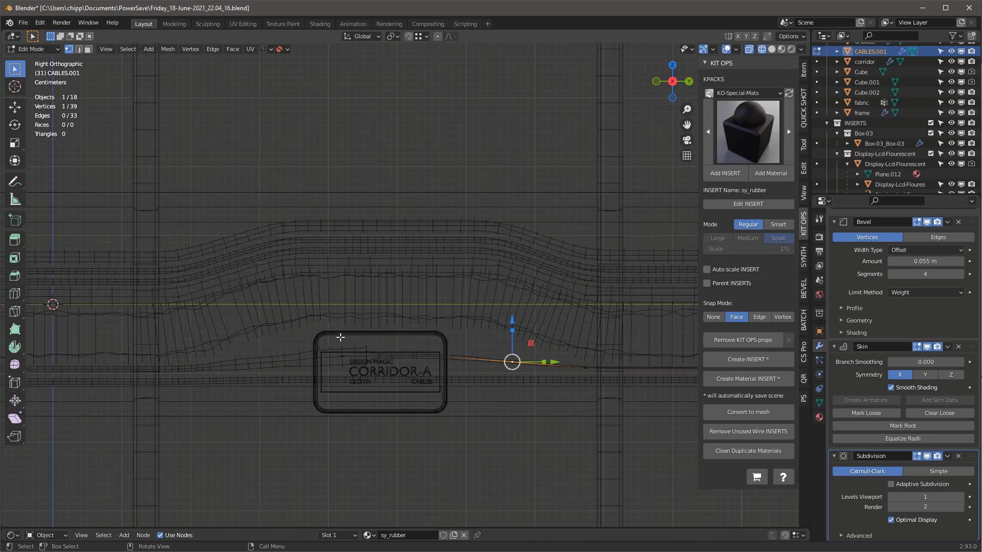
Lower the bevel weight on the three middle cable vertices and on the vertex right of the box
{"action": "left_click_drag", "start_coordinate": [294, 338], "coordinate": [483, 364]}
{"action": "left_click", "coordinate": [803, 70]}
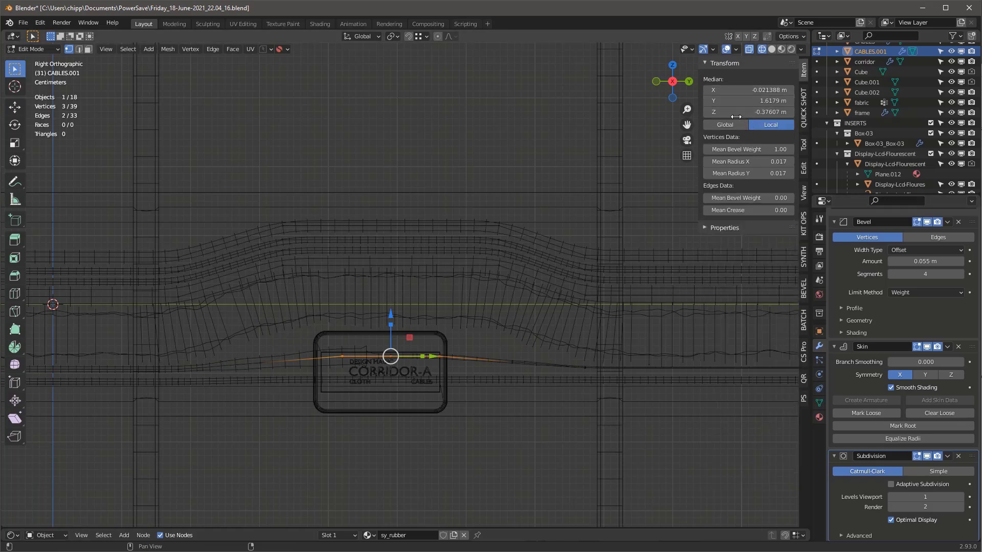
{"action": "left_click_drag", "start_coordinate": [756, 149], "coordinate": [703, 149]}
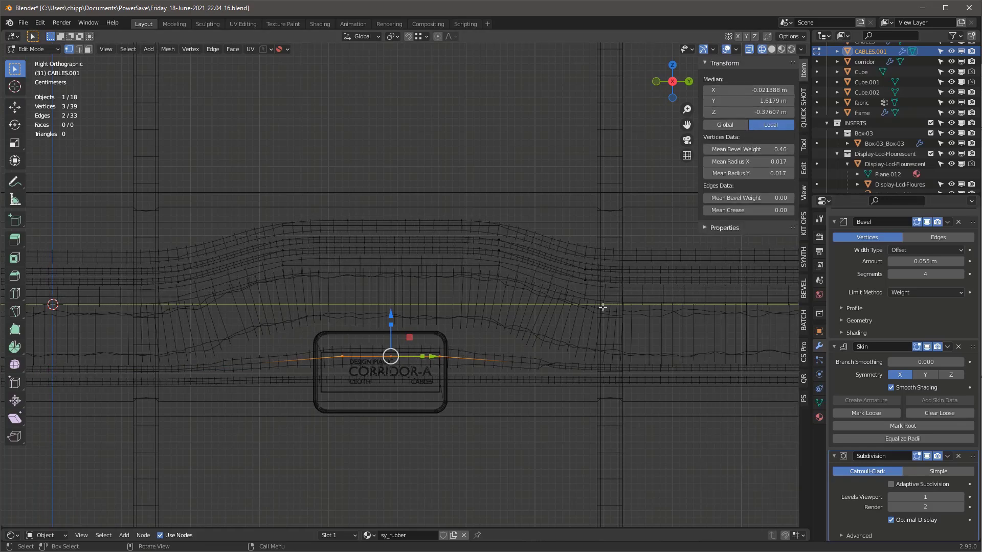
{"action": "left_click", "coordinate": [546, 367]}
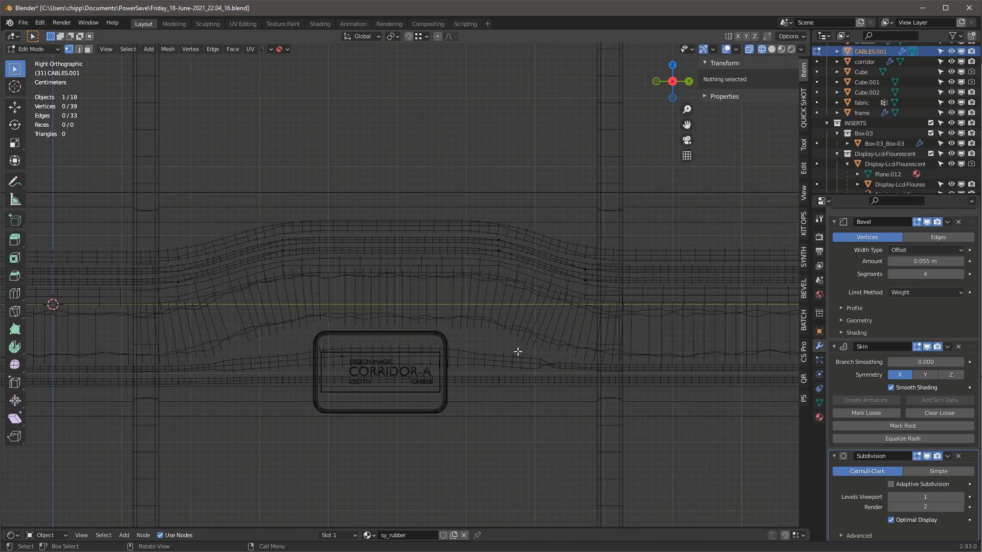
{"action": "left_click", "coordinate": [512, 362]}
{"action": "left_click_drag", "start_coordinate": [767, 148], "coordinate": [752, 149]}
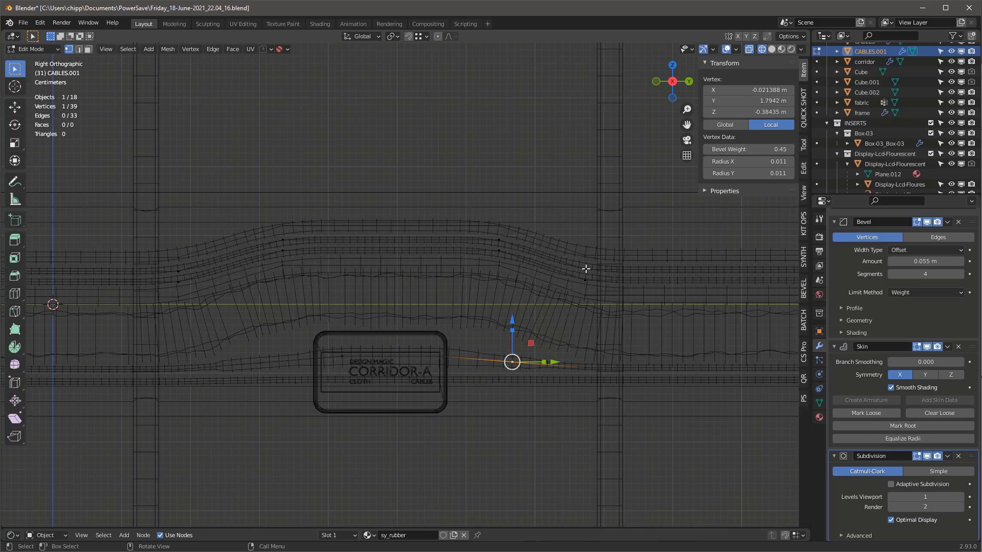
Move the vertex beside the box along Y and shrink its skin radius to 0.006 to taper the cable end
{"action": "scroll", "coordinate": [513, 316], "scroll_direction": "down", "scroll_amount": 2}
{"action": "key", "text": "z"}
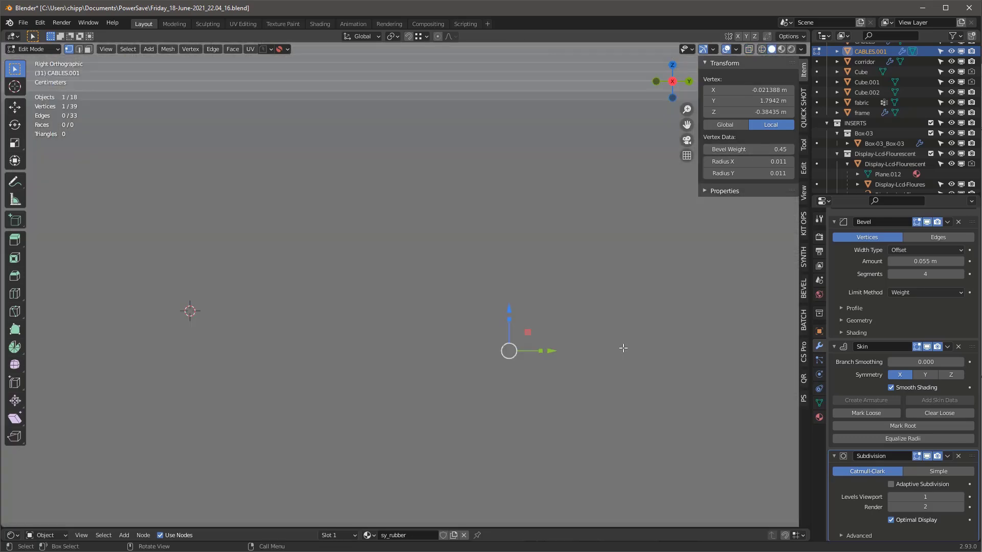
{"action": "middle_click_drag", "start_coordinate": [623, 348], "coordinate": [480, 354]}
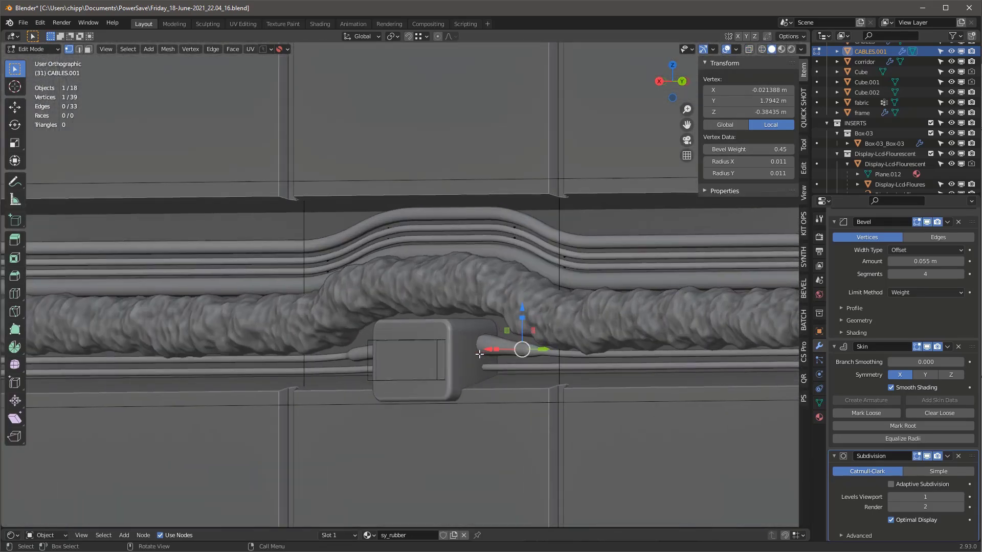
{"action": "scroll", "coordinate": [479, 354], "scroll_direction": "up", "scroll_amount": 2}
{"action": "middle_click_drag", "start_coordinate": [306, 343], "coordinate": [347, 348]}
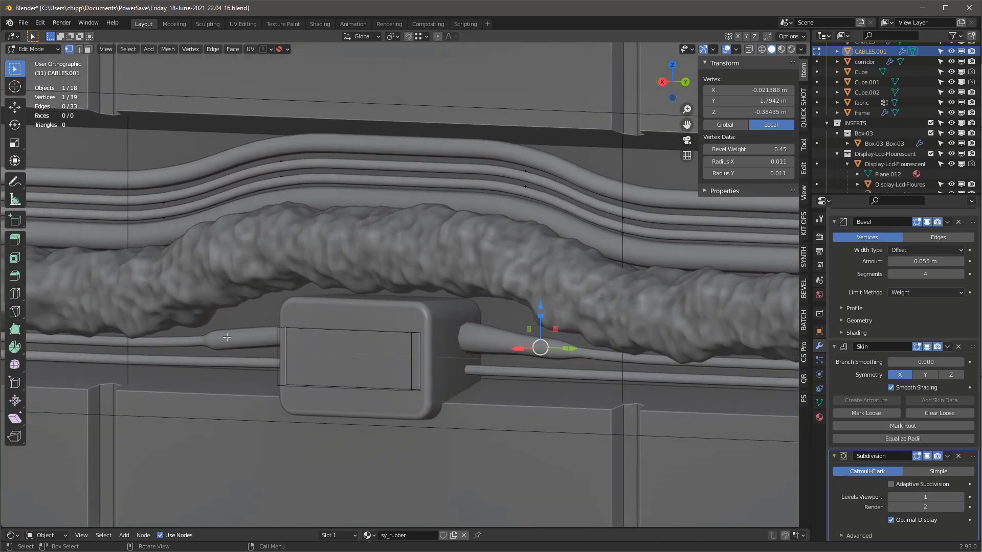
{"action": "scroll", "coordinate": [516, 352], "scroll_direction": "down", "scroll_amount": 3}
{"action": "mouse_move", "coordinate": [516, 353]}
{"action": "middle_mouse_down"}
{"action": "mouse_move", "coordinate": [588, 353]}
{"action": "mouse_move", "coordinate": [503, 349]}
{"action": "middle_mouse_up"}
{"action": "scroll", "coordinate": [503, 349], "scroll_direction": "up", "scroll_amount": 2}
{"action": "key", "text": "alt+z"}
{"action": "left_click_drag", "start_coordinate": [574, 354], "coordinate": [543, 351]}
{"action": "key", "text": "ctrl+a"}
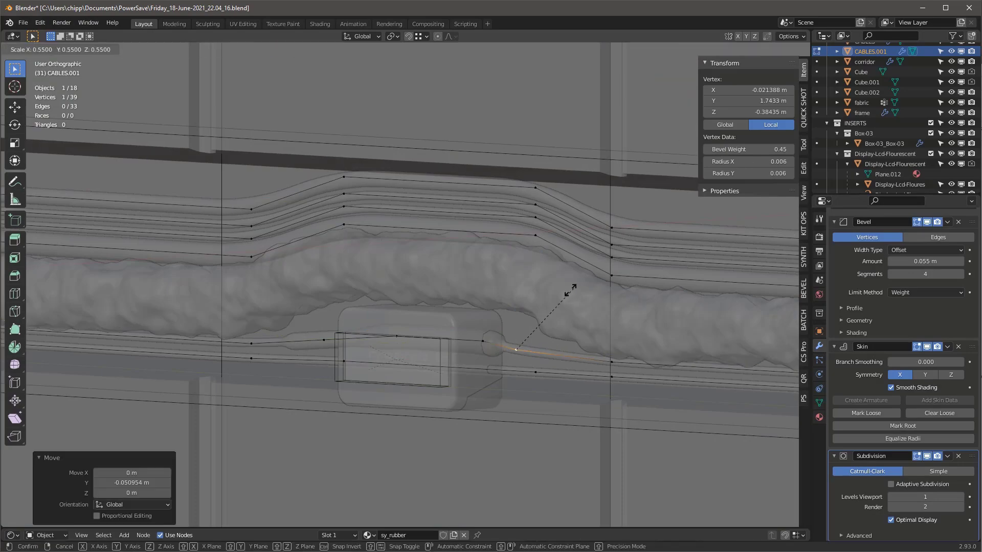
{"action": "left_click", "coordinate": [570, 289]}
Subdivide the cable's middle segment once more in the side view
{"action": "middle_click_drag", "start_coordinate": [214, 331], "coordinate": [226, 333]}
{"action": "scroll", "coordinate": [522, 340], "scroll_direction": "down", "scroll_amount": 7}
{"action": "key", "text": "alt+z"}
{"action": "key", "text": "alt+z"}
{"action": "left_click", "coordinate": [539, 337]}
{"action": "key", "text": "KP_3"}
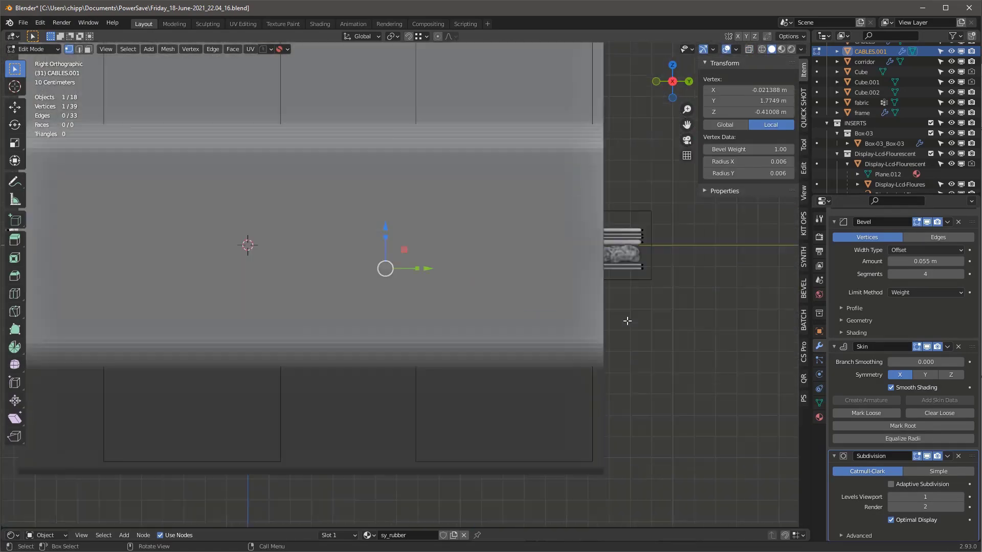
{"action": "scroll", "coordinate": [358, 256], "scroll_direction": "up", "scroll_amount": 7}
{"action": "key", "text": "shift+z"}
{"action": "left_click_drag", "start_coordinate": [465, 366], "coordinate": [555, 365]}
{"action": "key", "text": "l"}
{"action": "right_click", "coordinate": [375, 307]}
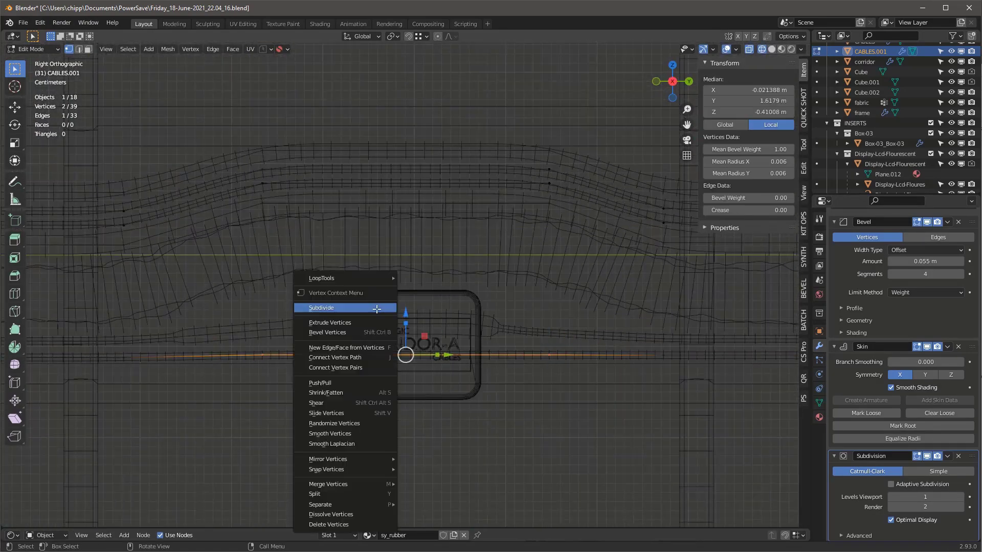
{"action": "left_click", "coordinate": [375, 307]}
Resize the skin at a new cable vertex and slide the vertices beside the box along Y
{"action": "left_click", "coordinate": [361, 355]}
{"action": "left_click", "coordinate": [453, 355], "text": "shift"}
{"action": "key", "text": "ctrl+a"}
{"action": "left_click", "coordinate": [522, 360]}
{"action": "left_click", "coordinate": [359, 355]}
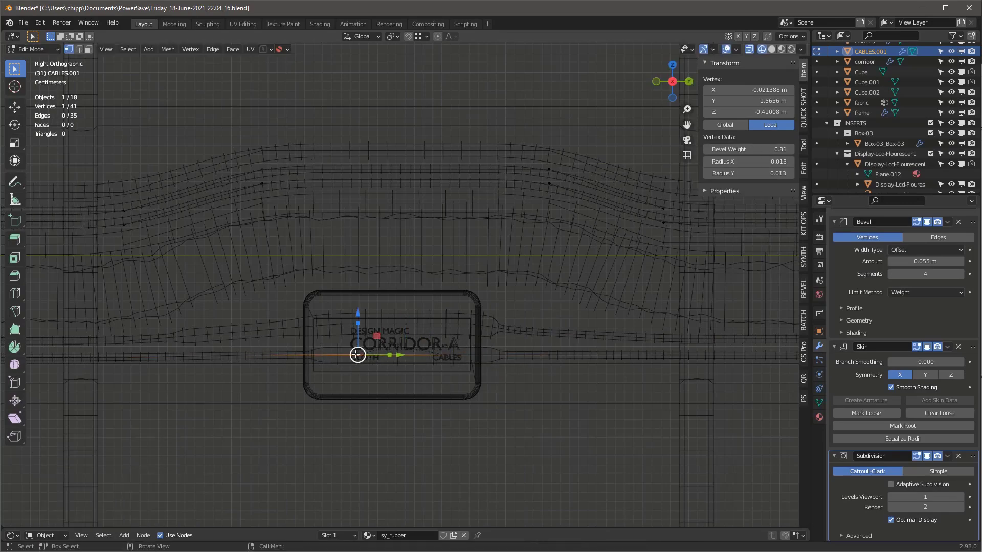
{"action": "left_click_drag", "start_coordinate": [393, 355], "coordinate": [410, 355]}
{"action": "left_click", "coordinate": [263, 354]}
{"action": "left_click_drag", "start_coordinate": [295, 355], "coordinate": [318, 354]}
{"action": "left_click", "coordinate": [376, 355]}
{"action": "left_click_drag", "start_coordinate": [409, 355], "coordinate": [376, 355]}
Nudge two bump vertices on the cable slightly along Z
{"action": "scroll", "coordinate": [451, 351], "scroll_direction": "down", "scroll_amount": 5}
{"action": "key", "text": "shift+z"}
{"action": "middle_click_drag", "start_coordinate": [154, 343], "coordinate": [62, 338]}
{"action": "scroll", "coordinate": [504, 323], "scroll_direction": "up", "scroll_amount": 1}
{"action": "scroll", "coordinate": [504, 323], "scroll_direction": "down", "scroll_amount": 1}
{"action": "left_click", "coordinate": [532, 257]}
{"action": "left_click_drag", "start_coordinate": [532, 217], "coordinate": [533, 213]}
{"action": "left_click", "coordinate": [447, 247]}
{"action": "left_click_drag", "start_coordinate": [447, 207], "coordinate": [447, 204]}
View the corridor through the scene camera with Rendered shading and zoom to inspect the cables
{"action": "left_click", "coordinate": [447, 235]}
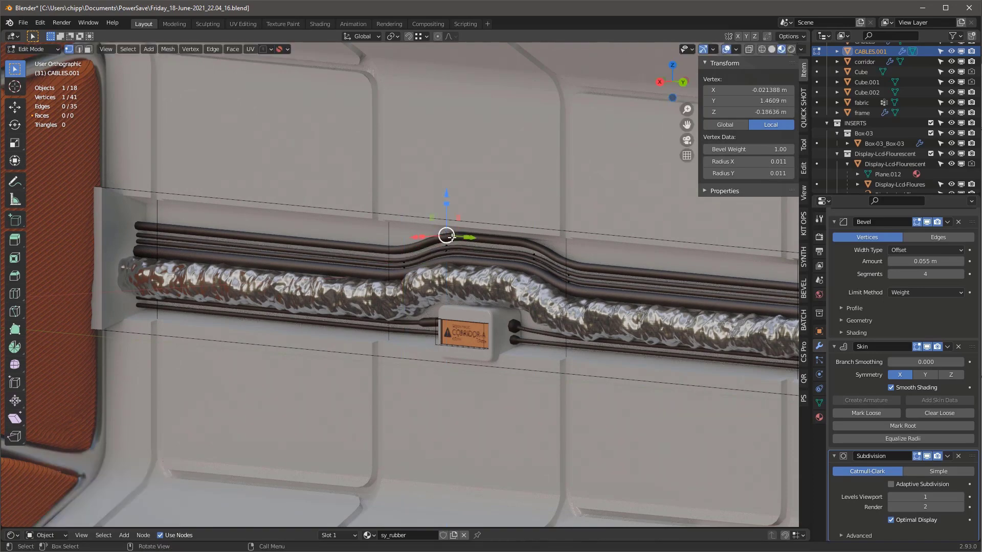
{"action": "left_click", "coordinate": [529, 243]}
{"action": "scroll", "coordinate": [460, 297], "scroll_direction": "down", "scroll_amount": 1}
{"action": "scroll", "coordinate": [460, 298], "scroll_direction": "down", "scroll_amount": 5}
{"action": "key", "text": "KP_0"}
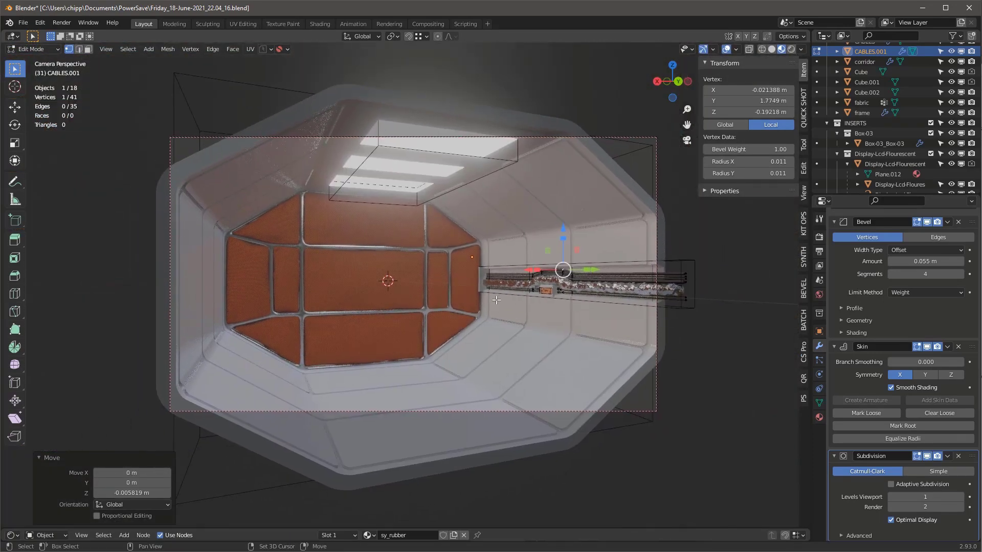
{"action": "key", "text": "z"}
{"action": "left_click", "coordinate": [552, 158]}
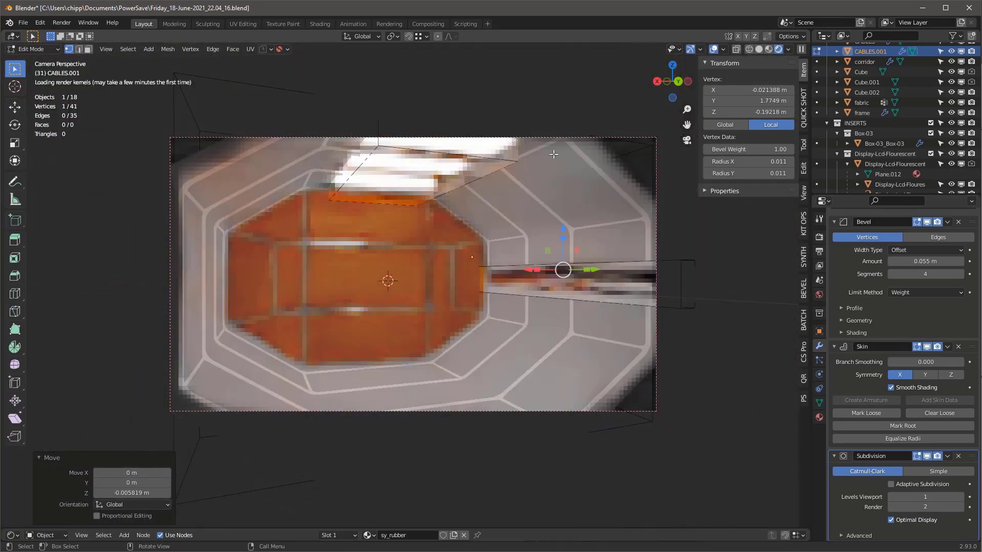
{"action": "scroll", "coordinate": [557, 152], "scroll_direction": "up", "scroll_amount": 2}
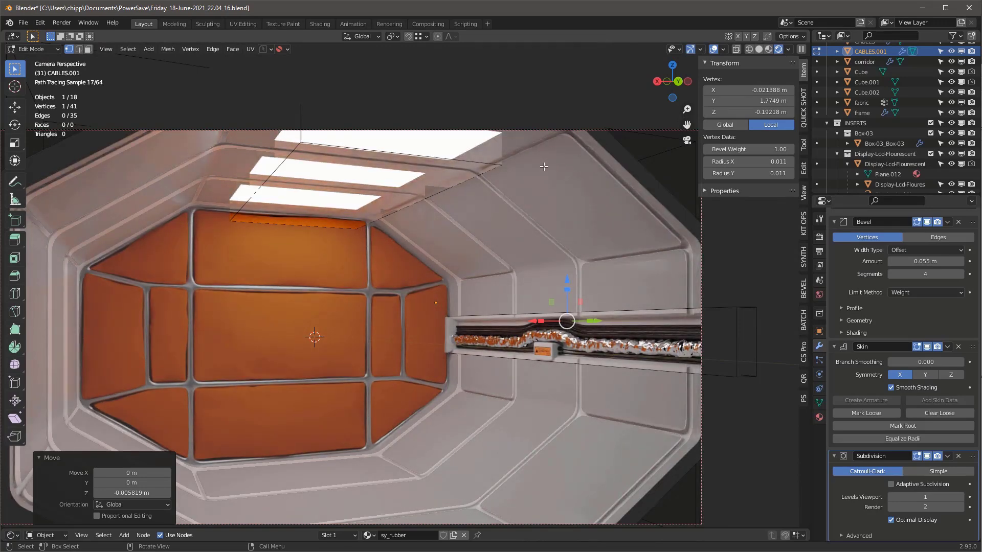
{"action": "scroll", "coordinate": [545, 166], "scroll_direction": "down", "scroll_amount": 1}
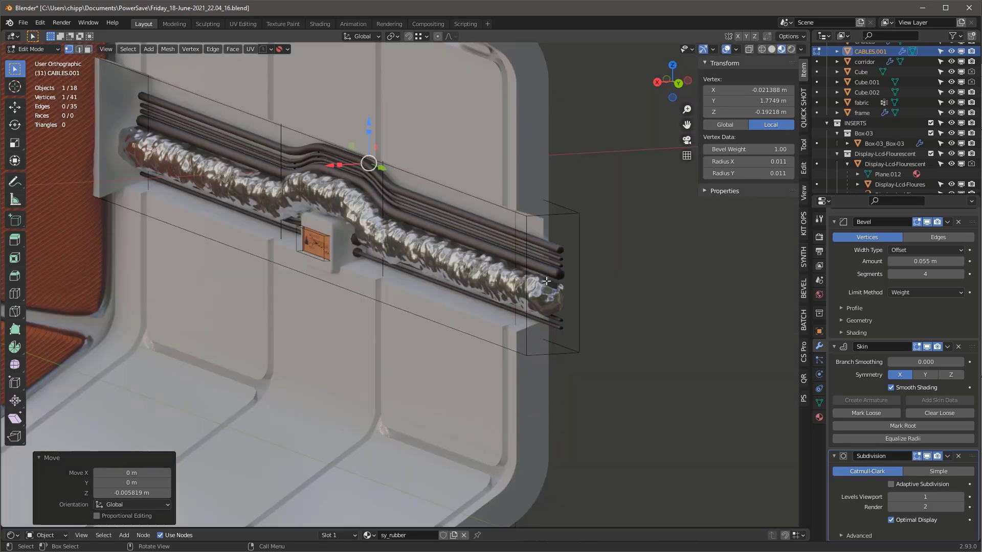
Duplicate the cable's lower end vertex, move it up-left, and separate it into its own object
{"action": "left_click", "coordinate": [563, 328]}
{"action": "middle_click_drag", "start_coordinate": [590, 357], "coordinate": [616, 343]}
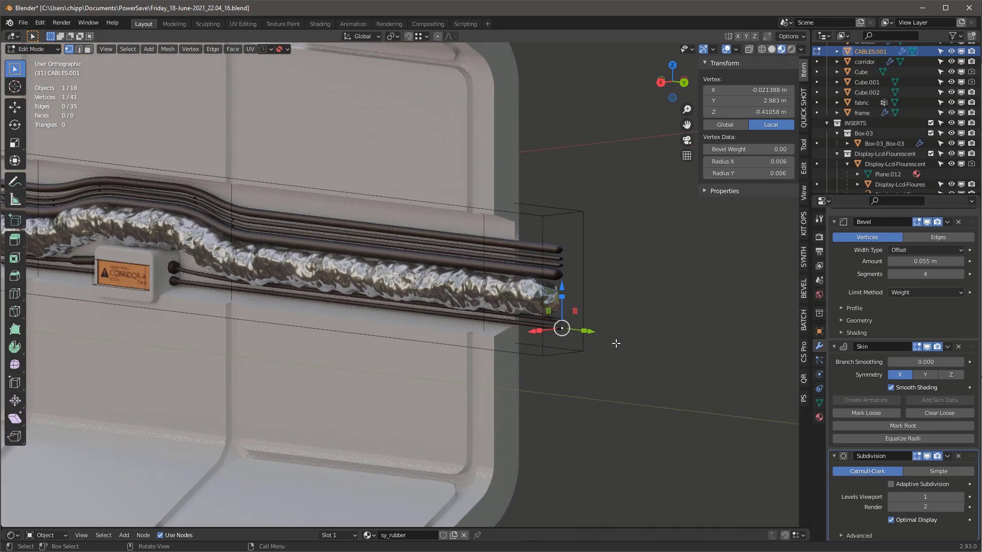
{"action": "key", "text": "shift+d"}
{"action": "right_click", "coordinate": [655, 267]}
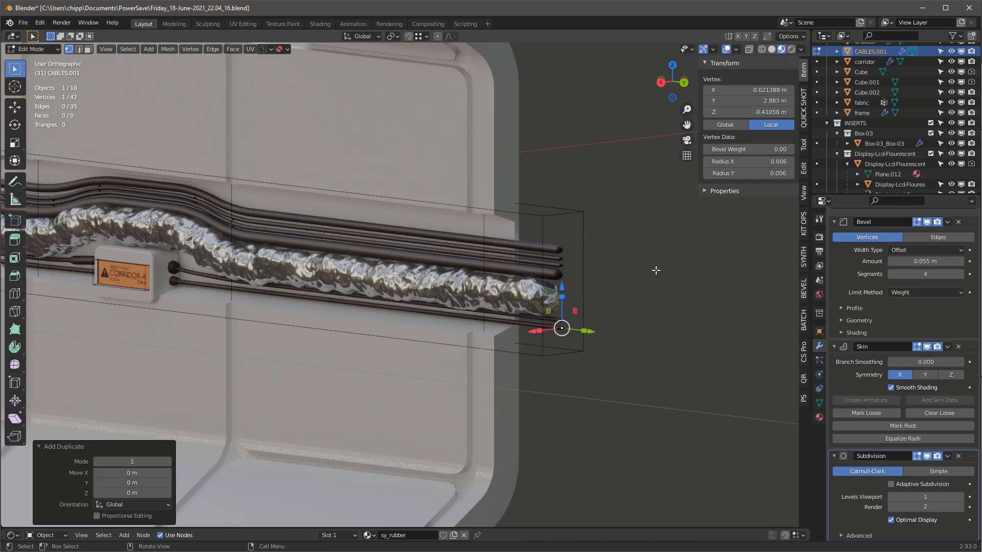
{"action": "key", "text": "g"}
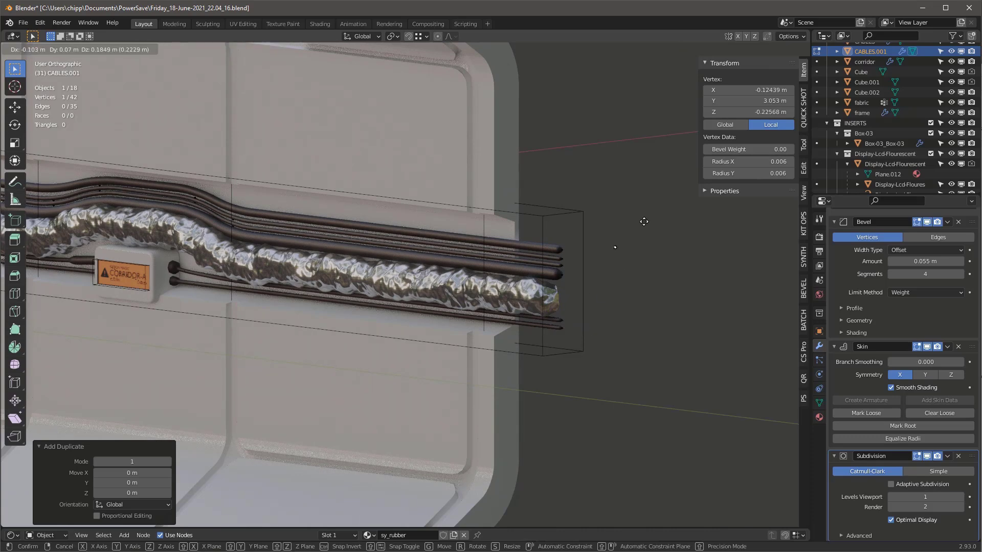
{"action": "left_click", "coordinate": [634, 220]}
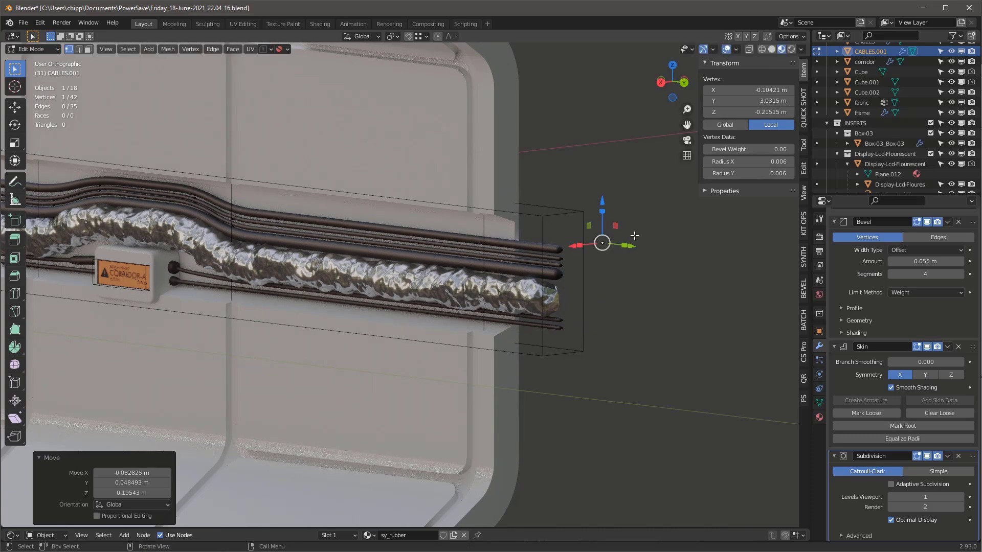
{"action": "key", "text": "p"}
{"action": "left_click", "coordinate": [568, 196]}
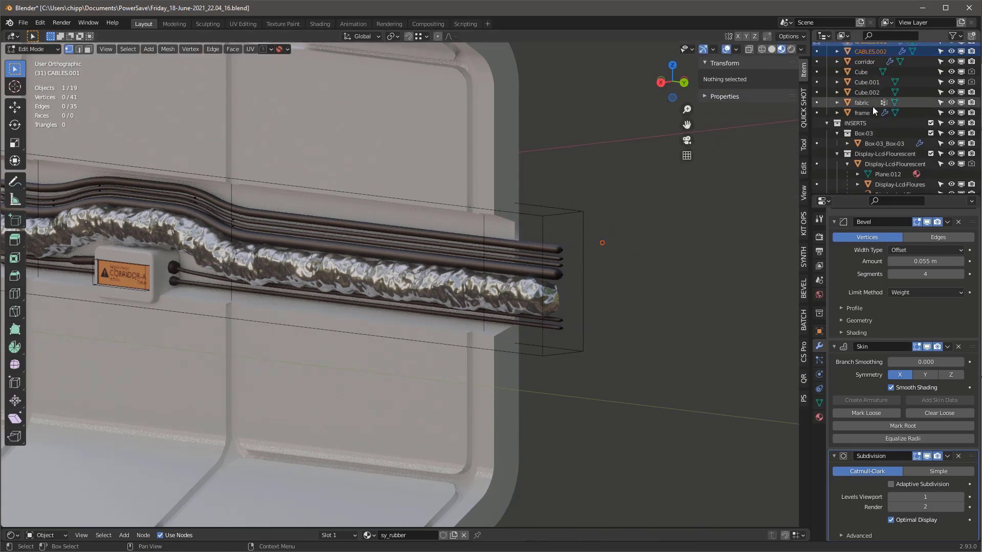
Rename CABLES.002 to 'CABLE HOLDER', then select it in a back orthographic view and enter Edit Mode
{"action": "scroll", "coordinate": [872, 110], "scroll_direction": "up", "scroll_amount": 5}
{"action": "double_click", "coordinate": [866, 132]}
{"action": "scroll", "coordinate": [866, 132], "scroll_direction": "down", "scroll_amount": 1}
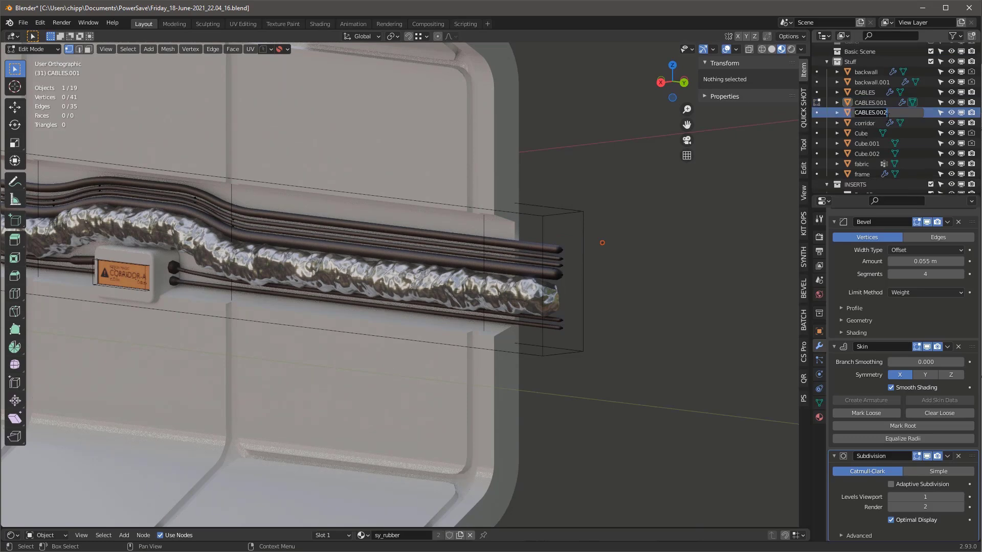
{"action": "type", "text": "CABLE HOLDER"}
{"action": "key", "text": "Return"}
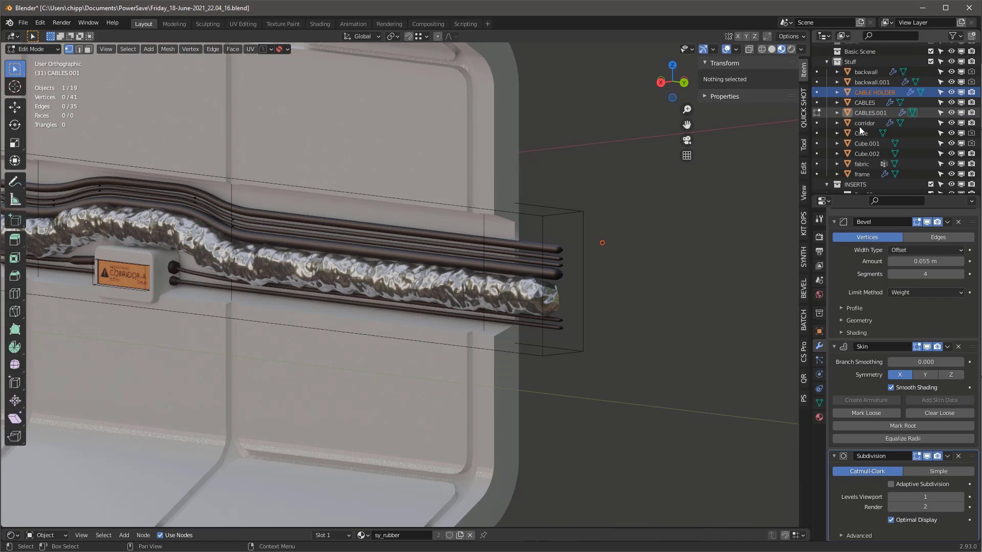
{"action": "key", "text": "Tab"}
{"action": "left_click", "coordinate": [603, 243]}
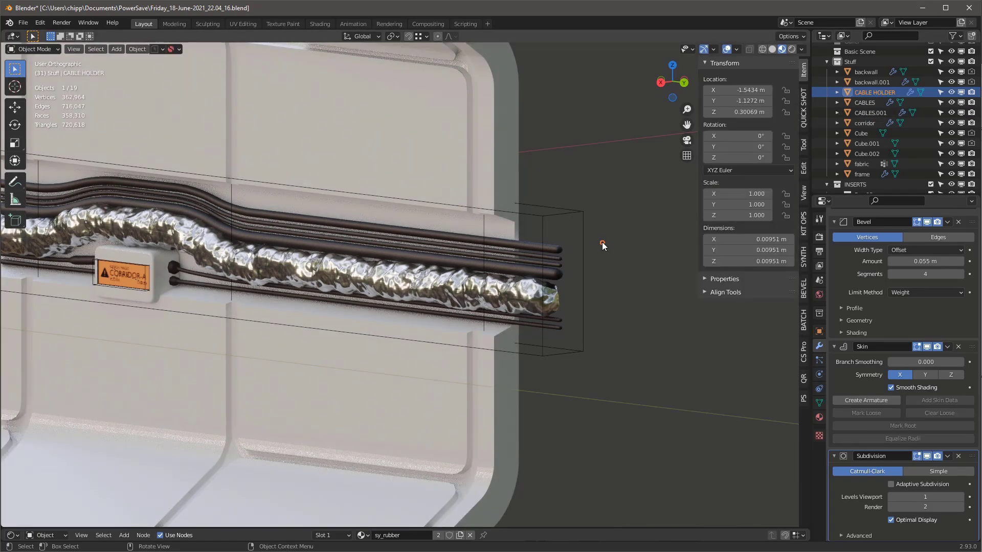
{"action": "middle_click_drag", "start_coordinate": [599, 232], "coordinate": [529, 227]}
{"action": "scroll", "coordinate": [560, 239], "scroll_direction": "up", "scroll_amount": 3}
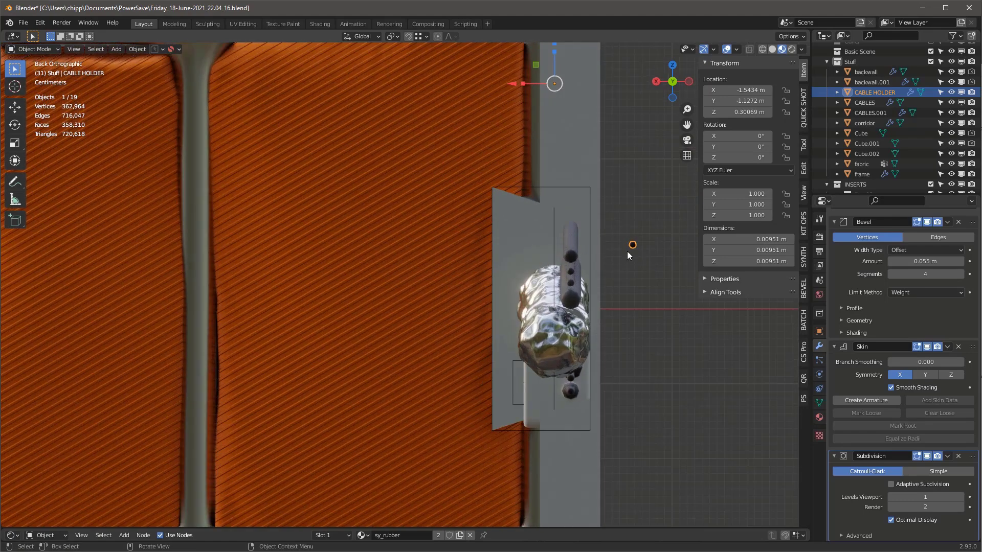
{"action": "key", "text": "Tab"}
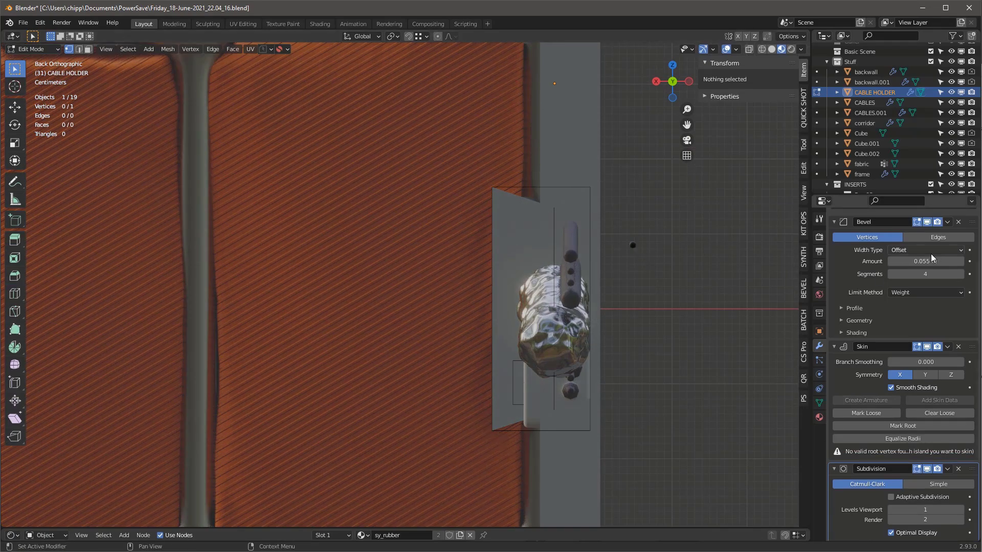
Remove the Skin and Subdivision modifiers from CABLE HOLDER and reposition its single vertex
{"action": "left_click", "coordinate": [959, 347]}
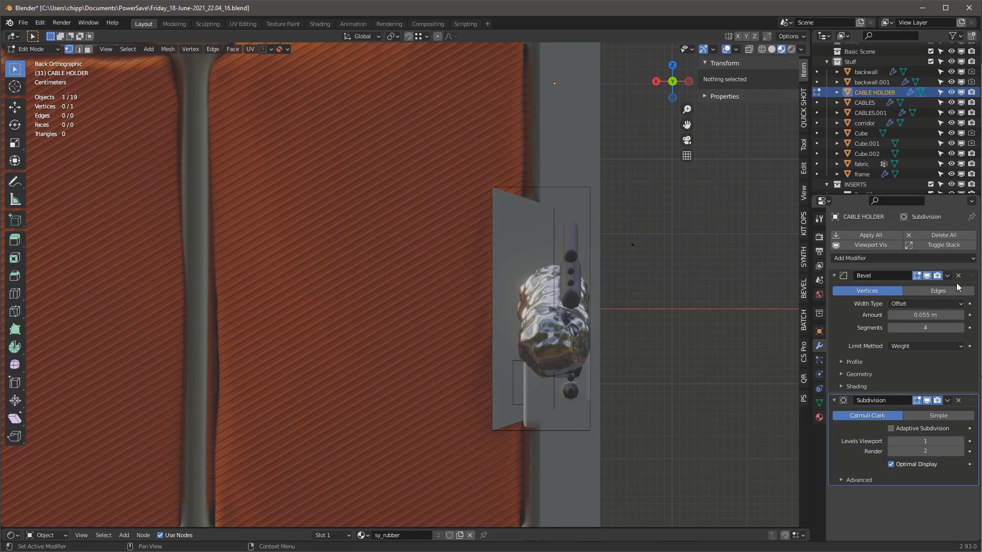
{"action": "left_click", "coordinate": [959, 401]}
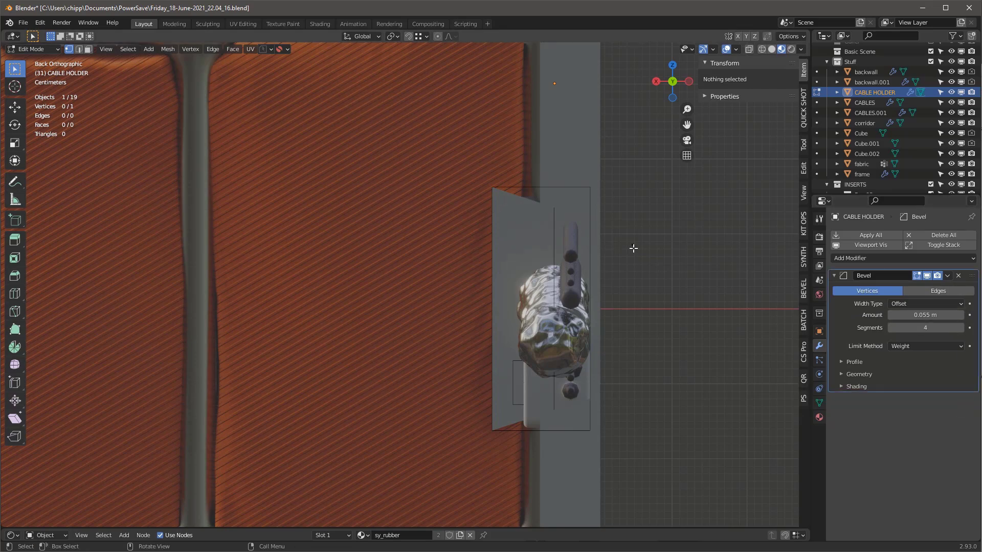
{"action": "left_click", "coordinate": [634, 246]}
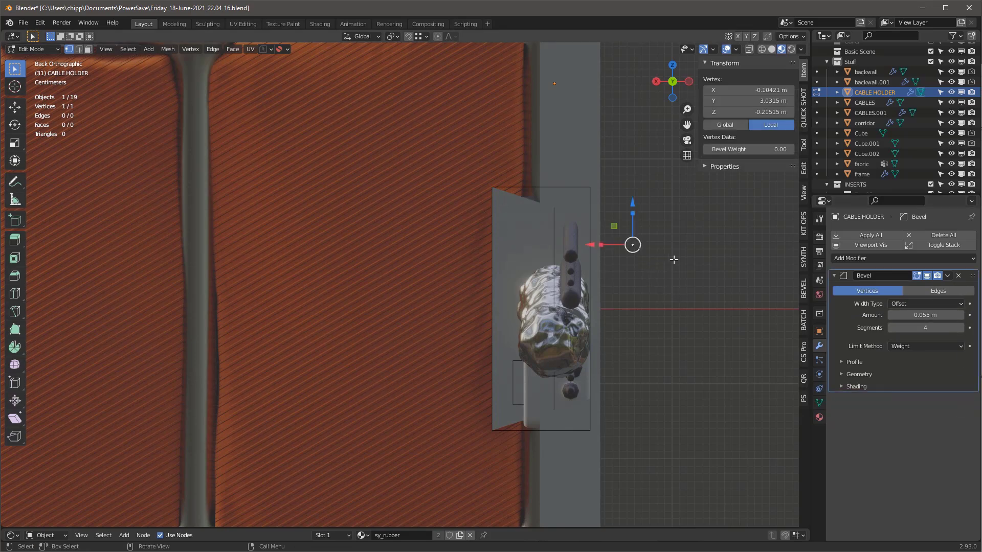
{"action": "key", "text": "shift+z"}
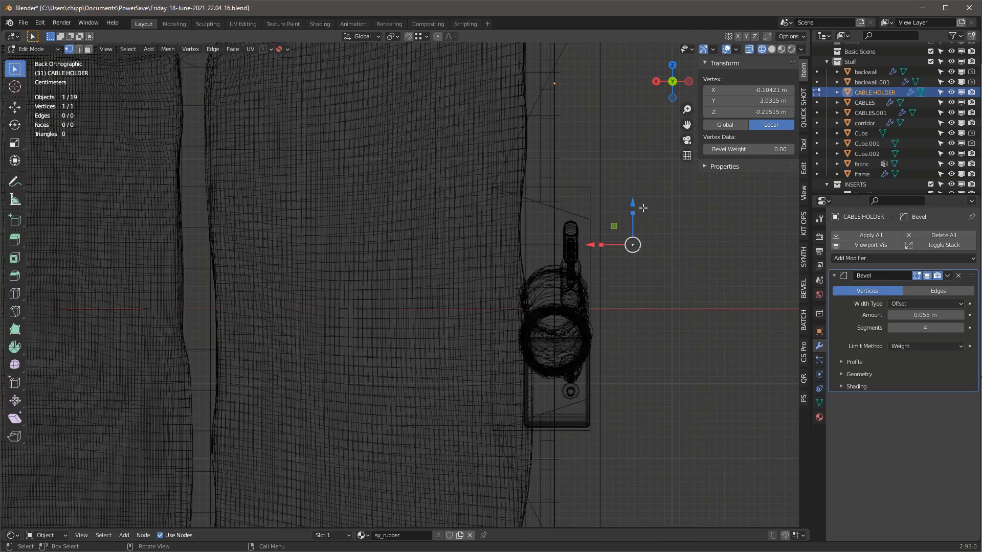
{"action": "key", "text": "g"}
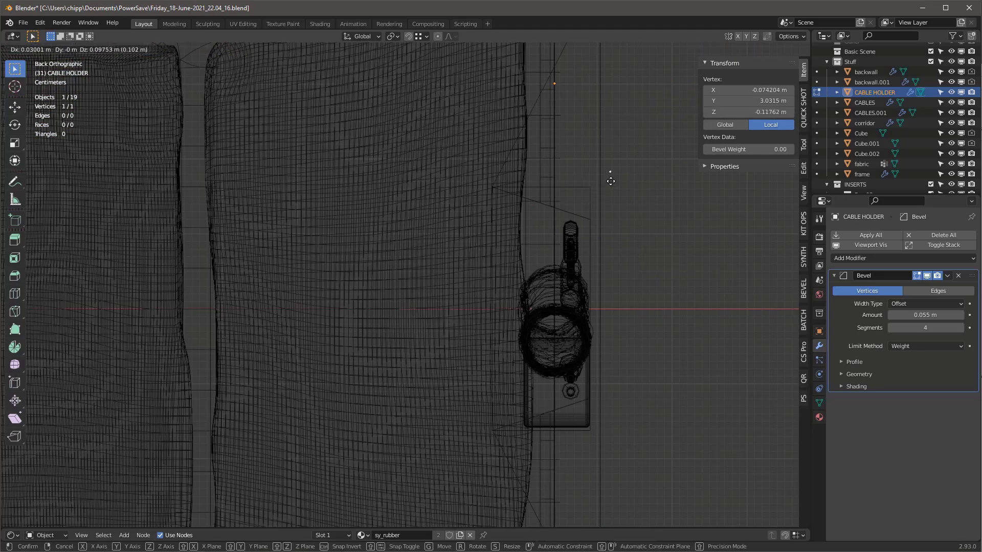
{"action": "left_click", "coordinate": [611, 181]}
Extrude the first bracket outline segments: left along X, down along Z, across along X
{"action": "right_click", "coordinate": [513, 169], "text": "ctrl"}
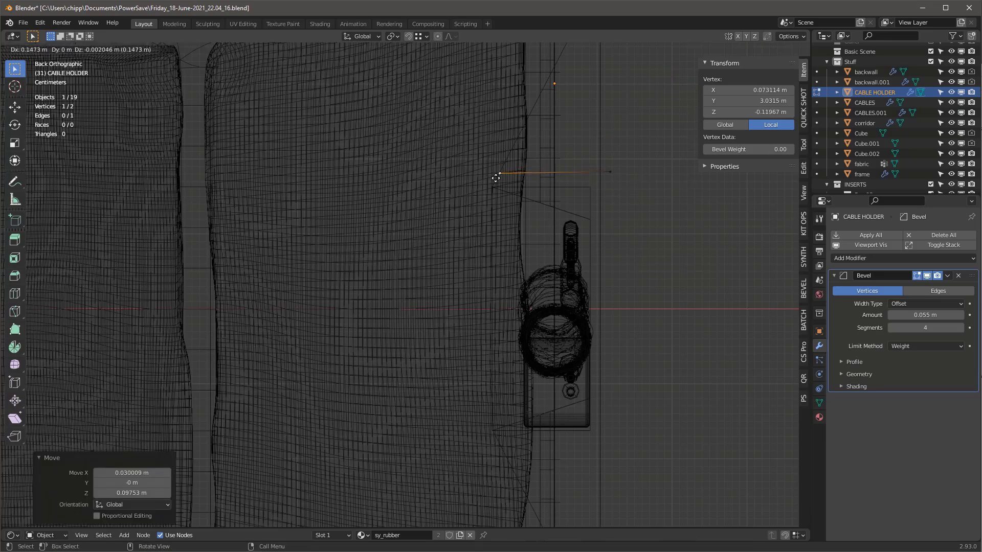
{"action": "key", "text": "x"}
{"action": "left_click", "coordinate": [476, 189]}
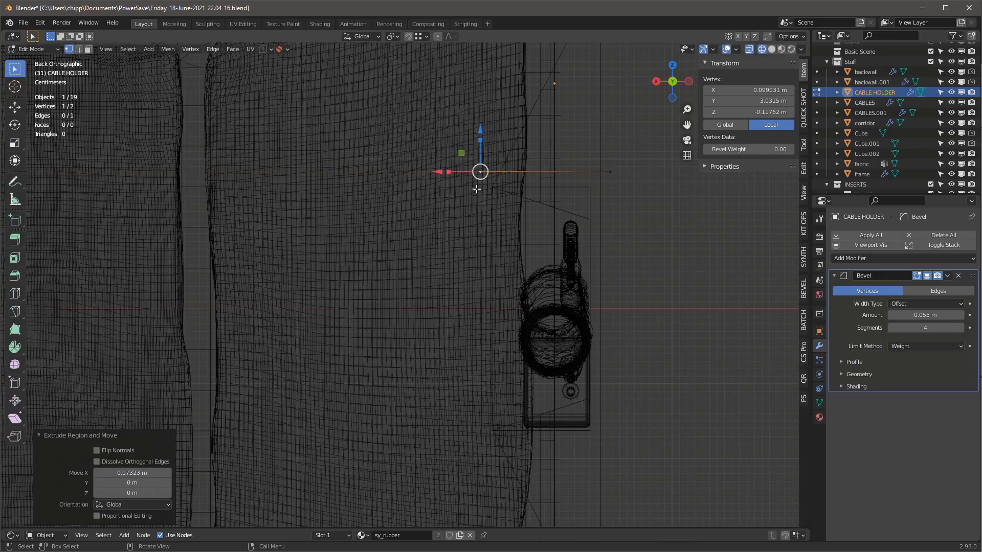
{"action": "left_click_drag", "start_coordinate": [439, 172], "coordinate": [506, 176]}
{"action": "key", "text": "e"}
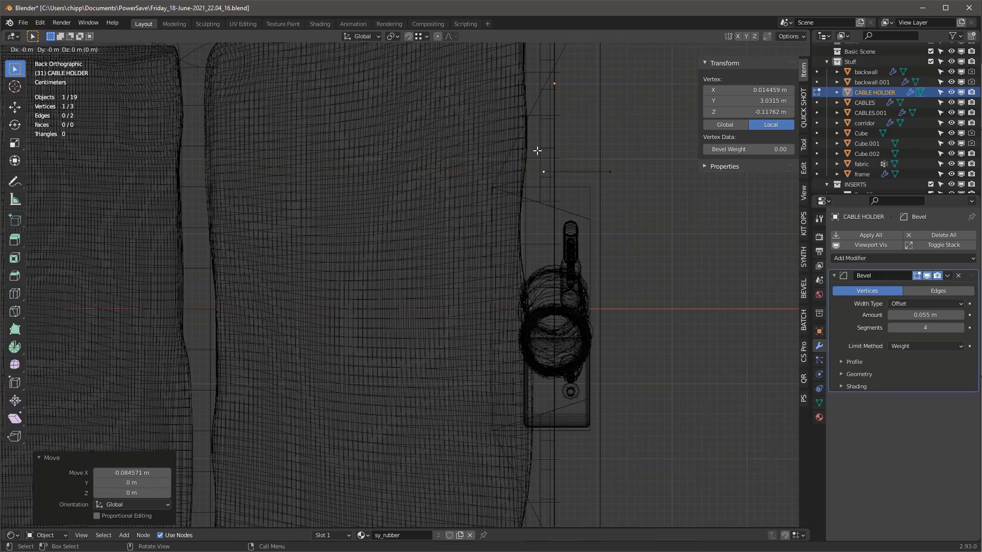
{"action": "key", "text": "z"}
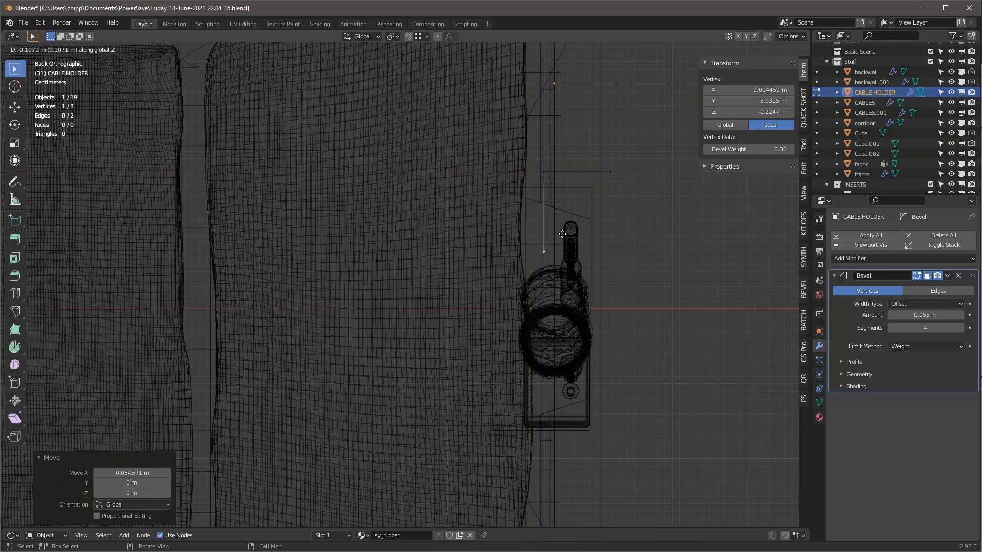
{"action": "left_click", "coordinate": [557, 269]}
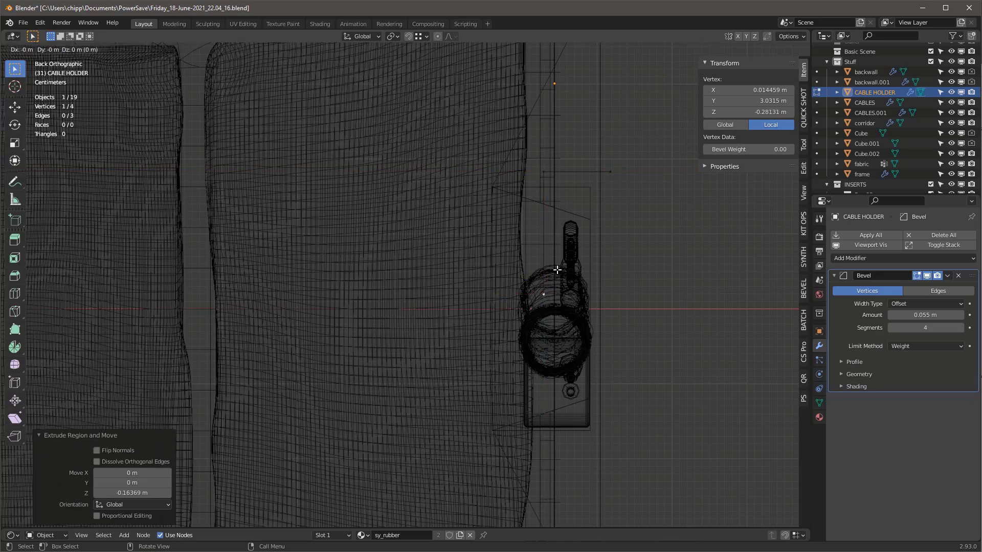
{"action": "key", "text": "e"}
{"action": "key", "text": "x"}
{"action": "left_click", "coordinate": [517, 270]}
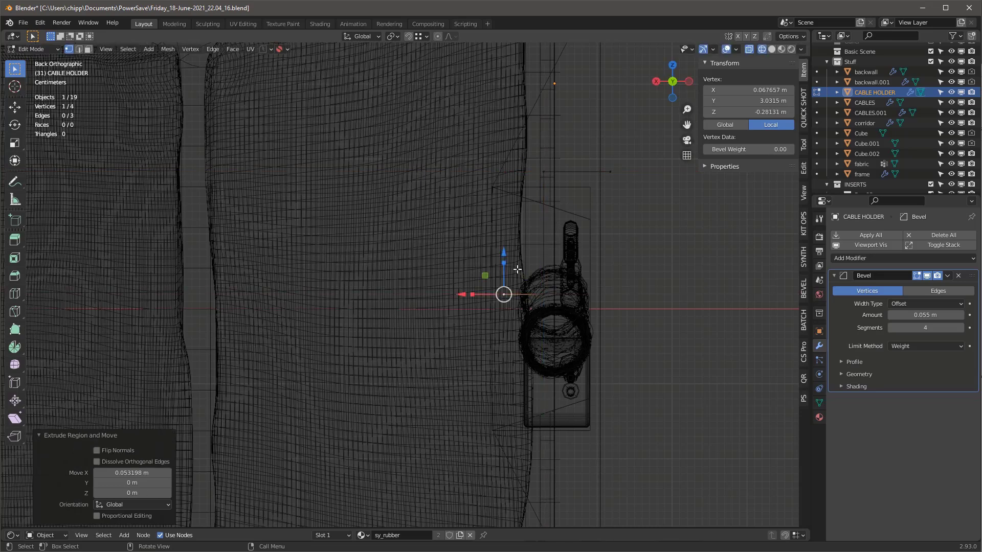
Finish the outline with alternating Z and X extrusions, then add the upper vertex to the selection
{"action": "key", "text": "e"}
{"action": "key", "text": "z"}
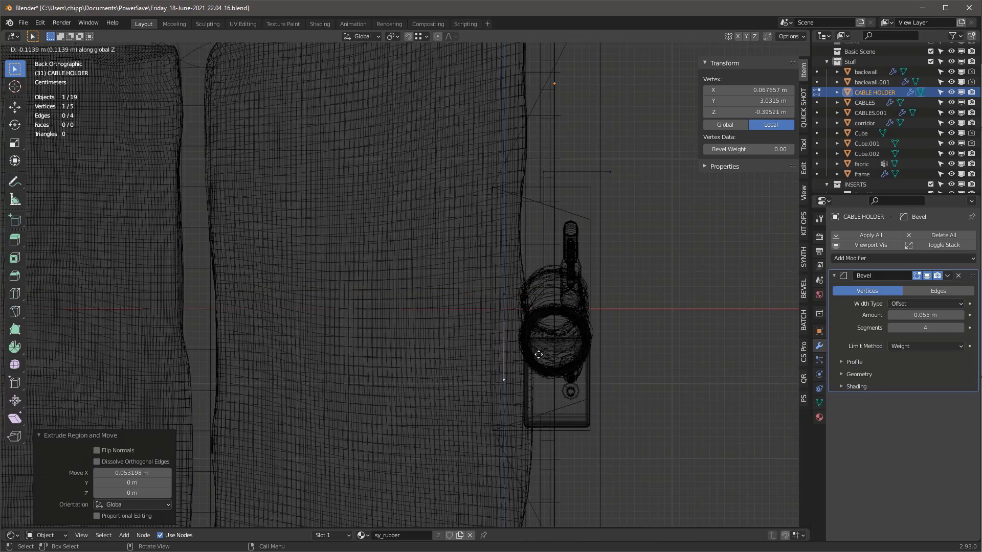
{"action": "left_click", "coordinate": [538, 354]}
{"action": "key", "text": "e"}
{"action": "key", "text": "x"}
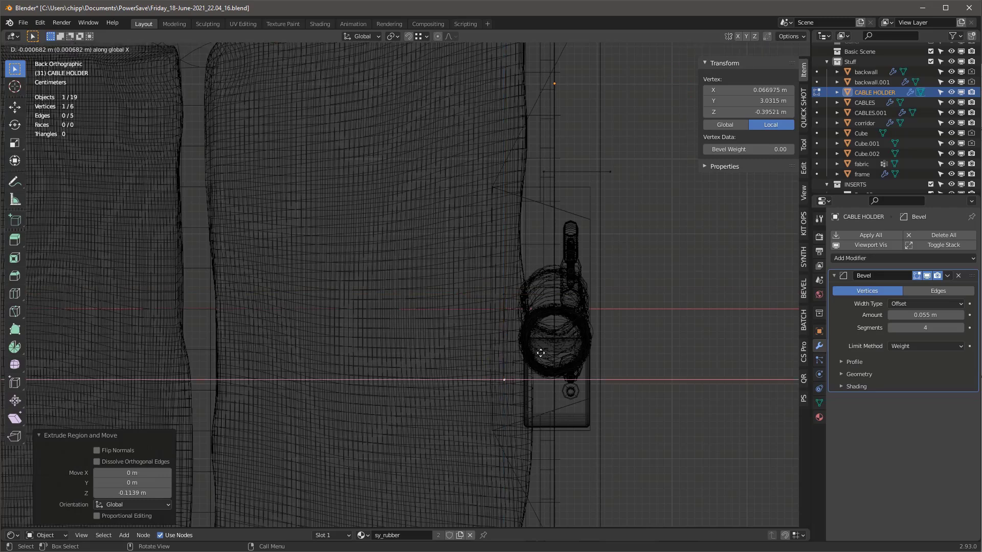
{"action": "left_click", "coordinate": [544, 172]}
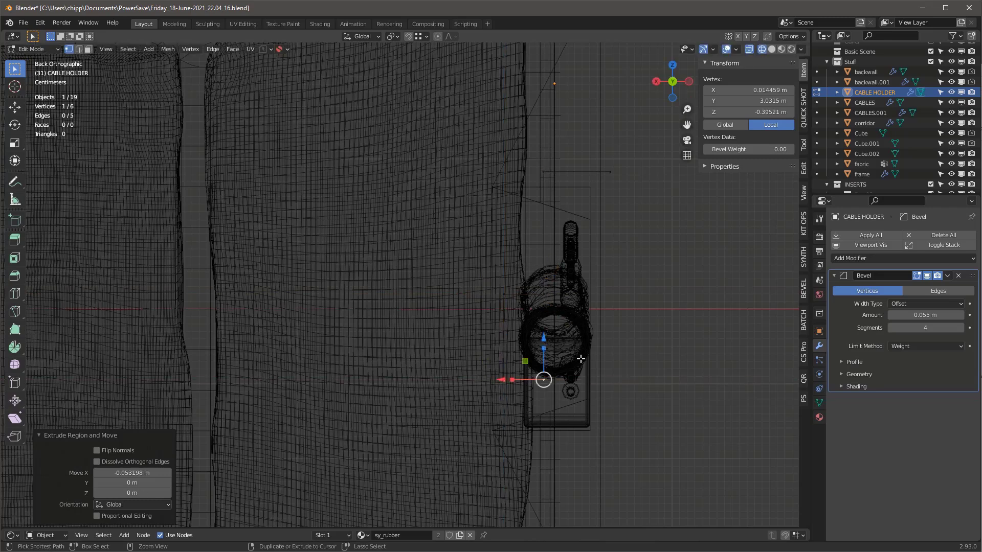
{"action": "key", "text": "e"}
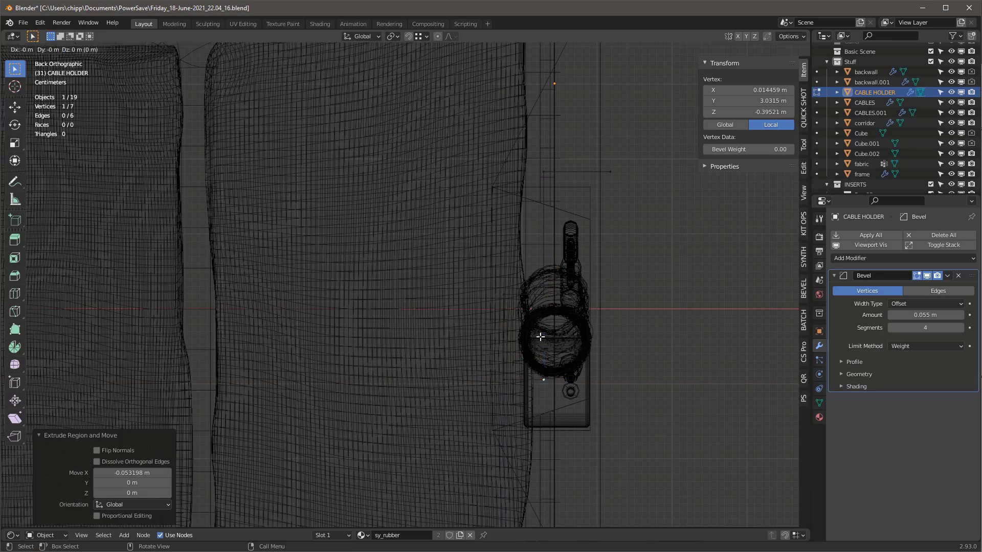
{"action": "key", "text": "z"}
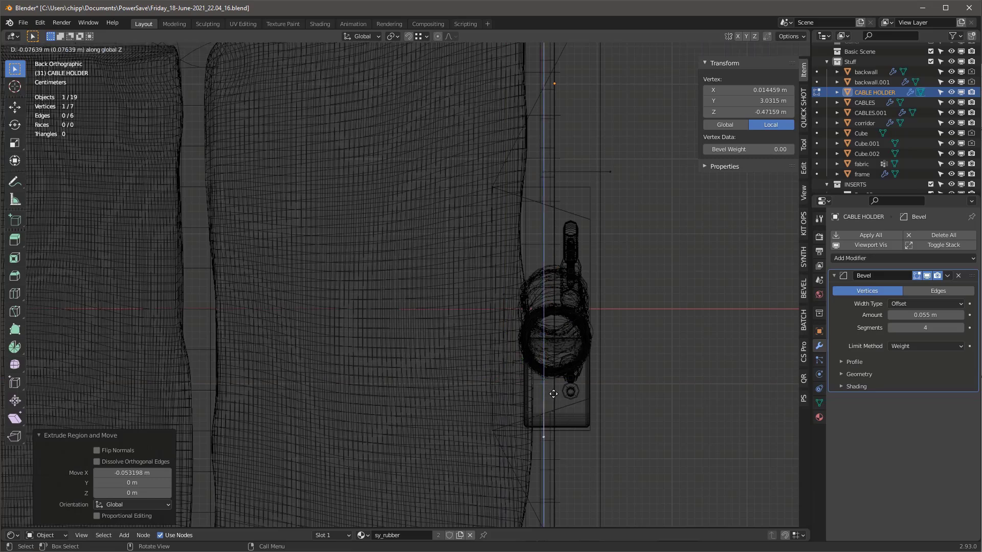
{"action": "left_click", "coordinate": [554, 394]}
{"action": "key", "text": "e"}
{"action": "key", "text": "x"}
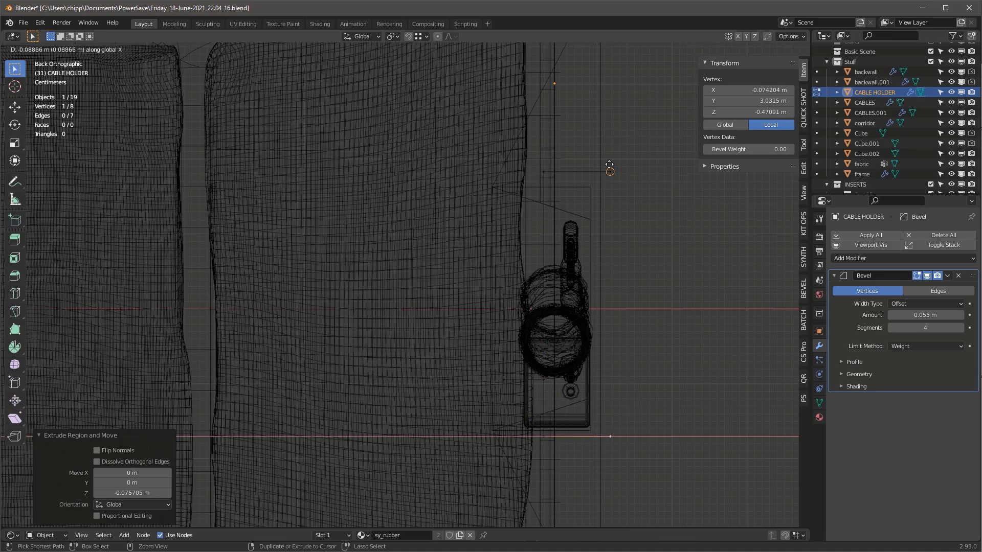
{"action": "left_click", "coordinate": [613, 174]}
{"action": "left_click", "coordinate": [614, 173], "text": "shift"}
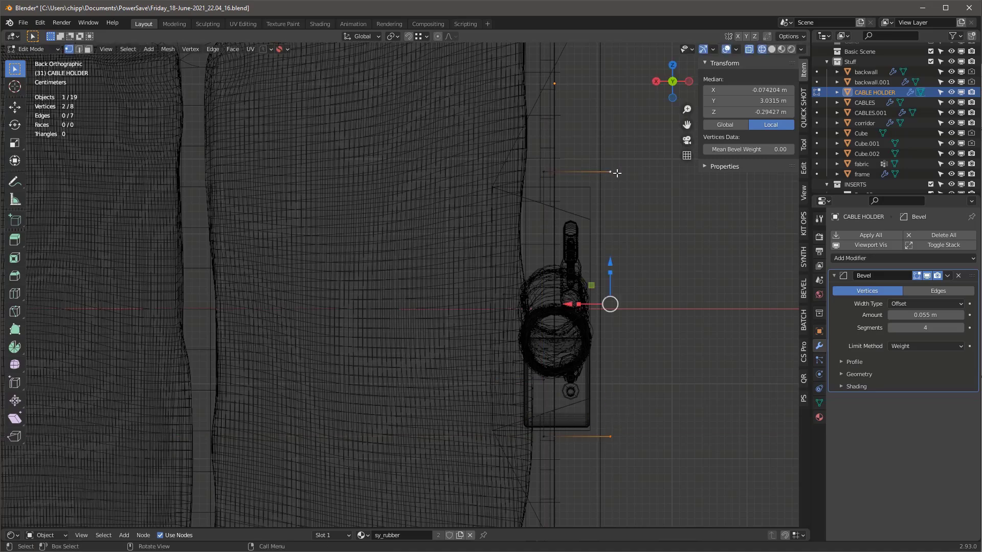
Fill the whole CABLE HOLDER outline into a single face
{"action": "key", "text": "f"}
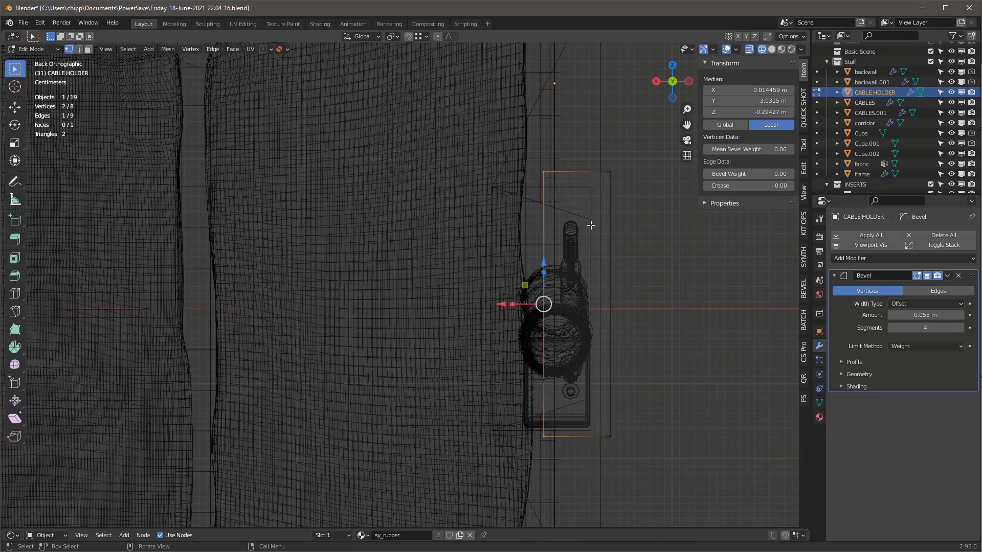
{"action": "middle_click_drag", "start_coordinate": [591, 225], "coordinate": [528, 251]}
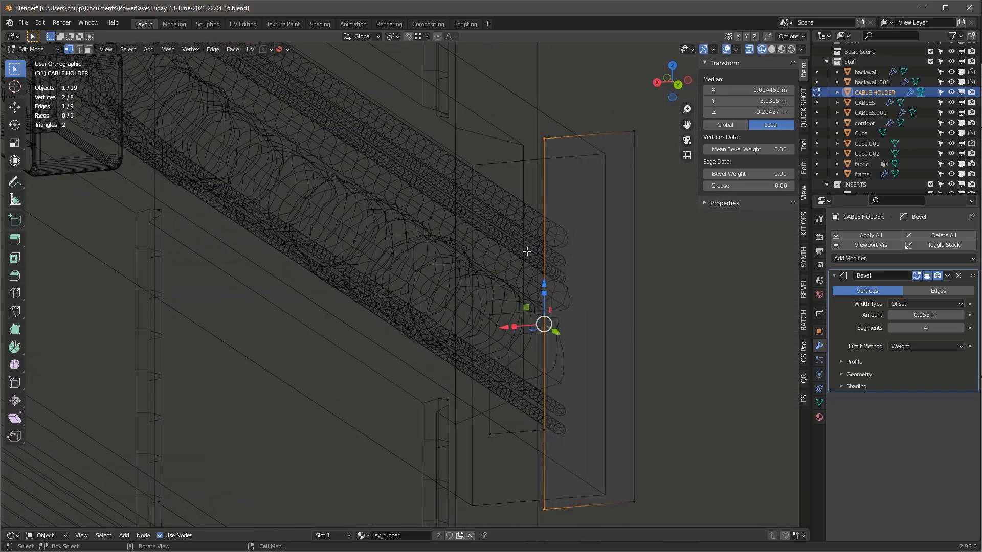
{"action": "key", "text": "ctrl+z"}
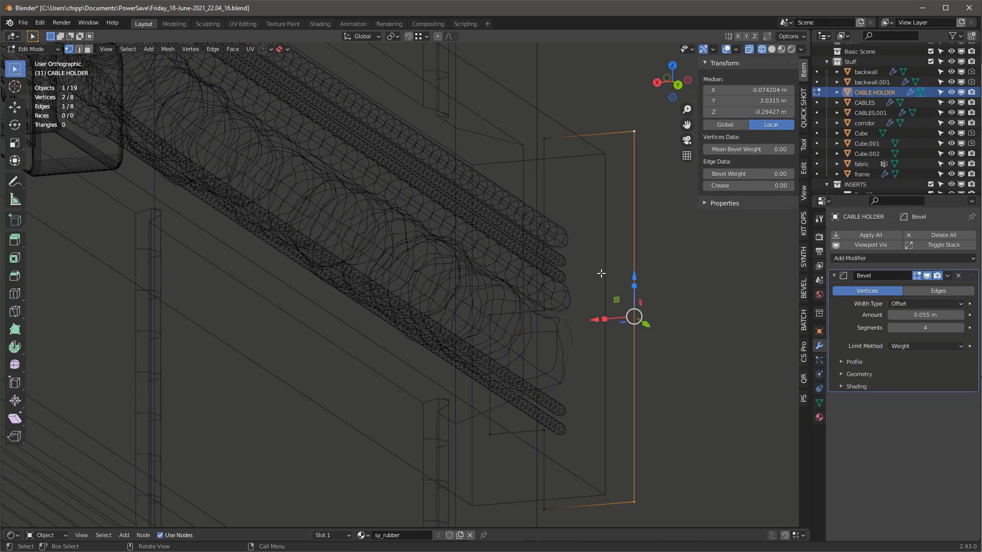
{"action": "key", "text": "a"}
{"action": "key", "text": "f"}
{"action": "middle_click_drag", "start_coordinate": [602, 286], "coordinate": [510, 312]}
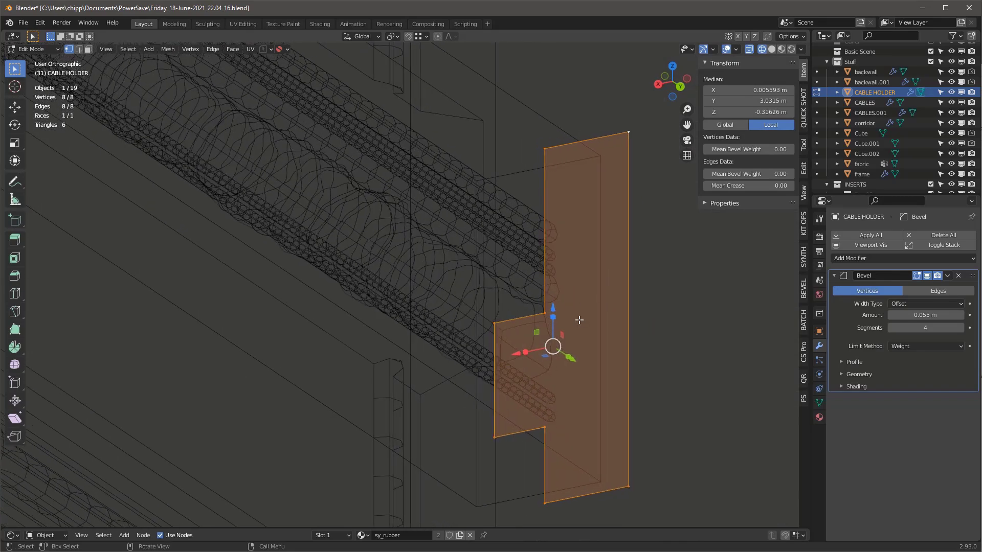
{"action": "middle_click_drag", "start_coordinate": [579, 320], "coordinate": [541, 305]}
Shape the notch by scaling its upper edge and the face's left edge along Z
{"action": "key", "text": "b"}
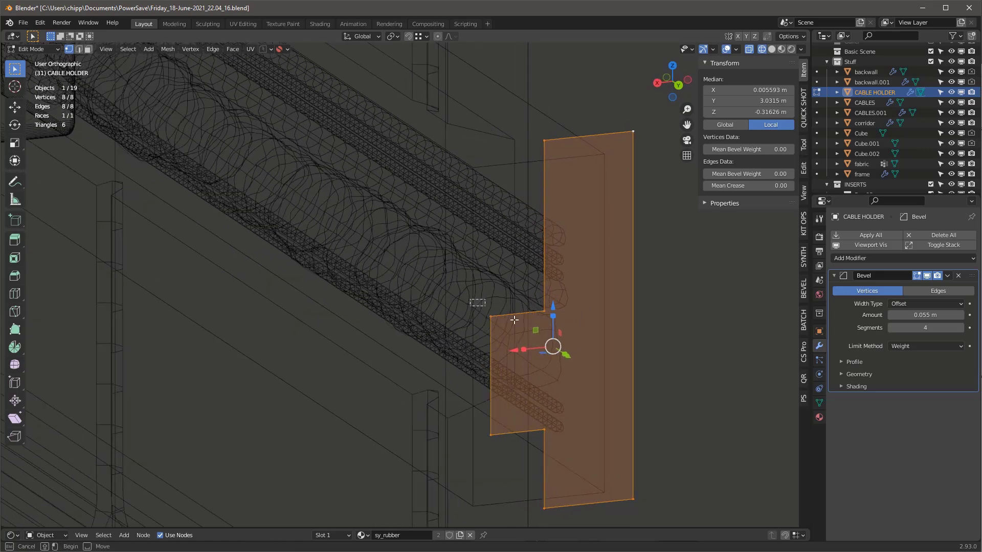
{"action": "left_click_drag", "start_coordinate": [470, 299], "coordinate": [547, 337]}
{"action": "left_click_drag", "start_coordinate": [473, 302], "coordinate": [548, 467]}
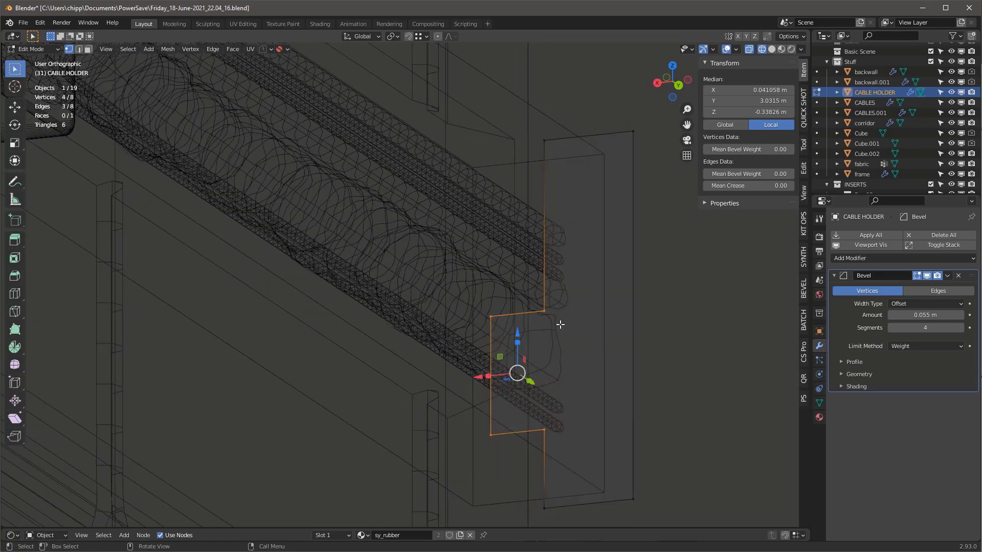
{"action": "left_click_drag", "start_coordinate": [534, 293], "coordinate": [597, 480]}
{"action": "key", "text": "s"}
{"action": "key", "text": "z"}
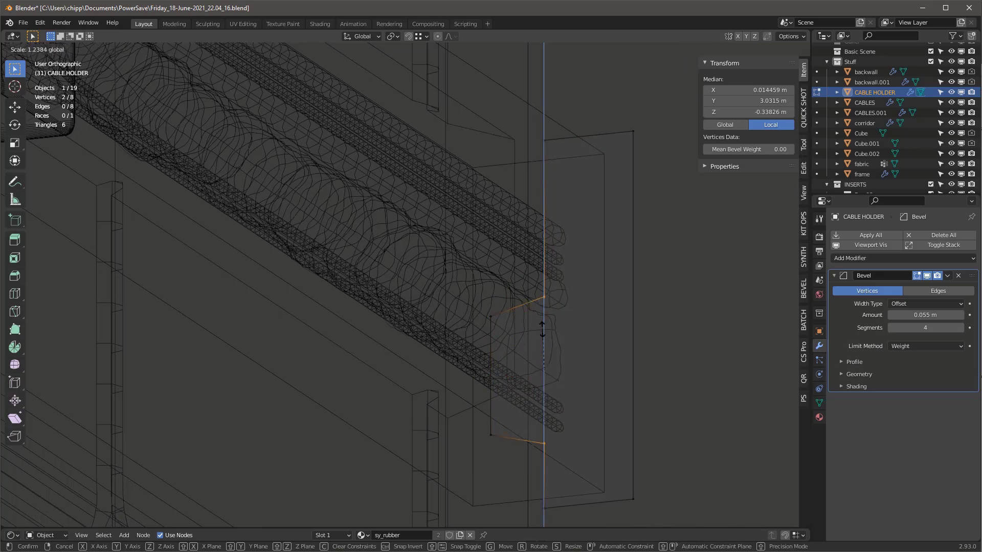
{"action": "left_click", "coordinate": [471, 297]}
{"action": "left_click_drag", "start_coordinate": [470, 297], "coordinate": [510, 453]}
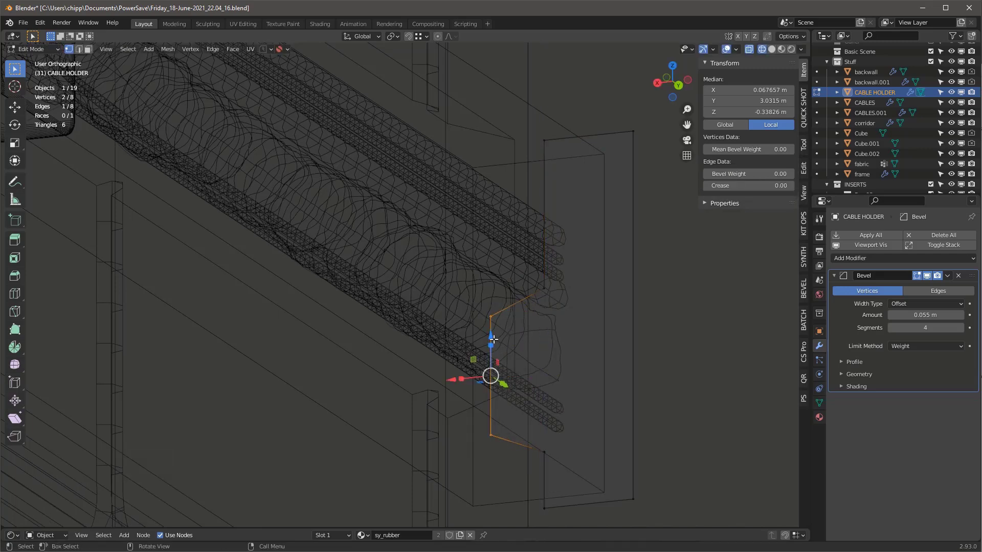
{"action": "key", "text": "s"}
{"action": "key", "text": "z"}
{"action": "left_click", "coordinate": [493, 351]}
Raise the notch corners' bevel weight and set the Bevel modifier to 8 segments
{"action": "left_click_drag", "start_coordinate": [443, 253], "coordinate": [573, 457], "text": "shift"}
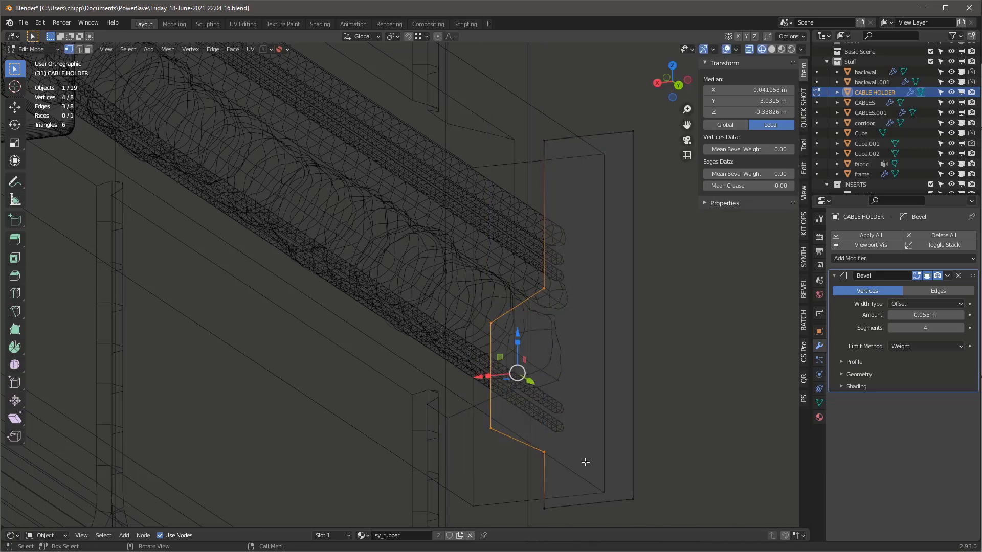
{"action": "left_click_drag", "start_coordinate": [750, 149], "coordinate": [781, 149]}
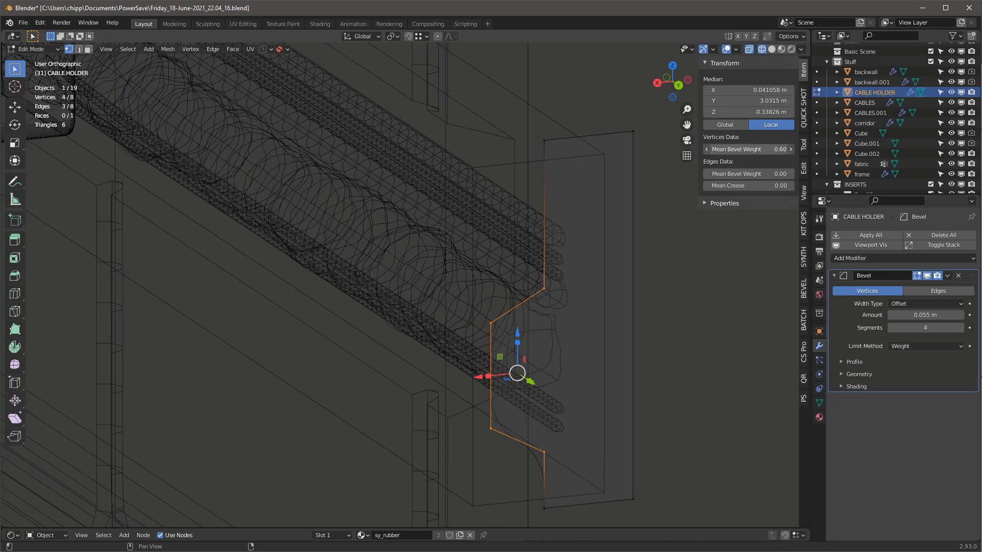
{"action": "left_click", "coordinate": [954, 327]}
{"action": "type", "text": "8"}
{"action": "key", "text": "Return"}
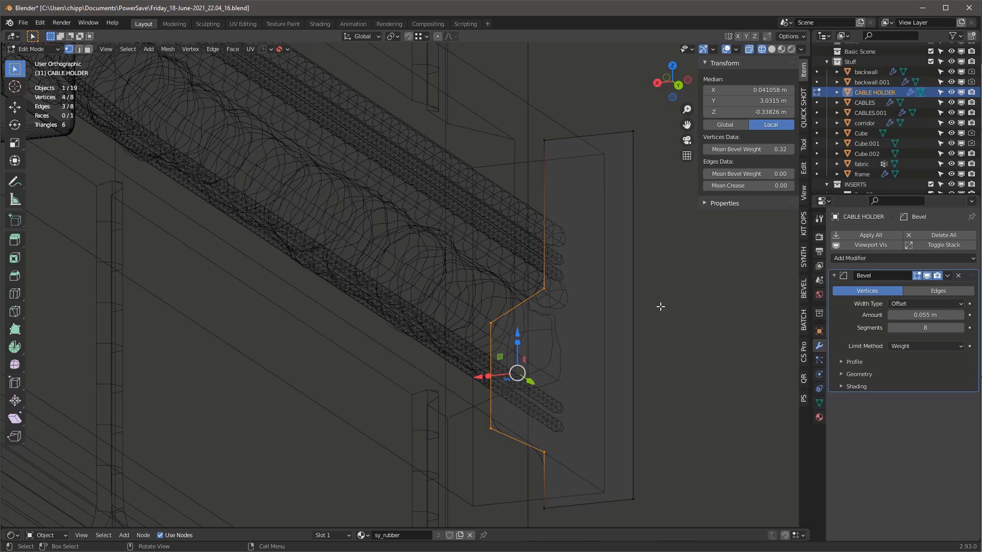
Raise the bevel weight on the vertices from the top of the outline down to the bottom corner
{"action": "left_click", "coordinate": [544, 139]}
{"action": "left_click", "coordinate": [539, 522], "text": "ctrl"}
{"action": "left_click", "coordinate": [543, 510]}
{"action": "left_click", "coordinate": [545, 140], "text": "ctrl"}
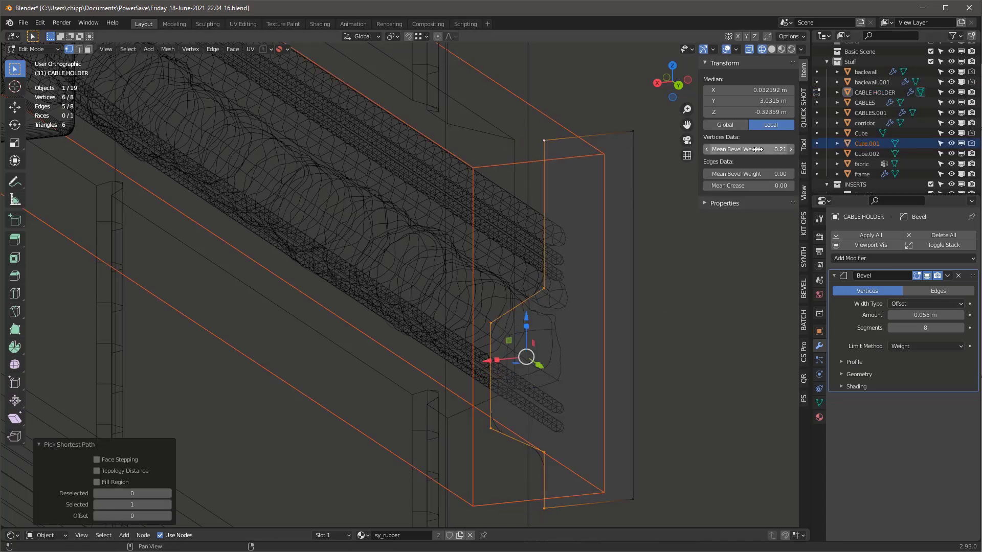
{"action": "left_click_drag", "start_coordinate": [757, 149], "coordinate": [769, 148]}
Add a 0.01 m Solidify modifier to the CABLE HOLDER object
{"action": "key", "text": "Tab"}
{"action": "scroll", "coordinate": [615, 222], "scroll_direction": "down", "scroll_amount": 1}
{"action": "left_click", "coordinate": [629, 220]}
{"action": "left_click", "coordinate": [855, 258]}
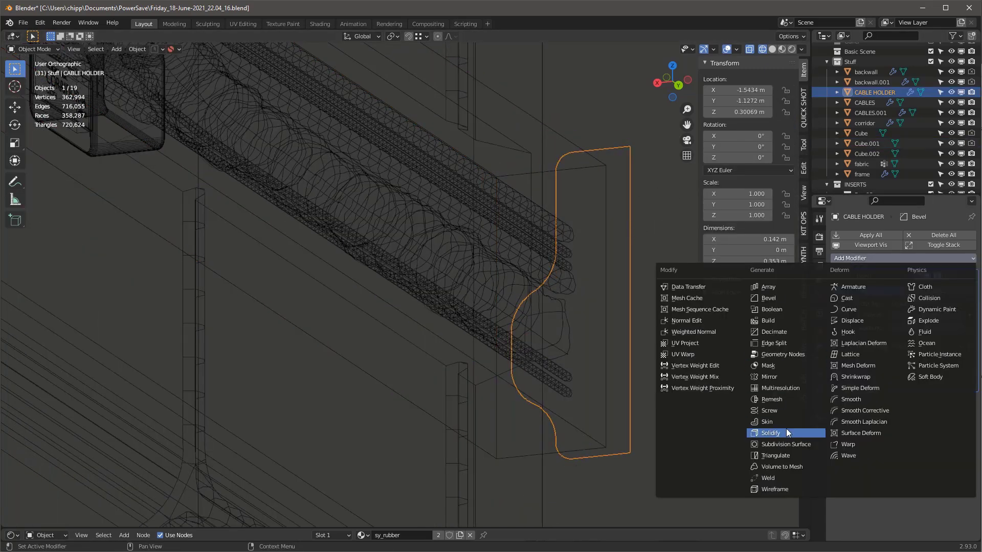
{"action": "left_click", "coordinate": [787, 433]}
Shade CABLE HOLDER smooth and turn on Auto Smooth
{"action": "middle_click_drag", "start_coordinate": [565, 335], "coordinate": [625, 325]}
{"action": "key", "text": "shift+z"}
{"action": "right_click", "coordinate": [598, 267]}
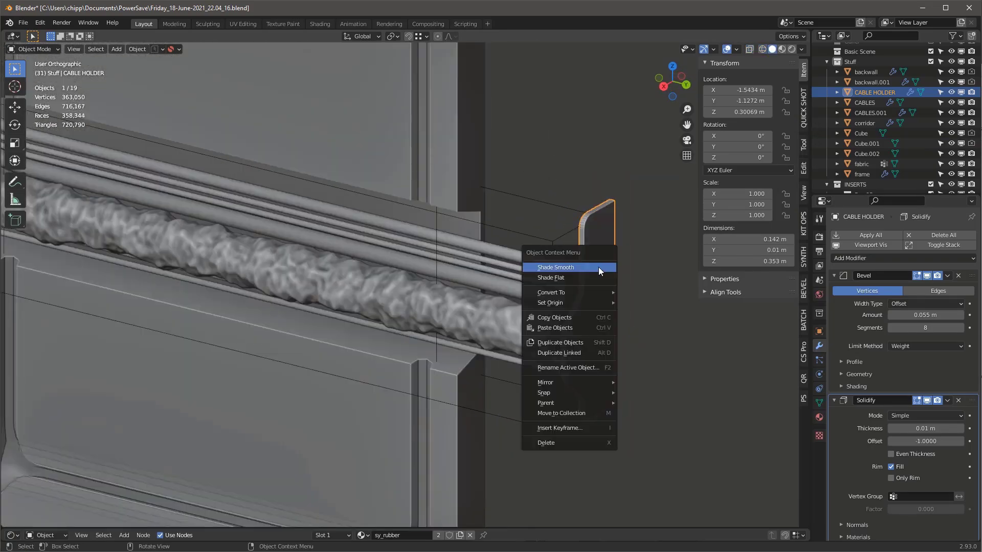
{"action": "left_click", "coordinate": [598, 267]}
{"action": "right_click", "coordinate": [594, 269]}
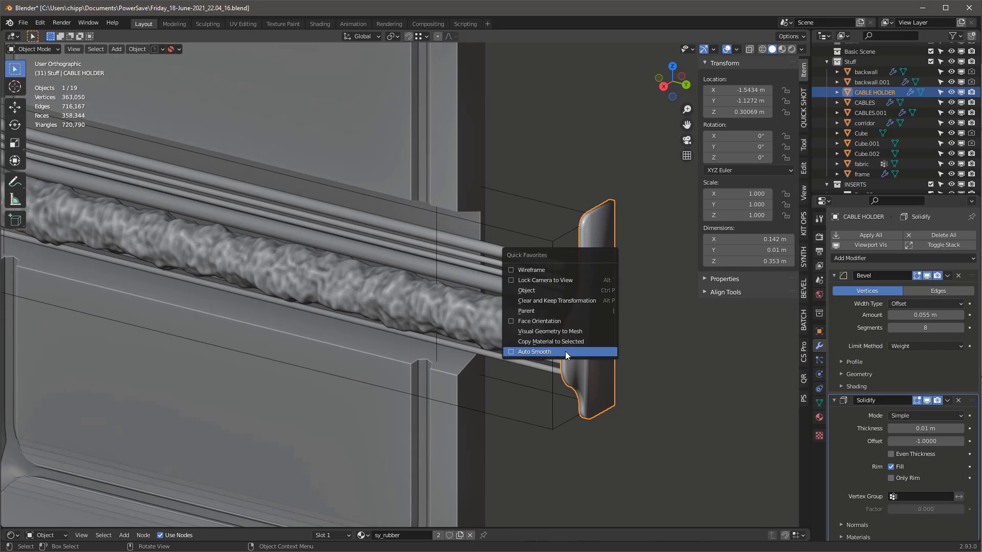
{"action": "left_click", "coordinate": [565, 351]}
Reselect CABLE HOLDER and move its origin to its geometry
{"action": "middle_click_drag", "start_coordinate": [584, 337], "coordinate": [560, 331]}
{"action": "left_click", "coordinate": [634, 234]}
{"action": "left_click", "coordinate": [600, 287]}
{"action": "middle_click_drag", "start_coordinate": [596, 290], "coordinate": [597, 289]}
{"action": "key", "text": "ctrl+shift+alt+c"}
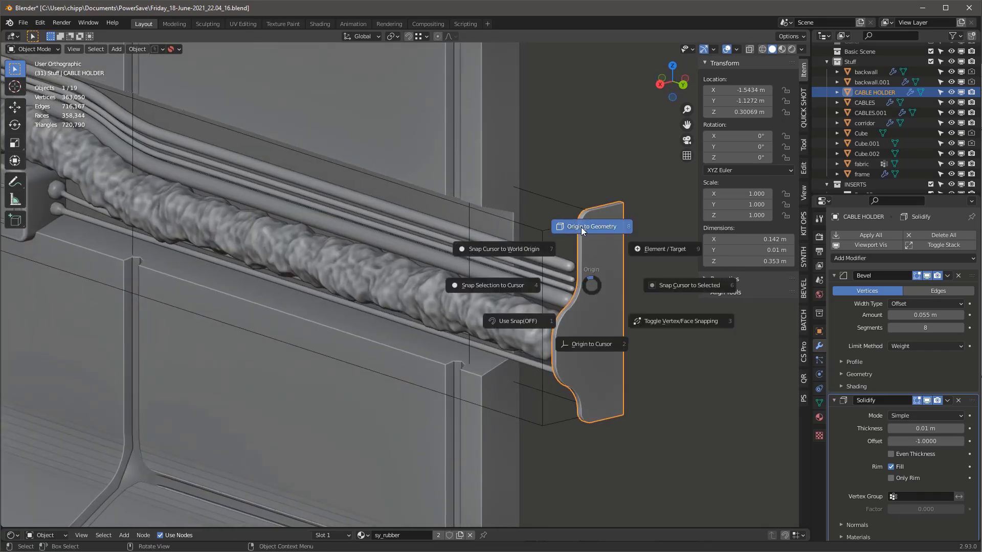
{"action": "left_click", "coordinate": [581, 227]}
Slide the holder along Y and X so it sits across the cable bundle
{"action": "left_click_drag", "start_coordinate": [606, 339], "coordinate": [474, 290]}
{"action": "middle_click_drag", "start_coordinate": [473, 290], "coordinate": [523, 265]}
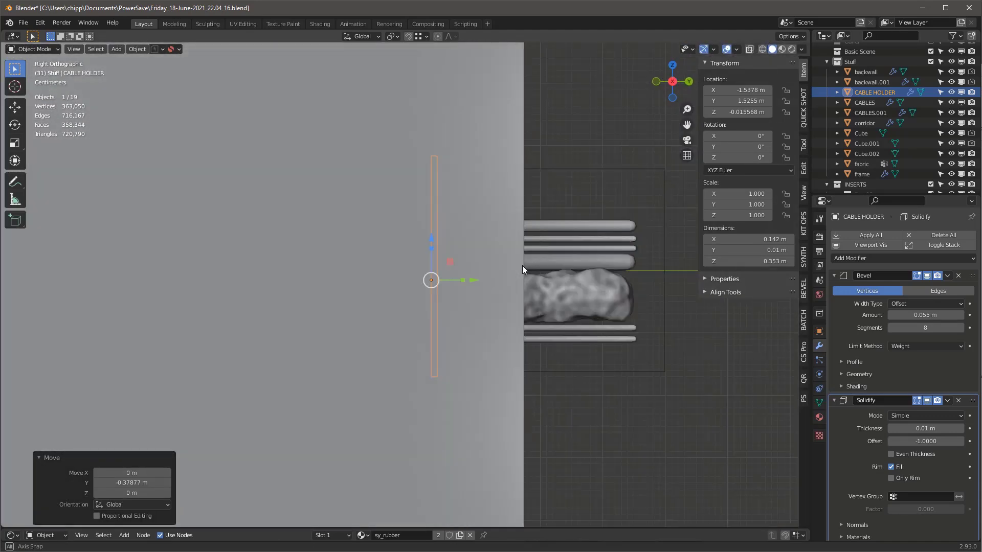
{"action": "key", "text": "shift+z"}
{"action": "left_click_drag", "start_coordinate": [473, 280], "coordinate": [519, 281]}
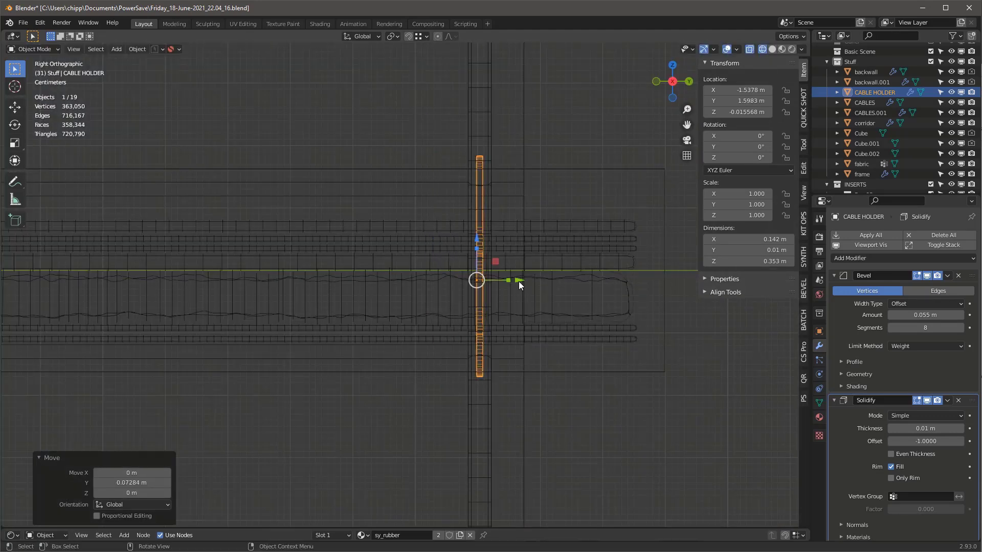
{"action": "scroll", "coordinate": [583, 274], "scroll_direction": "down", "scroll_amount": 5}
{"action": "middle_click_drag", "start_coordinate": [599, 274], "coordinate": [515, 301]}
{"action": "scroll", "coordinate": [513, 299], "scroll_direction": "up", "scroll_amount": 6}
{"action": "key", "text": "shift+z"}
{"action": "left_click_drag", "start_coordinate": [508, 298], "coordinate": [496, 301]}
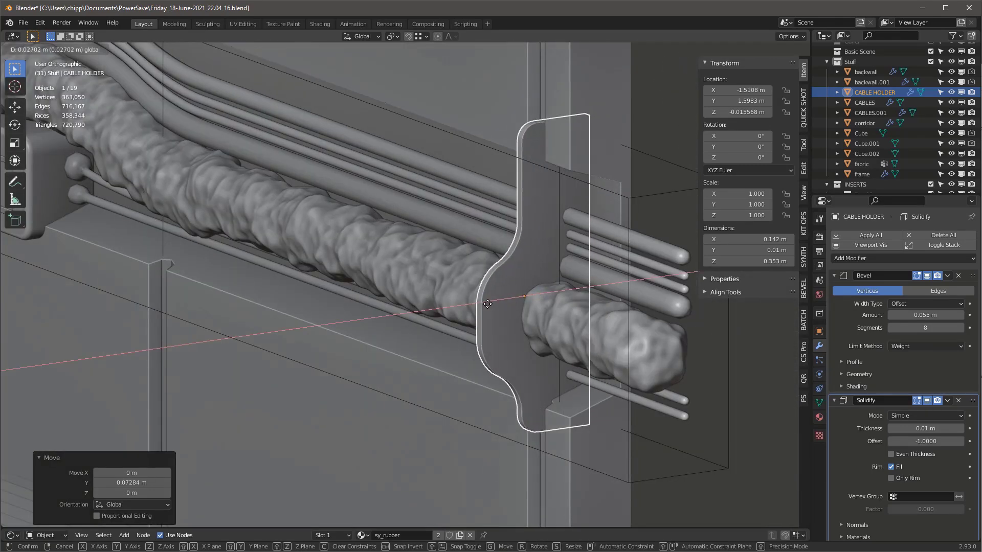
{"action": "left_click", "coordinate": [492, 305]}
Shift the holder's left notch edge about 0.025 m along -X, leaving it 0.117 m wide
{"action": "key", "text": "Tab"}
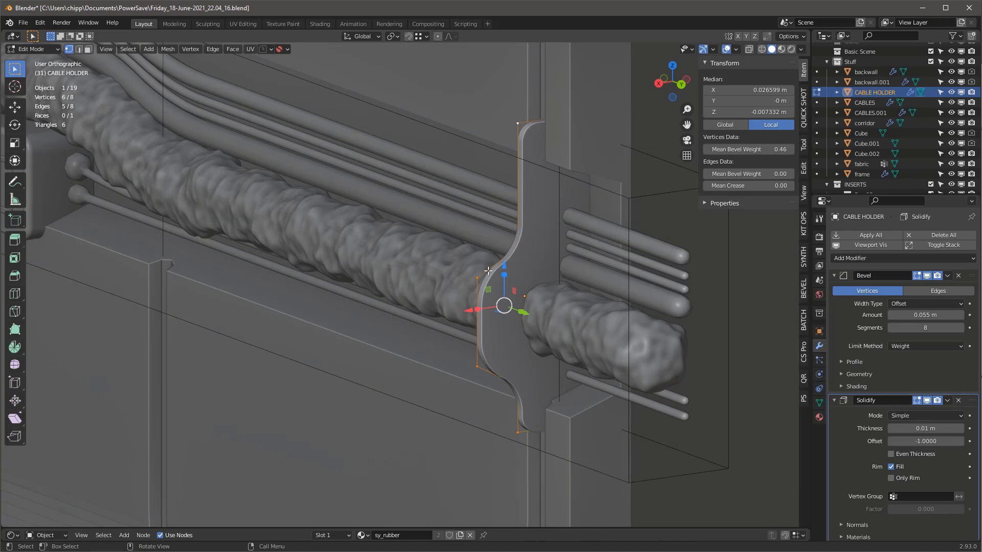
{"action": "left_click_drag", "start_coordinate": [460, 260], "coordinate": [490, 377]}
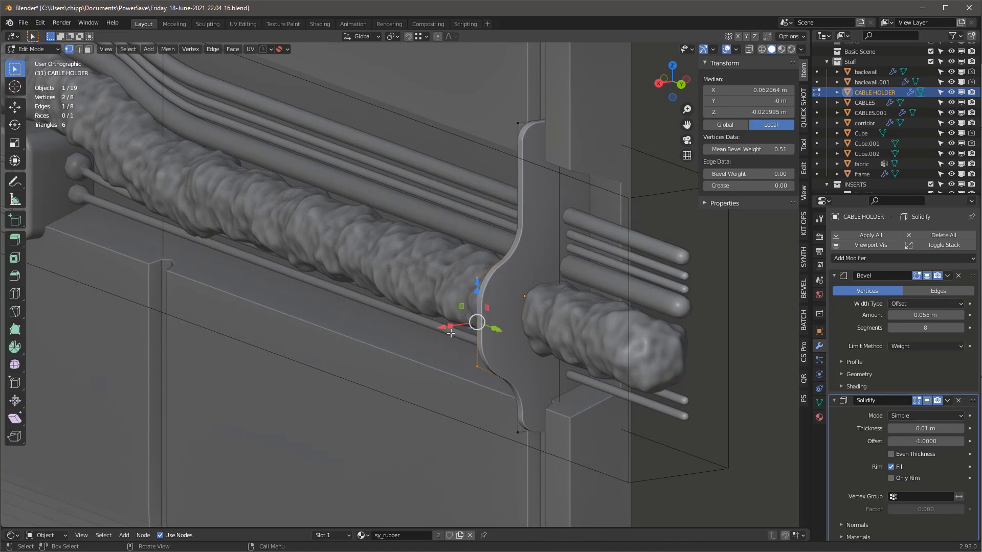
{"action": "left_click_drag", "start_coordinate": [447, 327], "coordinate": [476, 333]}
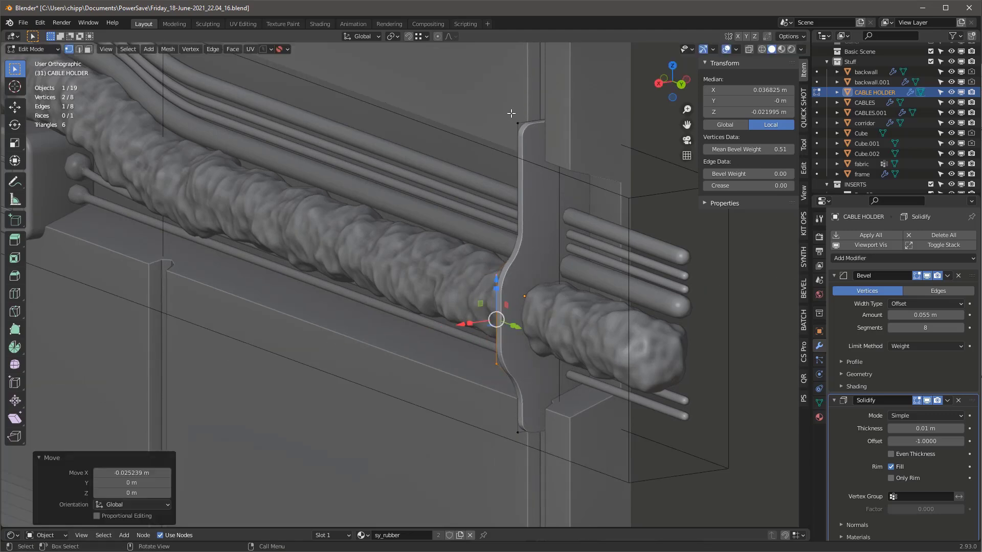
{"action": "key", "text": "alt+a"}
{"action": "middle_click_drag", "start_coordinate": [530, 240], "coordinate": [627, 255]}
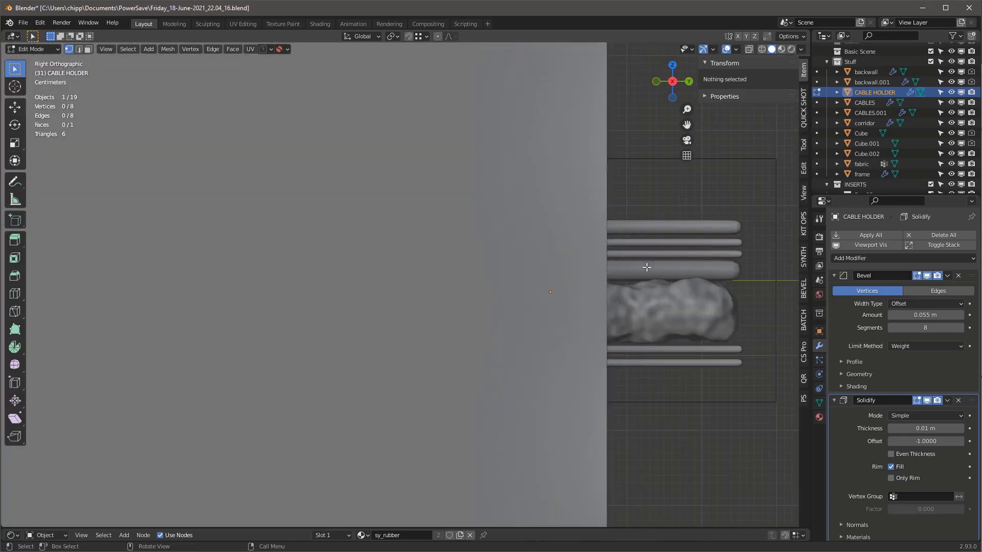
{"action": "key", "text": "Tab"}
{"action": "scroll", "coordinate": [664, 288], "scroll_direction": "down", "scroll_amount": 4}
Duplicate the holder three times along Y, creating CABLE HOLDER.001 to .003 along the cables
{"action": "key", "text": "shift+z"}
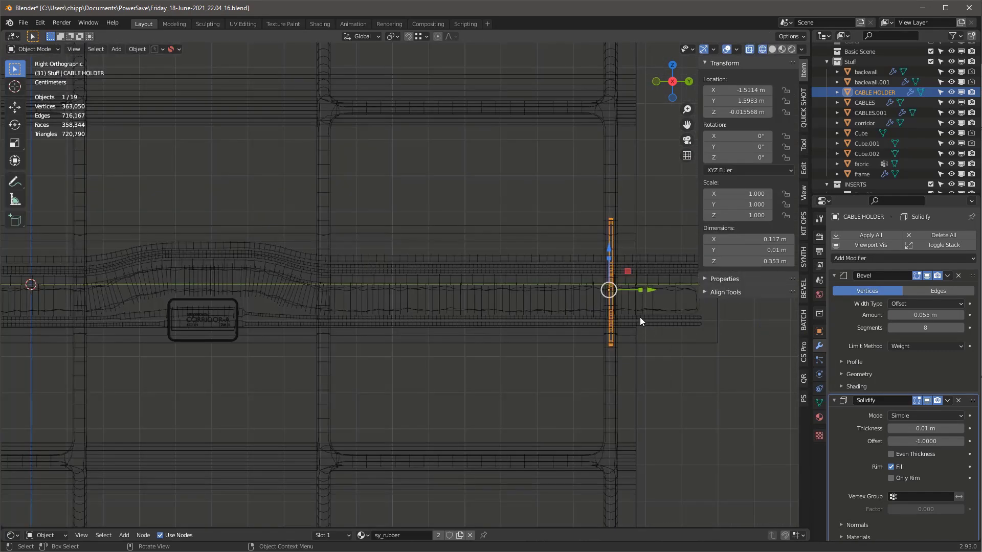
{"action": "middle_click_drag", "start_coordinate": [640, 317], "coordinate": [692, 349], "text": "shift"}
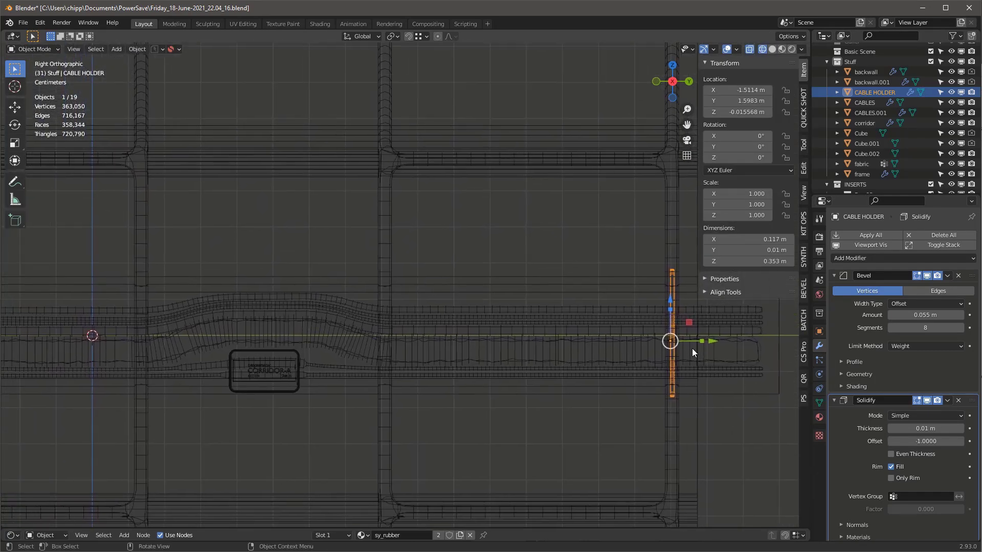
{"action": "key", "text": "shift+d"}
{"action": "key", "text": "y"}
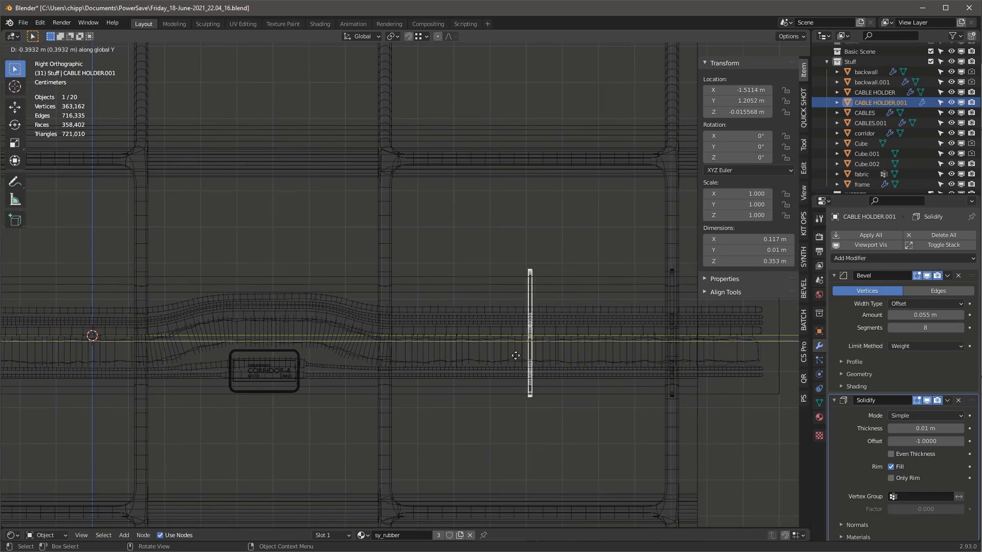
{"action": "left_click", "coordinate": [397, 359]}
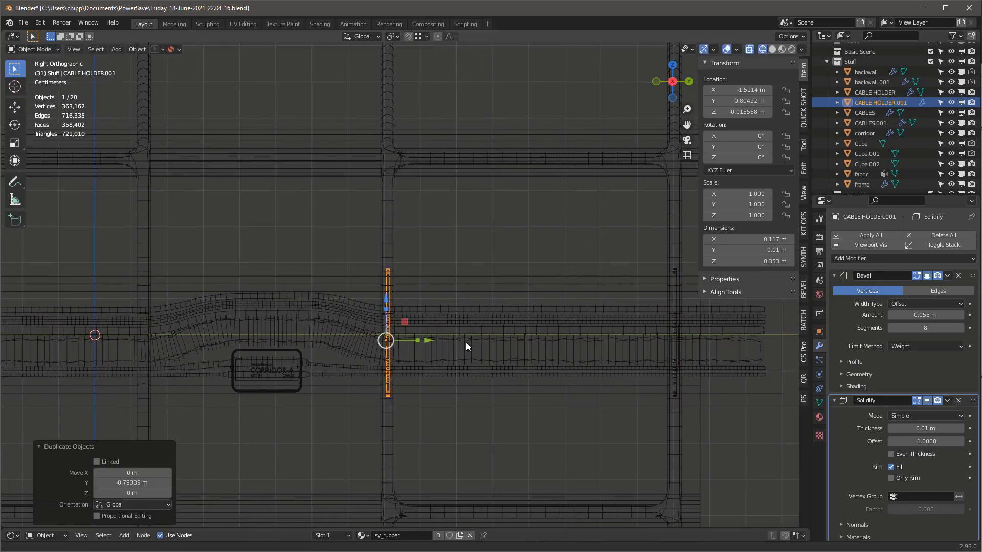
{"action": "middle_click_drag", "start_coordinate": [465, 342], "coordinate": [676, 352], "text": "shift"}
{"action": "key", "text": "shift+d"}
{"action": "key", "text": "y"}
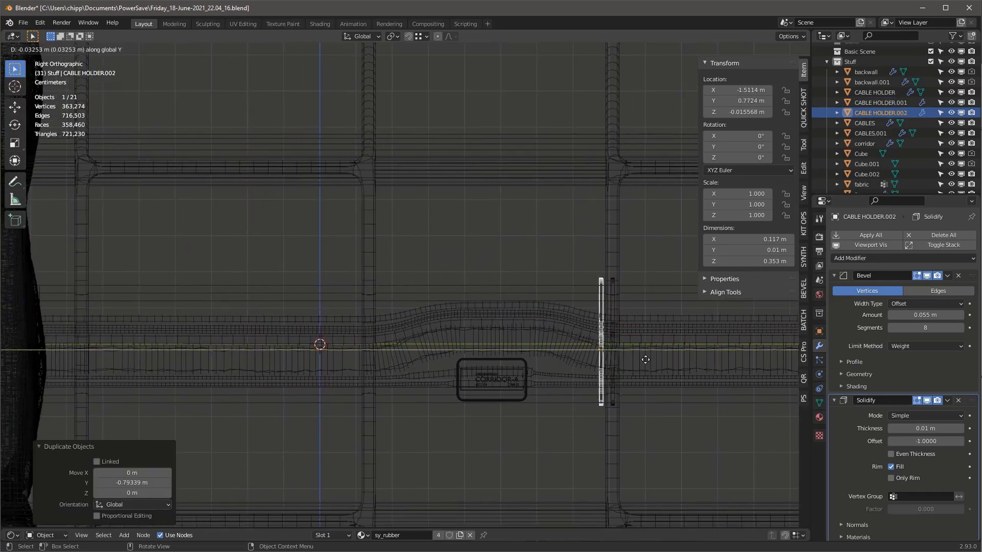
{"action": "left_click", "coordinate": [426, 372]}
{"action": "scroll", "coordinate": [432, 358], "scroll_direction": "down", "scroll_amount": 3}
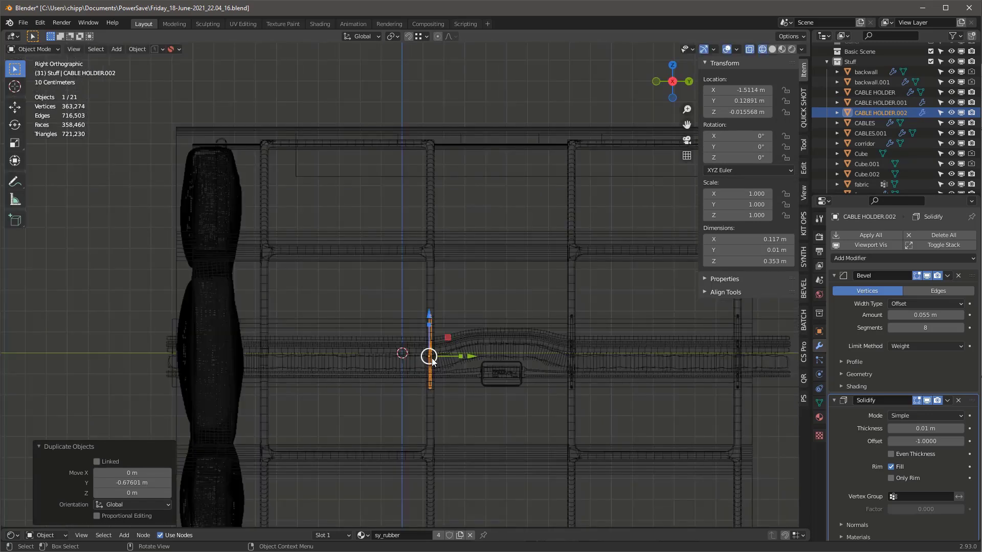
{"action": "key", "text": "shift+d"}
{"action": "key", "text": "y"}
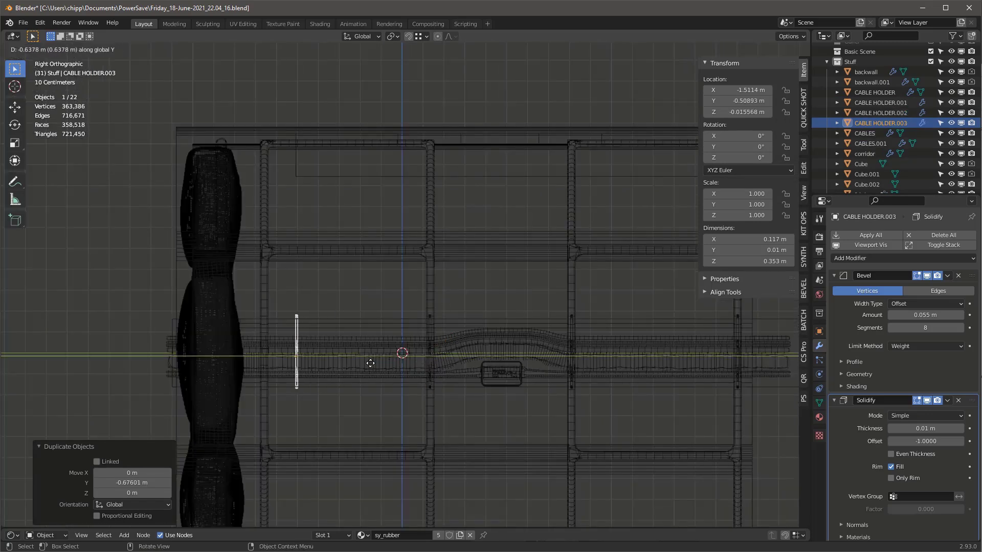
{"action": "left_click", "coordinate": [349, 364]}
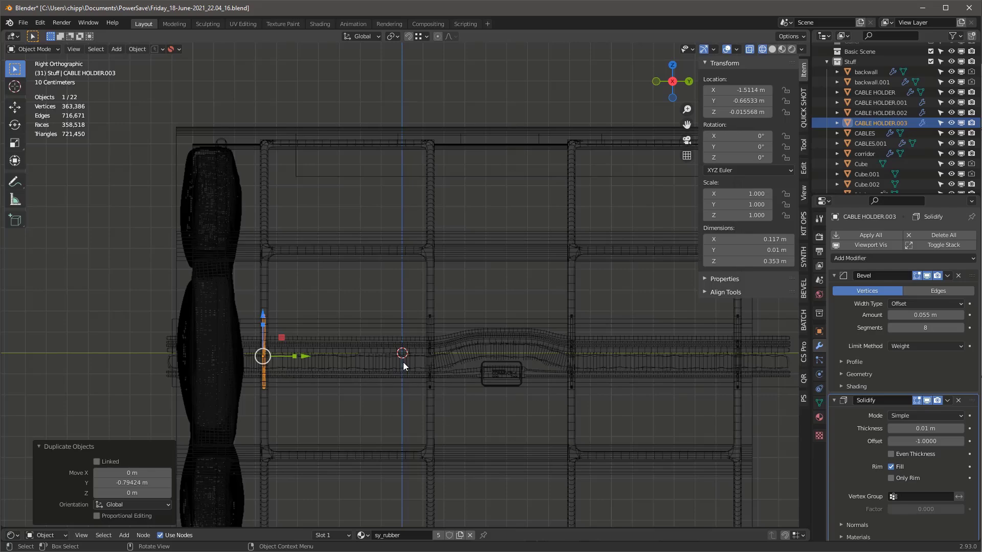
{"action": "middle_click_drag", "start_coordinate": [576, 372], "coordinate": [439, 406]}
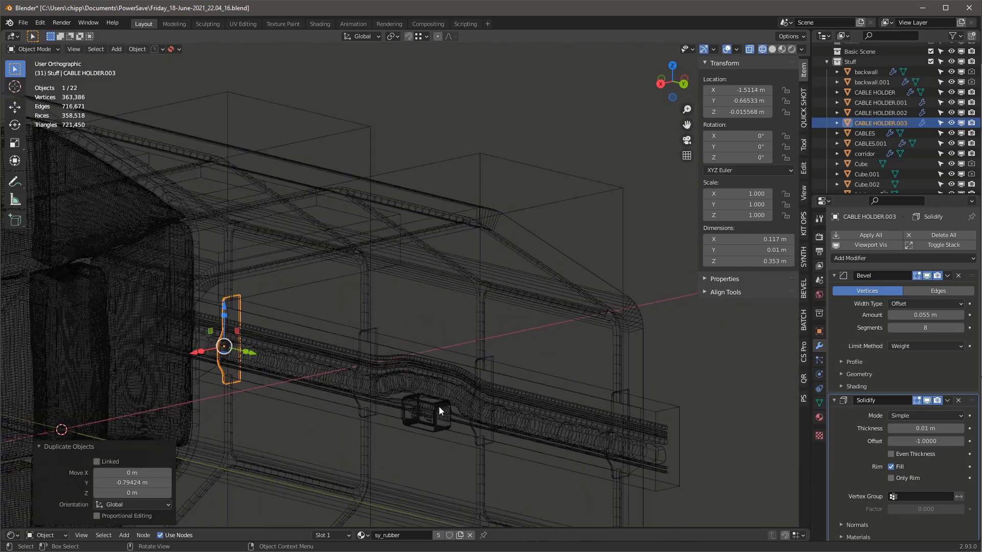
{"action": "scroll", "coordinate": [439, 406], "scroll_direction": "up", "scroll_amount": 4}
Select the left and right cable holders and switch to solid shading
{"action": "key", "text": "a"}
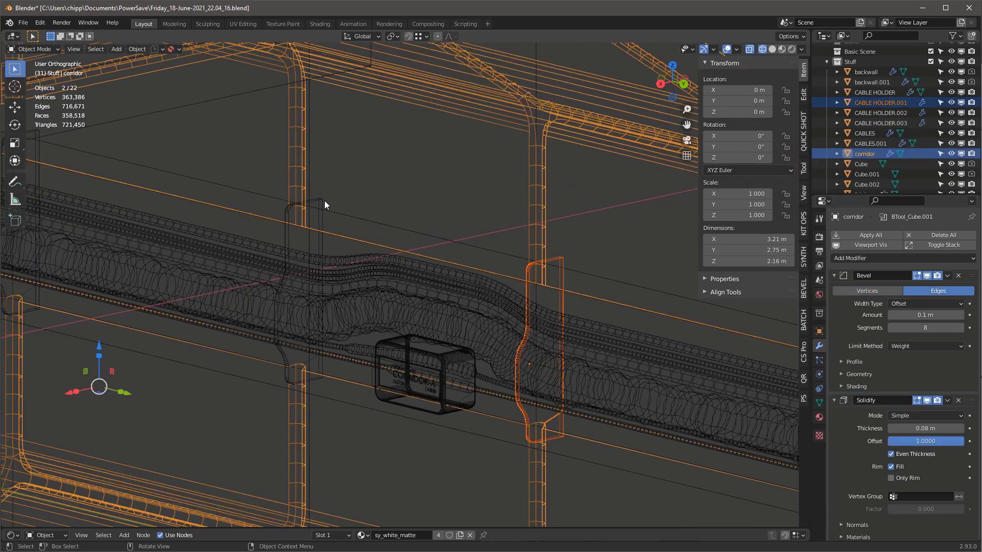
{"action": "left_click", "coordinate": [322, 202]}
{"action": "left_click", "coordinate": [557, 260], "text": "shift"}
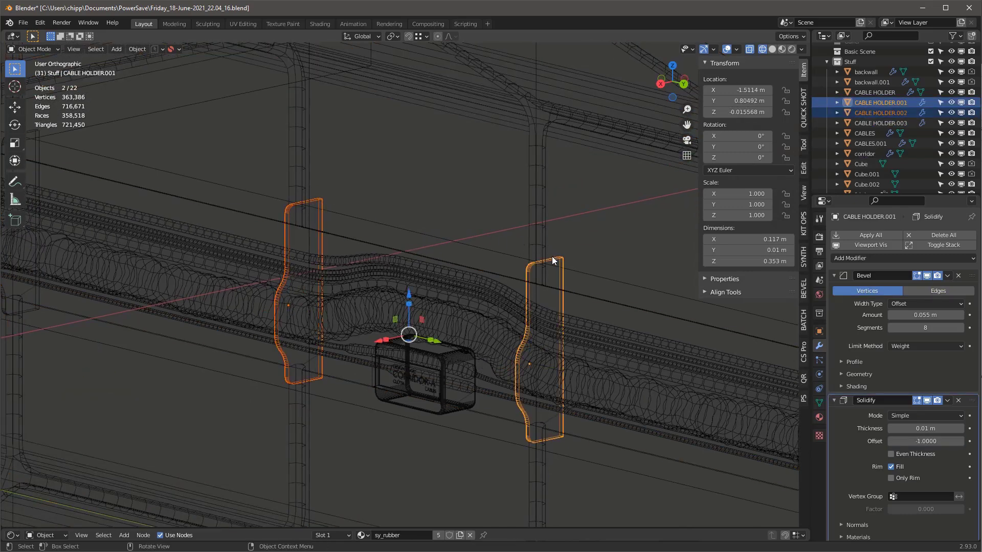
{"action": "key", "text": "z"}
{"action": "left_click", "coordinate": [683, 273]}
{"action": "scroll", "coordinate": [547, 296], "scroll_direction": "up", "scroll_amount": 3}
{"action": "mouse_move", "coordinate": [512, 271]}
{"action": "middle_mouse_down"}
{"action": "mouse_move", "coordinate": [522, 276]}
{"action": "mouse_move", "coordinate": [511, 268]}
{"action": "middle_mouse_up"}
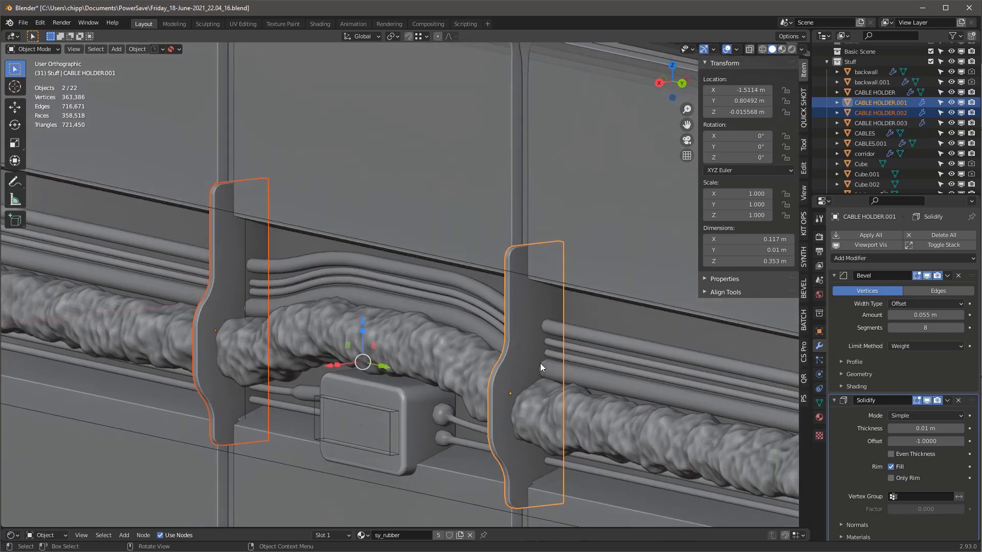
Lower the notch vertices of CABLE HOLDER.001 and .002 by about 0.01 m using X-ray
{"action": "key", "text": "Tab"}
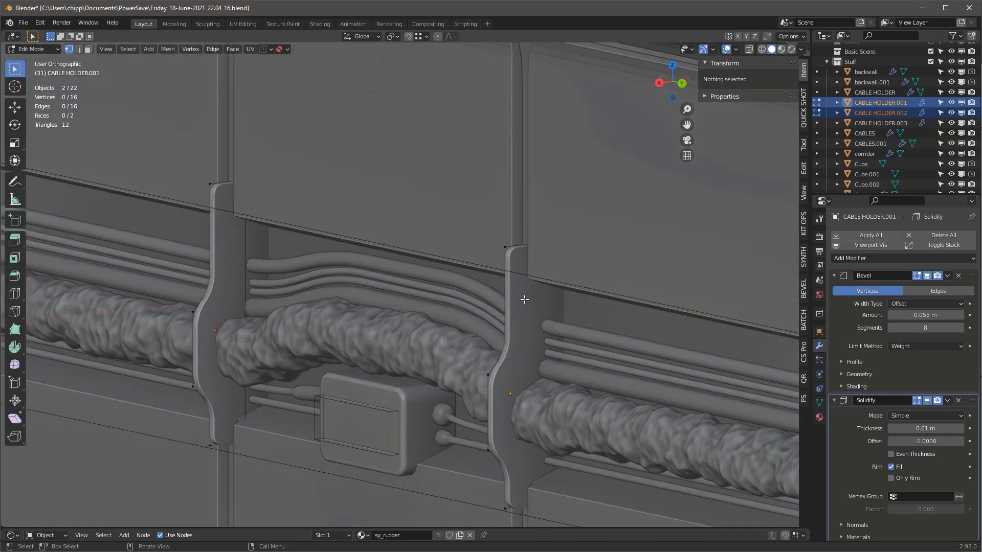
{"action": "key", "text": "alt+z"}
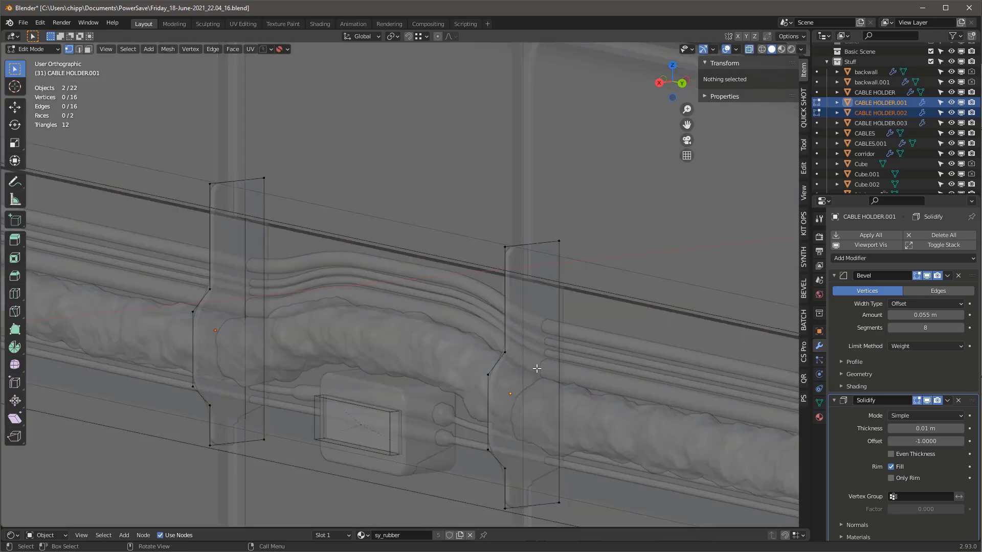
{"action": "left_click_drag", "start_coordinate": [471, 339], "coordinate": [521, 486]}
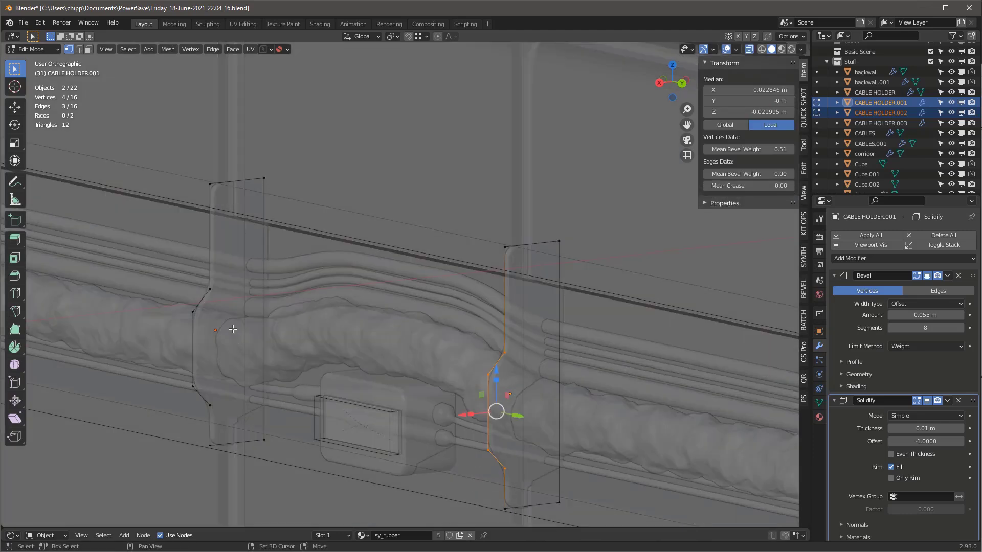
{"action": "left_click_drag", "start_coordinate": [178, 271], "coordinate": [233, 411]}
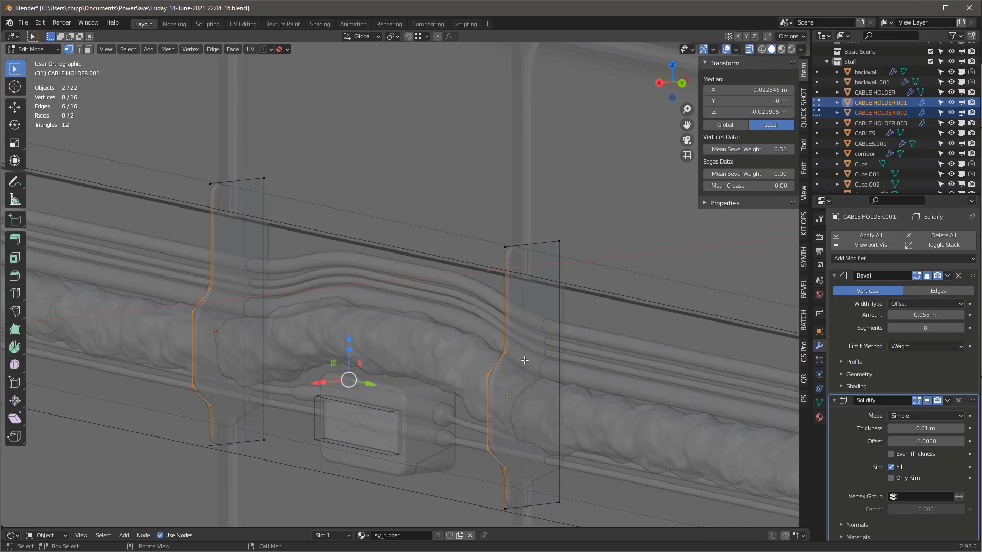
{"action": "left_click_drag", "start_coordinate": [348, 343], "coordinate": [348, 347]}
{"action": "key", "text": "alt+z"}
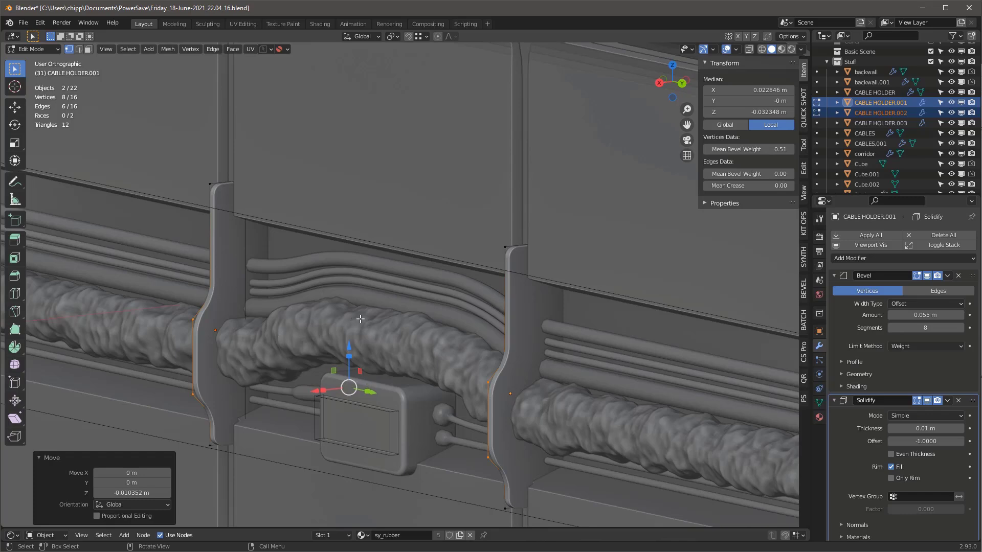
{"action": "scroll", "coordinate": [361, 319], "scroll_direction": "down", "scroll_amount": 4}
{"action": "mouse_move", "coordinate": [347, 318]}
{"action": "middle_mouse_down"}
{"action": "mouse_move", "coordinate": [318, 319]}
{"action": "mouse_move", "coordinate": [362, 309]}
{"action": "middle_mouse_up"}
Select Cube.002 beside the wall and pick its thin side face in face mode
{"action": "key", "text": "Tab"}
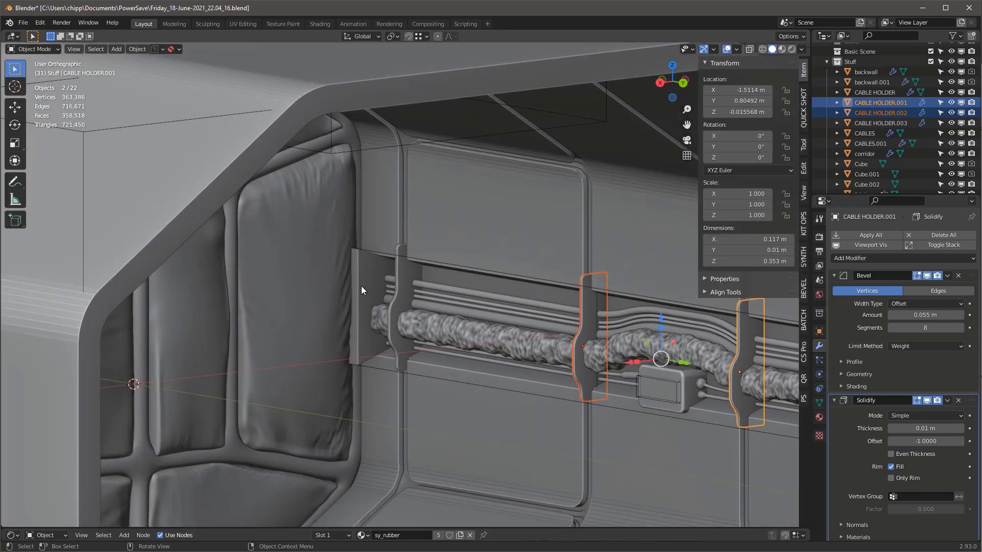
{"action": "left_click", "coordinate": [366, 289]}
{"action": "scroll", "coordinate": [367, 284], "scroll_direction": "up", "scroll_amount": 4}
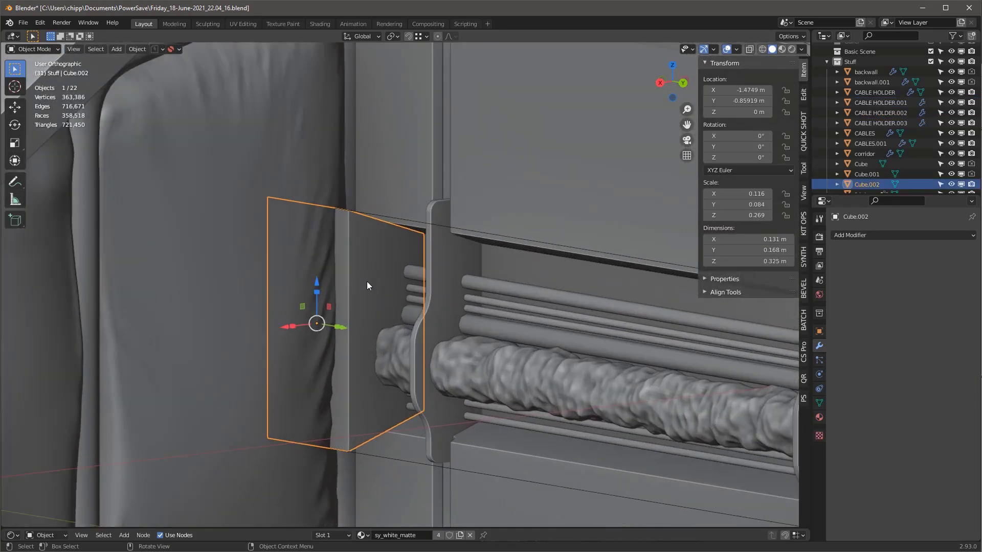
{"action": "key", "text": "Tab"}
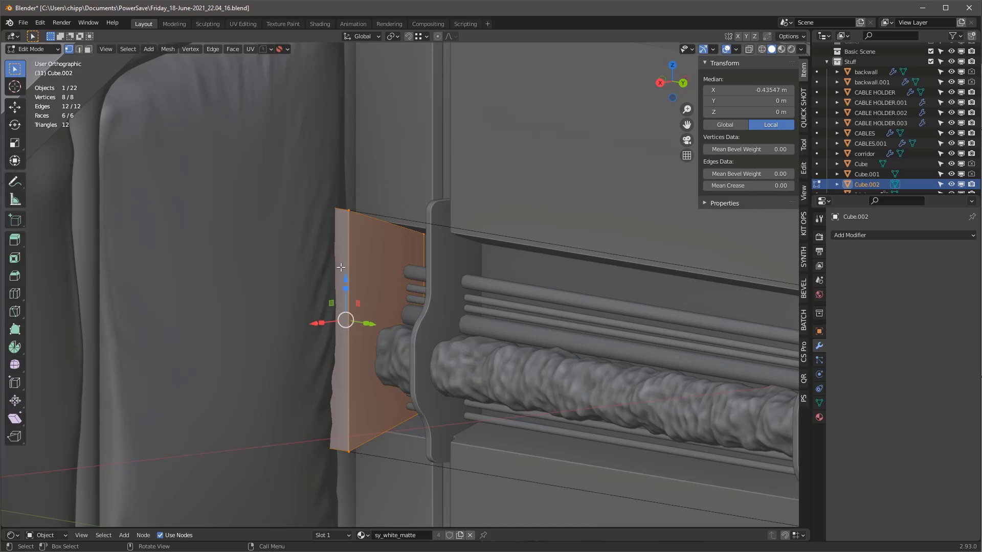
{"action": "key", "text": "2"}
{"action": "key", "text": "3"}
{"action": "left_click", "coordinate": [342, 264]}
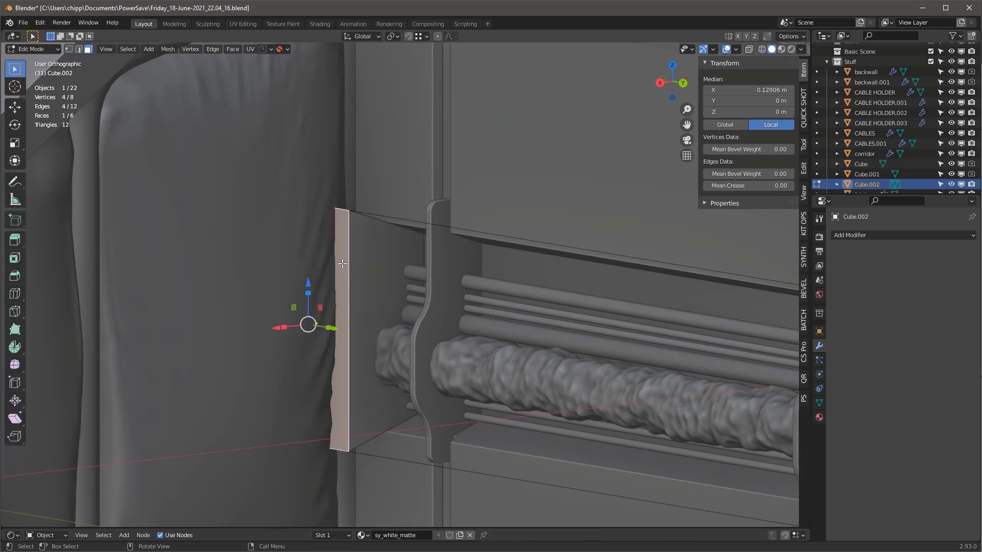
Shrink the side face in height, shift it along X, and extrude it outward
{"action": "key", "text": "s"}
{"action": "key", "text": "z"}
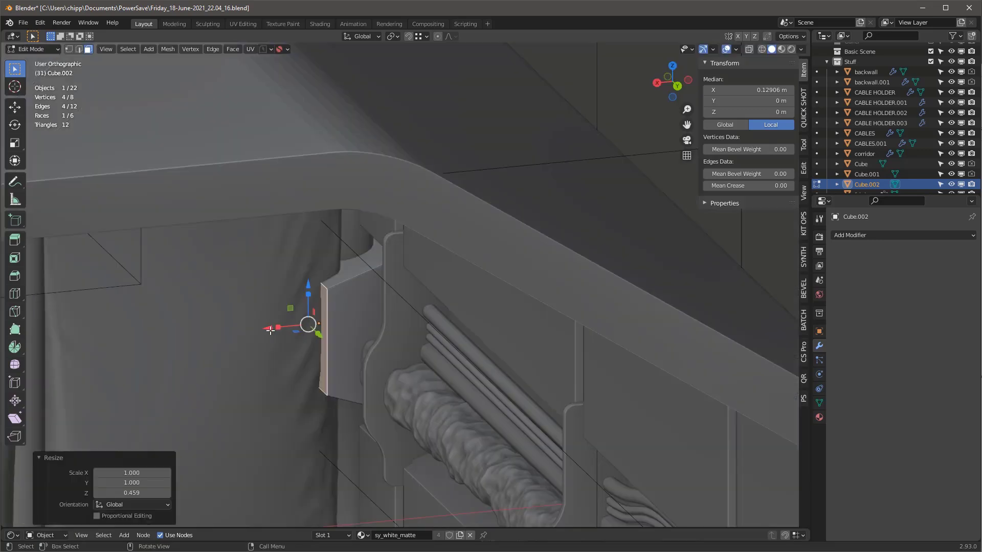
{"action": "key", "text": "g"}
{"action": "key", "text": "x"}
{"action": "left_click", "coordinate": [303, 324]}
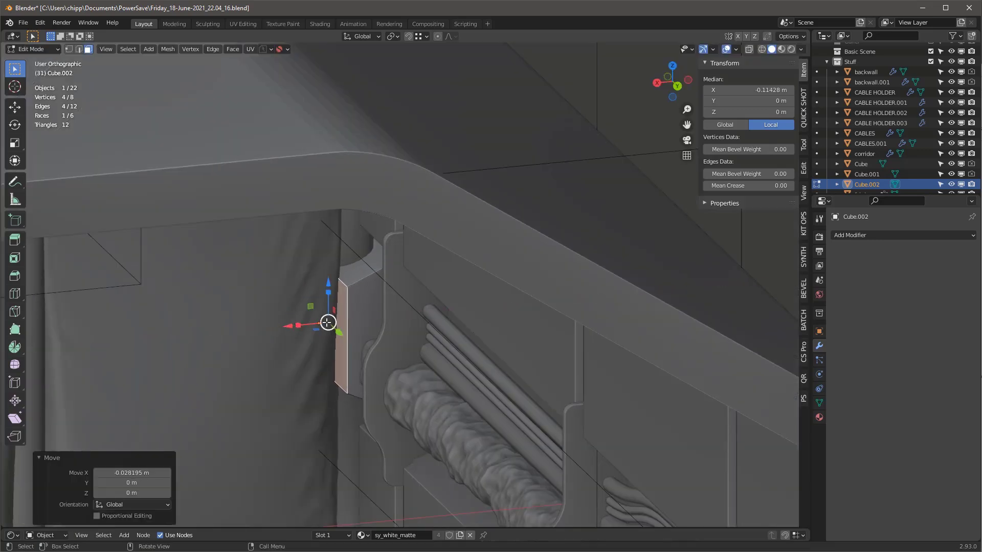
{"action": "key", "text": "e"}
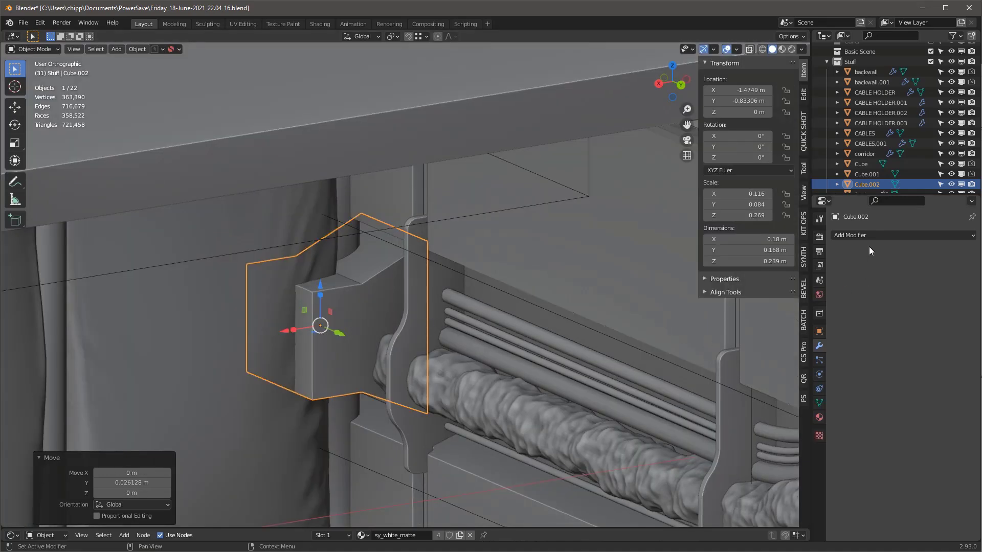
Add an 8-segment Bevel to Cube.002, shade it smooth and apply its scale
{"action": "left_click", "coordinate": [853, 235]}
{"action": "left_click", "coordinate": [770, 275]}
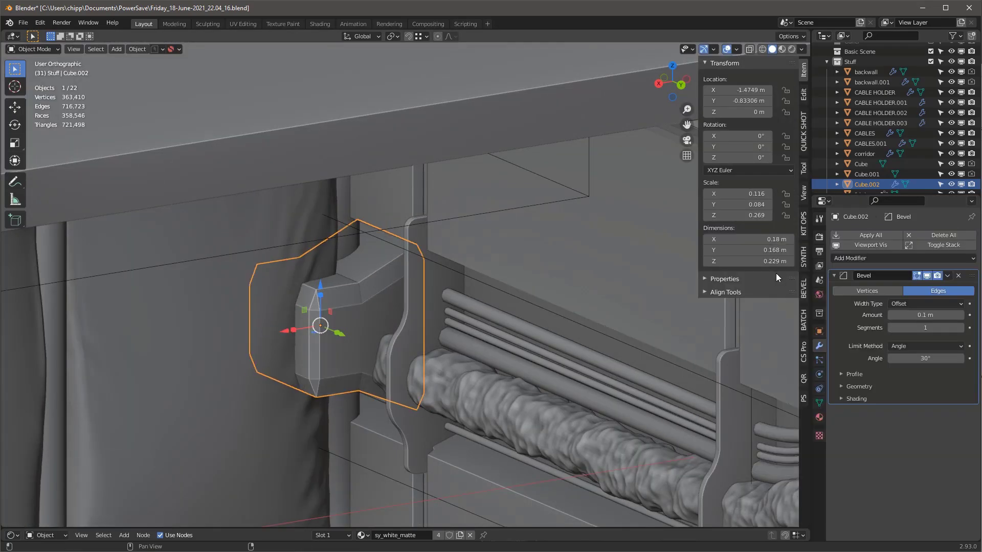
{"action": "left_click", "coordinate": [891, 328]}
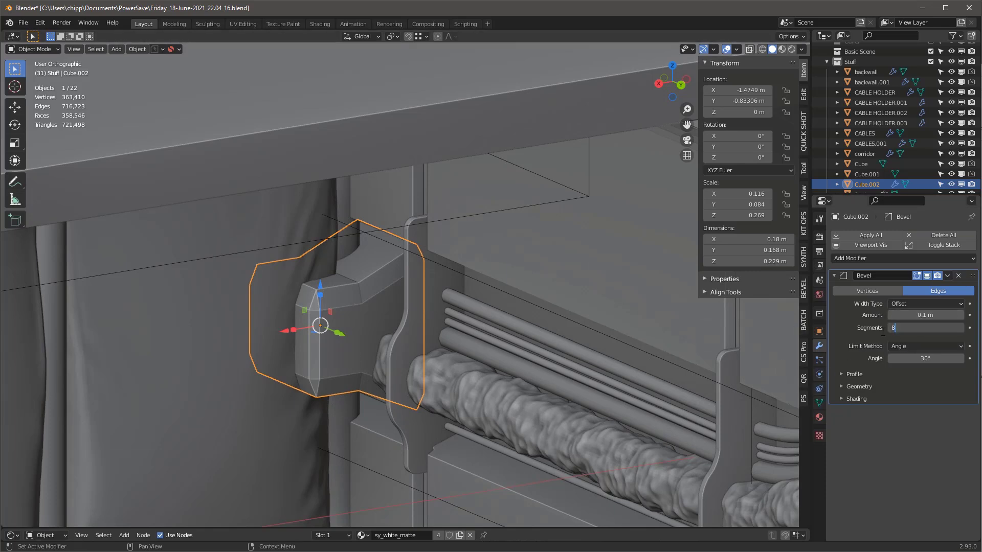
{"action": "type", "text": "8"}
{"action": "key", "text": "Return"}
{"action": "right_click", "coordinate": [365, 294]}
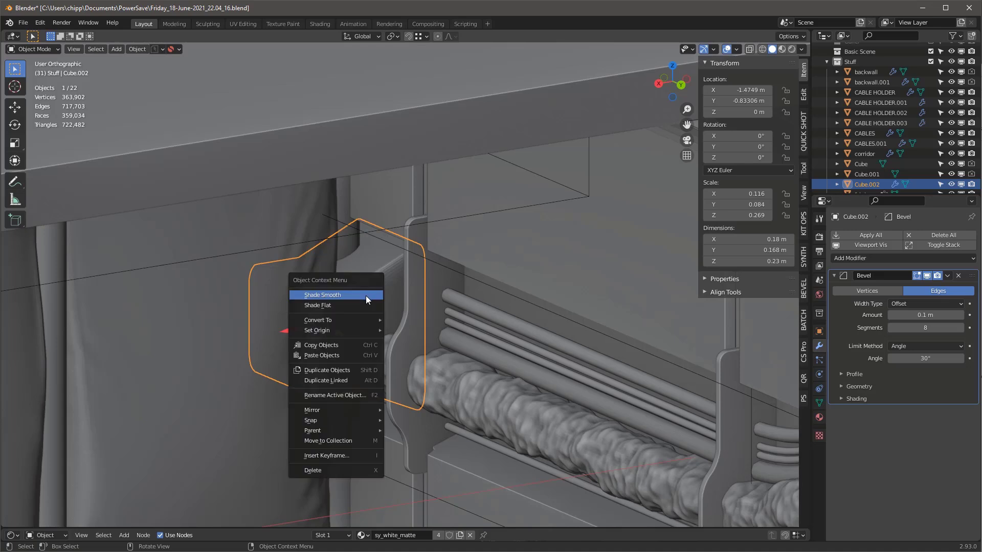
{"action": "left_click", "coordinate": [366, 296]}
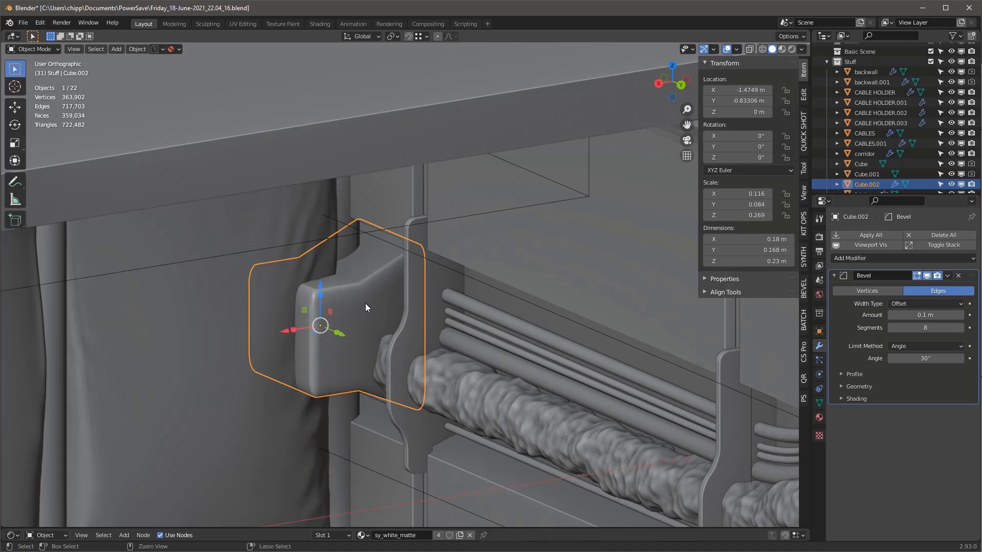
{"action": "key", "text": "ctrl+a"}
{"action": "left_click", "coordinate": [365, 303]}
Set the bevel amount to 0.01 m and bring up the KIT OPS pack list
{"action": "double_click", "coordinate": [926, 315]}
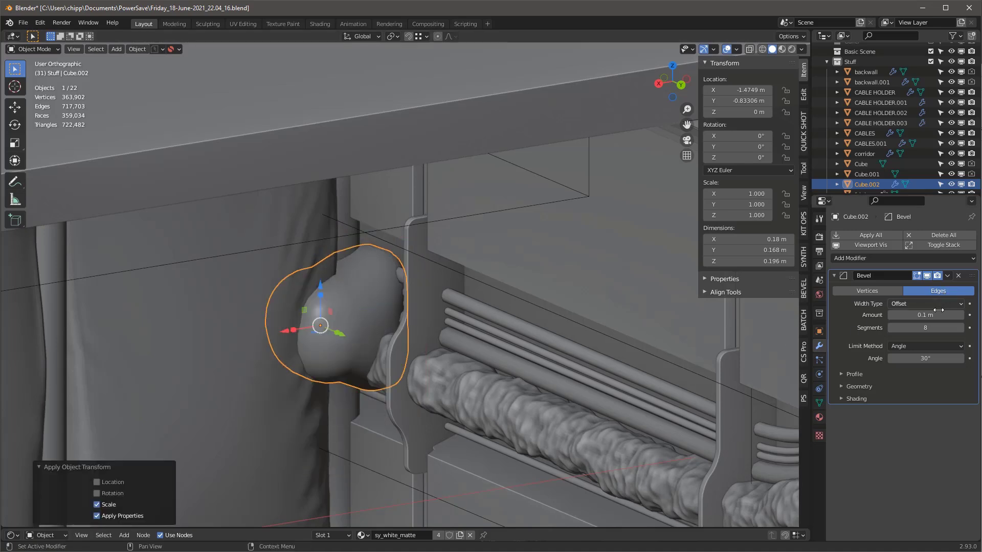
{"action": "type", "text": "0.01"}
{"action": "key", "text": "Return"}
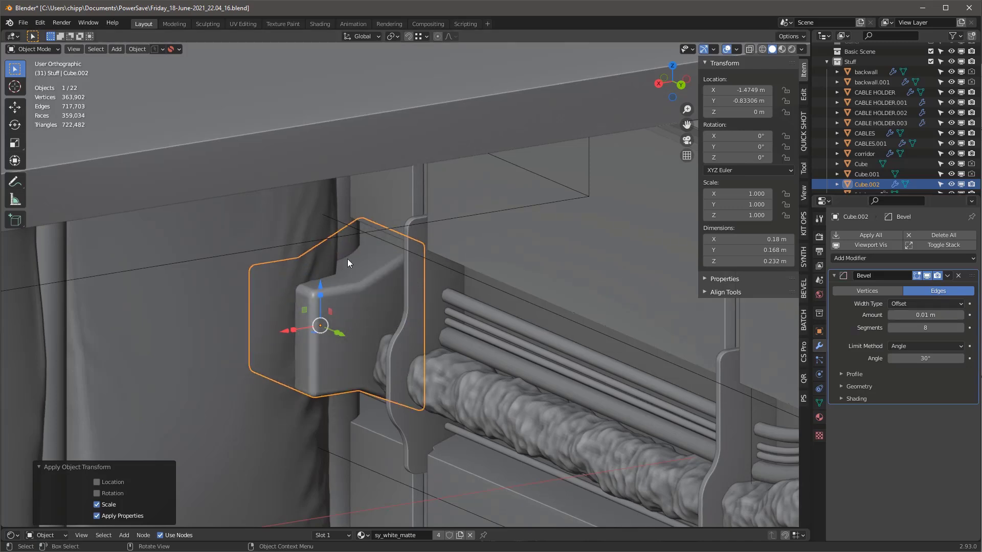
{"action": "scroll", "coordinate": [353, 261], "scroll_direction": "down", "scroll_amount": 1}
{"action": "middle_click_drag", "start_coordinate": [358, 264], "coordinate": [354, 256]}
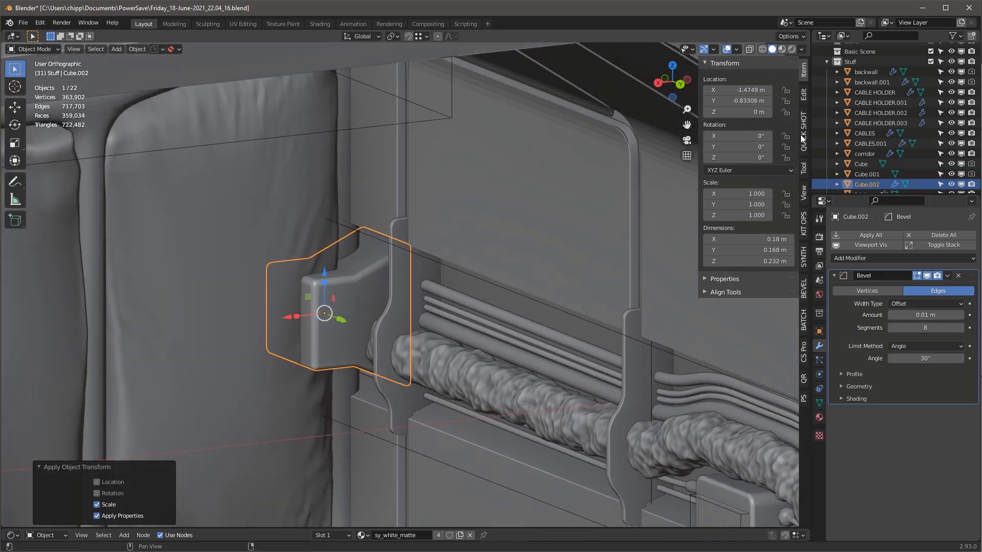
{"action": "left_click", "coordinate": [803, 222]}
{"action": "left_click", "coordinate": [742, 93]}
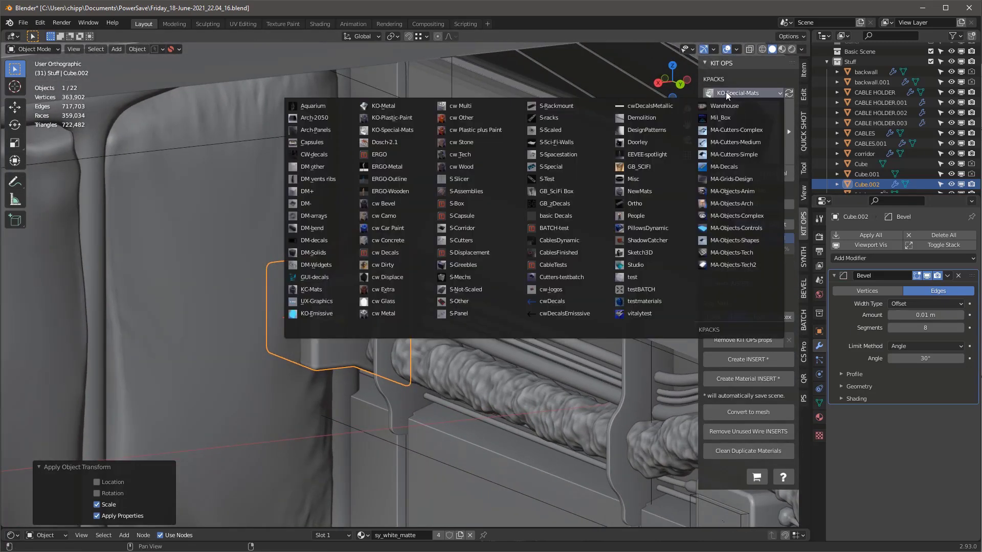
Insert the DM- pack's Parting-Line_Circle onto Cube.002 with face snapping turned off
{"action": "left_click", "coordinate": [302, 204]}
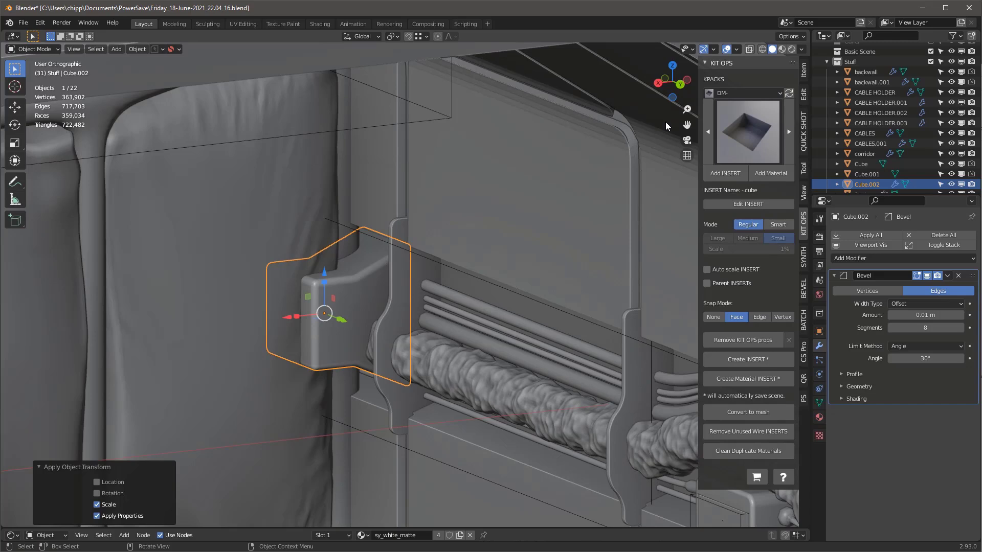
{"action": "left_click", "coordinate": [755, 131]}
{"action": "left_click", "coordinate": [364, 406]}
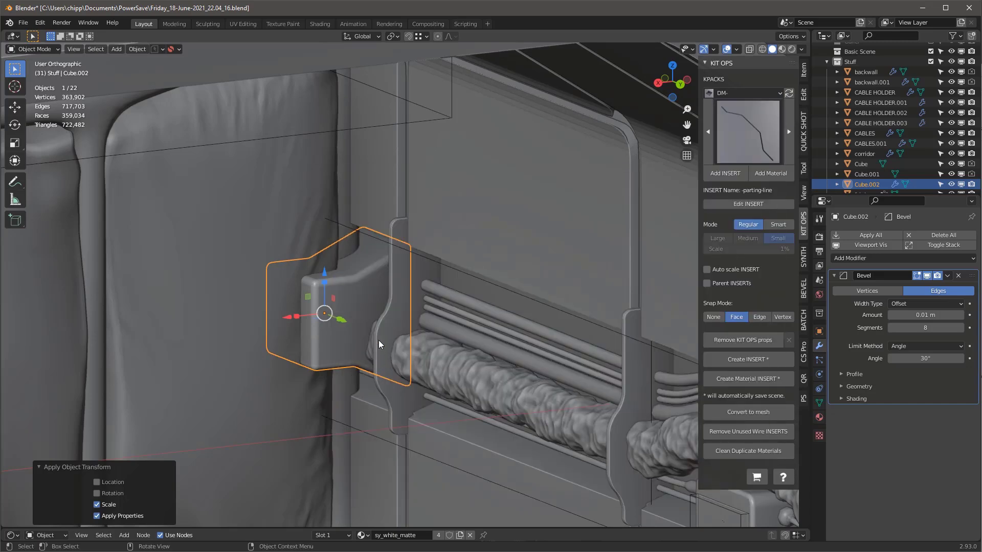
{"action": "scroll", "coordinate": [353, 313], "scroll_direction": "up", "scroll_amount": 2}
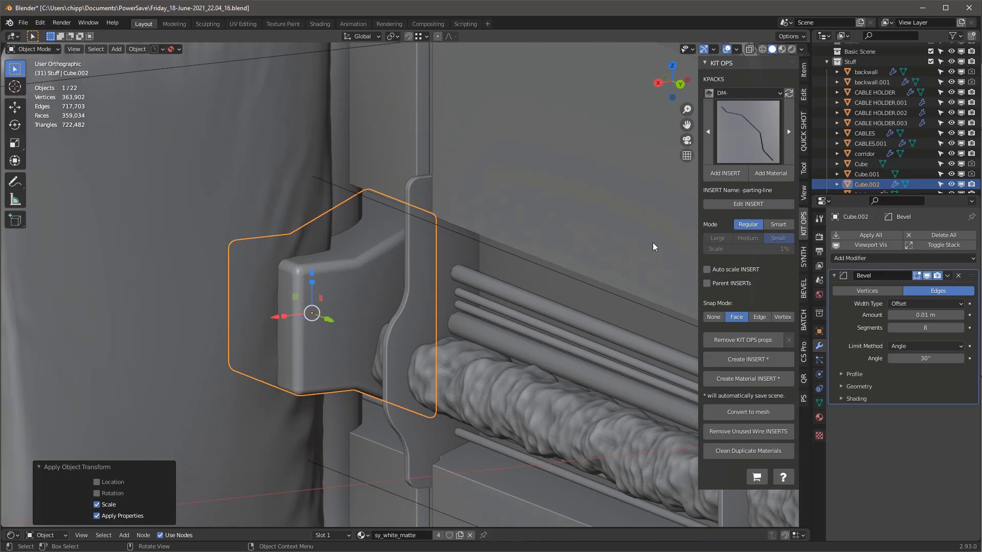
{"action": "left_click", "coordinate": [728, 172]}
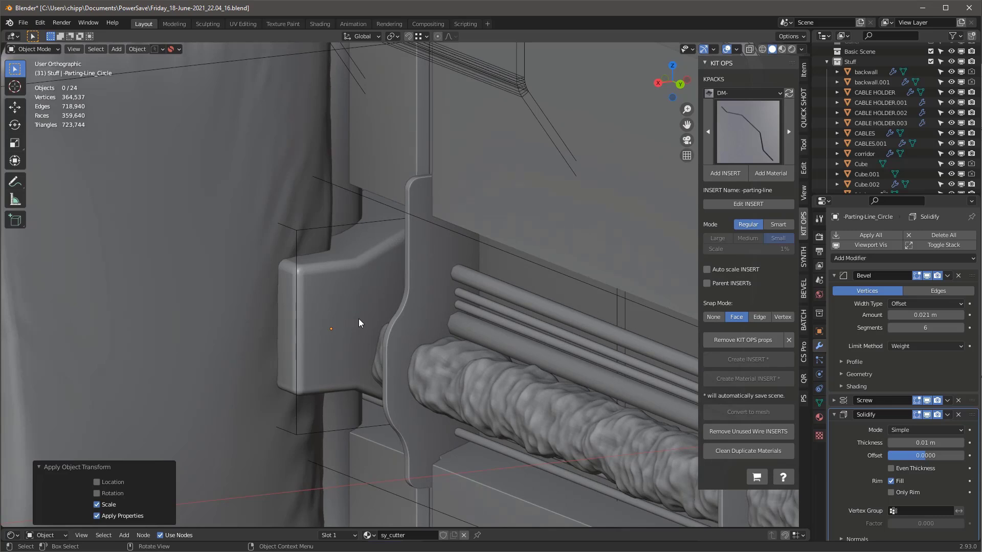
{"action": "key", "text": "f"}
{"action": "scroll", "coordinate": [349, 330], "scroll_direction": "down", "scroll_amount": 12, "text": "ctrl"}
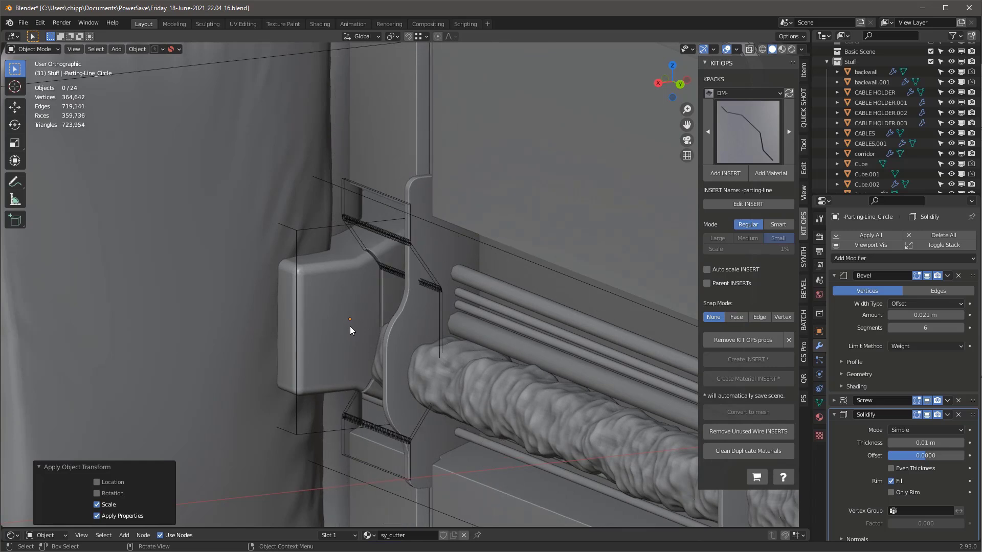
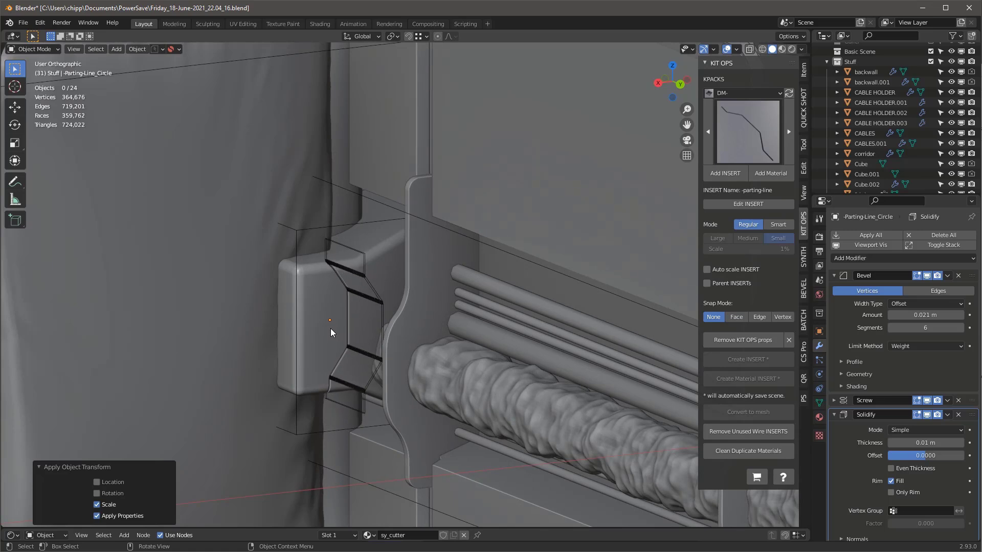
Place the parting-line insert on the block, shrink it to 0.858 and stretch it along Y
{"action": "left_click", "coordinate": [330, 328]}
{"action": "key", "text": "s"}
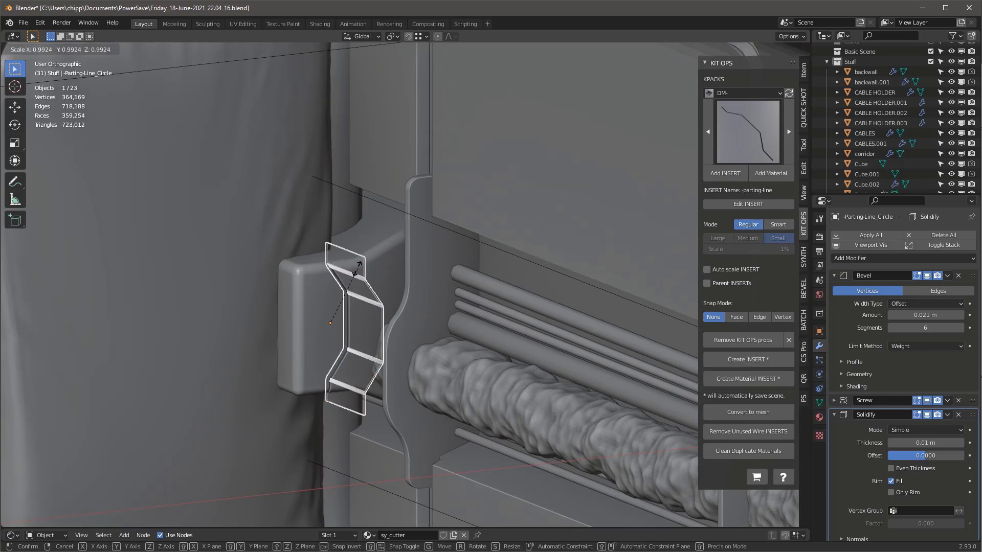
{"action": "left_click", "coordinate": [352, 314]}
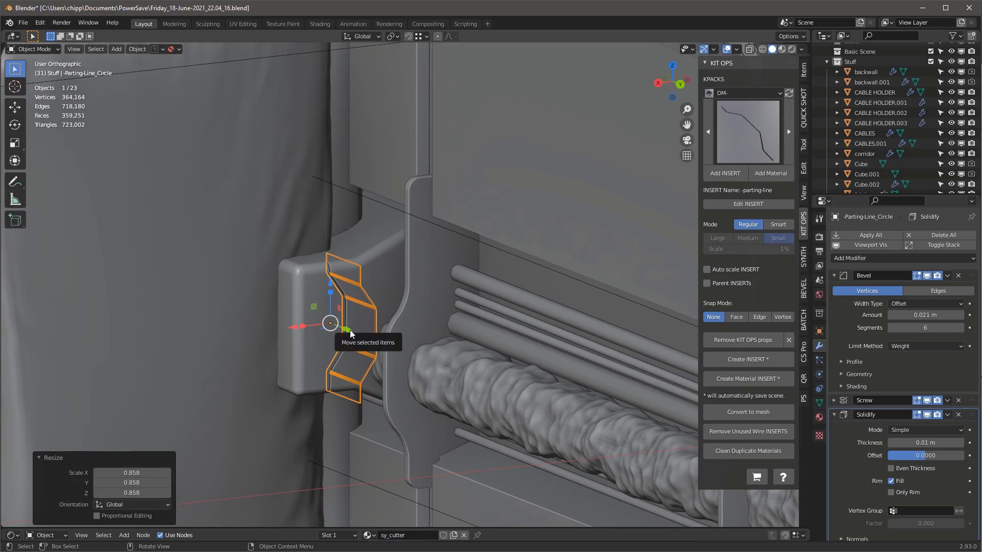
{"action": "left_click_drag", "start_coordinate": [349, 330], "coordinate": [308, 307]}
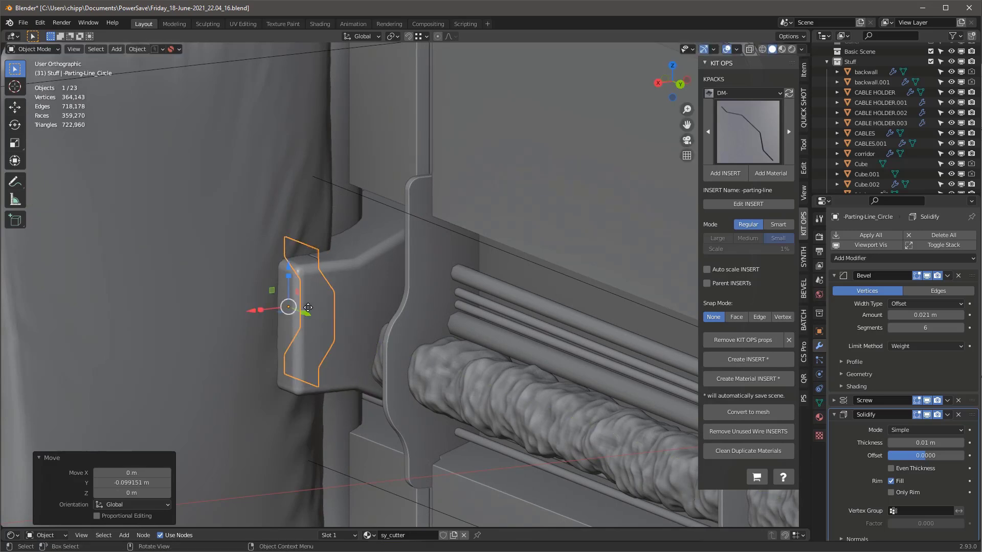
{"action": "key", "text": "s"}
{"action": "key", "text": "y"}
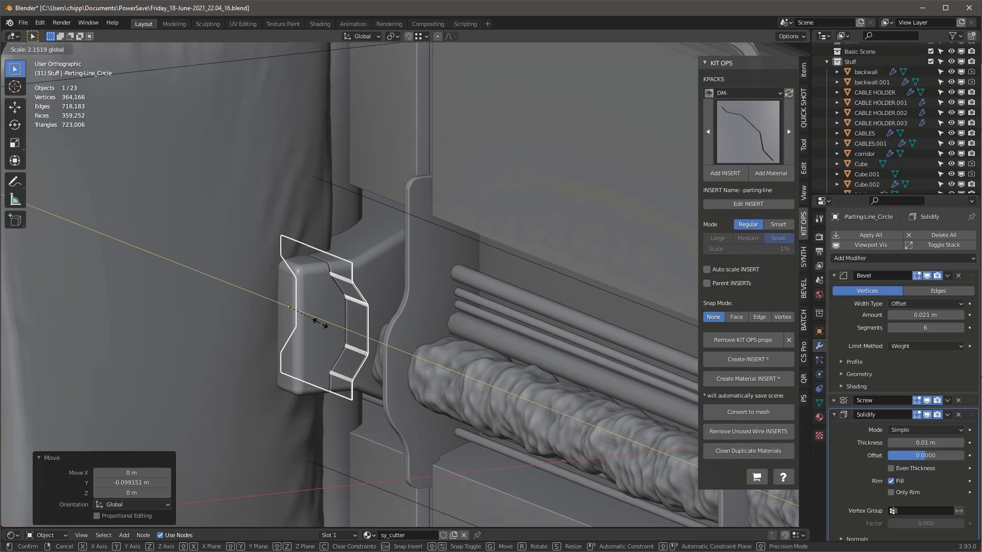
{"action": "left_click", "coordinate": [321, 322]}
In Edit Mode with X-ray, move the parting-line's vertical edge along X
{"action": "left_click", "coordinate": [369, 250]}
{"action": "scroll", "coordinate": [381, 285], "scroll_direction": "up", "scroll_amount": 4}
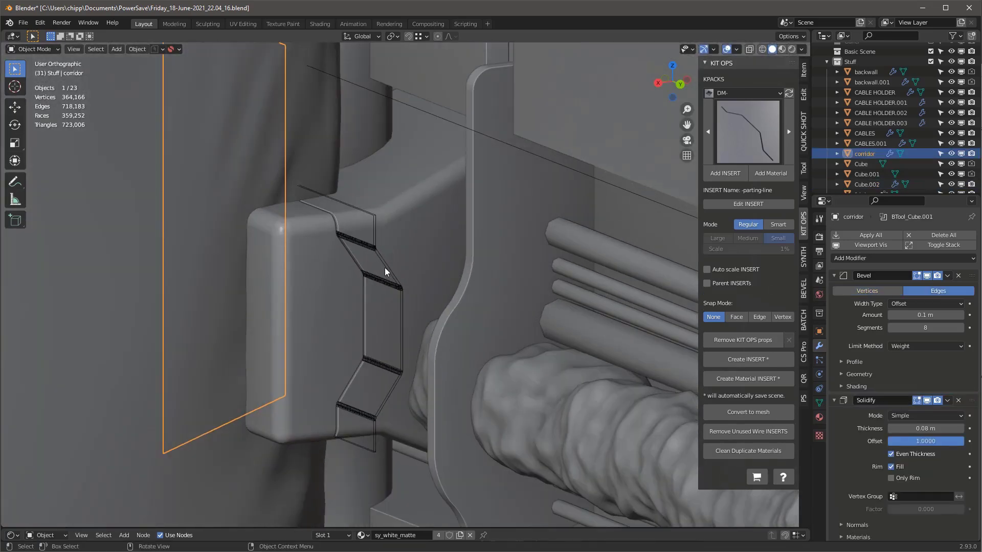
{"action": "left_click", "coordinate": [385, 268]}
{"action": "key", "text": "Tab"}
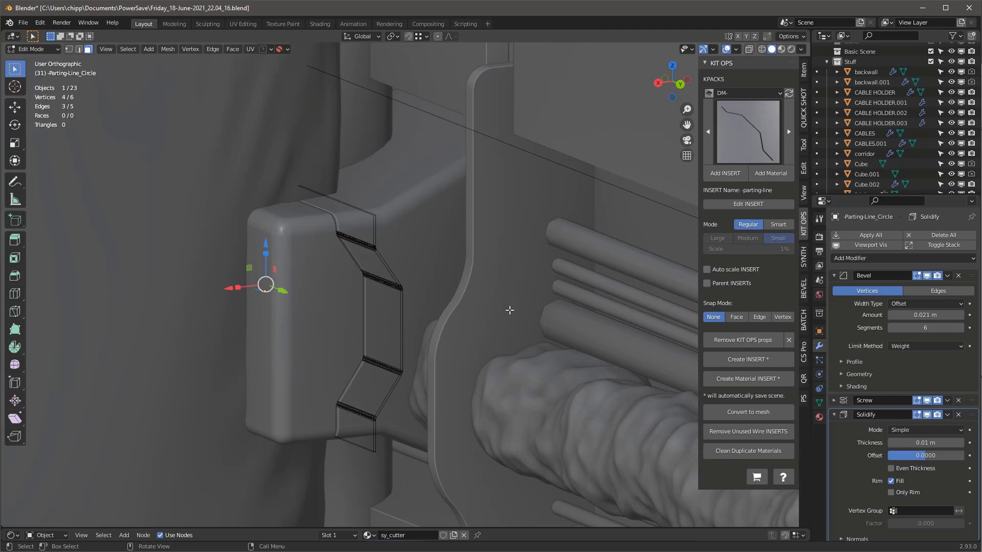
{"action": "key", "text": "alt+z"}
{"action": "key", "text": "1"}
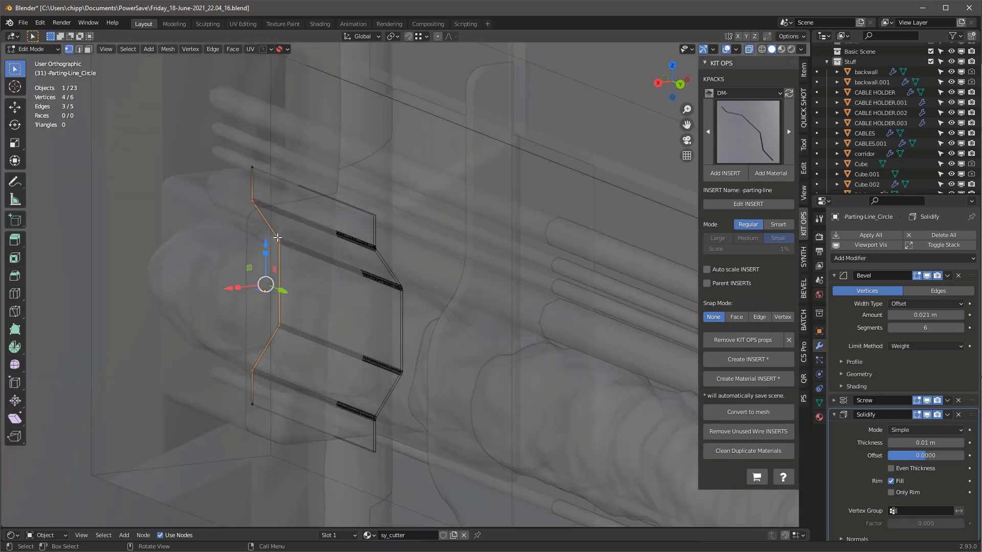
{"action": "left_click", "coordinate": [279, 240]}
{"action": "left_click", "coordinate": [271, 319], "text": "shift"}
{"action": "key", "text": "g"}
{"action": "key", "text": "x"}
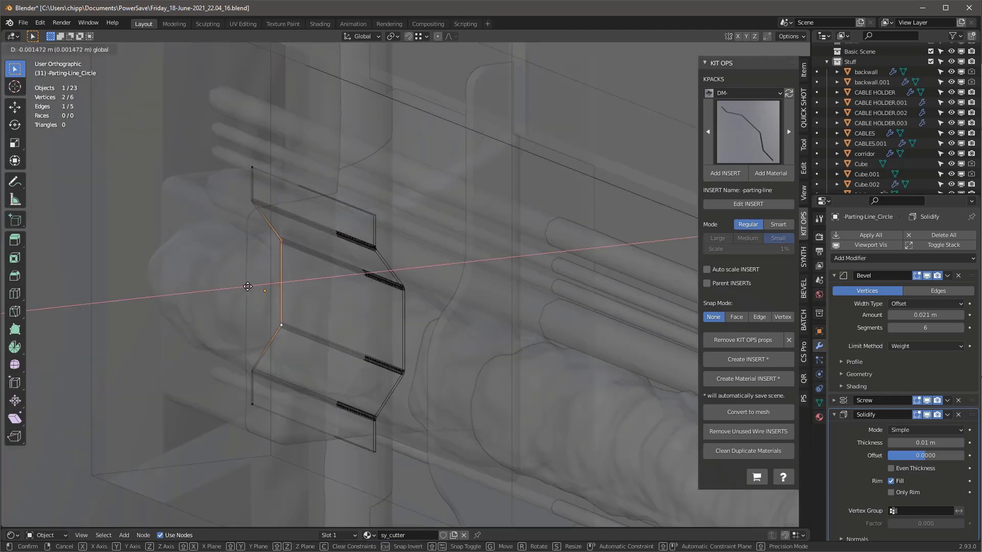
{"action": "left_click", "coordinate": [257, 287]}
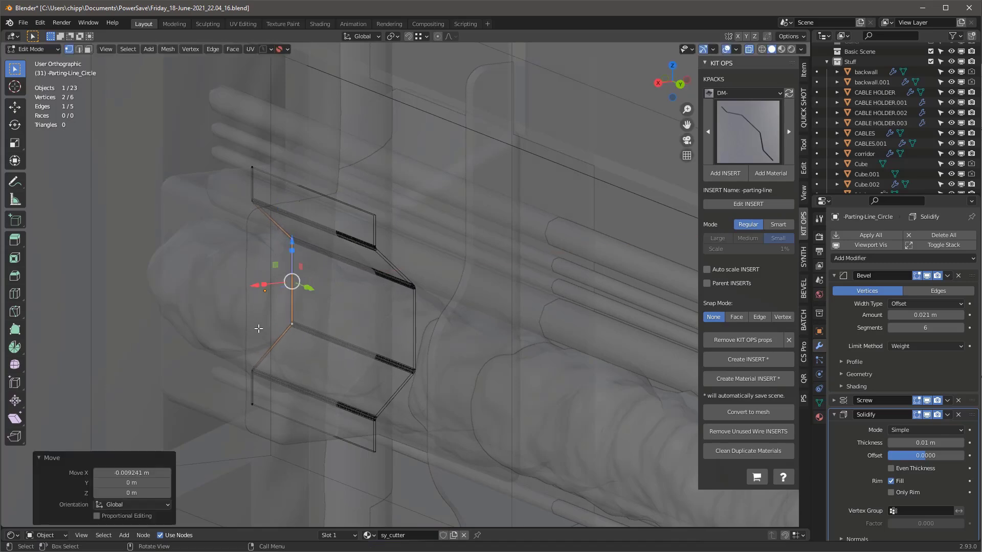
Turn X-ray off and display the parting-line insert as a bounding box
{"action": "scroll", "coordinate": [339, 316], "scroll_direction": "down", "scroll_amount": 8}
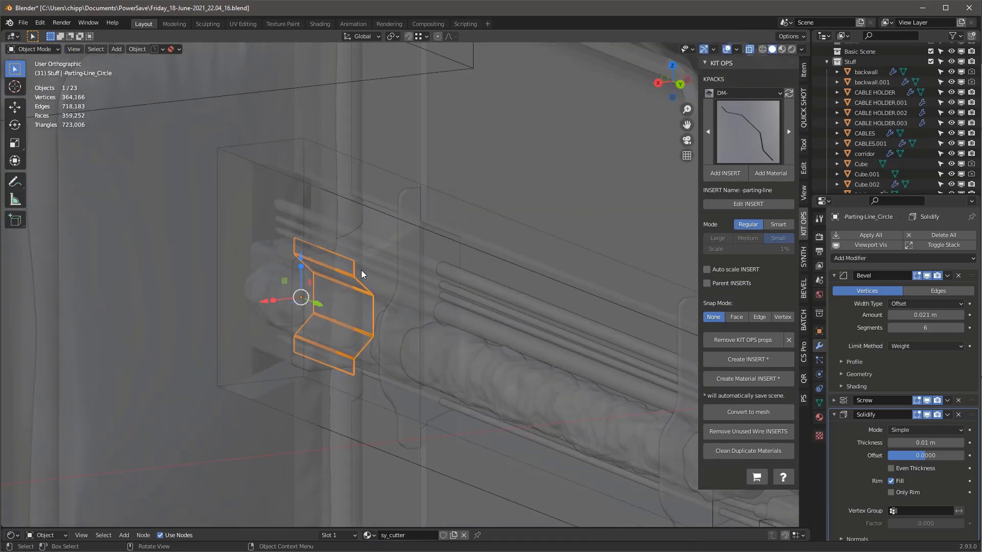
{"action": "key", "text": "alt+z"}
{"action": "scroll", "coordinate": [339, 275], "scroll_direction": "up", "scroll_amount": 4}
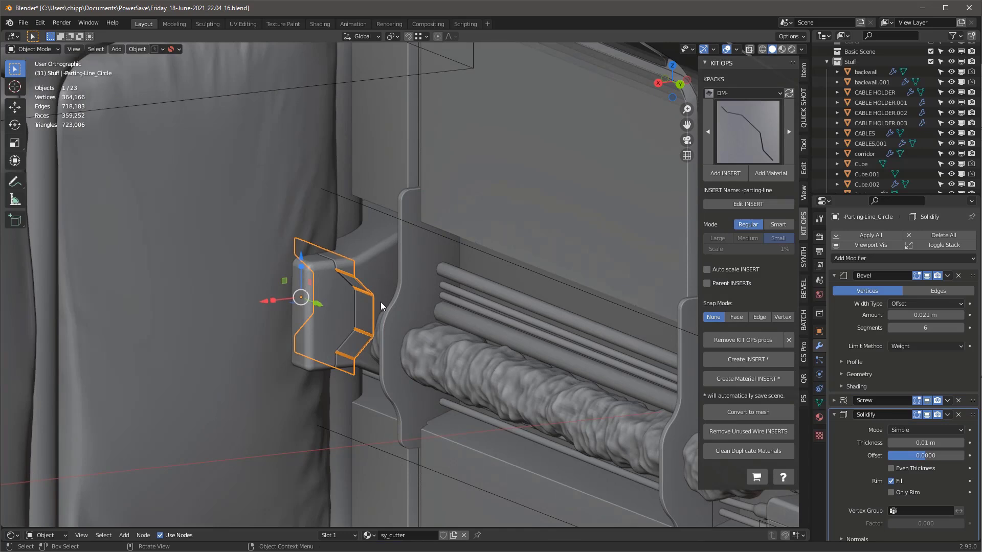
{"action": "scroll", "coordinate": [351, 268], "scroll_direction": "up", "scroll_amount": 3}
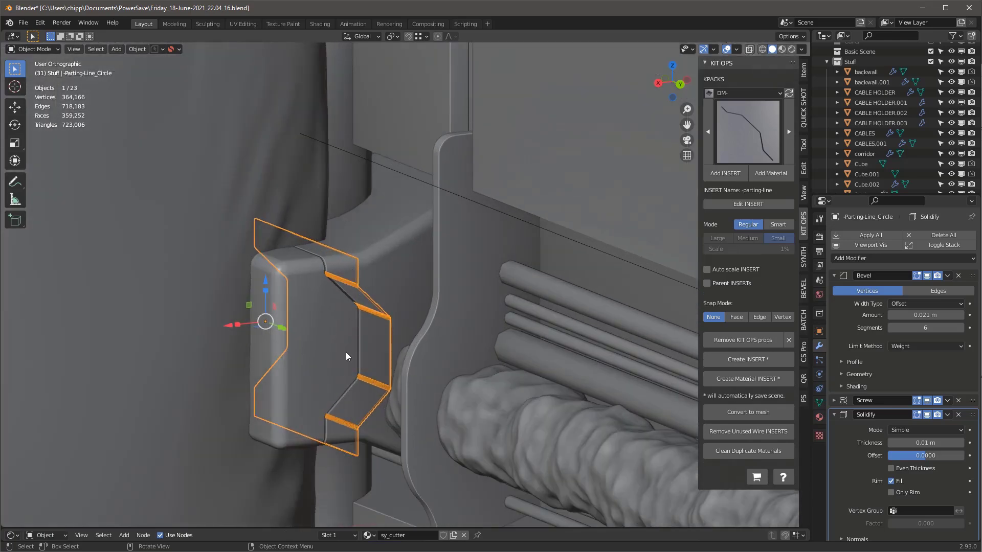
{"action": "scroll", "coordinate": [349, 360], "scroll_direction": "up", "scroll_amount": 1}
{"action": "left_click", "coordinate": [357, 274]}
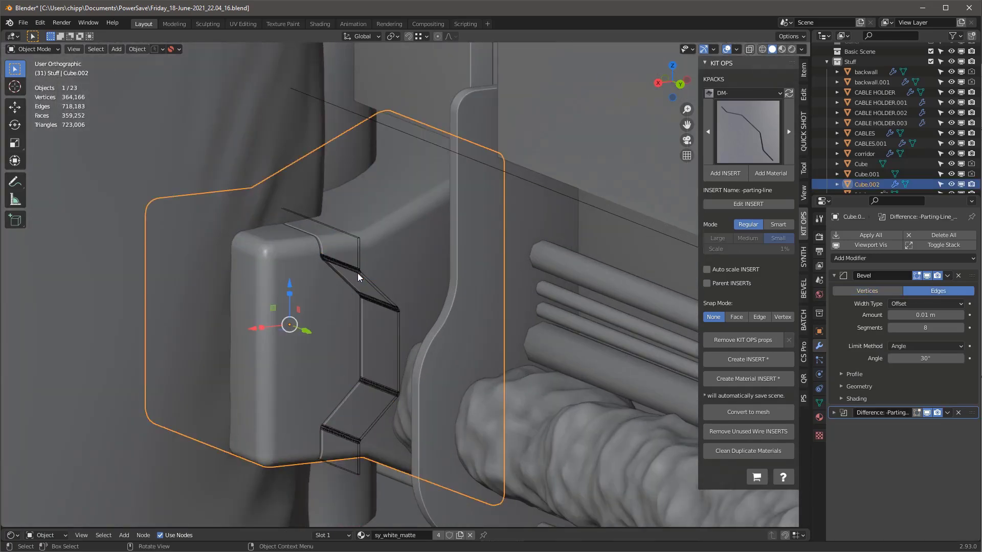
{"action": "left_click", "coordinate": [358, 272]}
{"action": "left_click", "coordinate": [360, 274]}
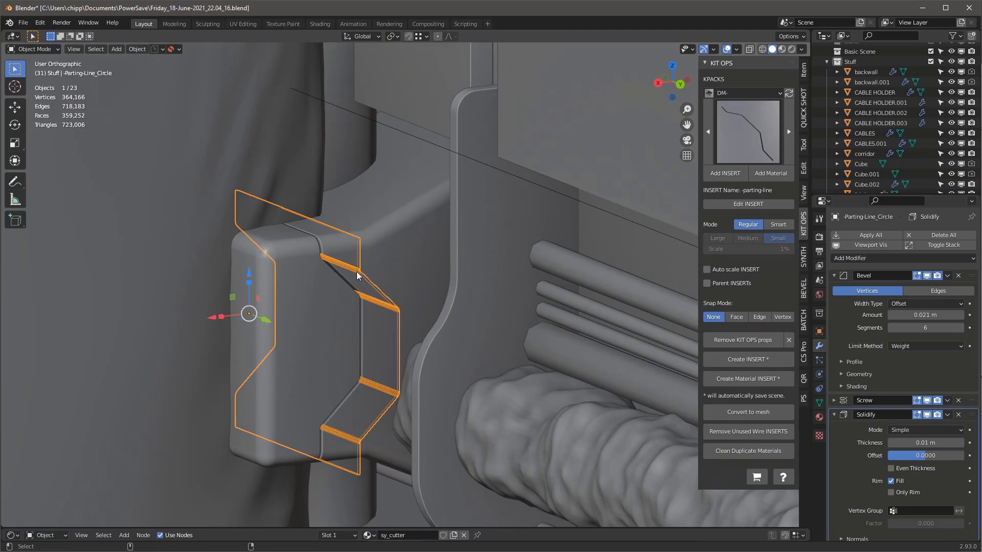
{"action": "key", "text": "ctrl+alt+b"}
Check the cut by selecting the hexagonal parting-line, the cutter box and block Cube.002
{"action": "left_click", "coordinate": [357, 271]}
{"action": "left_click", "coordinate": [357, 271]}
{"action": "left_click", "coordinate": [357, 271]}
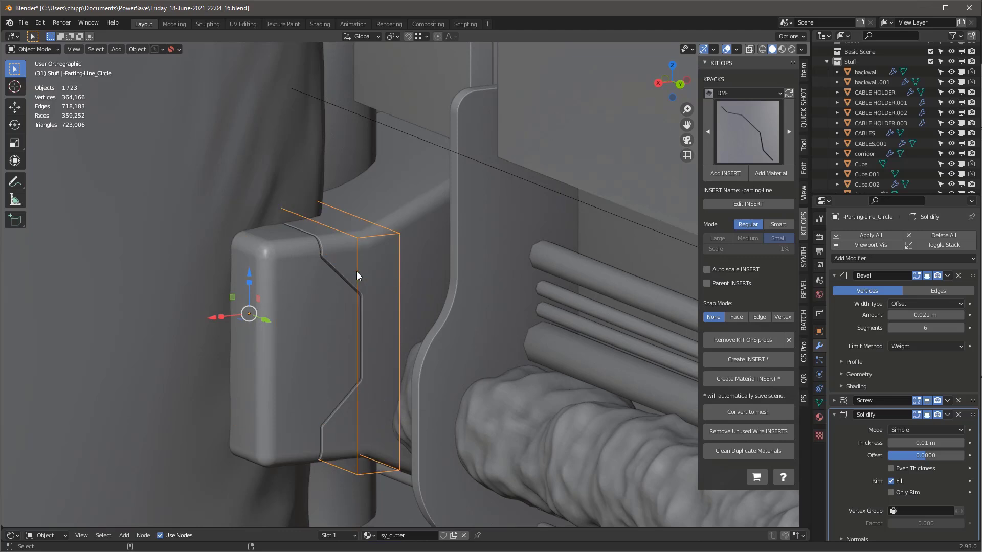
{"action": "left_click", "coordinate": [357, 276]}
{"action": "left_click", "coordinate": [357, 273]}
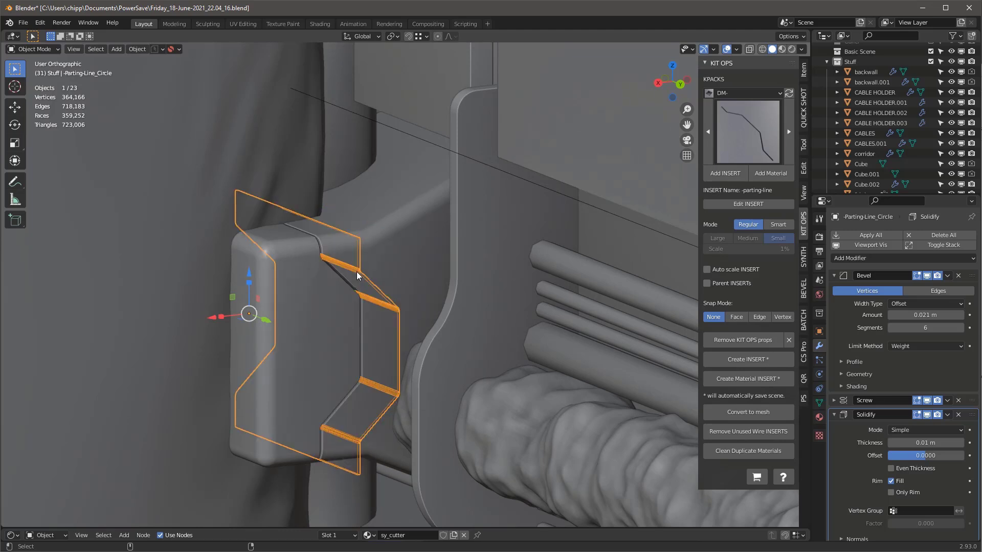
{"action": "left_click", "coordinate": [359, 273]}
{"action": "left_click", "coordinate": [384, 242]}
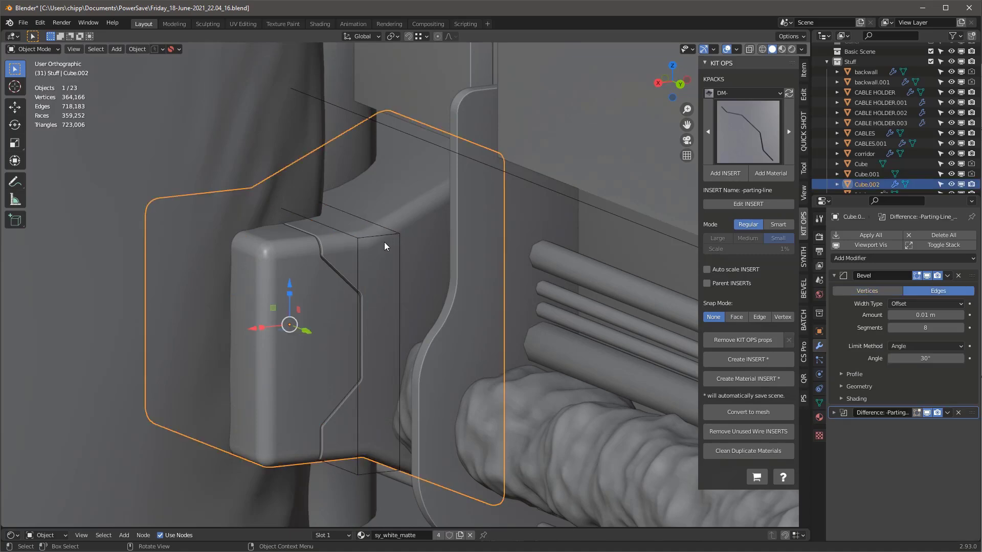
{"action": "scroll", "coordinate": [378, 239], "scroll_direction": "down", "scroll_amount": 5}
{"action": "middle_click_drag", "start_coordinate": [376, 238], "coordinate": [385, 260]}
View the corridor through the scene camera in rendered shading
{"action": "key", "text": "KP_0"}
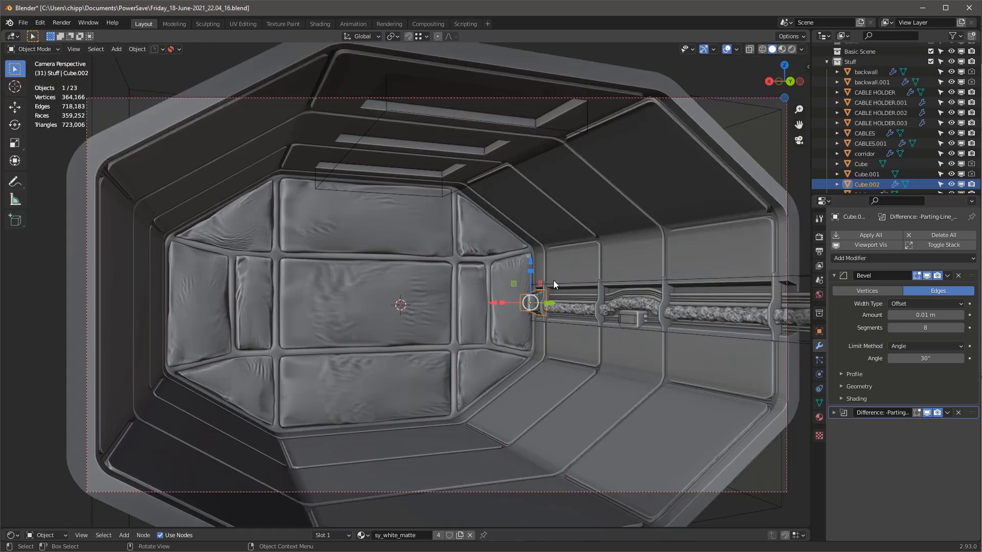
{"action": "key", "text": "z"}
{"action": "left_click", "coordinate": [591, 141]}
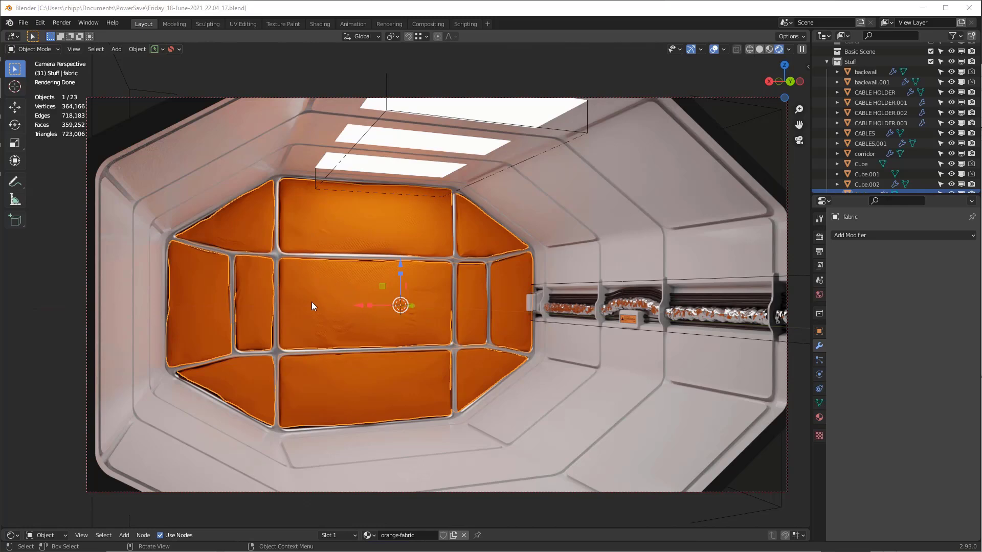
Leave camera view, choose the CW-decals pack, and face the fabric panel
{"action": "key", "text": "KP_5"}
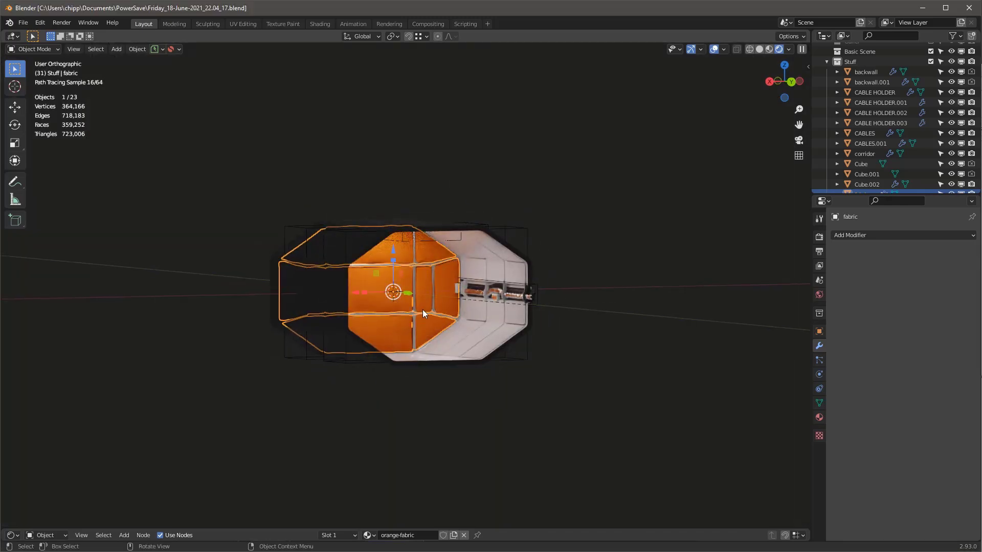
{"action": "scroll", "coordinate": [411, 324], "scroll_direction": "up", "scroll_amount": 7}
{"action": "scroll", "coordinate": [433, 303], "scroll_direction": "down", "scroll_amount": 2}
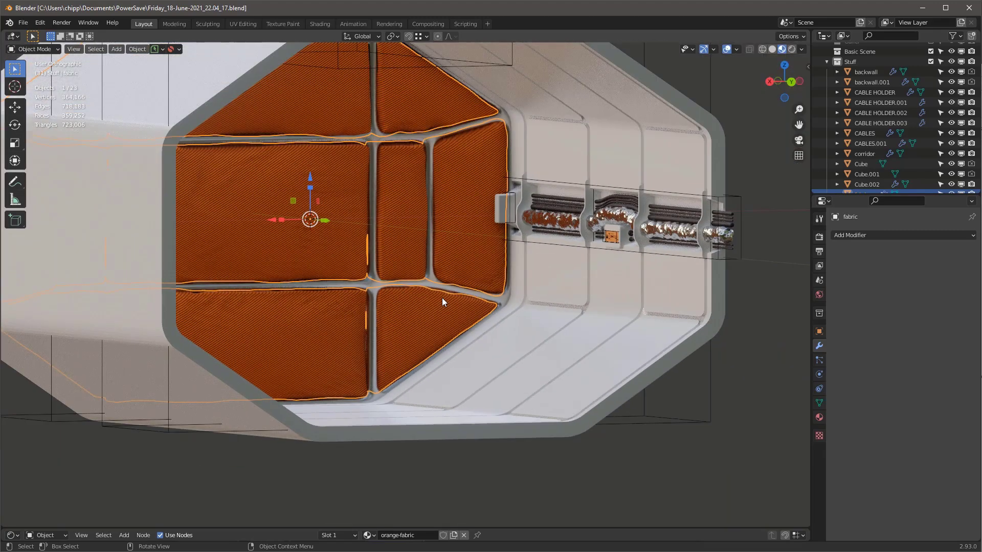
{"action": "scroll", "coordinate": [530, 367], "scroll_direction": "up", "scroll_amount": 3}
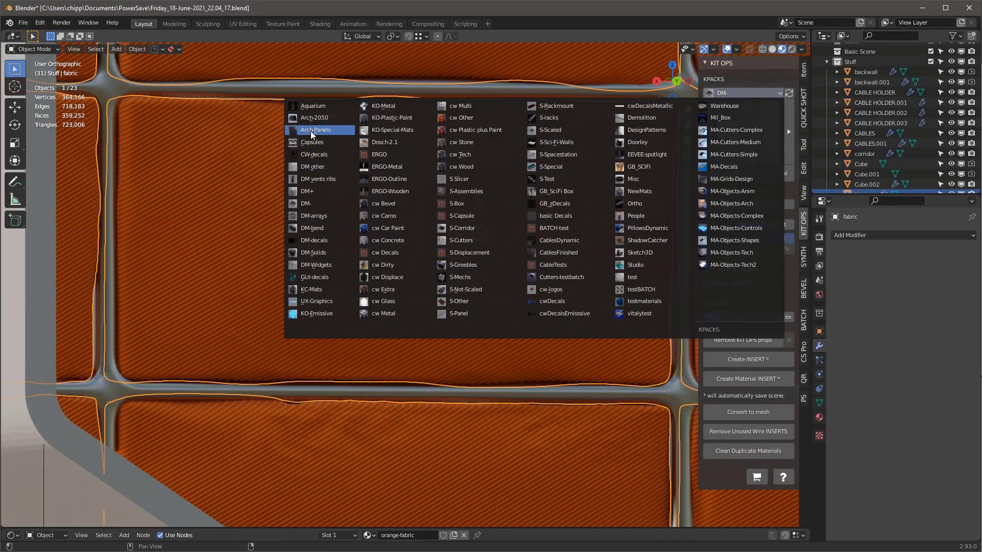
{"action": "left_click", "coordinate": [318, 155]}
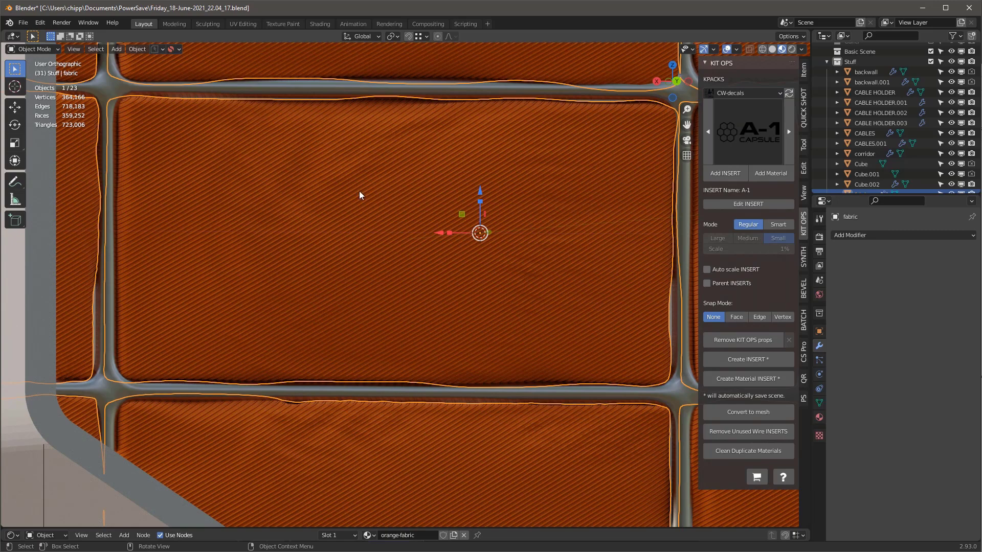
{"action": "mouse_move", "coordinate": [361, 195]}
{"action": "middle_mouse_down"}
{"action": "mouse_move", "coordinate": [343, 186]}
{"action": "mouse_move", "coordinate": [355, 190]}
{"action": "mouse_move", "coordinate": [344, 202]}
{"action": "mouse_move", "coordinate": [348, 186]}
{"action": "middle_mouse_up"}
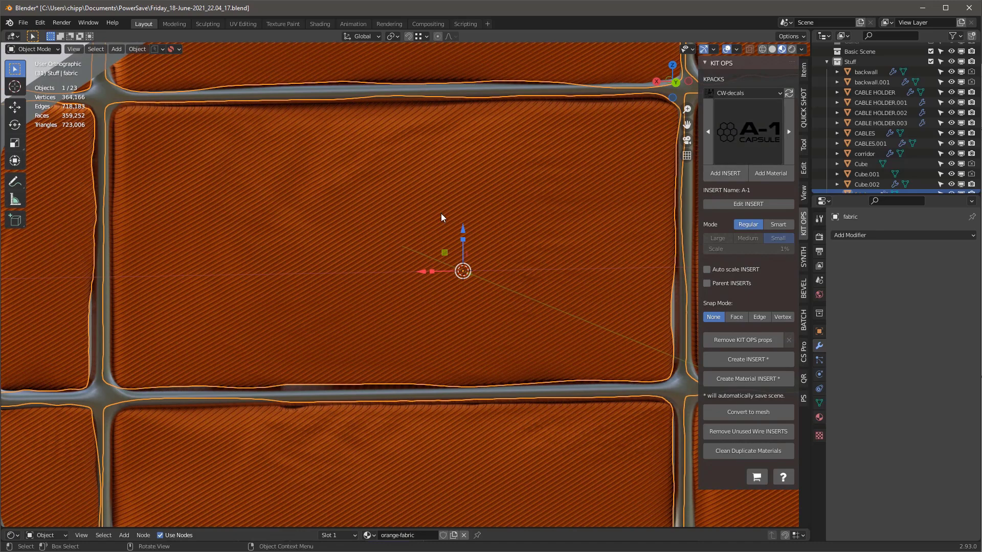
Add the A-1 CAPSULE decal to the fabric panel and set the fabric as its wrap target
{"action": "left_click", "coordinate": [725, 174]}
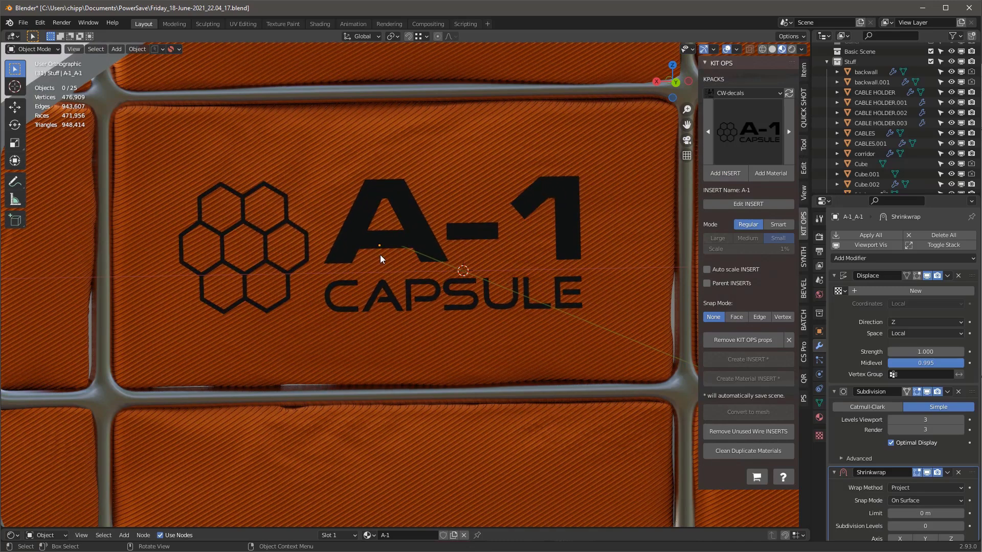
{"action": "left_click", "coordinate": [380, 254]}
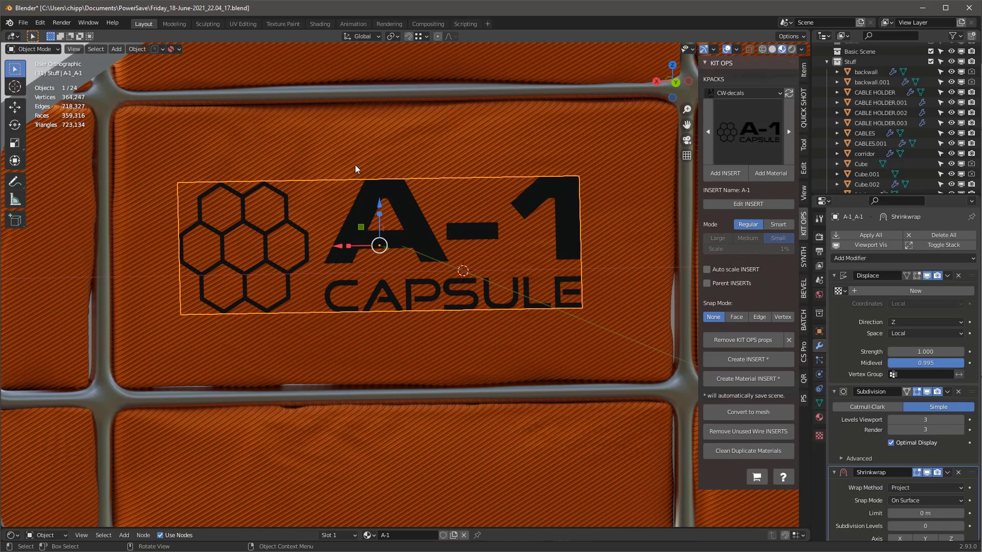
{"action": "mouse_move", "coordinate": [355, 165]}
{"action": "middle_mouse_down"}
{"action": "mouse_move", "coordinate": [351, 174]}
{"action": "mouse_move", "coordinate": [345, 168]}
{"action": "mouse_move", "coordinate": [353, 183]}
{"action": "middle_mouse_up"}
{"action": "scroll", "coordinate": [886, 382], "scroll_direction": "down", "scroll_amount": 5}
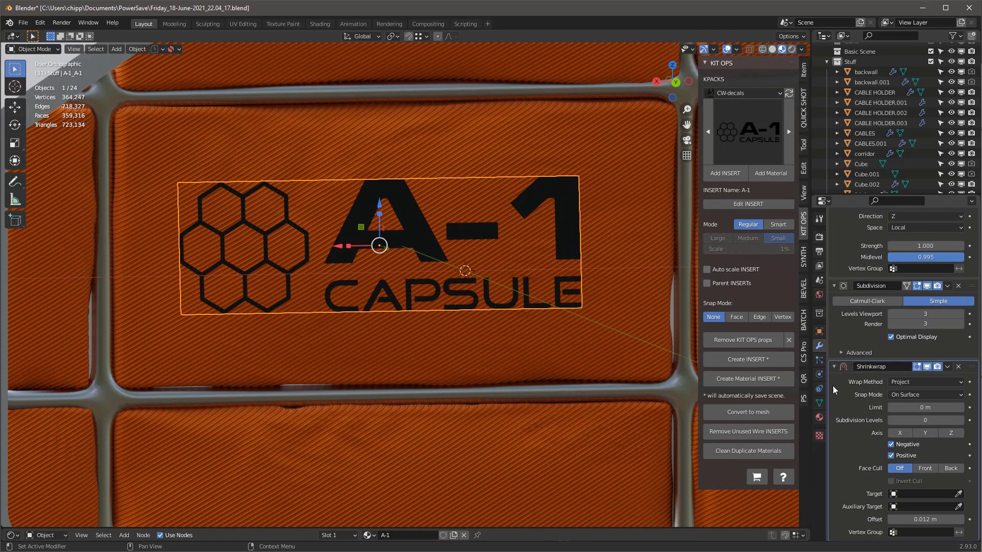
{"action": "left_click", "coordinate": [958, 494]}
{"action": "left_click", "coordinate": [561, 332]}
{"action": "middle_click_drag", "start_coordinate": [561, 335], "coordinate": [397, 236]}
From the camera view in rendered shading, raise the Decal Grunge Amount to 0.558
{"action": "key", "text": "KP_0"}
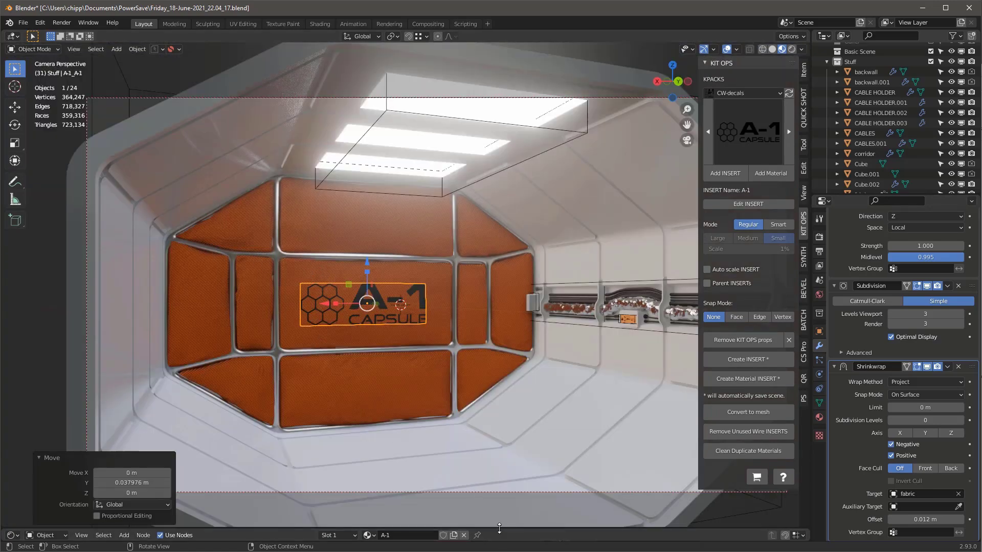
{"action": "left_click_drag", "start_coordinate": [500, 529], "coordinate": [501, 415]}
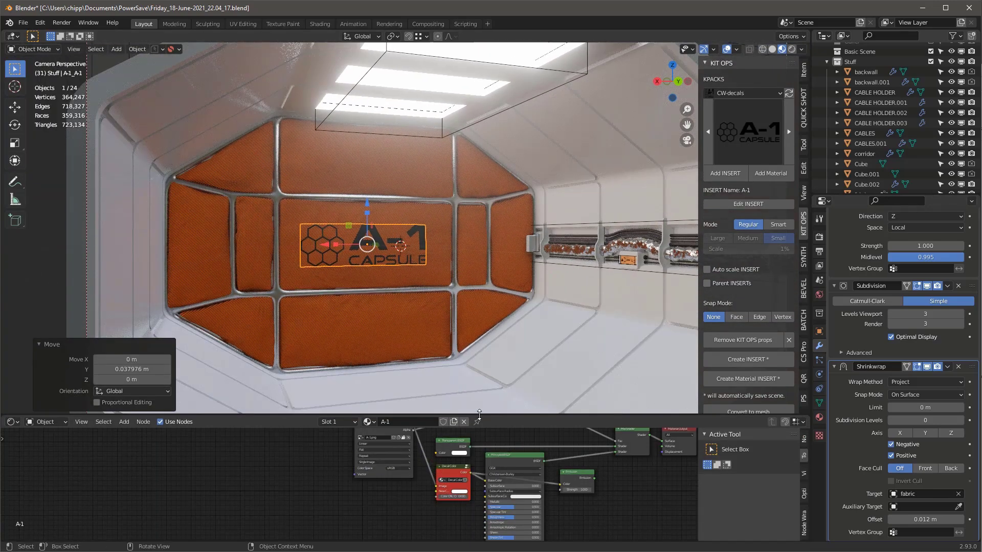
{"action": "scroll", "coordinate": [376, 233], "scroll_direction": "up", "scroll_amount": 3}
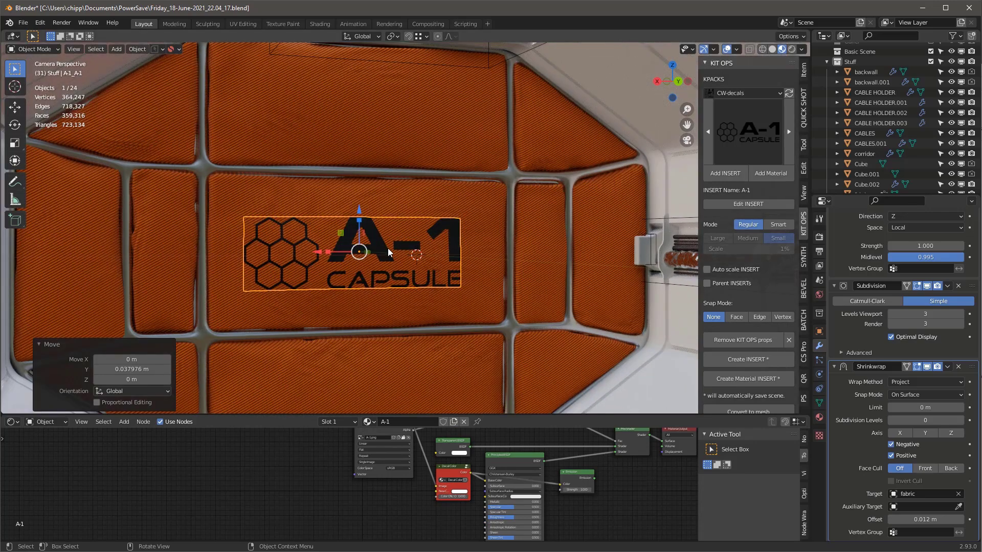
{"action": "scroll", "coordinate": [292, 487], "scroll_direction": "down", "scroll_amount": 5}
{"action": "scroll", "coordinate": [370, 456], "scroll_direction": "down", "scroll_amount": 5}
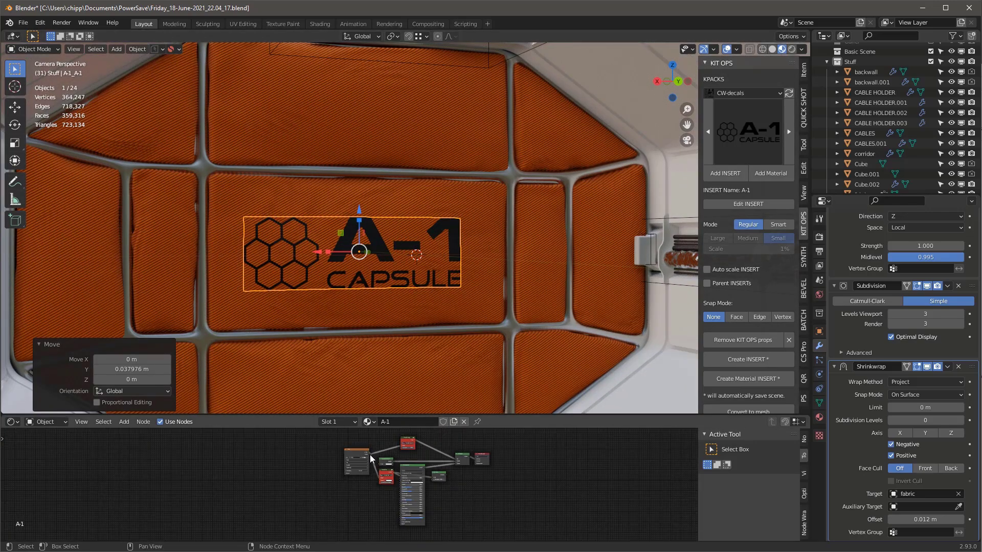
{"action": "scroll", "coordinate": [389, 442], "scroll_direction": "up", "scroll_amount": 5}
{"action": "scroll", "coordinate": [389, 438], "scroll_direction": "up", "scroll_amount": 6}
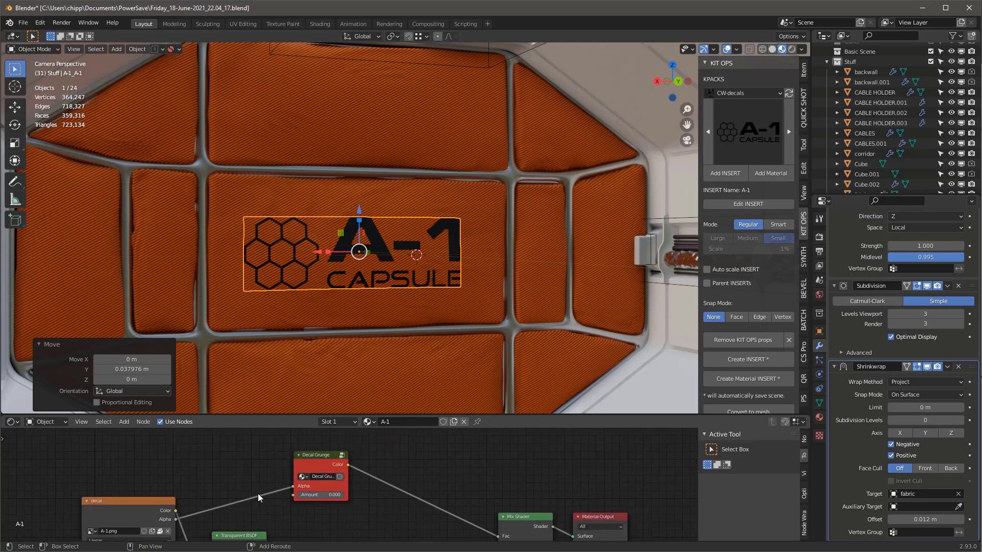
{"action": "key", "text": "z"}
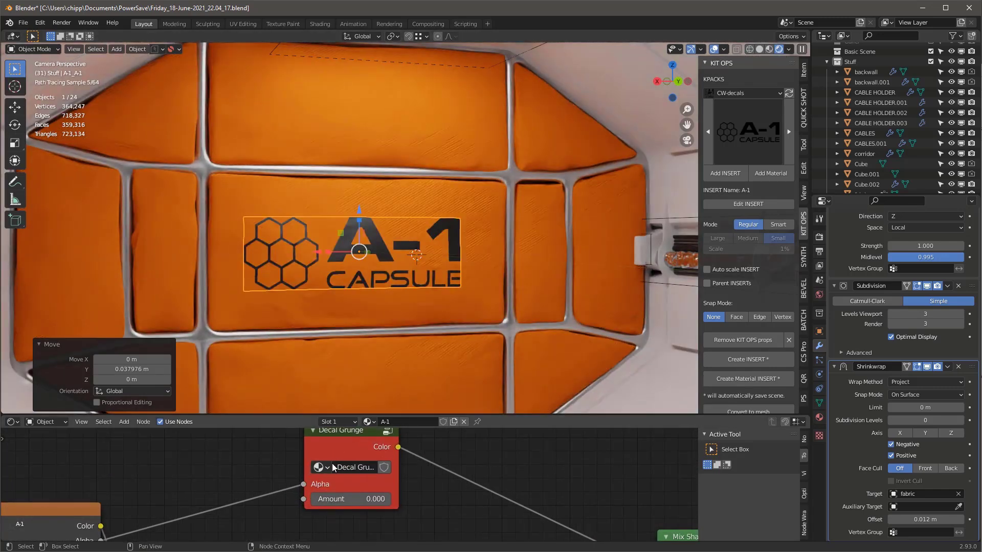
{"action": "scroll", "coordinate": [338, 473], "scroll_direction": "up", "scroll_amount": 2}
{"action": "scroll", "coordinate": [343, 480], "scroll_direction": "up", "scroll_amount": 1}
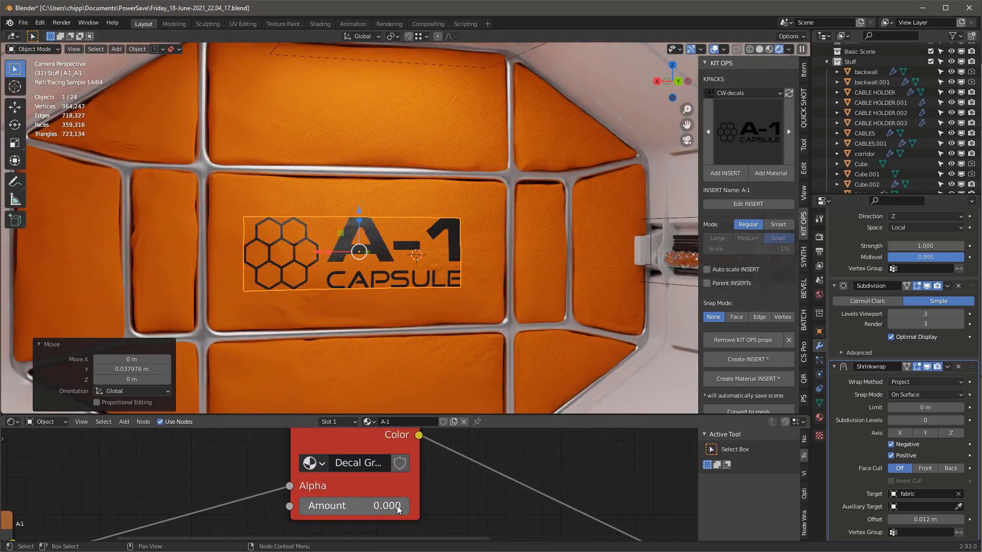
{"action": "middle_click_drag", "start_coordinate": [448, 480], "coordinate": [440, 508]}
{"action": "scroll", "coordinate": [440, 508], "scroll_direction": "down", "scroll_amount": 2, "text": "shift"}
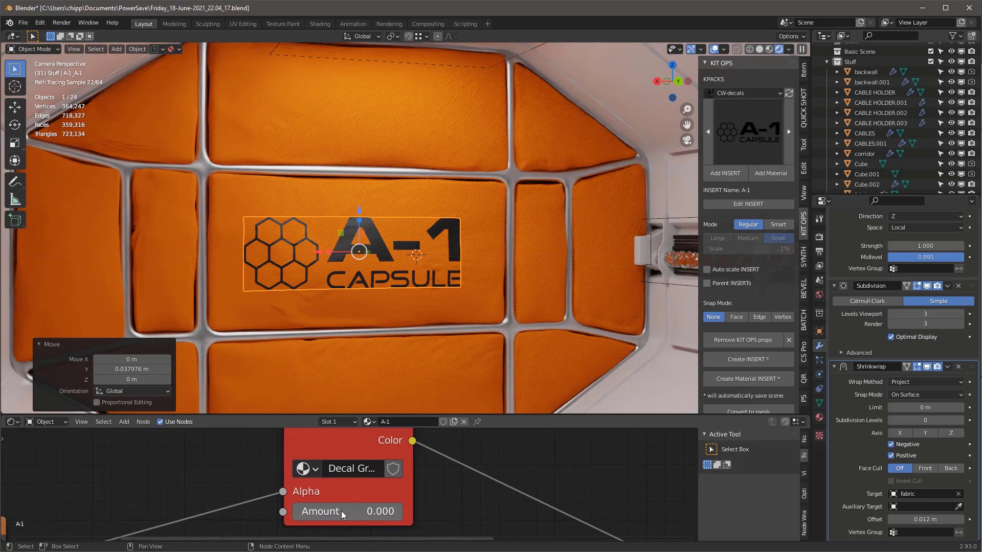
{"action": "mouse_move", "coordinate": [349, 512]}
{"action": "left_mouse_down"}
{"action": "mouse_move", "coordinate": [374, 511]}
{"action": "mouse_move", "coordinate": [353, 511]}
{"action": "left_mouse_up"}
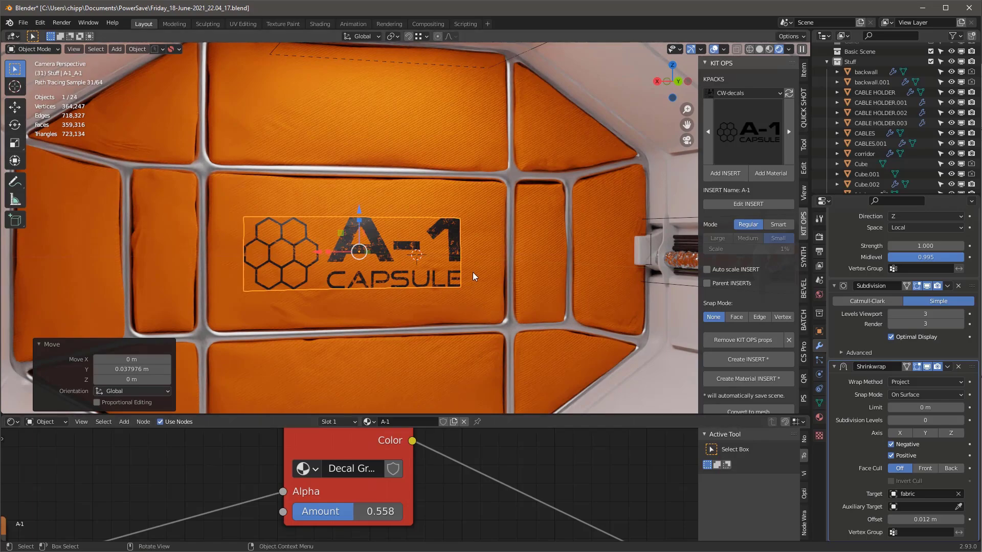
{"action": "scroll", "coordinate": [474, 269], "scroll_direction": "down", "scroll_amount": 5}
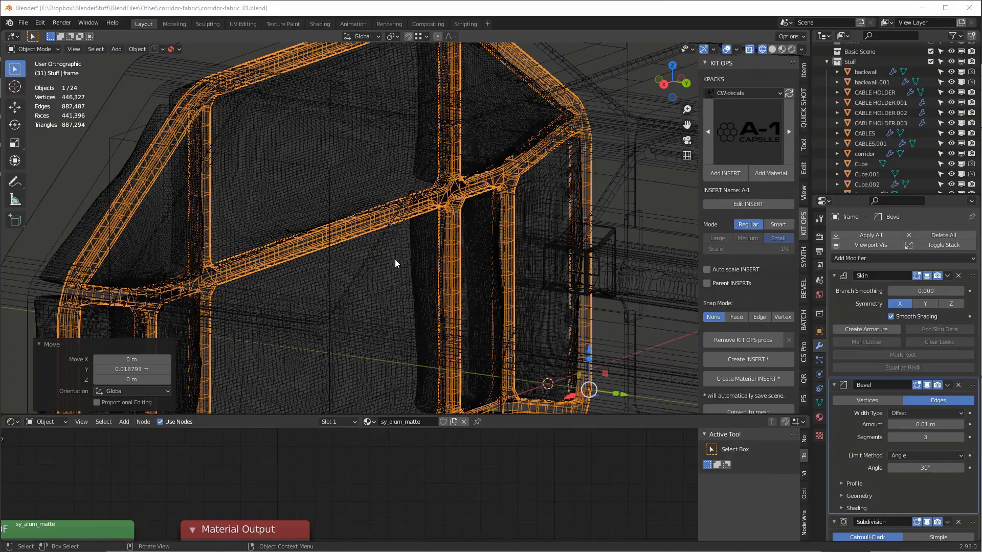
Switch to rendered shading, inspect the frame's modifiers, then select the corridor shell
{"action": "scroll", "coordinate": [394, 260], "scroll_direction": "up", "scroll_amount": 4}
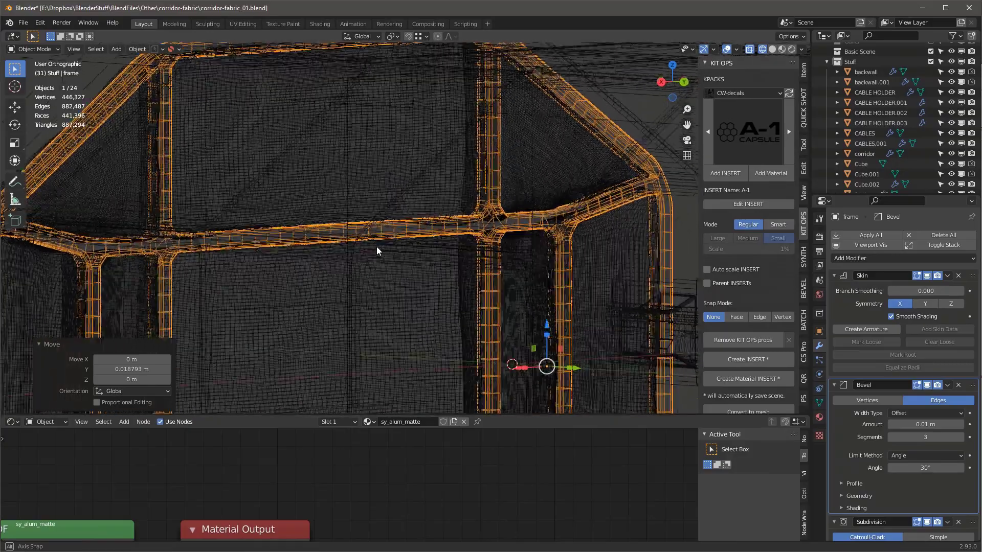
{"action": "scroll", "coordinate": [455, 225], "scroll_direction": "up", "scroll_amount": 3}
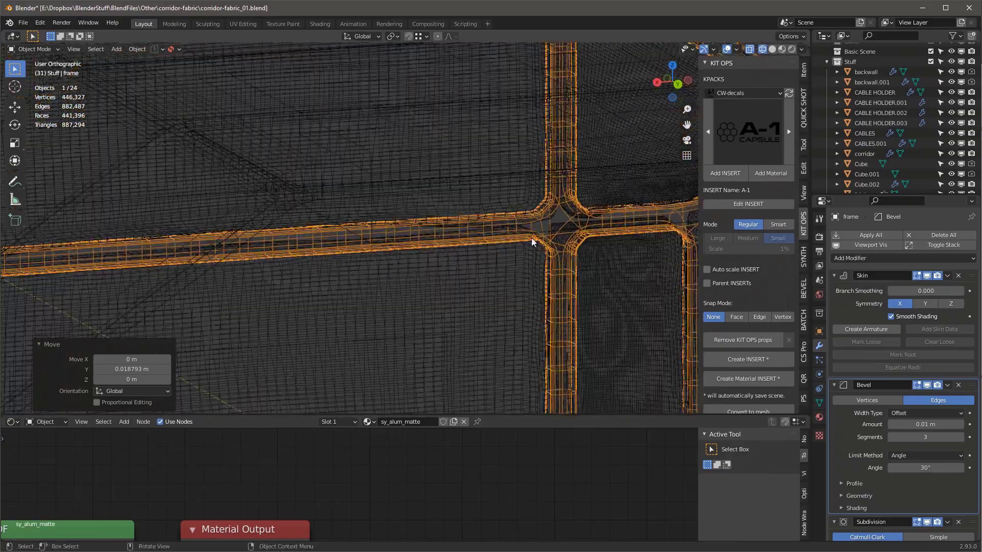
{"action": "key", "text": "shift+z"}
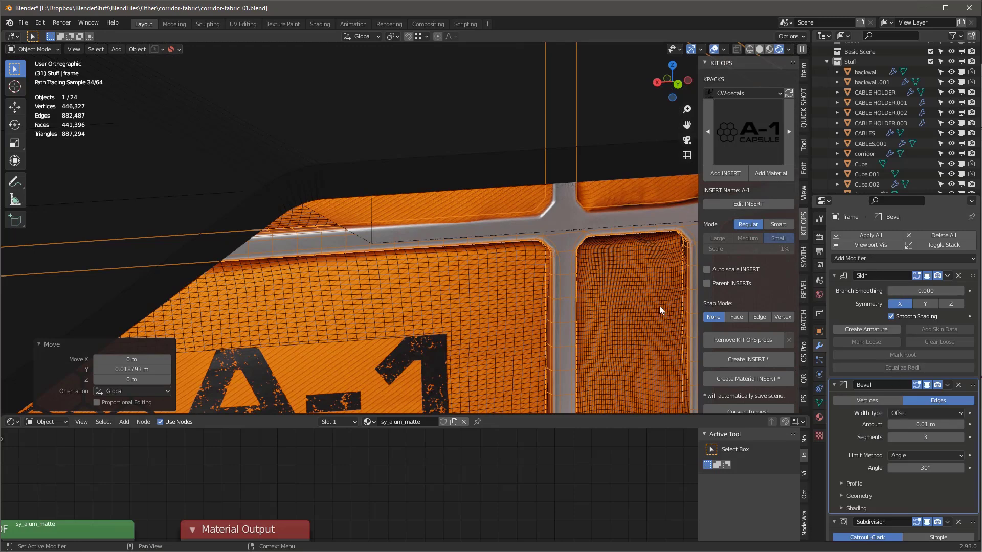
{"action": "left_click", "coordinate": [572, 217]}
{"action": "left_click", "coordinate": [570, 214]}
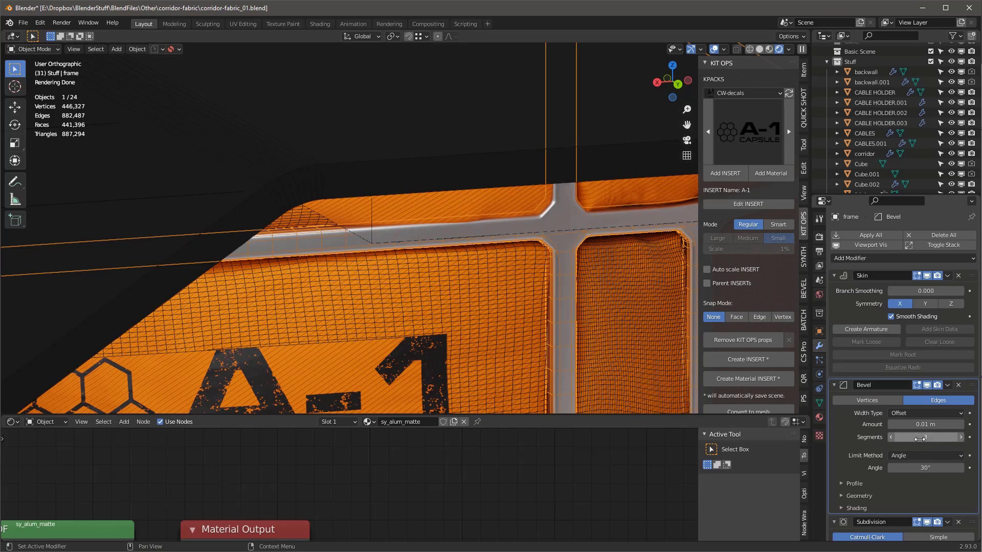
{"action": "scroll", "coordinate": [885, 420], "scroll_direction": "down", "scroll_amount": 3}
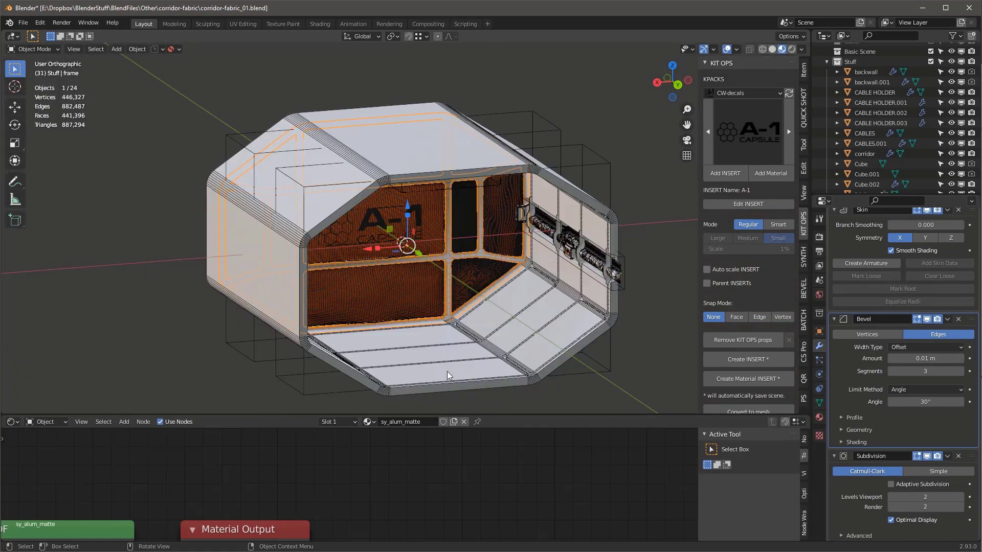
{"action": "left_click", "coordinate": [447, 366]}
{"action": "middle_click_drag", "start_coordinate": [447, 361], "coordinate": [428, 288]}
Switch the KIT OPS pack to Arch-2050 and pick the floor-03 insert
{"action": "left_click", "coordinate": [747, 92]}
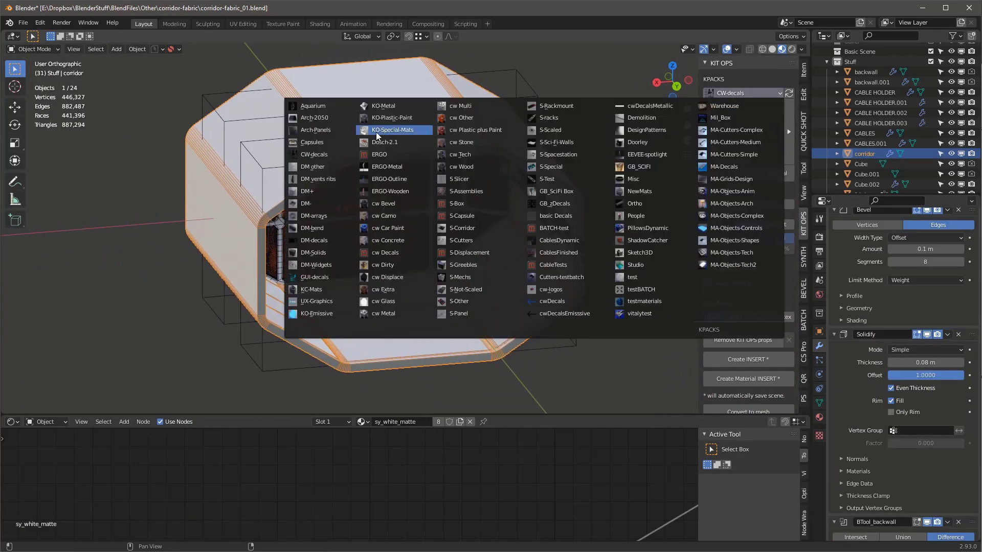
{"action": "left_click", "coordinate": [319, 119]}
{"action": "left_click", "coordinate": [741, 128]}
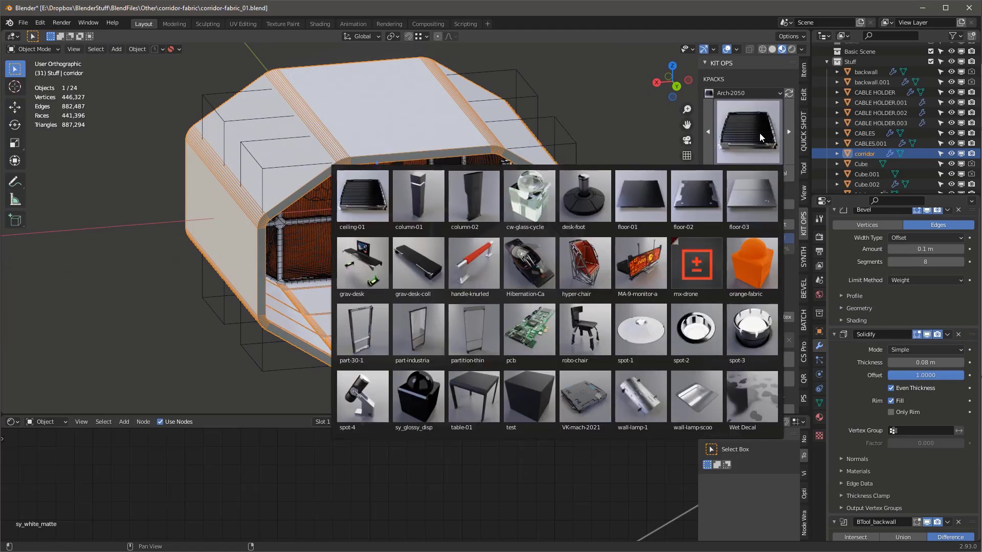
{"action": "left_click", "coordinate": [751, 202]}
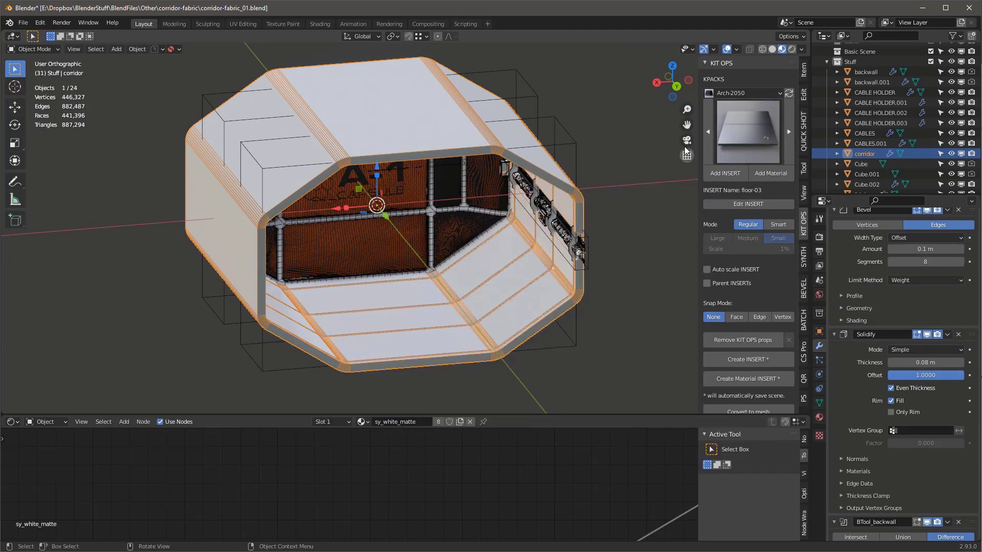
Insert floor-03 into the corridor with Face snap mode
{"action": "middle_click_drag", "start_coordinate": [458, 246], "coordinate": [449, 234]}
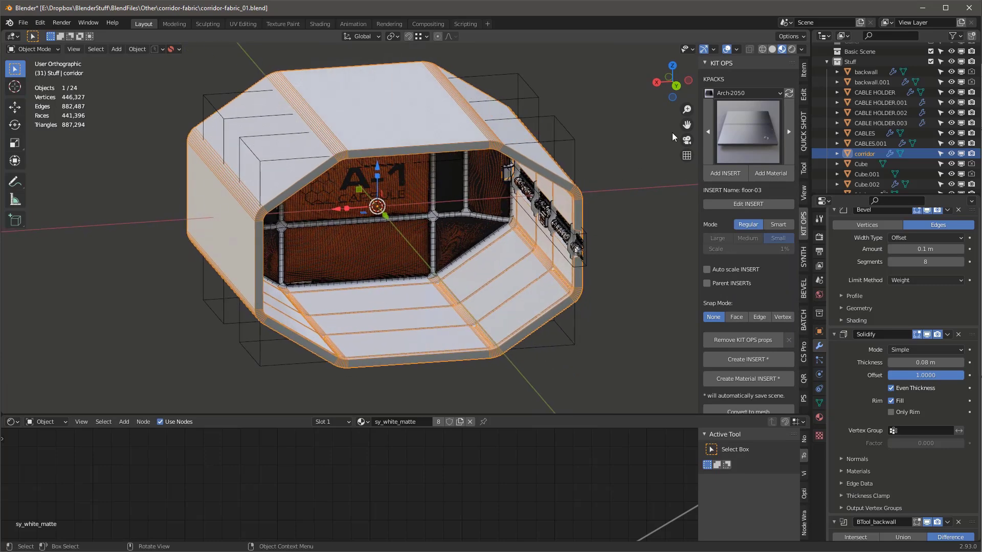
{"action": "left_click", "coordinate": [401, 314]}
{"action": "left_click", "coordinate": [399, 315]}
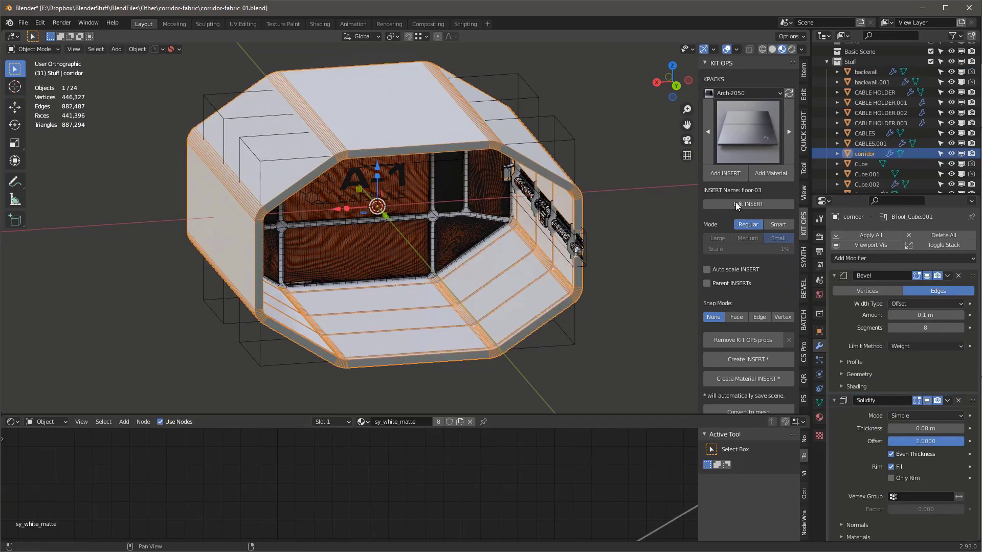
{"action": "left_click", "coordinate": [735, 173]}
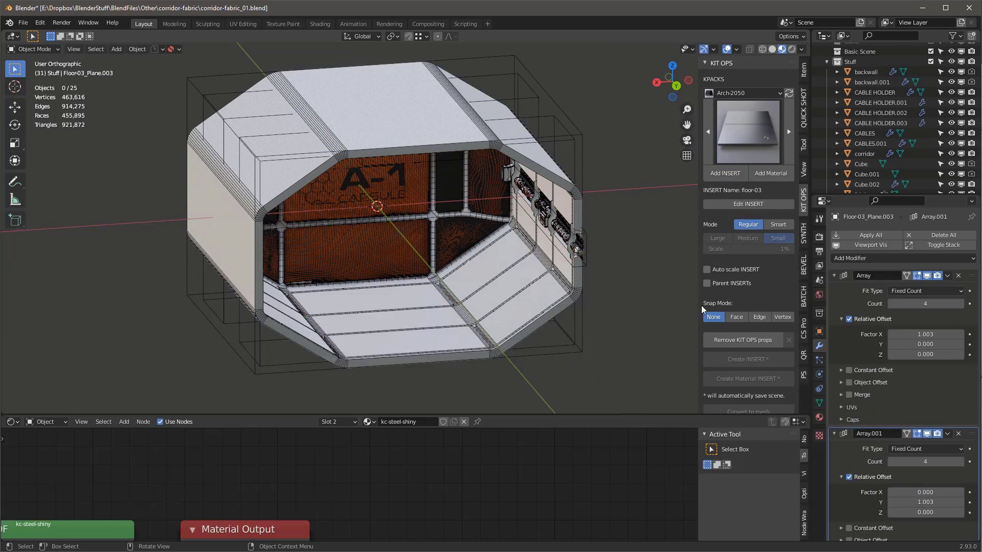
{"action": "left_click", "coordinate": [736, 317]}
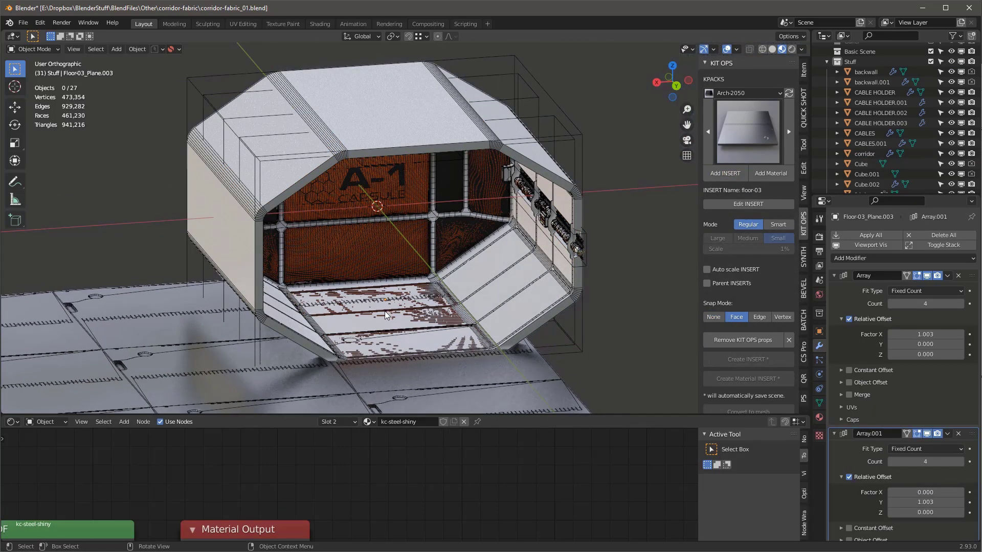
{"action": "scroll", "coordinate": [384, 311], "scroll_direction": "down", "scroll_amount": 2}
{"action": "left_click", "coordinate": [385, 314]}
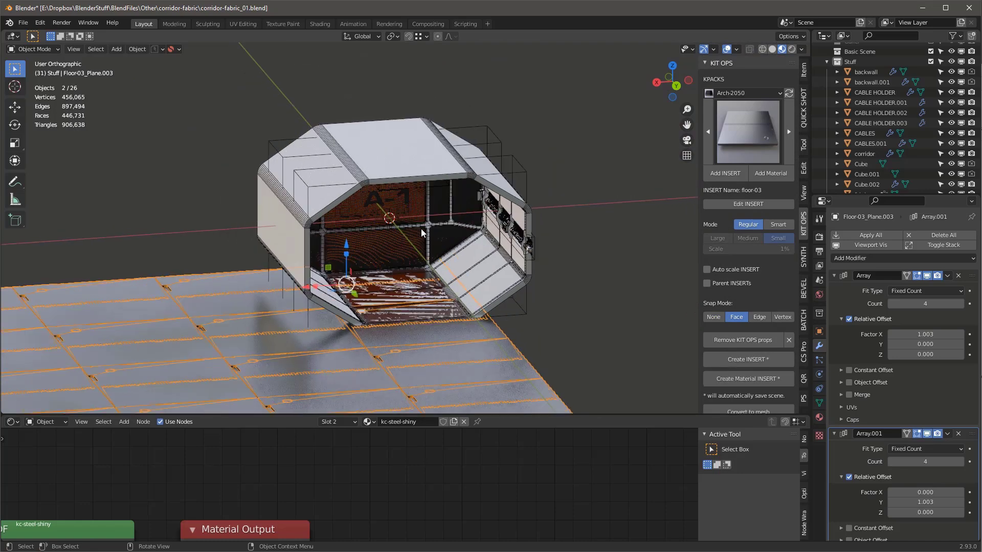
Raise the floor insert 0.008163 m and scale it to 0.515
{"action": "scroll", "coordinate": [384, 291], "scroll_direction": "up", "scroll_amount": 3}
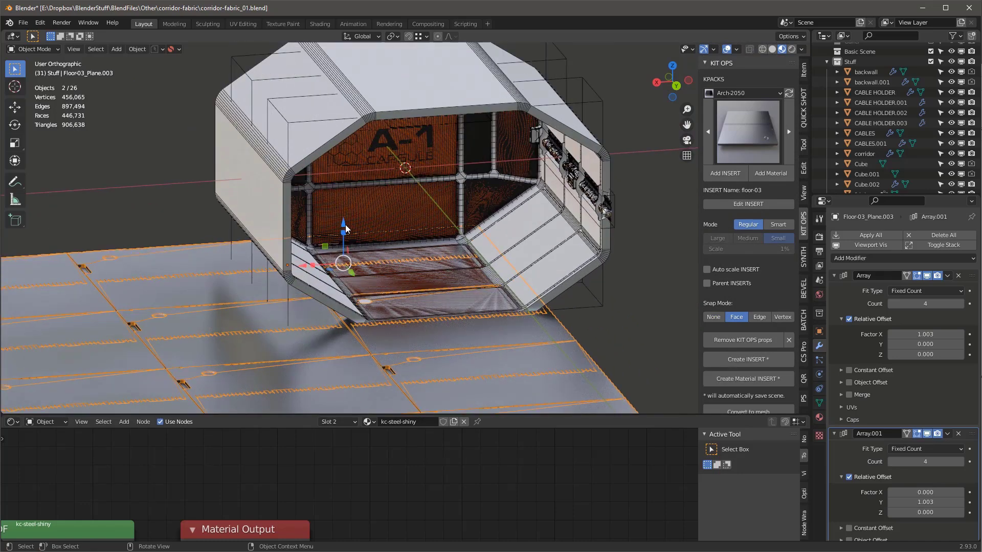
{"action": "scroll", "coordinate": [345, 225], "scroll_direction": "up", "scroll_amount": 4}
{"action": "key", "text": "g"}
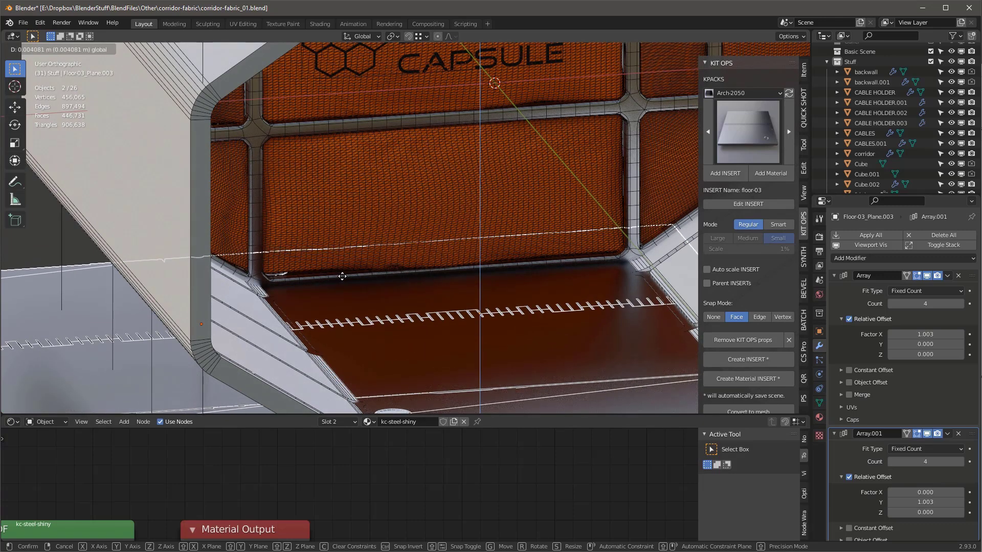
{"action": "left_click", "coordinate": [342, 275]}
{"action": "scroll", "coordinate": [364, 243], "scroll_direction": "down", "scroll_amount": 8}
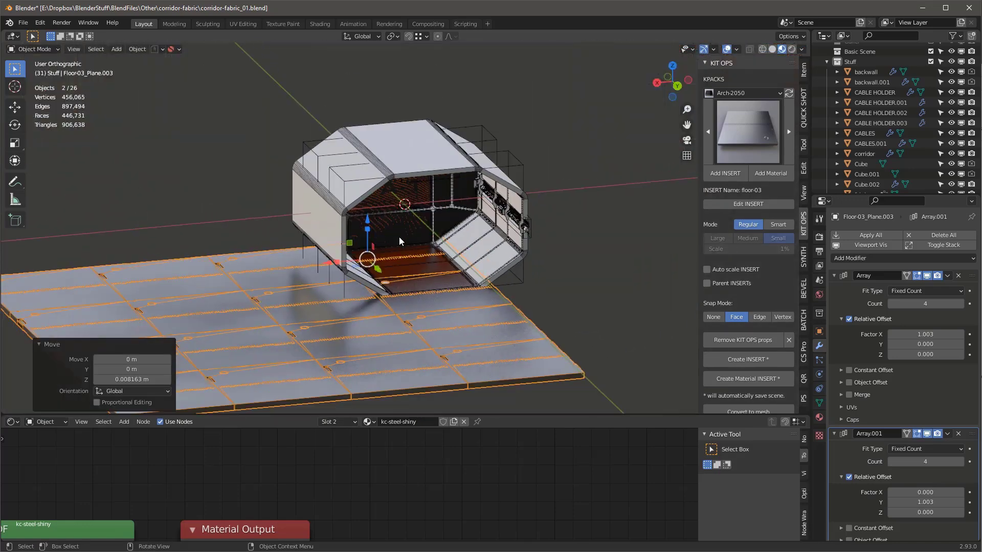
{"action": "scroll", "coordinate": [400, 241], "scroll_direction": "up", "scroll_amount": 1}
{"action": "key", "text": "s"}
{"action": "left_click", "coordinate": [450, 234]}
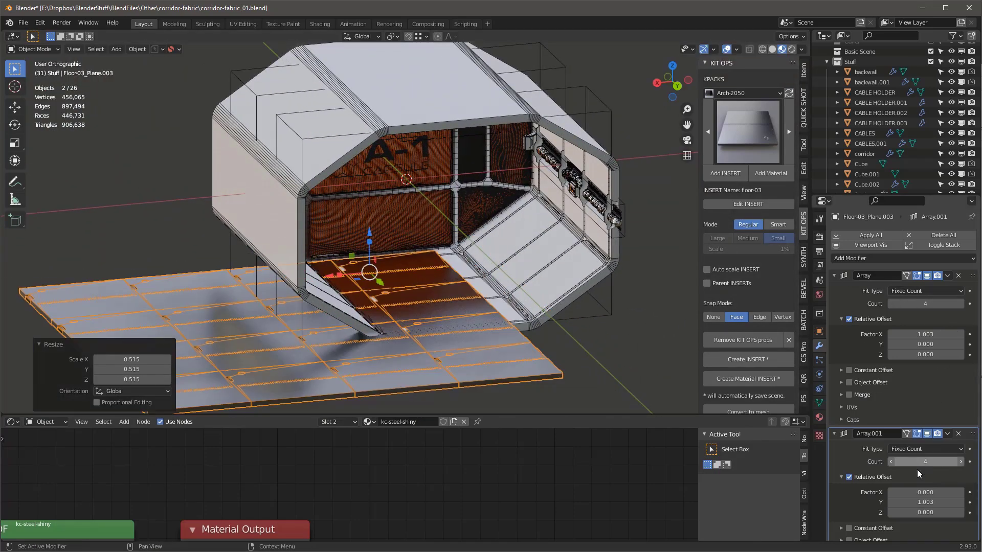
{"action": "scroll", "coordinate": [872, 454], "scroll_direction": "down", "scroll_amount": 2}
Add a Mirror modifier with X bisect to the floor and scale it to 1.234
{"action": "left_click", "coordinate": [854, 217]}
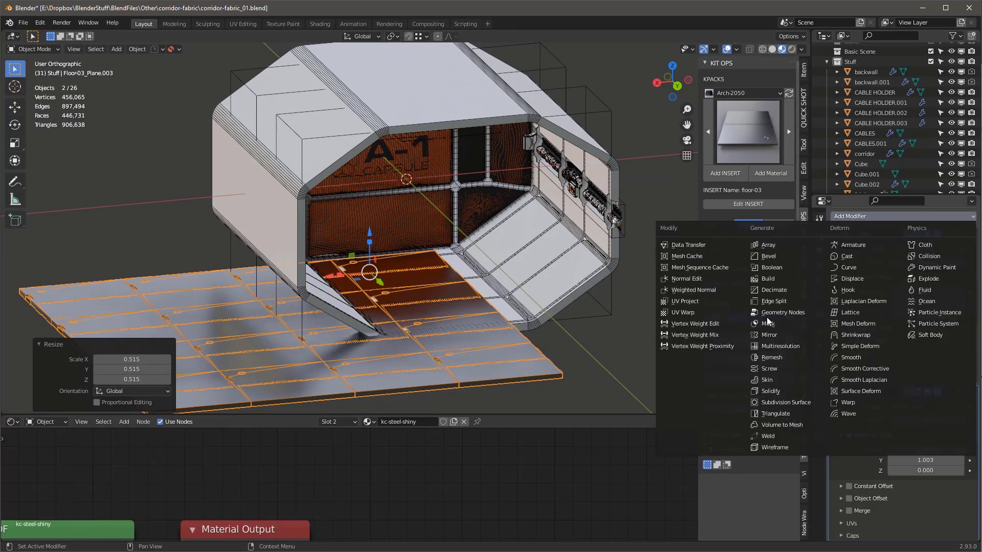
{"action": "left_click", "coordinate": [775, 333]}
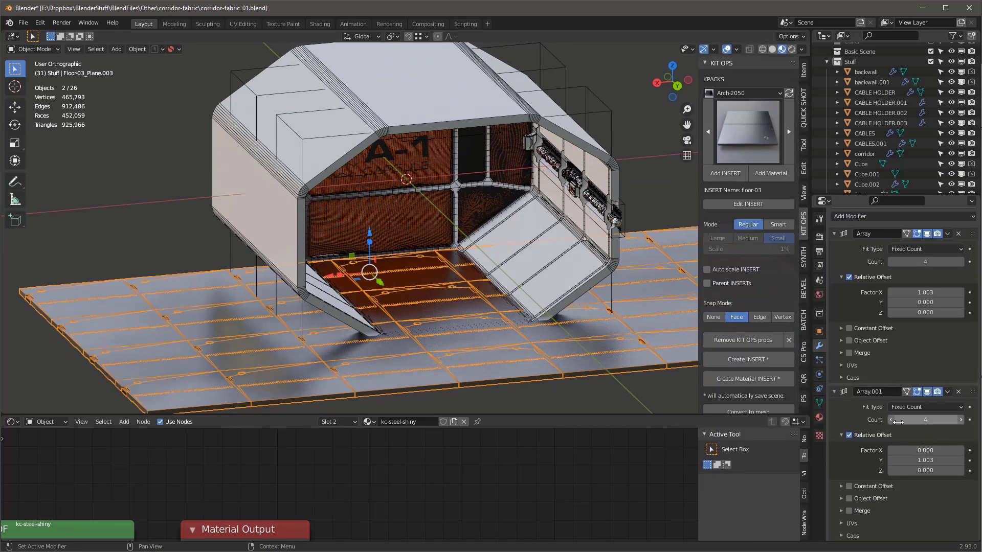
{"action": "scroll", "coordinate": [915, 484], "scroll_direction": "down", "scroll_amount": 5}
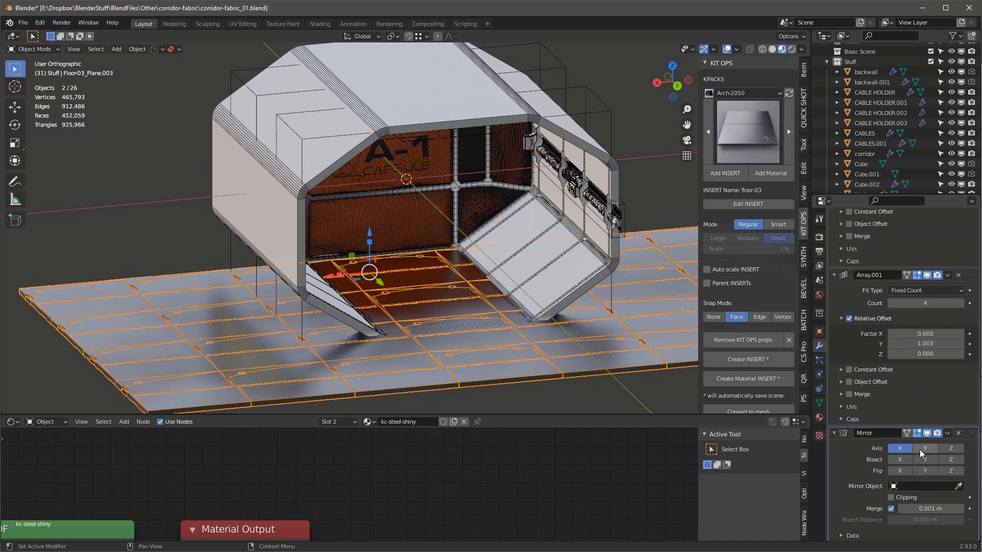
{"action": "left_click", "coordinate": [898, 460]}
{"action": "scroll", "coordinate": [477, 296], "scroll_direction": "up", "scroll_amount": 5}
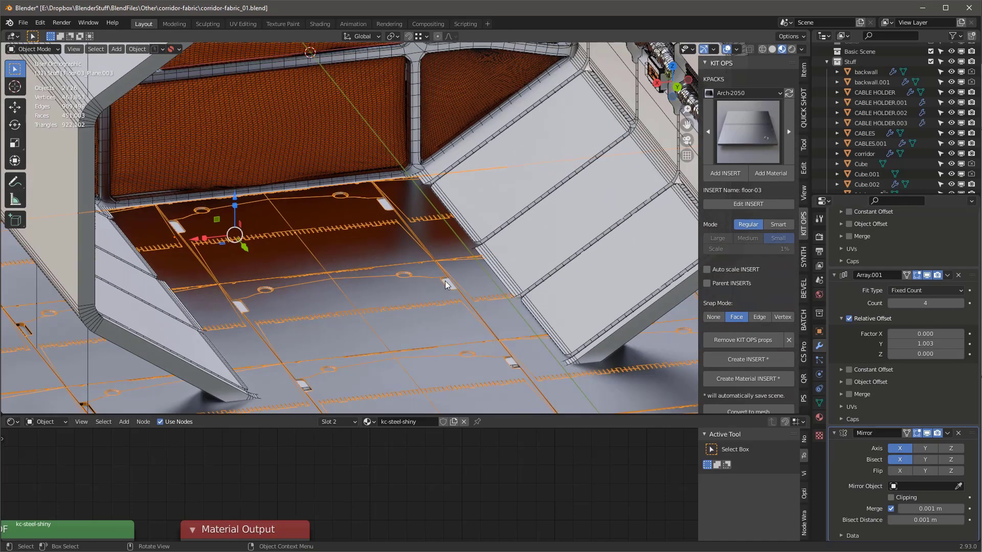
{"action": "key", "text": "s"}
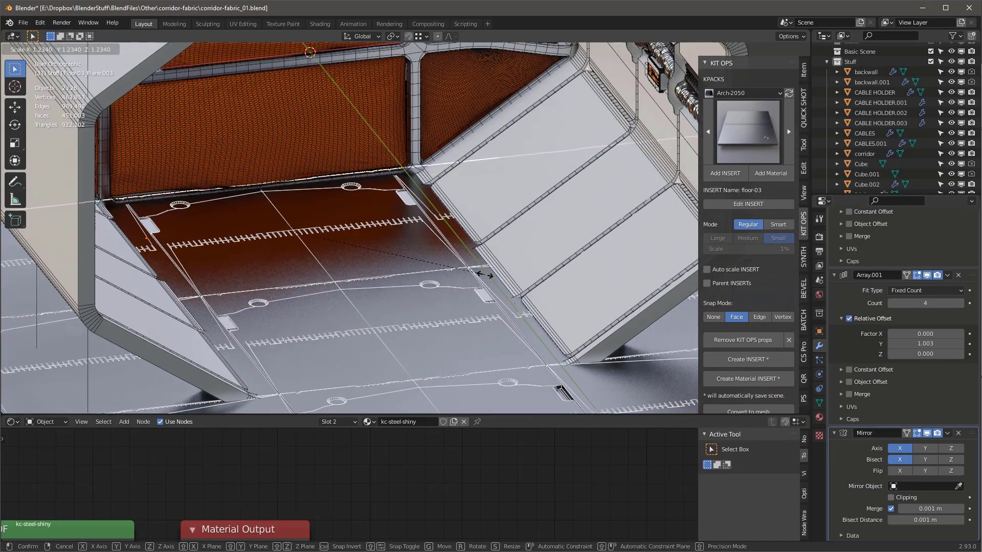
{"action": "left_click", "coordinate": [486, 272]}
Lower the Array.001 and Array counts from 4 to 2
{"action": "left_click", "coordinate": [891, 303]}
{"action": "left_click", "coordinate": [891, 303]}
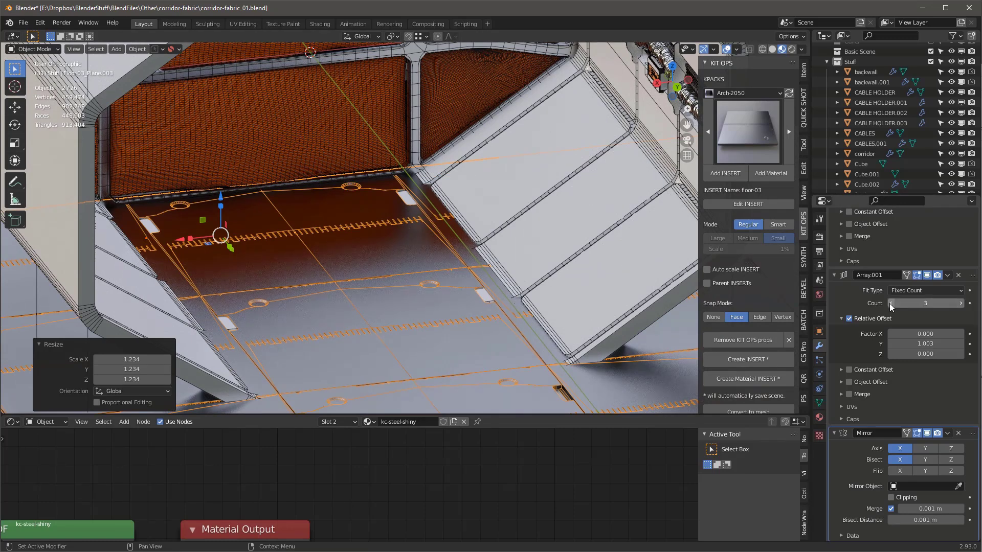
{"action": "scroll", "coordinate": [931, 342], "scroll_direction": "up", "scroll_amount": 5}
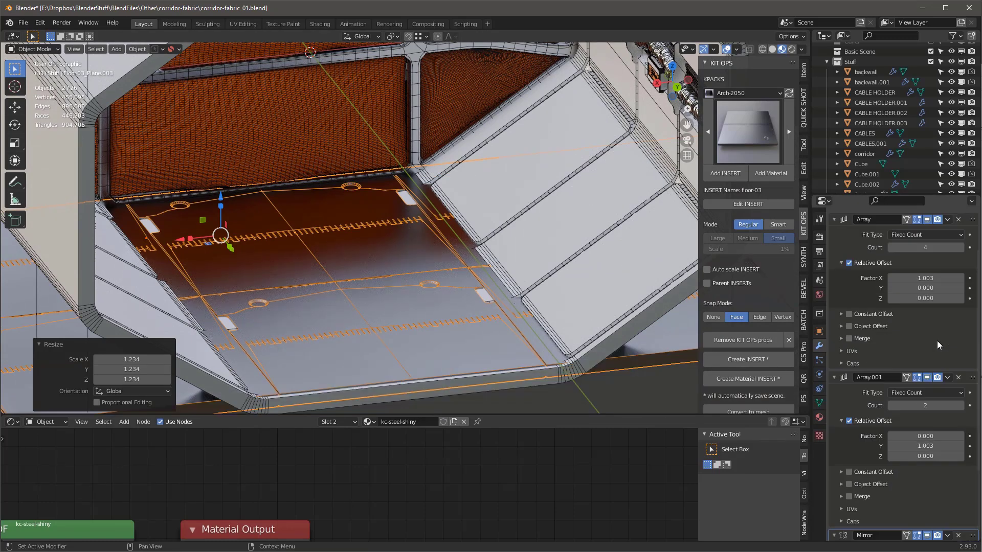
{"action": "left_click", "coordinate": [891, 247]}
{"action": "left_click", "coordinate": [890, 248]}
{"action": "scroll", "coordinate": [429, 326], "scroll_direction": "down", "scroll_amount": 5}
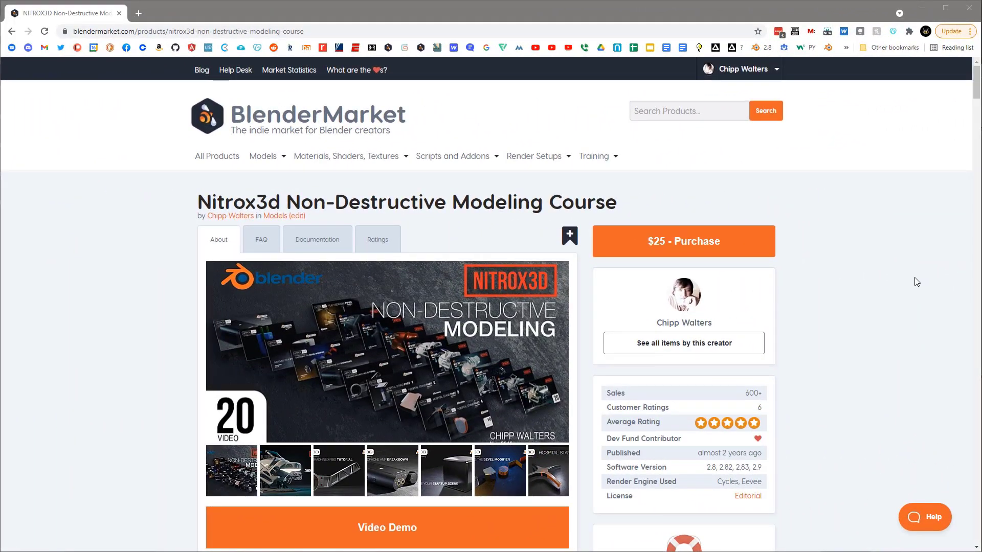
Scroll through the BlenderMarket Nitrox3d course page, then minimize Chrome
{"action": "scroll", "coordinate": [888, 327], "scroll_direction": "down", "scroll_amount": 10}
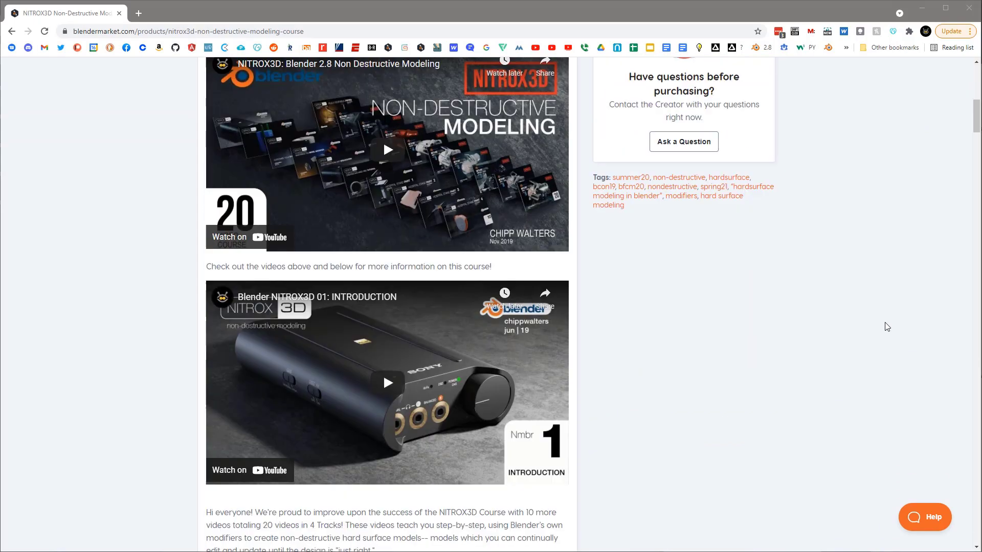
{"action": "scroll", "coordinate": [886, 323], "scroll_direction": "down", "scroll_amount": 6}
{"action": "scroll", "coordinate": [879, 311], "scroll_direction": "up", "scroll_amount": 13}
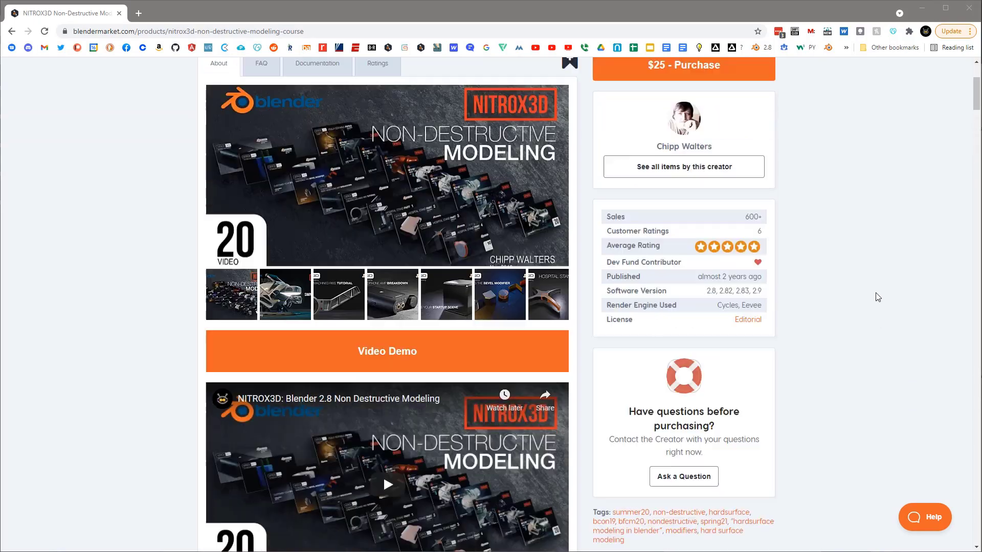
{"action": "scroll", "coordinate": [877, 292], "scroll_direction": "up", "scroll_amount": 3}
{"action": "scroll", "coordinate": [438, 296], "scroll_direction": "down", "scroll_amount": 7}
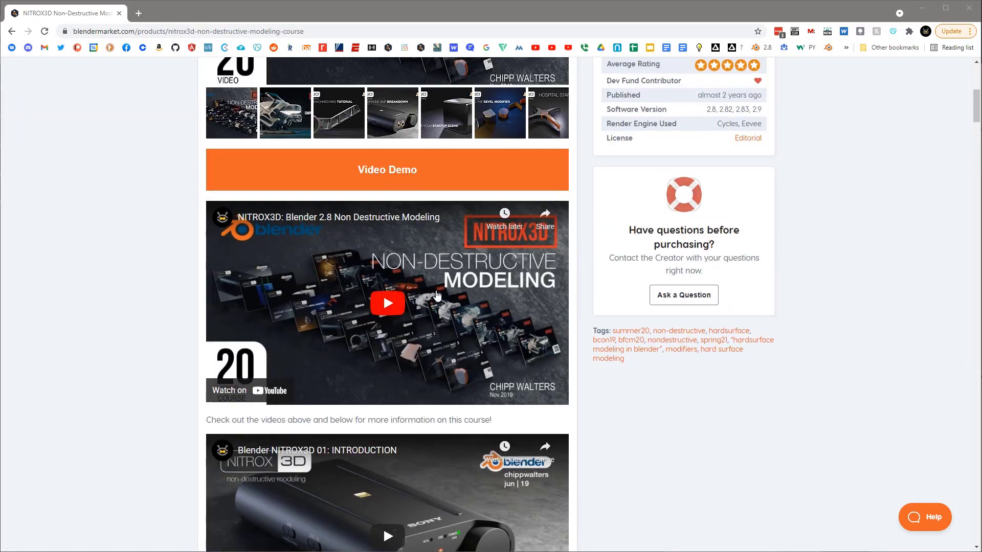
{"action": "scroll", "coordinate": [850, 355], "scroll_direction": "up", "scroll_amount": 7}
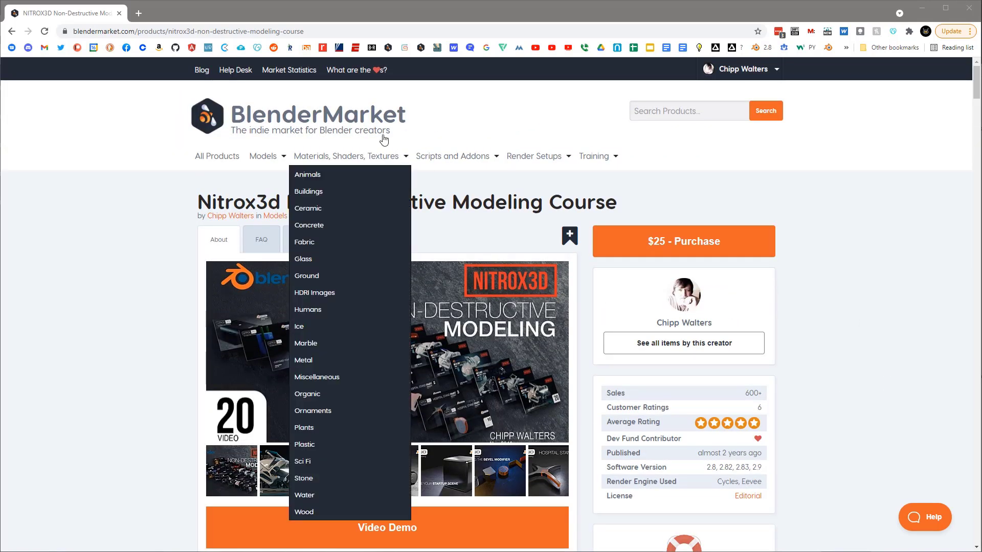
{"action": "left_click", "coordinate": [922, 10]}
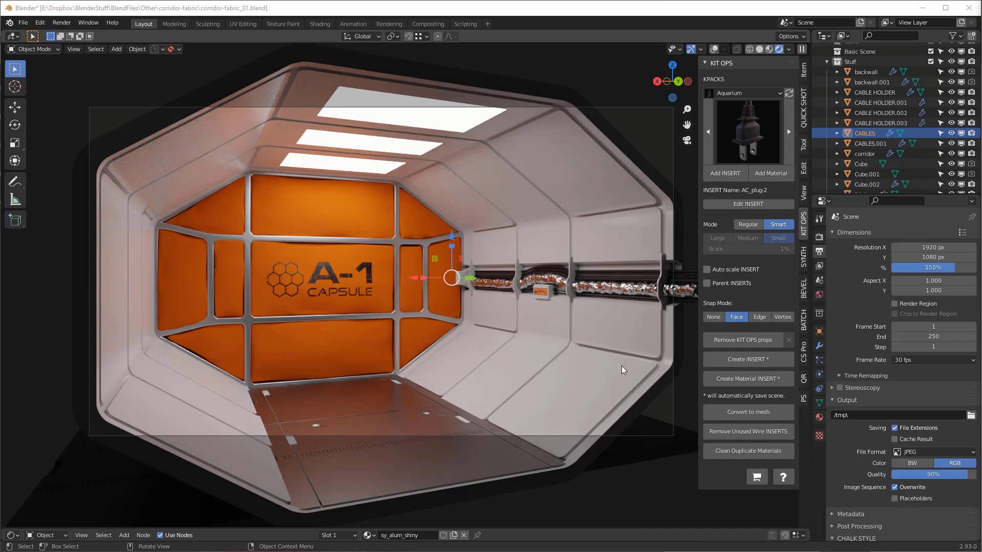
Hide the corridor shell's modifiers in the viewport, then select the plug insert Cube.001
{"action": "left_click", "coordinate": [583, 8]}
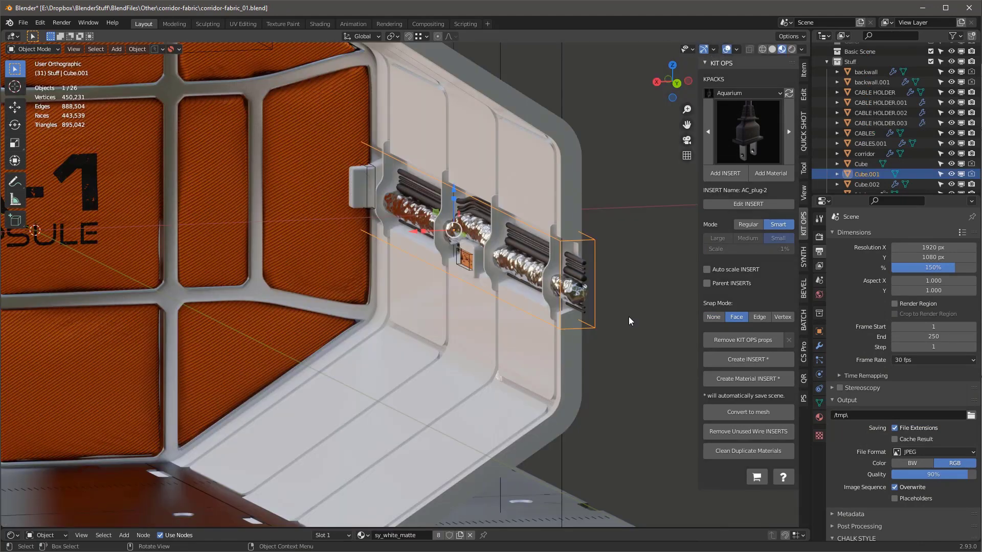
{"action": "middle_click_drag", "start_coordinate": [628, 317], "coordinate": [623, 287]}
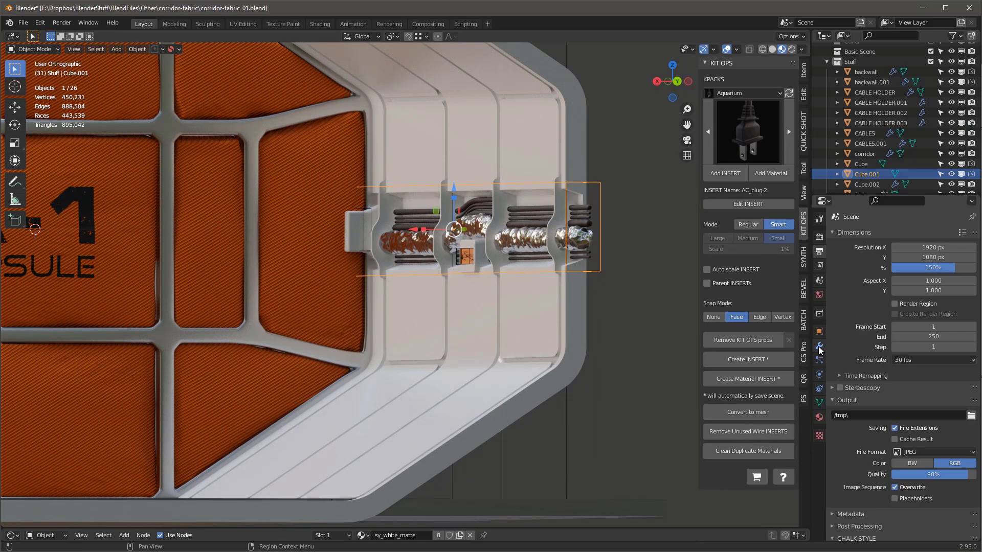
{"action": "left_click", "coordinate": [567, 132]}
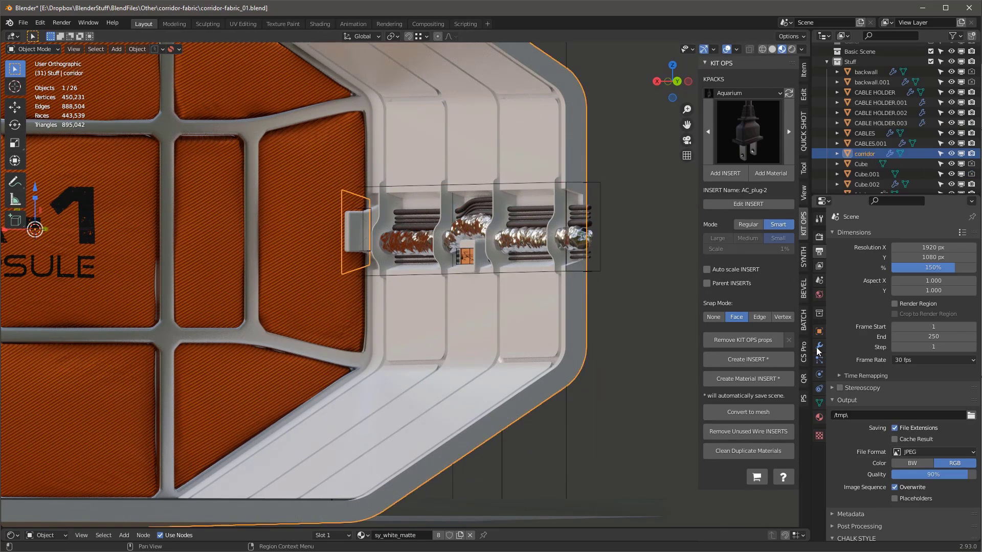
{"action": "left_click", "coordinate": [819, 350]}
{"action": "scroll", "coordinate": [917, 423], "scroll_direction": "down", "scroll_amount": 12}
{"action": "scroll", "coordinate": [925, 416], "scroll_direction": "up", "scroll_amount": 12}
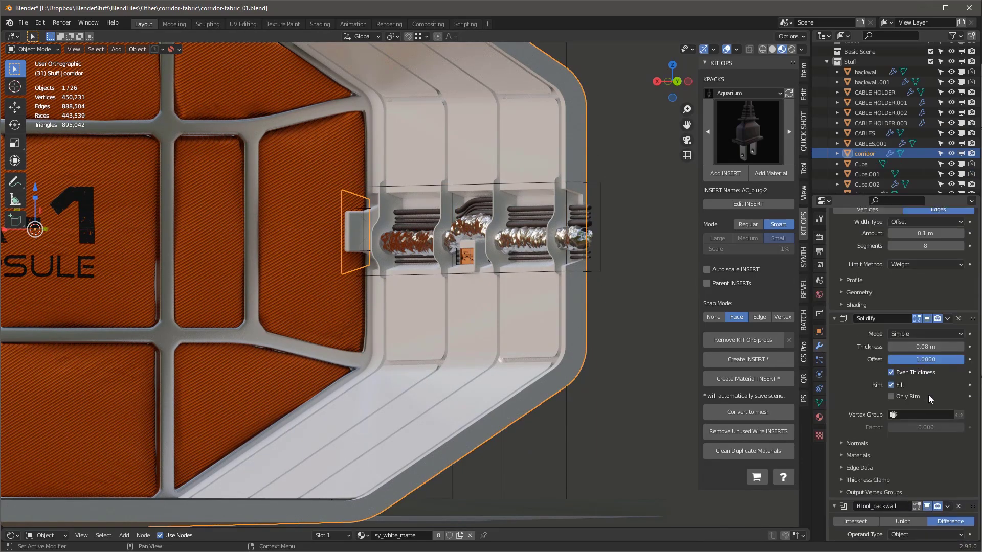
{"action": "left_click", "coordinate": [872, 244]}
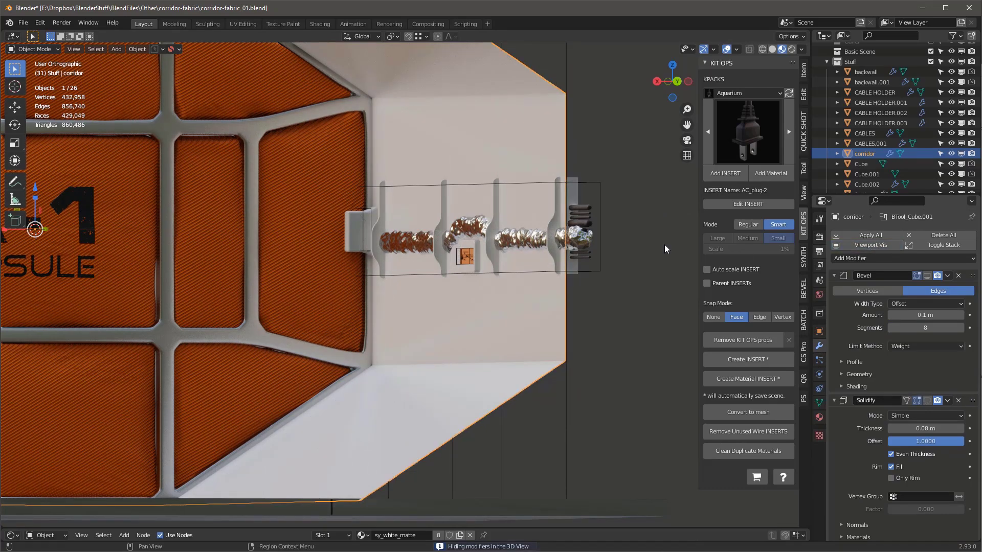
{"action": "middle_click_drag", "start_coordinate": [485, 246], "coordinate": [565, 224]}
{"action": "left_click", "coordinate": [565, 225]}
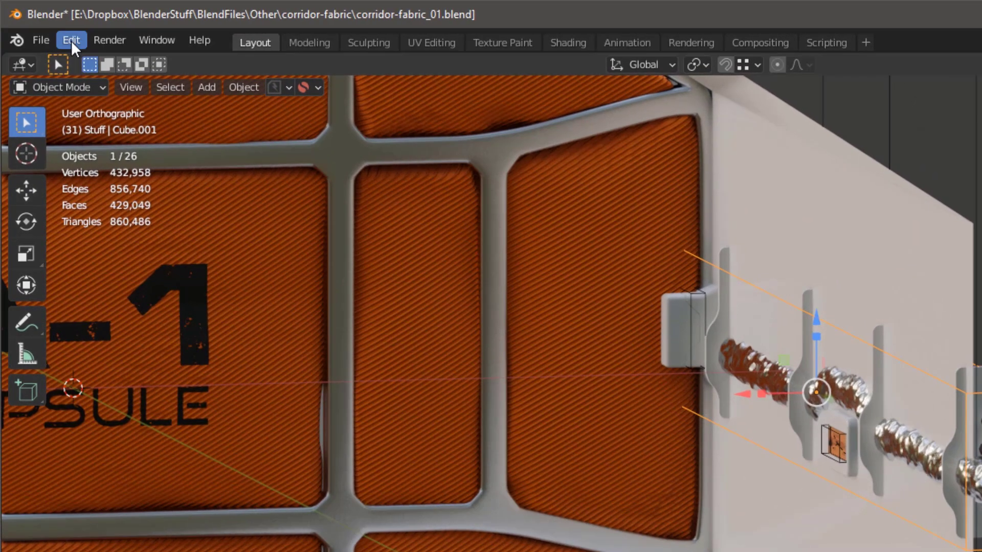
Open Preferences on the Add-ons page to enable KIT OPS Toggle VP Display
{"action": "left_click", "coordinate": [71, 41]}
{"action": "left_click", "coordinate": [149, 296]}
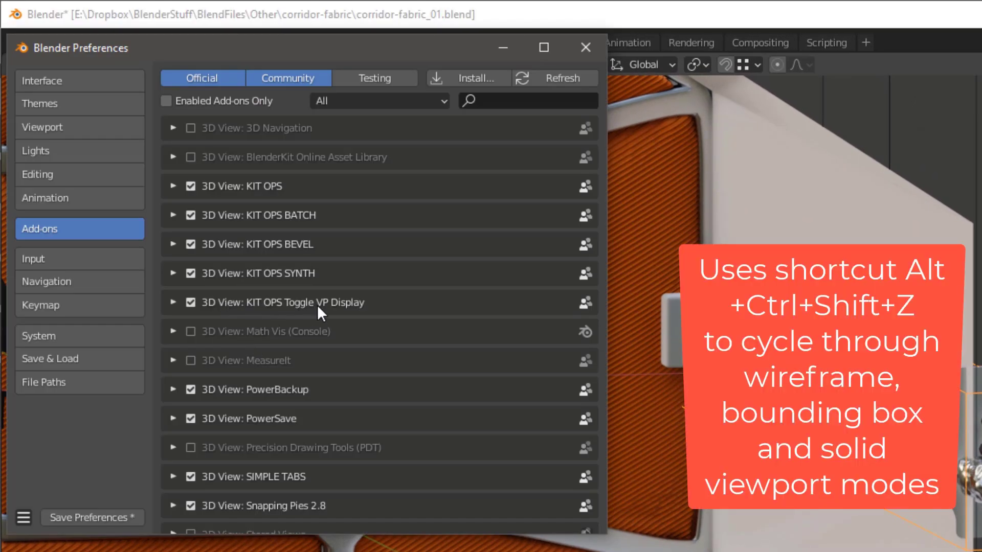
{"action": "left_click", "coordinate": [505, 54]}
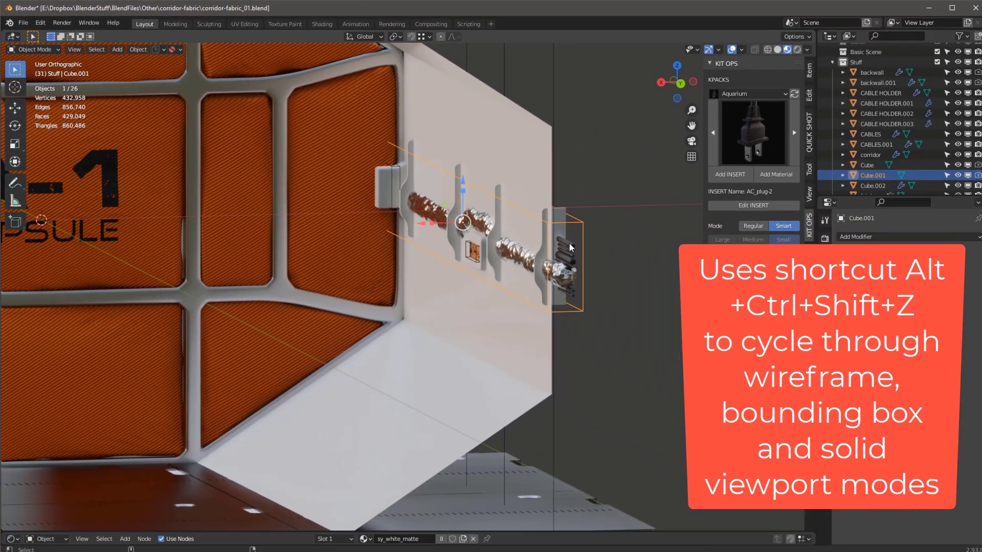
Show the plug insert as a solid plate and stretch it taller along Z
{"action": "key", "text": "ctrl+alt+shift+z"}
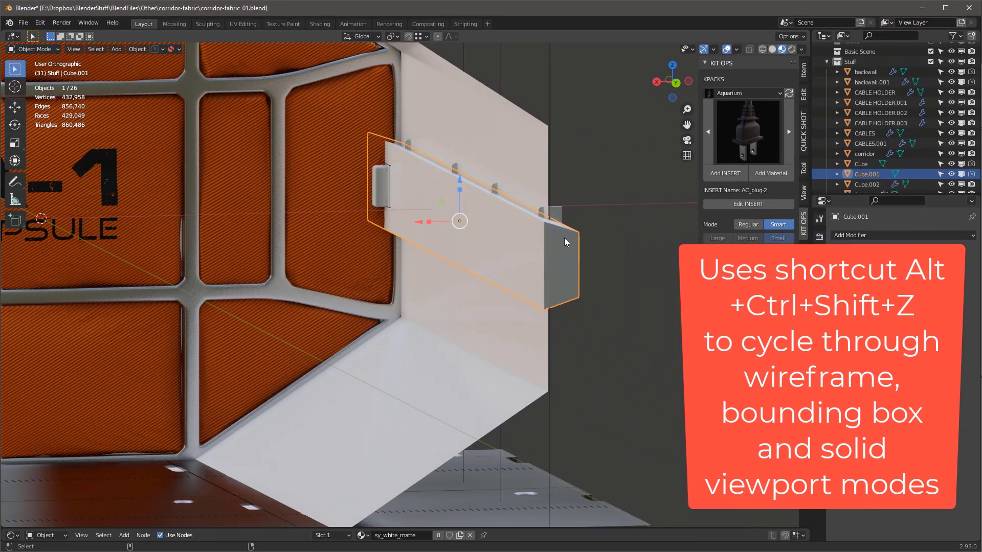
{"action": "mouse_move", "coordinate": [560, 253]}
{"action": "middle_mouse_down"}
{"action": "mouse_move", "coordinate": [527, 237]}
{"action": "mouse_move", "coordinate": [564, 254]}
{"action": "middle_mouse_up"}
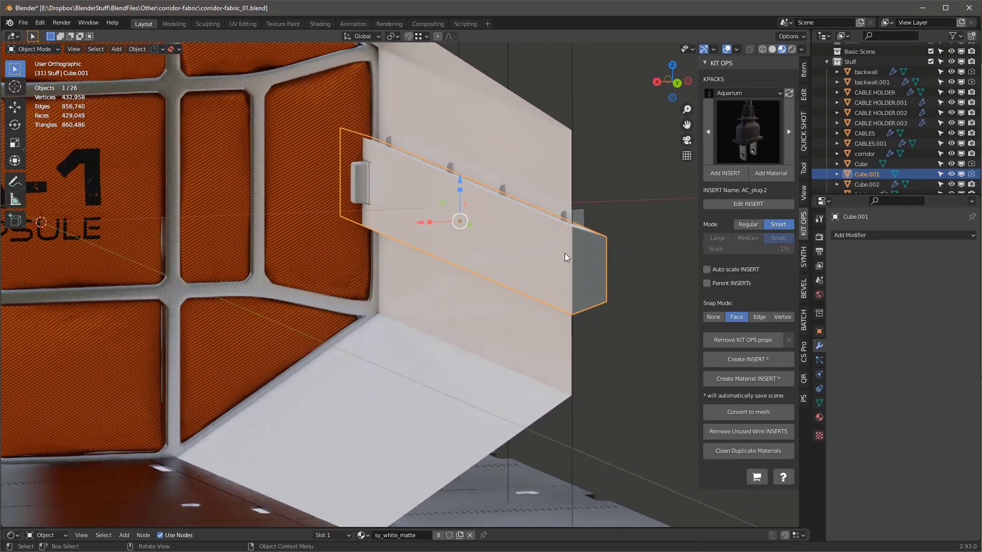
{"action": "scroll", "coordinate": [584, 241], "scroll_direction": "up", "scroll_amount": 1}
{"action": "left_click_drag", "start_coordinate": [434, 188], "coordinate": [432, 156]}
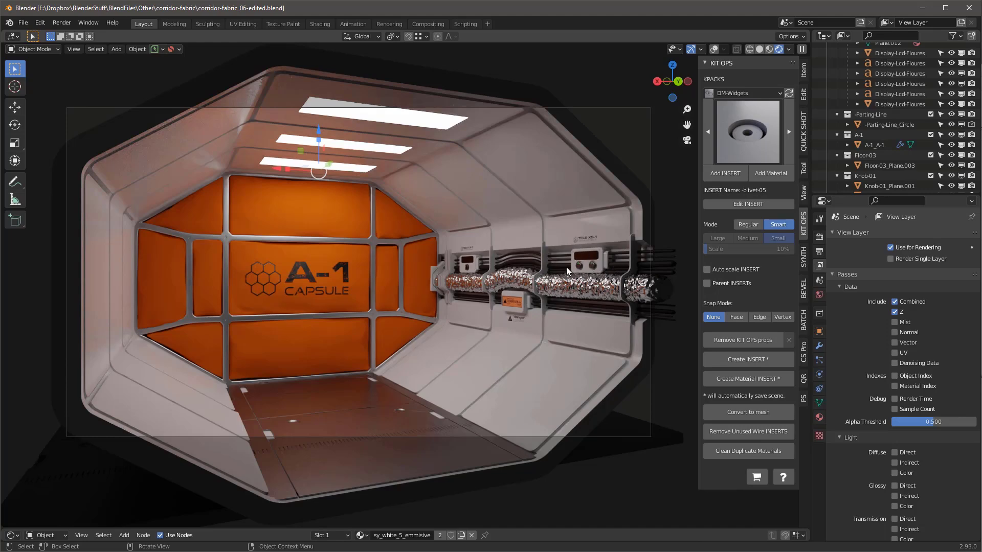
Zoom in on the fabric panel's frame joint, then move the view up over the A-1 CAPSULE wall
{"action": "scroll", "coordinate": [386, 224], "scroll_direction": "up", "scroll_amount": 10}
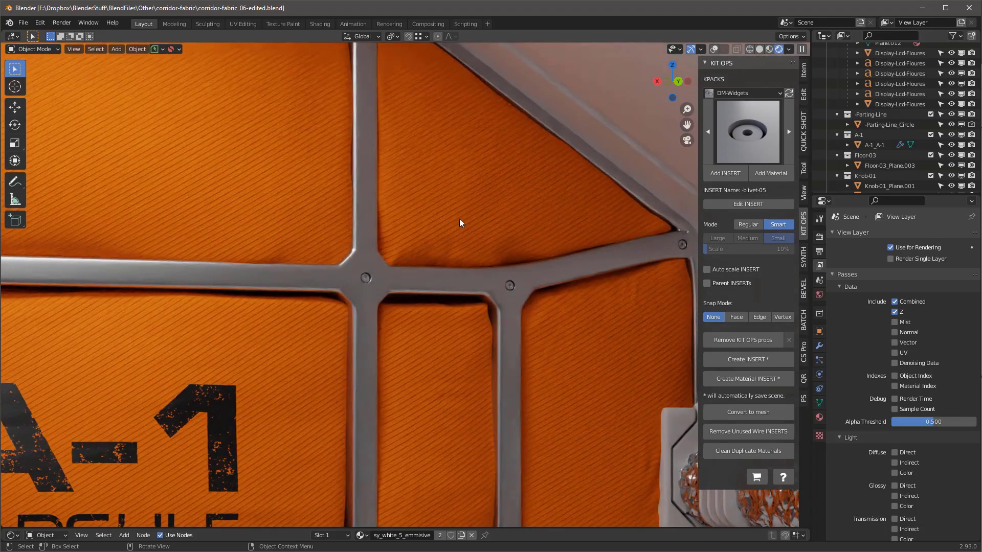
{"action": "middle_click_drag", "start_coordinate": [459, 218], "coordinate": [420, 327], "text": "shift"}
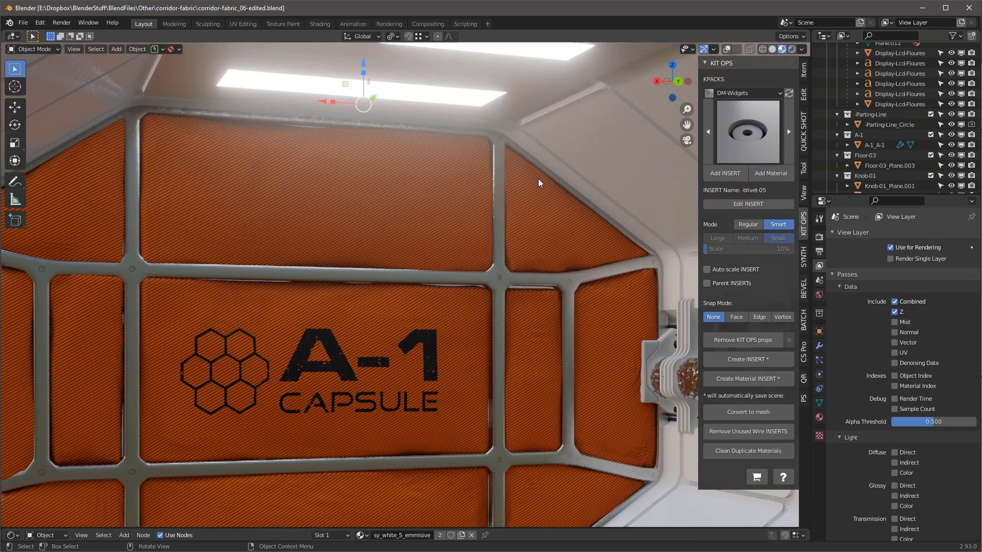
{"action": "scroll", "coordinate": [520, 336], "scroll_direction": "down", "scroll_amount": 1}
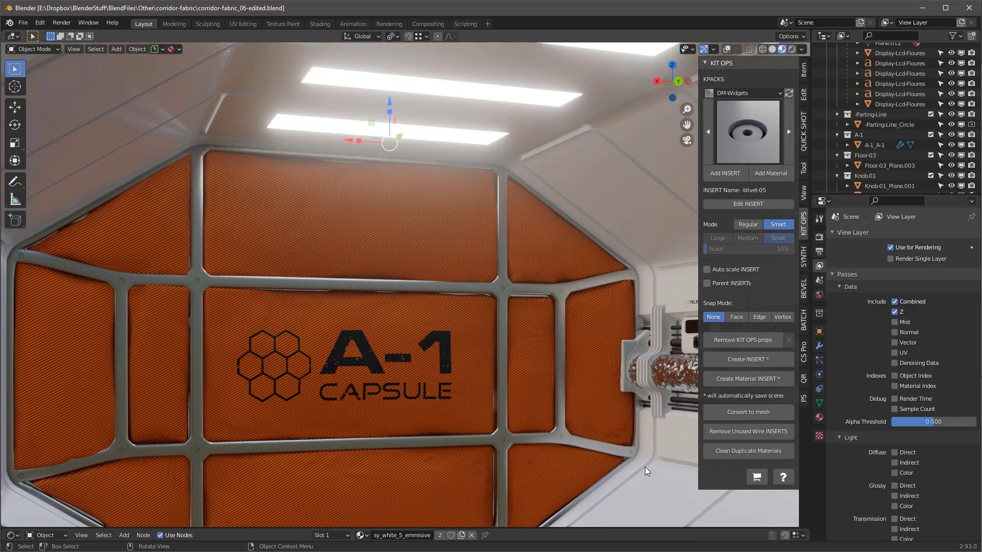
{"action": "middle_click_drag", "start_coordinate": [590, 423], "coordinate": [593, 385], "text": "shift"}
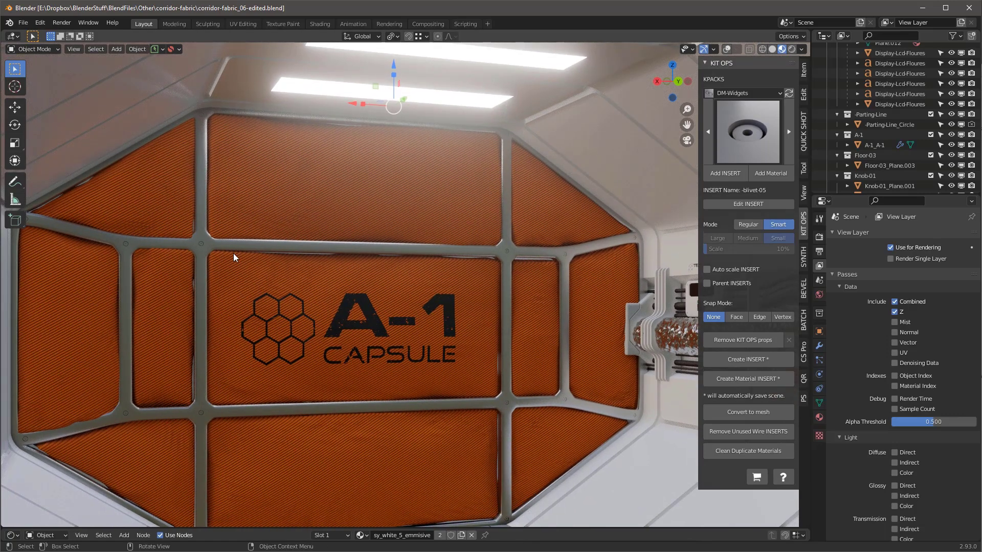
Zoom out and in around the corridor, then recentre the rendered view on the whole capsule
{"action": "scroll", "coordinate": [234, 257], "scroll_direction": "down", "scroll_amount": 3}
{"action": "scroll", "coordinate": [300, 259], "scroll_direction": "down", "scroll_amount": 2}
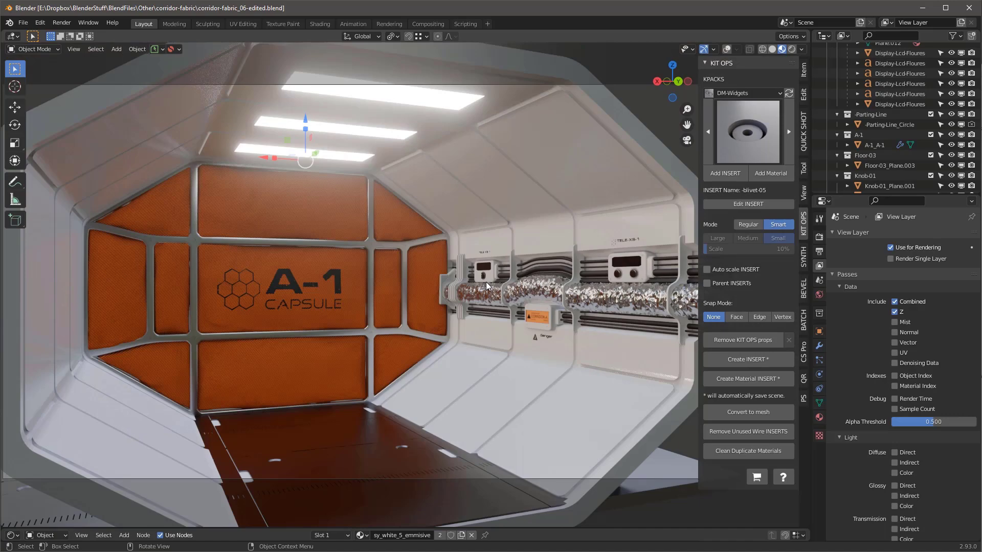
{"action": "scroll", "coordinate": [486, 284], "scroll_direction": "up", "scroll_amount": 4}
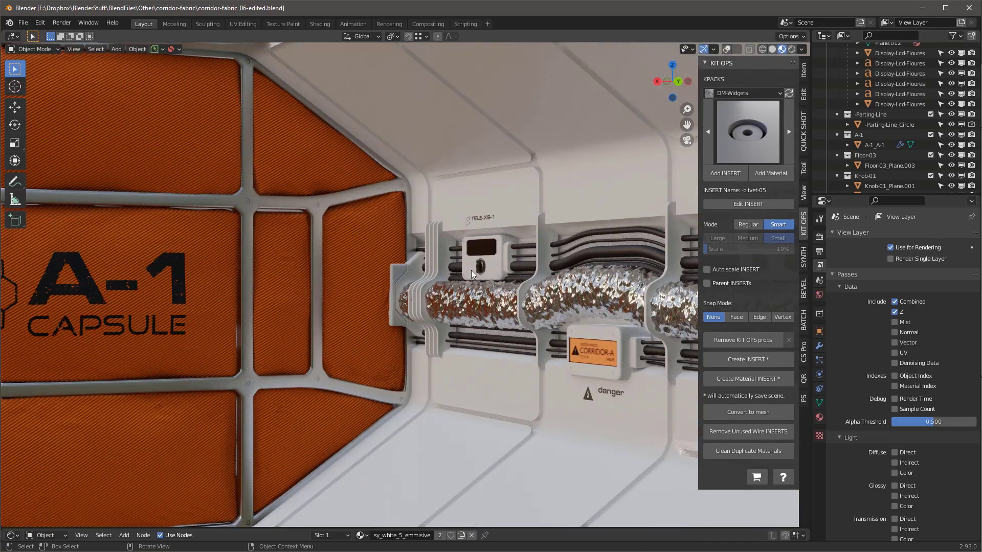
{"action": "scroll", "coordinate": [419, 317], "scroll_direction": "down", "scroll_amount": 4}
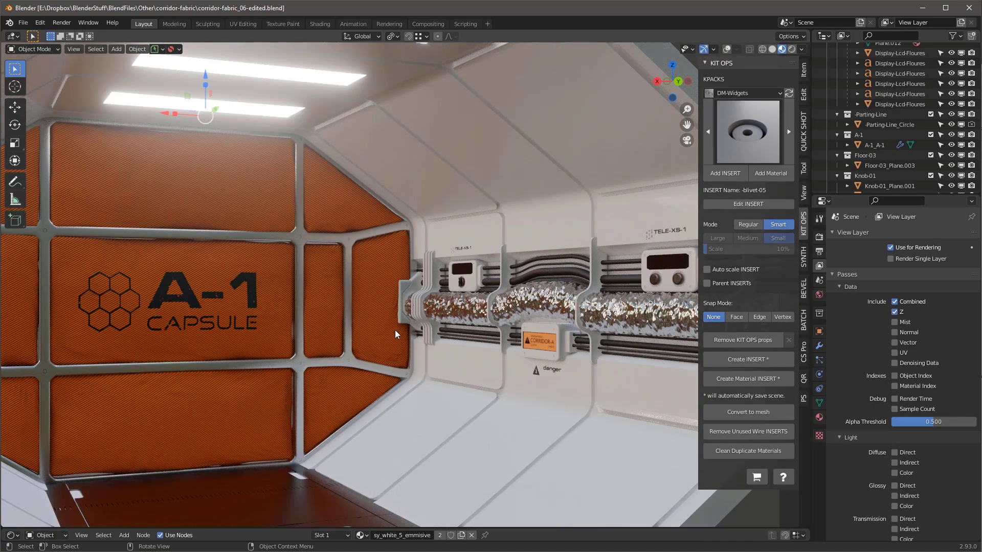
{"action": "scroll", "coordinate": [394, 330], "scroll_direction": "up", "scroll_amount": 5}
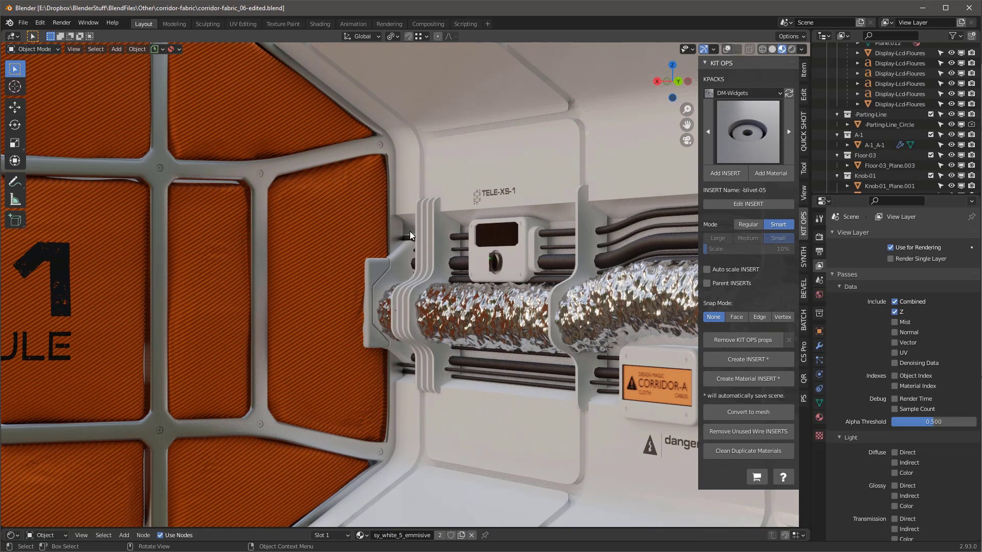
{"action": "scroll", "coordinate": [410, 231], "scroll_direction": "down", "scroll_amount": 4}
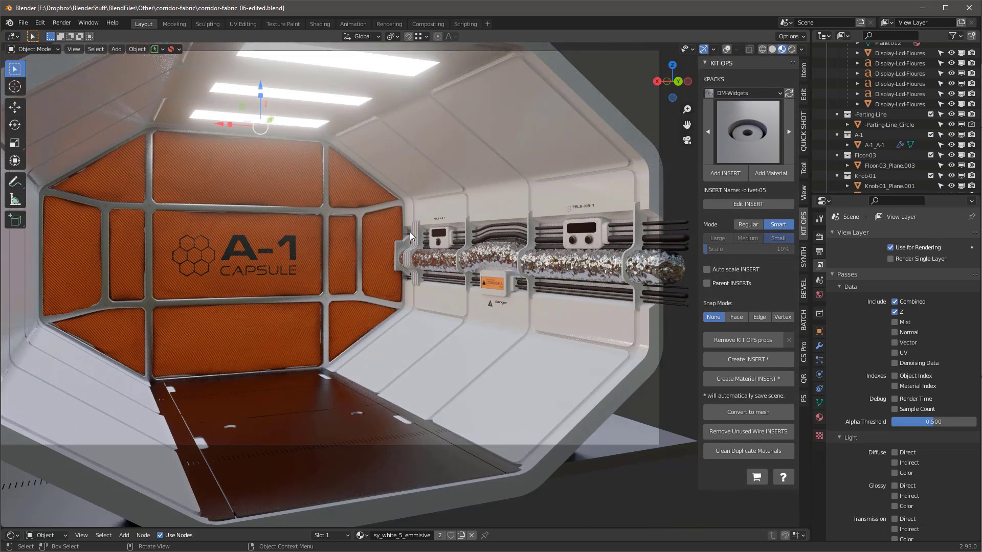
{"action": "scroll", "coordinate": [411, 231], "scroll_direction": "down", "scroll_amount": 4}
{"action": "middle_click_drag", "start_coordinate": [403, 230], "coordinate": [432, 247], "text": "shift"}
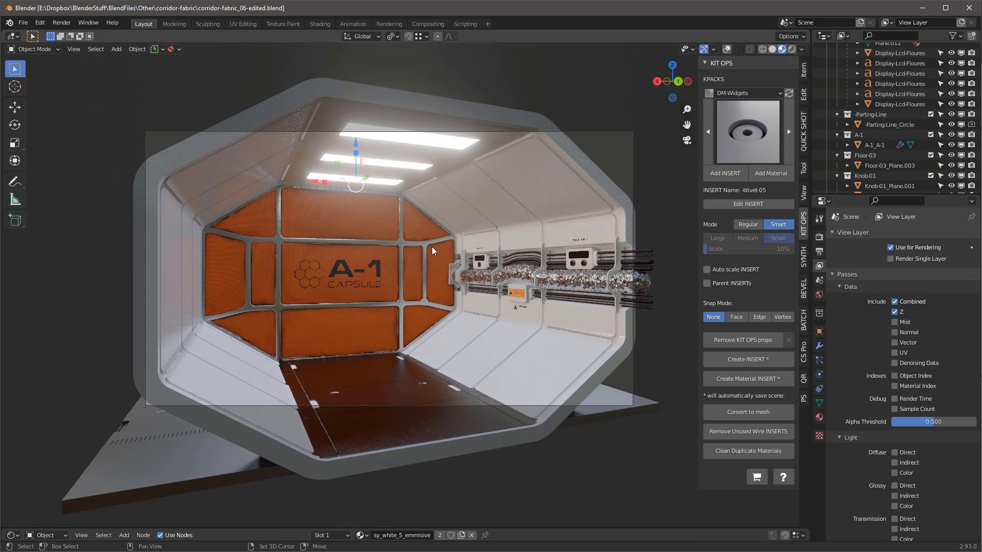
{"action": "scroll", "coordinate": [436, 241], "scroll_direction": "up", "scroll_amount": 2}
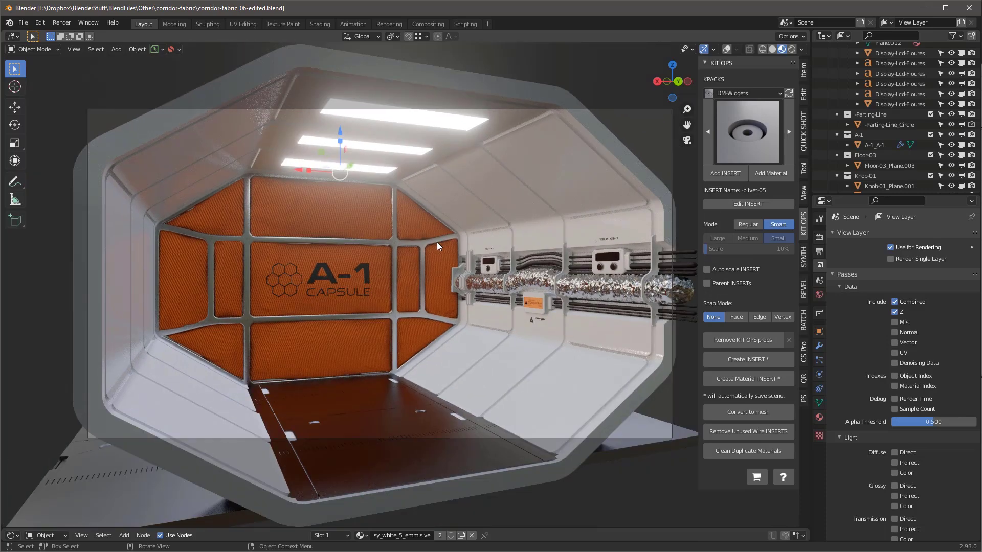